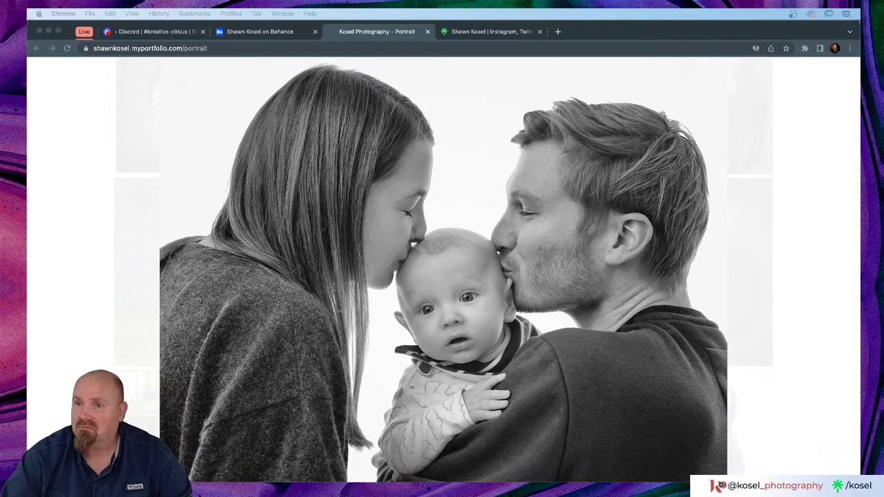
- Close the enlarged black-and-white family photo and open the colour portrait of the couple holding their baby
click(839, 78)
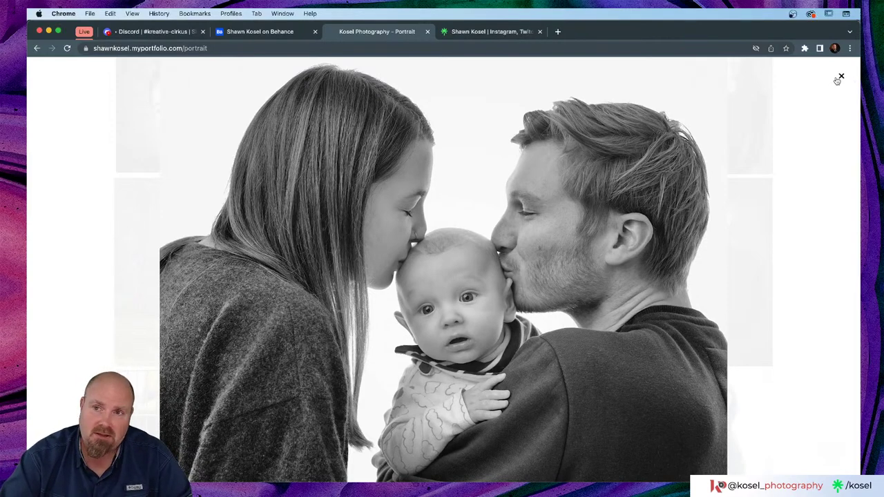
click(840, 78)
scroll(474, 151, down, 5)
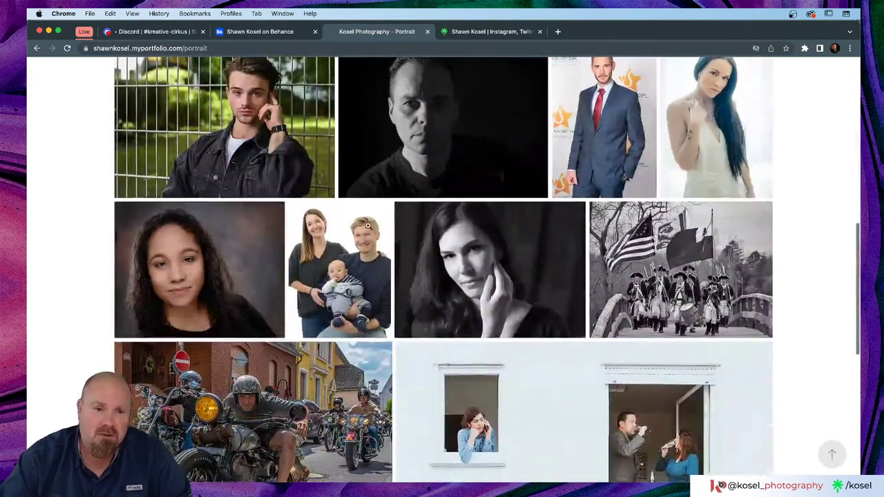
click(368, 225)
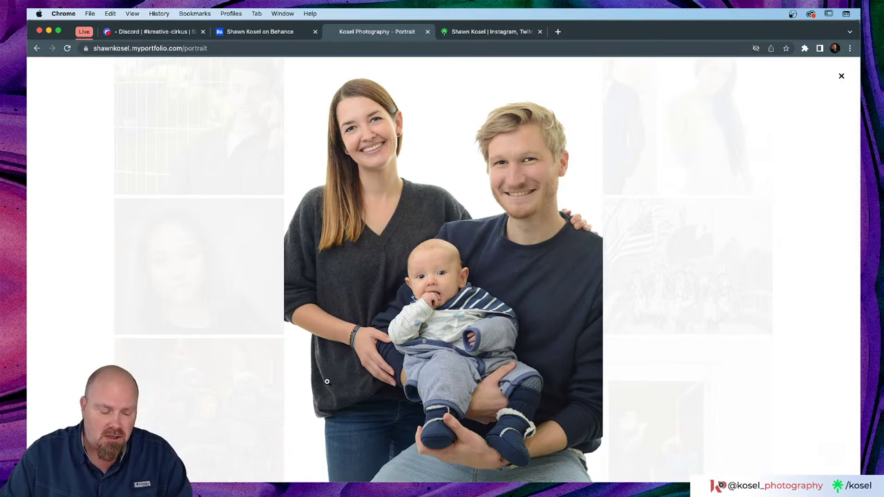
- Magnify details of the family portrait: the woman's sweater, the hand on the man's shoulder and the hand supporting the baby
key(alt+super+8)
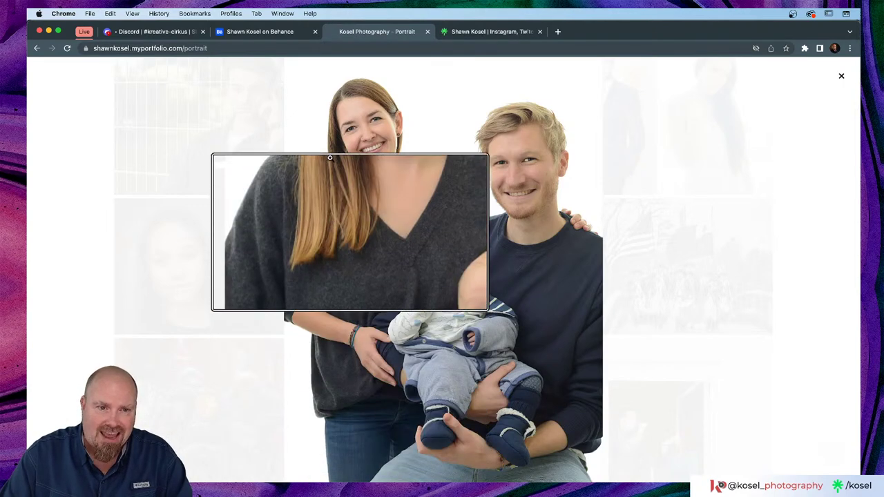
key(alt+super+8)
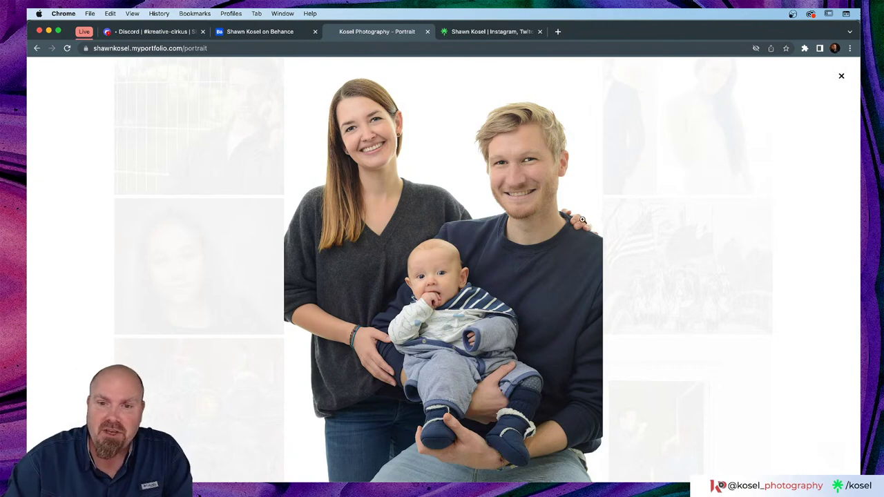
click(580, 225)
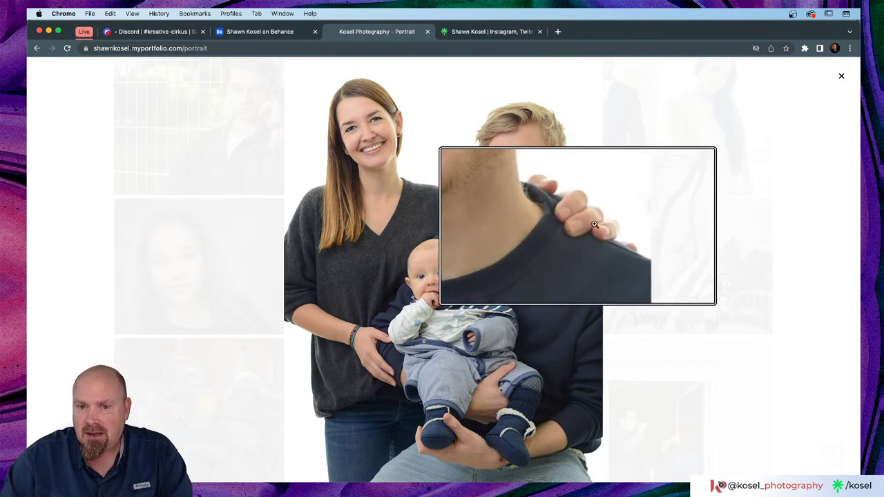
click(544, 196)
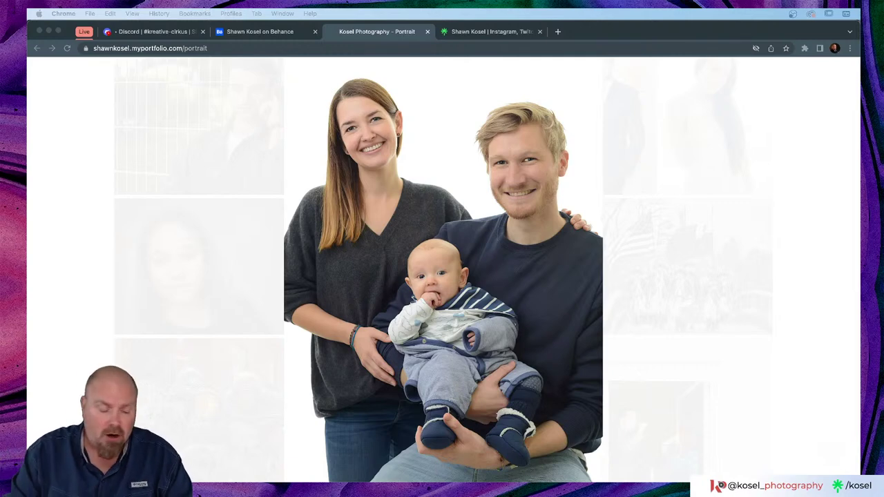
click(577, 220)
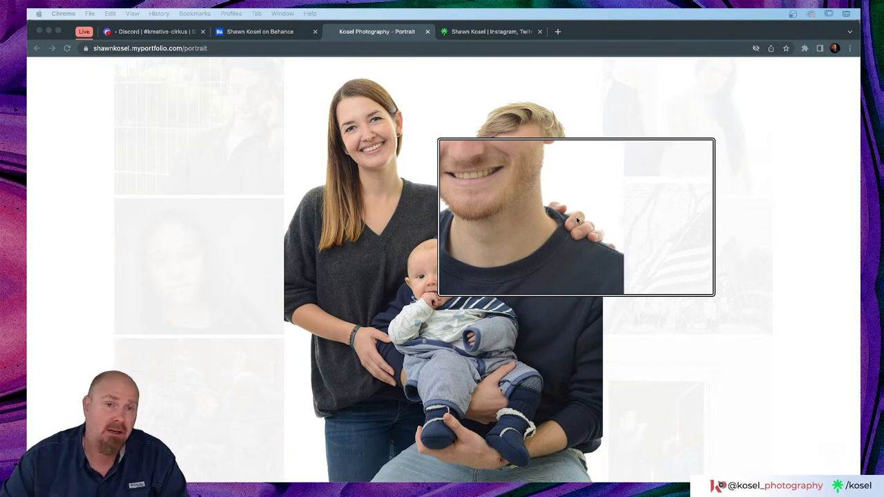
scroll(575, 224, up, 1)
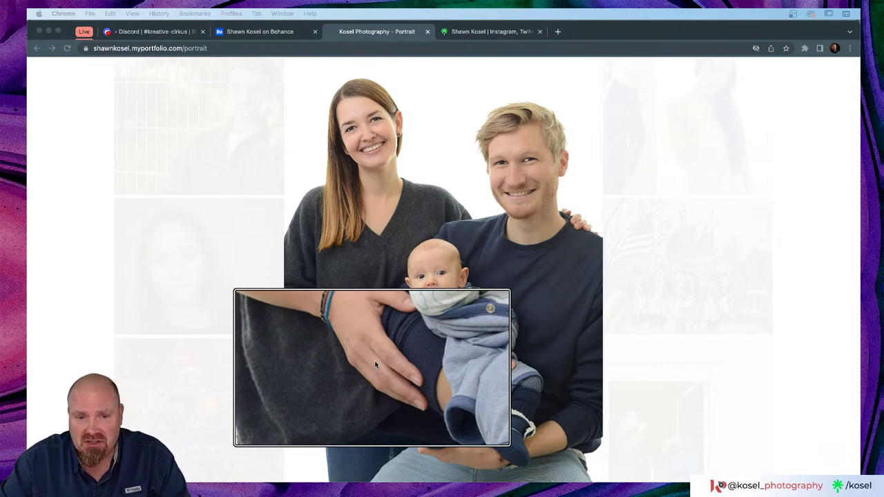
click(367, 354)
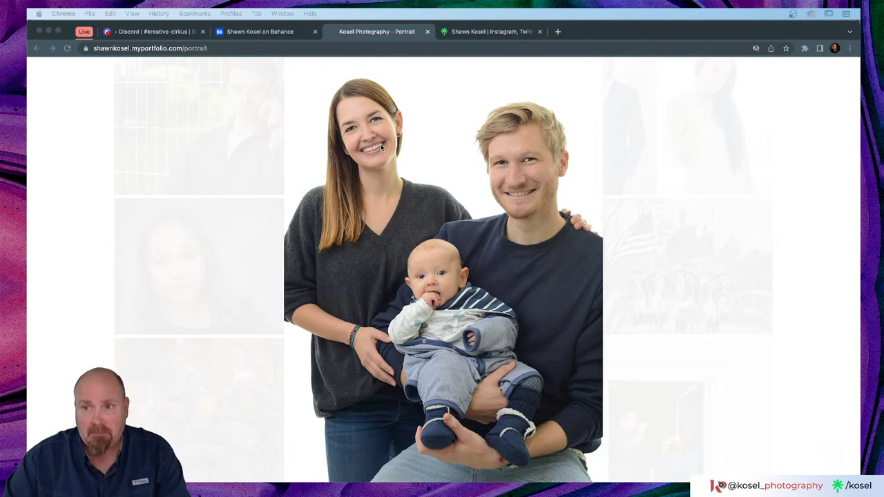
- Return to the portrait gallery, view the colour family portrait enlarged once more and close it
click(833, 87)
click(841, 76)
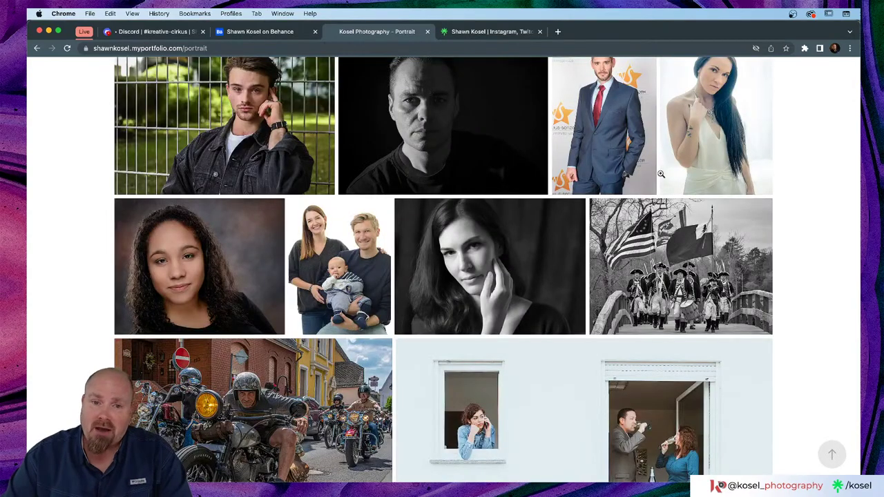
scroll(407, 236, up, 3)
scroll(407, 236, down, 2)
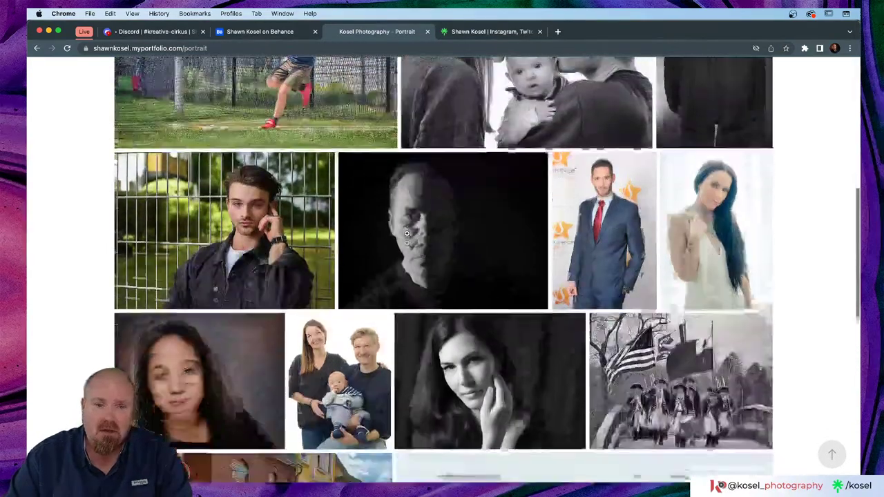
click(337, 304)
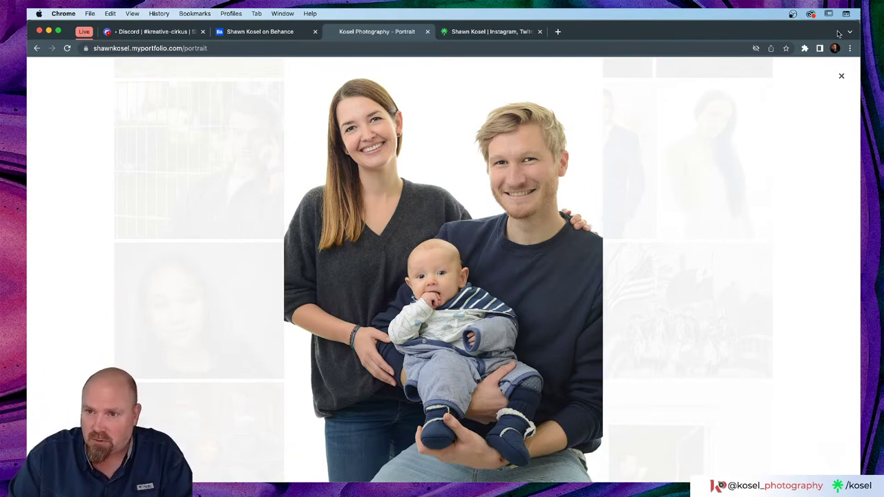
click(842, 77)
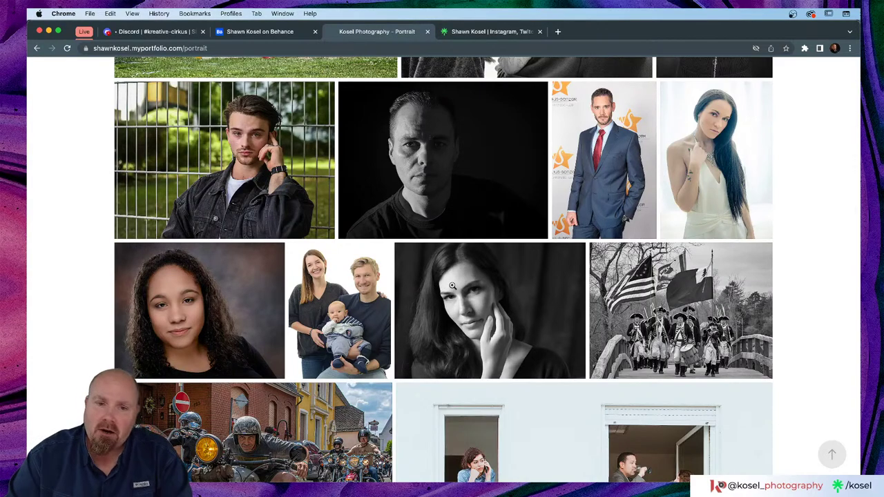
- View the black-and-white photo of the parents kissing their baby enlarged, and close it
scroll(451, 287, up, 4)
click(555, 237)
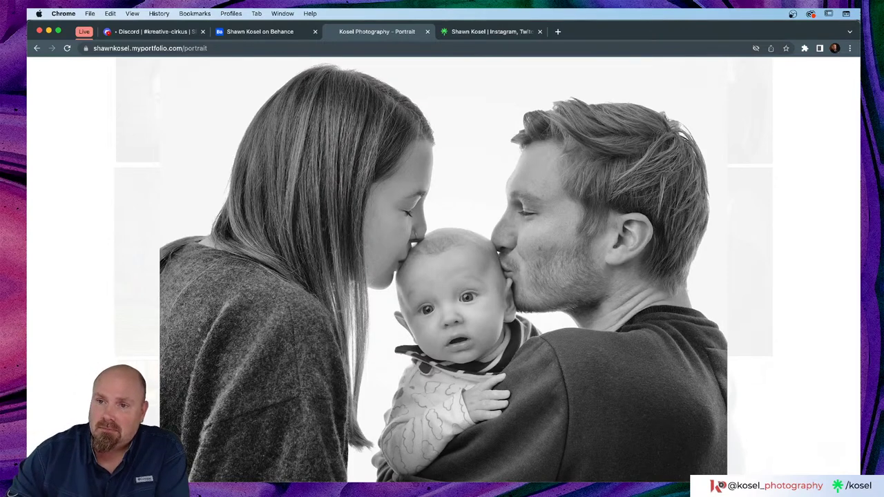
click(845, 78)
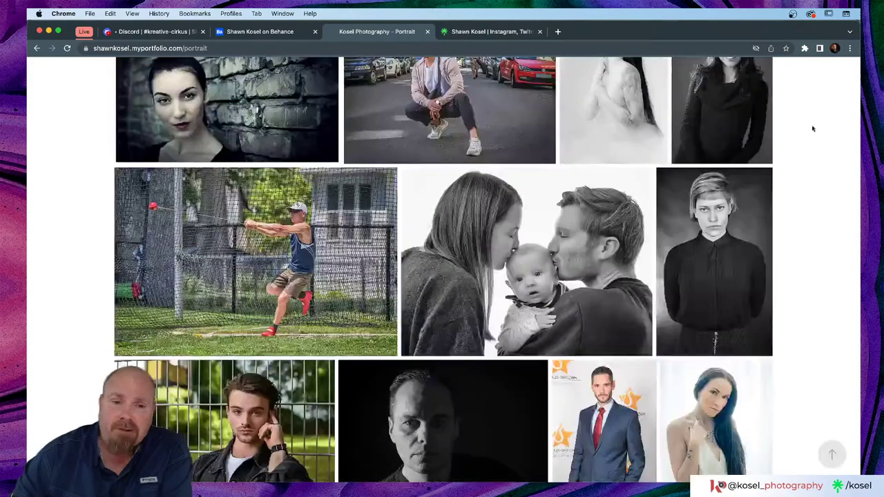
- View the studio portrait of the short-haired woman in the black shirt enlarged, and return to the start of the gallery
scroll(384, 306, up, 2)
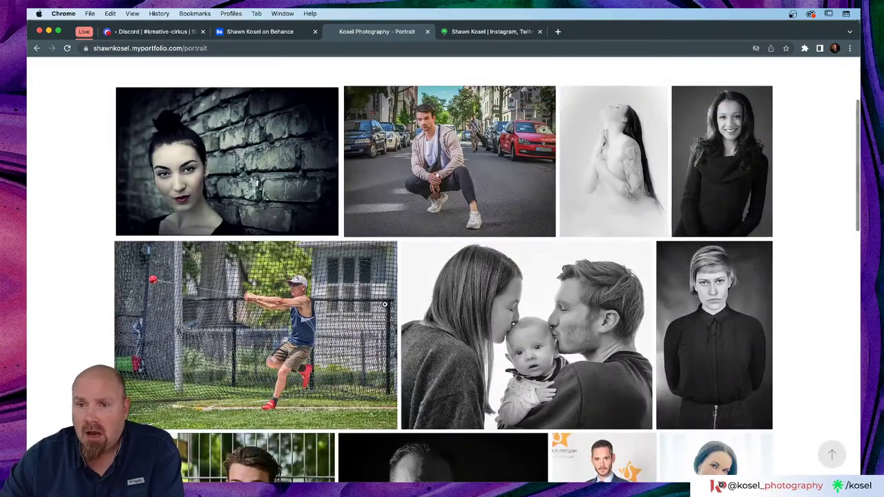
click(715, 284)
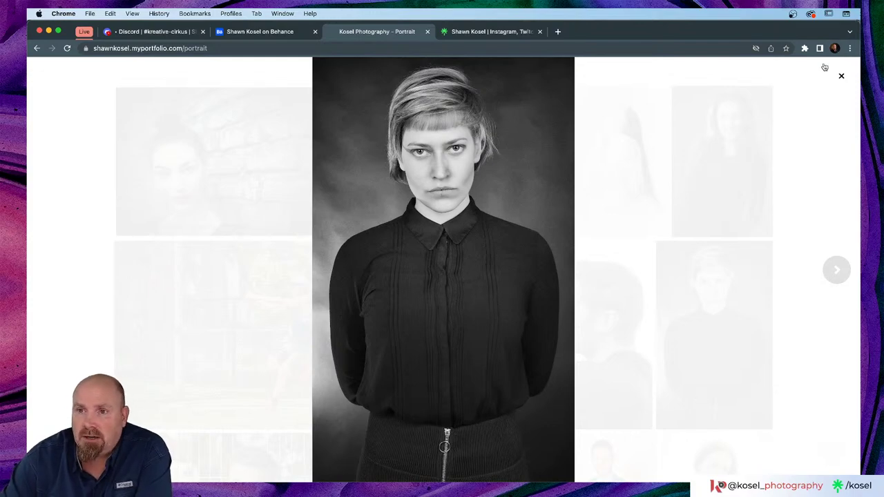
click(840, 75)
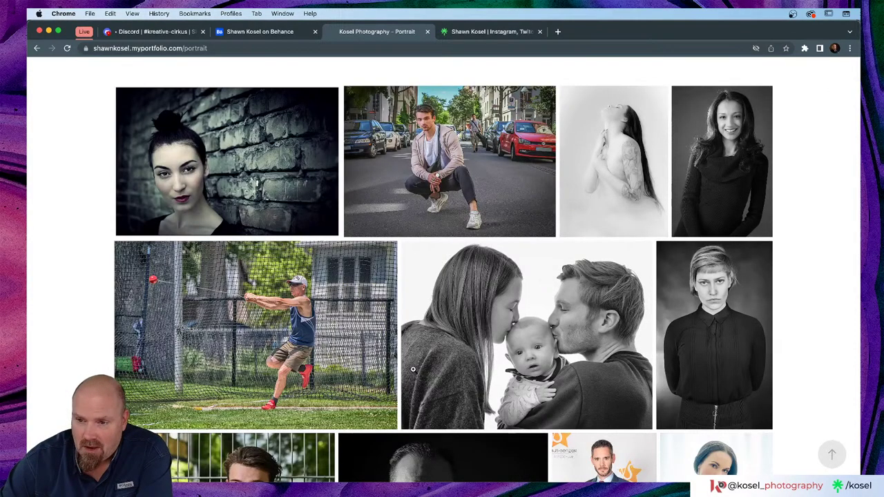
scroll(413, 369, down, 5)
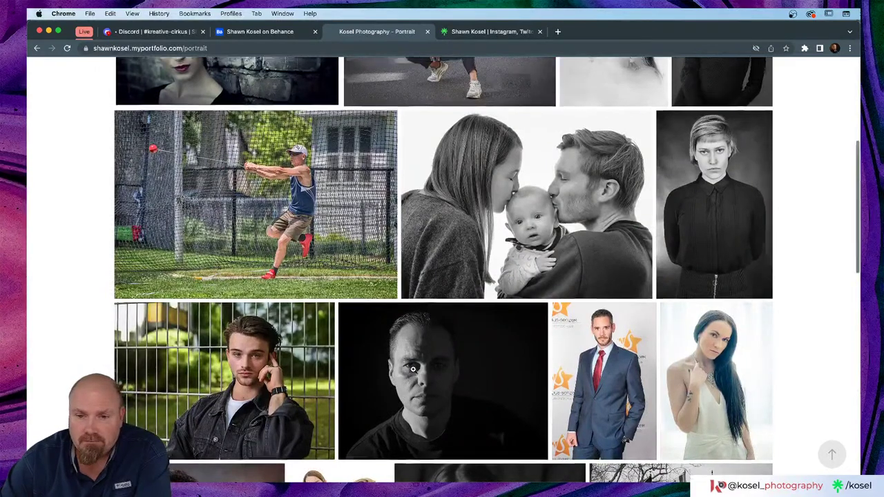
scroll(413, 370, up, 5)
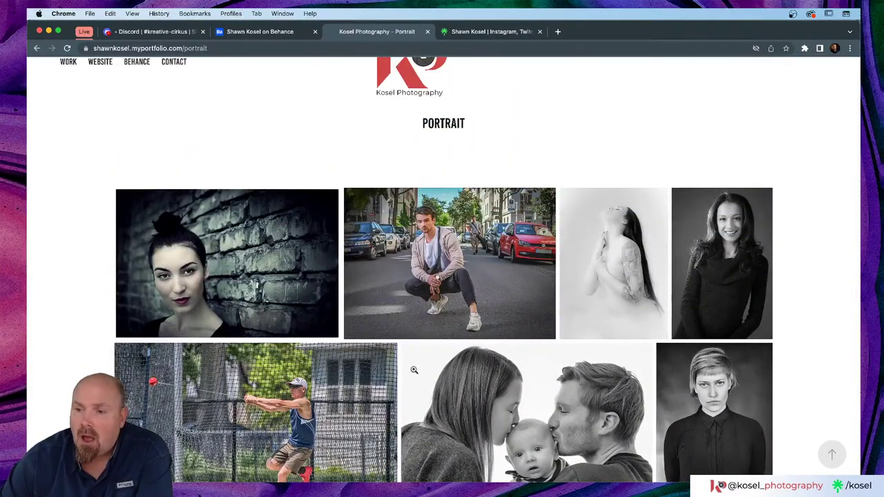
scroll(415, 370, up, 2)
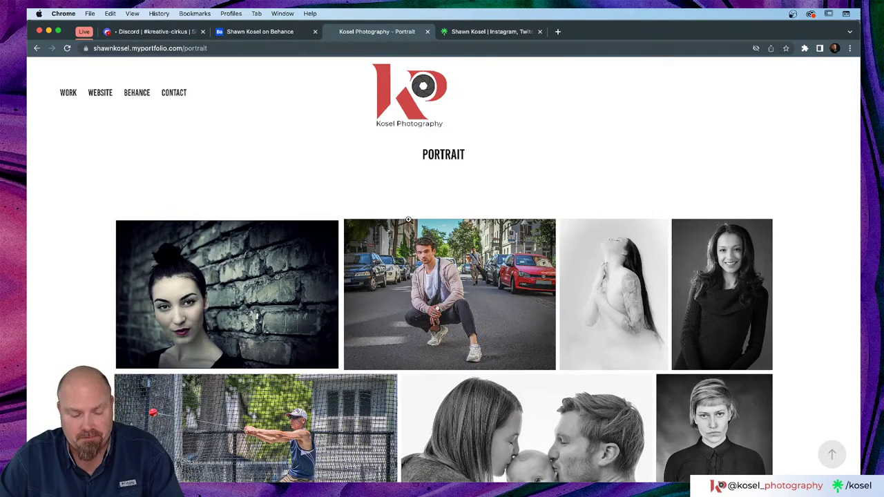
- Switch to Lightroom Classic and show the photos of the How I Edit collection
key(super+Tab)
key(super+Tab)
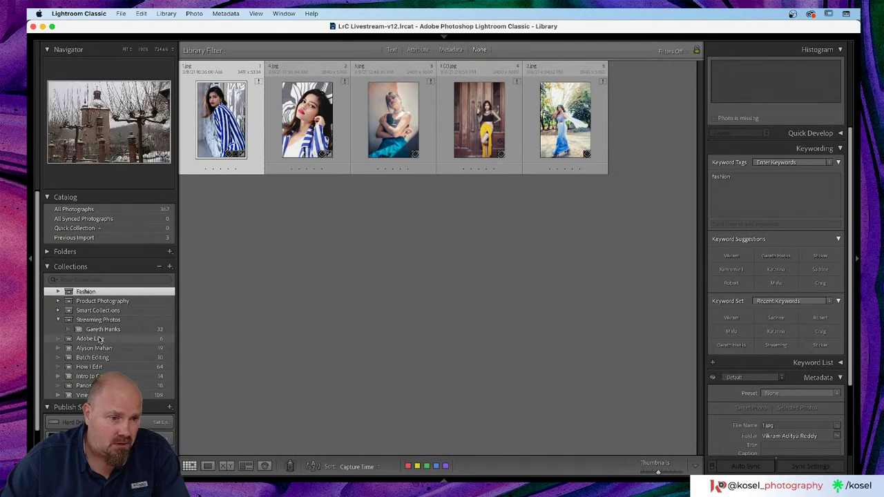
click(103, 368)
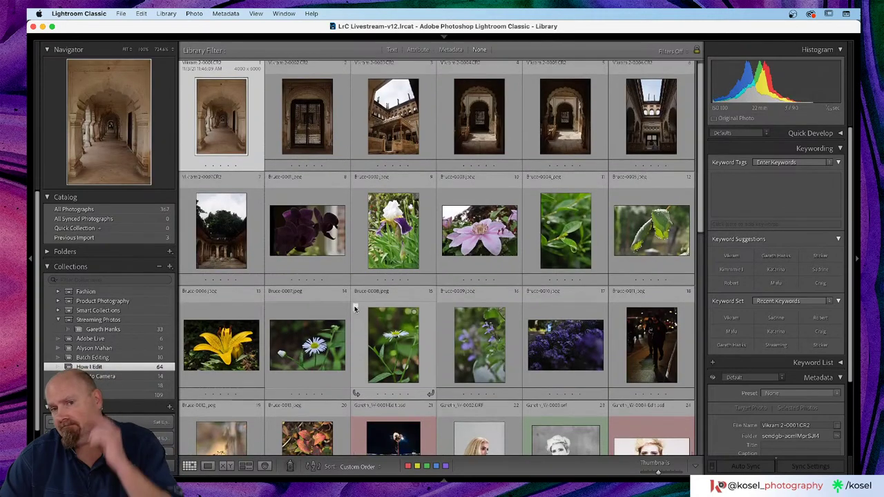
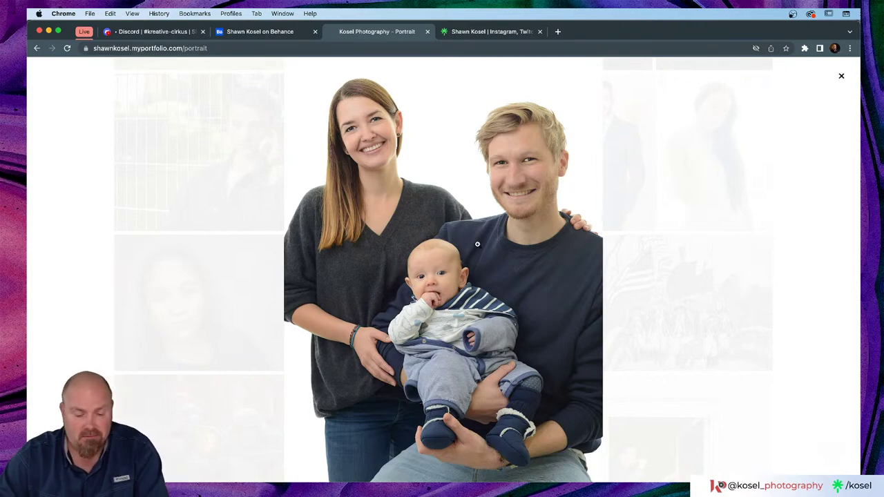
- Switch back to Lightroom Classic and open the colour portrait of the long-haired blonde woman in Loupe view
key(super+Tab)
key(super+Tab)
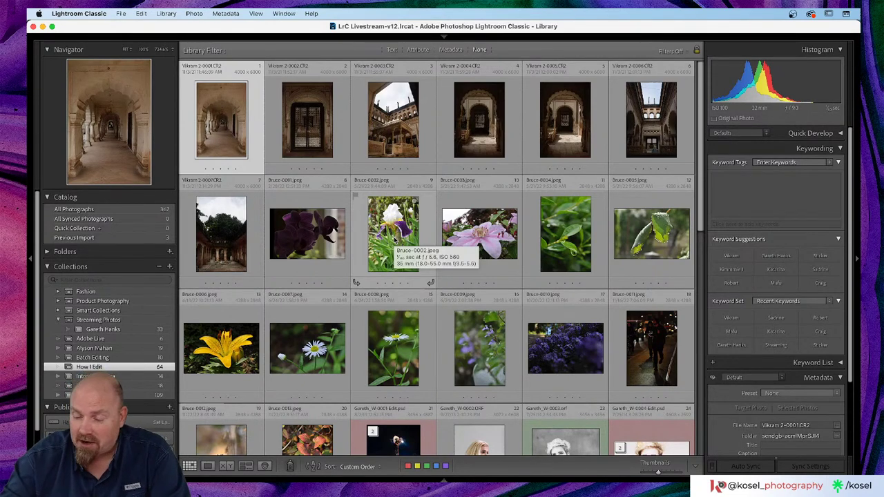
mouse_move(456, 27)
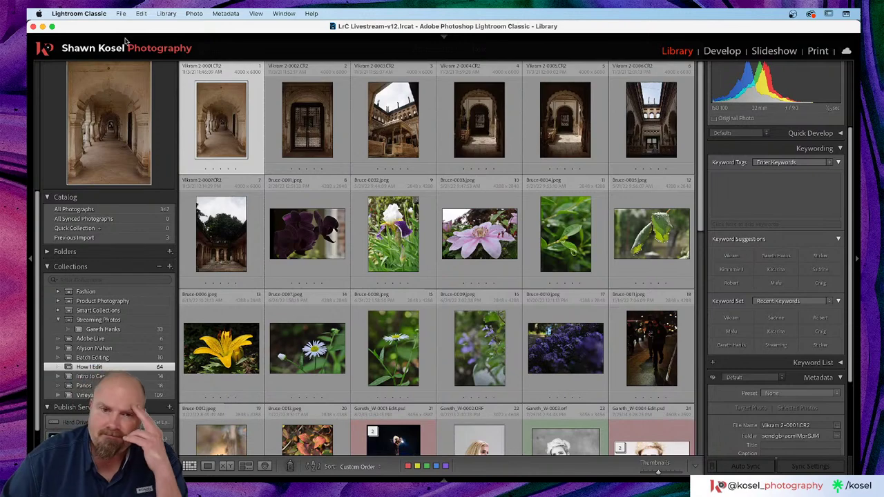
scroll(563, 214, down, 5)
double_click(473, 217)
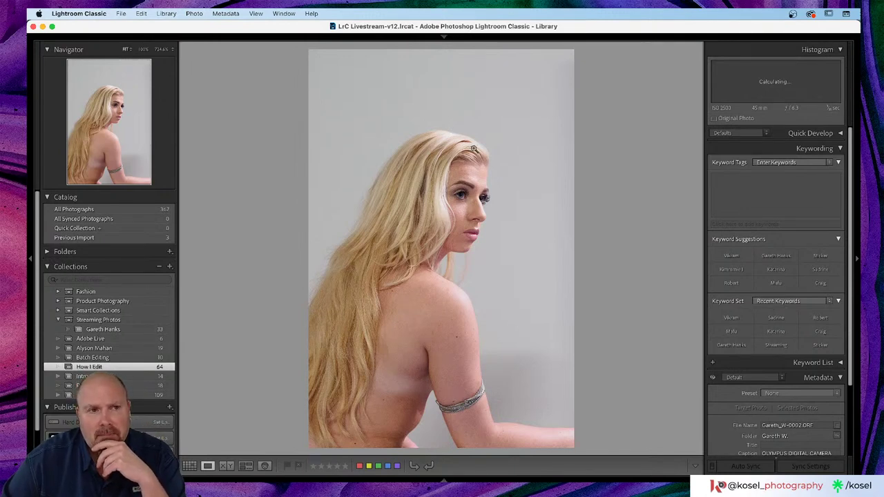
- Cycle the photo info overlay on the blonde woman's portrait until it is hidden, and return to the thumbnail grid
key(i)
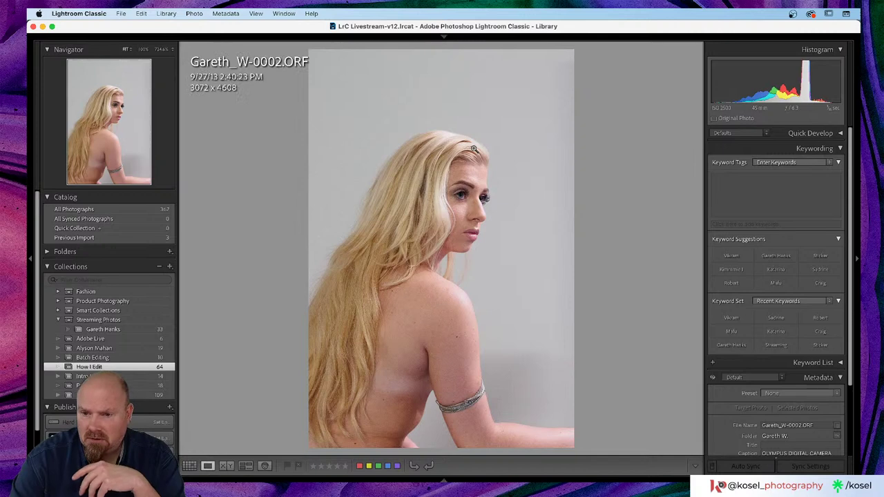
key(i)
key(i)
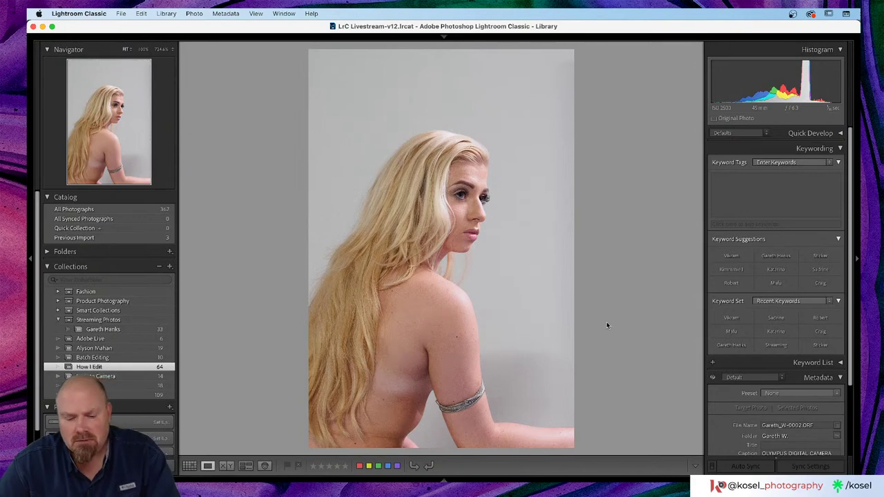
key(g)
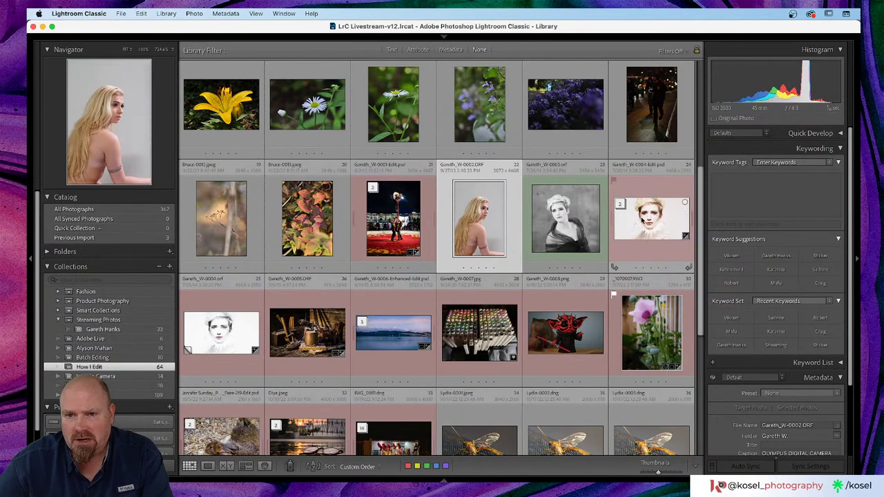
- View the colour portrait with gold lips and feather collar enlarged, and open its black-and-white version with pink lips in the Develop module
double_click(643, 219)
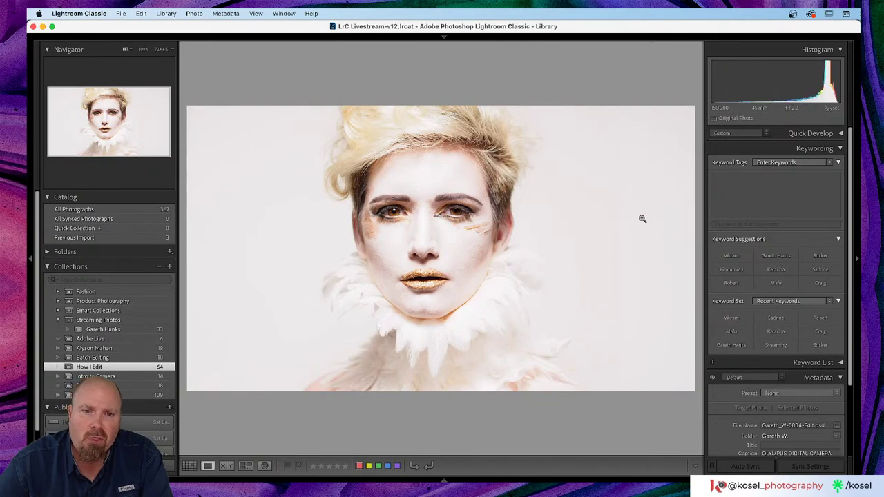
double_click(412, 311)
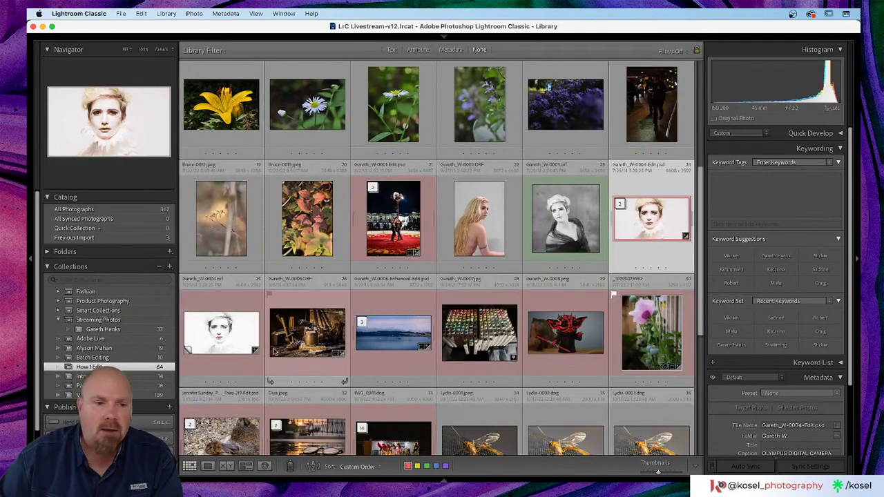
double_click(207, 336)
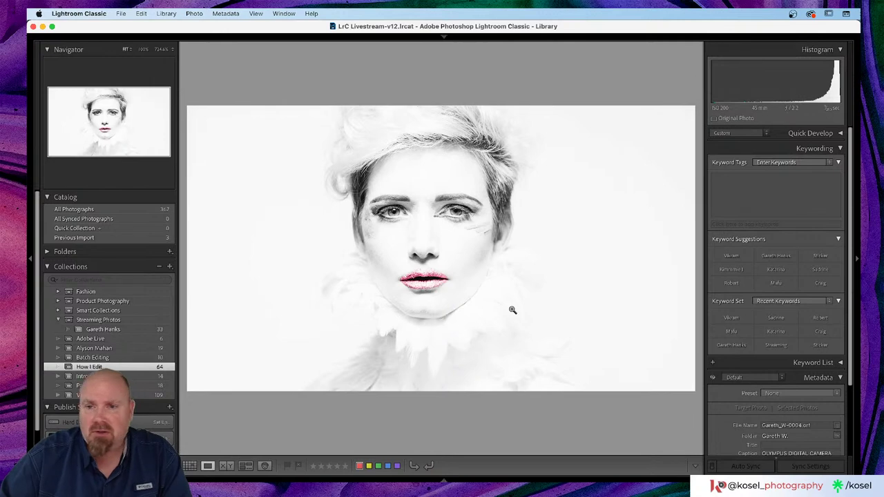
key(super+j)
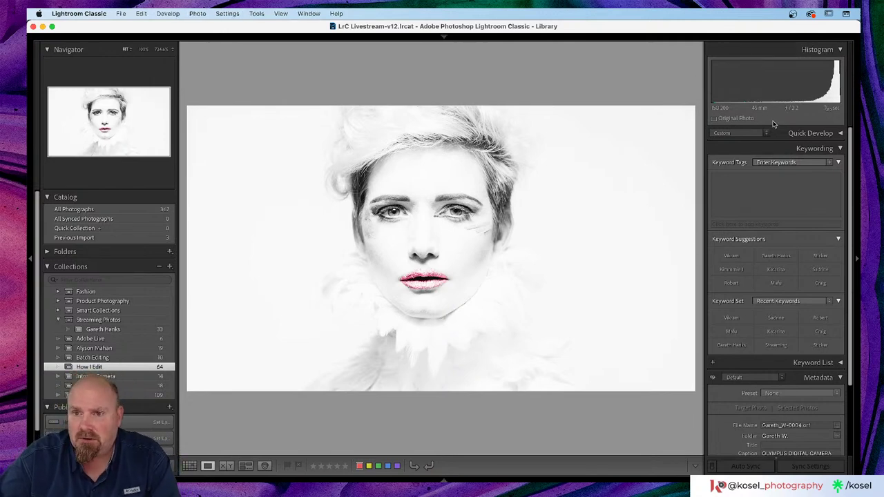
- Start cropping the black-and-white portrait in the Develop module and cycle the crop guide overlay to the rule-of-thirds grid
key(d)
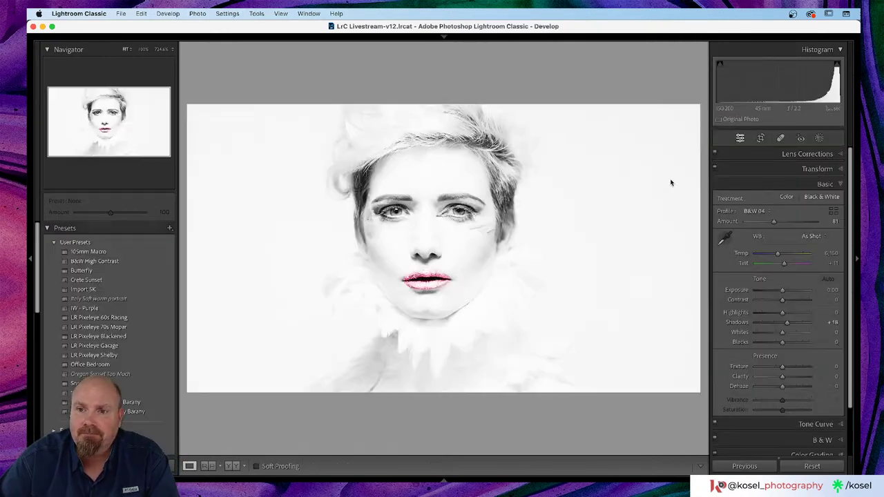
click(761, 138)
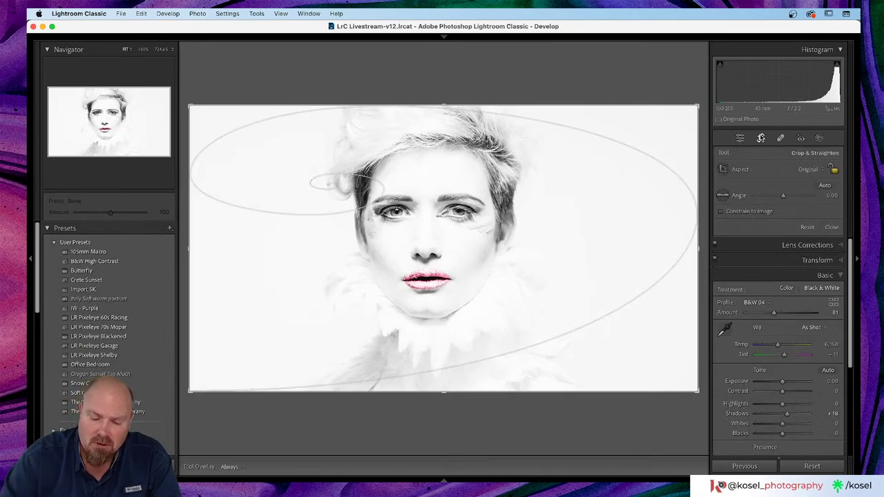
key(o)
key(o)
key(o)
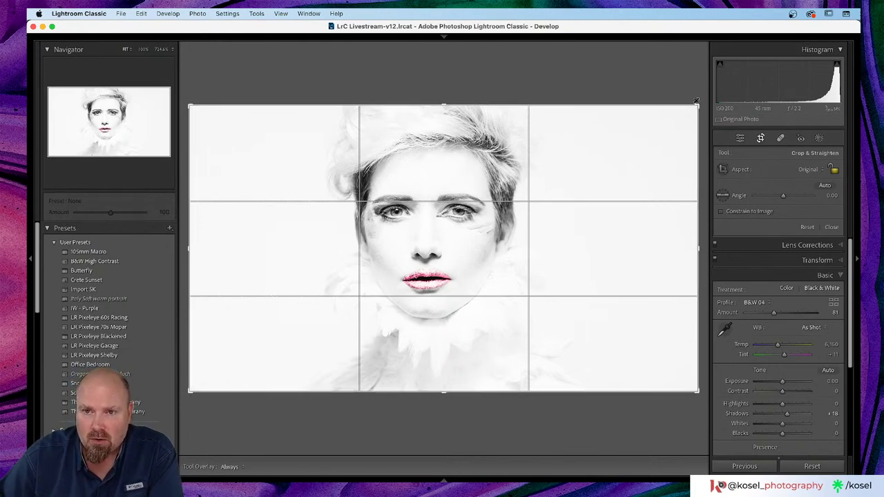
- Crop the portrait slightly tighter, positioning the eyes near the upper thirds line and the lips near the lower one, and apply the crop
drag(698, 105, 688, 112)
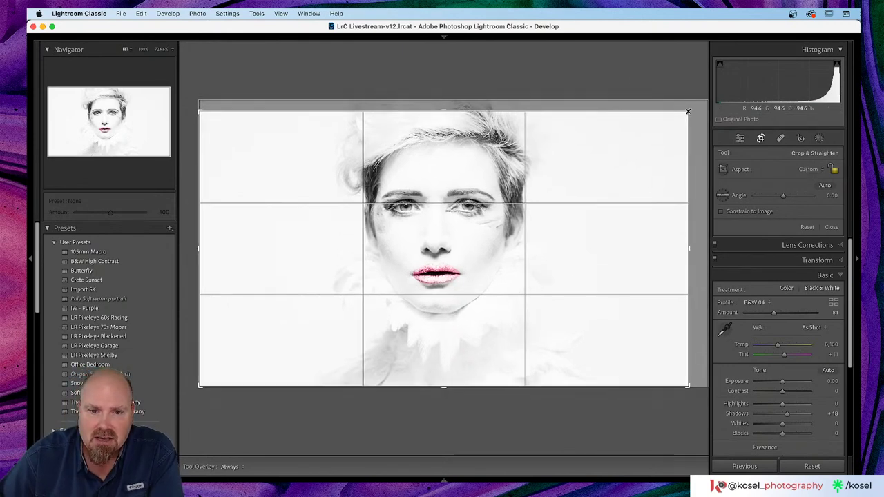
drag(442, 258, 448, 267)
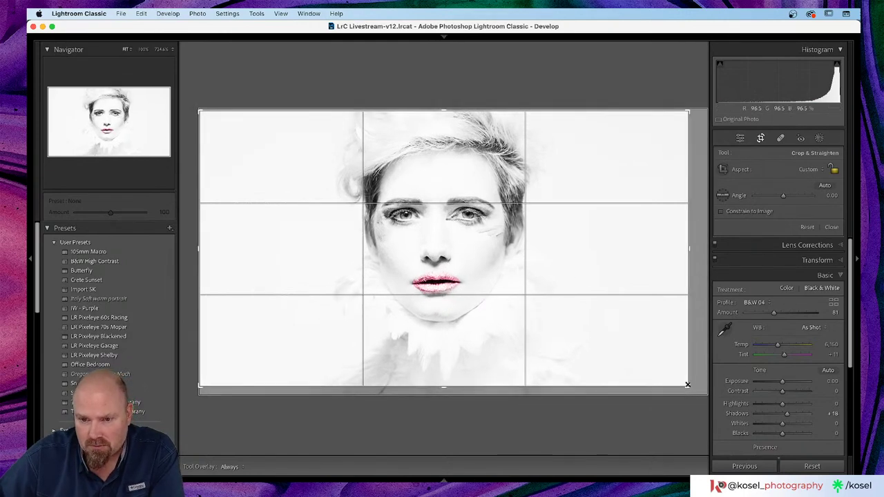
mouse_move(687, 385)
mouse_down()
mouse_move(700, 397)
mouse_move(671, 396)
mouse_move(666, 380)
mouse_move(702, 396)
mouse_move(685, 379)
mouse_up()
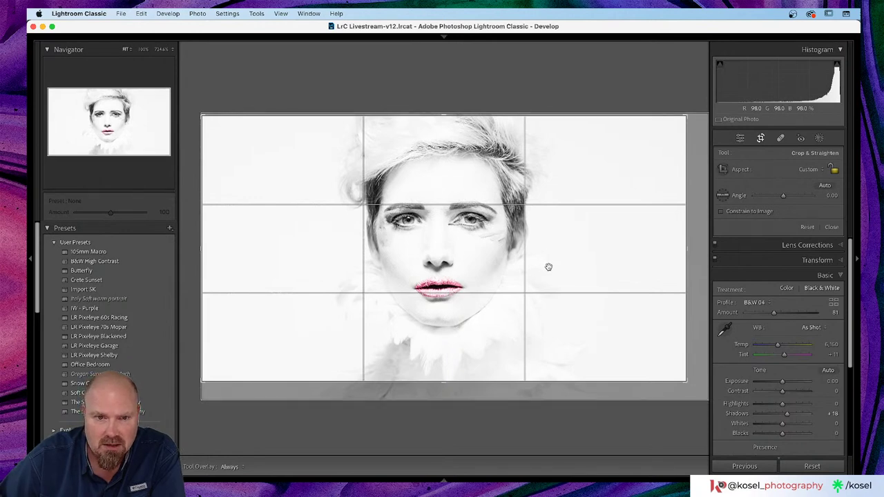
drag(548, 266, 545, 267)
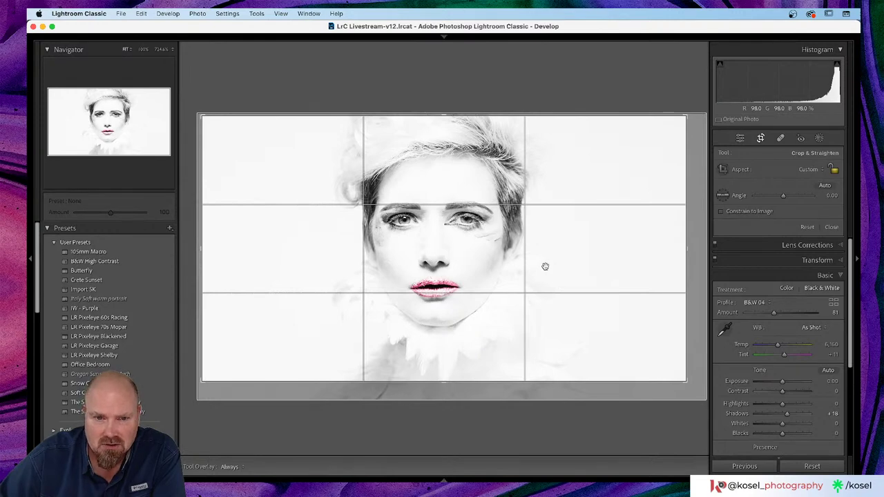
drag(474, 263, 476, 259)
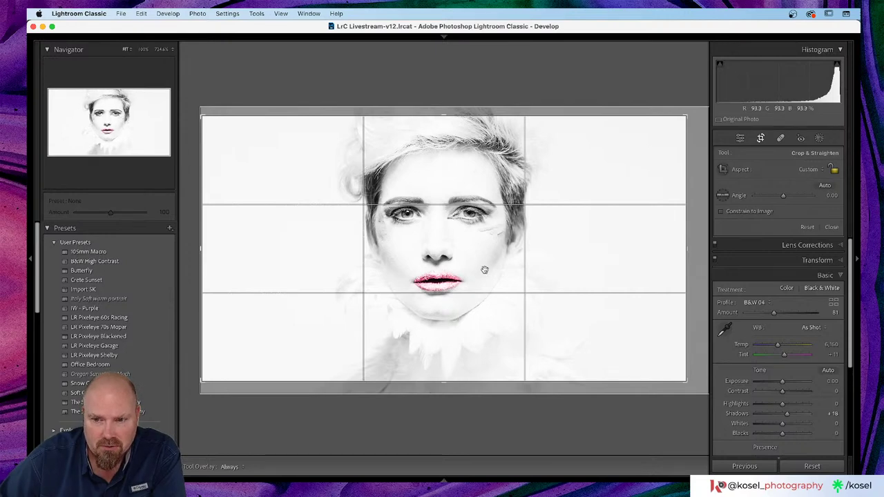
click(760, 138)
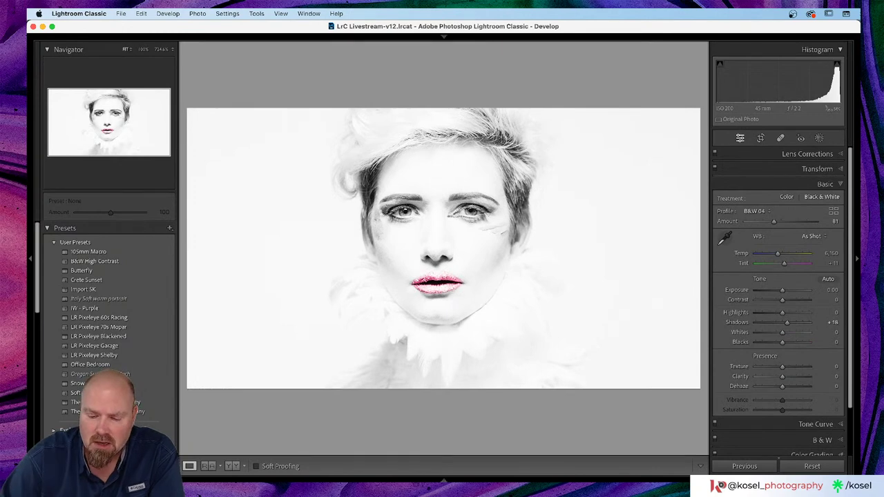
- Compare the cropped black-and-white portrait with its colour Before version, ending on the edited version
key(backslash)
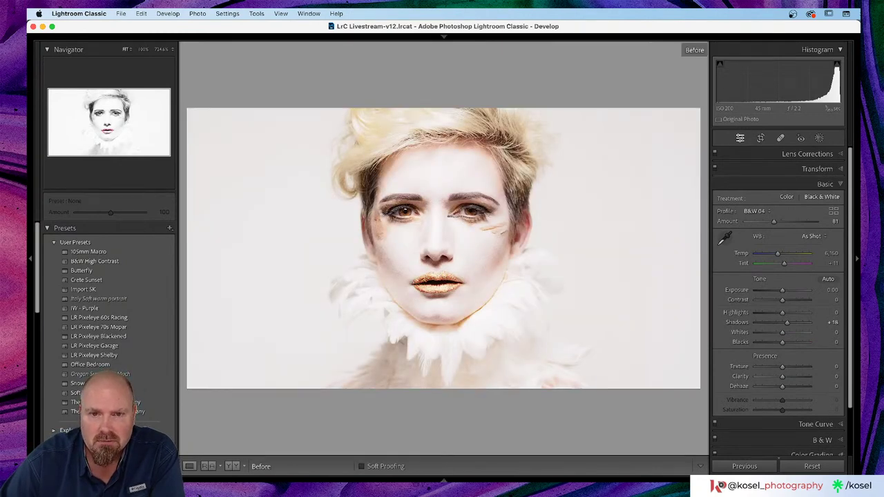
key(backslash)
key(backslash)
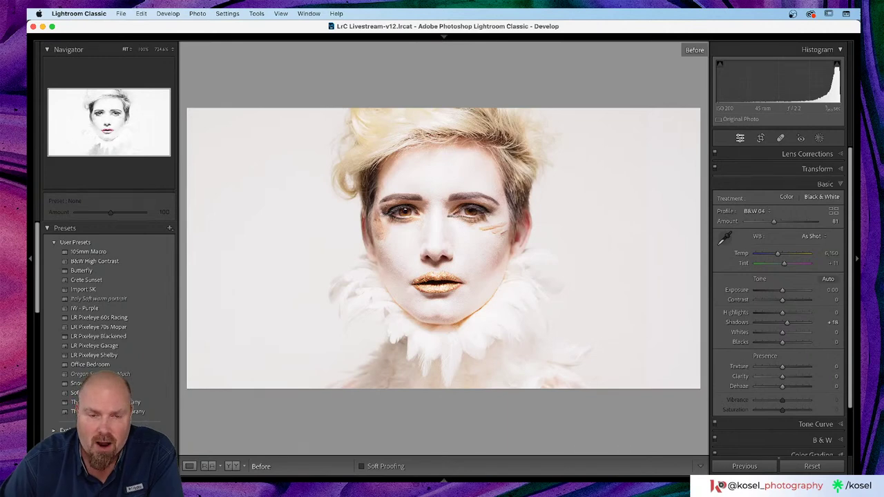
key(backslash)
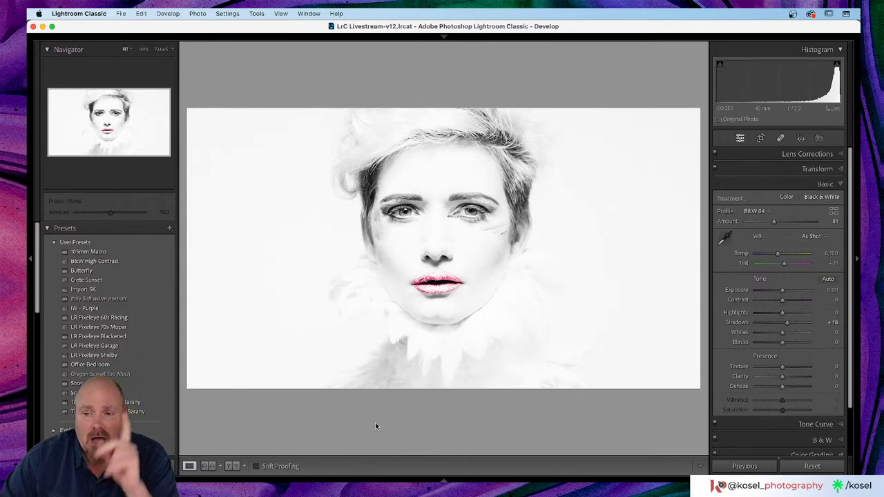
- Return to the thumbnail grid and open the collection's first photo, the corridor with scalloped arches, in Loupe view
key(g)
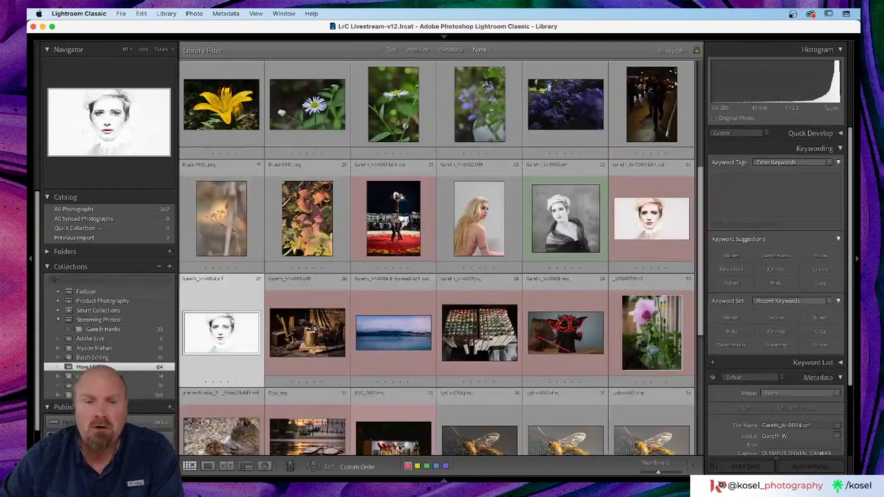
scroll(495, 255, up, 5)
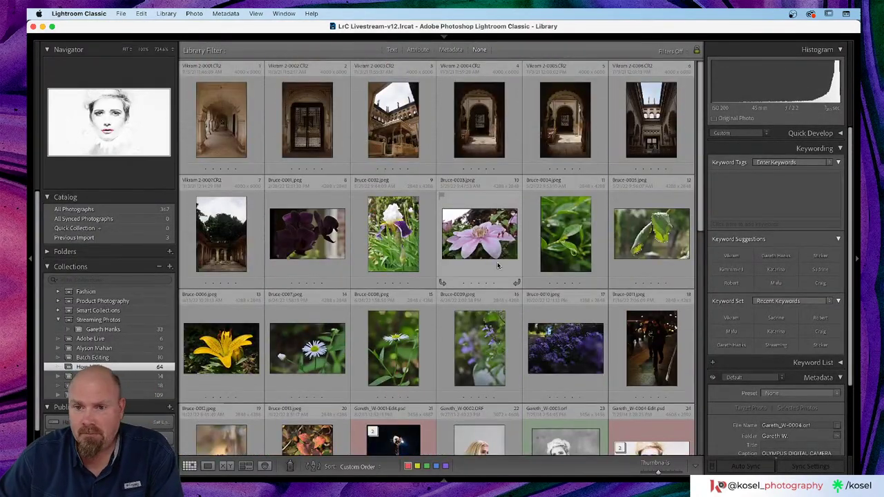
double_click(233, 111)
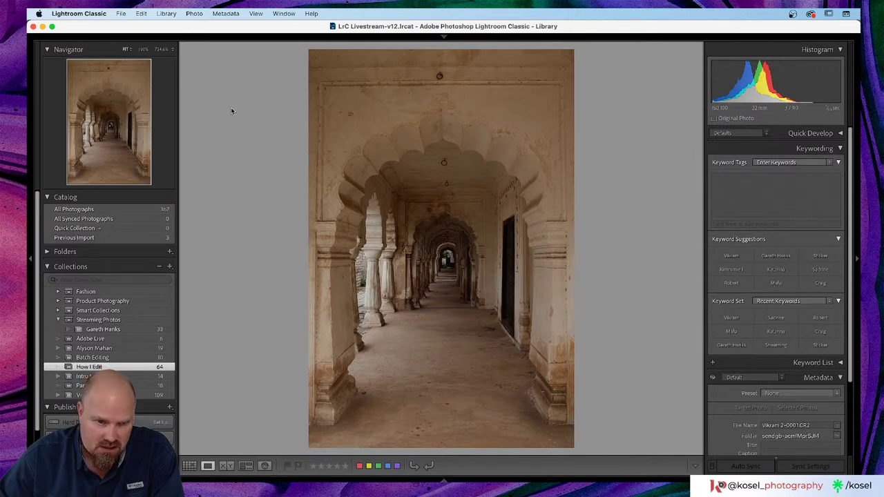
key(o)
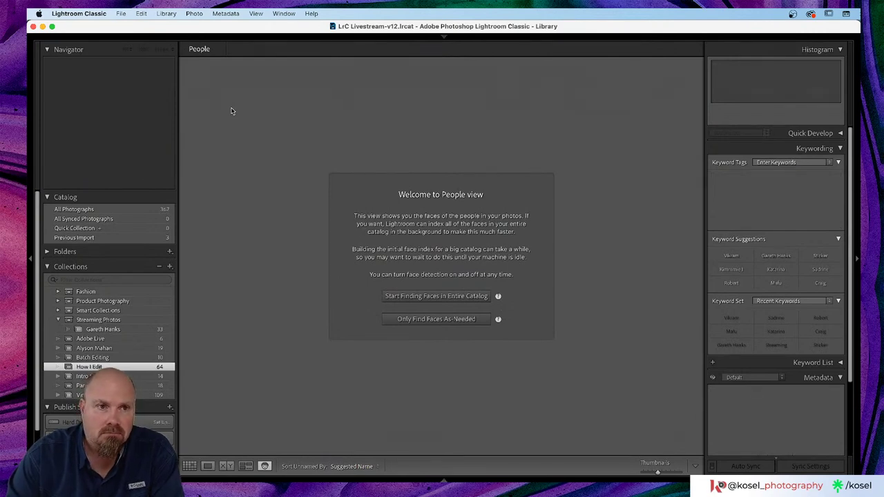
key(g)
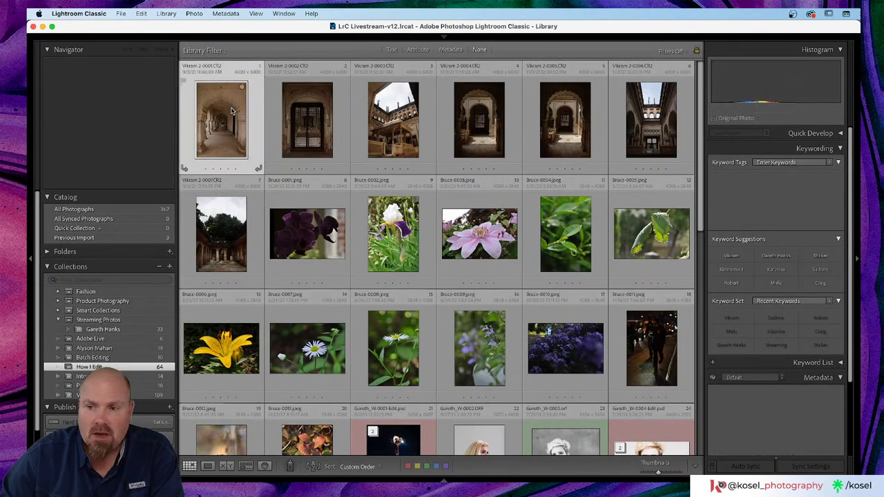
key(e)
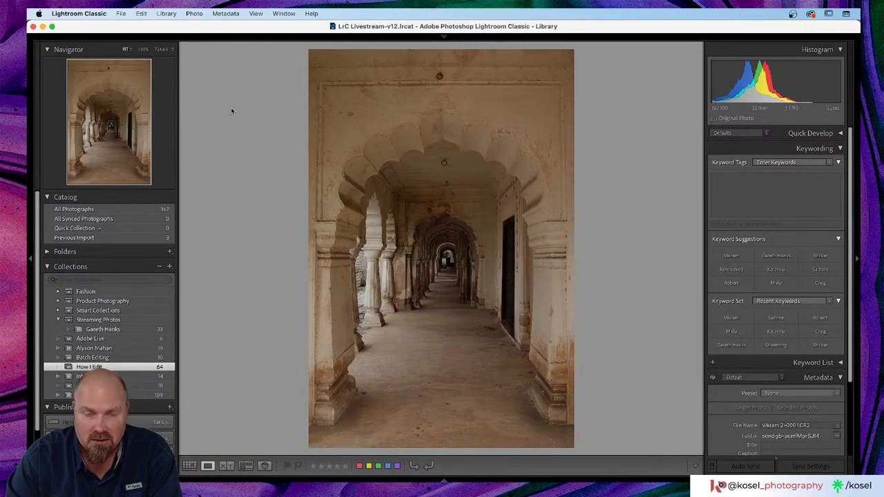
- Cycle the info overlay on the corridor photo through file details and exposure settings until it is hidden
key(i)
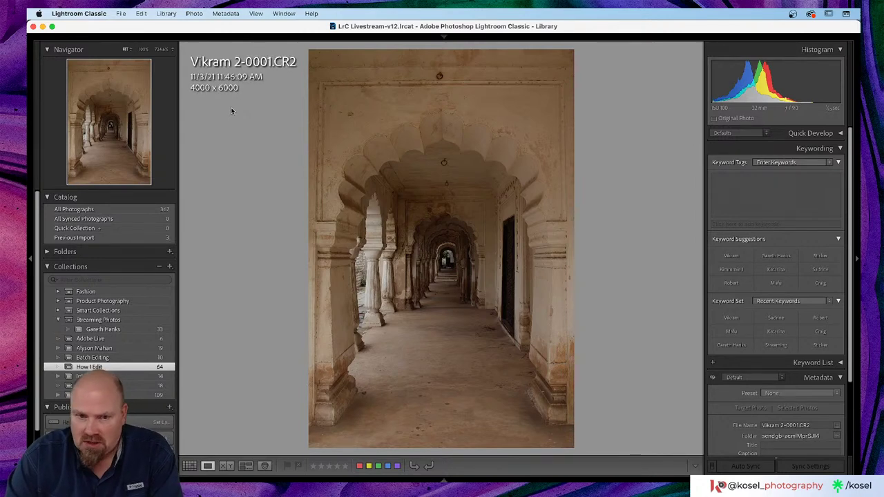
key(i)
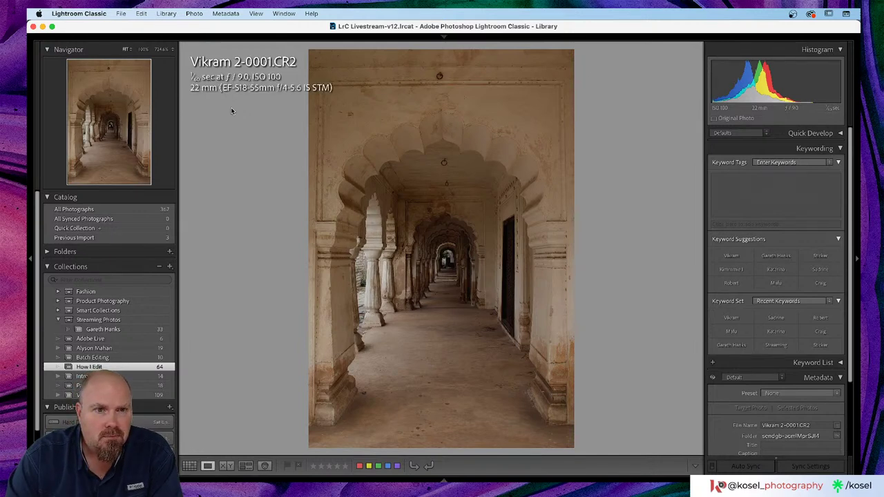
key(i)
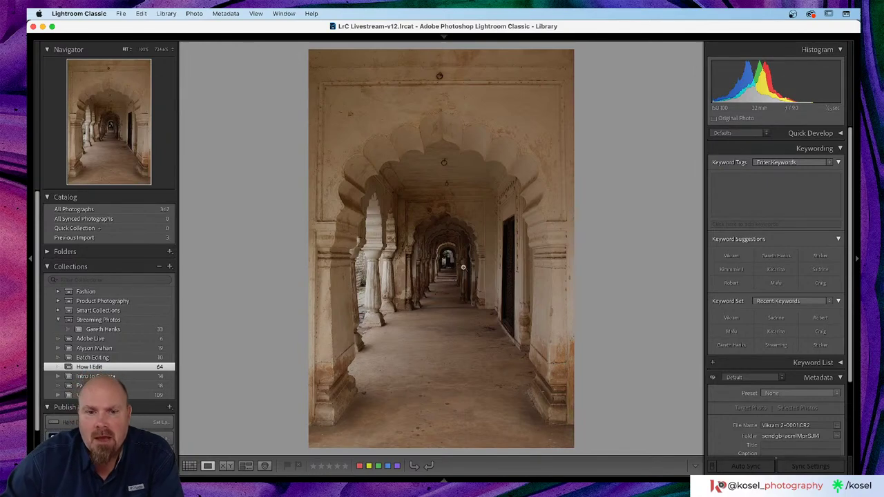
- Magnify the far end of the corridor to examine its detail, and return to the full photo
click(460, 263)
scroll(274, 308, right, 10)
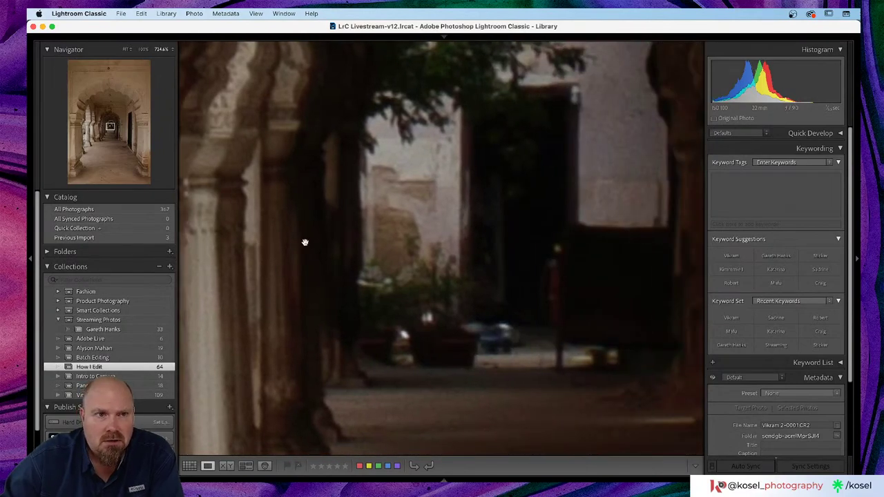
click(378, 221)
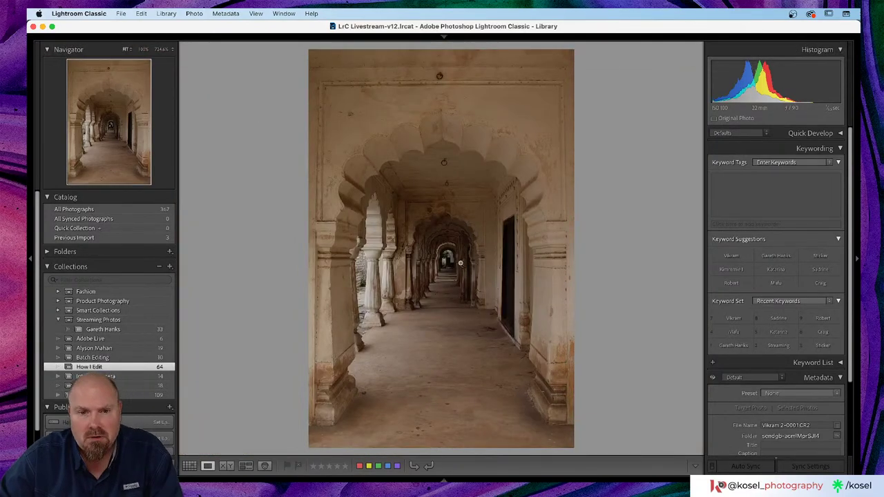
click(410, 241)
click(402, 231)
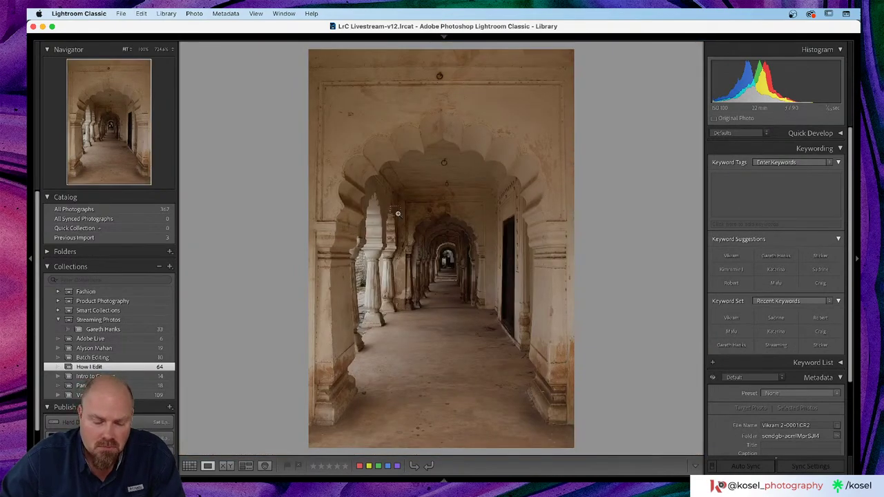
- Zoom into selected areas around the corridor's pillars and receding arches to examine the depth, and return to the full photo
drag(372, 199, 537, 371)
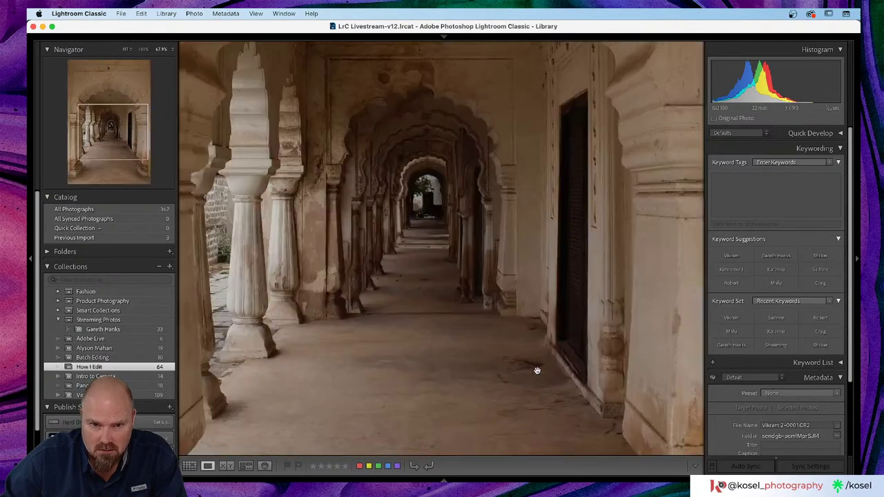
drag(341, 119, 563, 349)
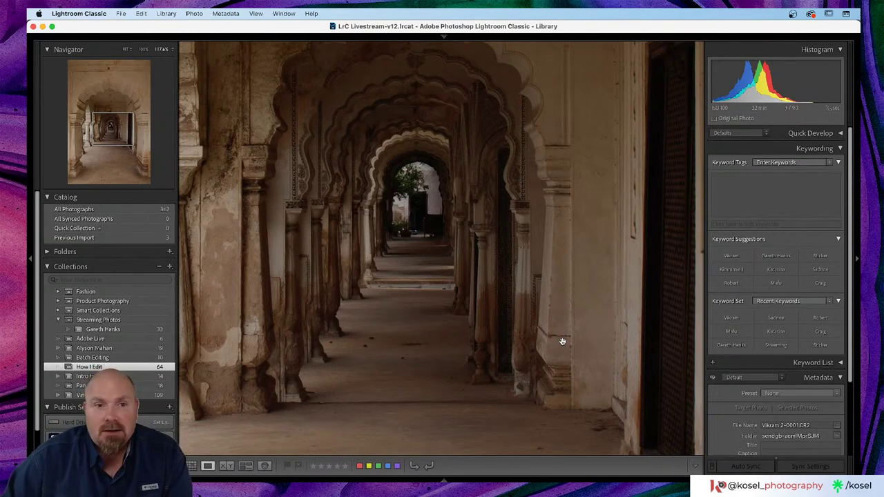
click(385, 222)
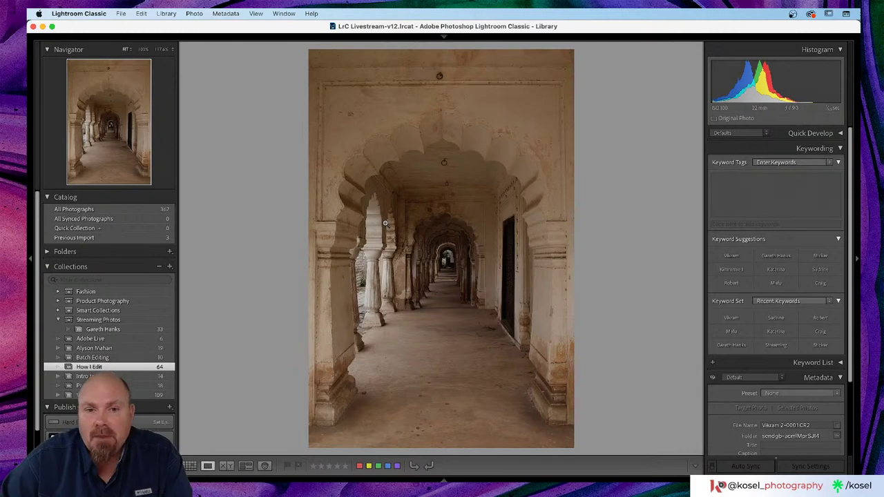
click(436, 225)
scroll(489, 307, down, 2)
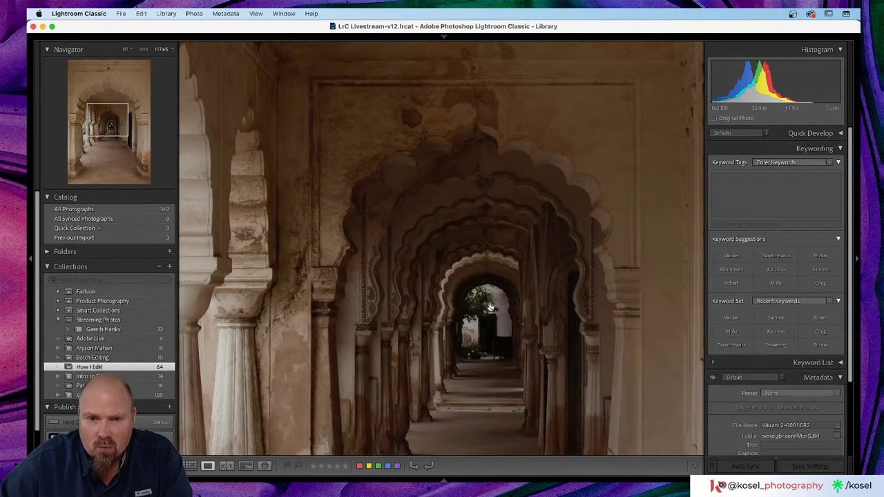
scroll(492, 305, down, 2)
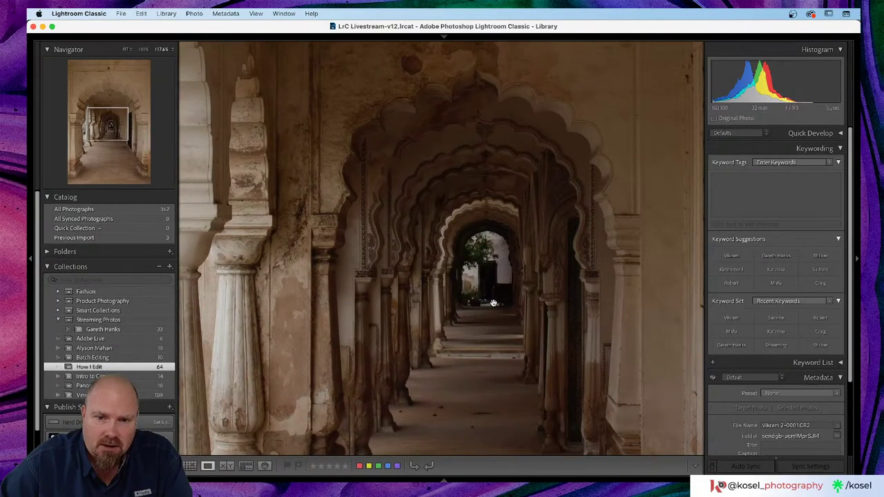
click(494, 303)
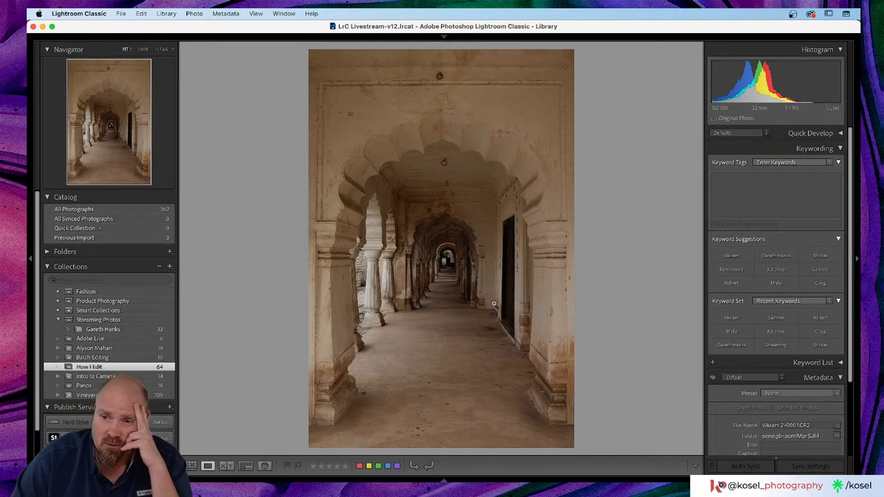
- Browse the following photos of the latticed door, courtyard pavilion and two shadowed archway shots, returning to the tighter archway shot
key(Right)
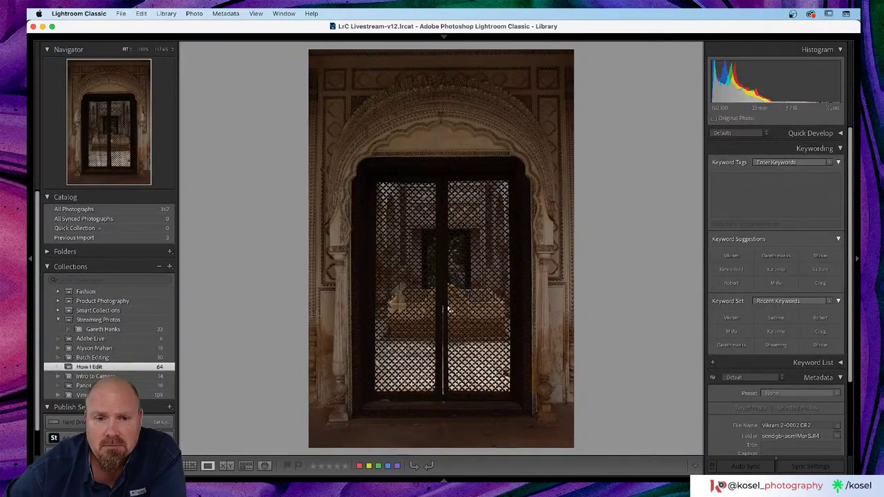
key(Right)
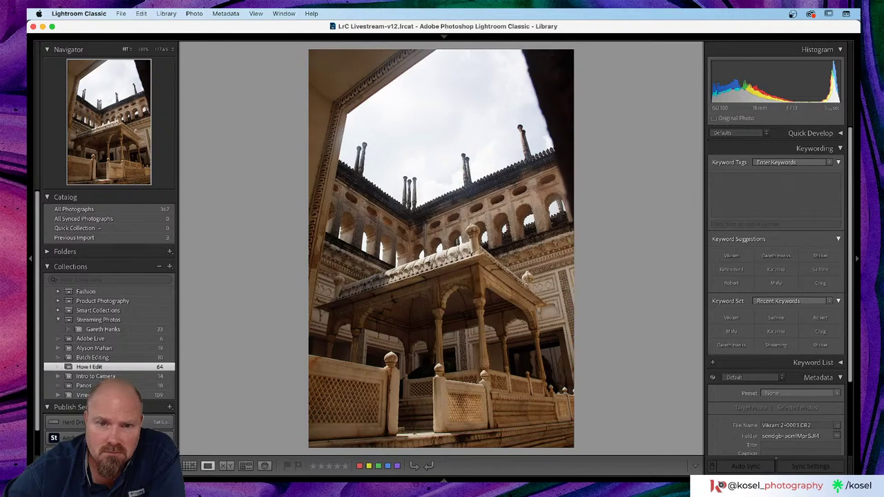
key(Right)
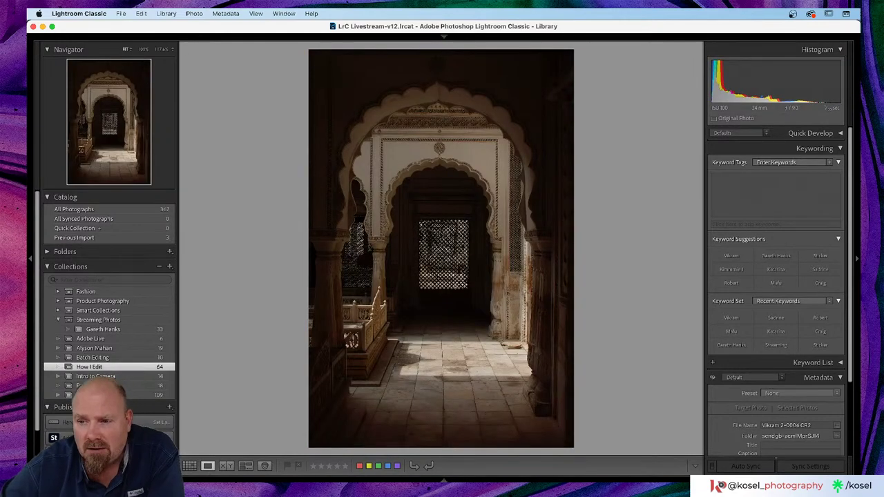
key(Right)
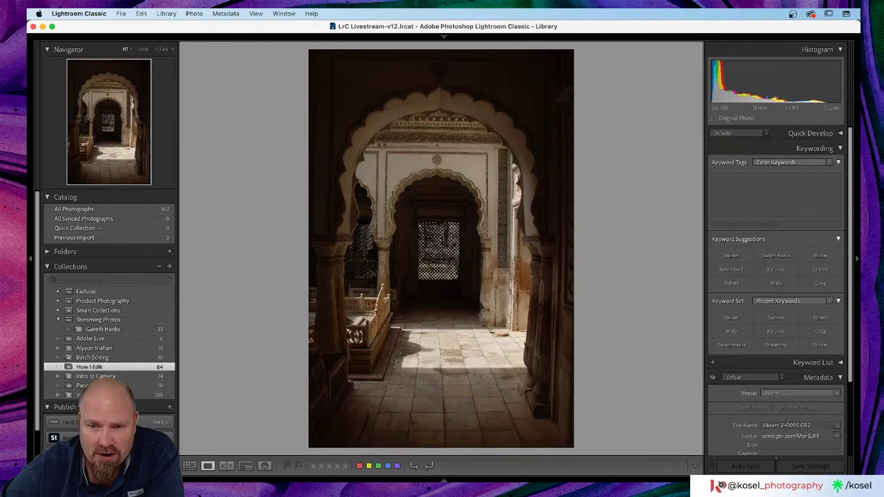
key(Right)
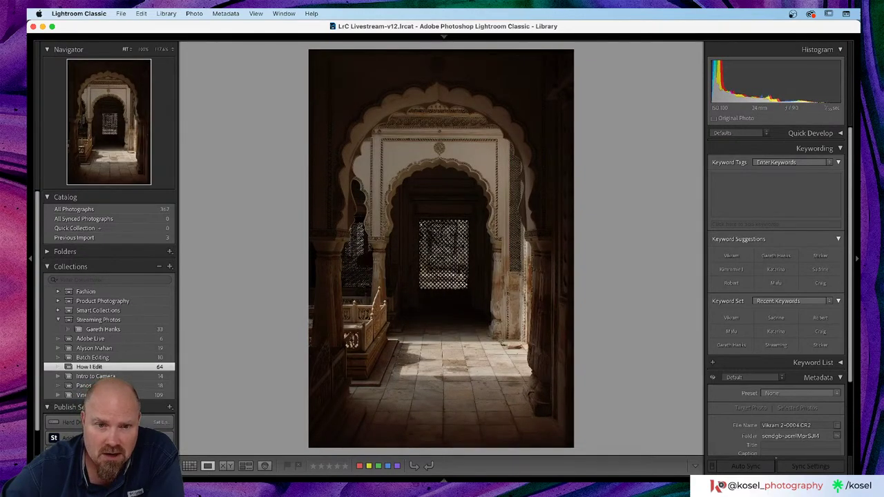
- Browse the remaining architecture photos through the open-roofed courtyard and tree courtyard to the purple orchid, and return to the thumbnail grid
key(Right)
key(Right)
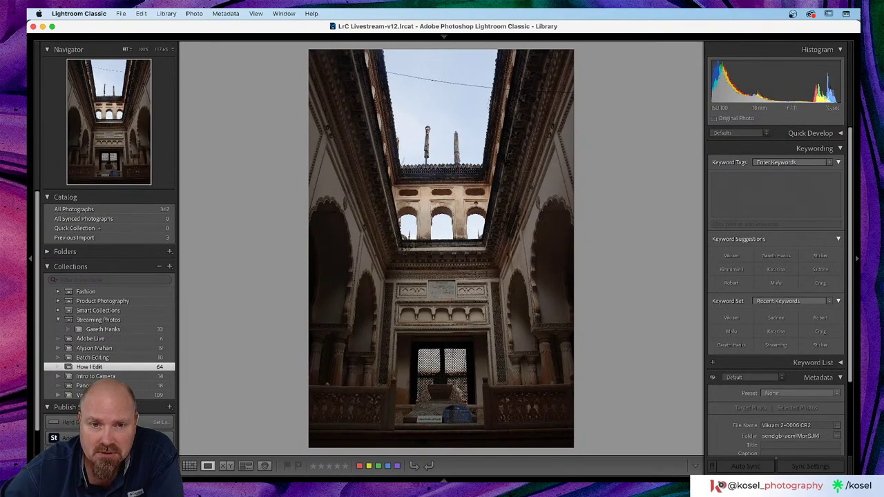
key(Right)
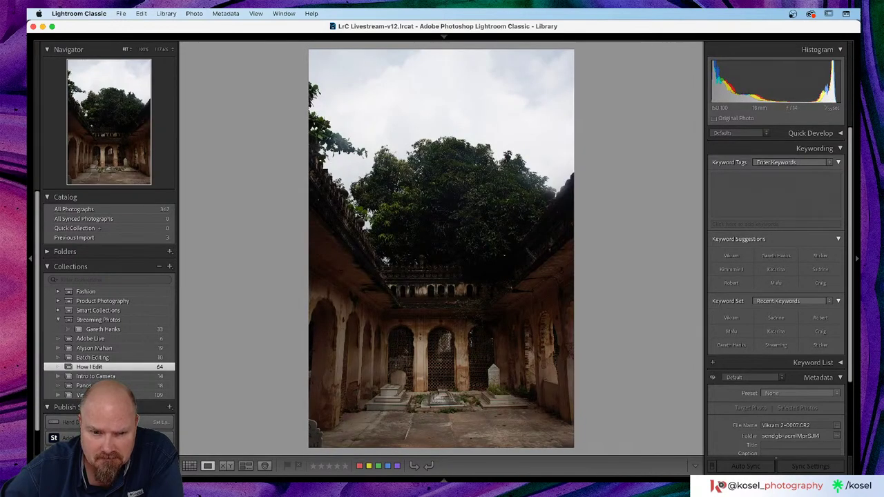
key(Right)
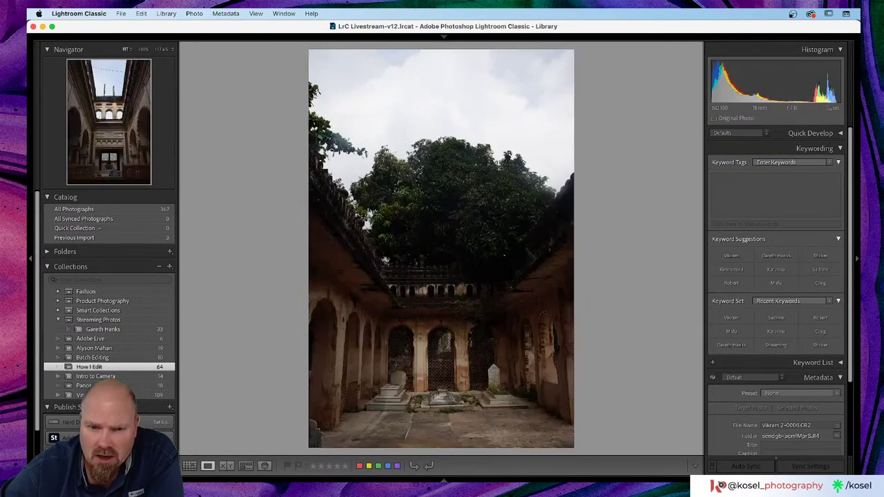
key(Right)
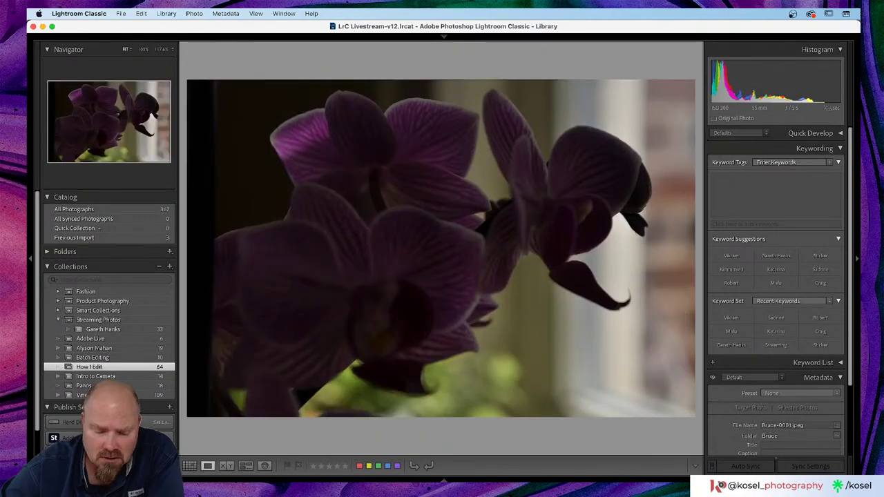
key(g)
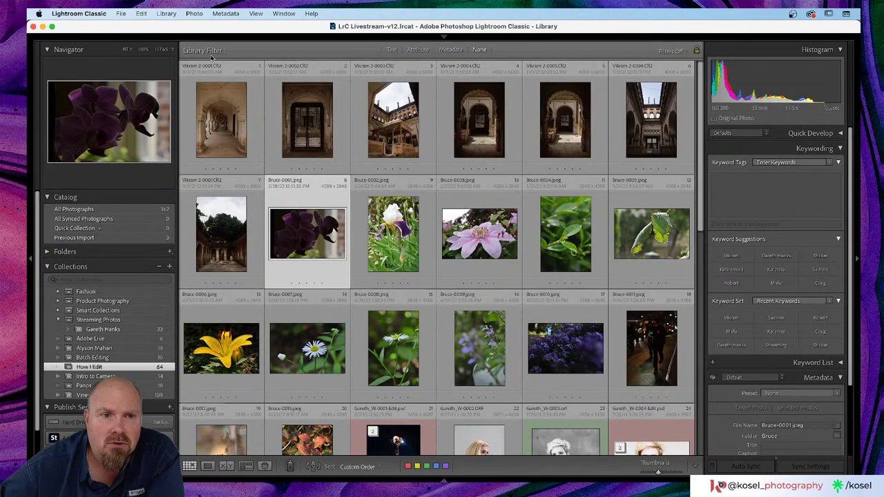
- Open the first corridor photo at full view and cycle its info overlay through file details and exposure settings until it is hidden
double_click(226, 122)
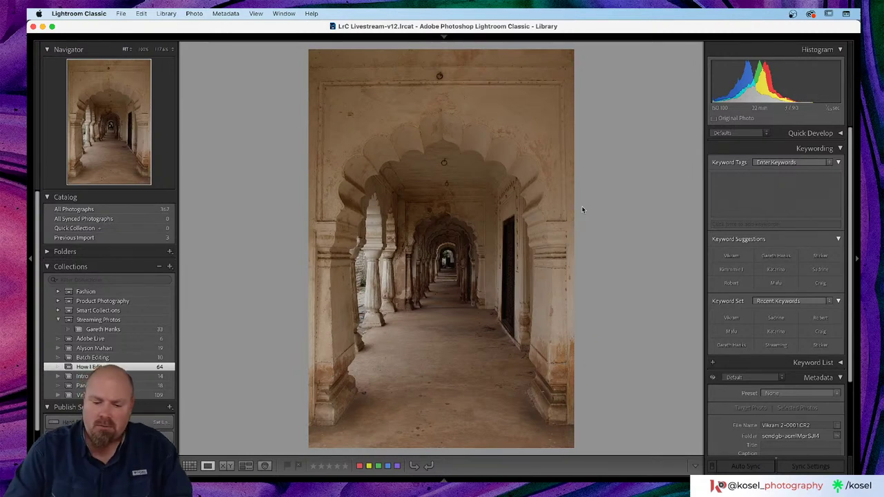
key(i)
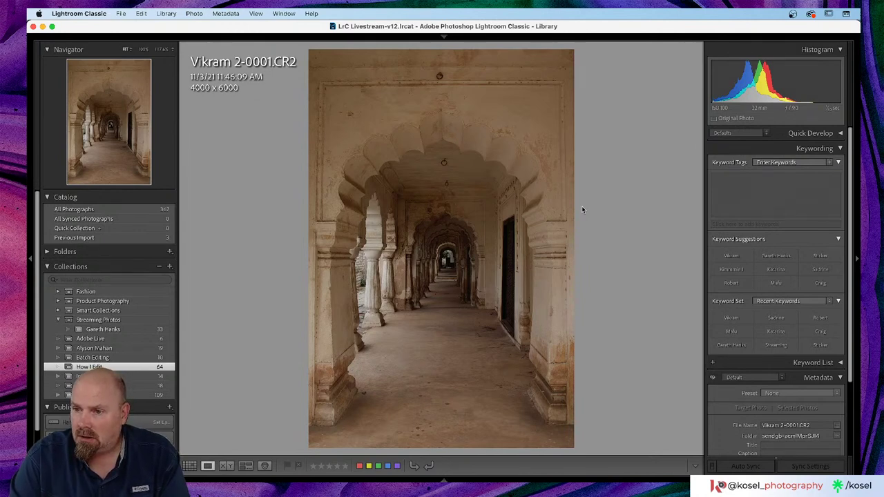
key(i)
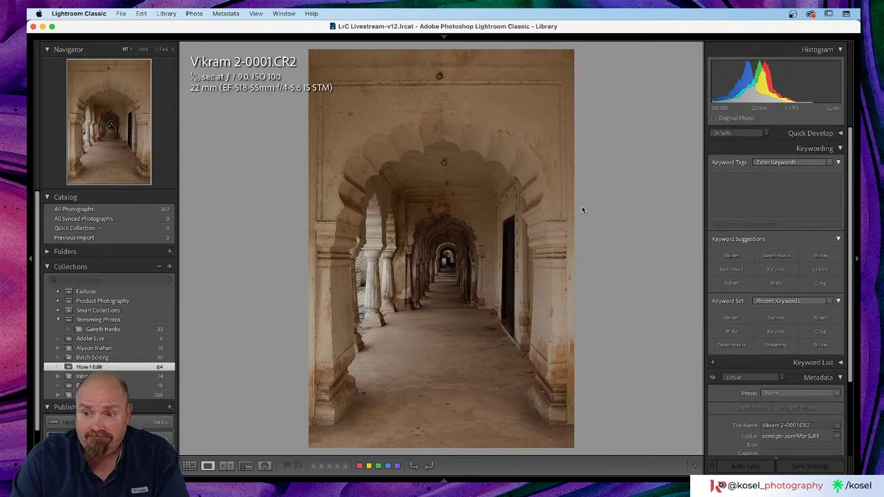
key(i)
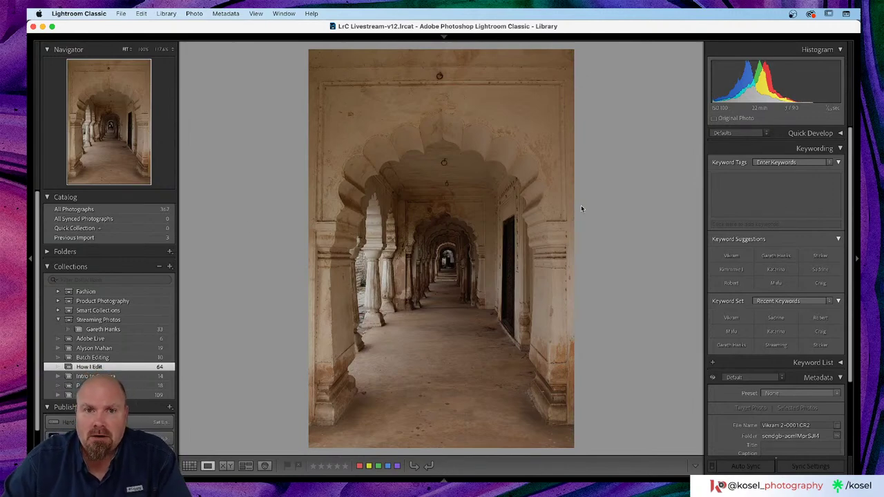
- Magnify the corridor's receding arches and the area around the side doorway to examine them, and return to the full photo
click(469, 238)
scroll(470, 237, left, 2)
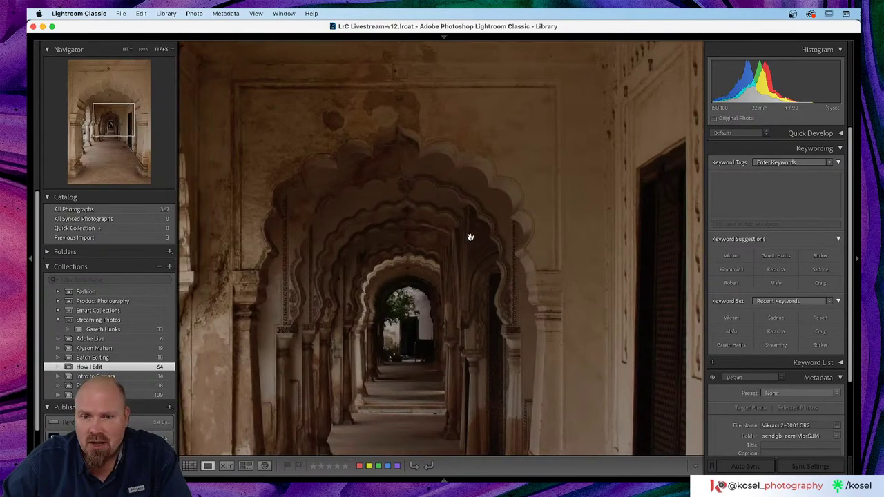
scroll(470, 237, right, 2)
click(470, 237)
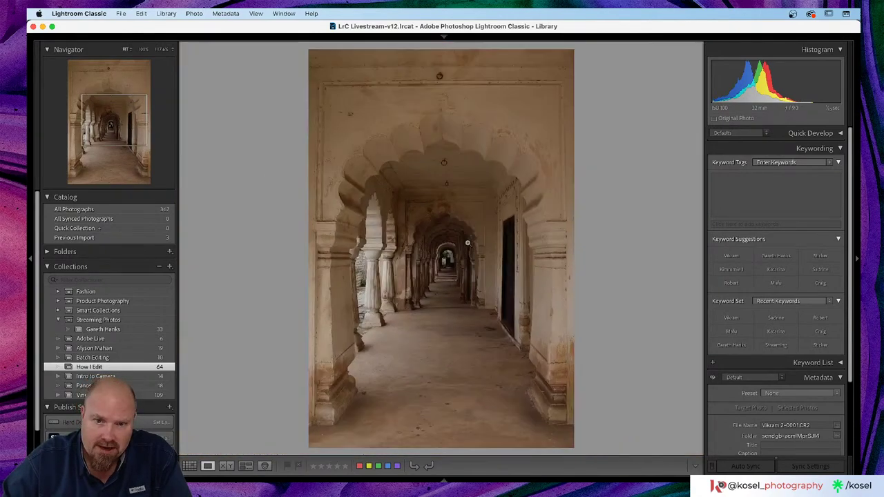
click(512, 267)
click(504, 257)
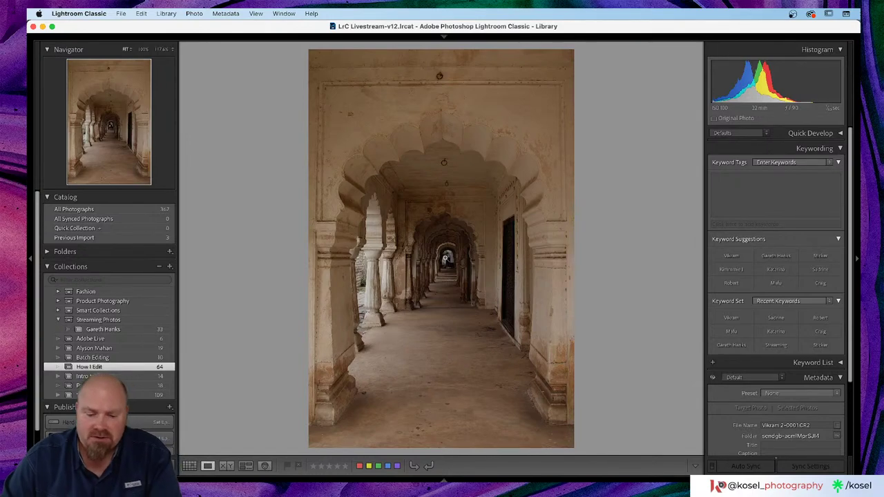
- Create a virtual copy of the corridor photo and open the copy in the Develop module
key(g)
right_click(226, 101)
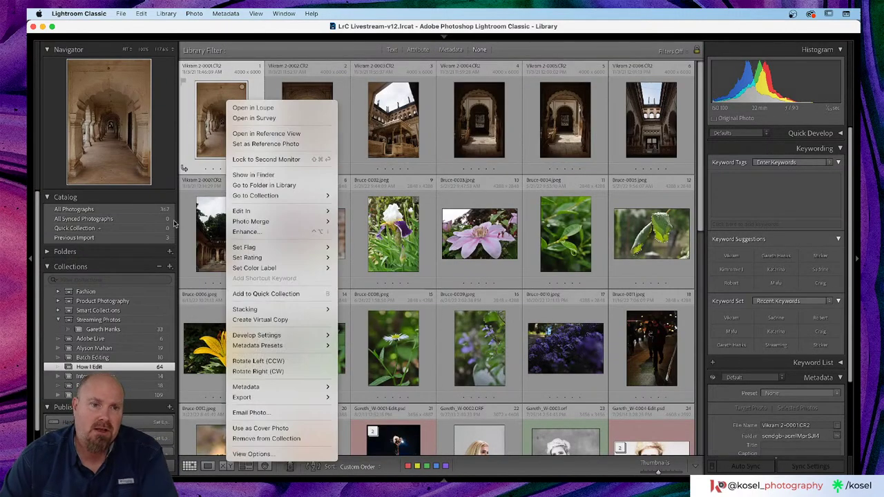
click(263, 320)
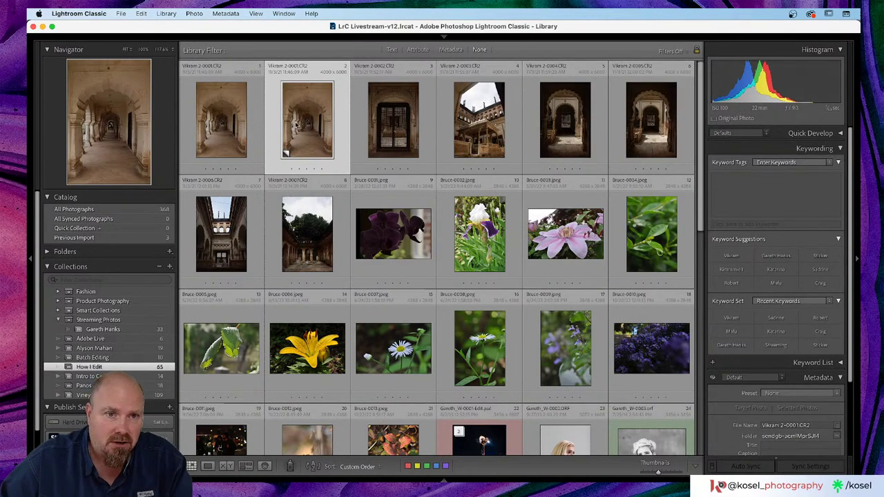
double_click(315, 130)
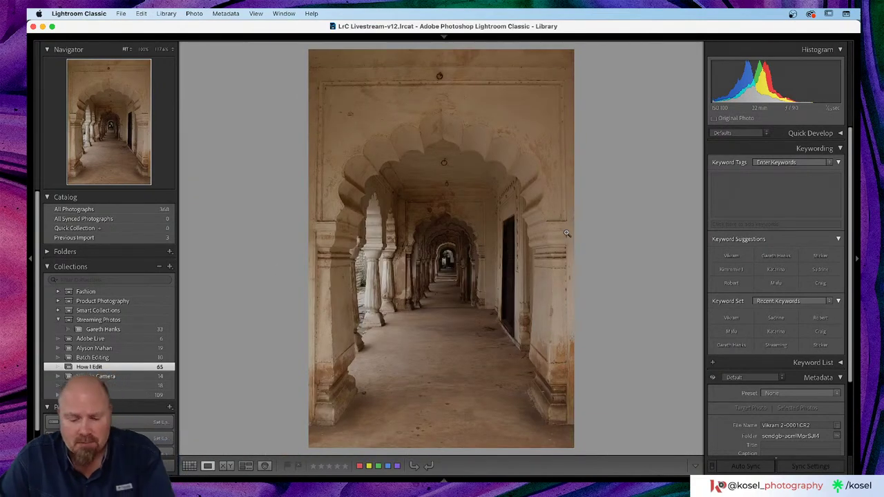
key(d)
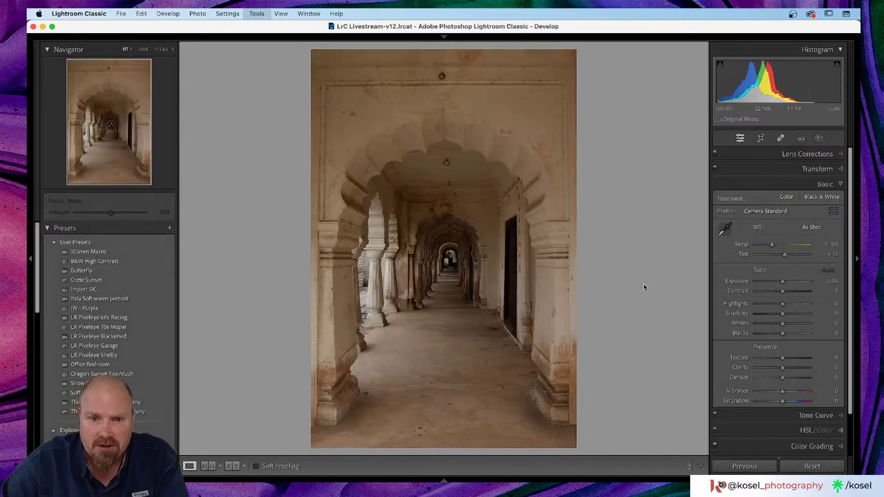
- Try a tight freeform crop around the corridor's far arches, recentring the archway within the thirds grid
click(761, 138)
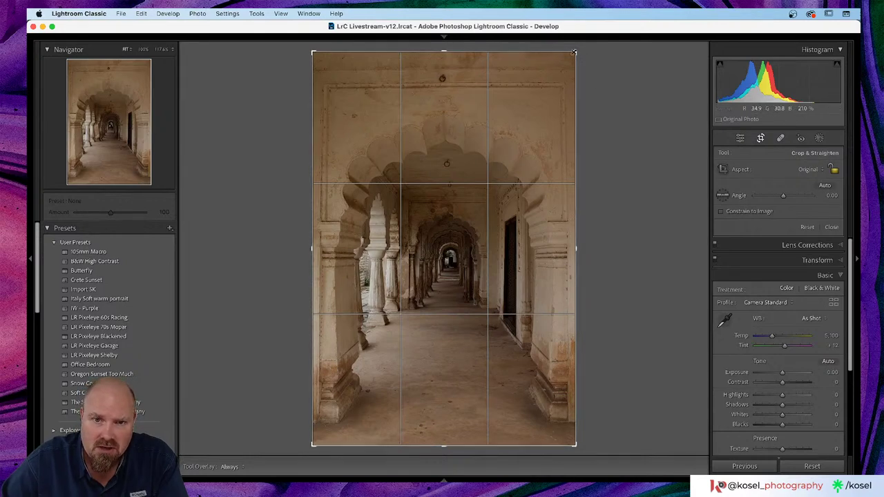
drag(574, 51, 515, 134)
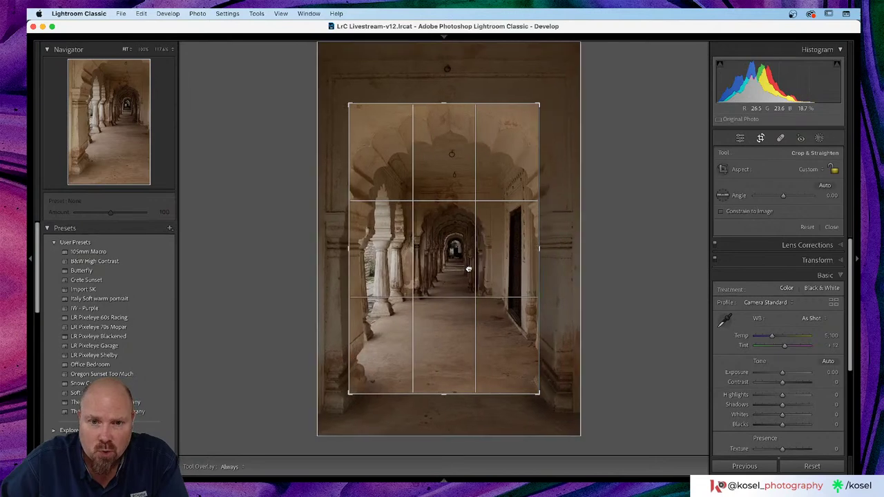
drag(538, 104, 490, 173)
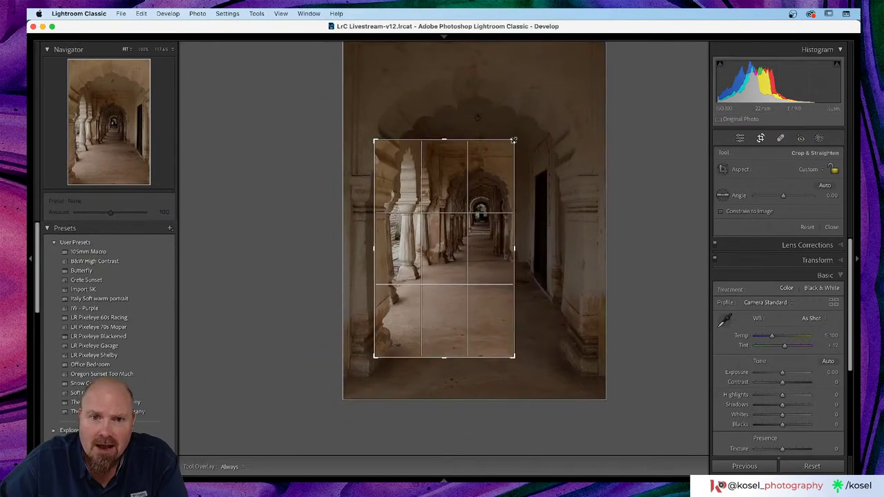
drag(479, 232, 445, 228)
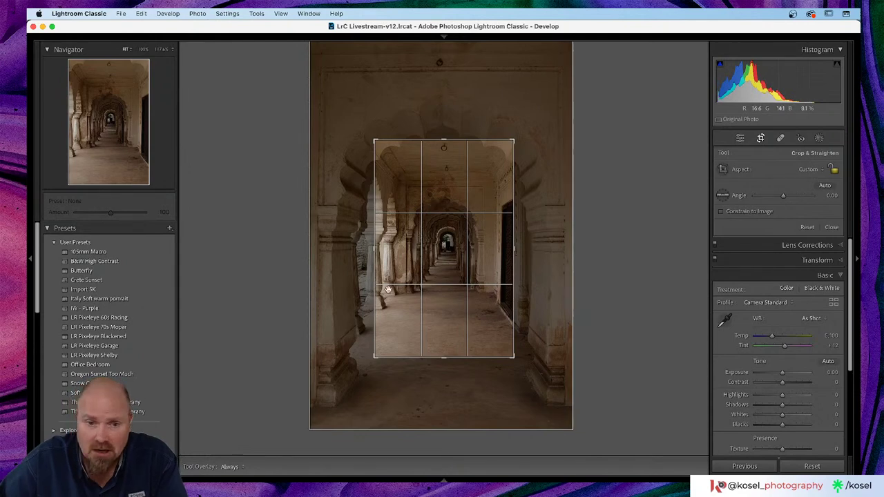
drag(374, 357, 405, 329)
drag(452, 274, 492, 246)
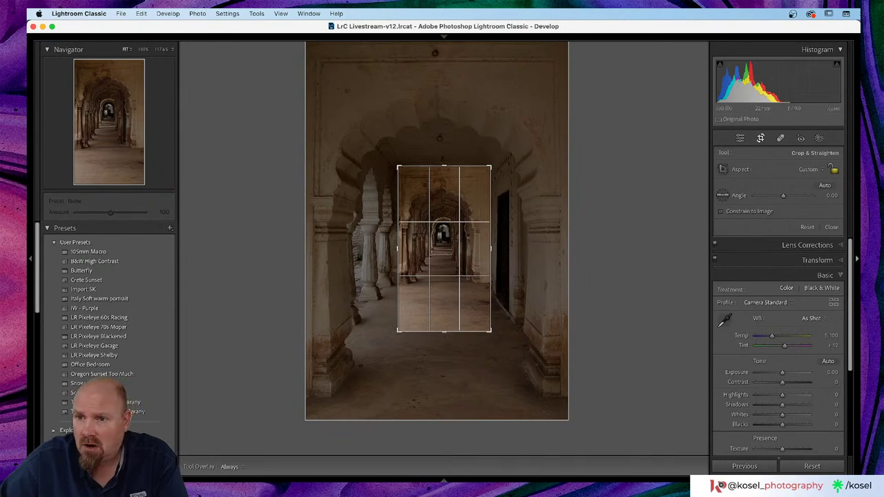
- Try a 2 x 3 / 4 x 6 crop fitted around the far arches, and reset the crop to the full photo
click(814, 170)
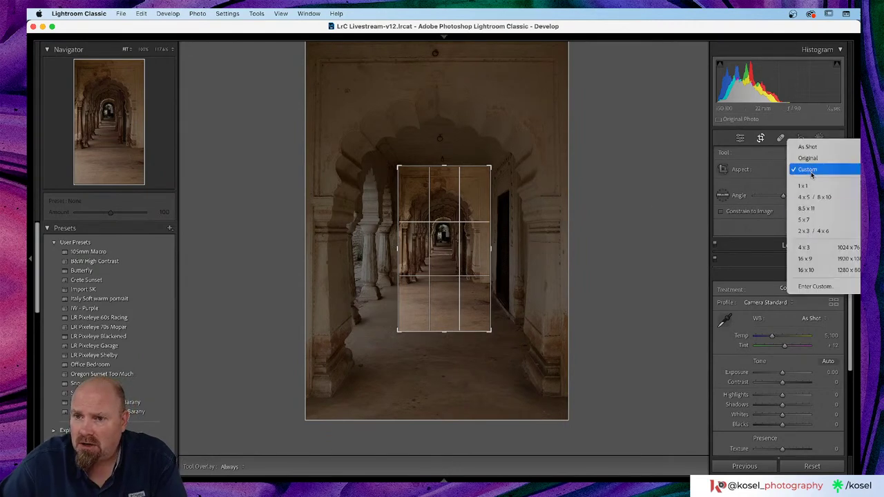
click(808, 233)
drag(467, 247, 474, 259)
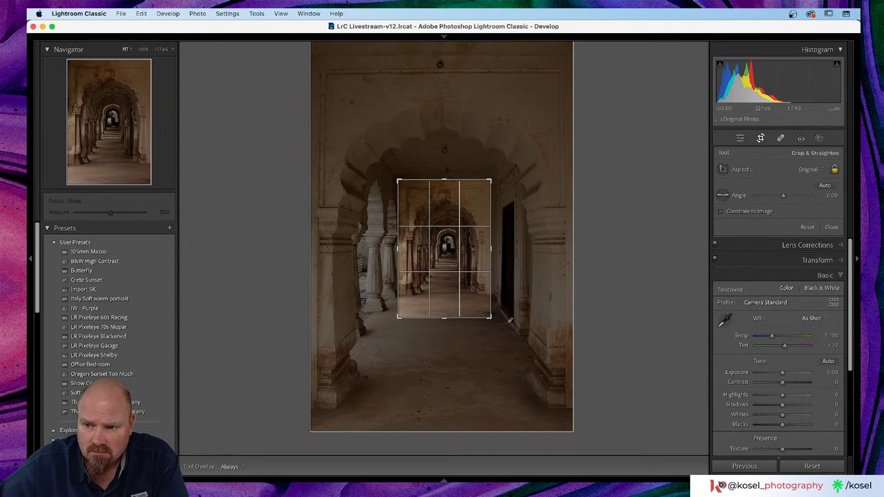
drag(490, 318, 493, 321)
drag(396, 321, 388, 326)
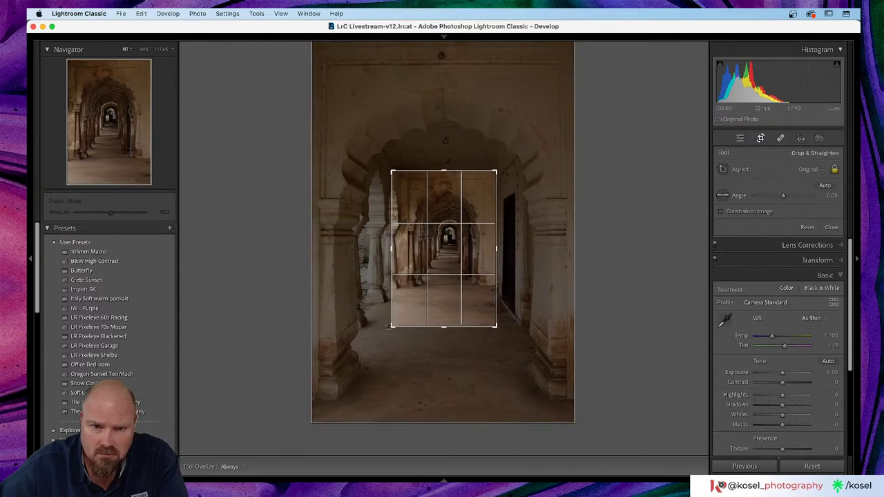
drag(450, 298, 448, 298)
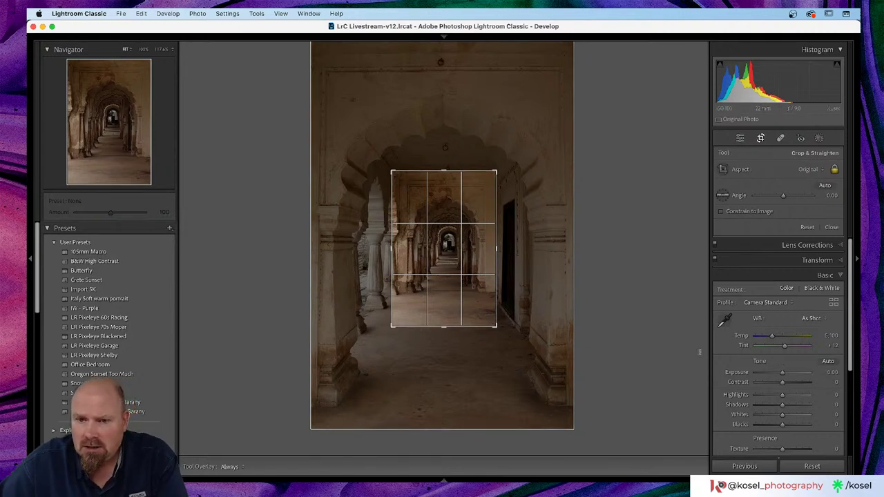
click(807, 227)
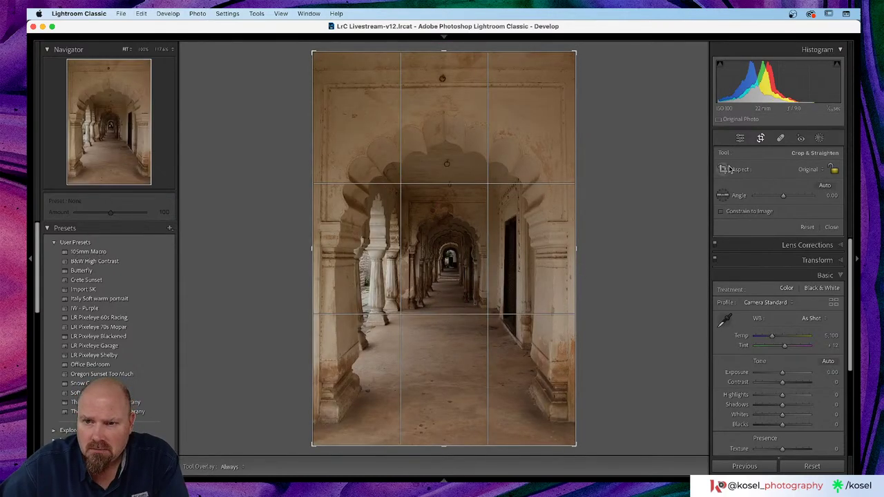
click(761, 138)
- Draw a horizontal Guided Upright guide along the straight moulding above the corridor's receding arches
click(819, 169)
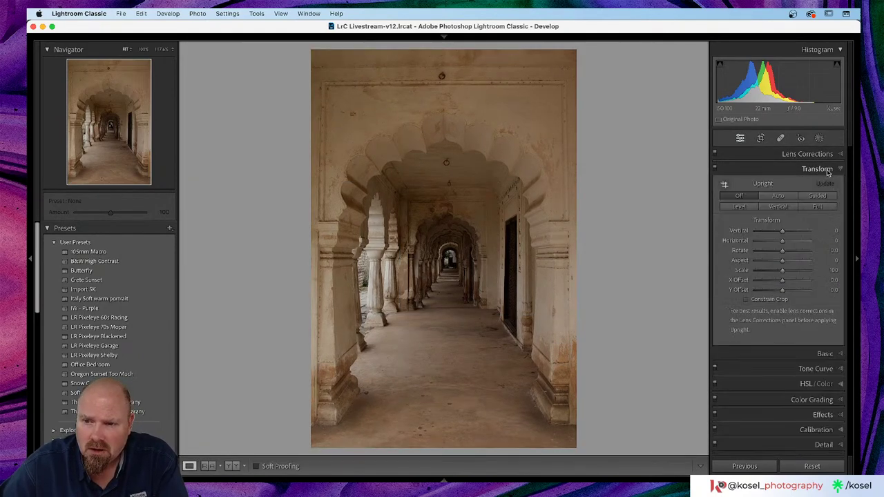
click(428, 204)
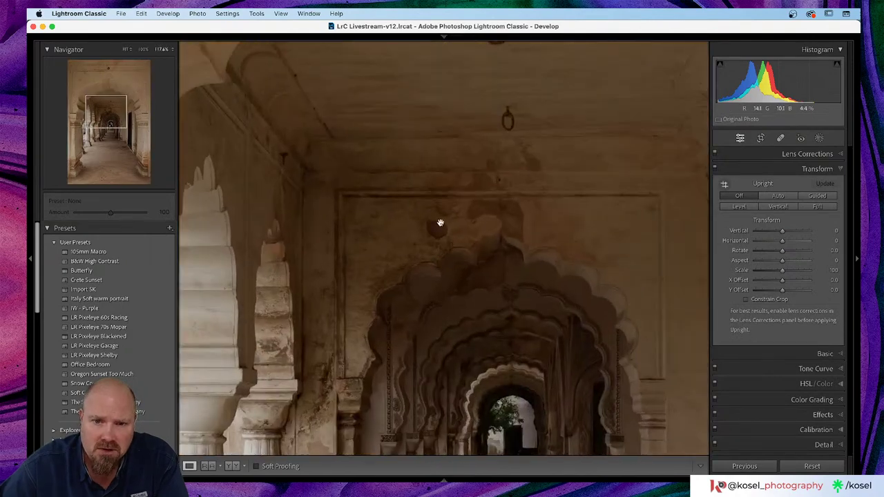
scroll(438, 223, down, 5)
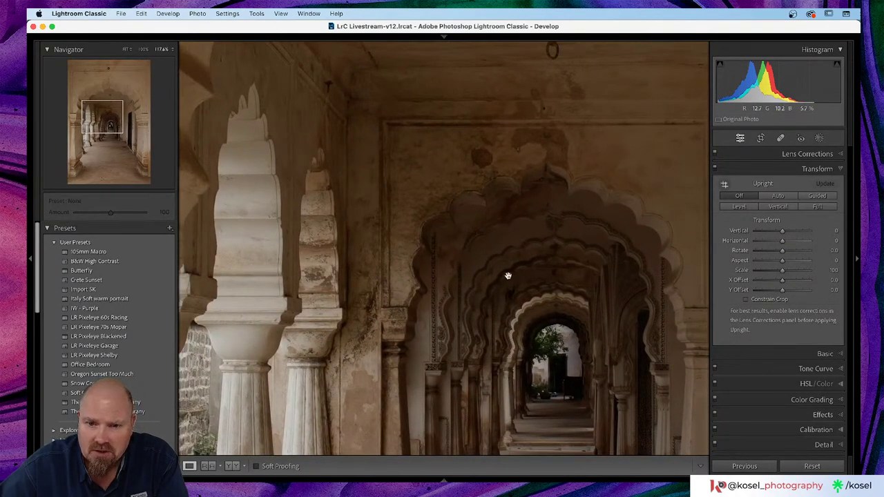
scroll(507, 276, right, 5)
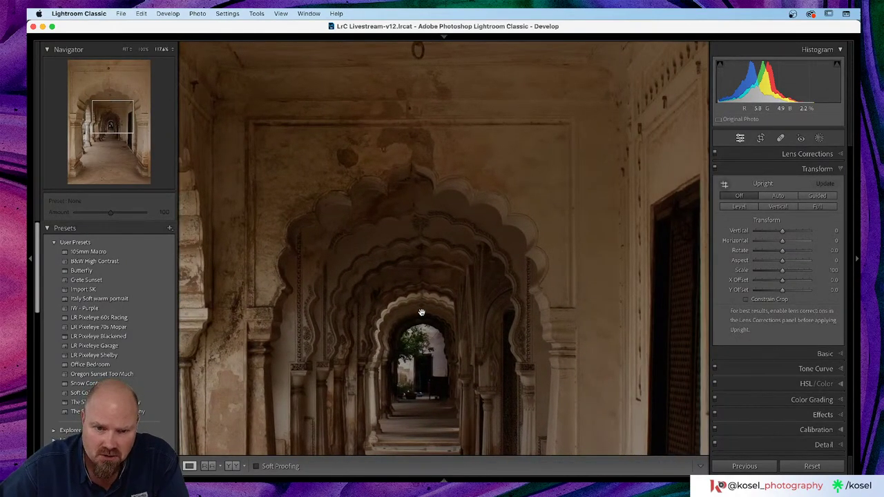
scroll(409, 325, down, 3)
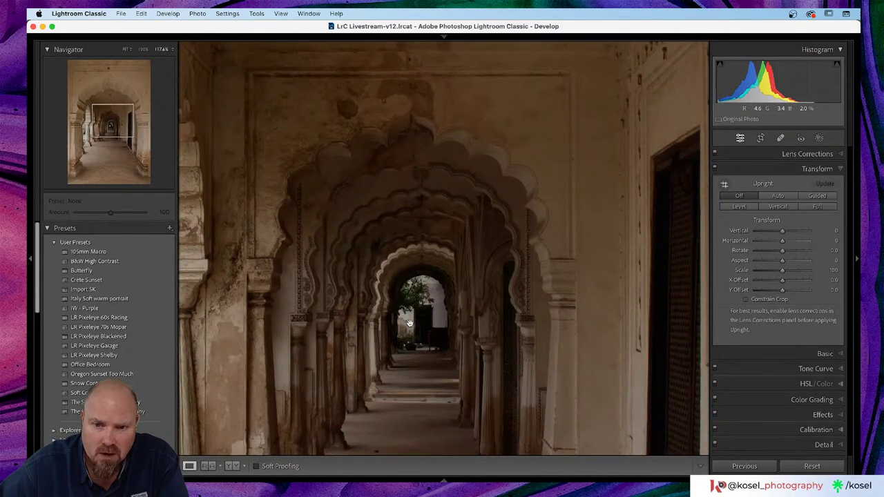
key(alt+super+8)
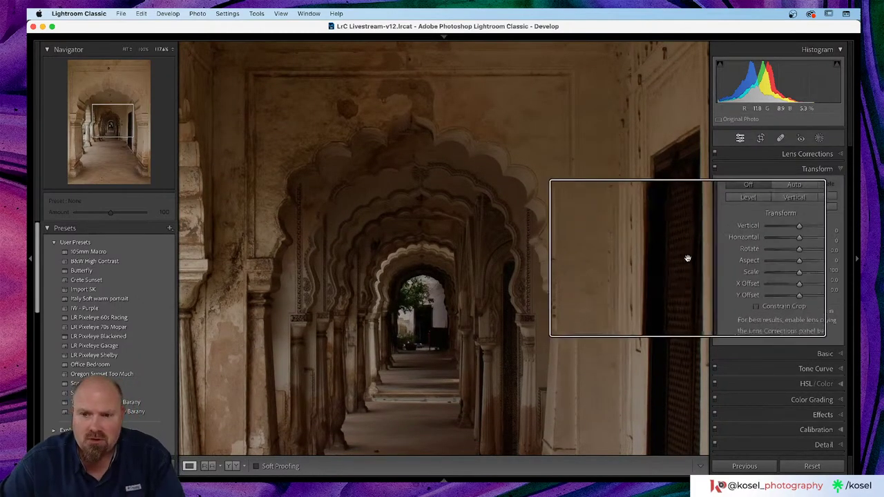
key(alt+super+8)
scroll(525, 294, left, 2)
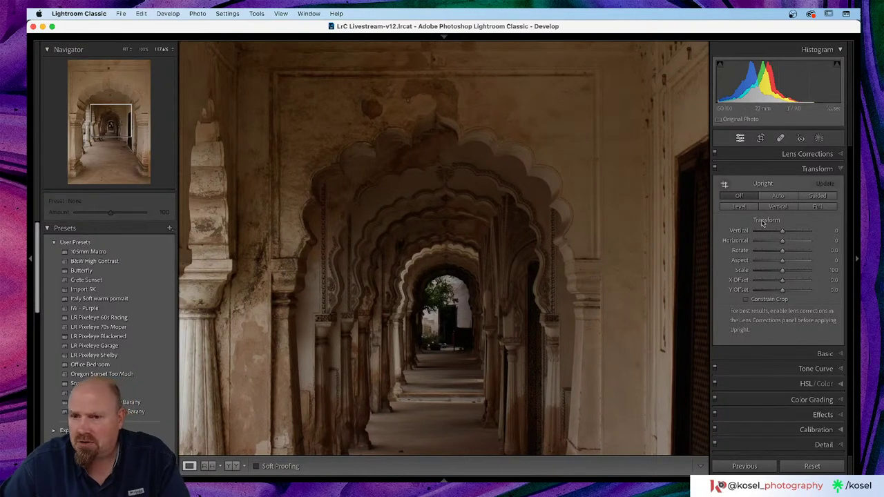
click(725, 183)
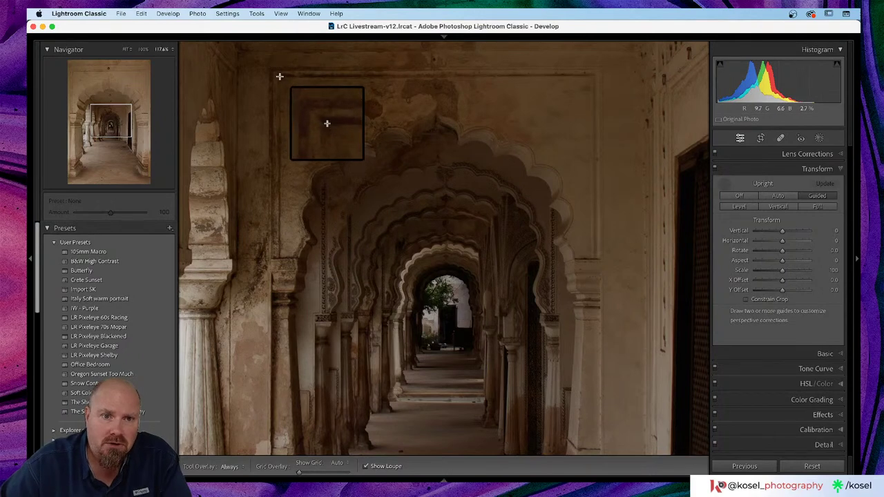
drag(280, 76, 593, 76)
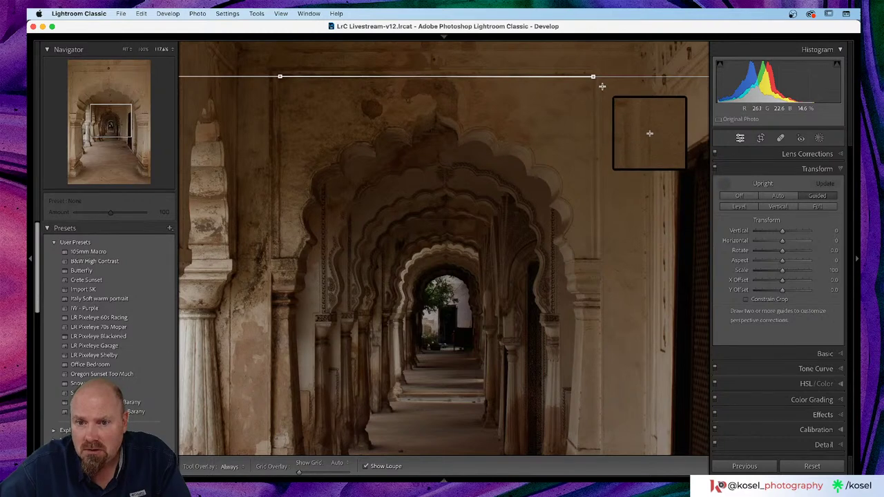
- Draw two vertical Guided Upright guides along both side edges of the moulded panel around the receding arches, and finish the guided correction
drag(602, 87, 604, 252)
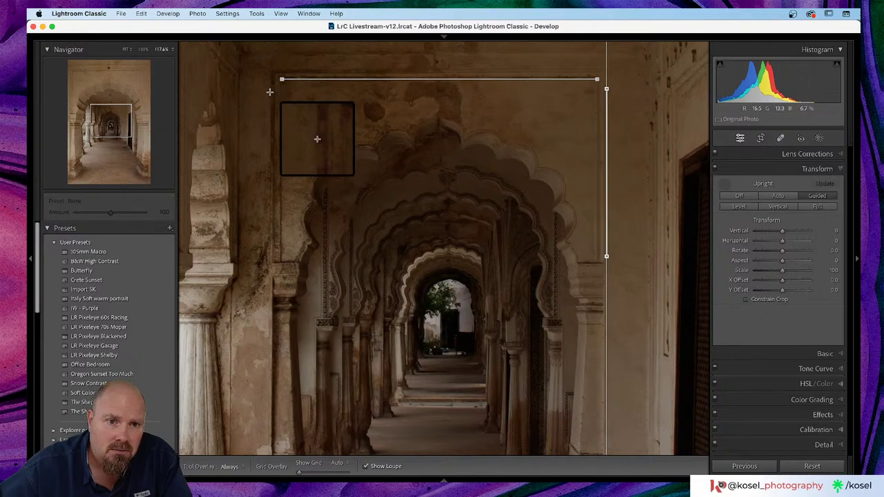
drag(270, 92, 268, 257)
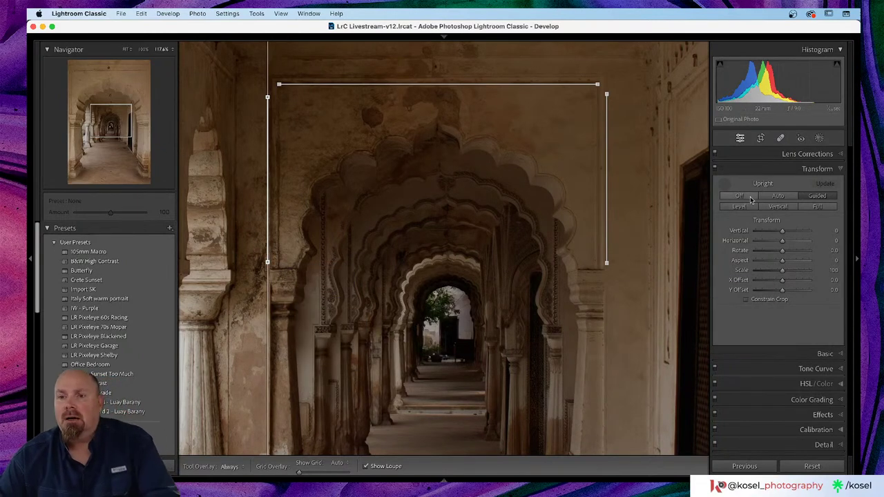
click(724, 185)
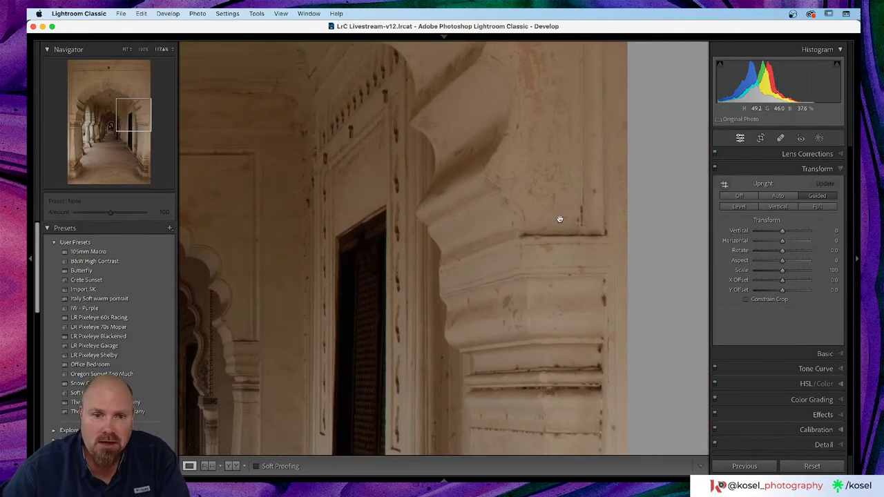
click(561, 221)
click(560, 222)
click(507, 231)
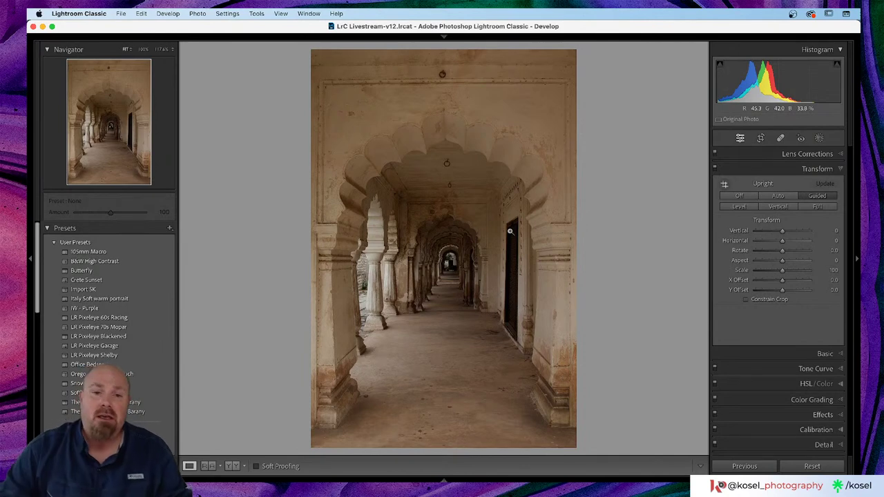
- Crop the photo to the corridor's far arches at the Original aspect ratio, keeping the distant opening in the grid's centre cell
click(761, 139)
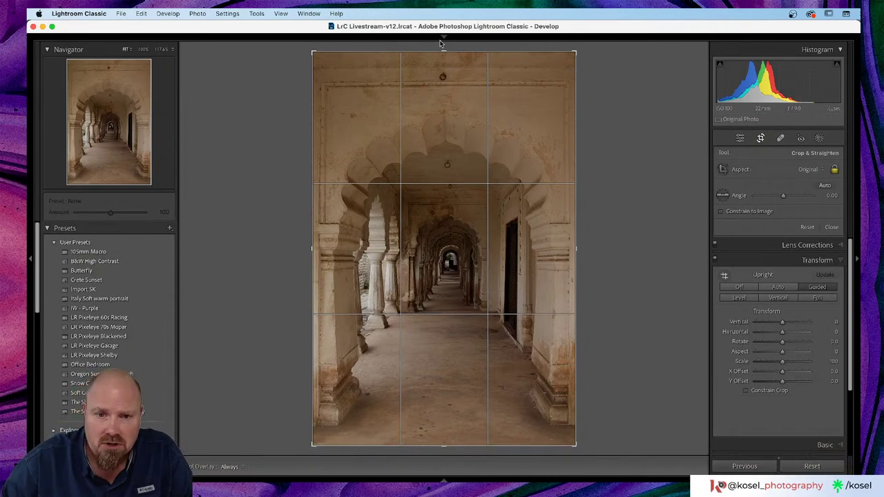
drag(442, 52, 442, 122)
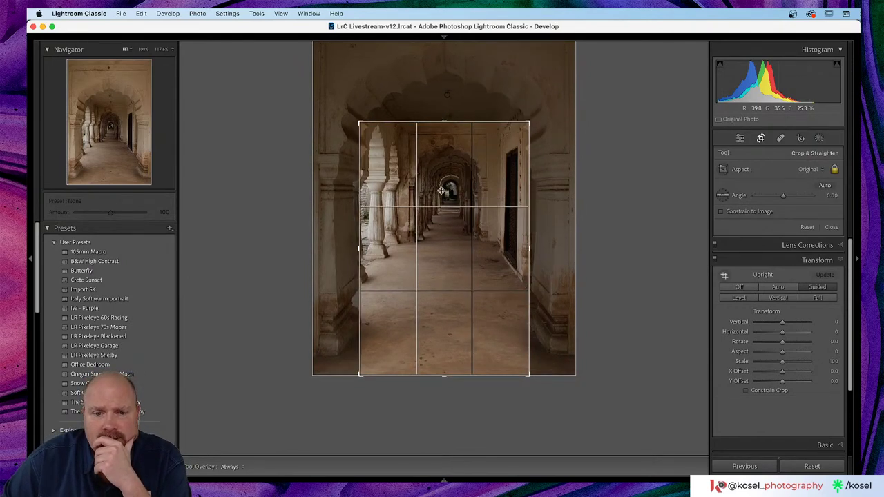
drag(446, 373, 446, 333)
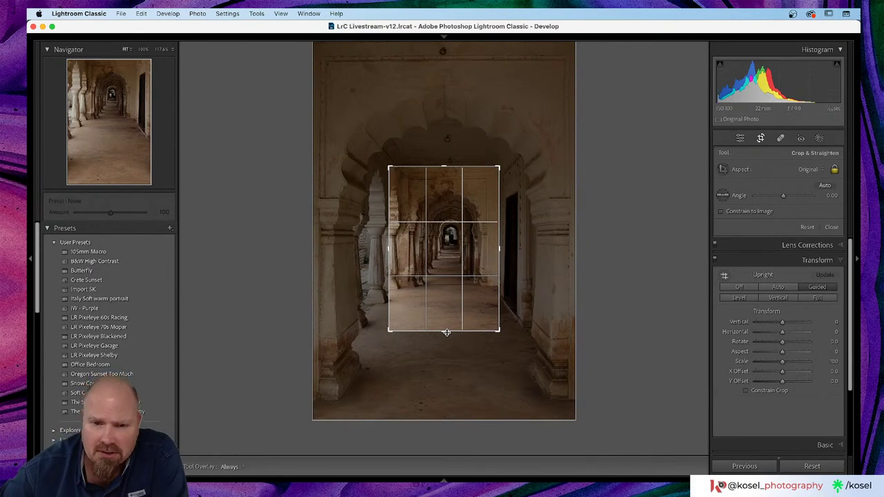
drag(446, 333, 447, 330)
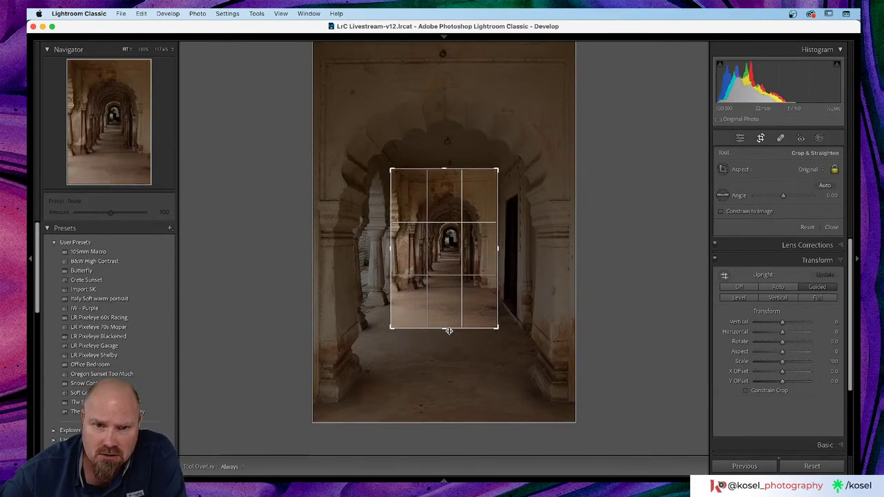
drag(441, 249, 438, 247)
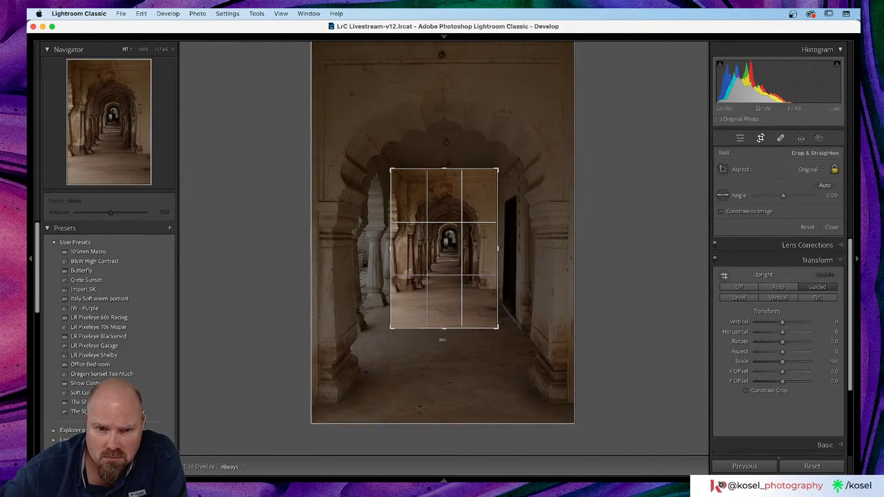
drag(443, 328, 444, 327)
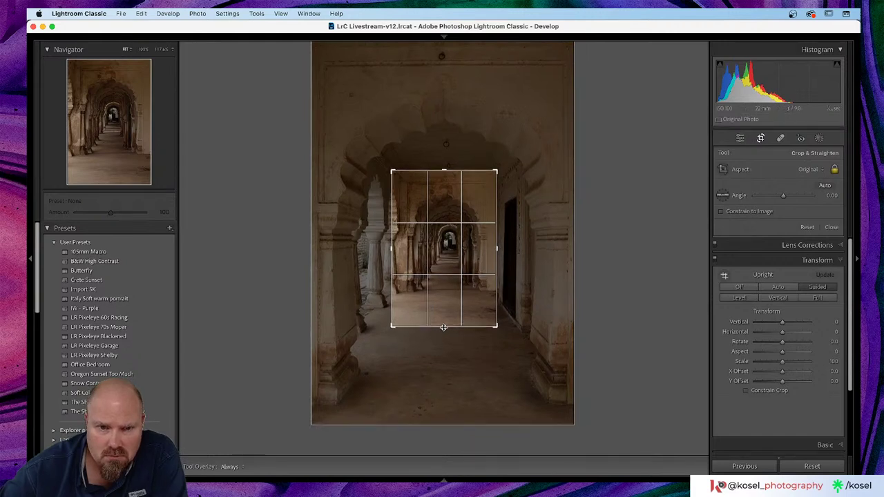
drag(444, 328, 444, 328)
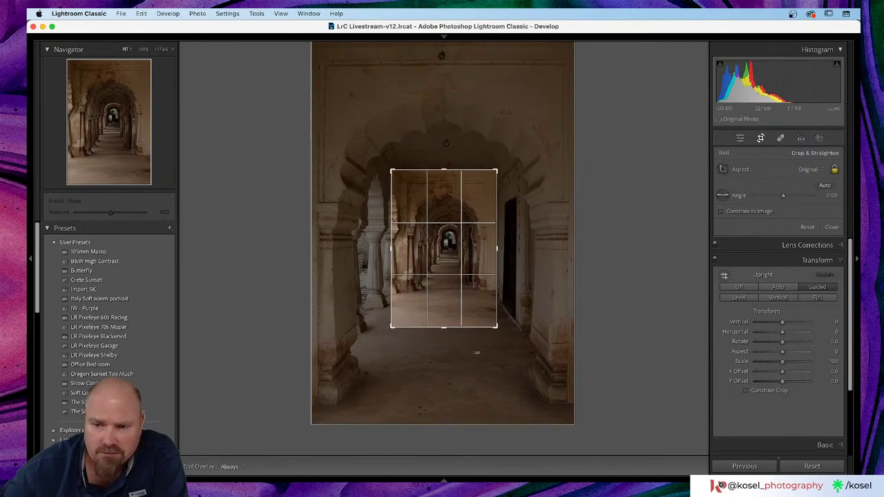
click(761, 138)
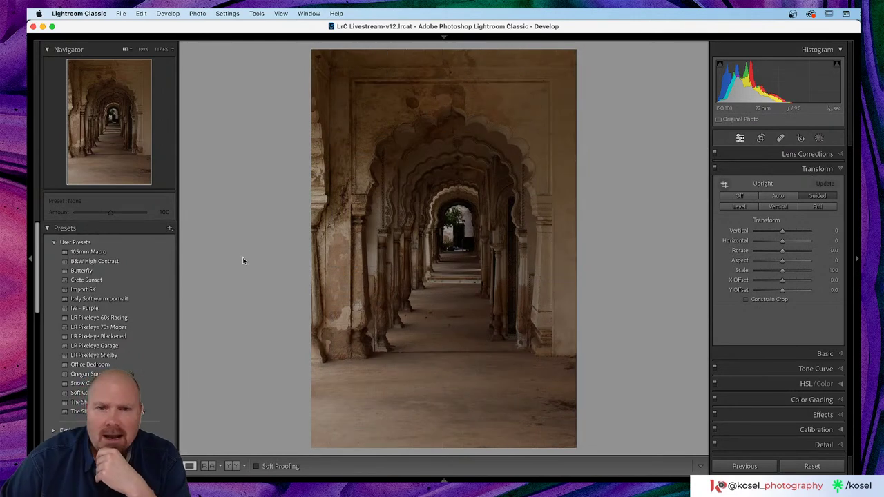
- Tighten the crop around the far arches to remove more floor, and recentre the archway within the thirds grid
click(761, 139)
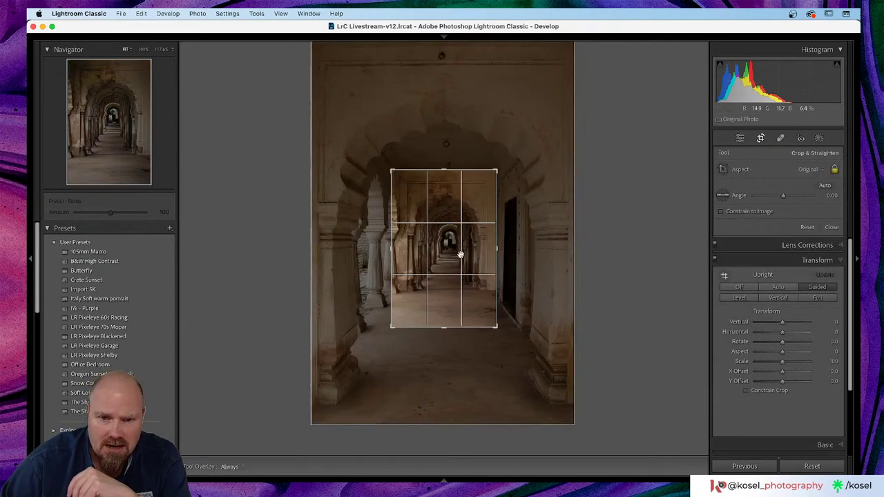
drag(444, 327, 447, 316)
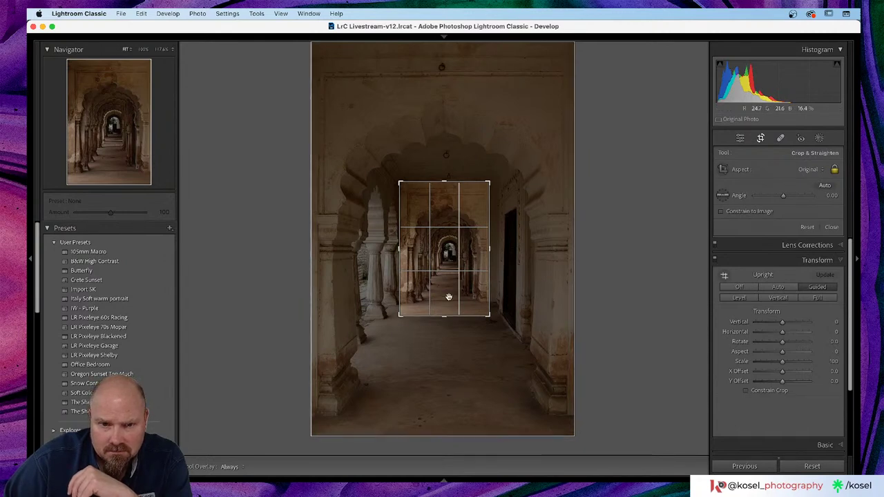
drag(448, 297, 447, 298)
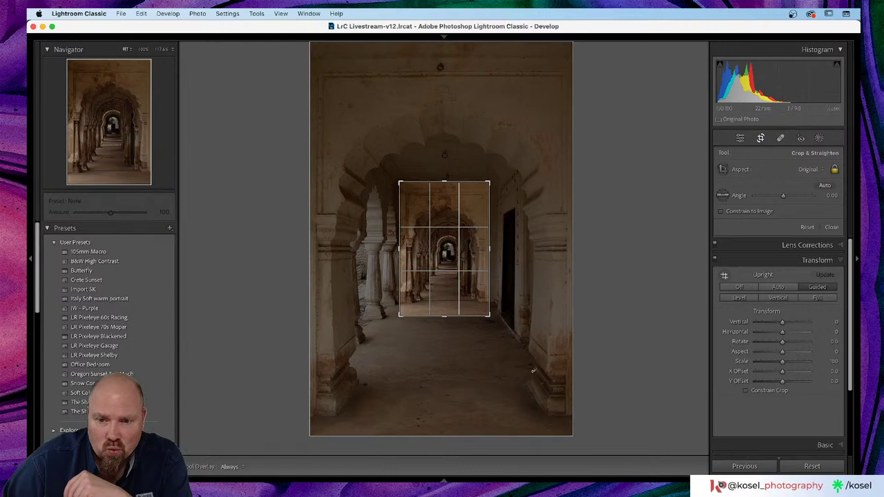
click(761, 139)
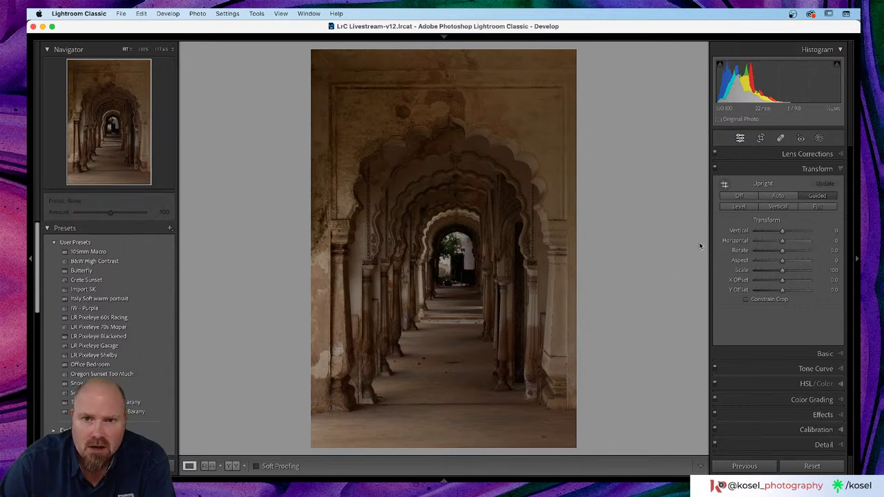
click(760, 139)
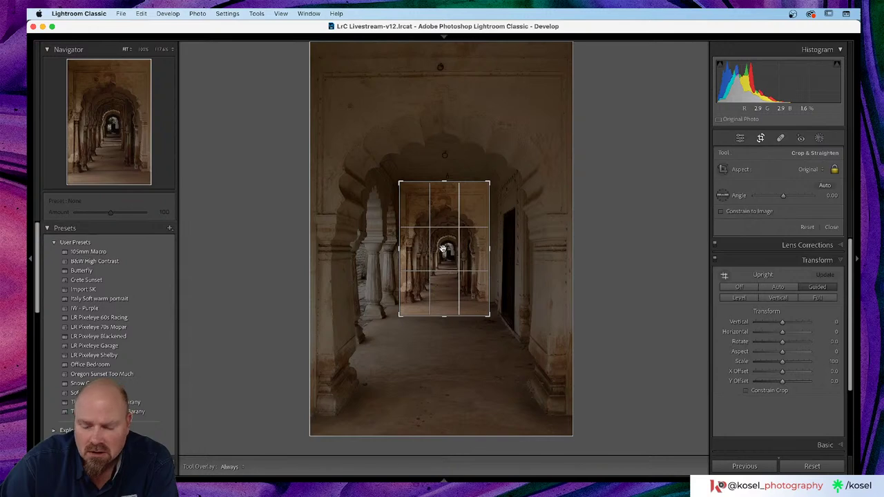
drag(443, 250, 442, 251)
key(Return)
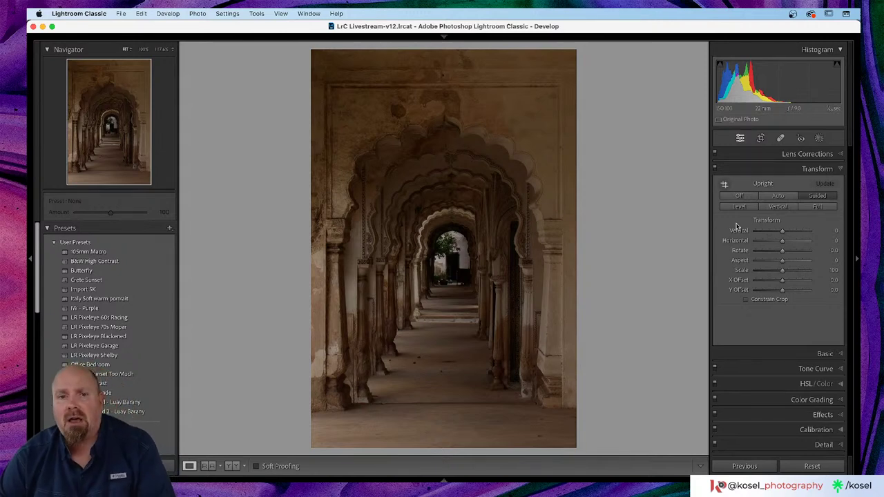
- Enable Remove Chromatic Aberration, and try the lens profile corrections before switching them back off
click(816, 154)
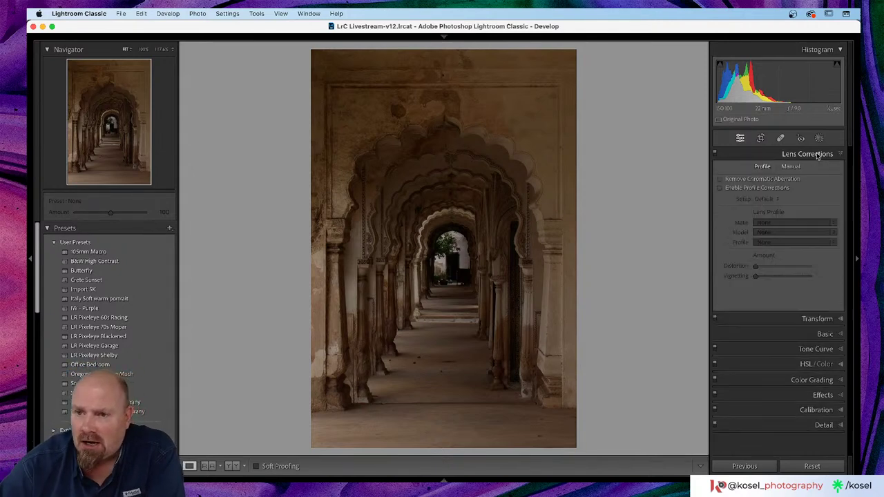
click(722, 178)
click(721, 188)
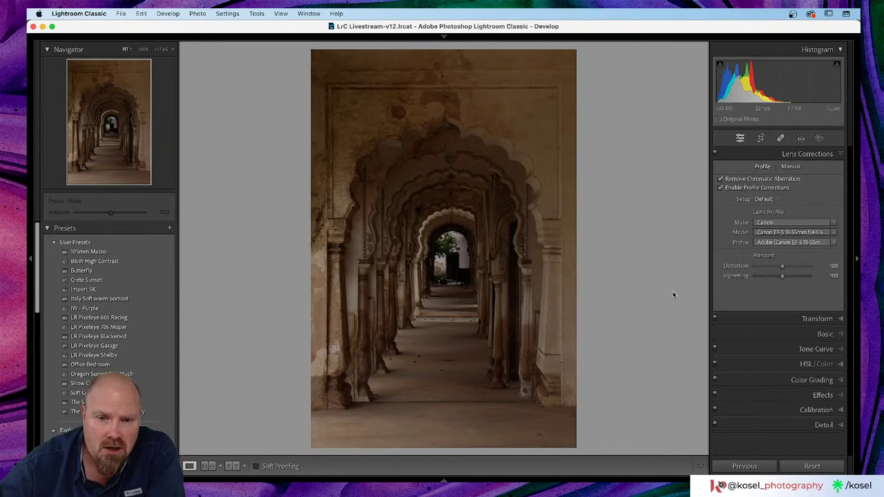
click(721, 189)
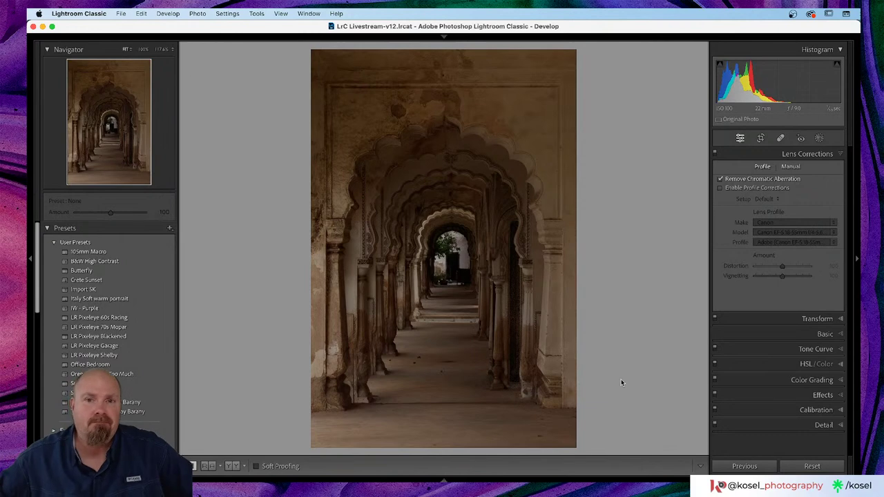
- Try the Auto tone adjustment on the cropped corridor photo and undo it
click(822, 320)
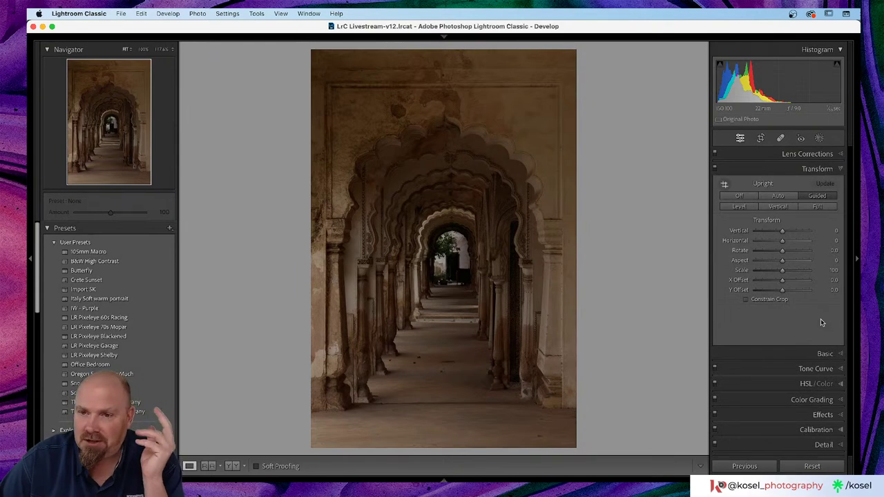
click(827, 355)
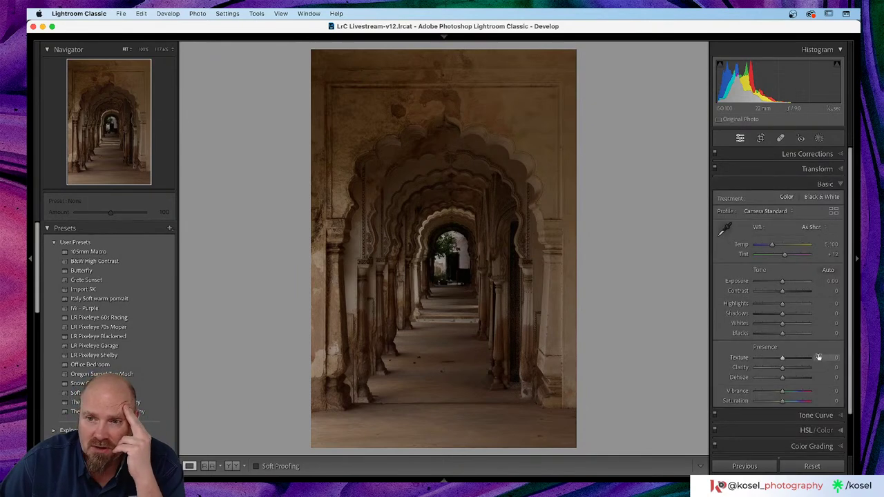
click(828, 271)
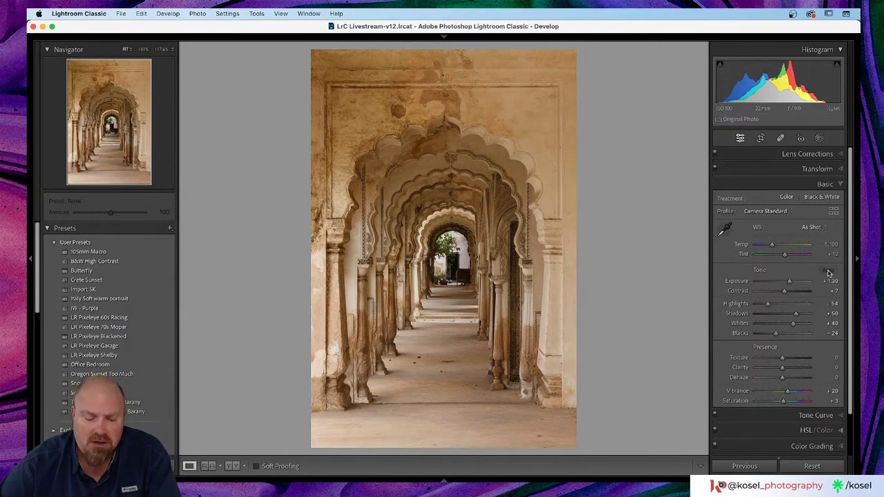
key(super+z)
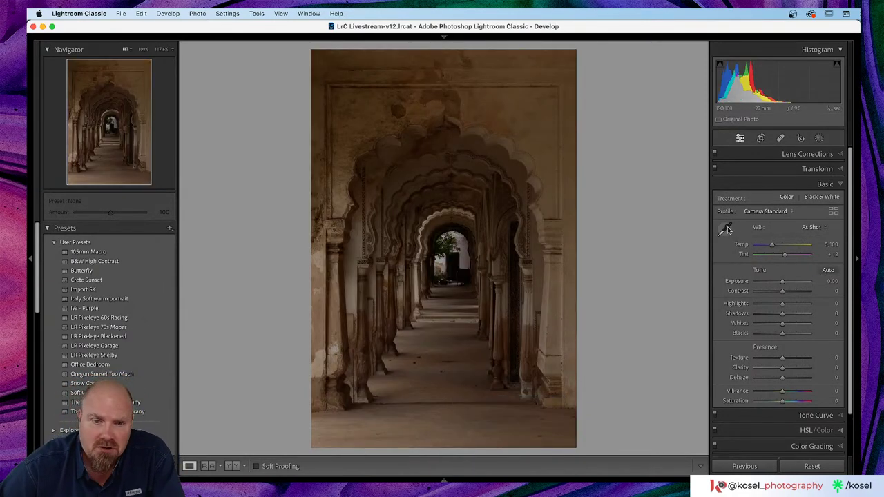
- Sample the white balance from the right pillar's base, and resample it at the corridor's far opening for Temp 4,800 and Tint +14
click(725, 228)
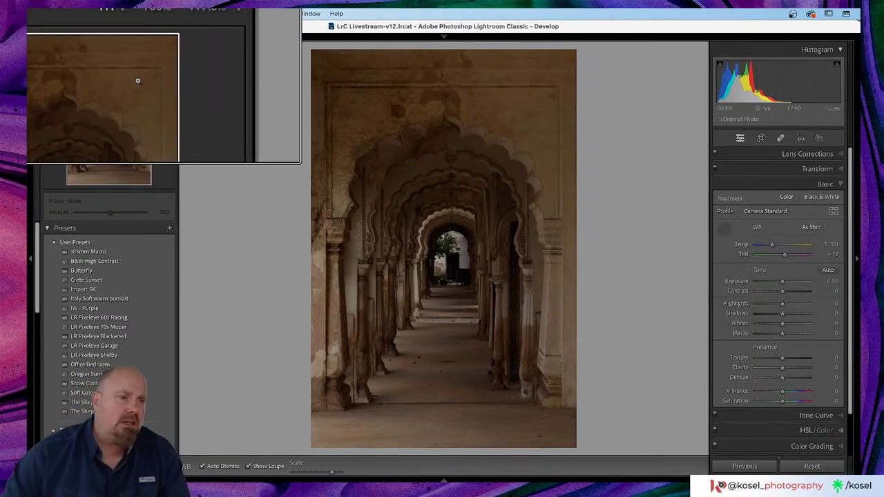
key(w)
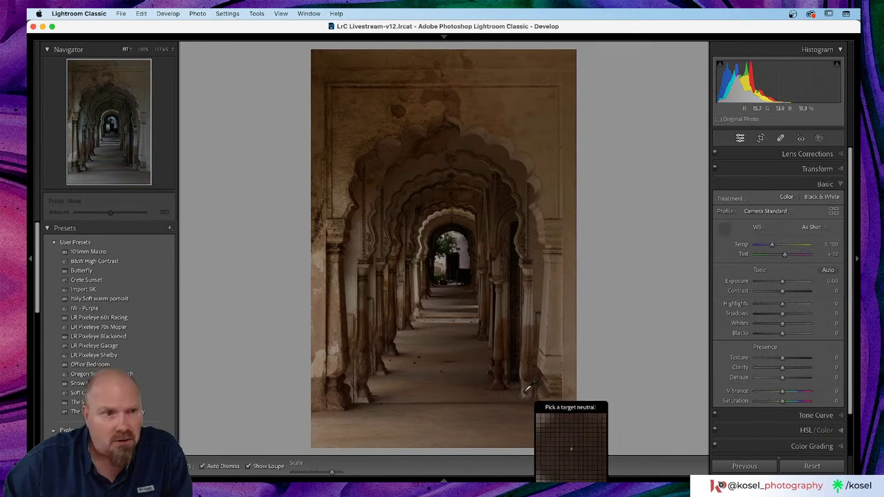
click(527, 391)
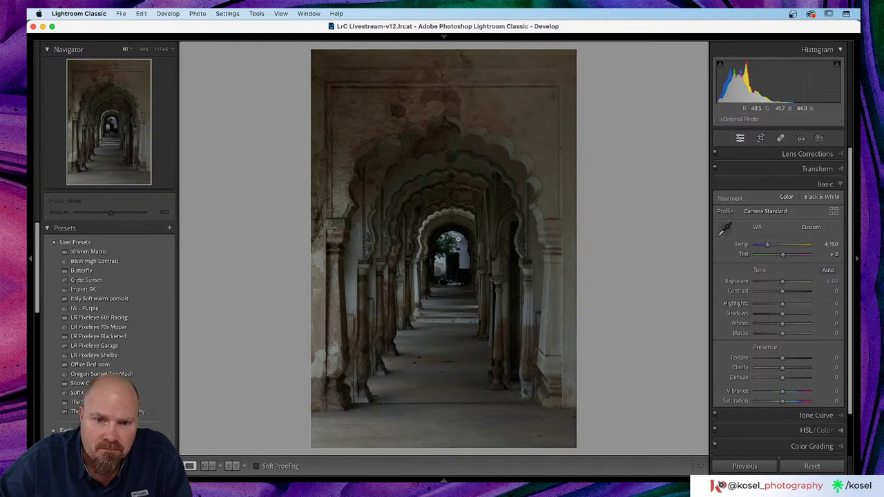
click(724, 230)
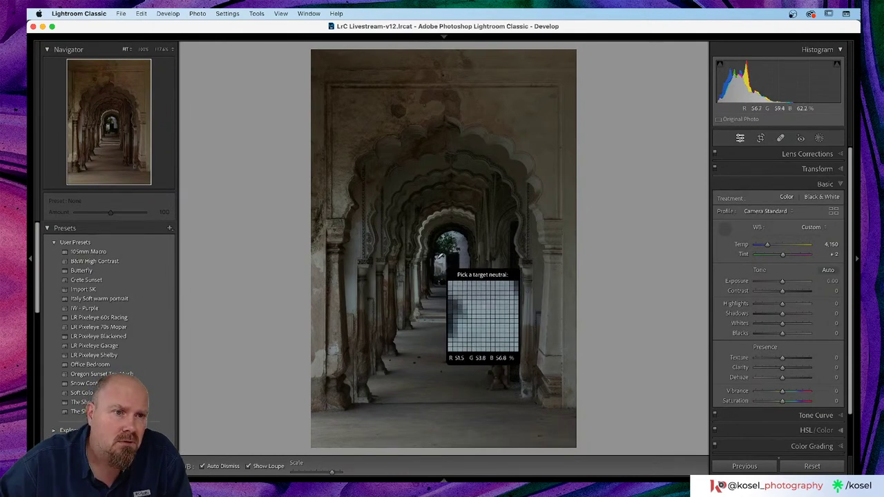
click(438, 260)
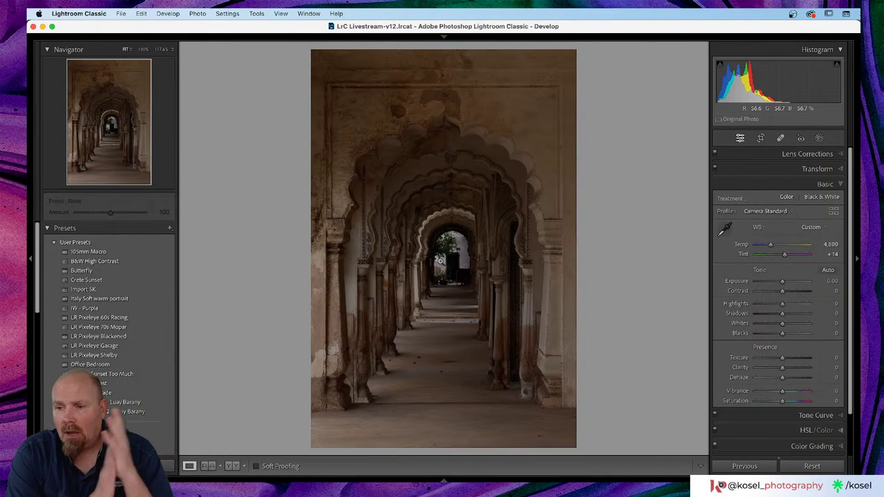
- Review the profile and manual lens correction settings, including Defringe, and return to the Basic adjustments
click(810, 154)
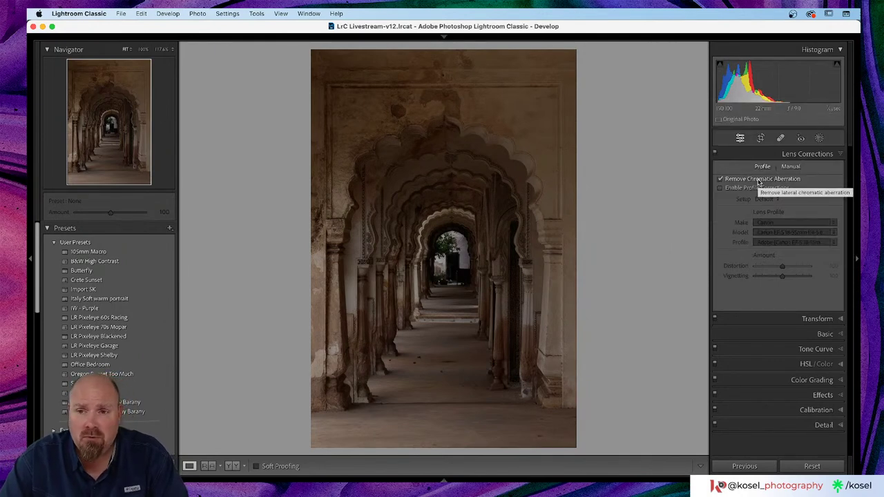
click(791, 167)
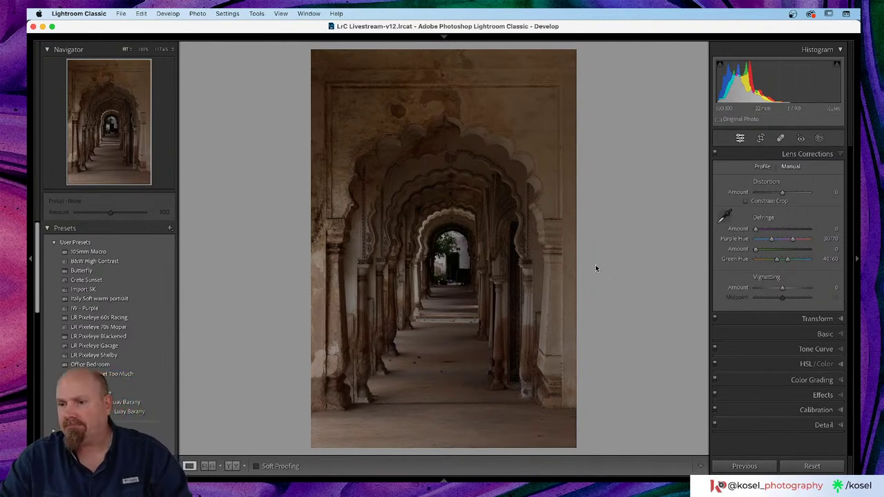
click(826, 157)
click(833, 155)
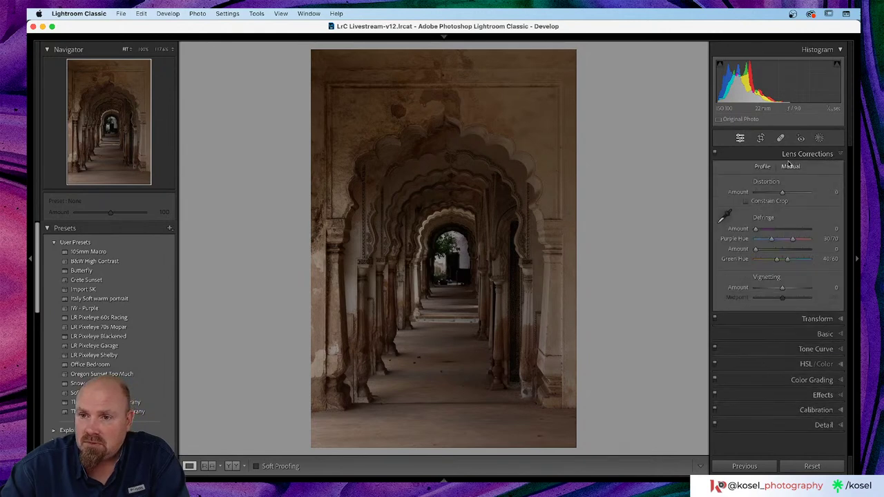
click(762, 167)
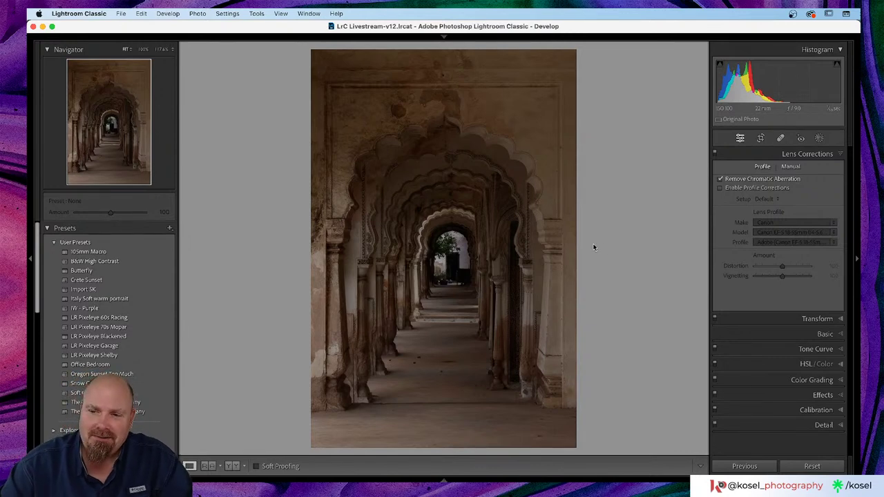
click(825, 335)
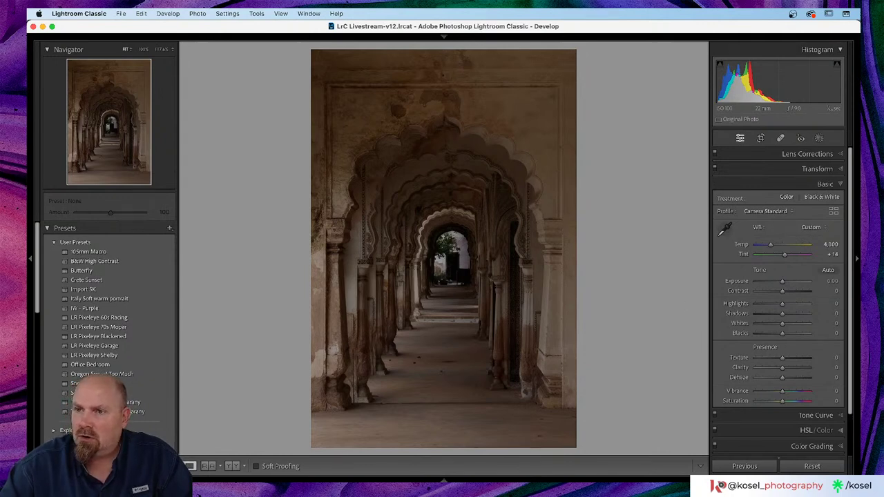
- Examine the corridor's far opening in the cropped copy, compare it with the arch, opening and door in the uncropped original, and return to developing the copy
click(451, 262)
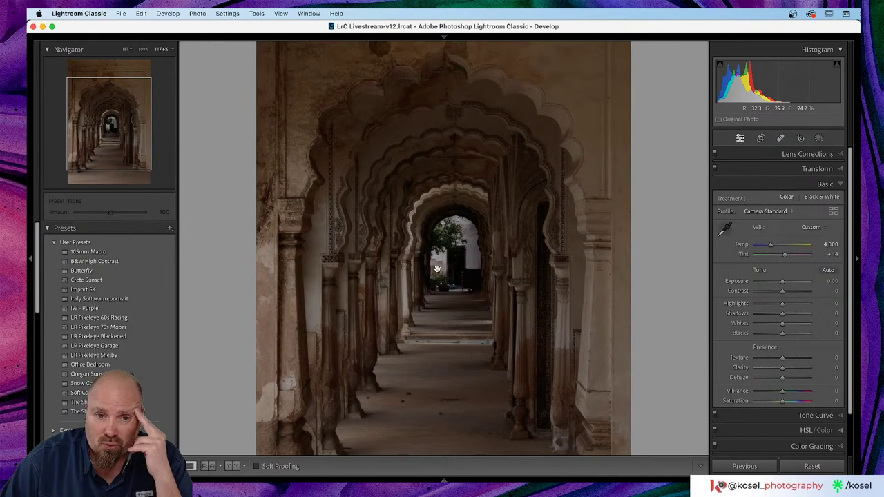
click(472, 245)
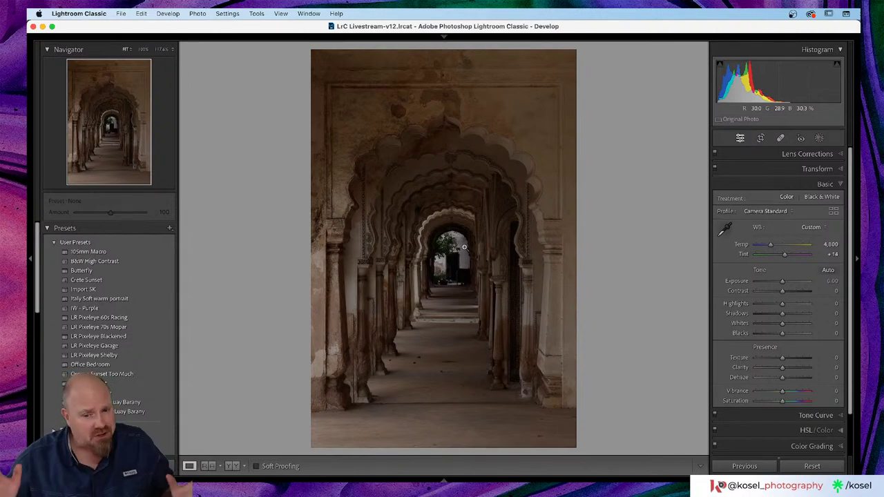
key(g)
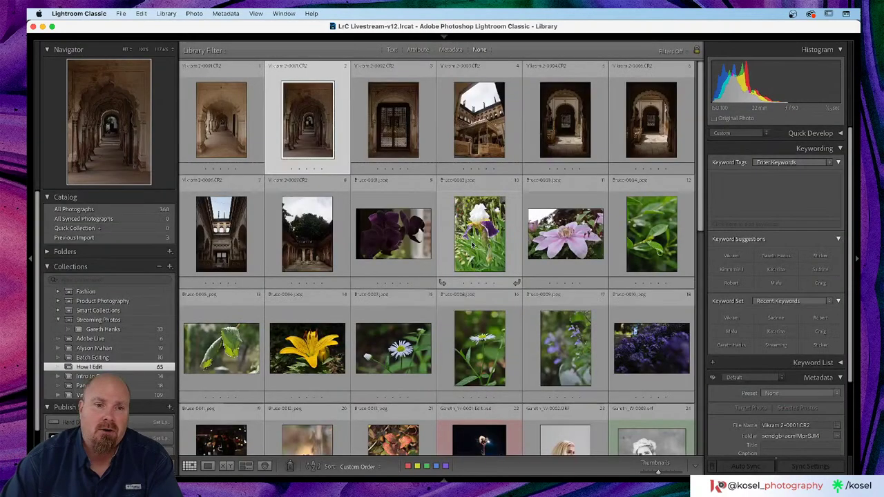
double_click(214, 128)
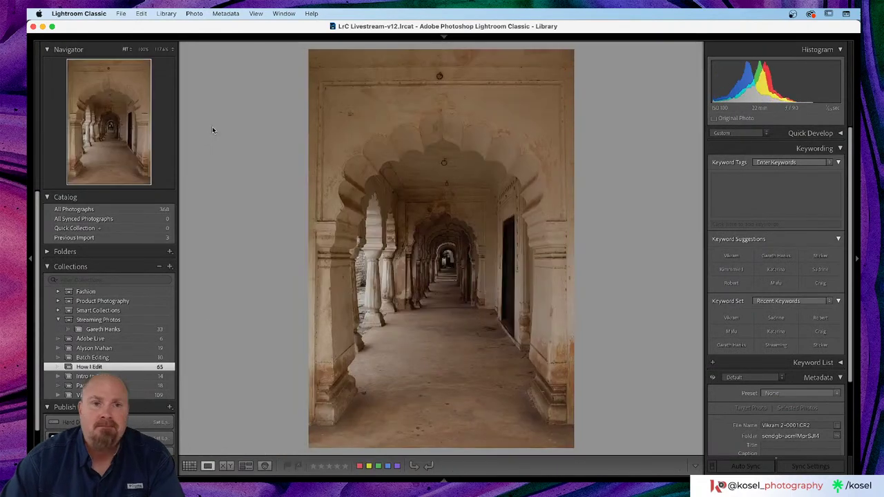
click(417, 140)
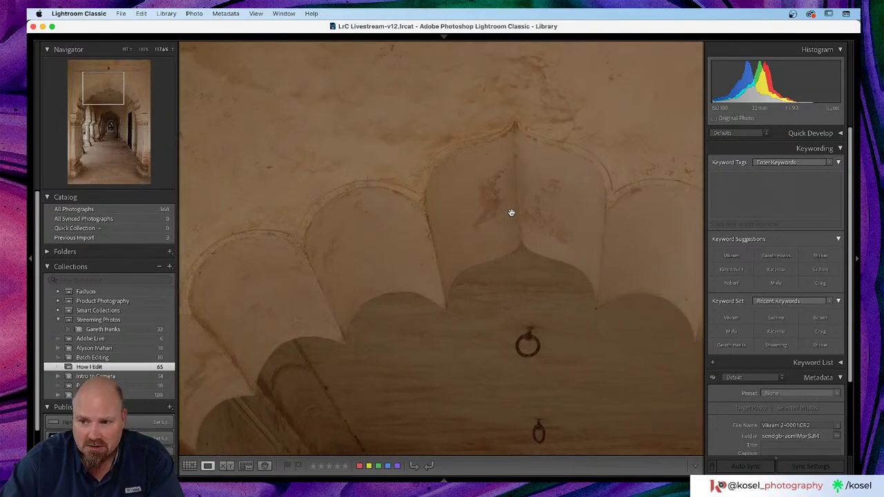
click(512, 213)
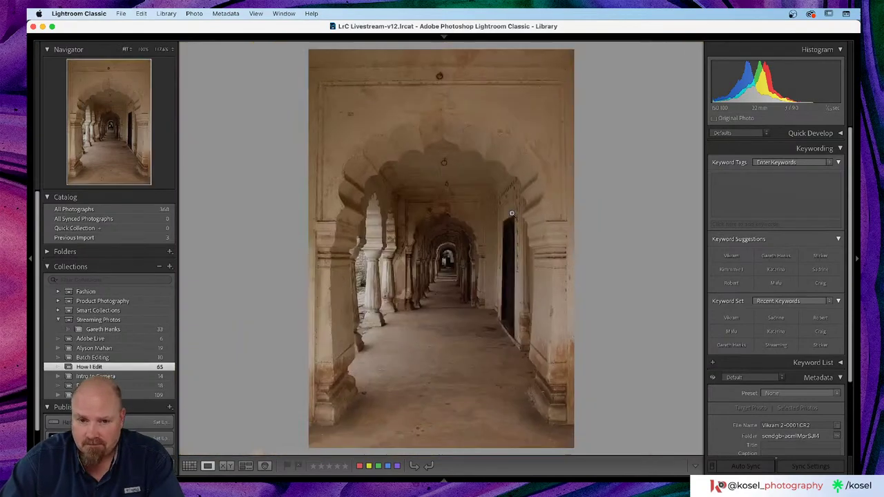
click(445, 258)
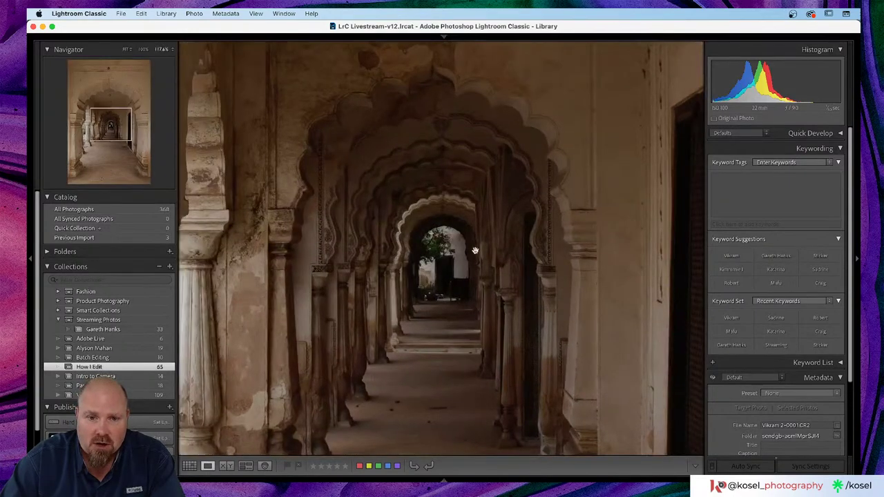
click(456, 266)
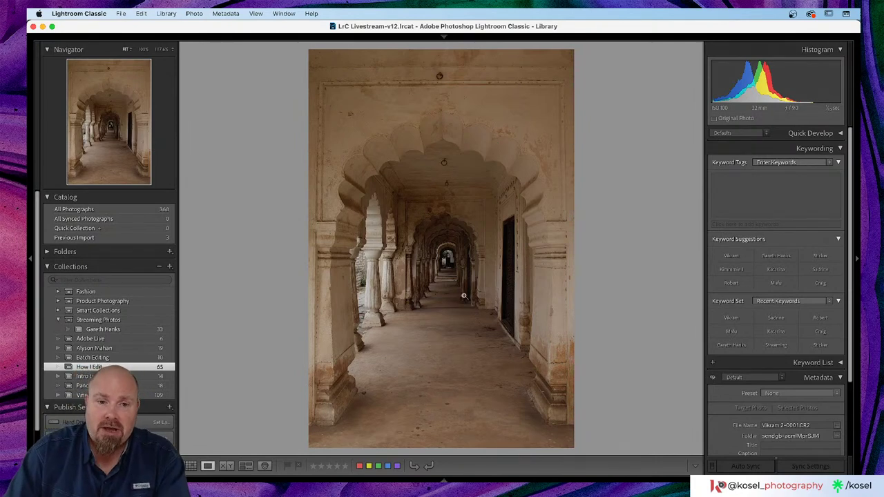
click(519, 279)
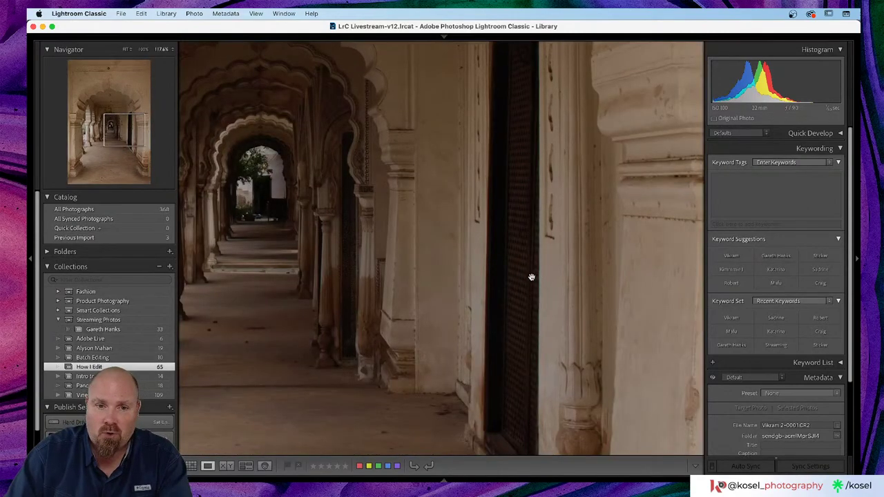
click(532, 276)
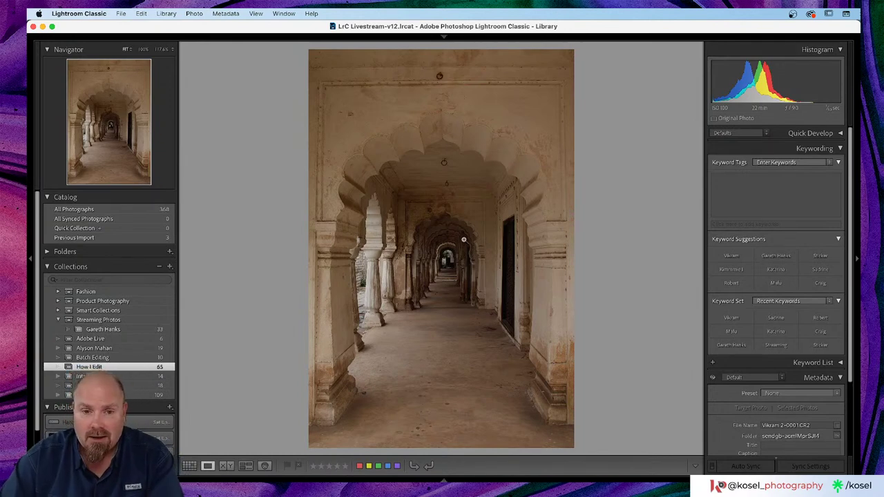
key(Right)
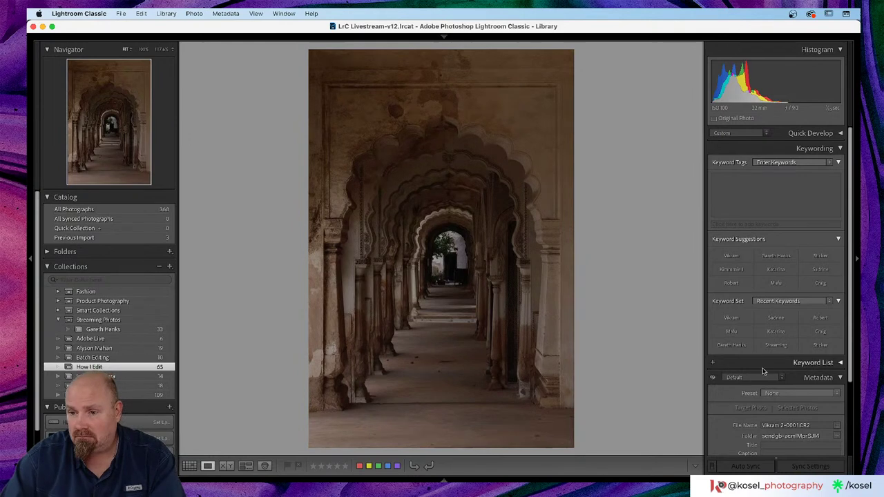
key(d)
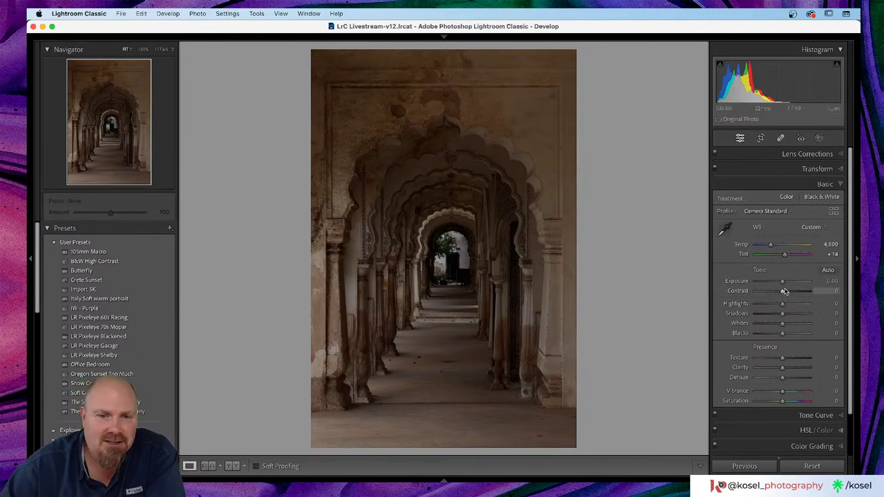
- Resample the white balance from the bright wall in the corridor's far opening for Temp 4,800 and Tint +16
click(725, 230)
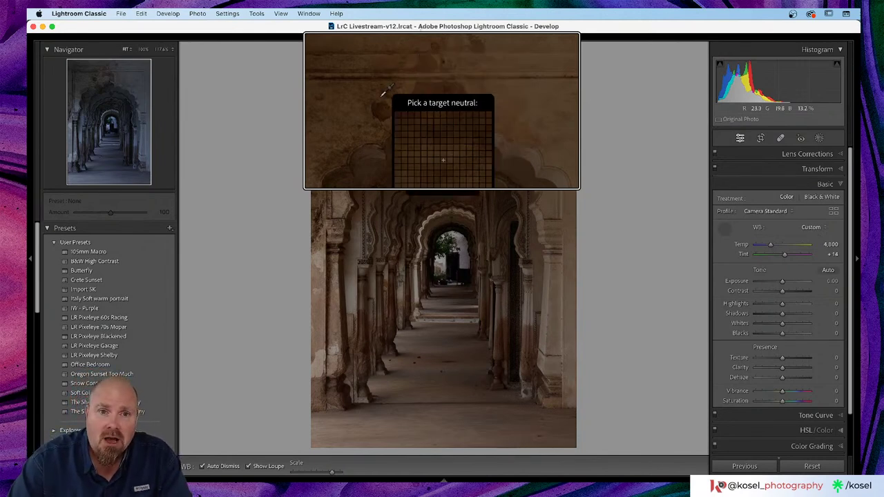
key(Escape)
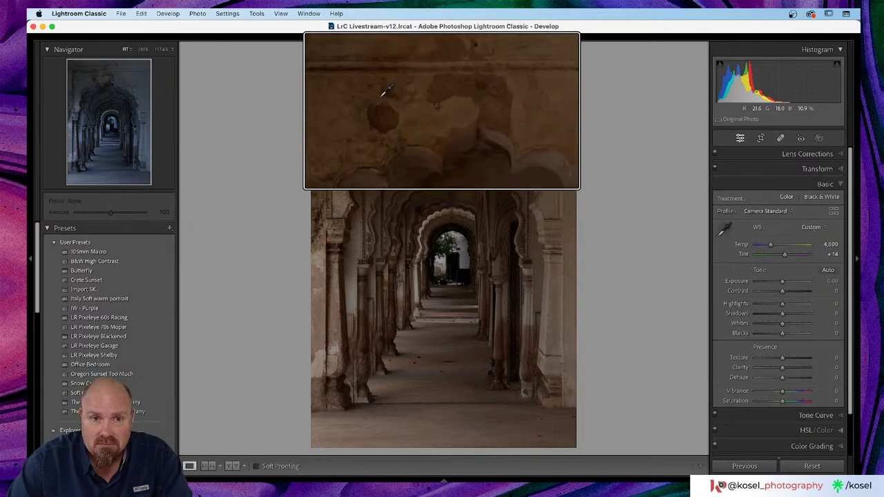
click(725, 228)
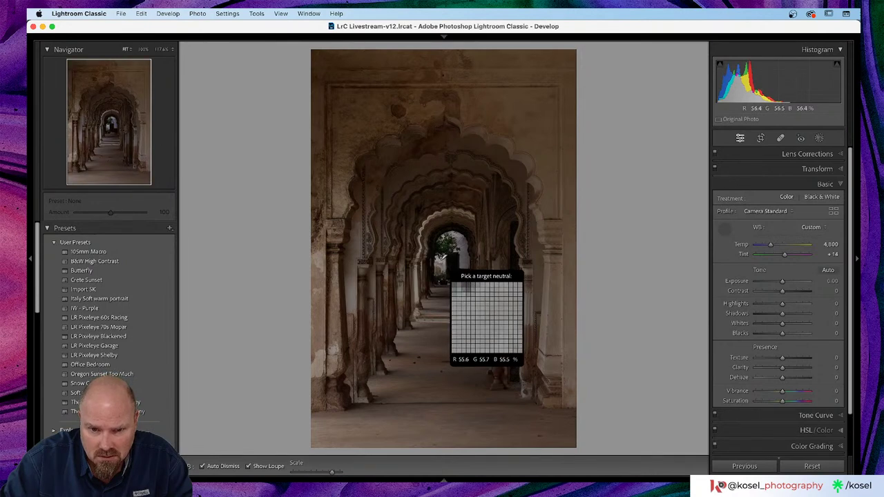
click(441, 260)
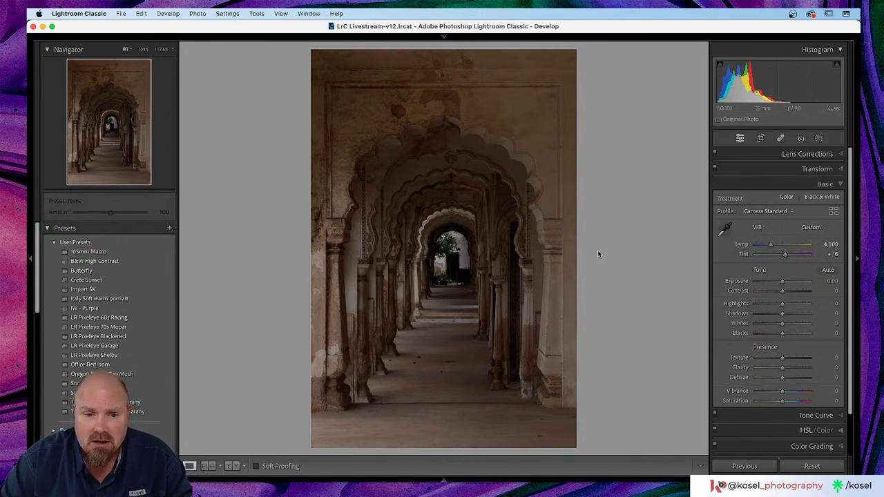
- Inspect the rings above the arch in the uncropped original photo and return to the cropped copy
key(Right)
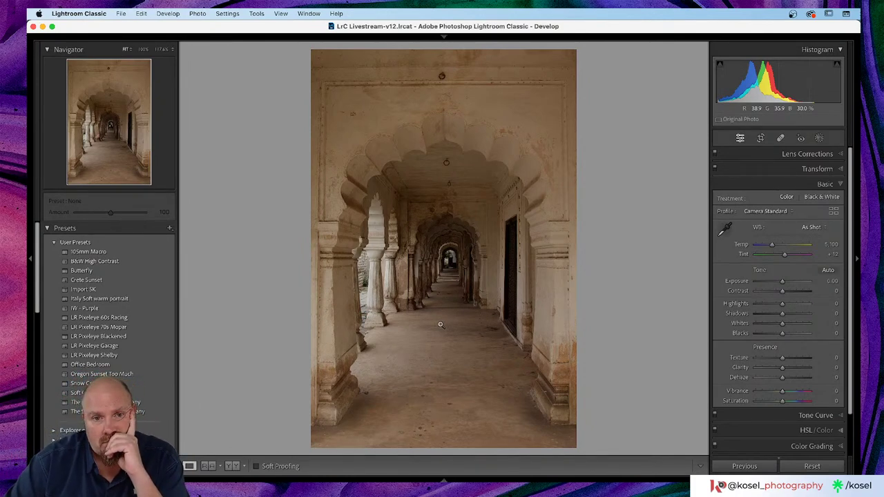
click(448, 165)
click(448, 165)
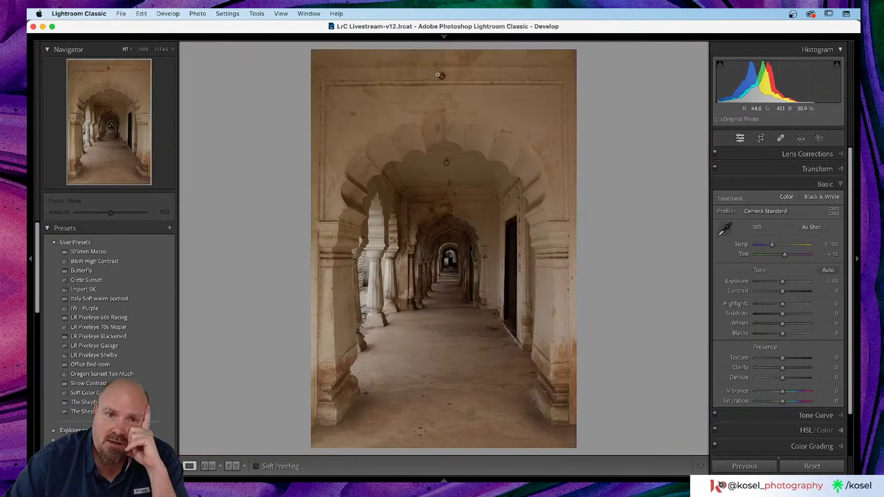
click(444, 69)
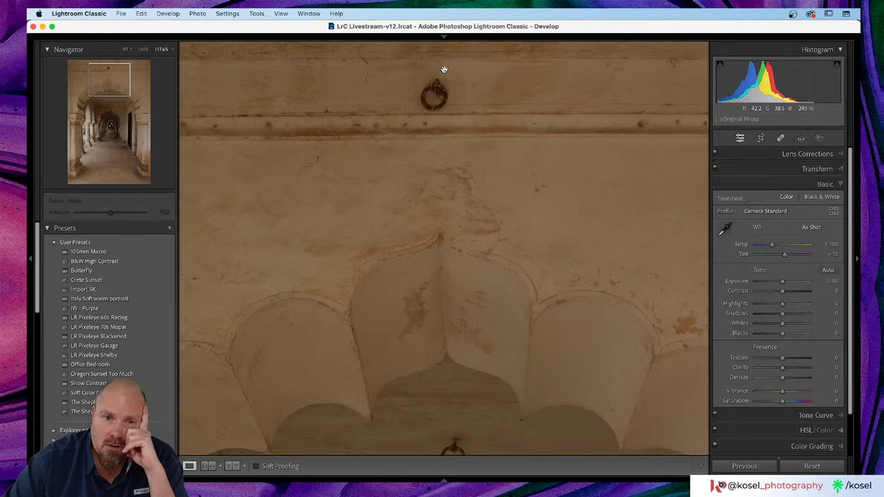
click(444, 69)
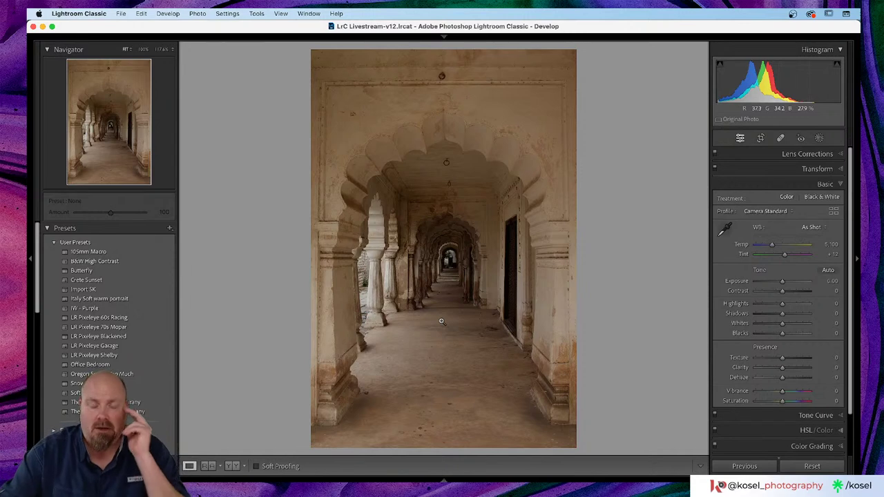
key(Right)
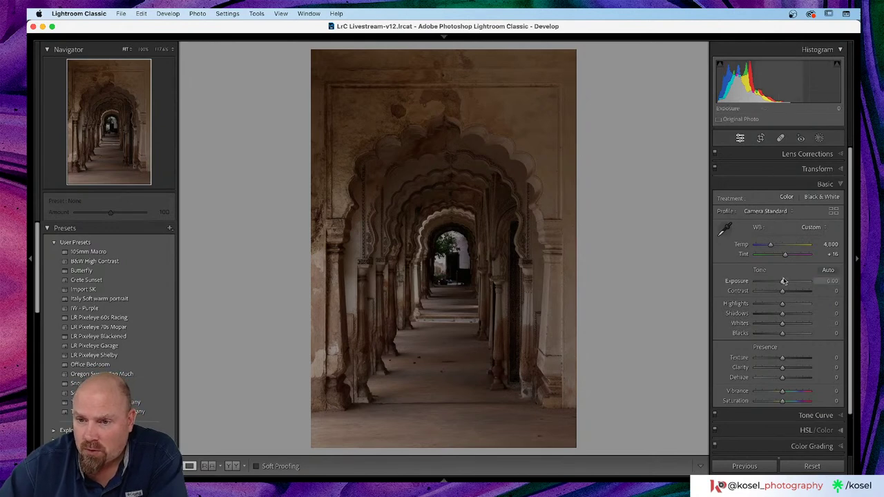
- Set the copy's Highlights to -33, Shadows to +31, Whites to +31, Blacks to +14 and Exposure to +0.56
drag(785, 306, 775, 307)
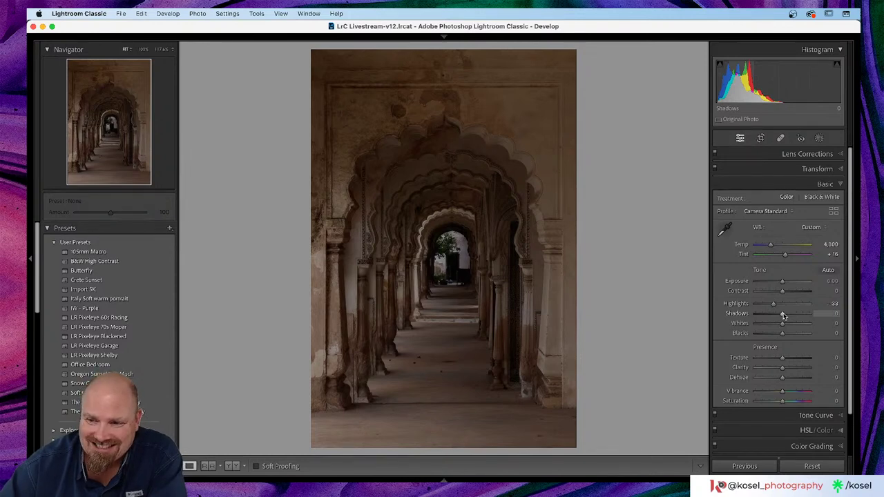
drag(784, 315, 792, 315)
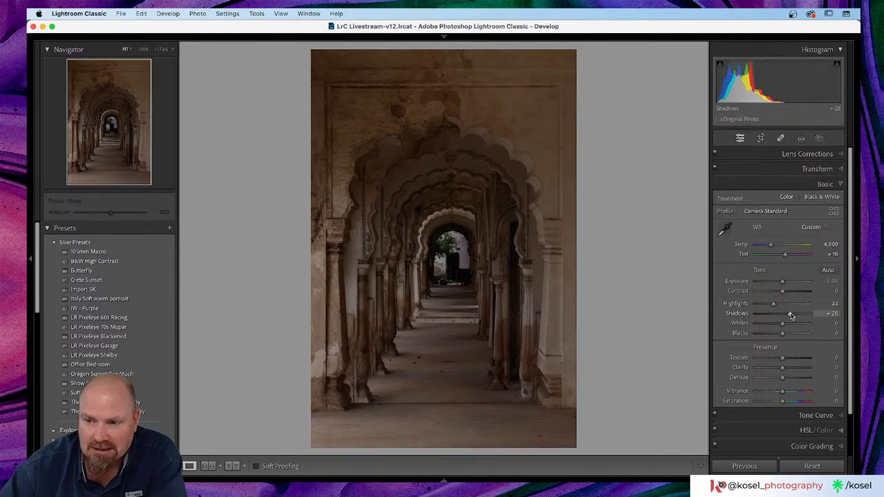
drag(792, 316, 792, 315)
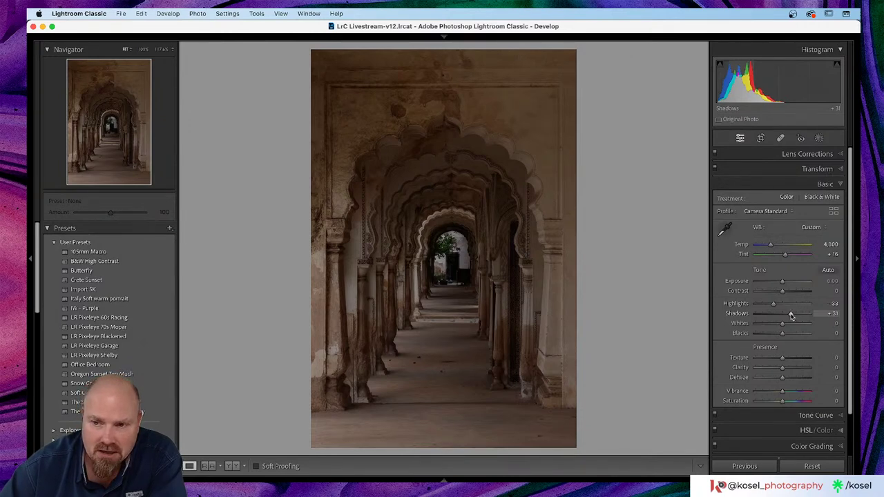
drag(783, 325, 791, 326)
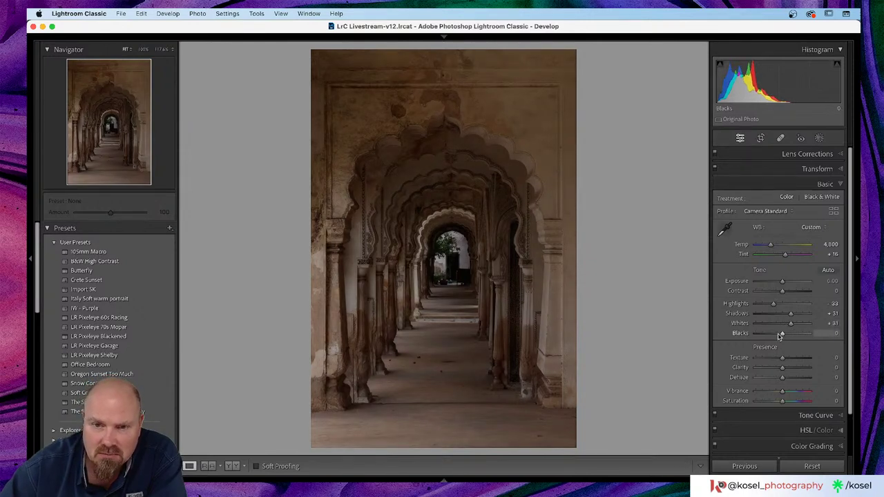
drag(780, 336, 785, 335)
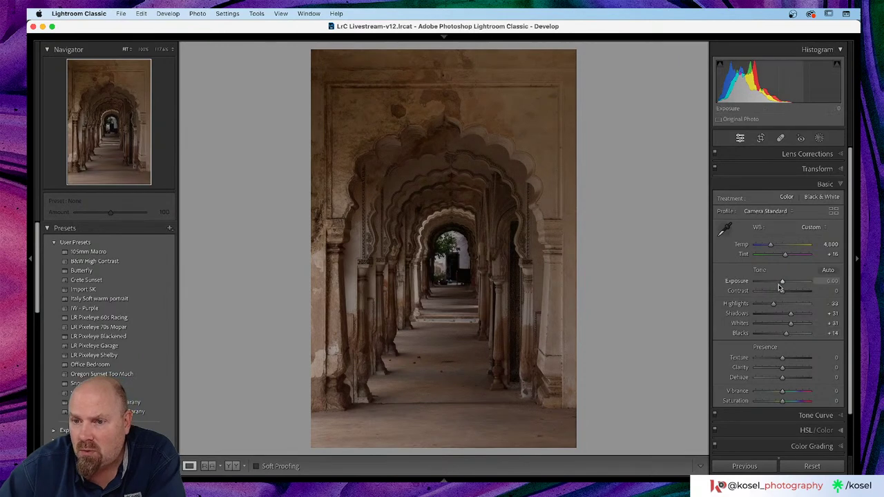
drag(783, 282, 786, 285)
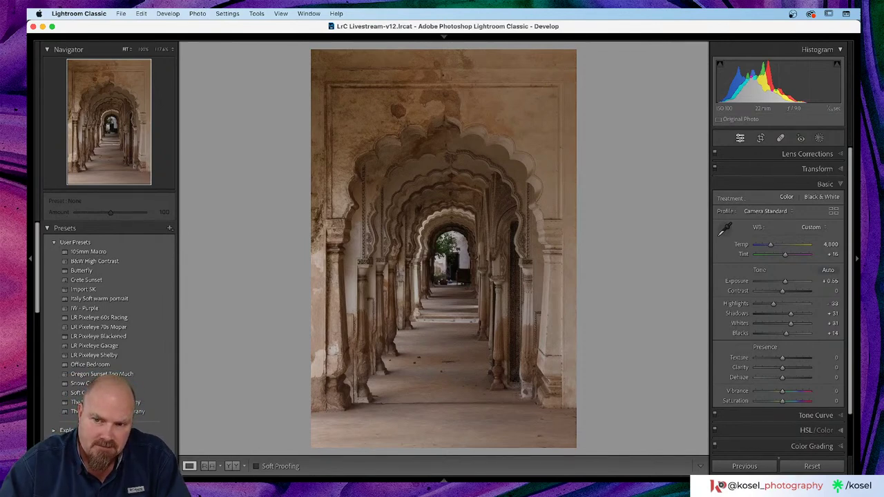
- Set the copy's Texture to +28, Clarity to +12, Dehaze to +1 and Vibrance to +16
drag(783, 357, 786, 372)
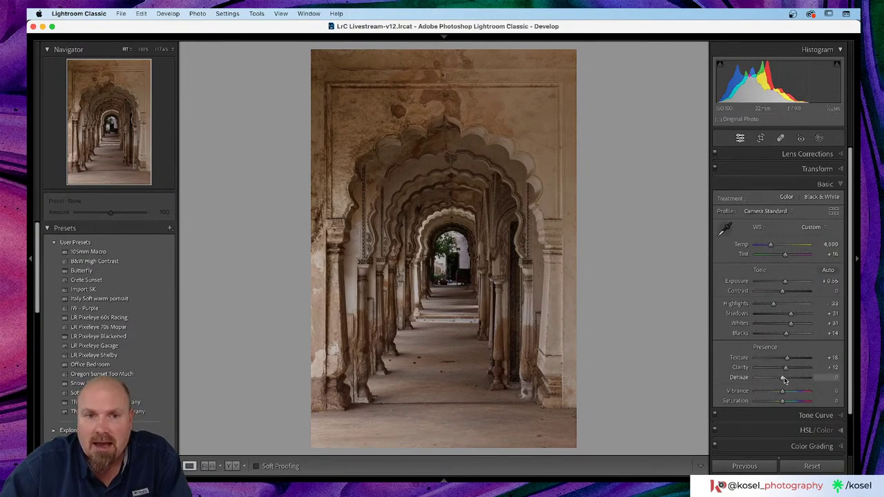
drag(782, 377, 784, 377)
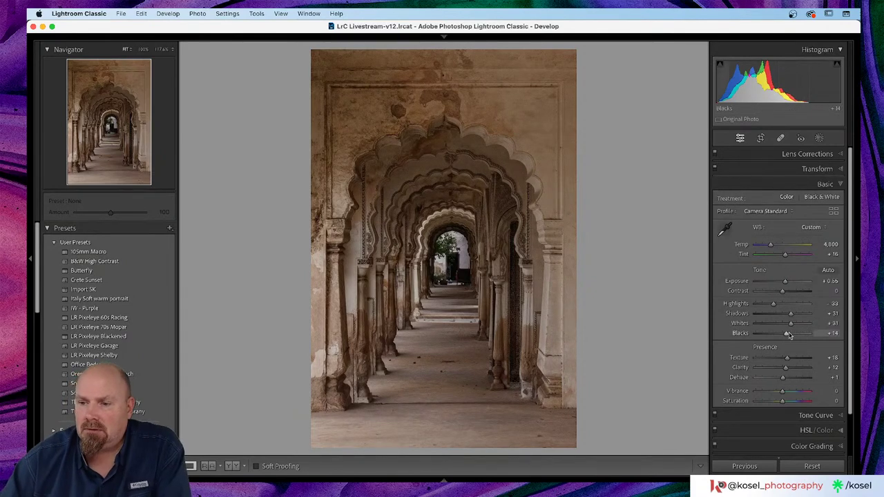
drag(783, 392, 788, 394)
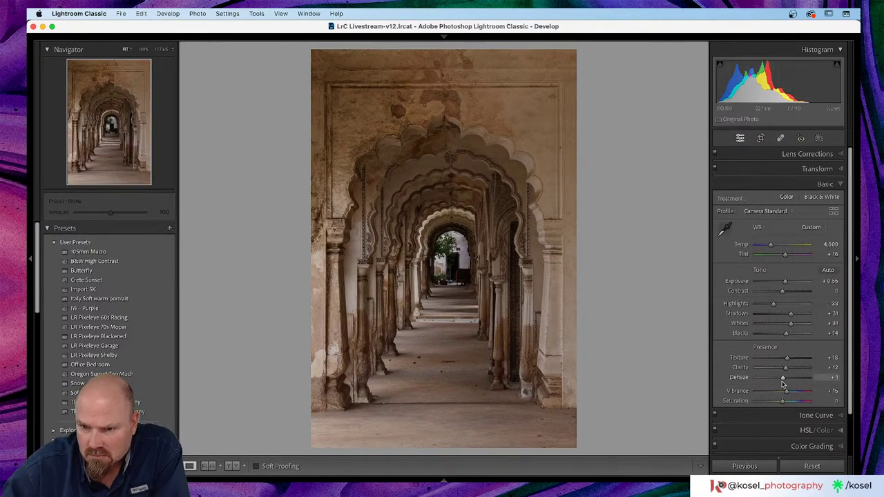
drag(790, 358, 791, 362)
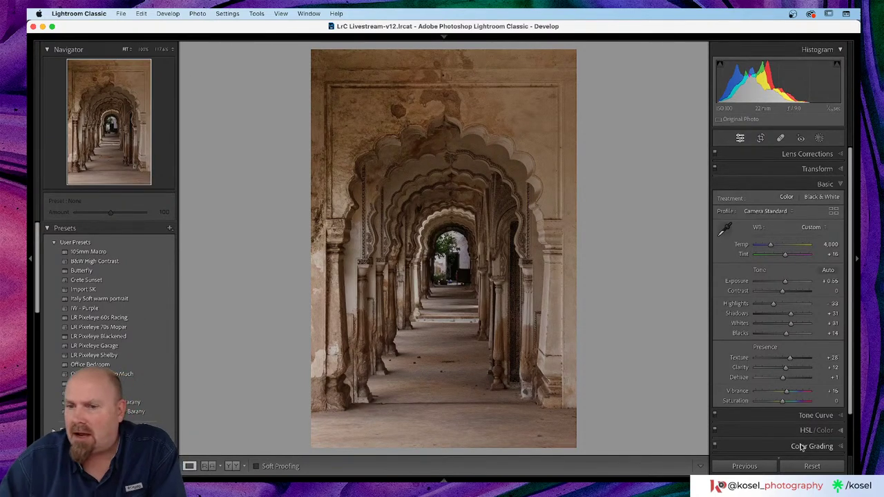
- Shape a mild S point curve with a 129/129 midpoint, raised blacks, white output 247, and points at 188/192 and 64/64
click(813, 415)
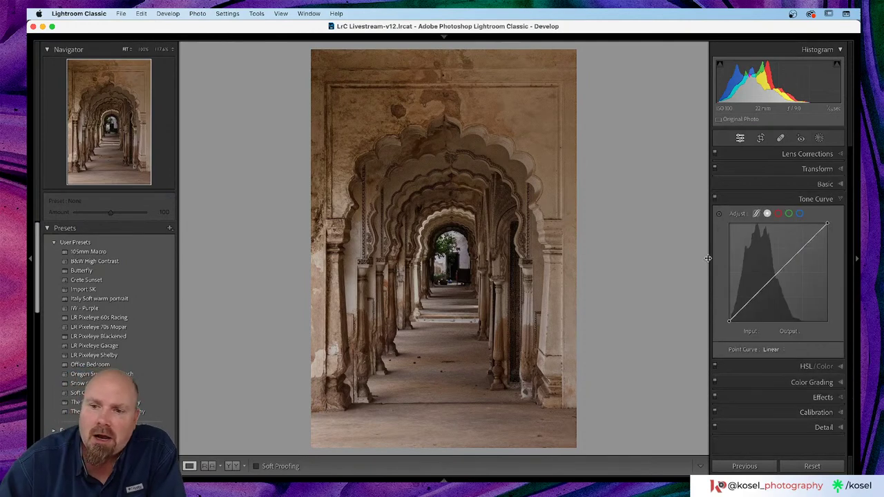
click(778, 272)
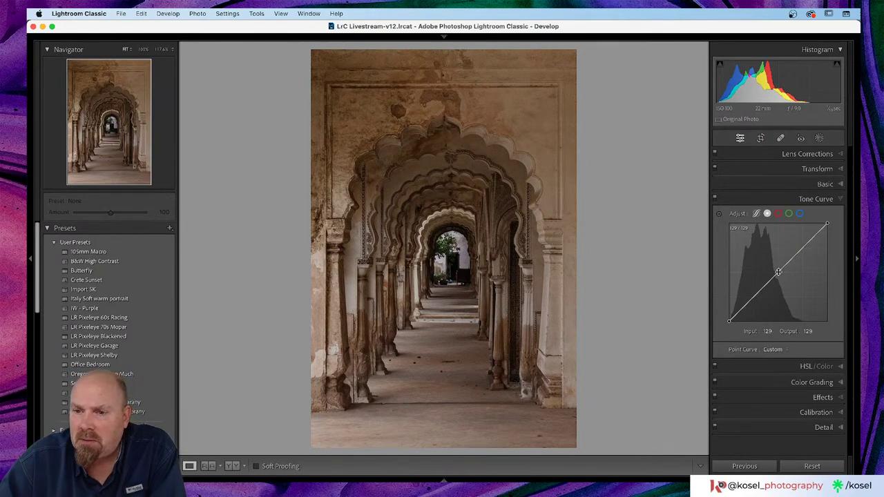
drag(731, 320, 729, 315)
drag(828, 223, 829, 228)
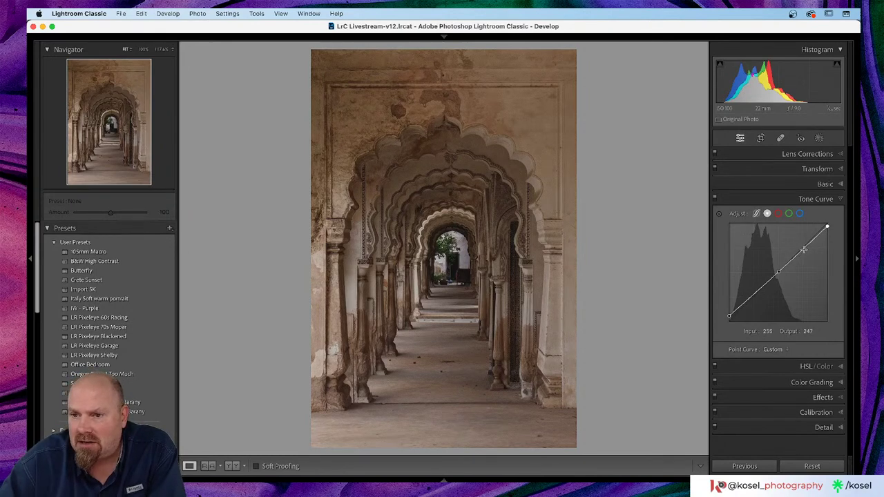
drag(802, 250, 803, 250)
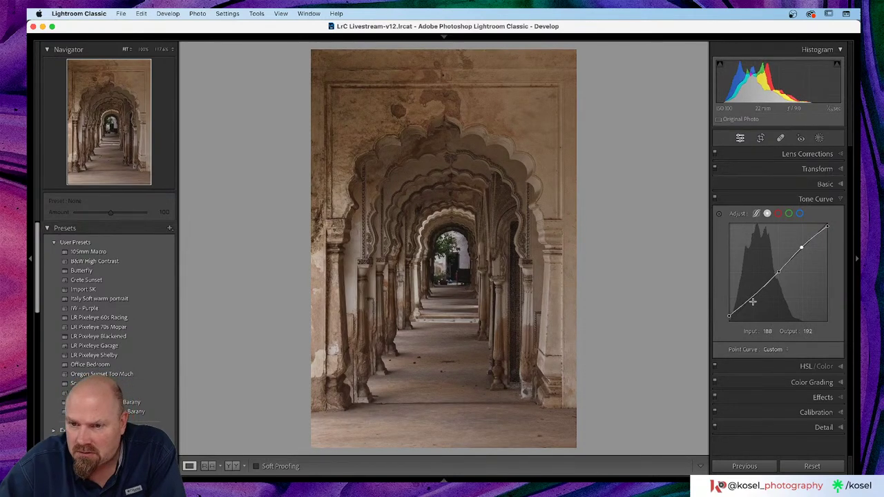
drag(754, 297, 754, 298)
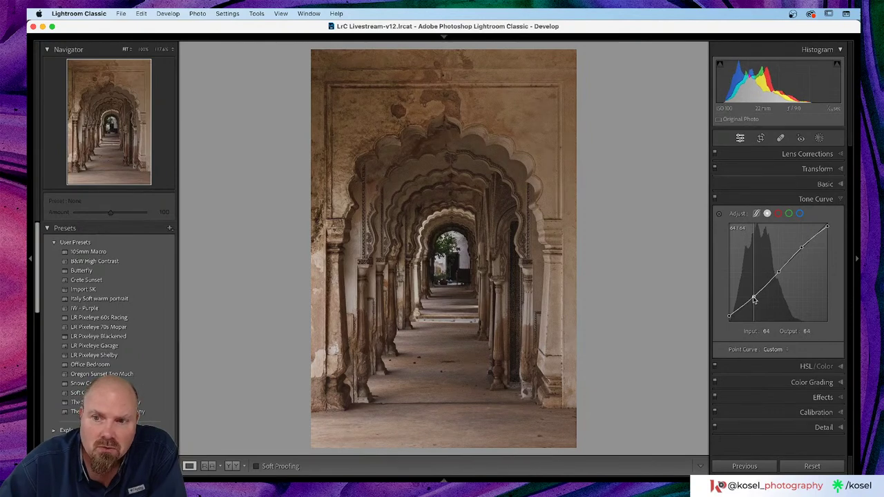
- Distort the point curve with black output 221, an added point at 224/105 and the white end at 253/224
drag(730, 317, 729, 237)
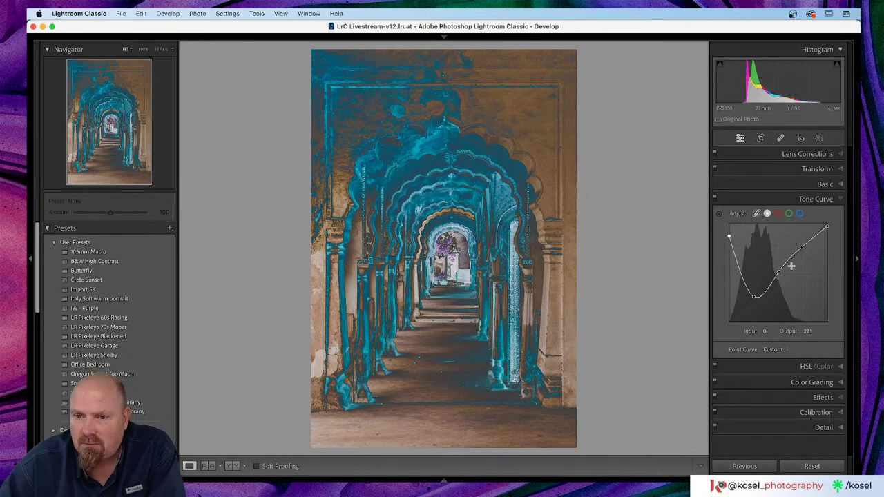
drag(779, 272, 808, 266)
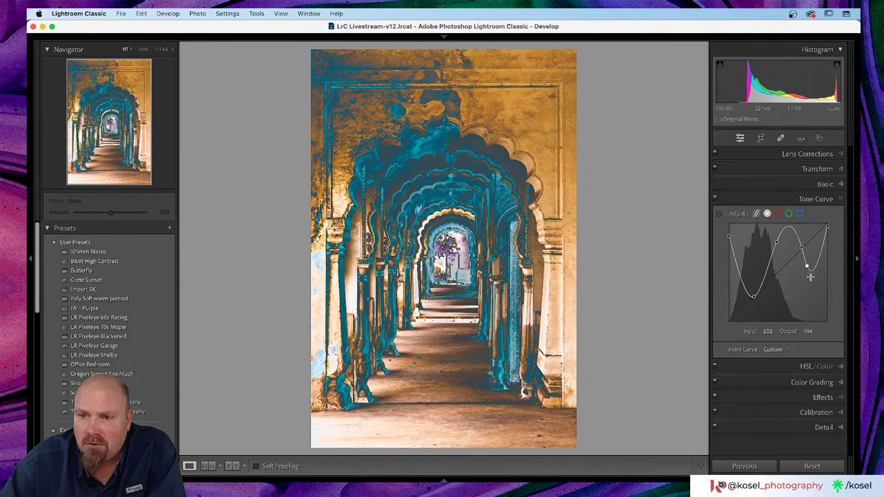
drag(808, 267, 816, 281)
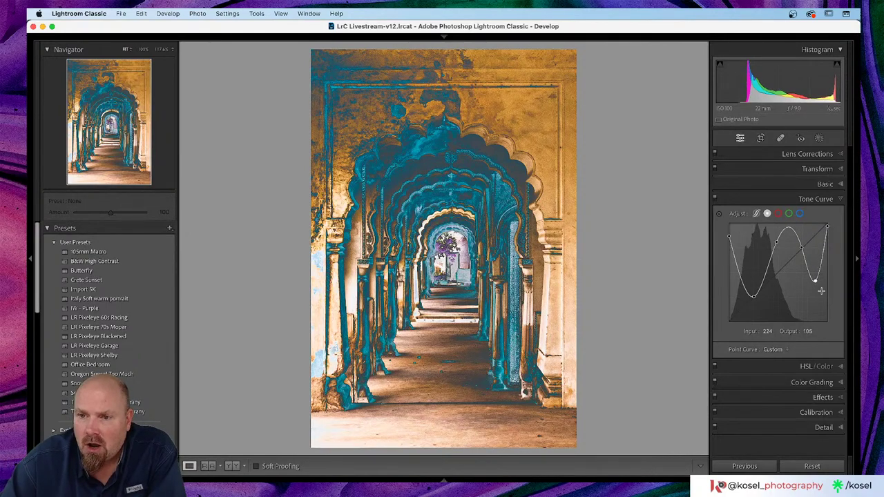
drag(828, 228, 829, 238)
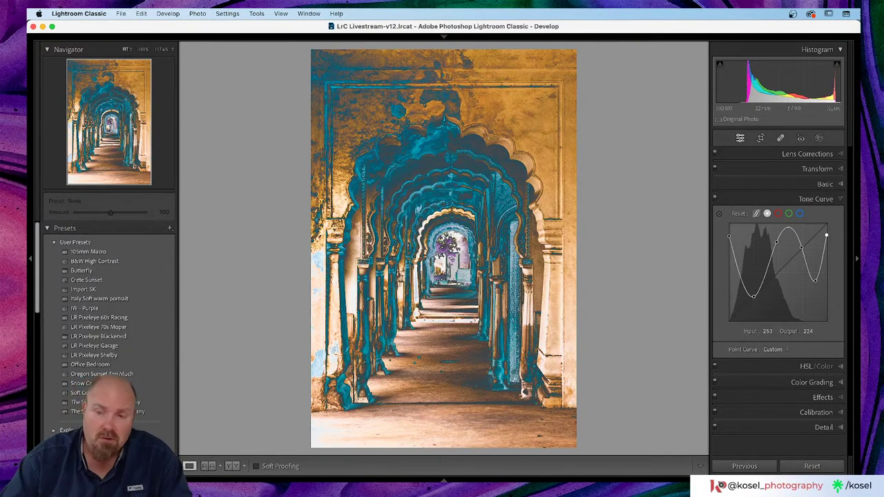
- Reset the whole tone curve adjustment to linear
scroll(743, 217, down, 1)
scroll(743, 217, up, 1)
scroll(744, 219, down, 1)
scroll(744, 218, up, 1)
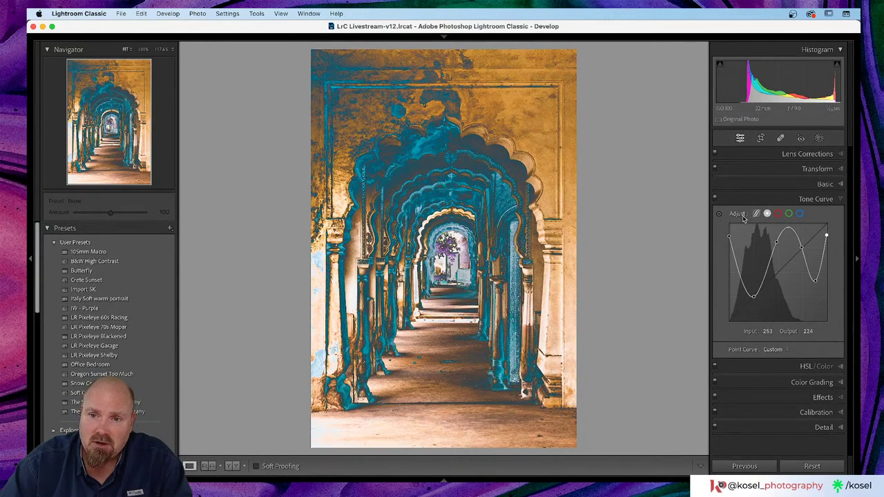
alt+click(742, 216)
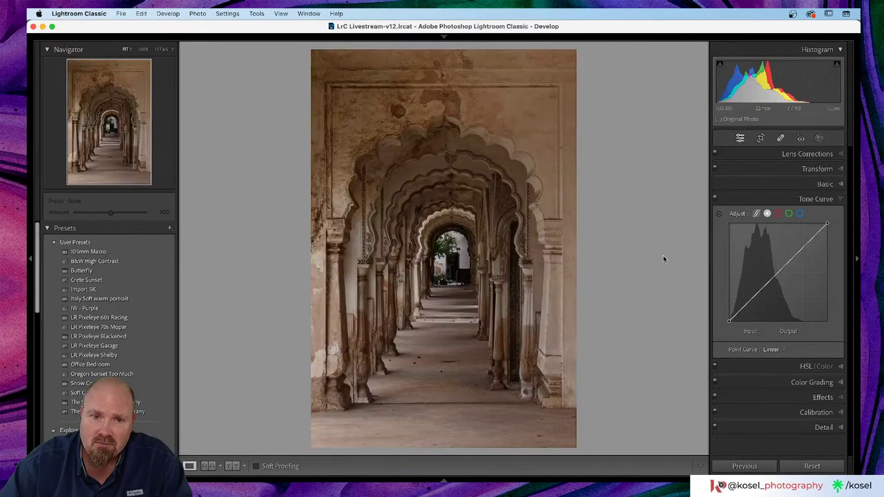
- Rebuild the point curve with a 133/133 midpoint, slightly raised blacks, white output 245, lifted upper tones and a shadow point at 66/62
click(779, 271)
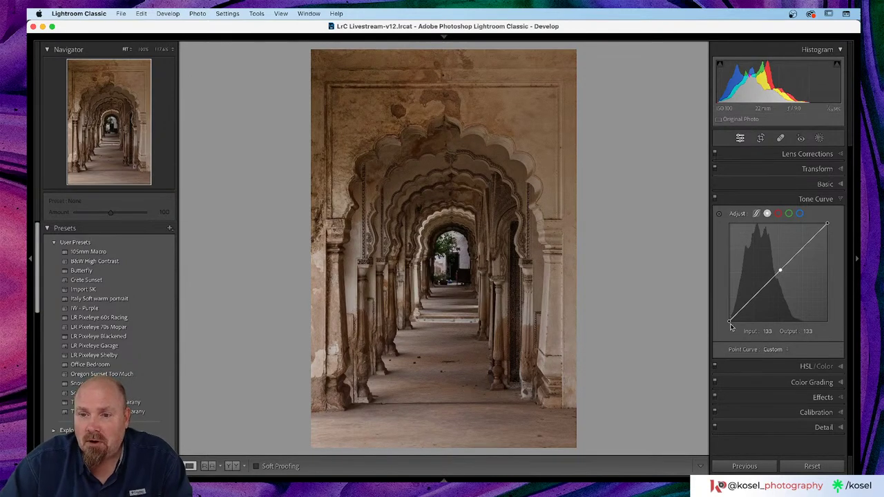
drag(731, 322, 729, 316)
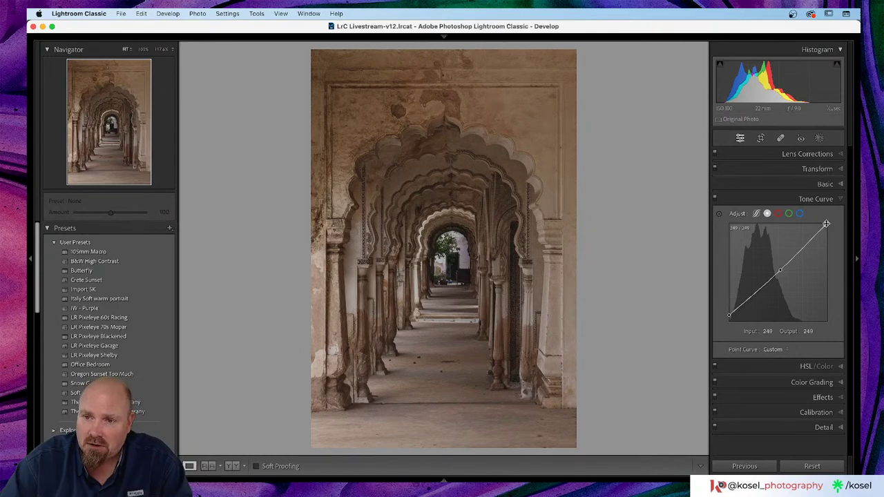
key(super+Right)
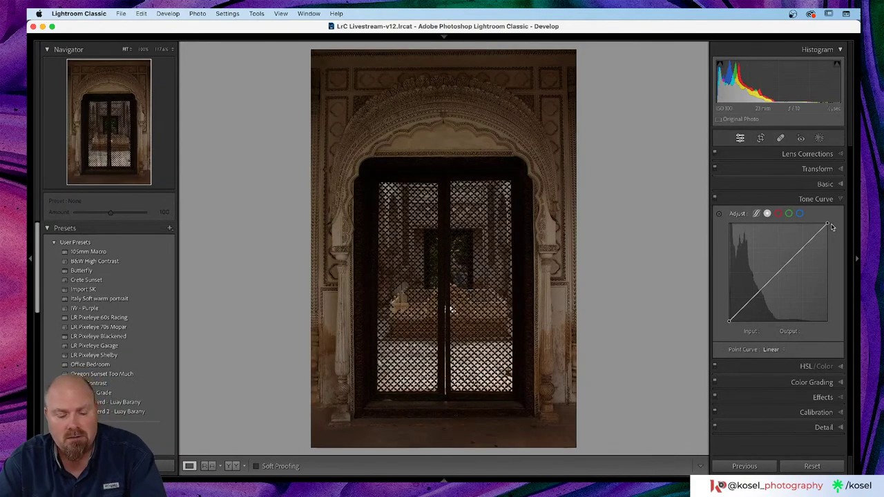
key(super+z)
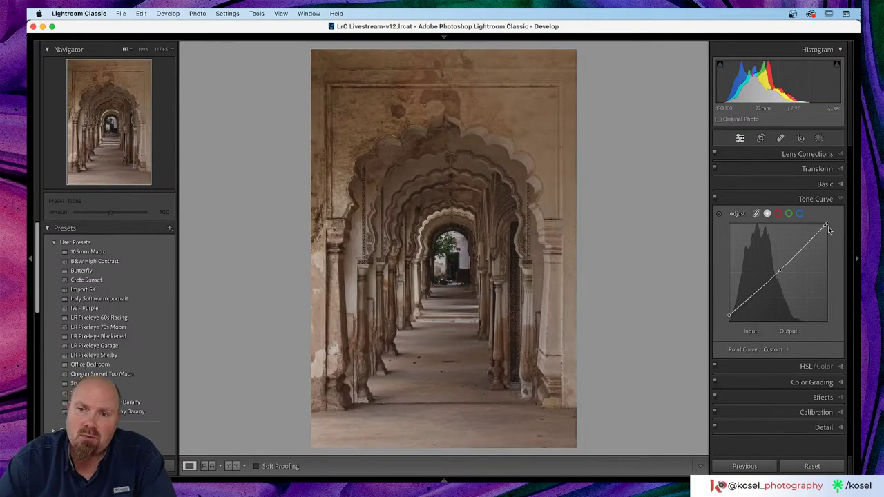
mouse_move(825, 226)
mouse_down()
mouse_move(829, 235)
mouse_move(804, 248)
mouse_move(827, 227)
mouse_up()
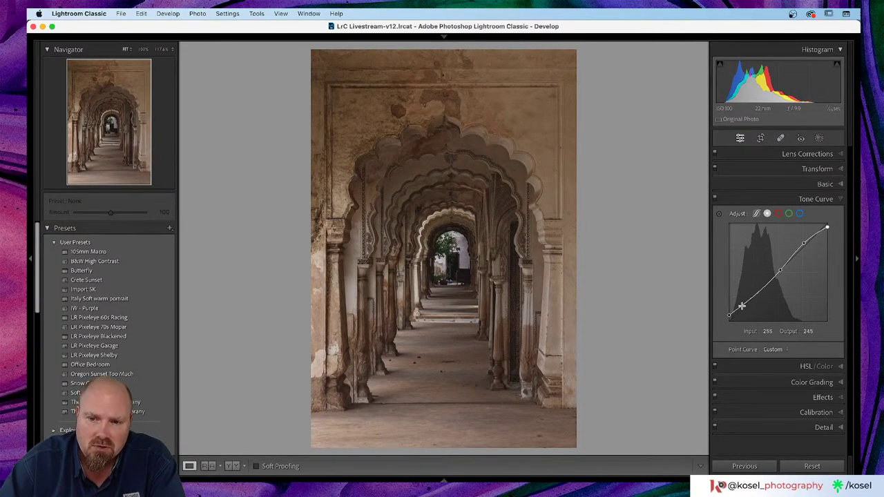
drag(755, 296, 755, 300)
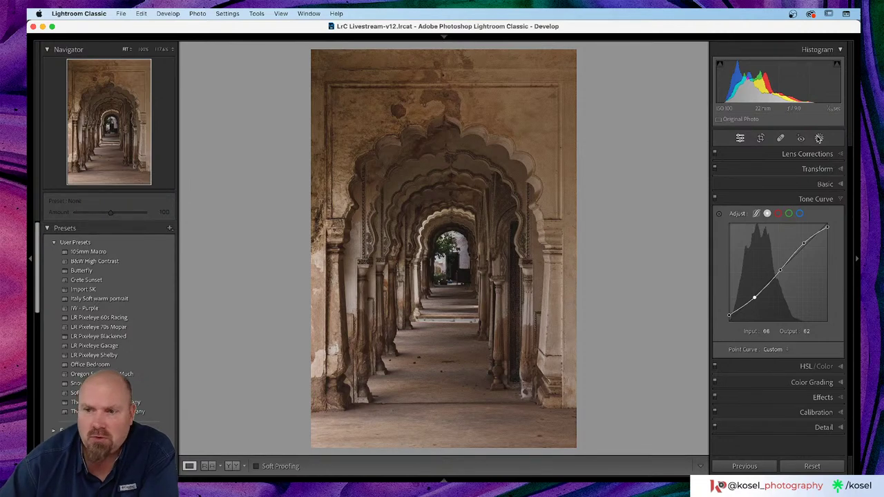
- Create a Luminance Range mask sampled from the bright wall in the corridor's far opening
click(819, 138)
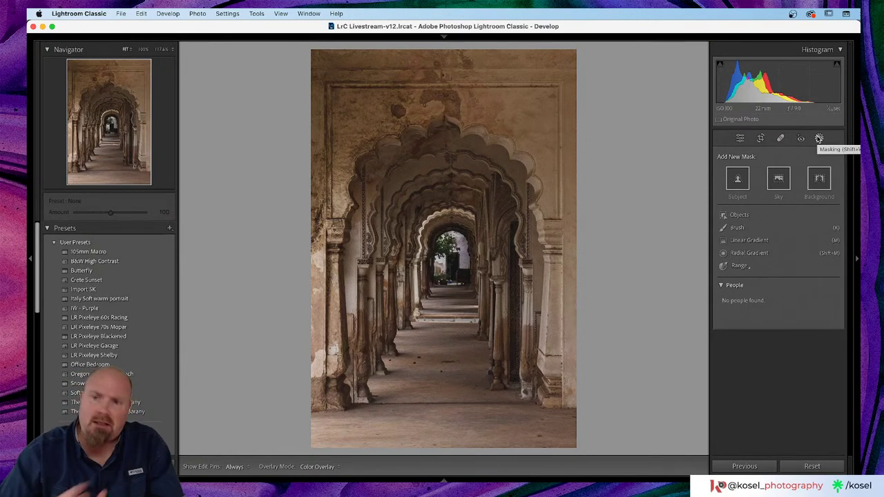
click(752, 180)
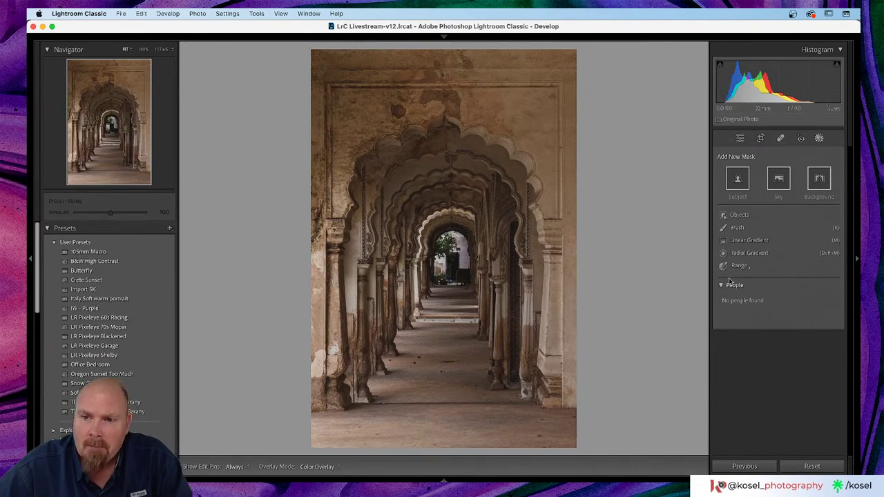
click(749, 269)
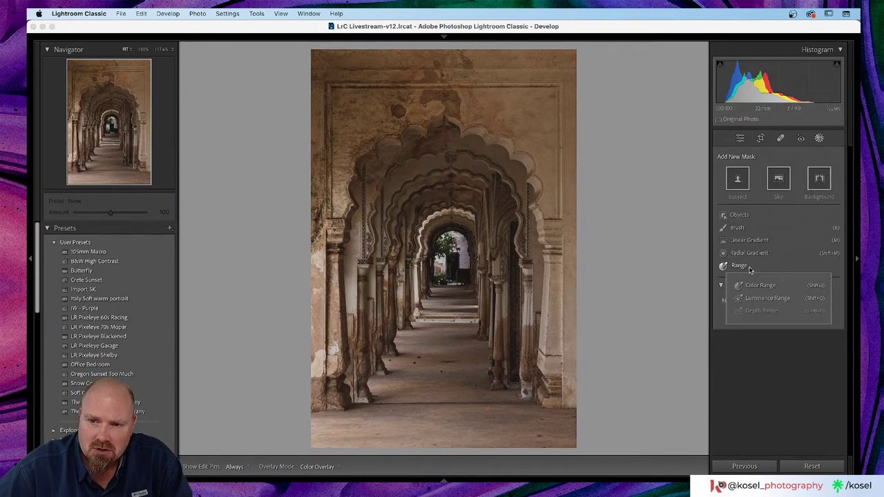
click(769, 299)
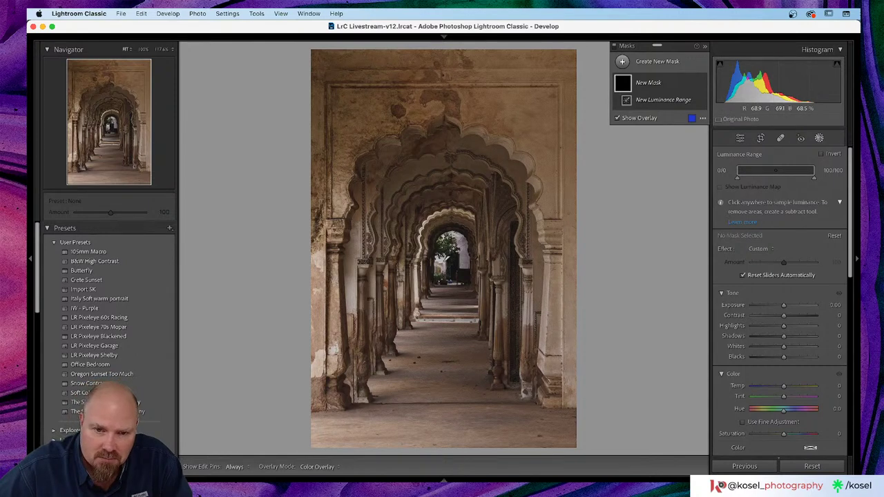
click(463, 259)
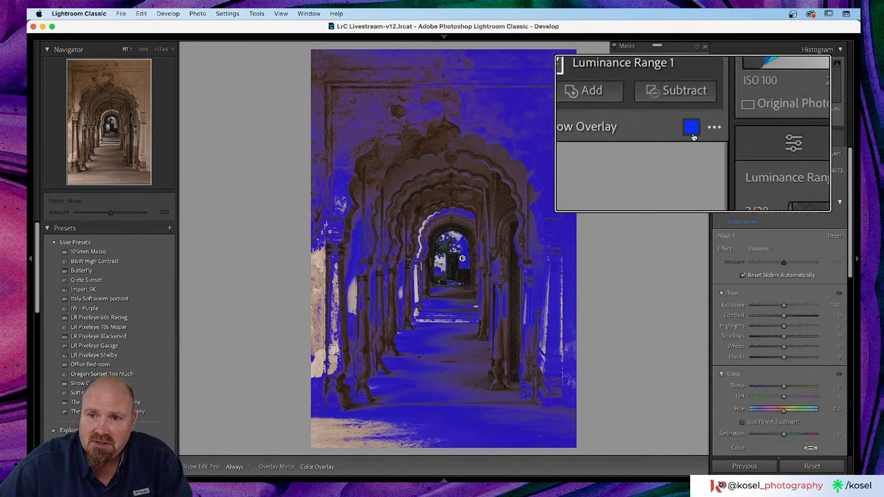
- Resample the mask's luminance from the bright foreground floor and set its range to 16/38 through 100/100
drag(740, 176, 762, 180)
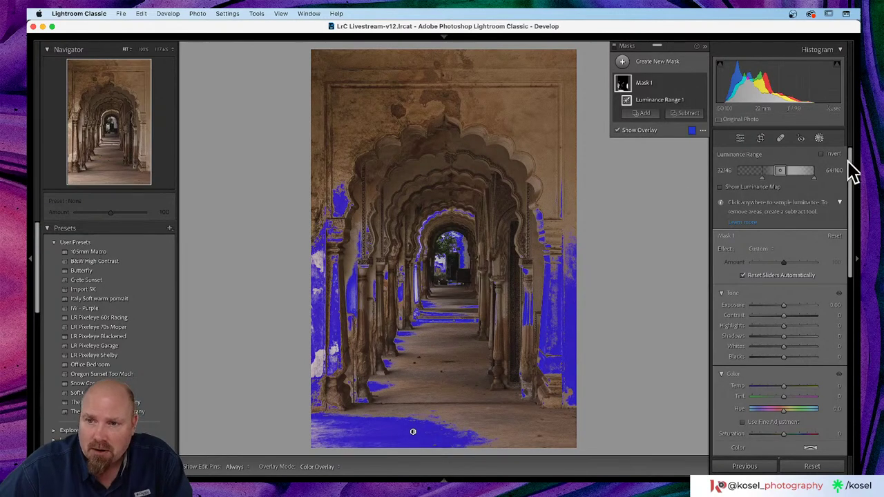
mouse_move(814, 178)
mouse_down()
mouse_move(789, 175)
mouse_move(817, 173)
mouse_up()
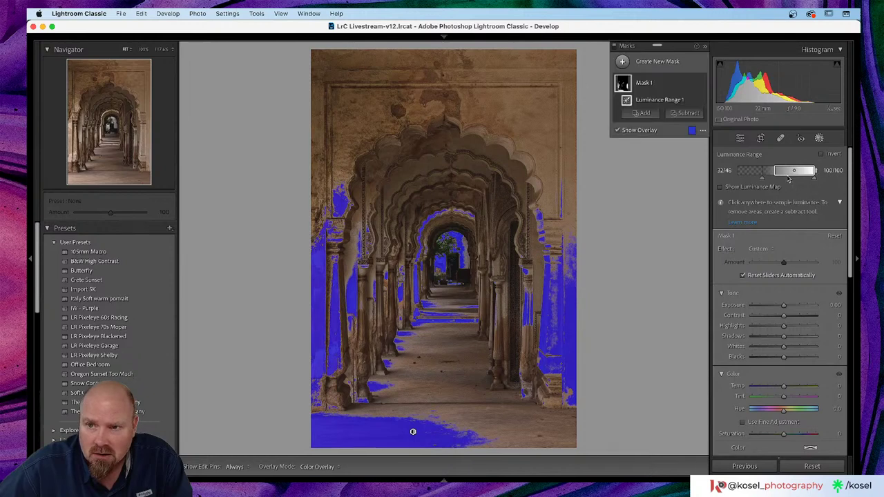
mouse_move(765, 180)
mouse_down()
mouse_move(750, 179)
mouse_move(774, 172)
mouse_move(765, 173)
mouse_up()
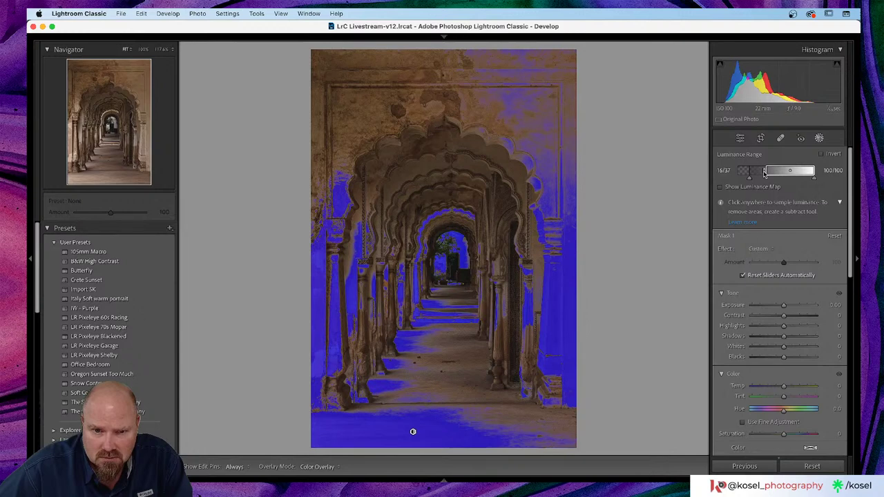
drag(764, 173, 766, 173)
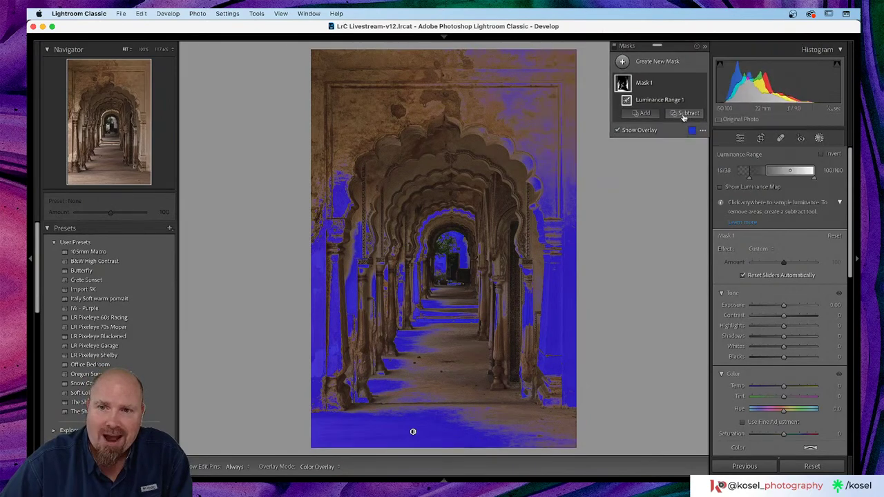
- Subtract the outer walls, pillars and foreground floor from the mask with a size 29 brush
click(686, 114)
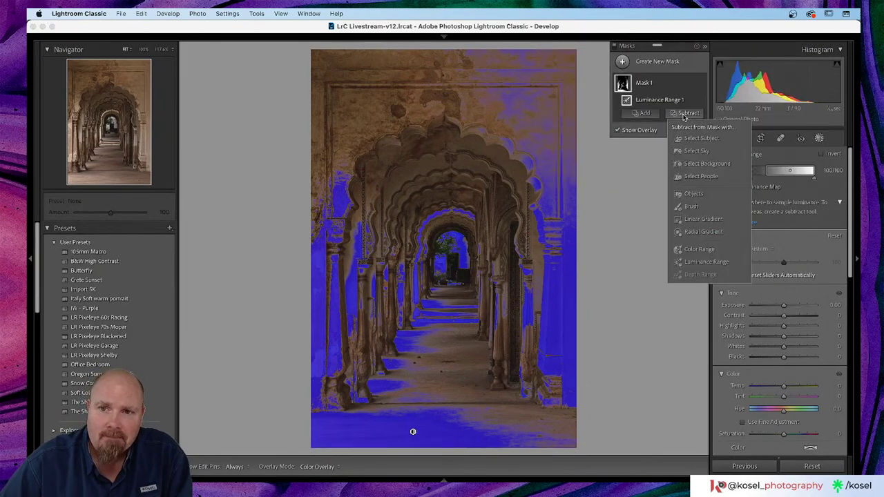
click(691, 207)
scroll(493, 142, up, 5)
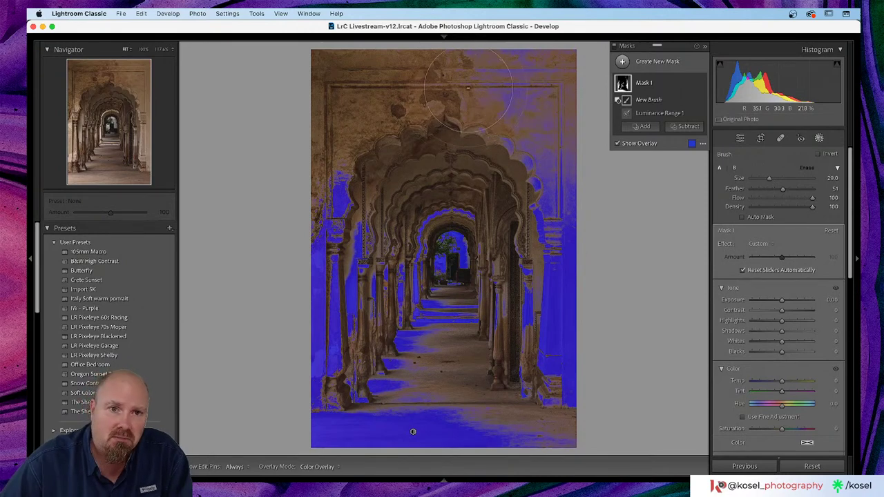
key(h)
mouse_move(553, 87)
mouse_down()
mouse_move(558, 354)
mouse_move(532, 384)
mouse_move(525, 332)
mouse_move(544, 335)
mouse_move(515, 431)
mouse_move(422, 423)
mouse_move(345, 397)
mouse_move(321, 327)
mouse_move(346, 179)
mouse_move(373, 304)
mouse_move(370, 276)
mouse_up()
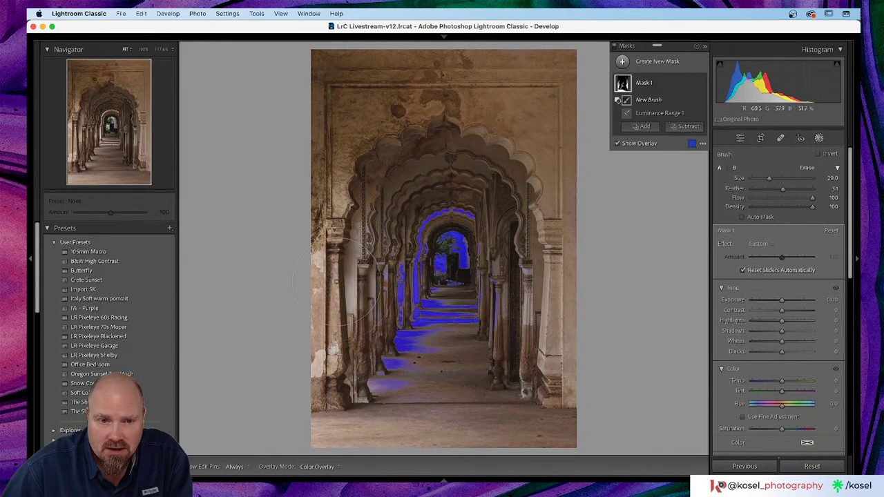
- Reduce the subtract brush to size 9 and remove the remaining inner arches, pillars and steps, keeping only the far opening masked
scroll(339, 280, down, 5)
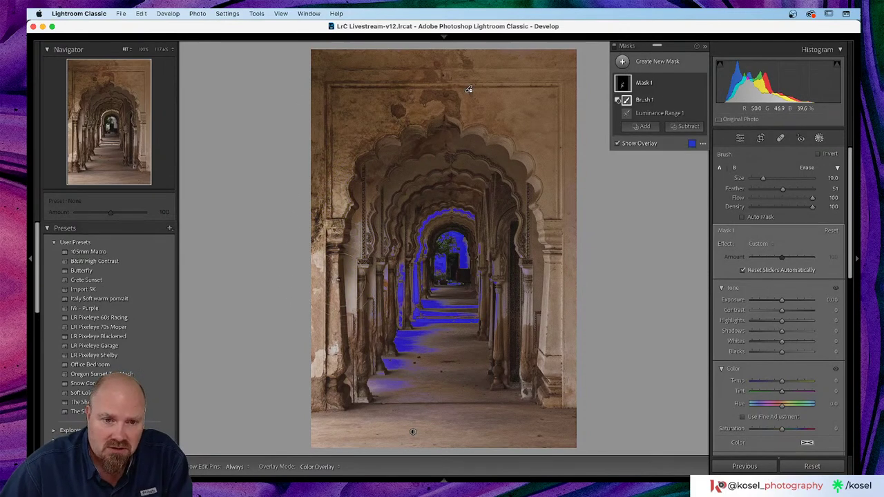
scroll(339, 280, down, 3)
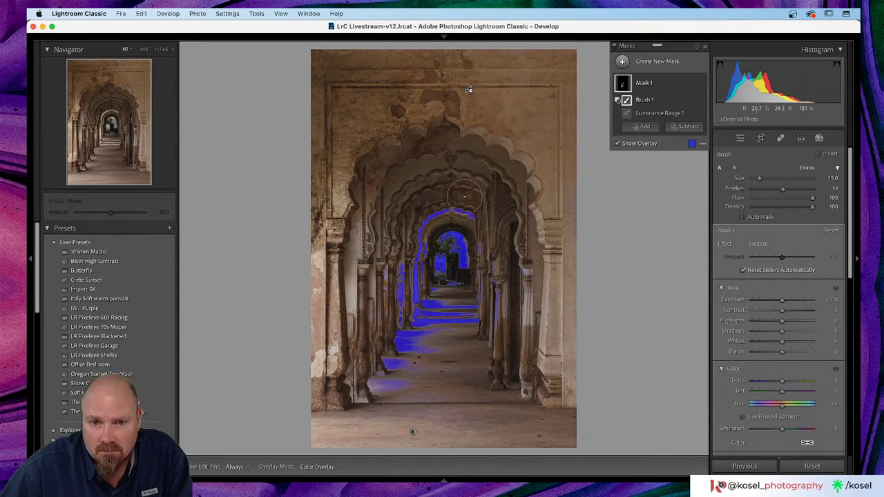
scroll(464, 197, down, 1)
mouse_move(479, 220)
mouse_down()
mouse_move(445, 203)
mouse_move(421, 207)
mouse_move(422, 220)
mouse_move(456, 208)
mouse_move(414, 219)
mouse_move(410, 239)
mouse_move(378, 245)
mouse_move(407, 253)
mouse_move(414, 241)
mouse_move(408, 330)
mouse_move(388, 273)
mouse_move(392, 319)
mouse_move(376, 403)
mouse_move(405, 367)
mouse_move(407, 382)
mouse_move(417, 347)
mouse_move(404, 352)
mouse_move(431, 332)
mouse_move(433, 355)
mouse_move(432, 298)
mouse_move(492, 303)
mouse_up()
mouse_move(492, 250)
mouse_down()
mouse_move(498, 334)
mouse_move(502, 269)
mouse_move(499, 246)
mouse_move(492, 264)
mouse_move(493, 245)
mouse_move(488, 260)
mouse_move(497, 250)
mouse_move(509, 288)
mouse_move(515, 266)
mouse_move(527, 357)
mouse_up()
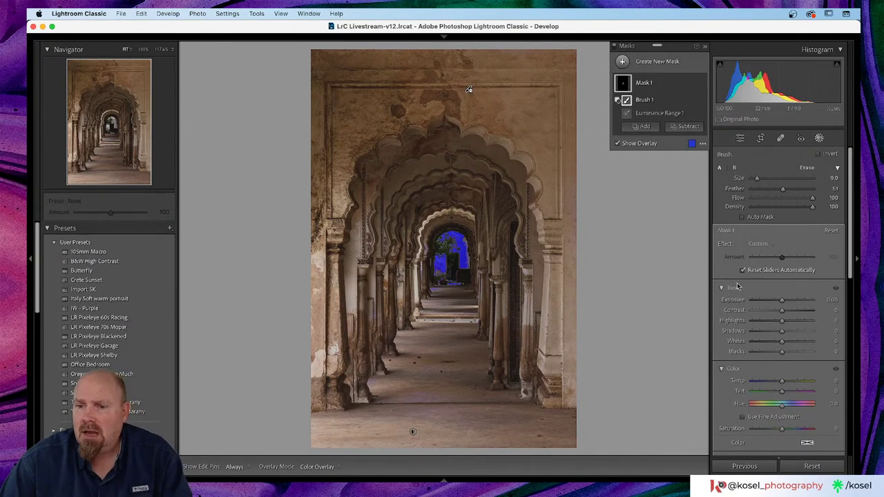
- Set the far-opening mask's Exposure to 0.26, Shadows to 6 and Whites to 13, and leave masking
drag(782, 301, 785, 304)
drag(782, 342, 783, 333)
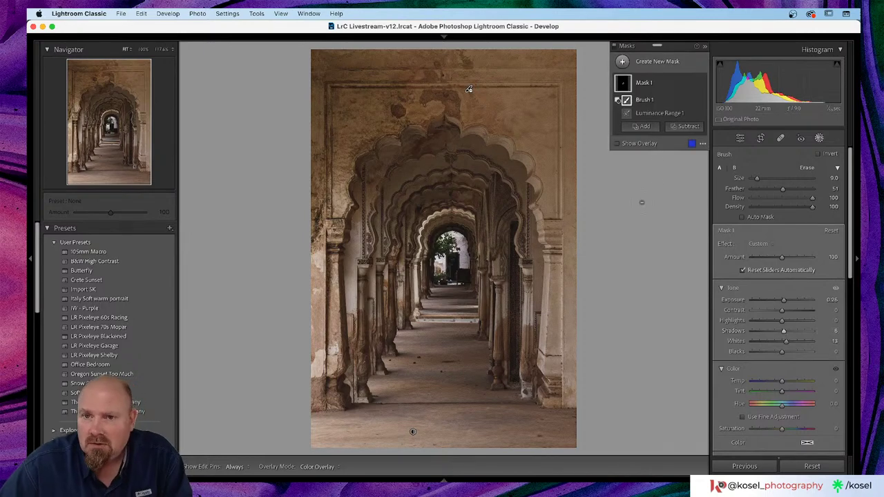
click(614, 47)
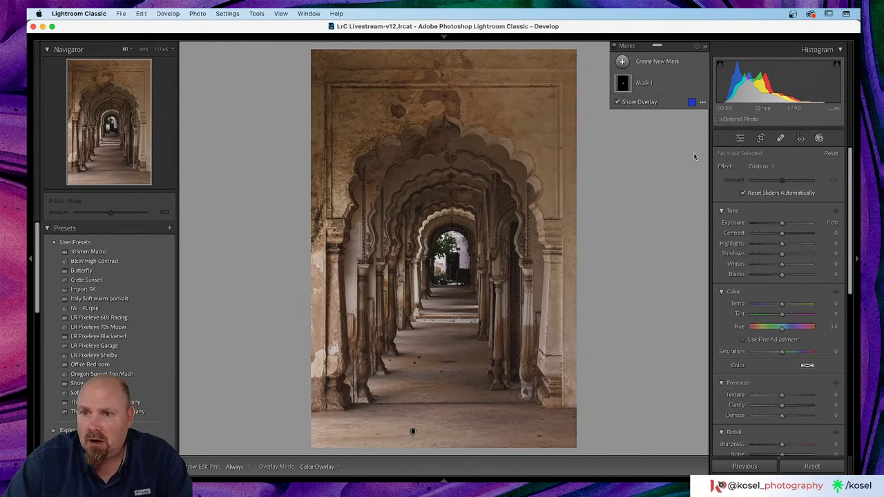
click(819, 138)
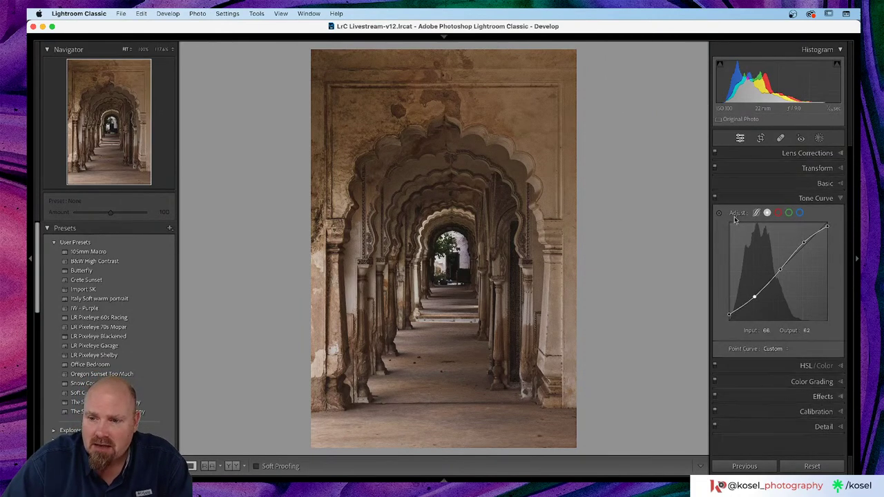
- Set the corridor photo's Grain Amount to 8 and its post-crop vignette Amount to -27 in Effects
click(821, 397)
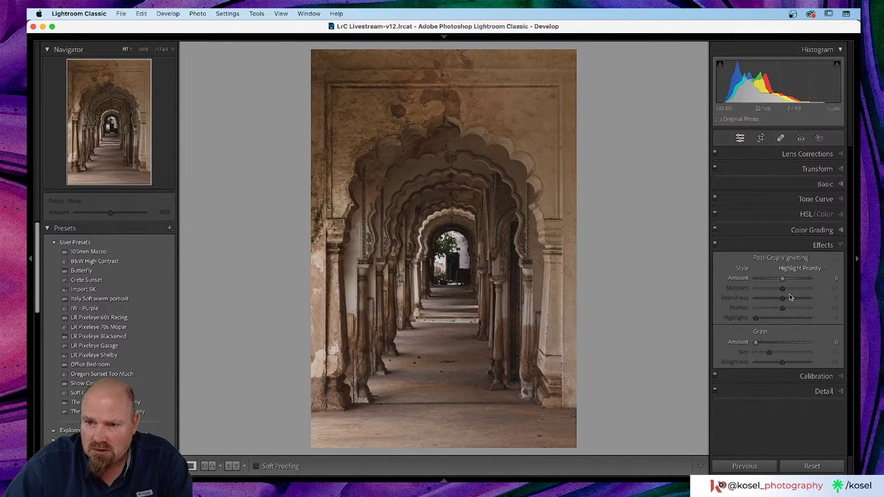
drag(755, 343, 758, 344)
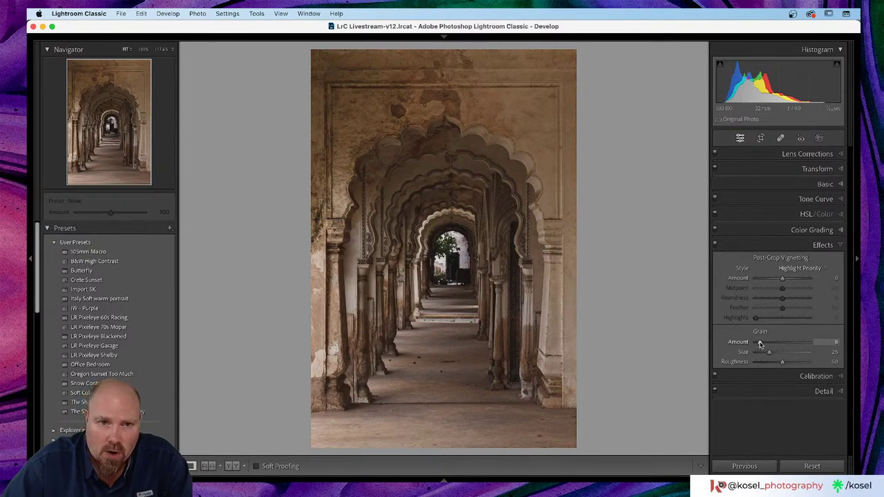
drag(783, 279, 776, 281)
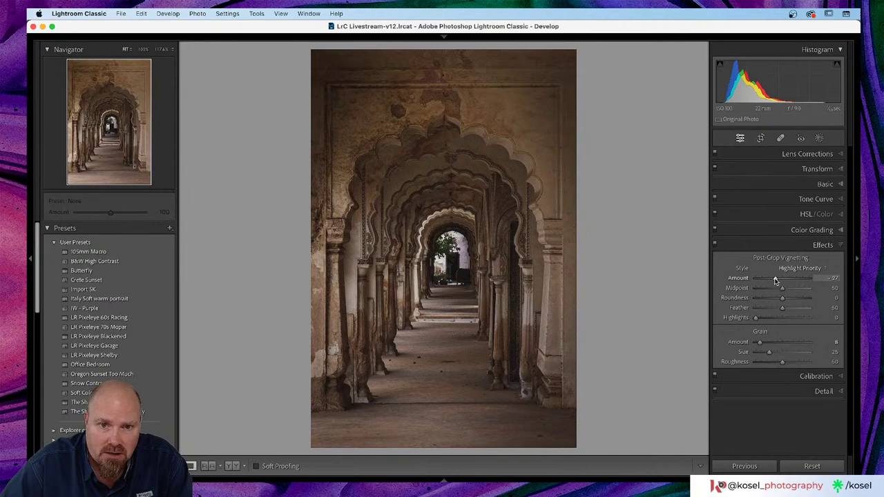
- Try raising the post-crop vignette's Highlights on the corridor photo while previewing an exaggerated vignette
key(alt)
drag(757, 319, 760, 321)
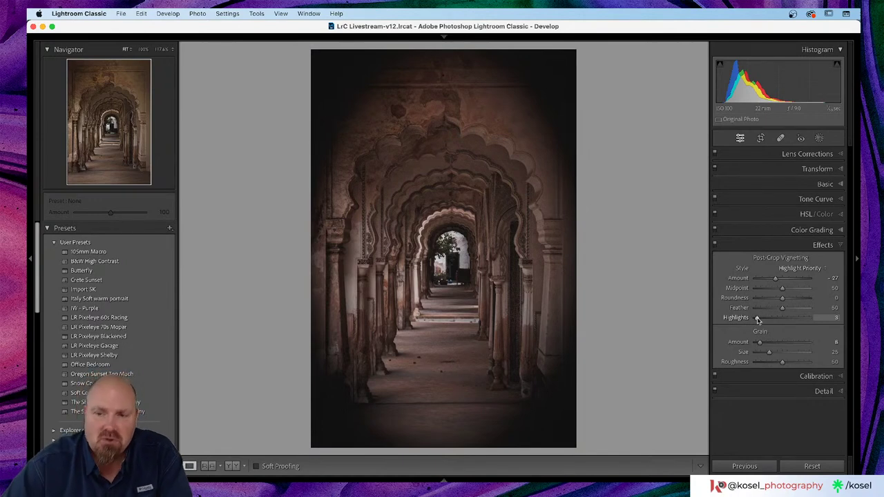
drag(758, 320, 785, 324)
- Compare the edited corridor photo with its Before version several times, ending on the edited version
key(backslash)
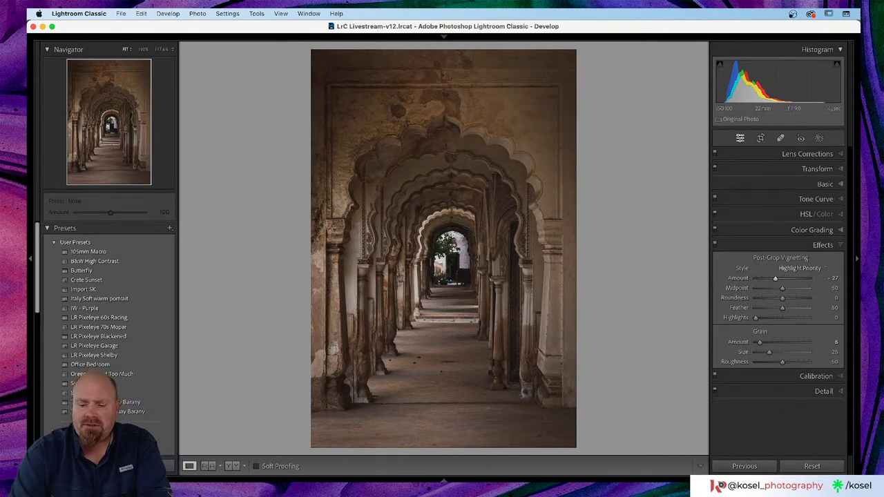
key(backslash)
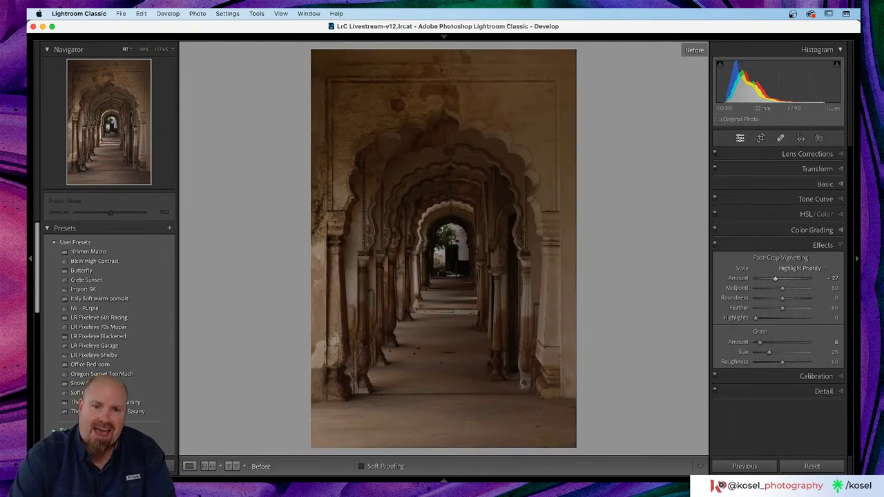
key(backslash)
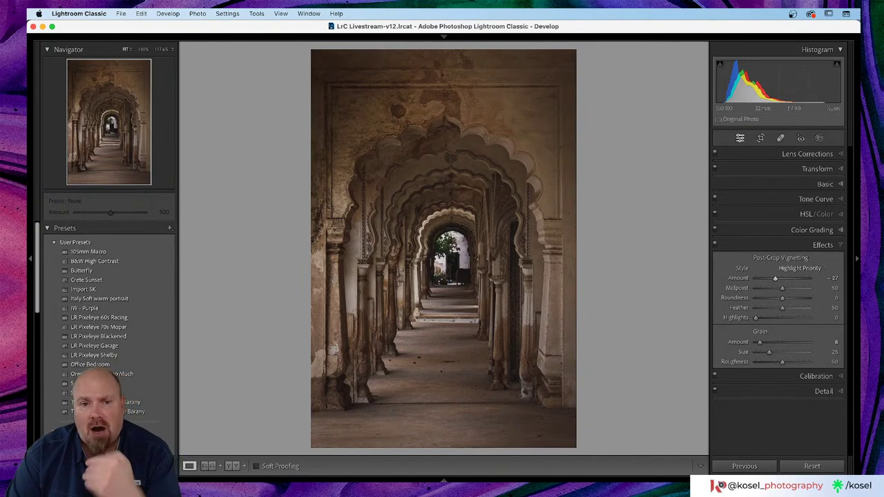
key(backslash)
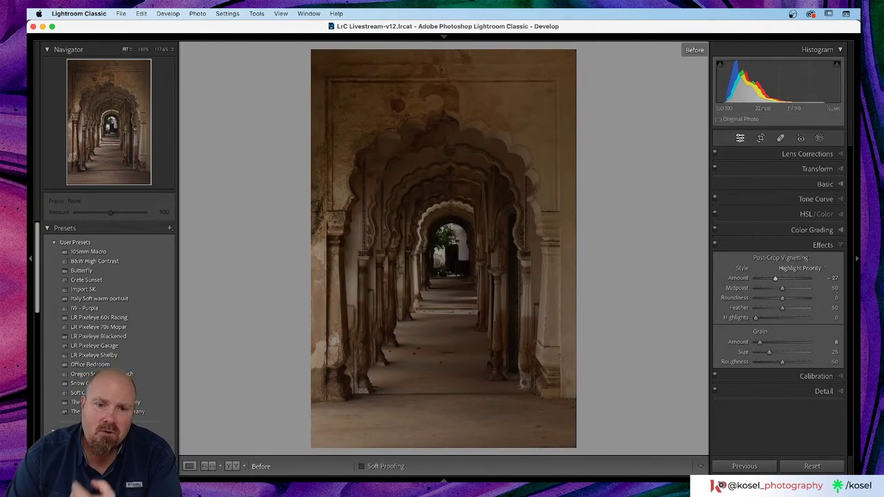
key(backslash)
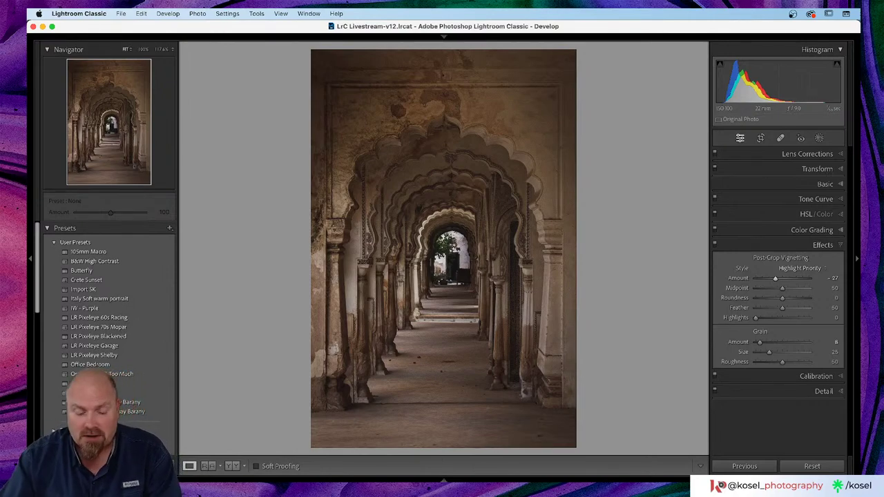
- Browse the How I Edit collection in the library grid, select the pink poppy photo _1070907.RW2 and inspect it enlarged
key(g)
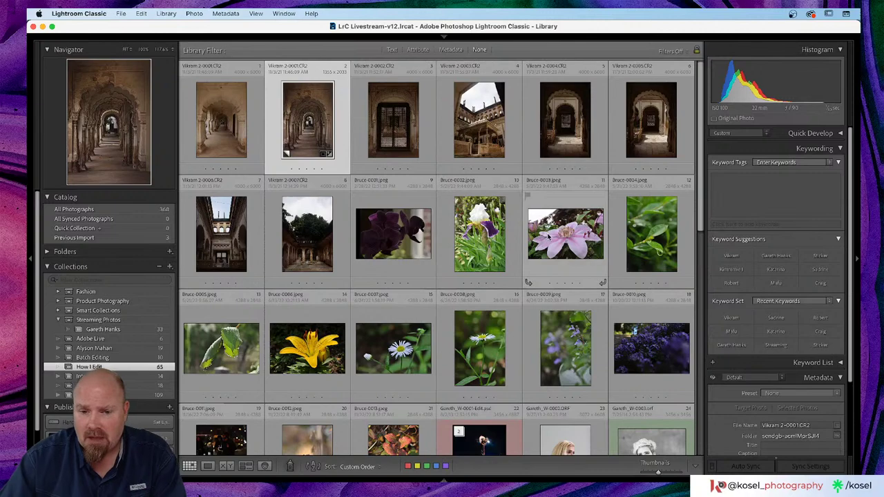
scroll(549, 236, down, 5)
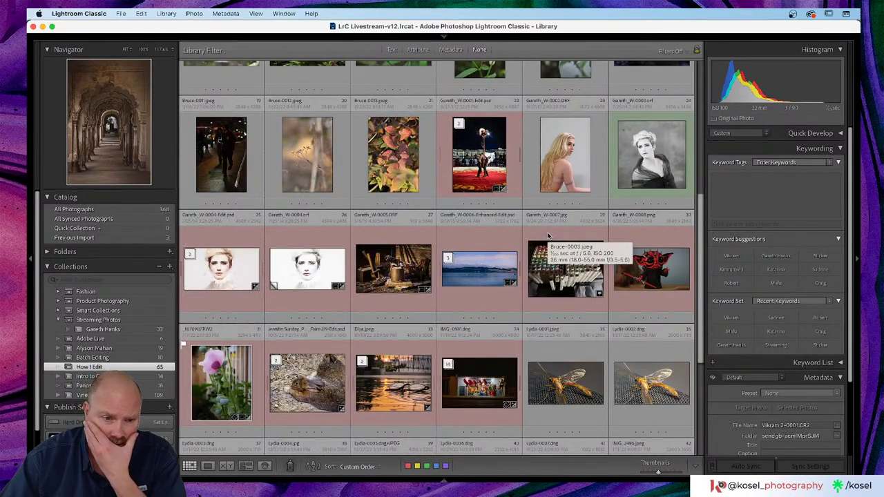
scroll(549, 236, down, 3)
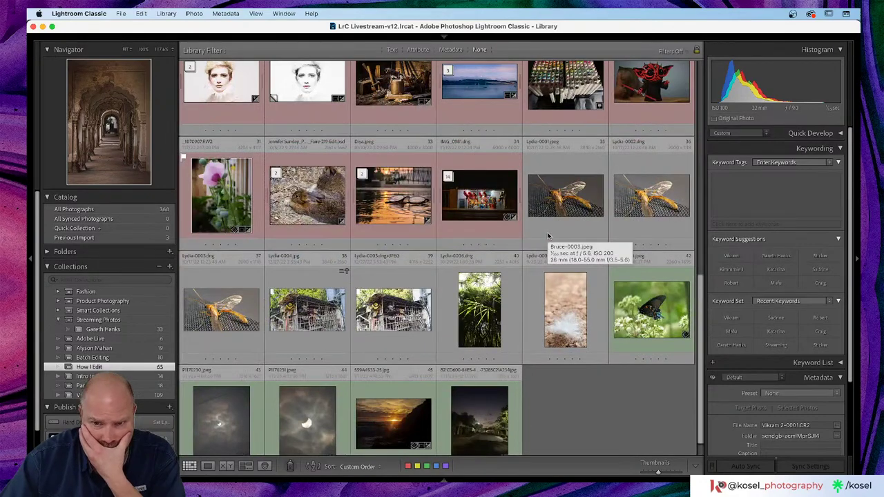
scroll(548, 236, down, 1)
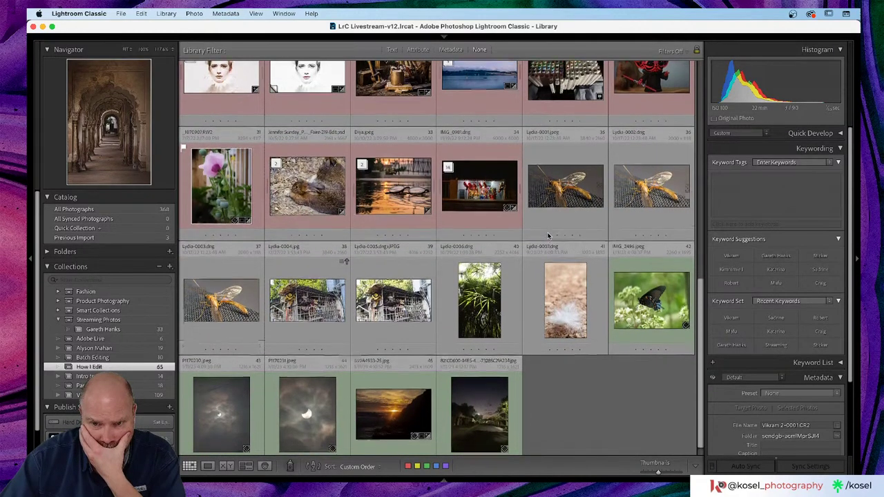
scroll(498, 249, up, 2)
click(241, 215)
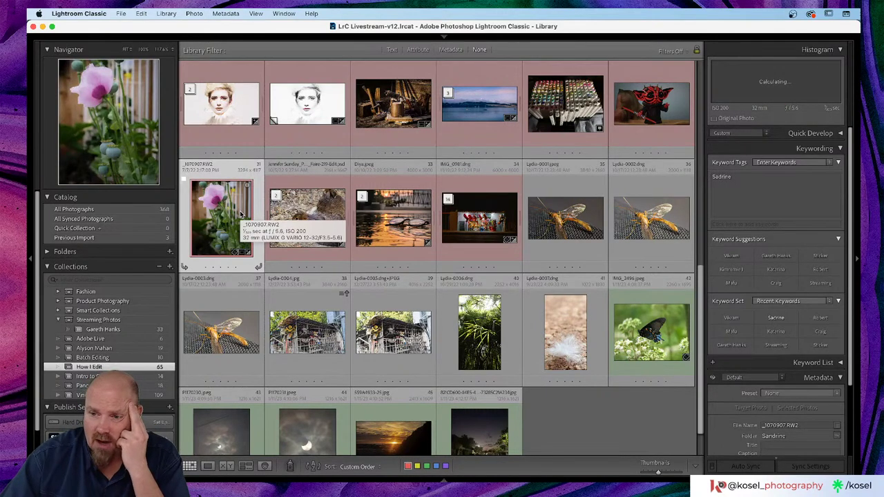
double_click(228, 220)
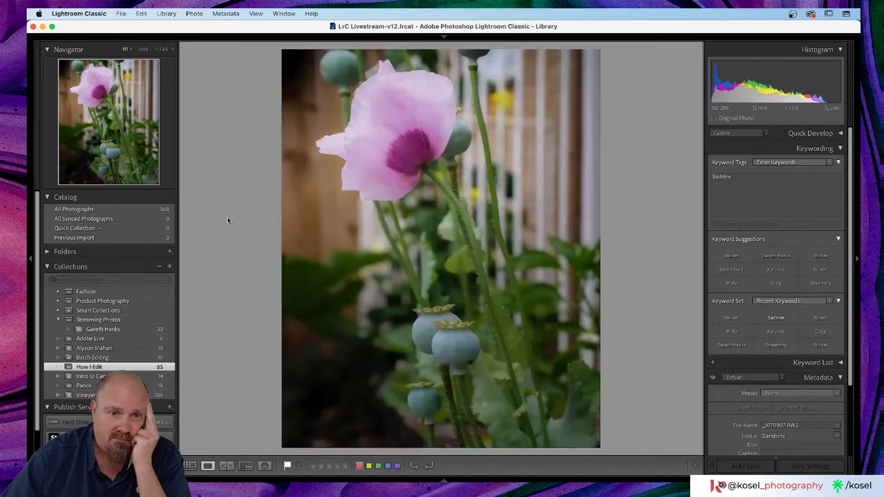
key(g)
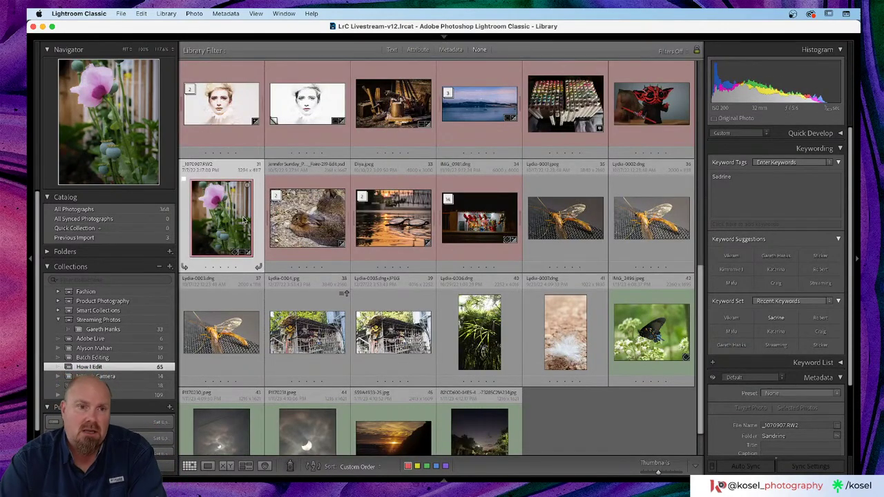
- Open the selected poppy photo in Photoshop for editing and unlock its Background layer
key(super+e)
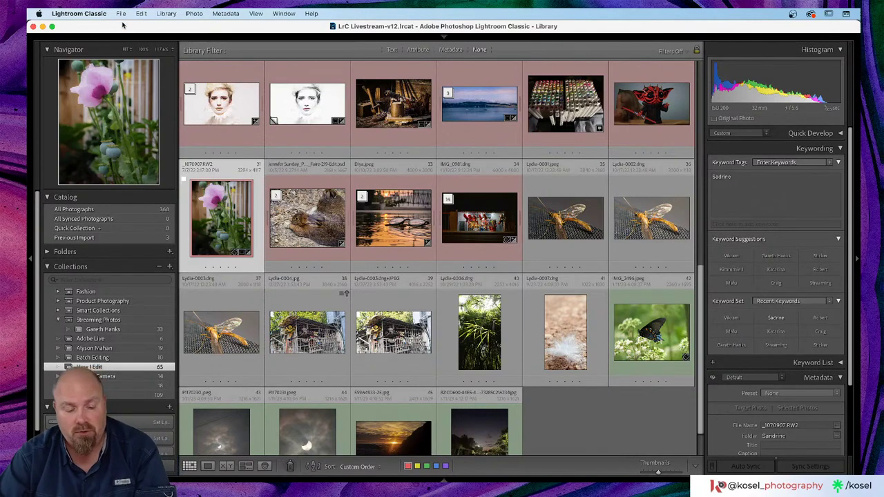
key(super+Tab)
key(super+Tab)
key(super+Tab)
key(super+Tab)
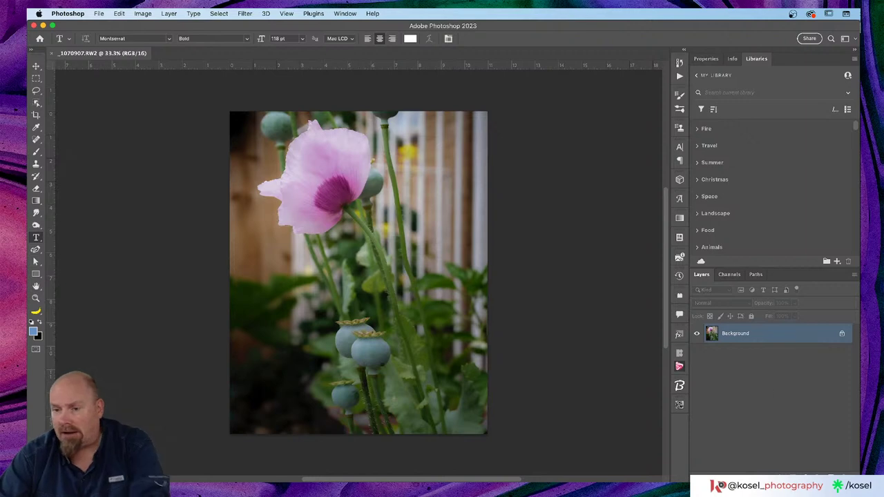
click(843, 335)
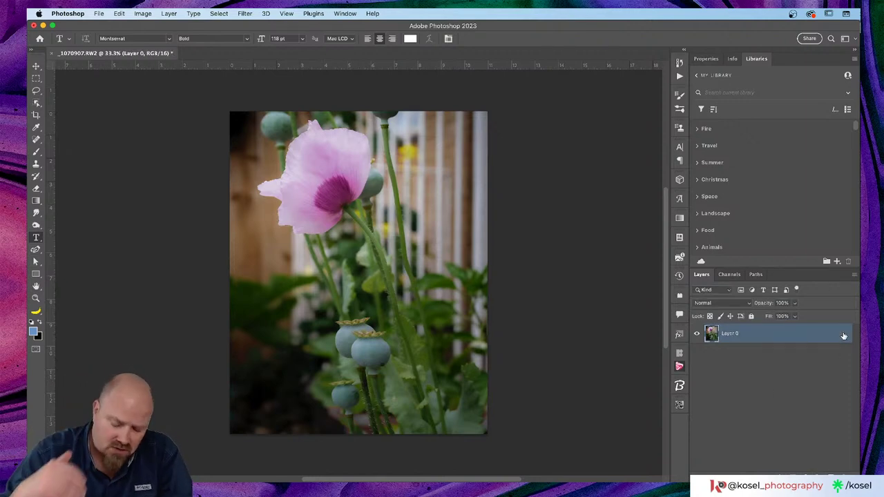
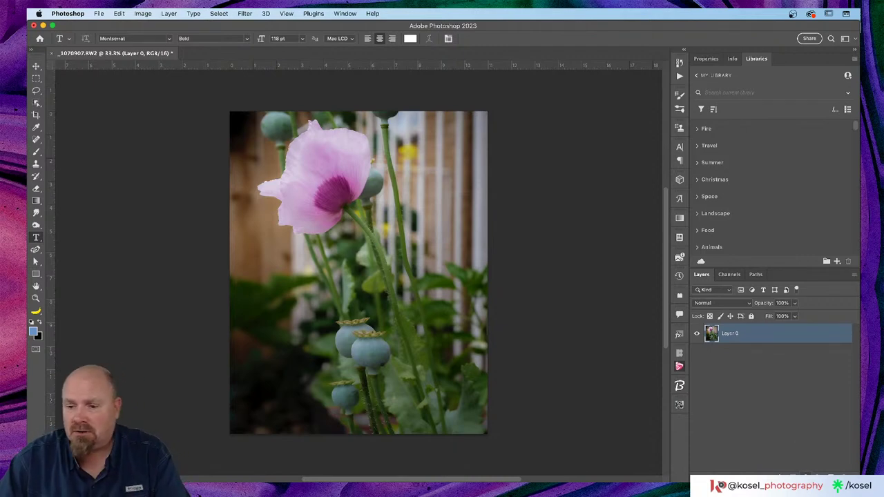
- Add a Gradient Map adjustment layer above the poppy photo and open its gradient in the Gradient Editor
click(815, 476)
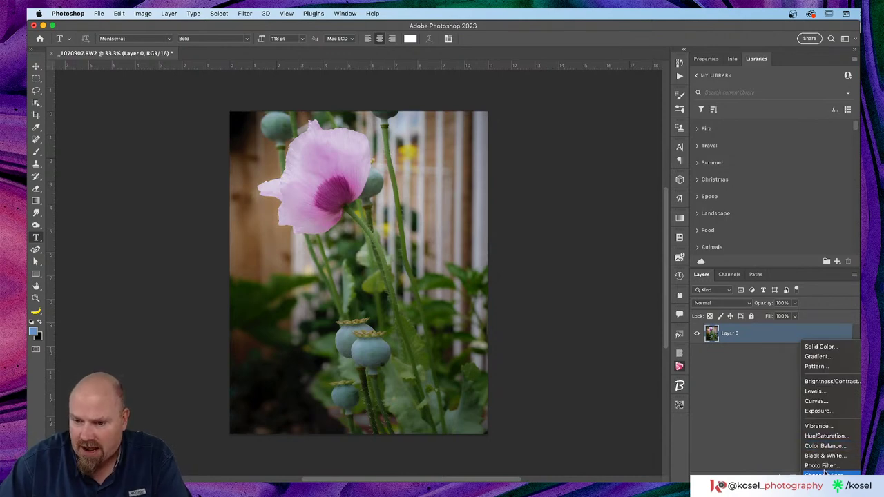
click(826, 495)
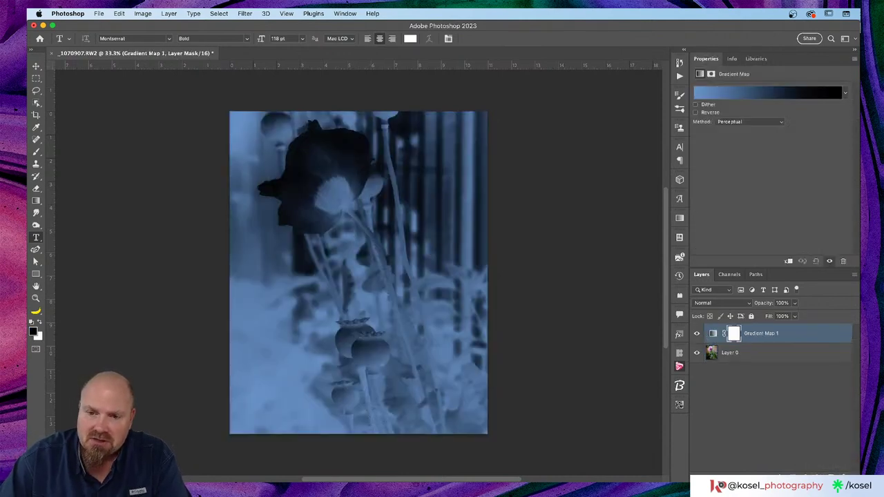
click(773, 95)
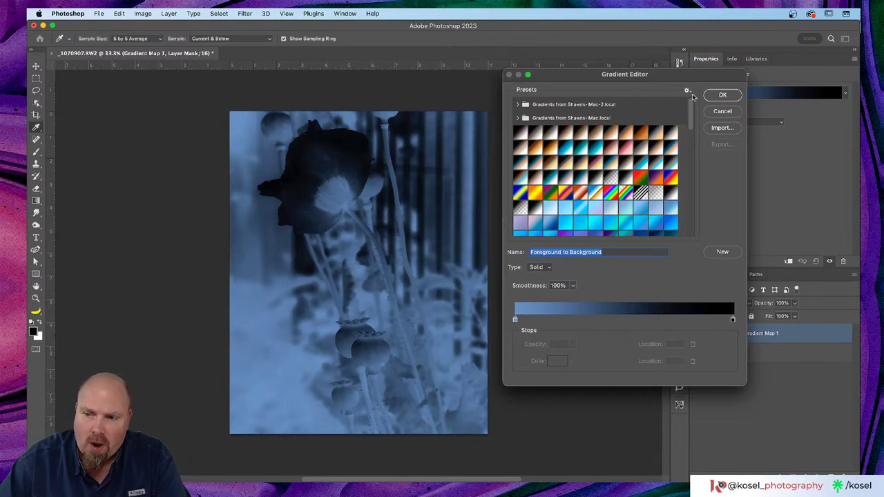
drag(588, 81, 417, 71)
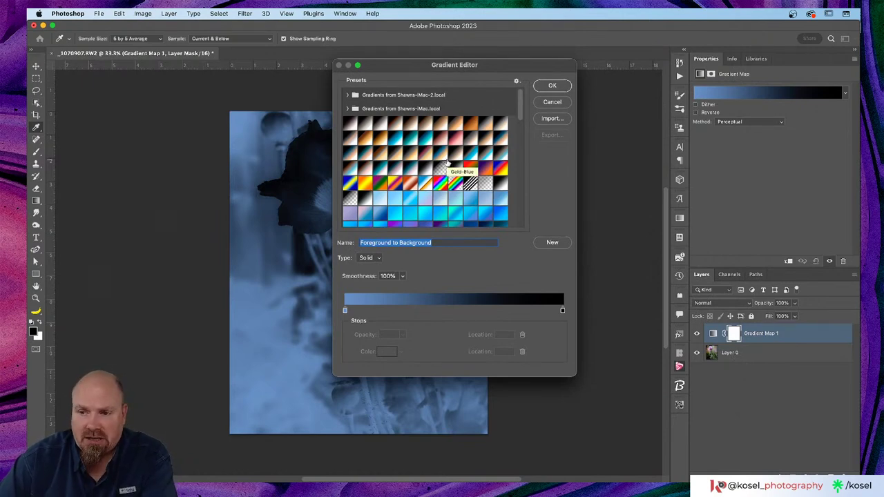
scroll(435, 159, down, 1)
scroll(428, 156, up, 1)
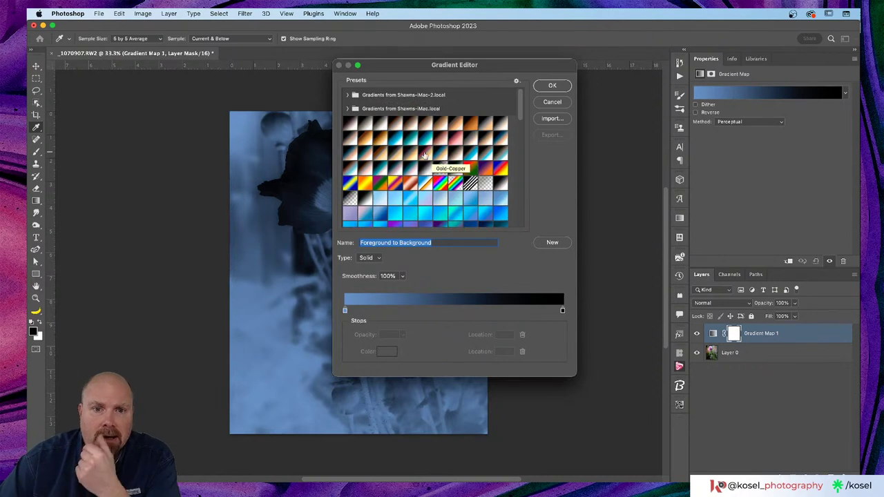
- Try the Gold-Copper and Copper 2 presets on the gradient map, keeping the poppy image in view
click(424, 154)
drag(445, 69, 643, 55)
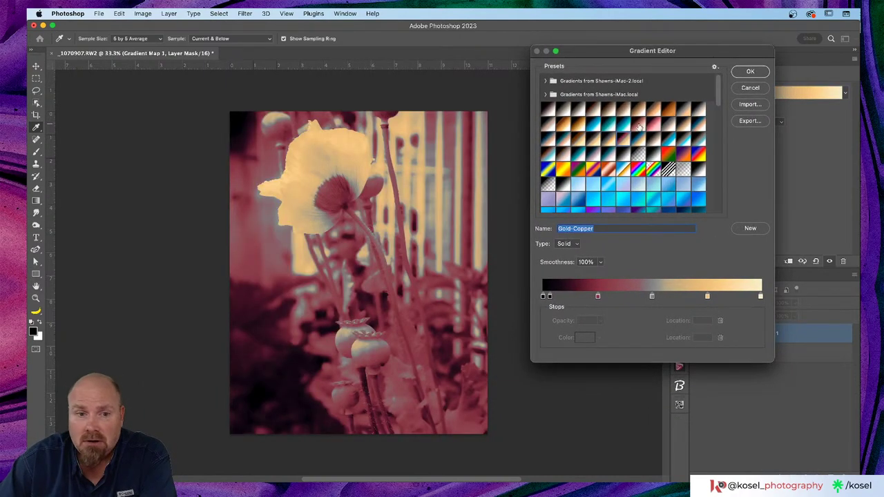
click(639, 126)
click(651, 123)
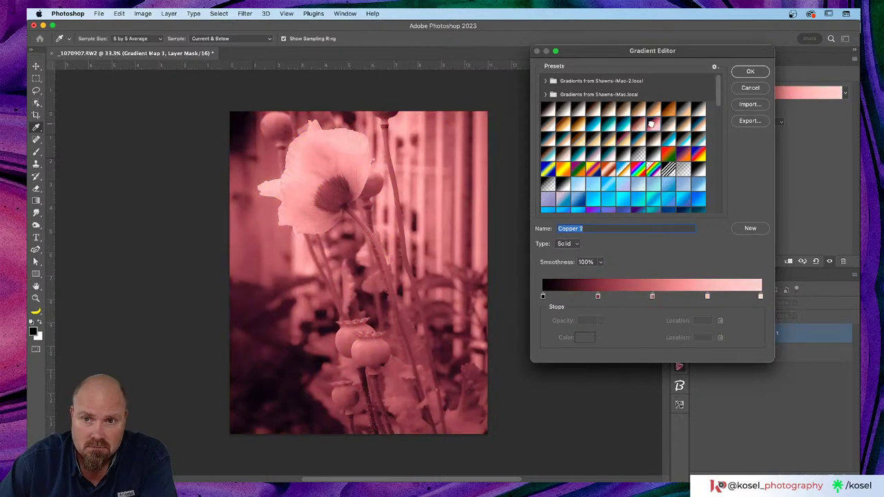
- Try the Noise type on the copper gradient, then return the gradient type to Solid
click(571, 245)
click(568, 253)
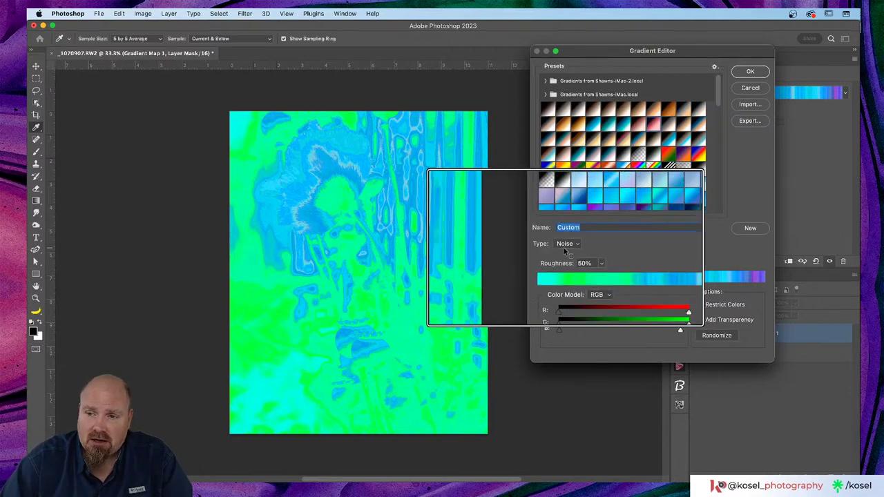
click(568, 246)
click(571, 234)
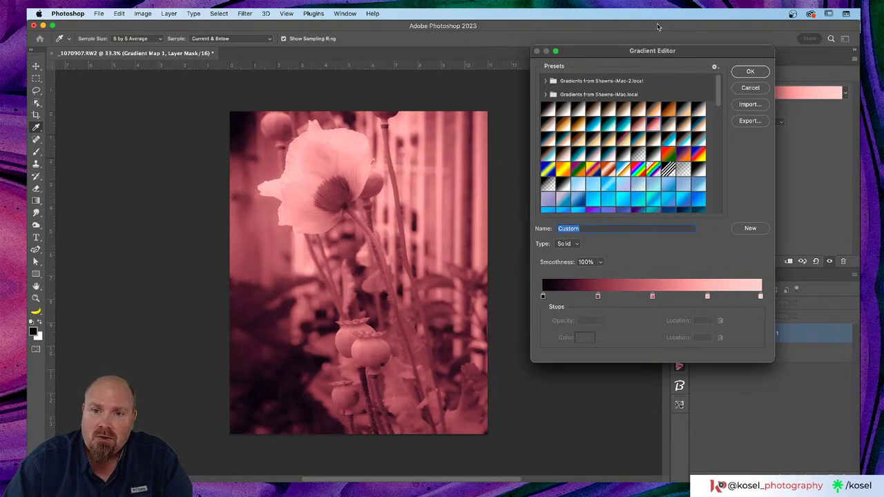
- Try an orange-brown preset, Cyanotype and the Deep Sea noise preset on the gradient map
click(665, 112)
click(615, 130)
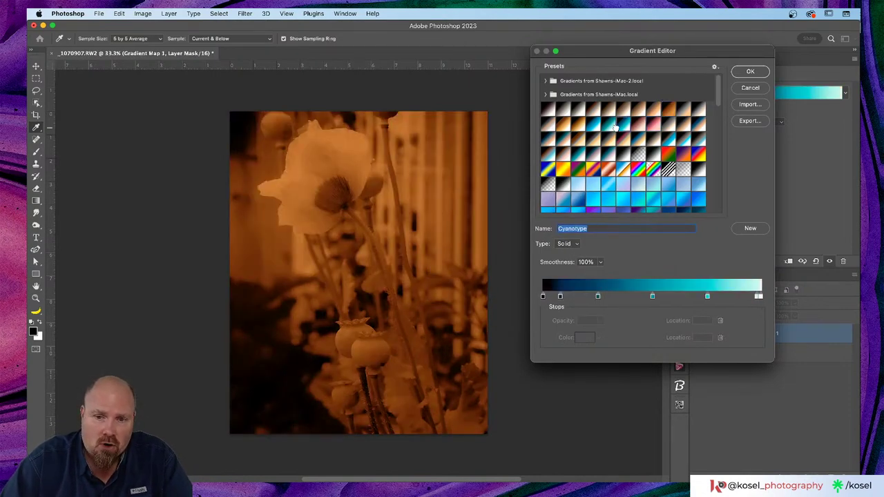
scroll(636, 142, down, 10)
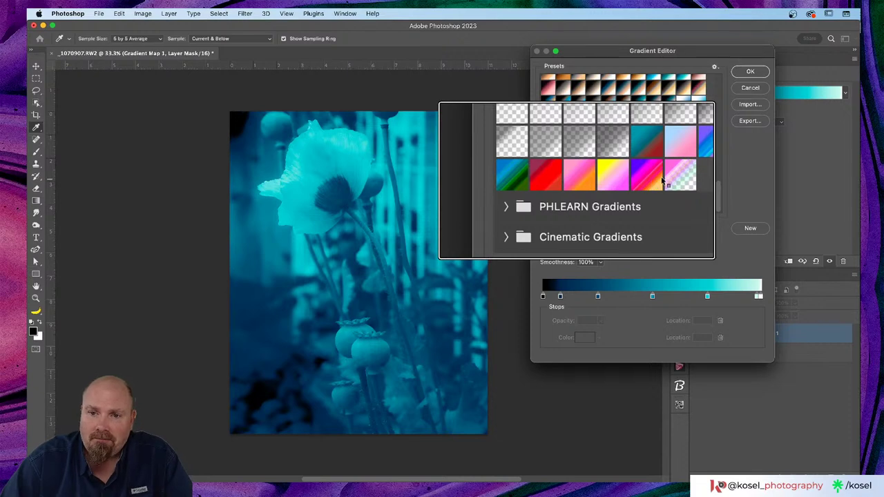
click(547, 180)
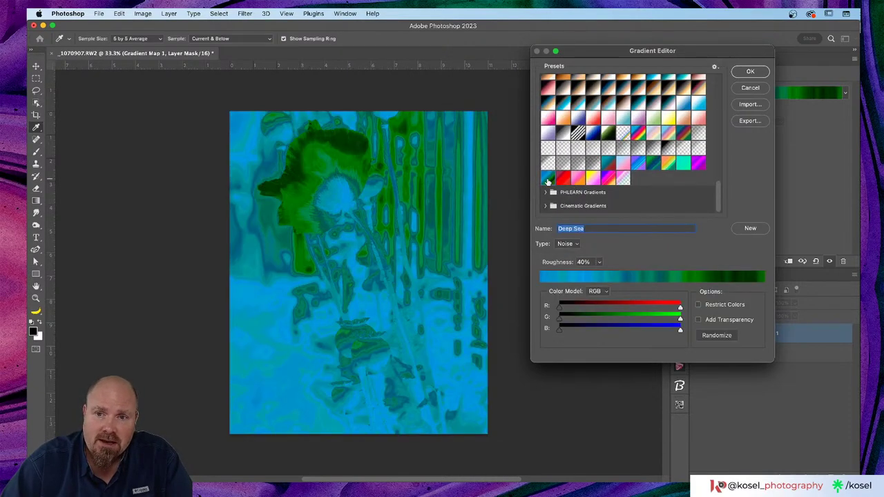
- Apply the Purples preset to the gradient map and keep its gradient type as Noise
click(699, 164)
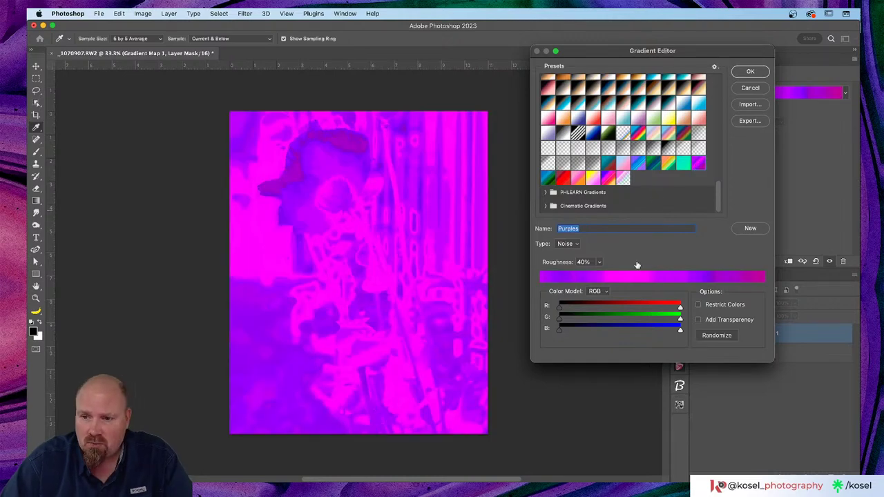
click(574, 249)
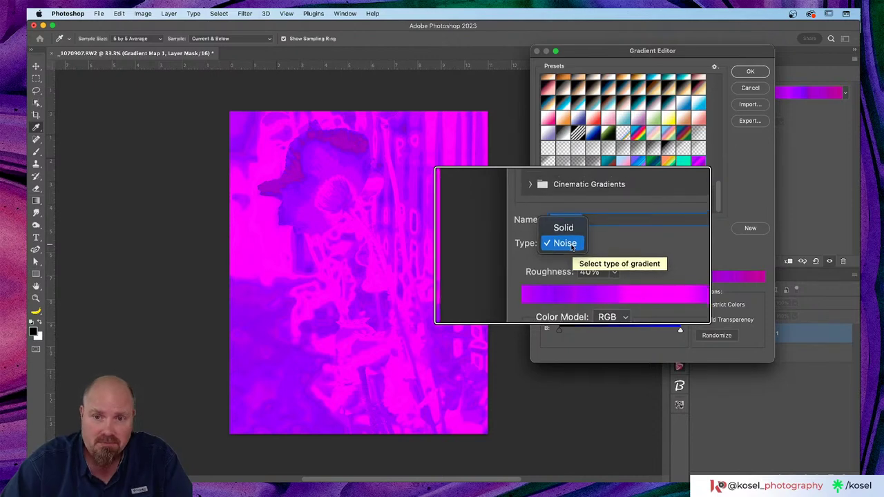
click(573, 245)
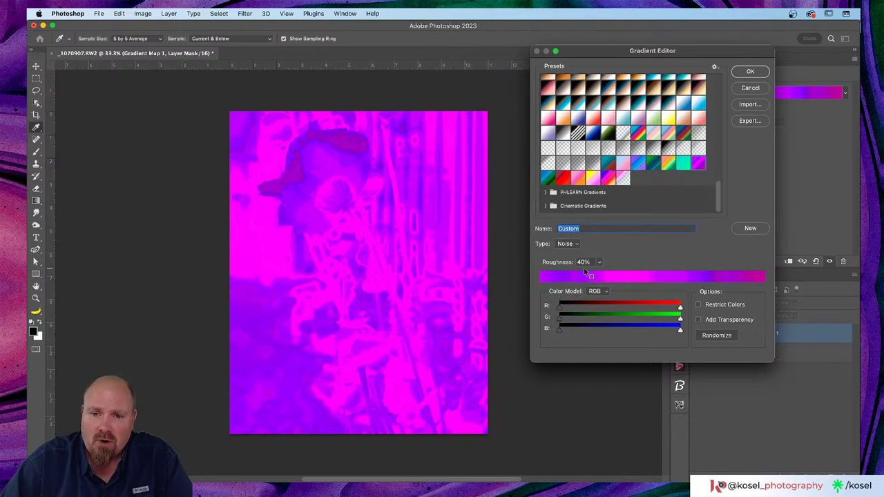
- Randomize the noise gradient repeatedly until it runs from green through orange to violet, and apply it to the gradient map
click(716, 336)
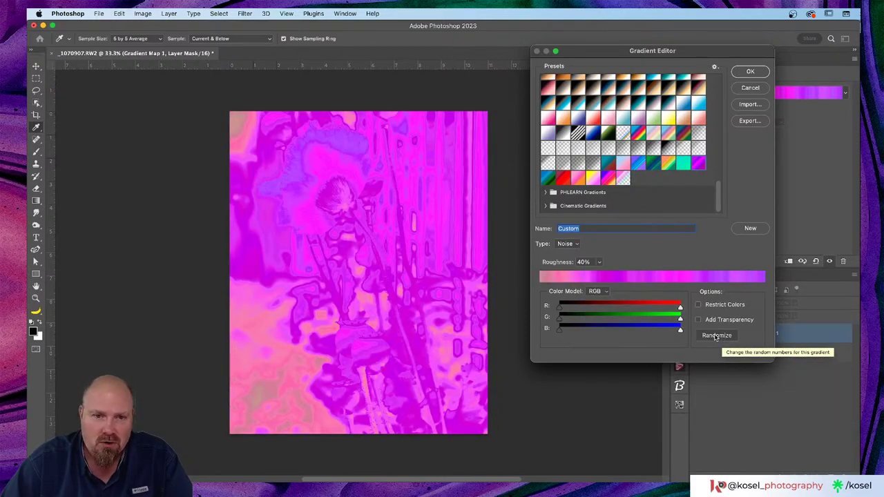
click(716, 336)
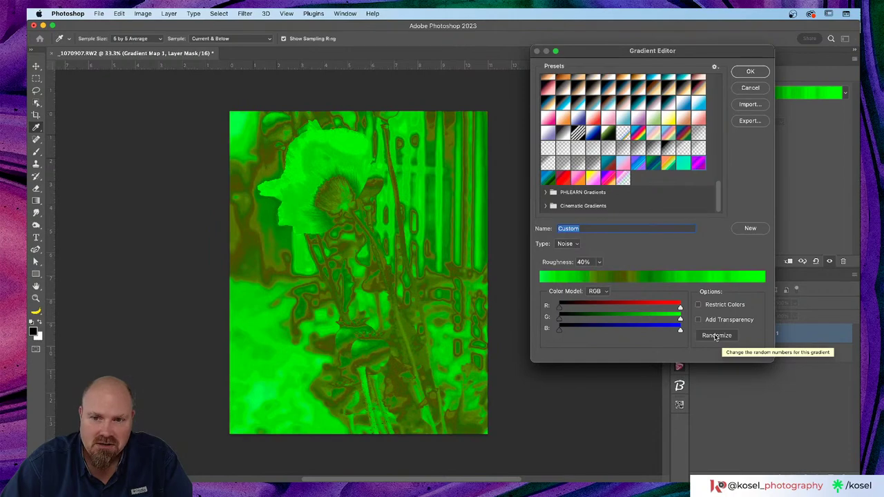
click(716, 336)
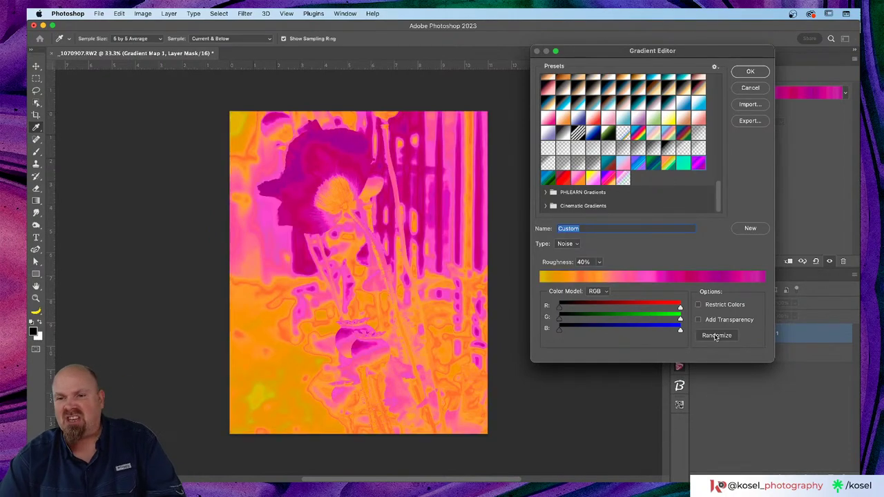
click(717, 336)
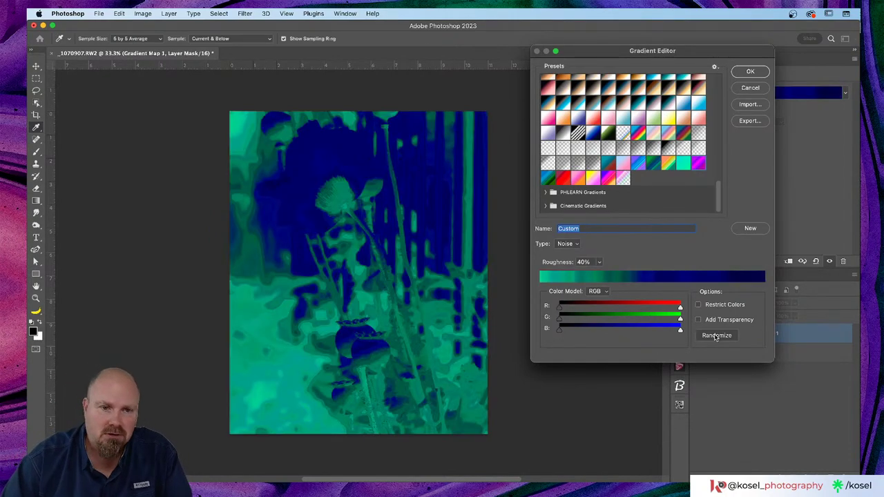
click(717, 336)
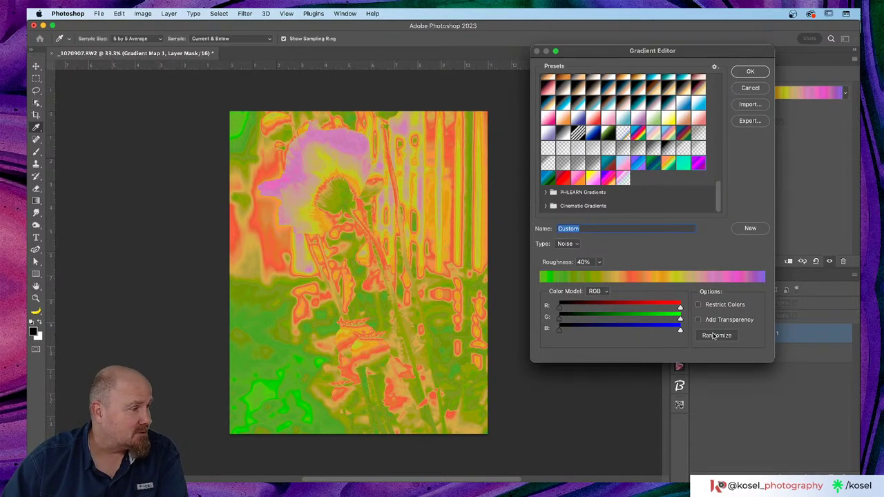
click(747, 72)
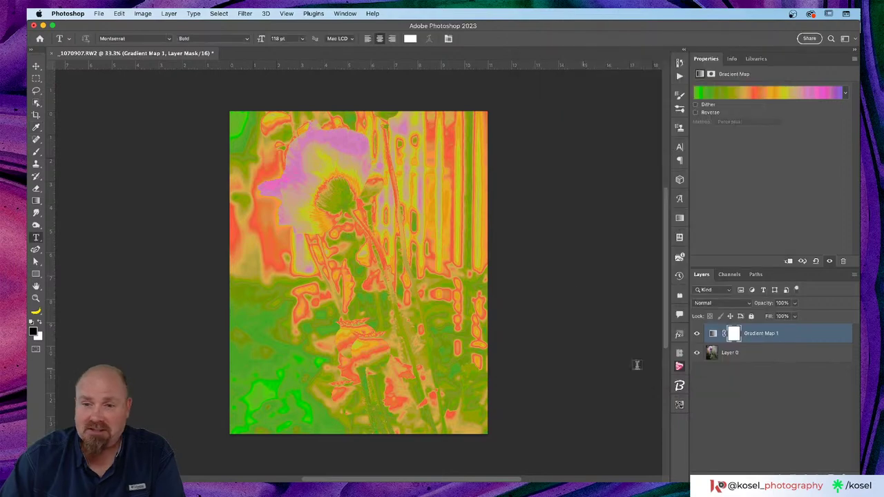
- Set the blend mode of the Gradient Map 1 layer to Divide and keep that layer selected
click(720, 303)
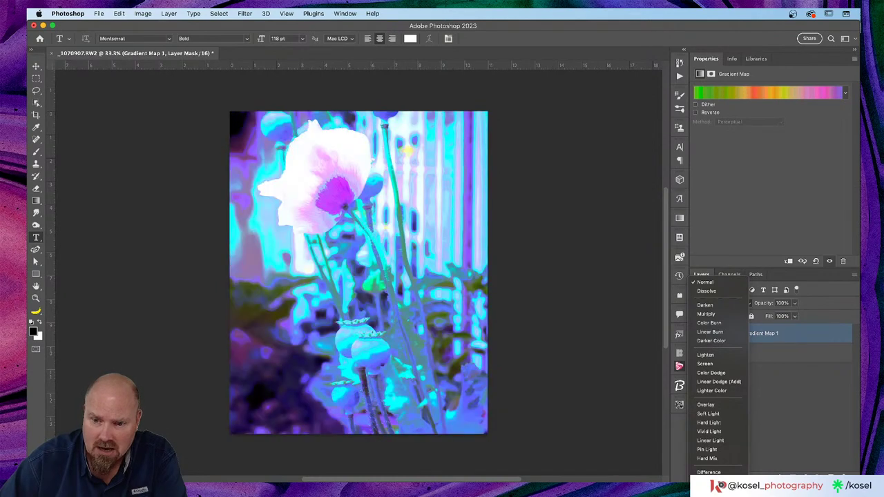
click(715, 473)
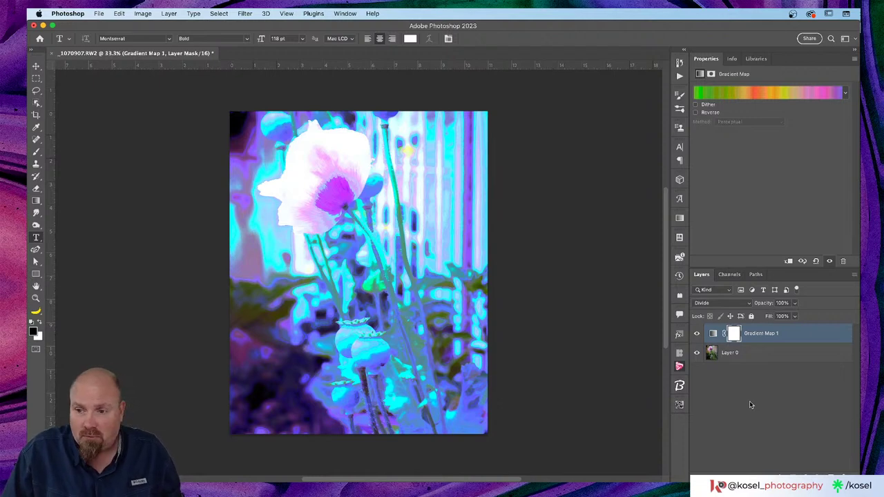
click(806, 338)
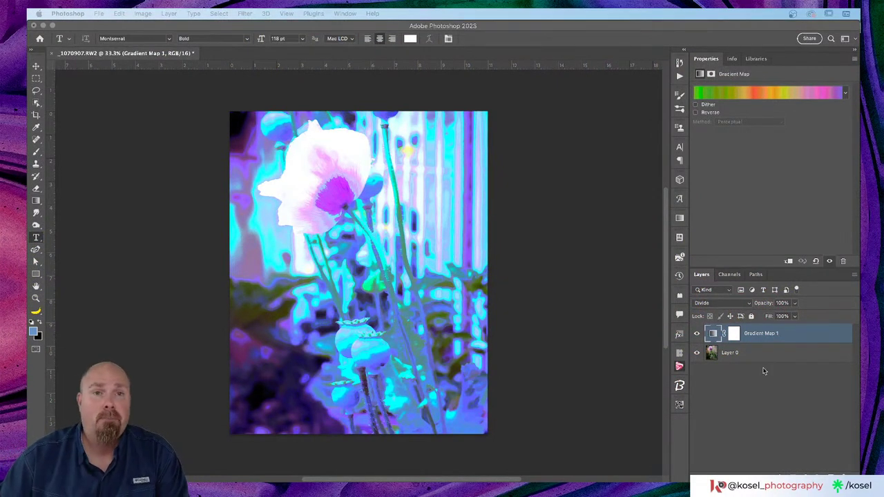
- Hide and show the Gradient Map 1 layer to compare it with the original photo, switching to the Move tool
click(698, 334)
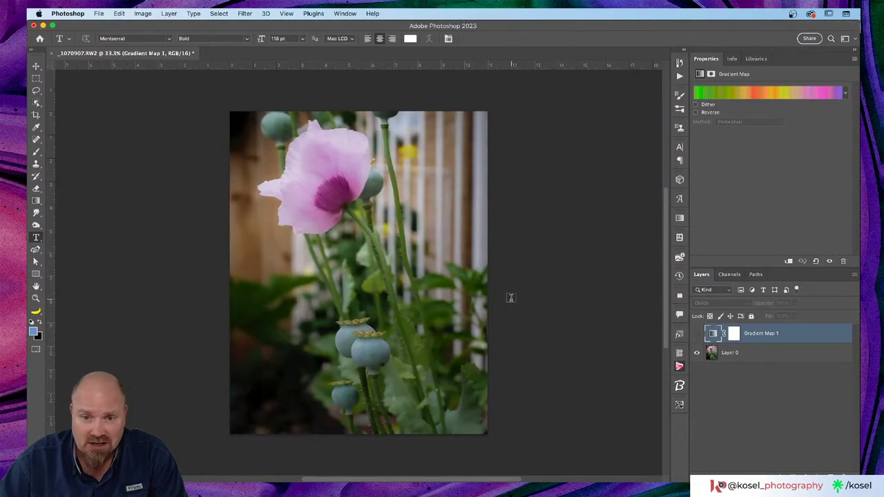
key(v)
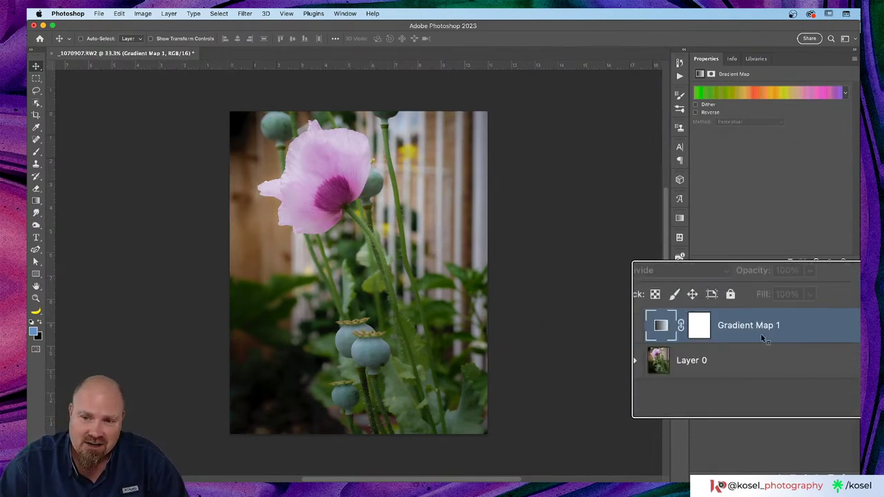
click(698, 334)
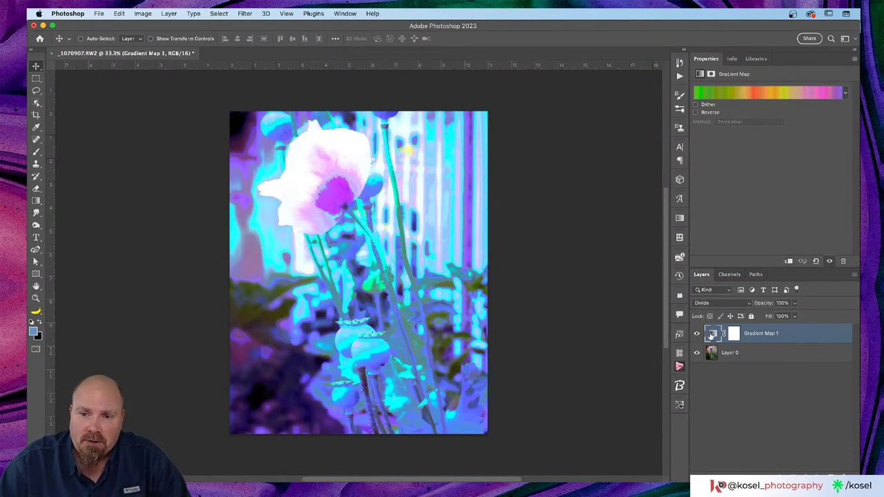
- Reopen the gradient for editing, set its type to Solid, and try the Gold-Copper, Blue 2 and Sepia-Selenium 1 presets
click(748, 95)
drag(671, 50, 643, 66)
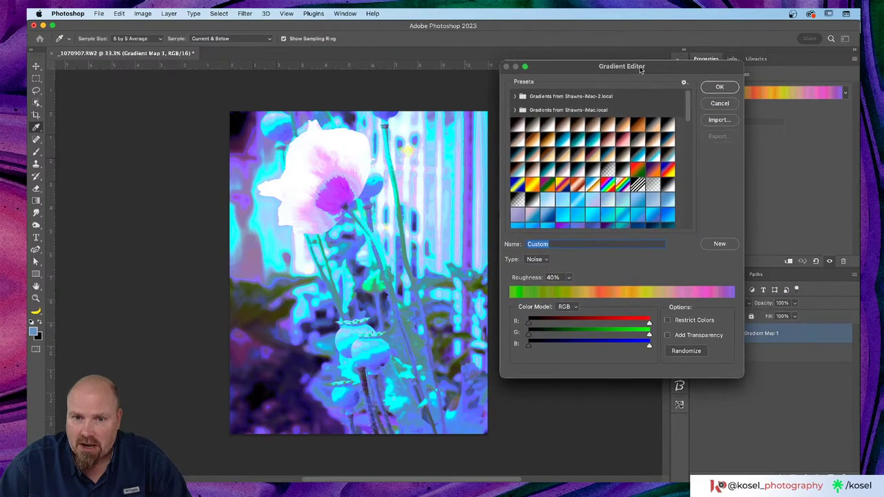
click(539, 259)
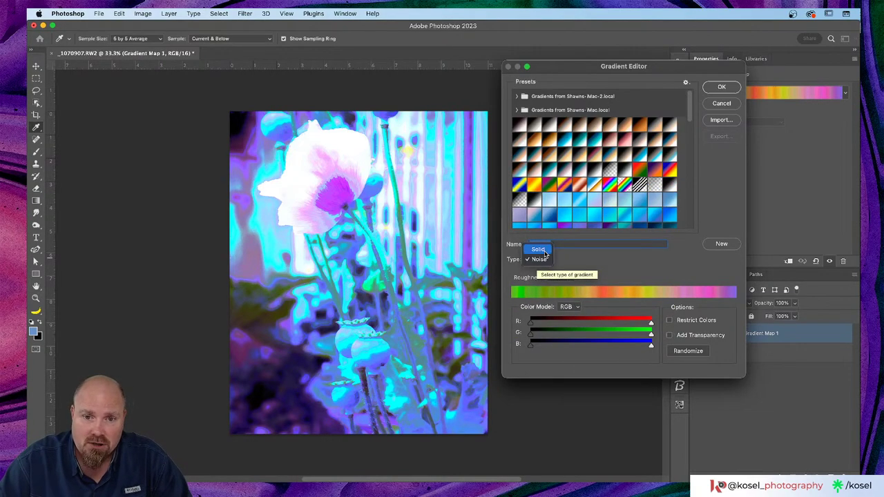
click(543, 251)
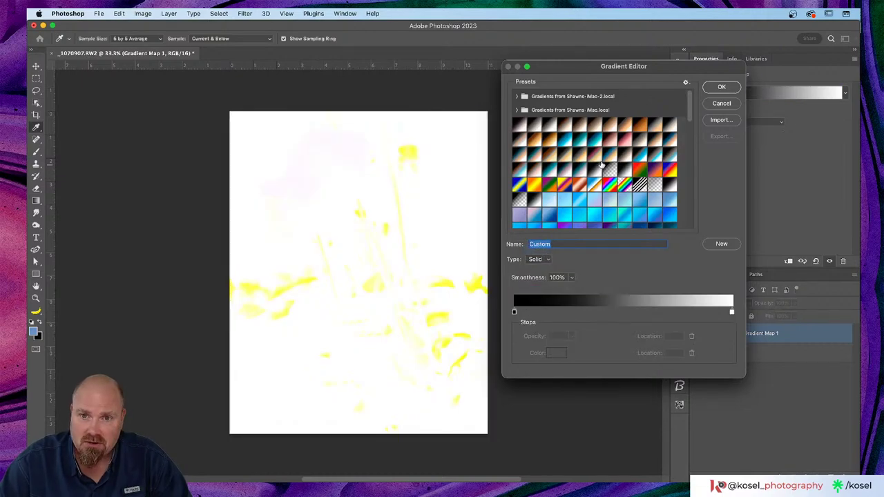
click(588, 158)
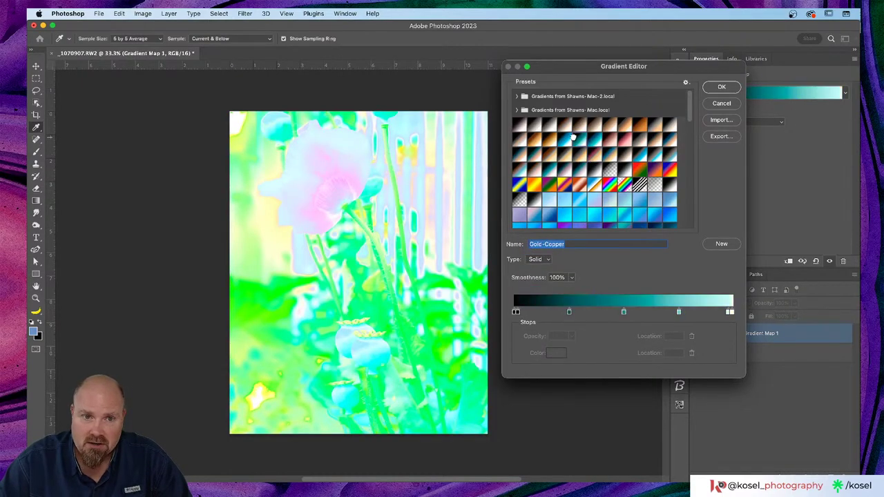
click(573, 137)
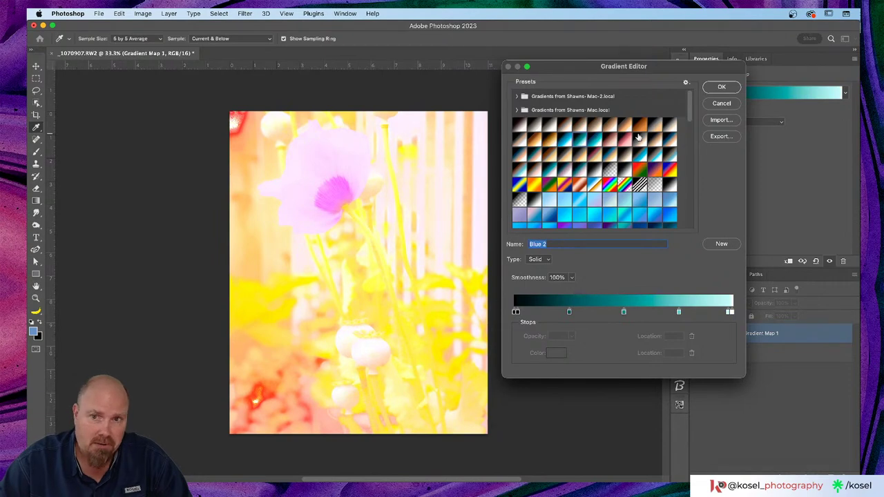
click(640, 137)
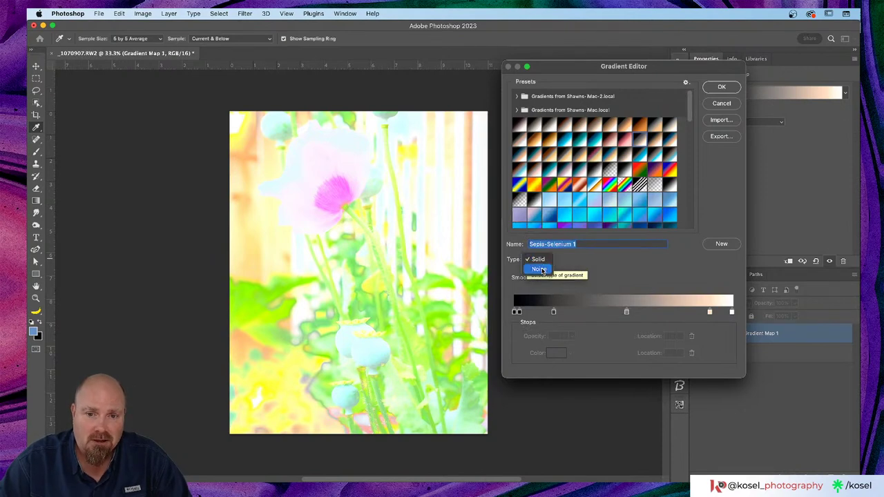
- Change the gradient type to Noise, randomize it repeatedly until it is a mostly green gradient with a blue band, and accept it
click(550, 268)
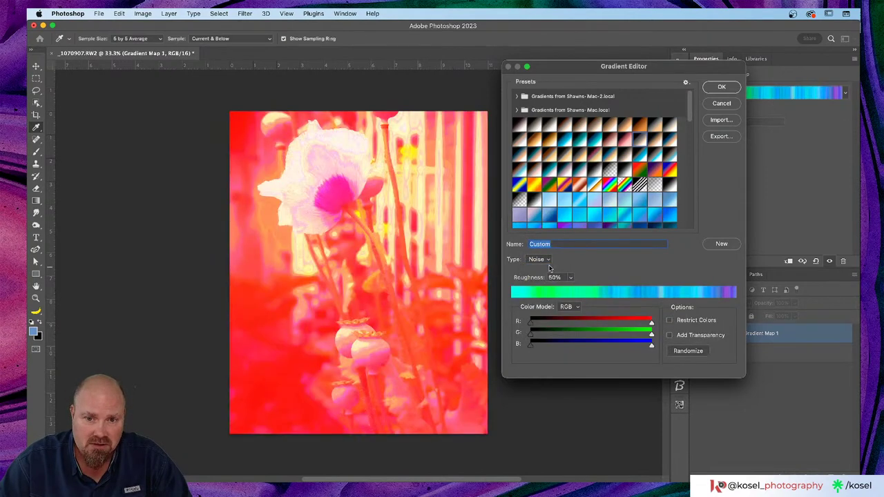
click(688, 351)
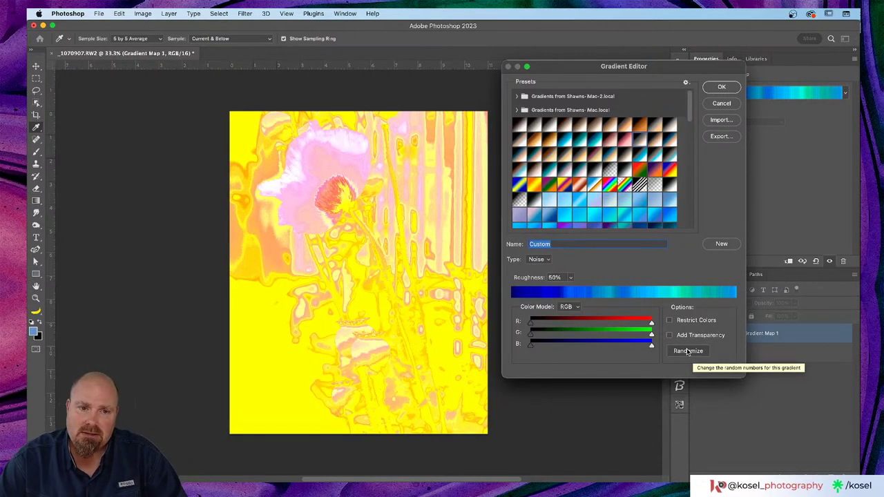
click(688, 351)
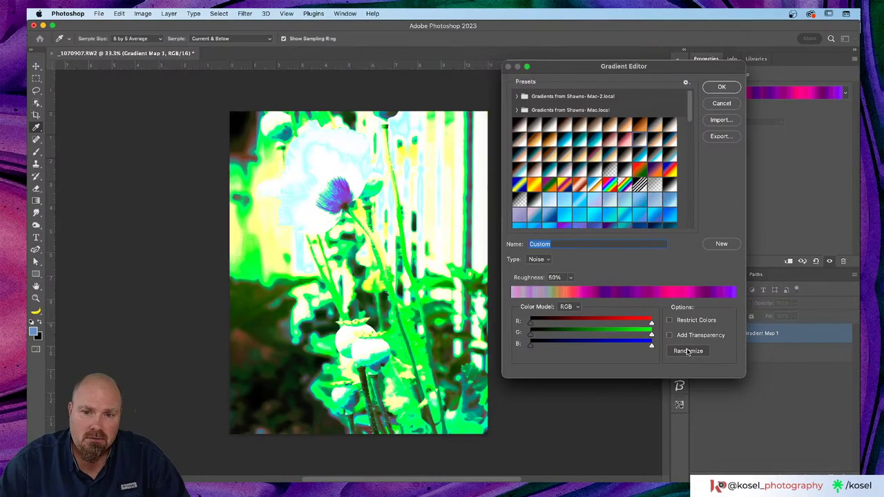
click(688, 351)
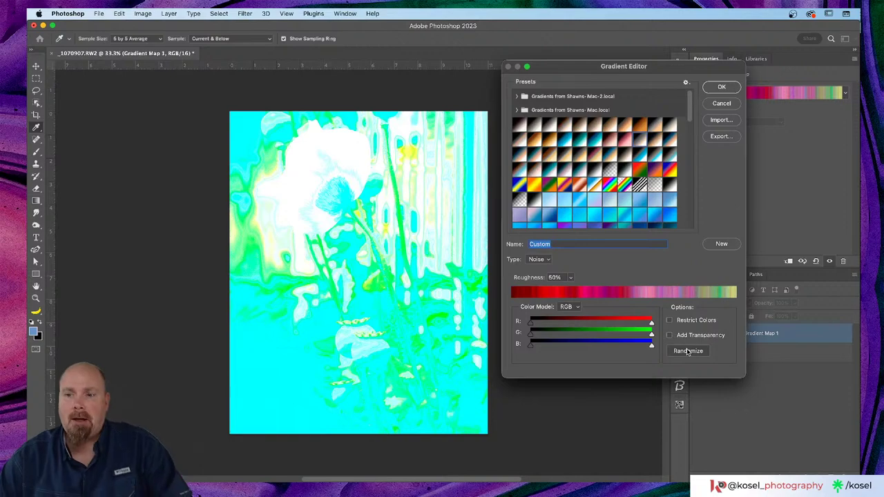
click(688, 351)
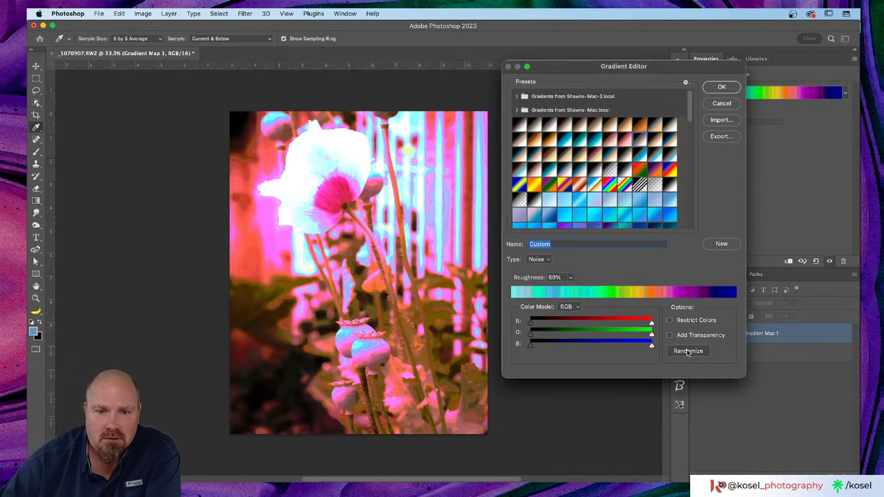
click(688, 351)
click(688, 351)
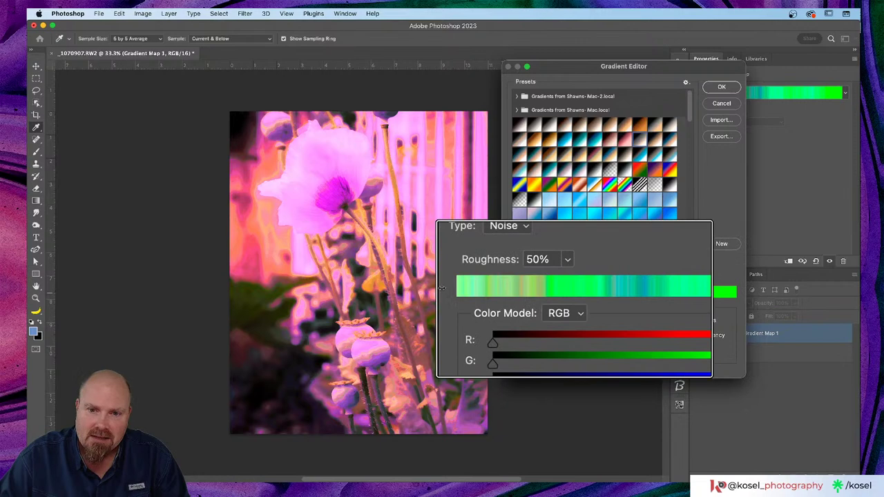
click(713, 87)
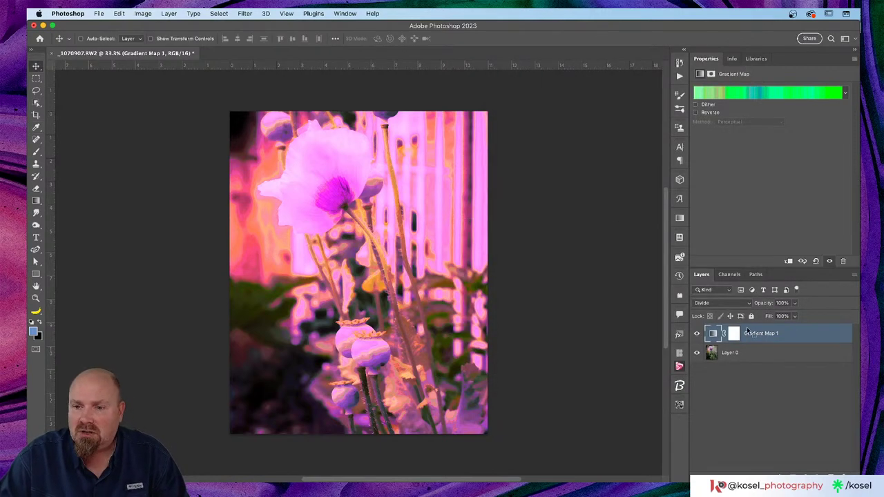
- Try the Normal blend mode on the Gradient Map 1 layer and finally set it to Exclusion
click(722, 303)
click(735, 88)
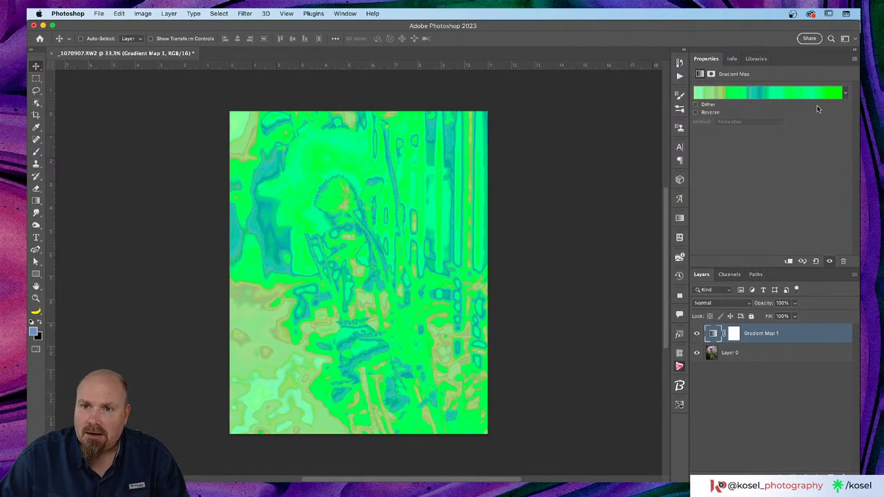
click(708, 304)
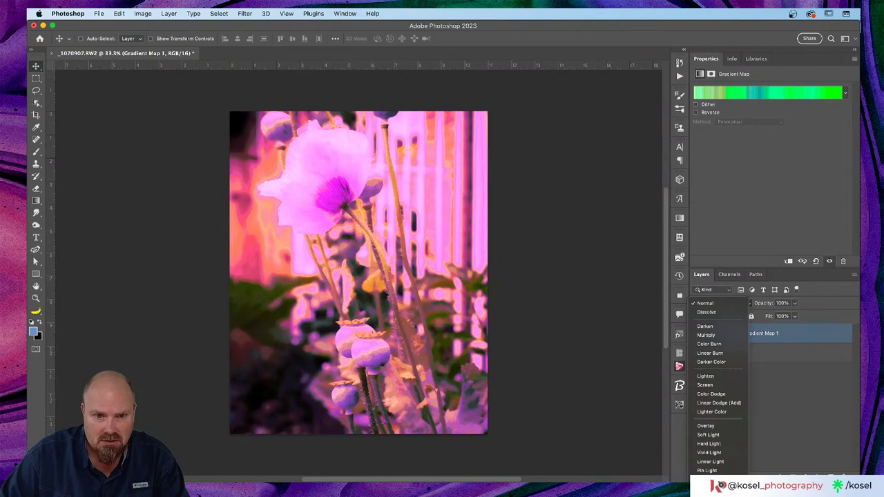
click(708, 487)
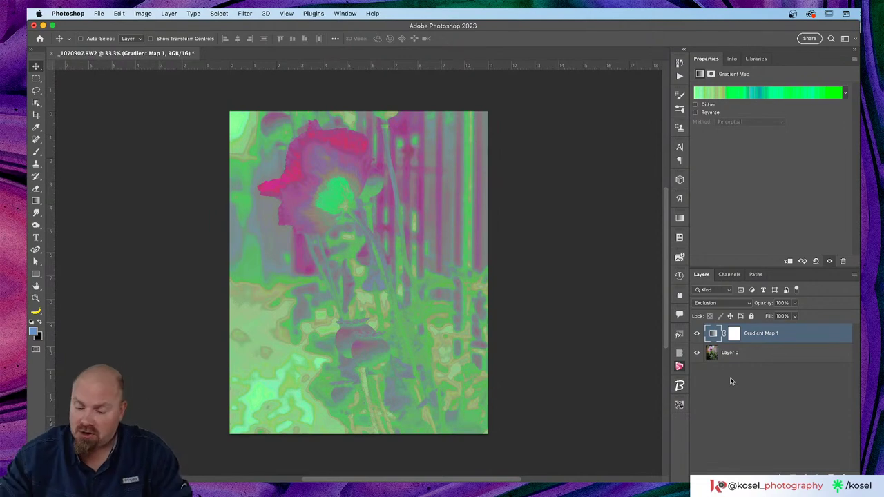
- Check the Preset Syncing option in the General preferences and close the preferences without altering it
click(68, 13)
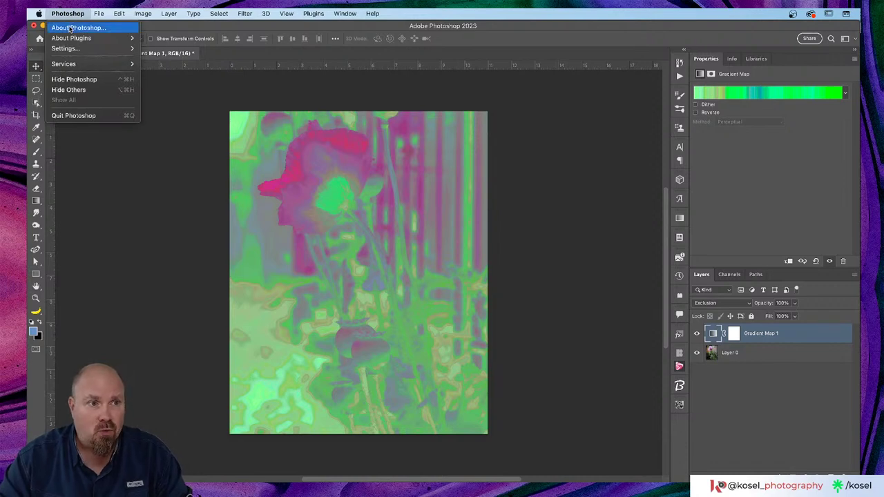
mouse_move(67, 65)
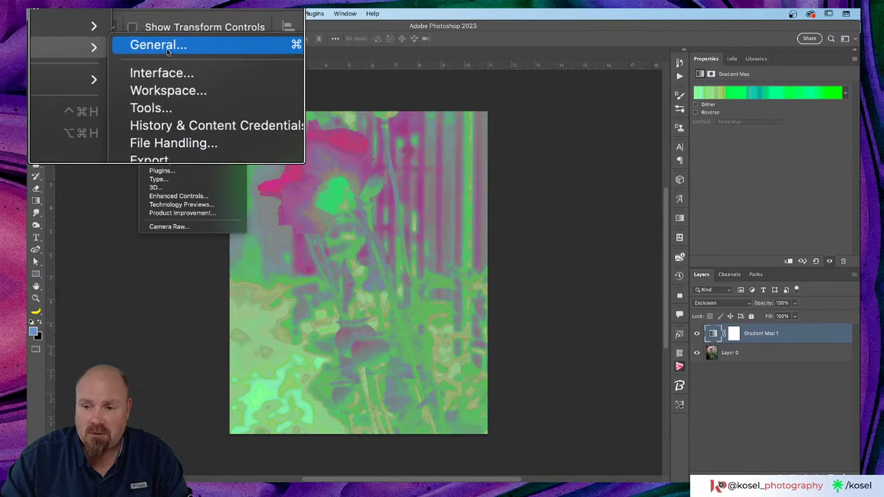
click(164, 48)
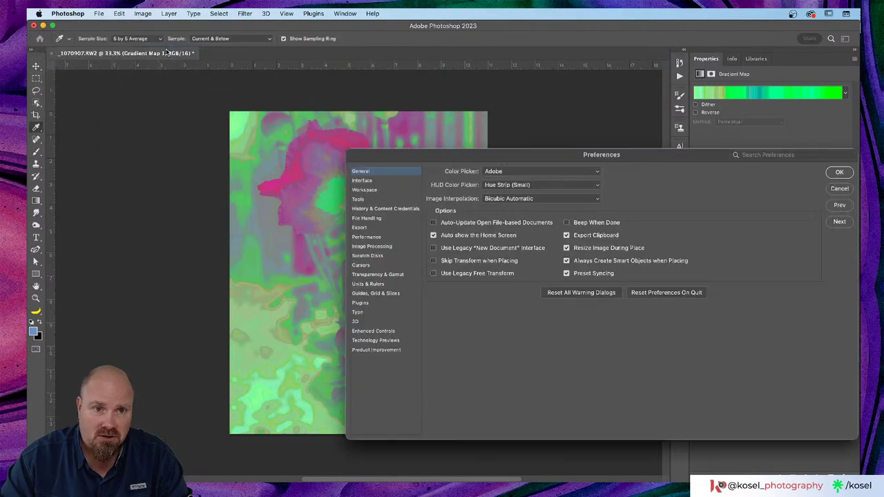
drag(658, 155, 491, 118)
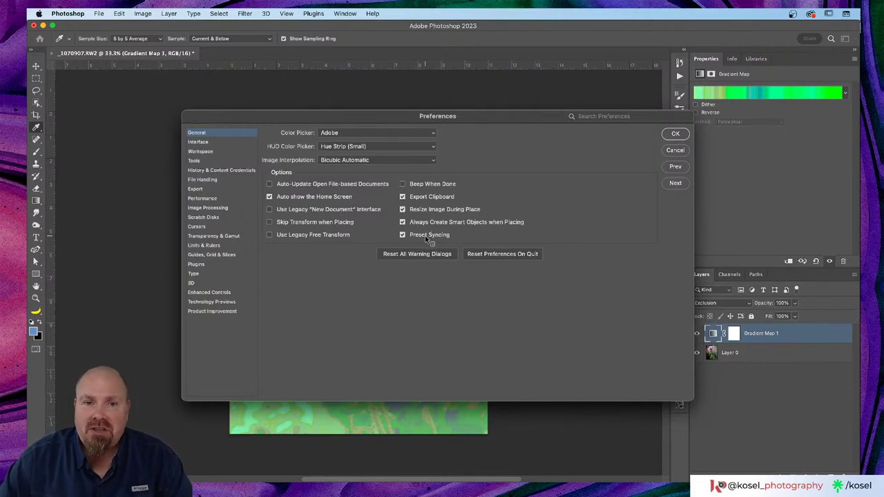
mouse_move(424, 236)
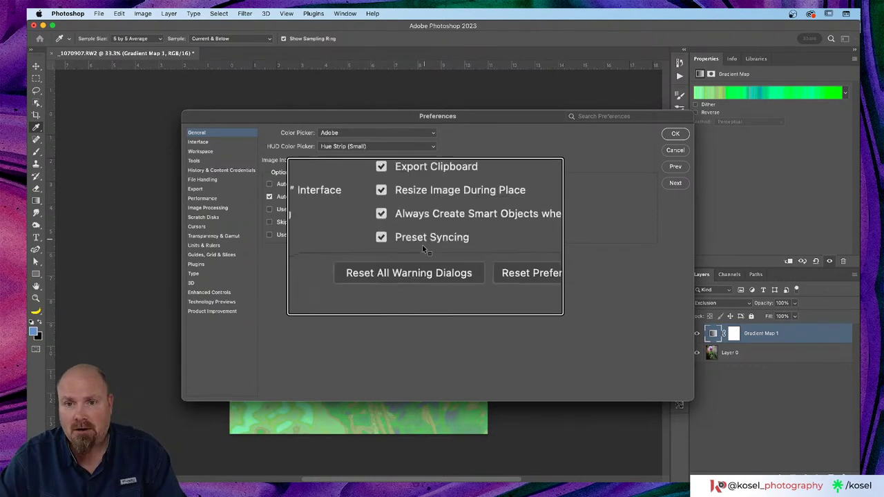
click(675, 134)
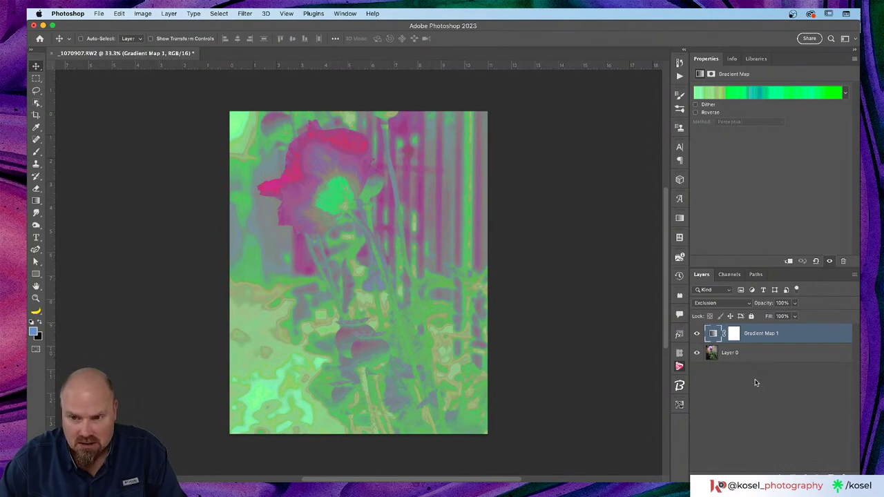
- Add a new layer above Gradient Map 1, fill it with the blue foreground color, preview its blend modes, and hide it
click(796, 353)
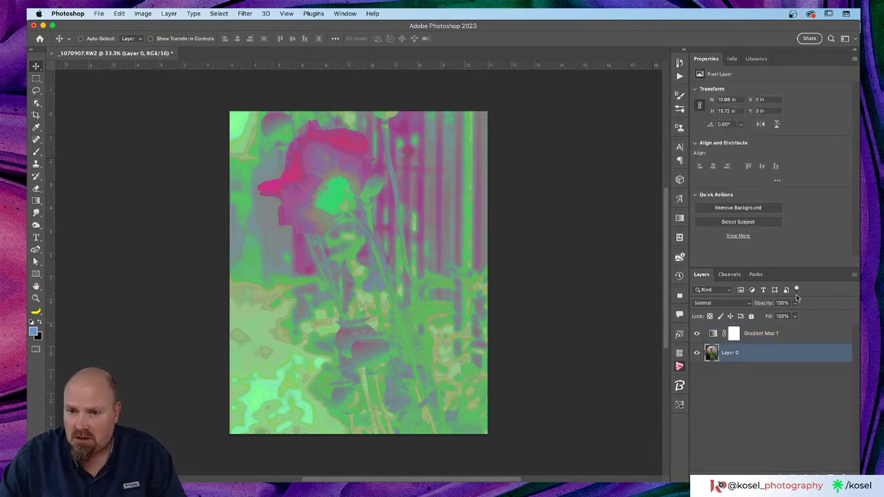
click(802, 333)
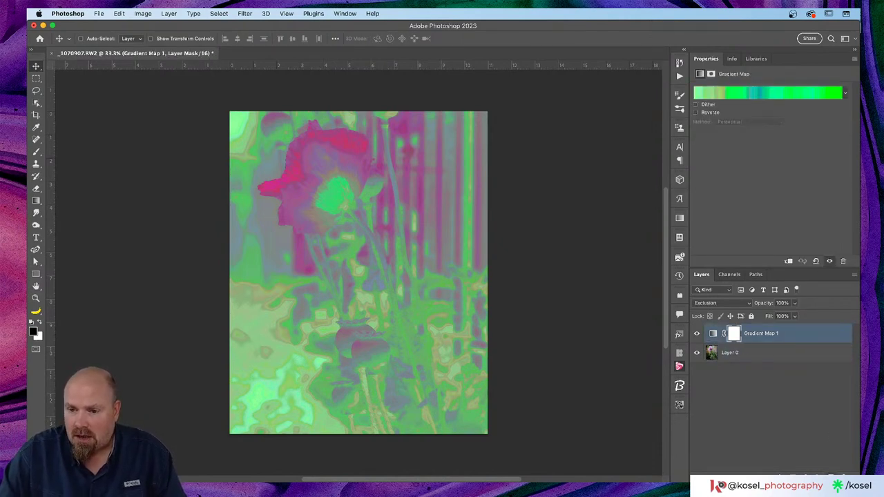
key(super+shift+alt+n)
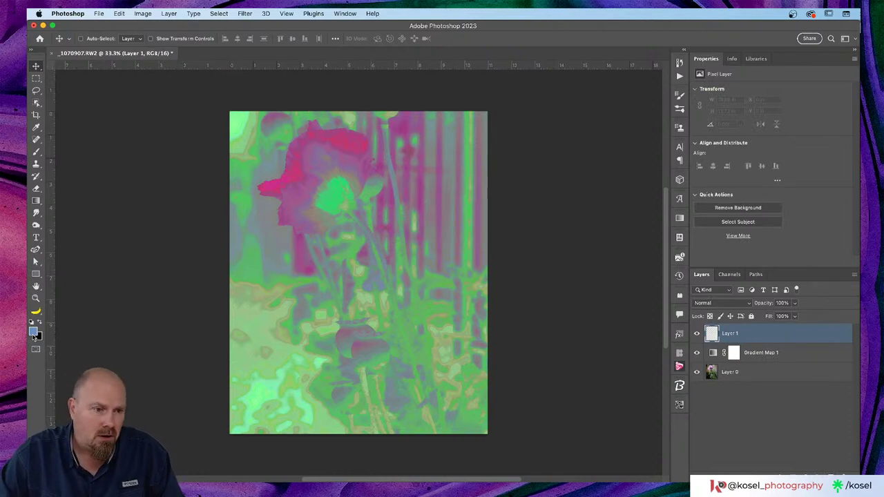
key(alt+BackSpace)
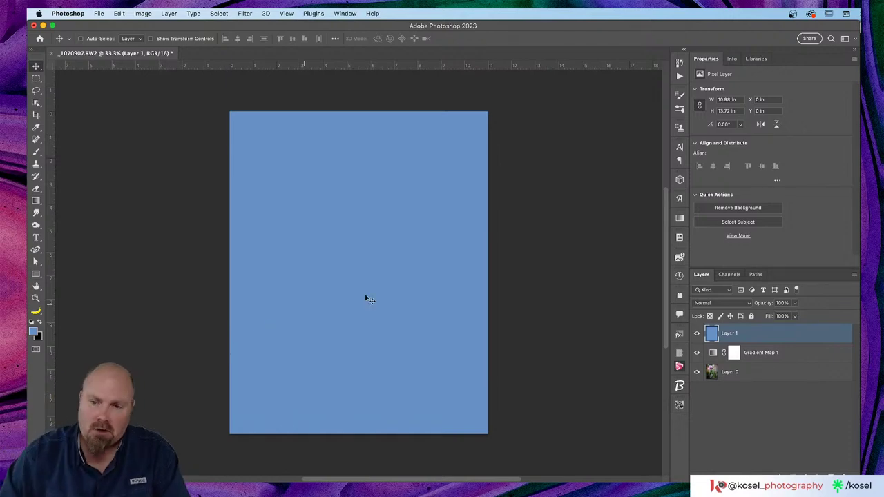
click(742, 307)
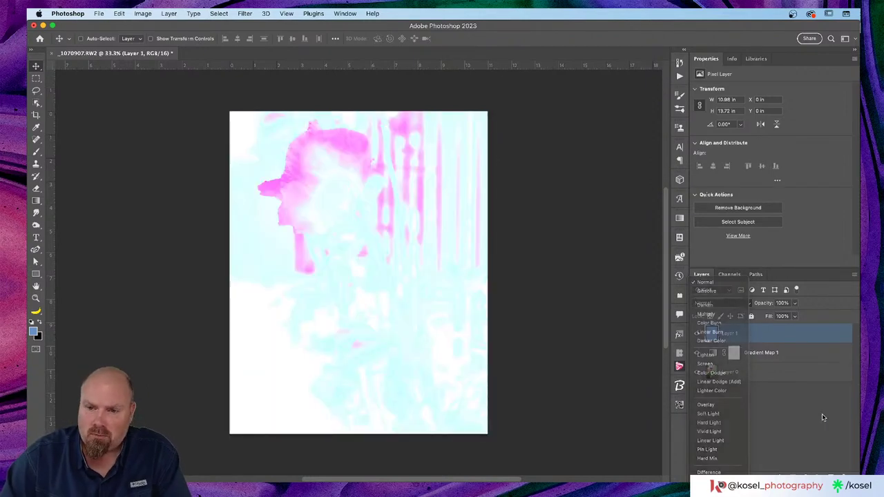
click(644, 277)
click(698, 334)
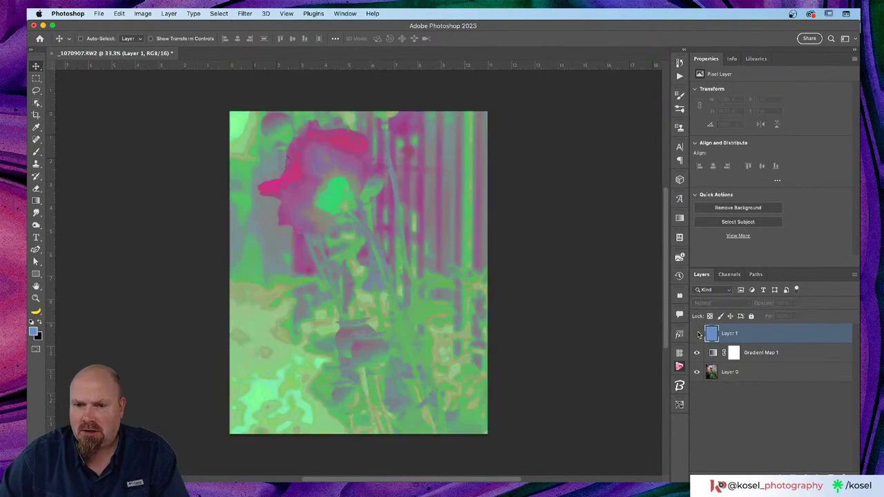
- Stamp the visible image into a new merged layer directly above Gradient Map 1
click(773, 355)
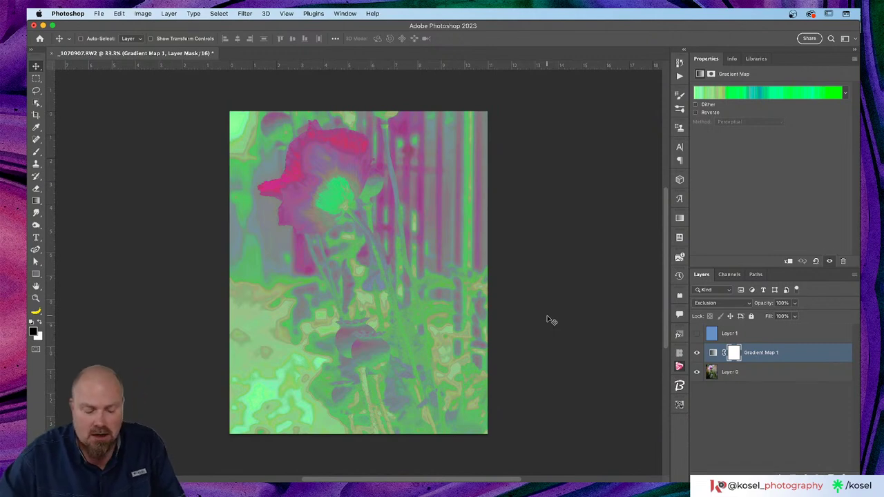
key(super)
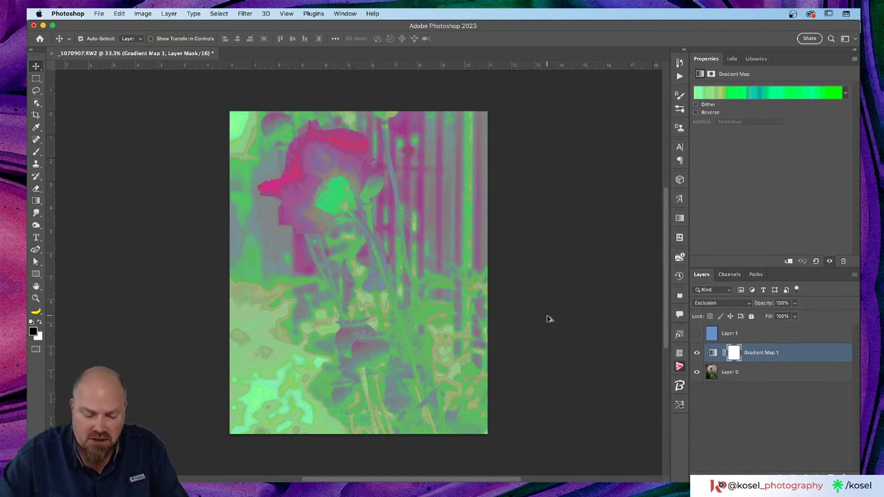
key(super+alt+shift+e)
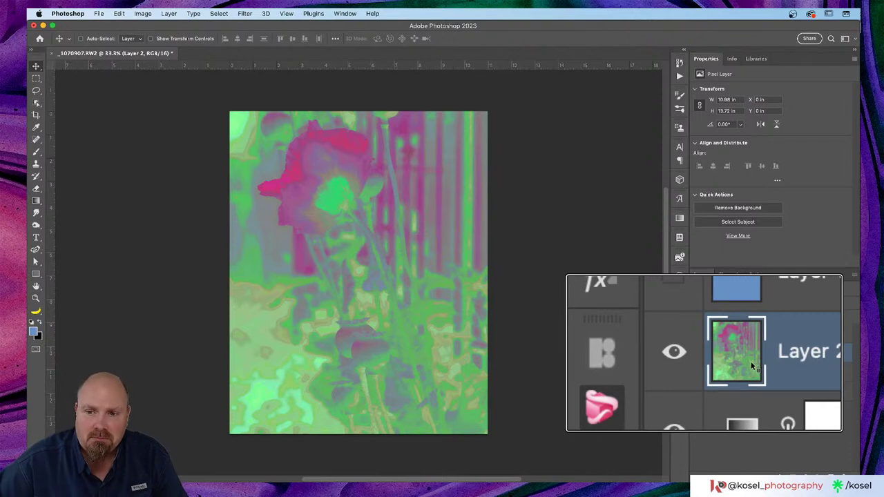
- Toggle the stamped layer, gradient map and original photo to compare them, leaving only the stamped Layer 2 visible
click(696, 352)
click(697, 372)
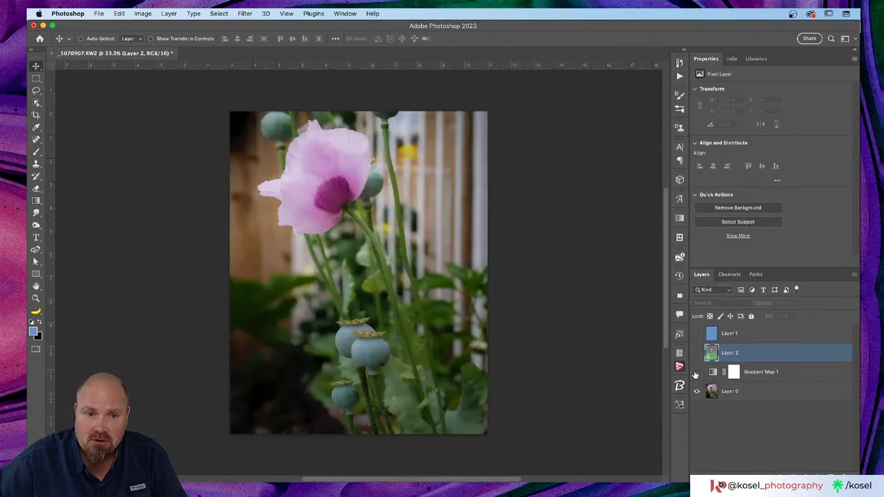
click(696, 372)
click(697, 392)
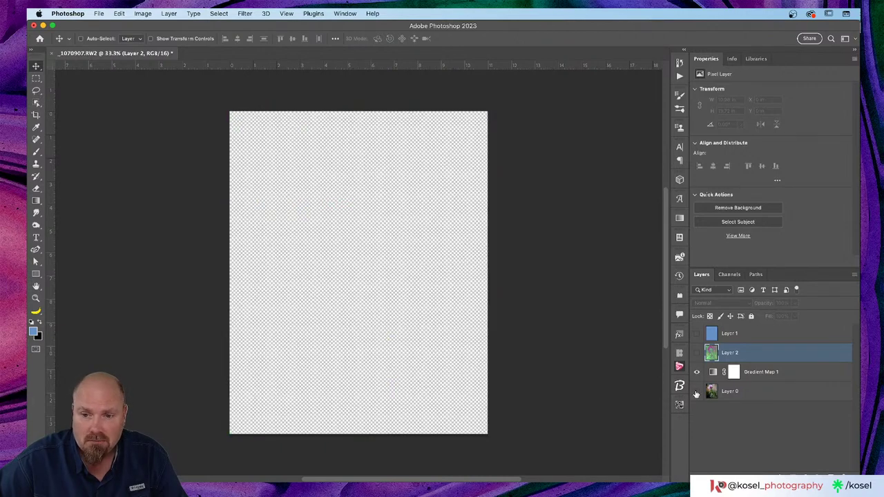
click(697, 392)
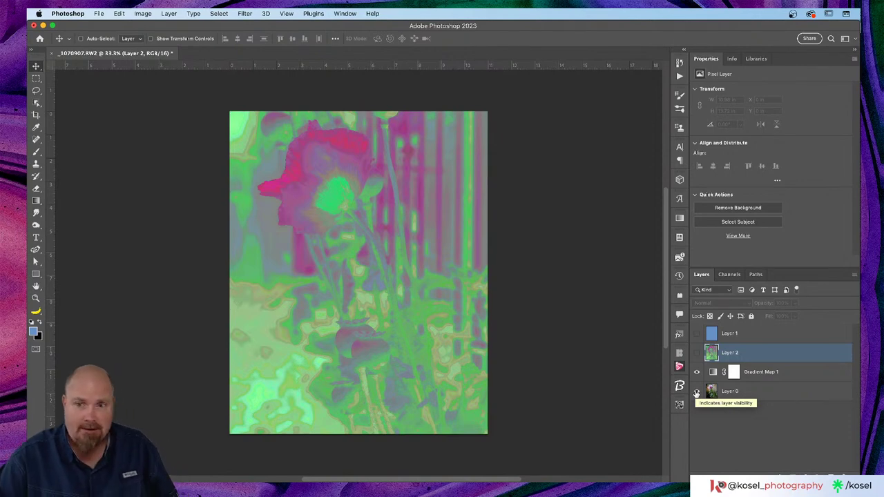
click(697, 372)
click(697, 352)
click(696, 391)
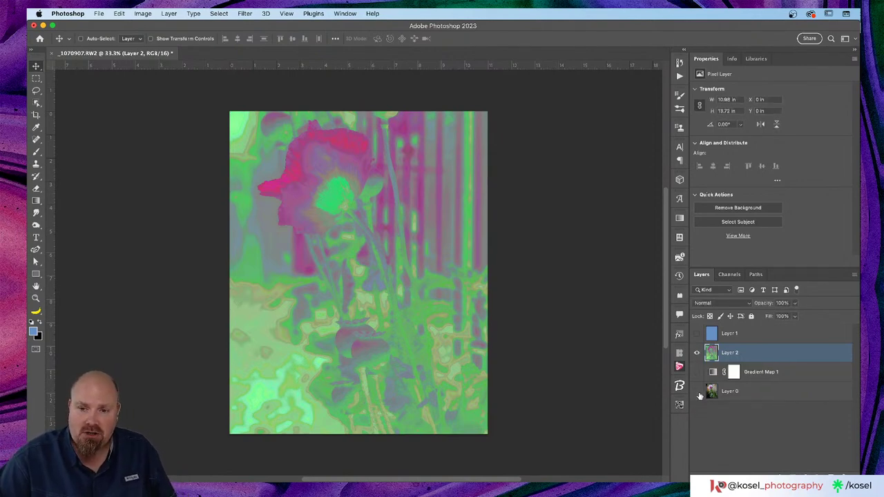
click(696, 352)
click(696, 352)
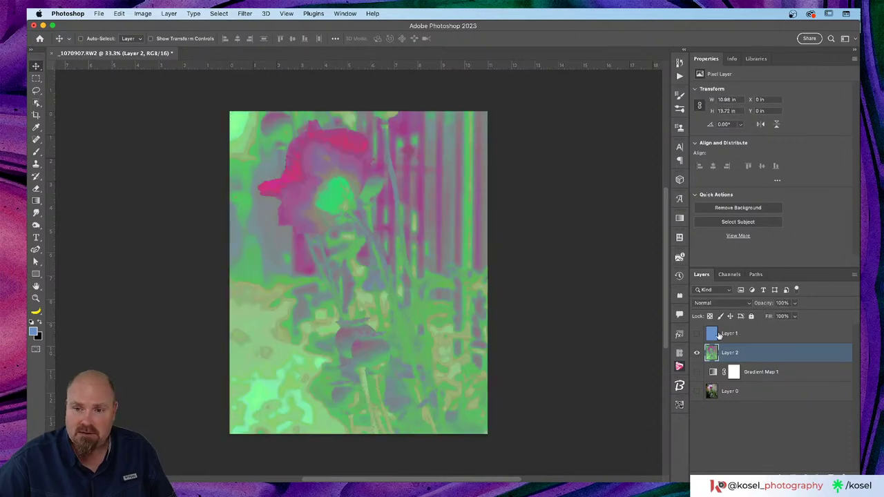
- Check the blue-filled Layer 1 by toggling its visibility, and delete it
click(719, 335)
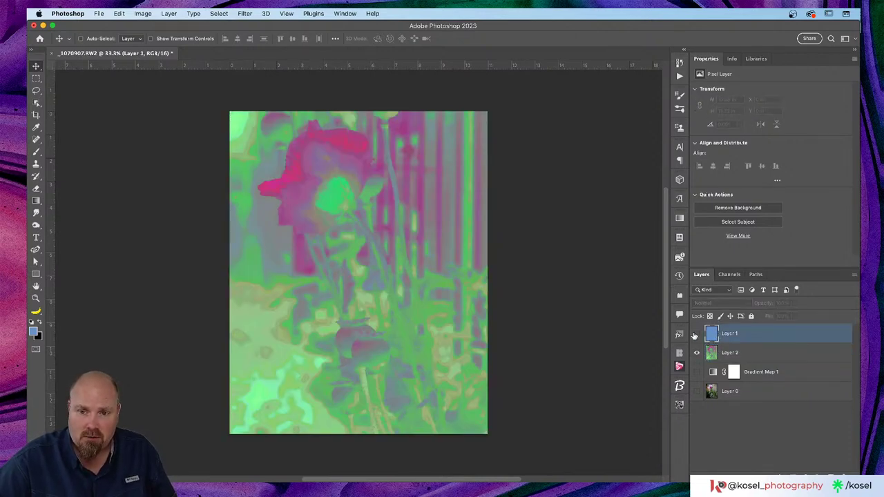
click(697, 333)
click(697, 333)
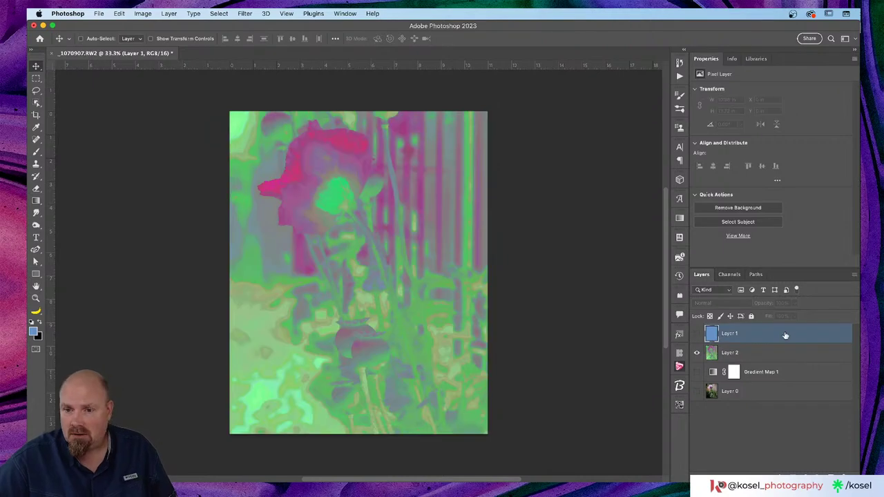
click(844, 474)
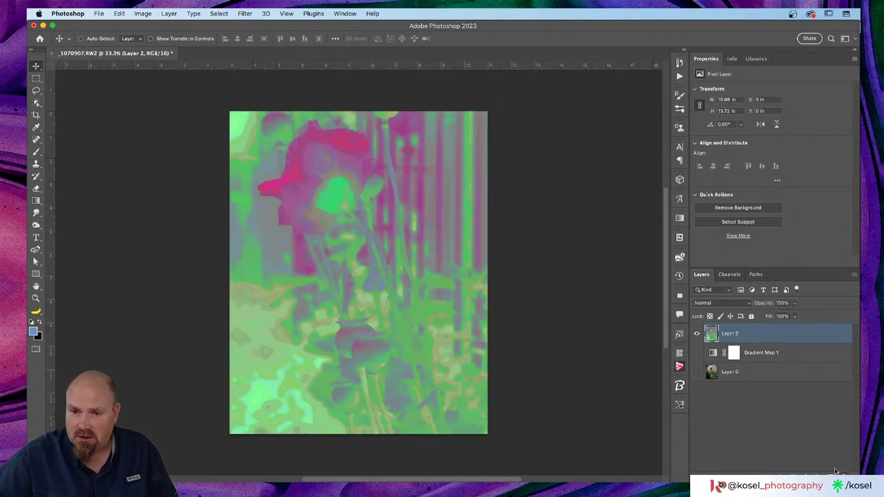
- Convert the stamped Layer 2 to a Smart Object and open it in the Camera Raw Filter
right_click(754, 334)
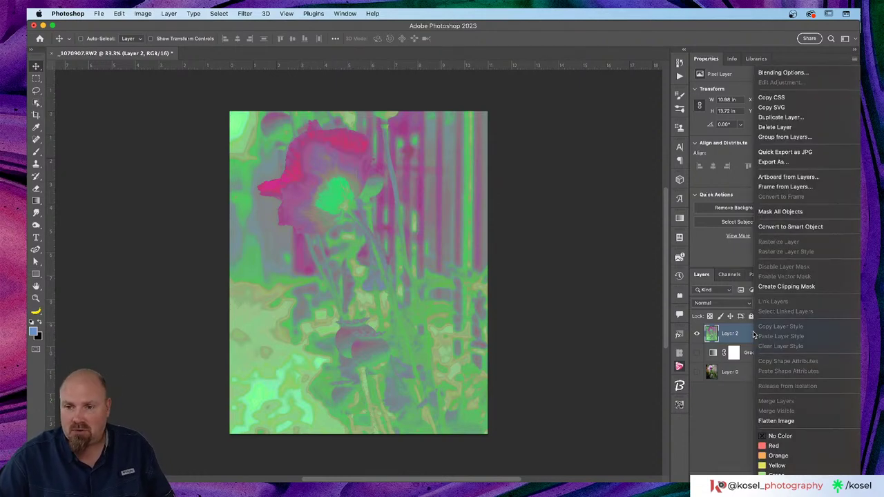
click(775, 228)
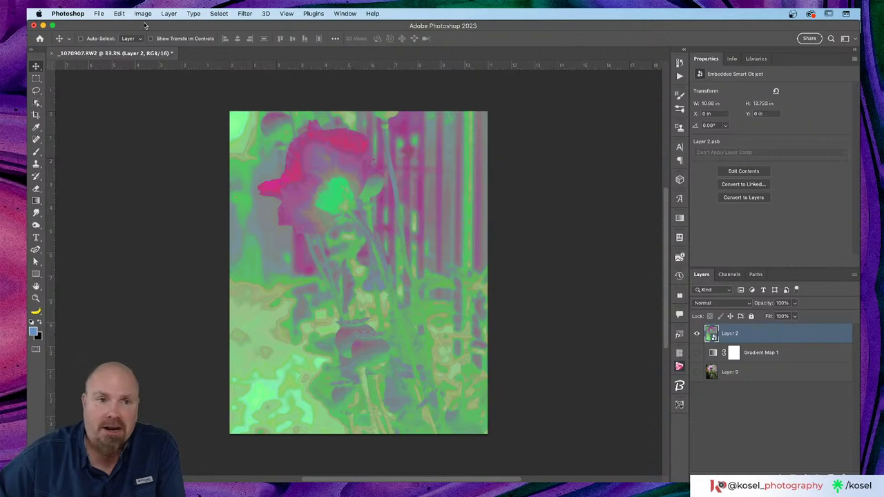
click(245, 13)
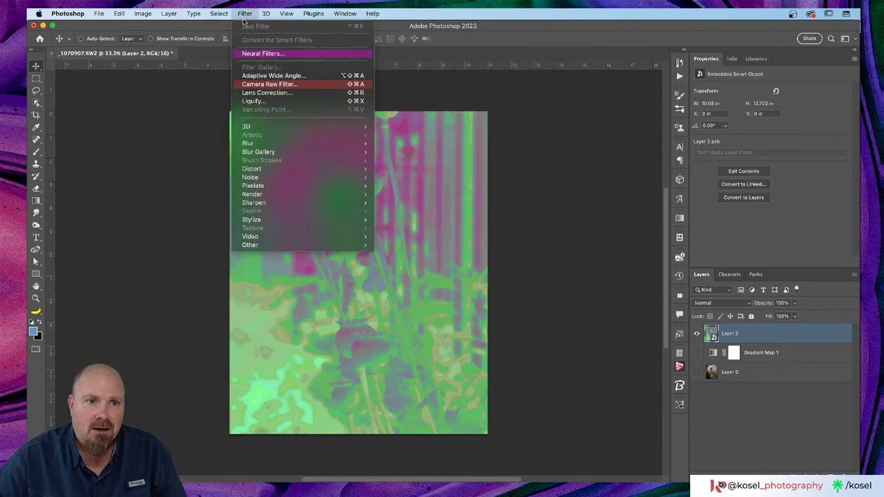
click(279, 85)
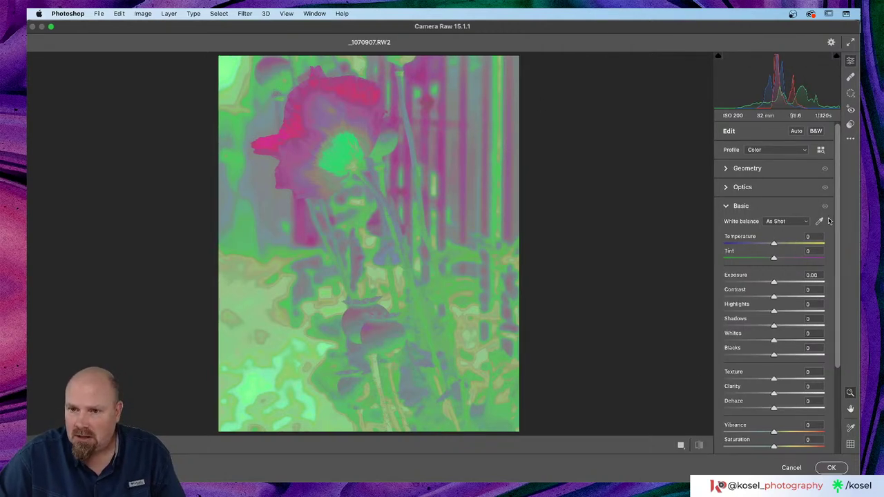
- Collapse the Basic adjustments and view the User Presets available in Camera Raw
click(730, 207)
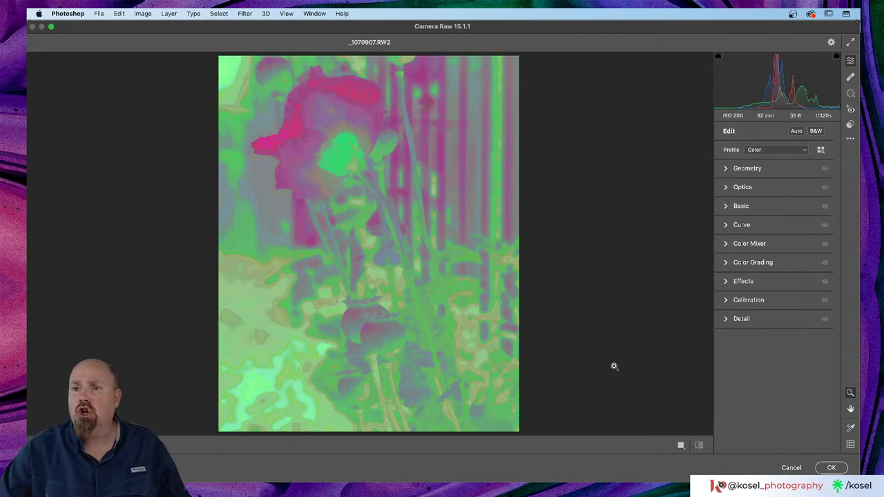
click(851, 140)
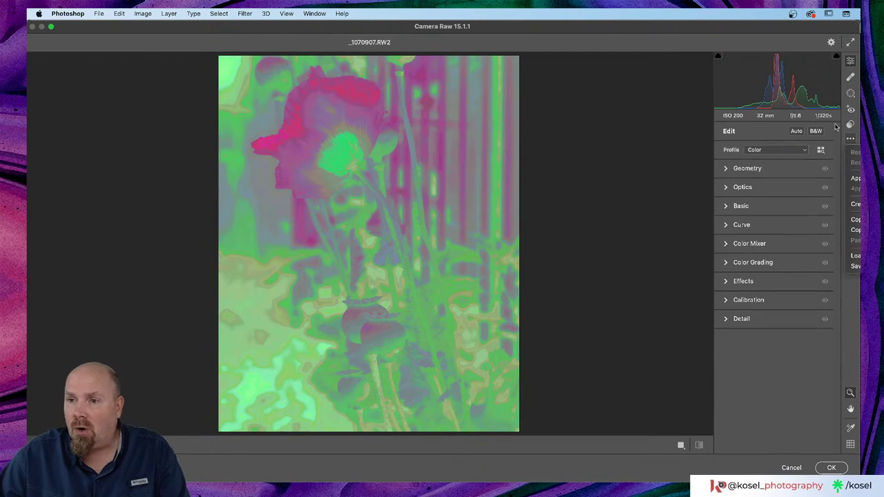
click(772, 396)
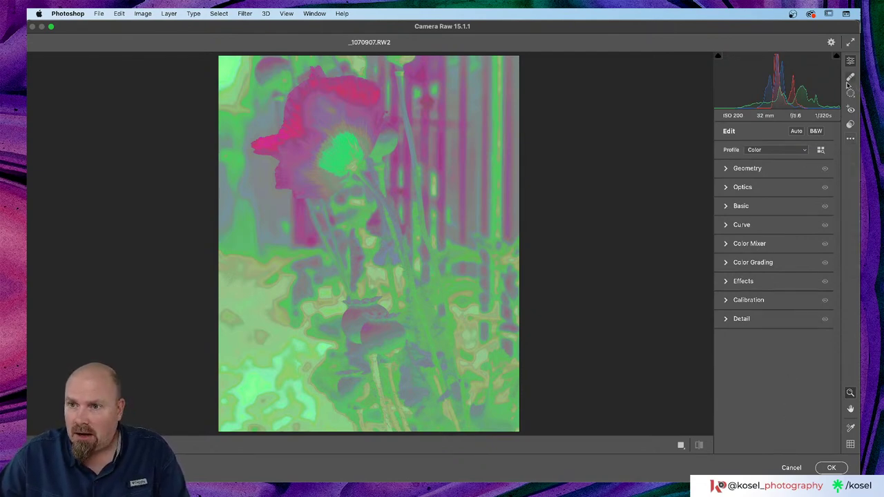
click(850, 125)
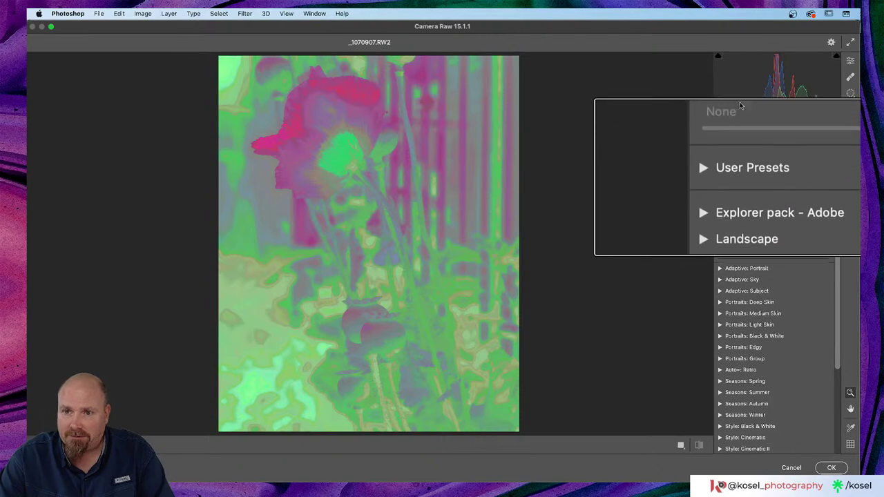
click(722, 174)
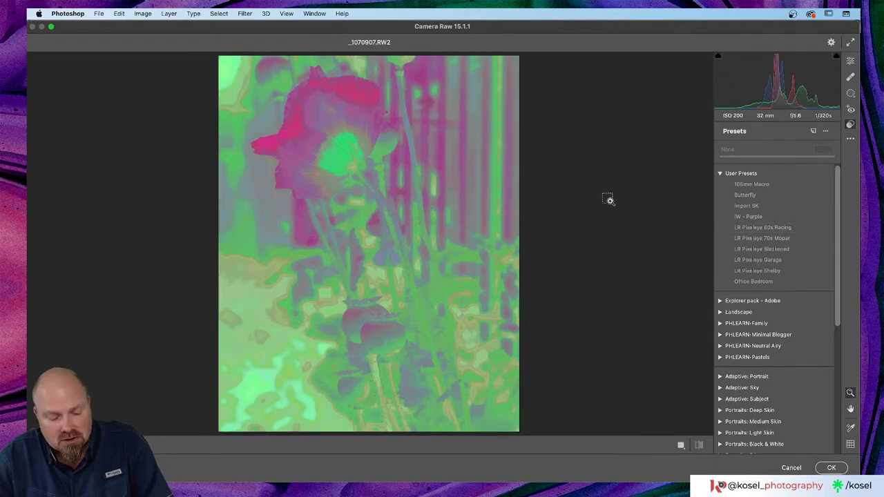
- Switch to Lightroom Classic, open the first arched corridor photo for developing, and preview the Butterfly user preset on it
key(super+Tab)
key(super+Tab)
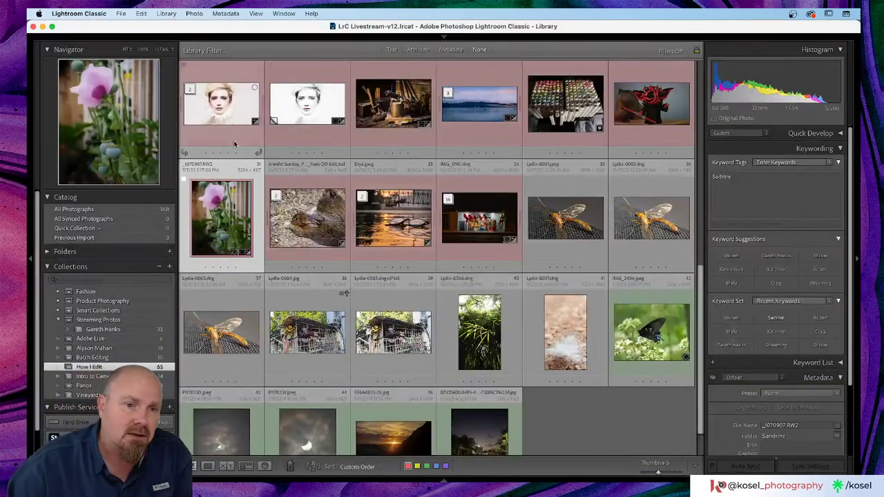
scroll(388, 163, up, 1)
scroll(388, 162, up, 5)
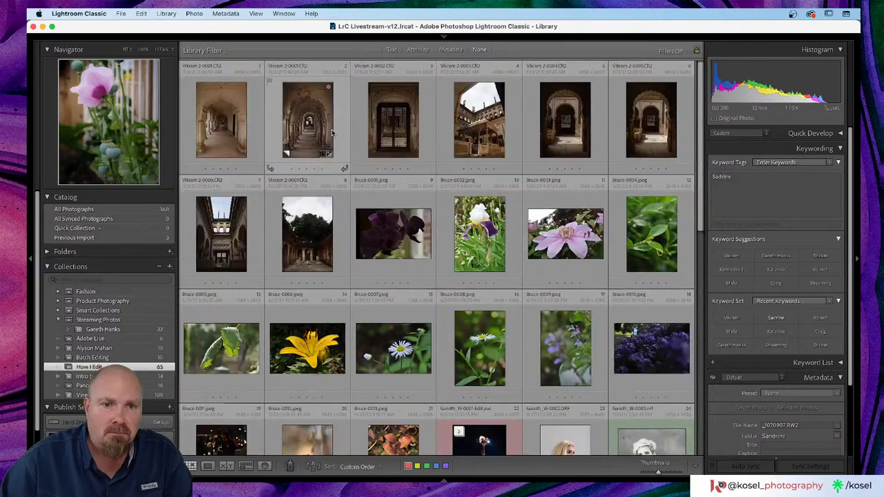
double_click(234, 135)
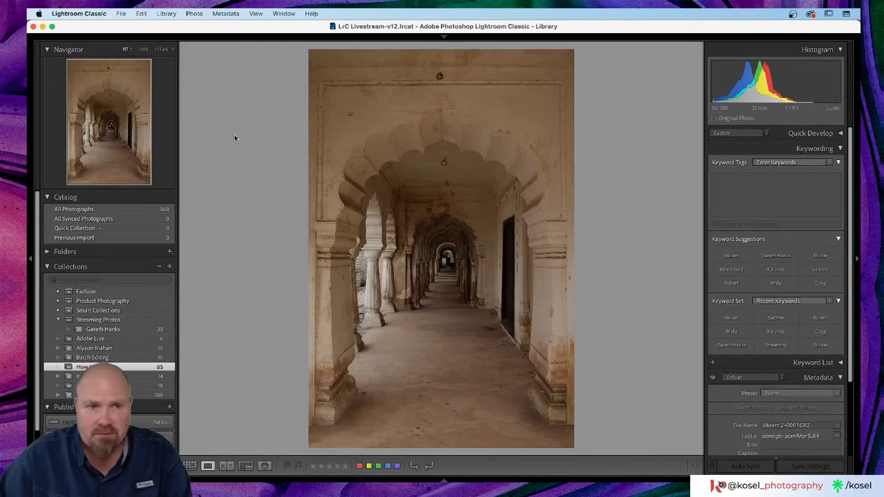
key(d)
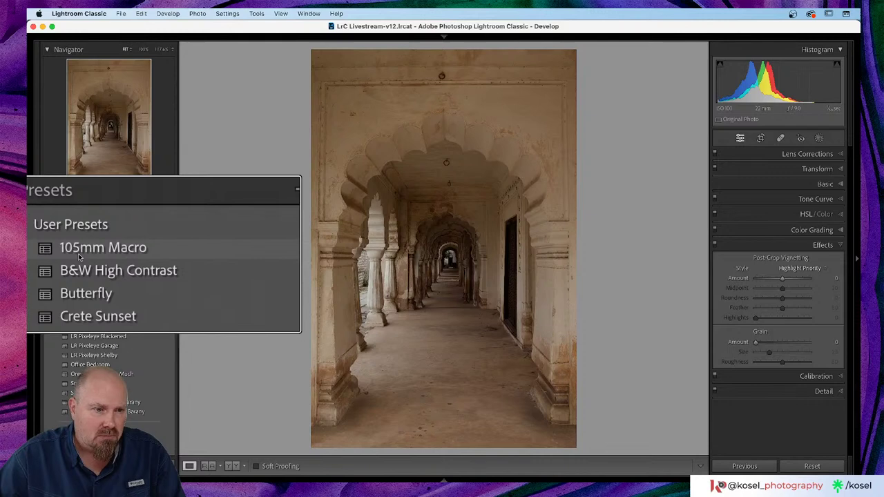
click(87, 294)
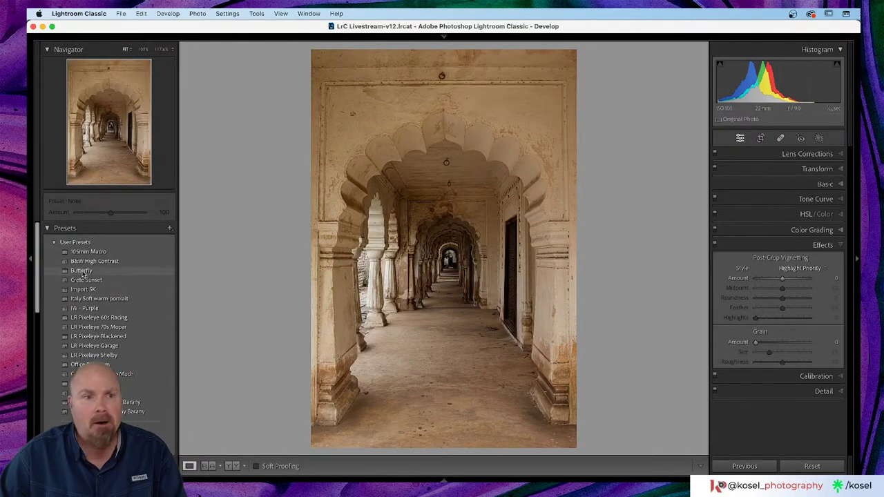
- Switch to Photoshop and apply the LR Pixeleye Shelby preset to the flower image in Camera Raw, raising its amount slightly
key(super+Tab)
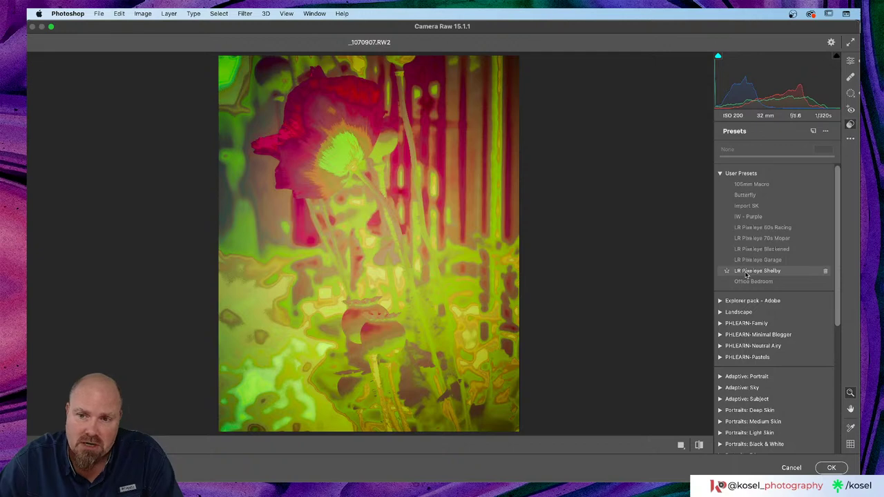
click(746, 274)
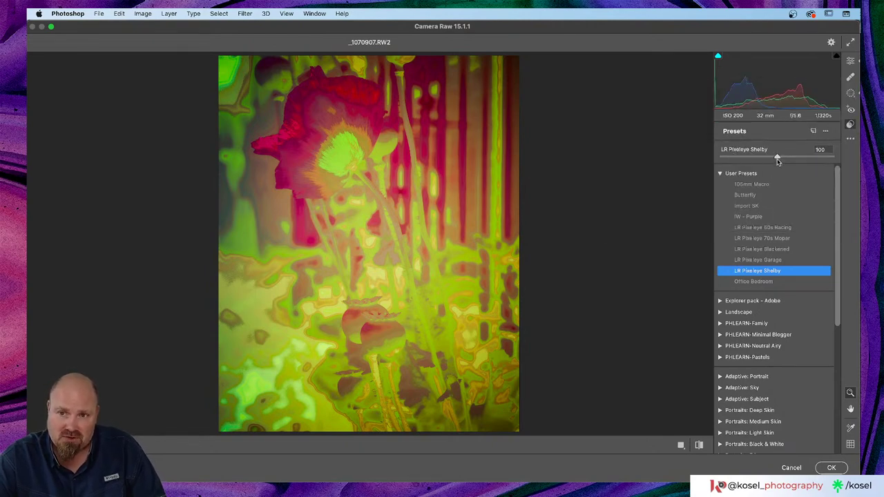
mouse_move(778, 158)
mouse_down()
mouse_move(744, 159)
mouse_move(800, 158)
mouse_move(785, 159)
mouse_up()
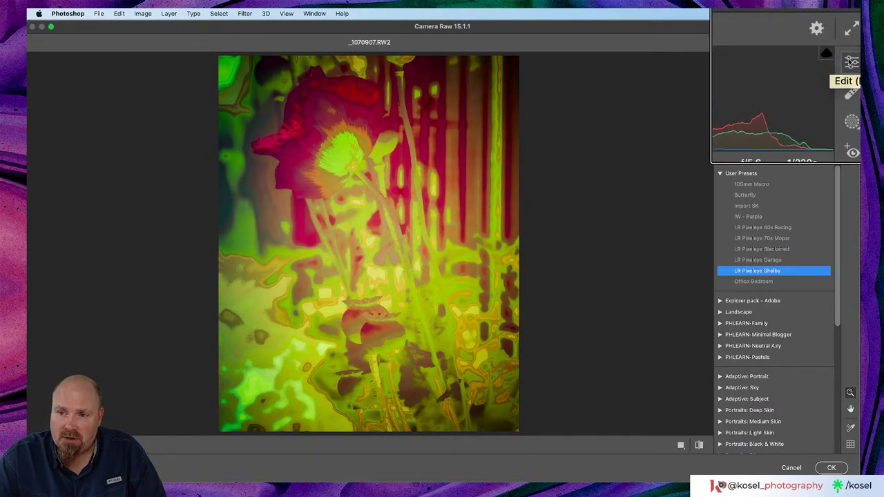
- Review the preset's Basic adjustments in the Camera Raw edit settings and apply the filter to the layer
click(850, 61)
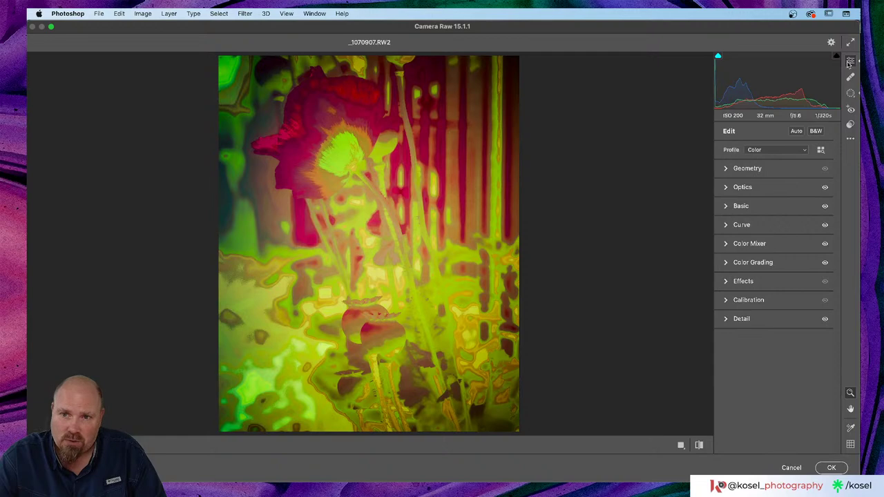
click(726, 207)
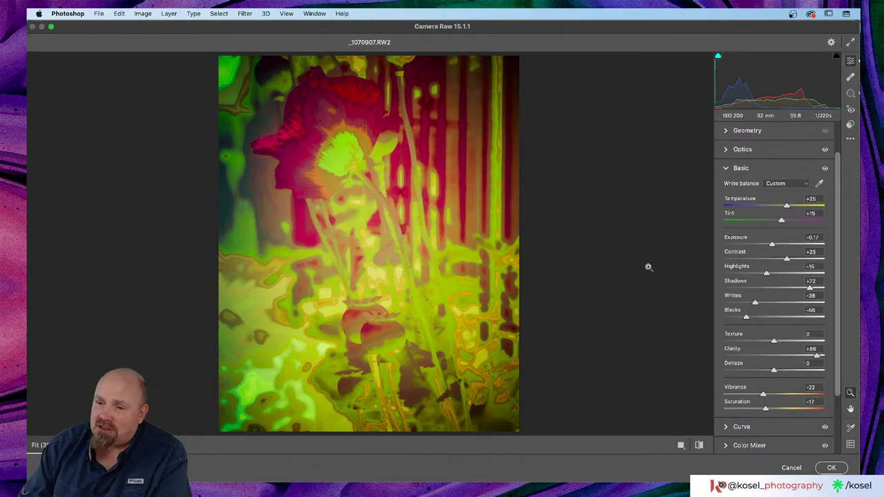
click(832, 468)
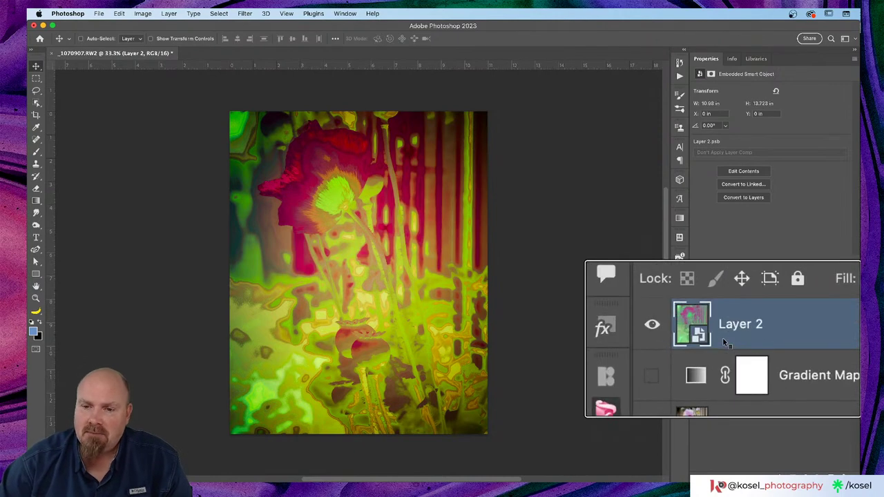
- Expand Layer 2's smart filters and toggle the Camera Raw Filter off and on to compare the image
click(850, 334)
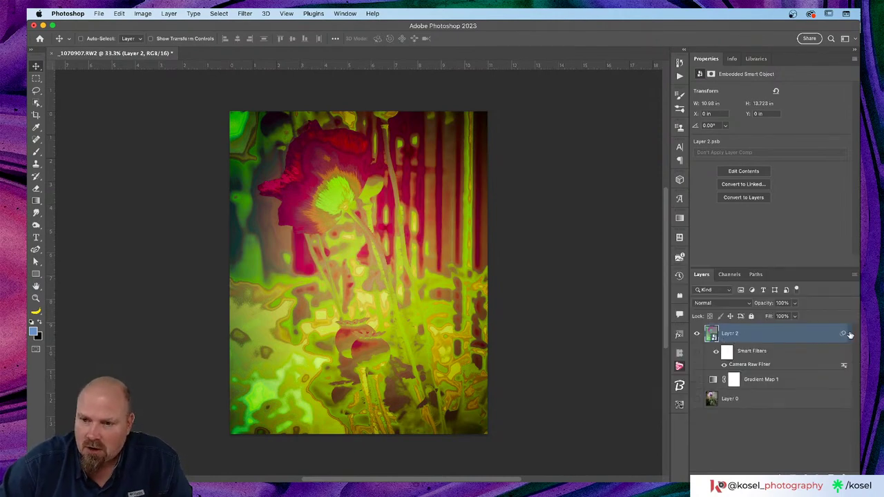
click(725, 367)
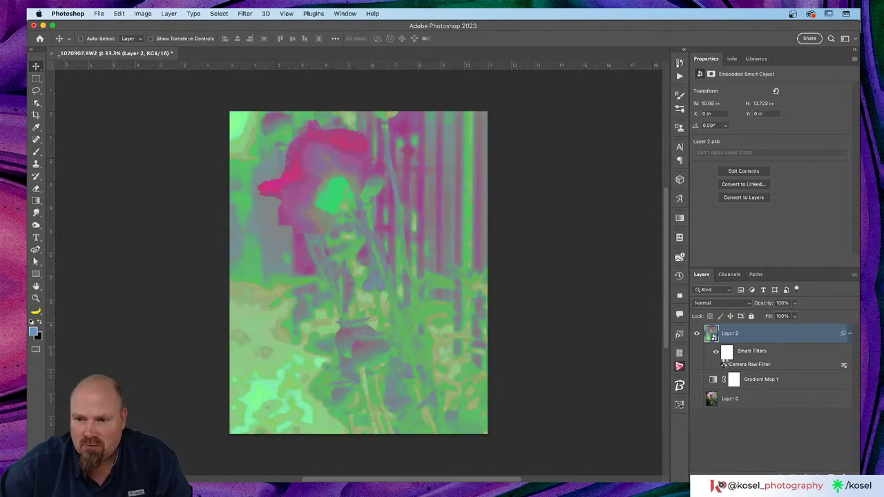
click(724, 365)
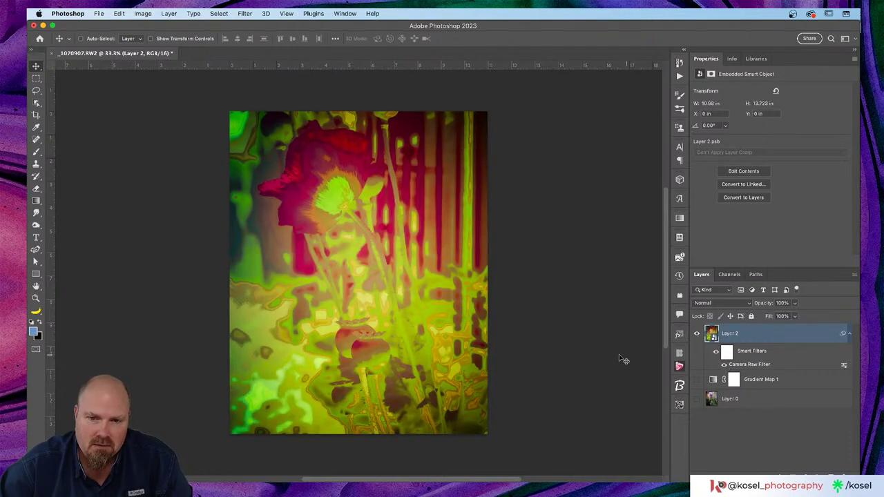
- Target Layer 2's smart filter mask and set up a soft round Brush with black at 1000 px
click(727, 351)
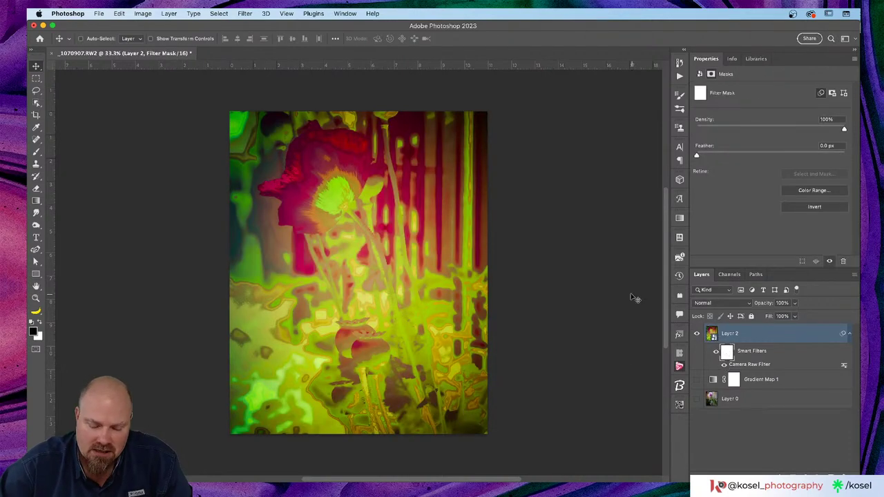
key(b)
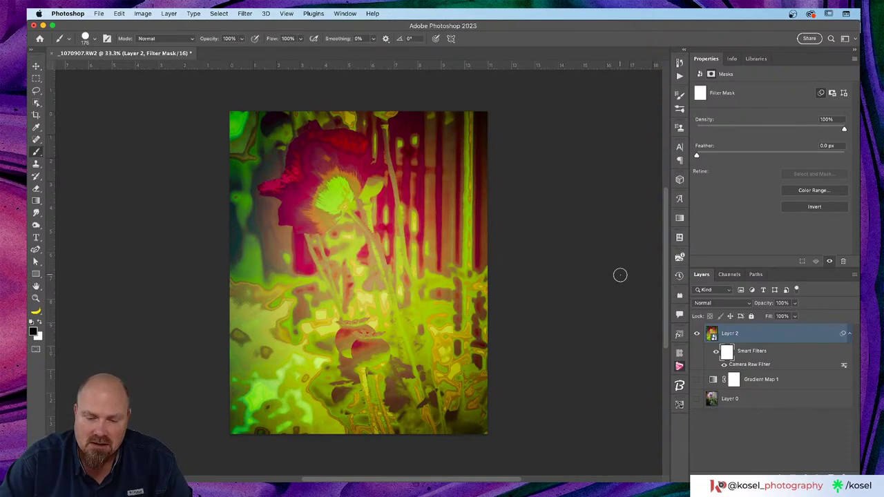
key(bracketright)
key(bracketright)
key(bracketright)
key(bracketright)
key(bracketright)
key(bracketright)
key(bracketright)
key(bracketright)
key(bracketright)
key(bracketright)
key(x)
key(x)
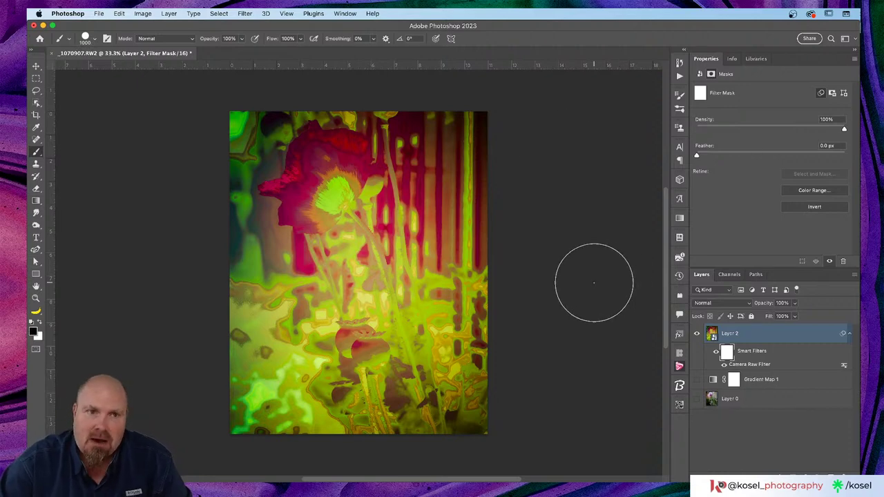
click(91, 39)
click(114, 159)
key(Return)
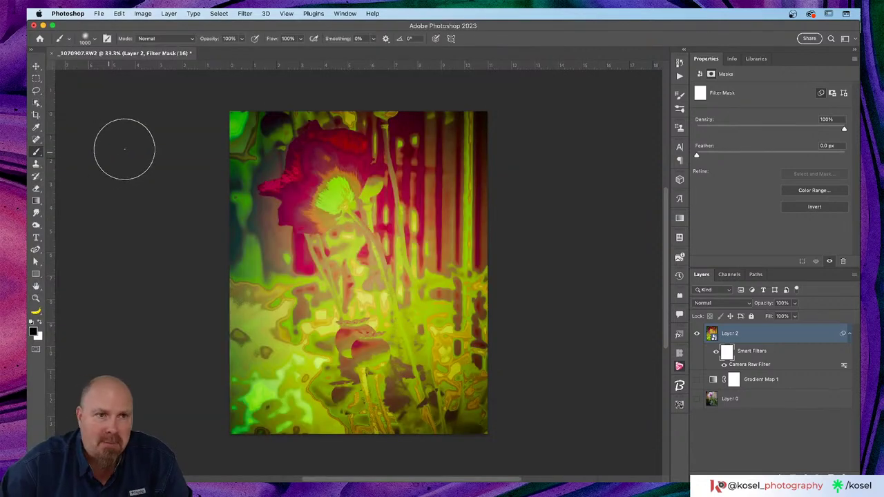
- Set the brush mode to Dissolve and its size to 1400 px, and paint a black diagonal stroke across the filter mask from upper right to lower left
click(190, 40)
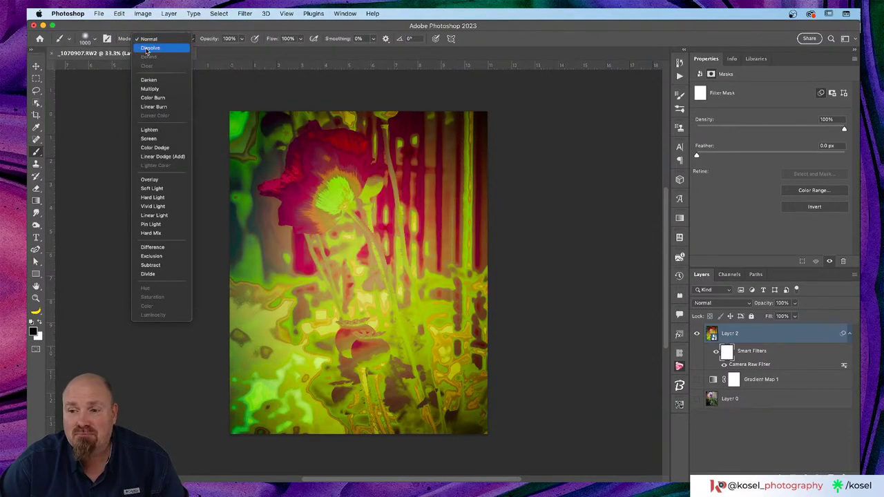
click(146, 49)
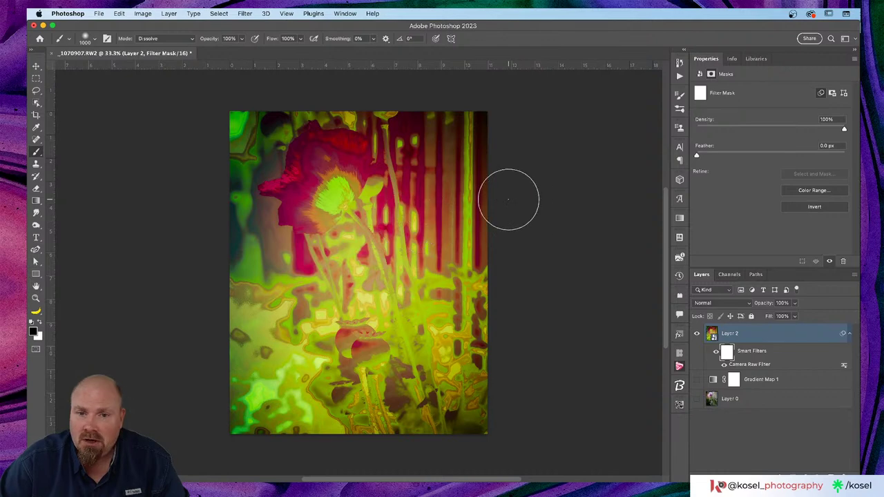
key(bracketright)
key(bracketright)
key(bracketright)
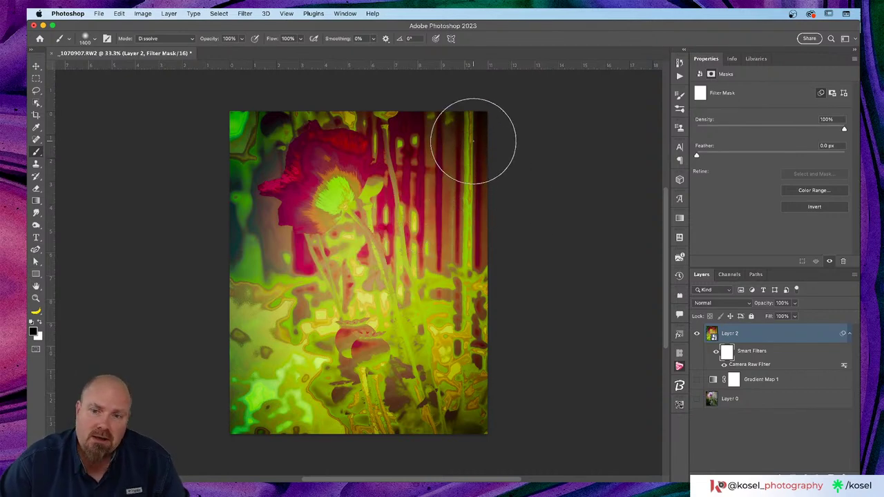
mouse_move(477, 135)
mouse_down()
mouse_move(324, 261)
mouse_move(185, 352)
mouse_up()
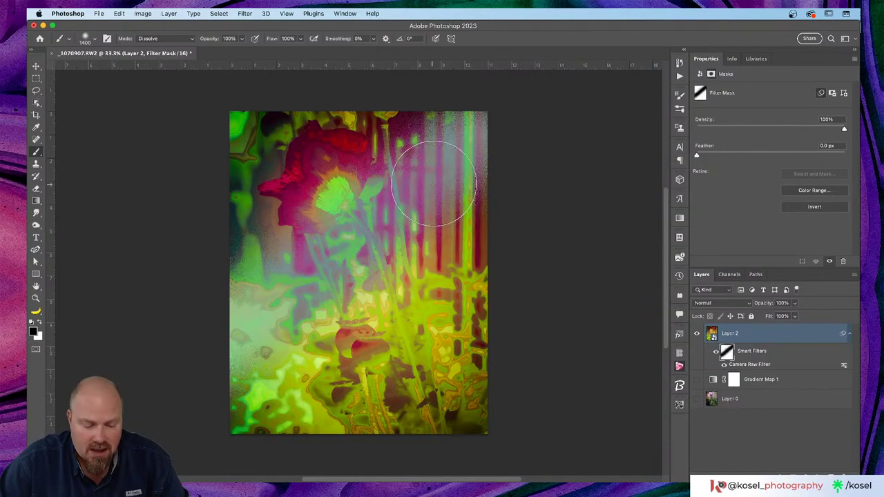
- Examine the dissolve speckles along the painted mask edge at 1200% magnification and at reduced sizes, and return to the full image view
scroll(435, 170, up, 10)
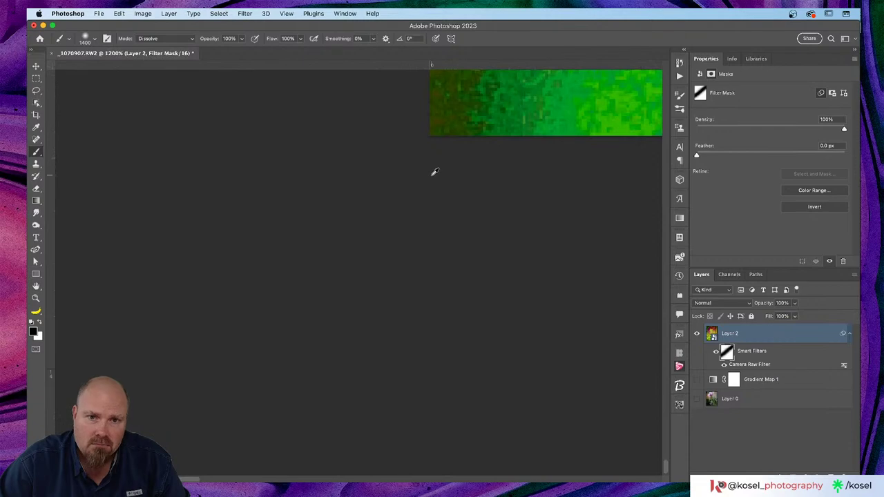
drag(577, 249, 383, 355)
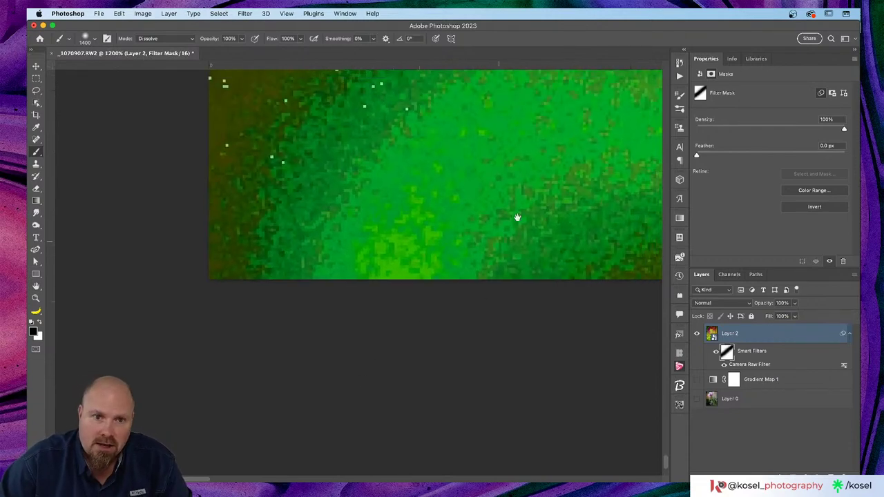
drag(482, 263, 460, 325)
drag(515, 207, 359, 350)
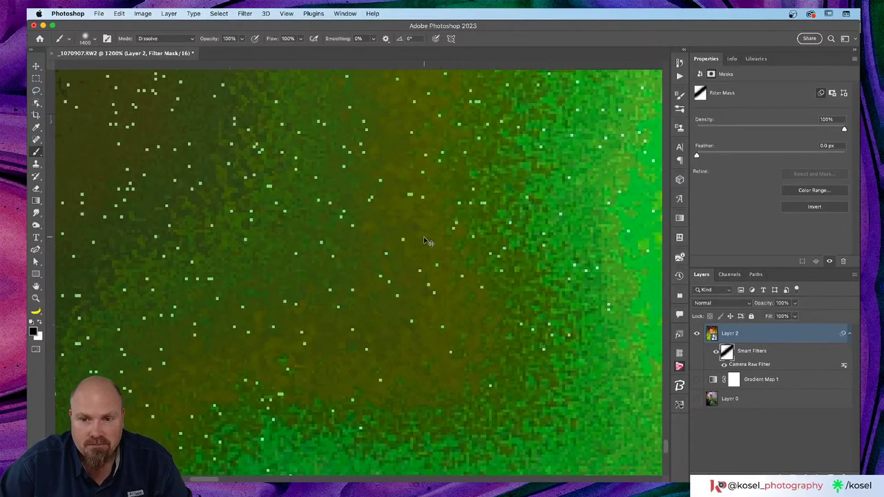
key(super+0)
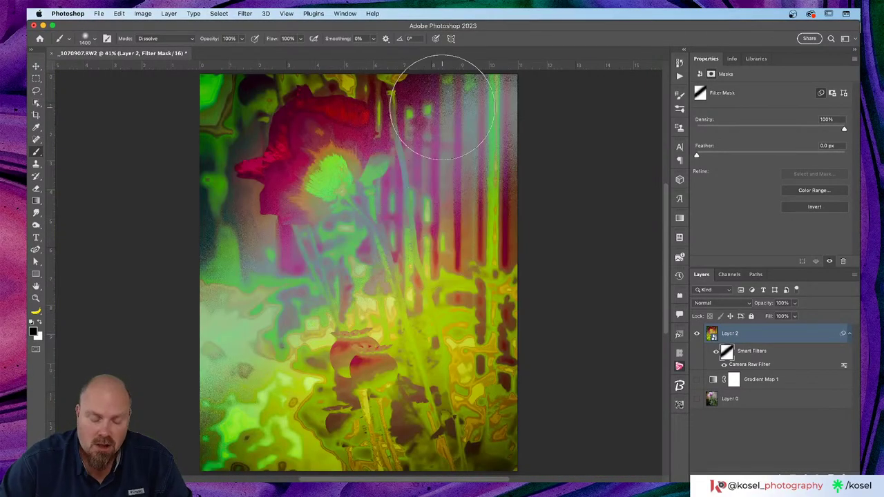
scroll(449, 106, down, 5)
scroll(449, 104, up, 8)
scroll(449, 103, down, 2)
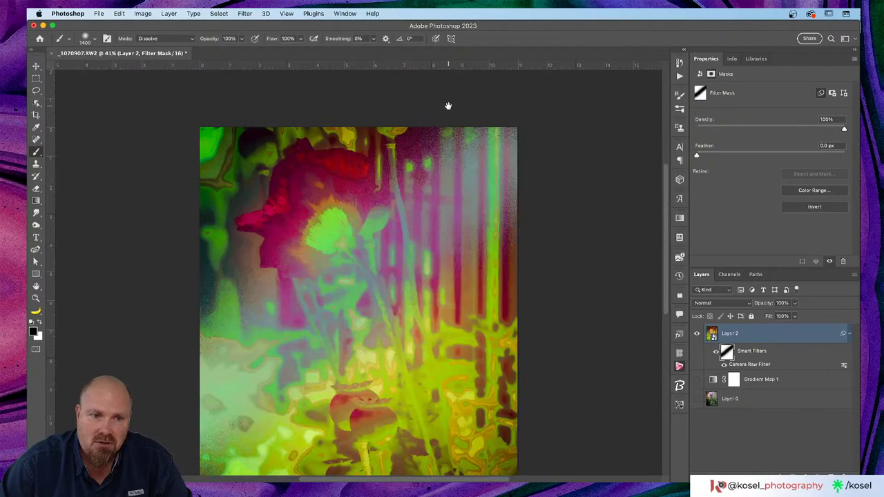
scroll(440, 170, down, 5)
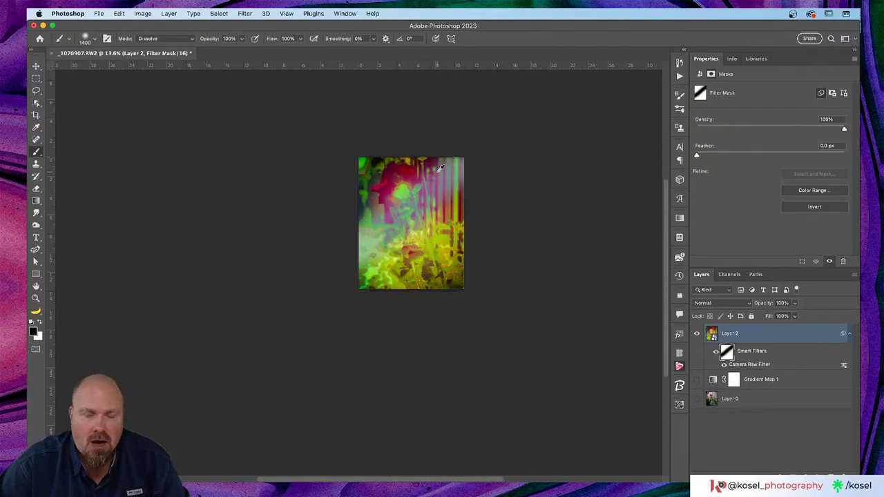
key(super+0)
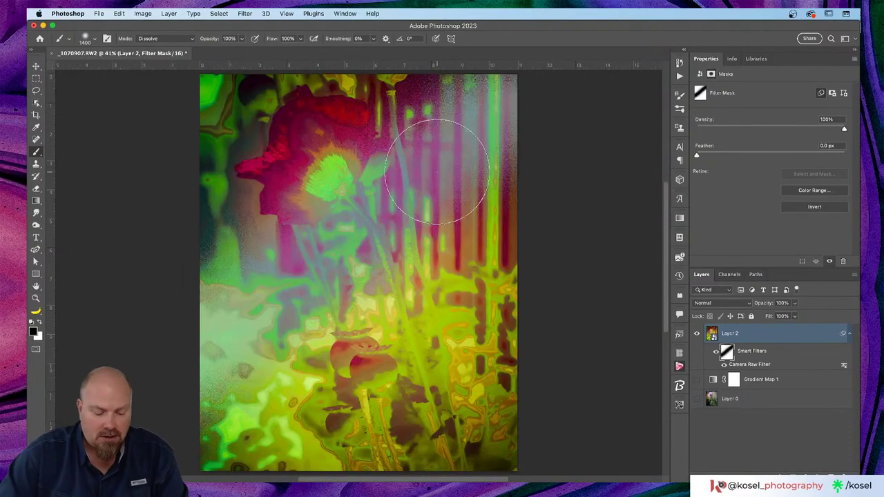
- Paint a second black diagonal Dissolve stroke on the filter mask across the lower part of the image
key(alt+super+8)
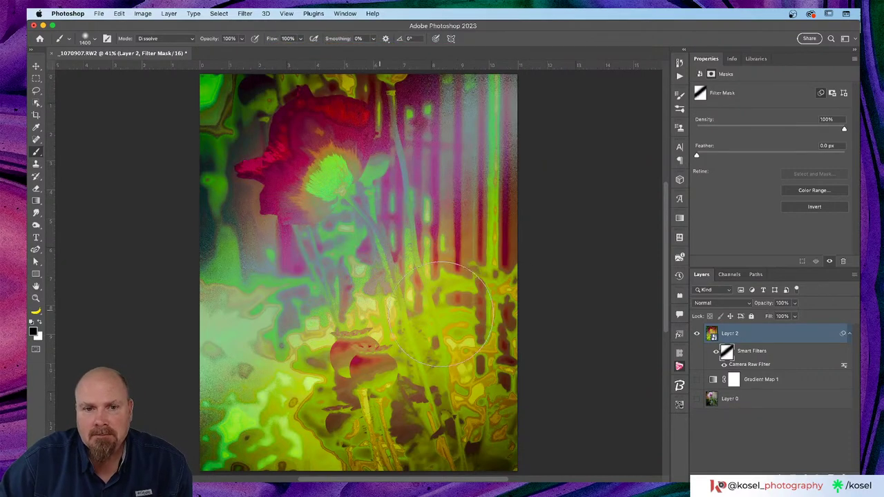
mouse_move(529, 310)
mouse_down()
mouse_move(408, 392)
mouse_move(265, 449)
mouse_up()
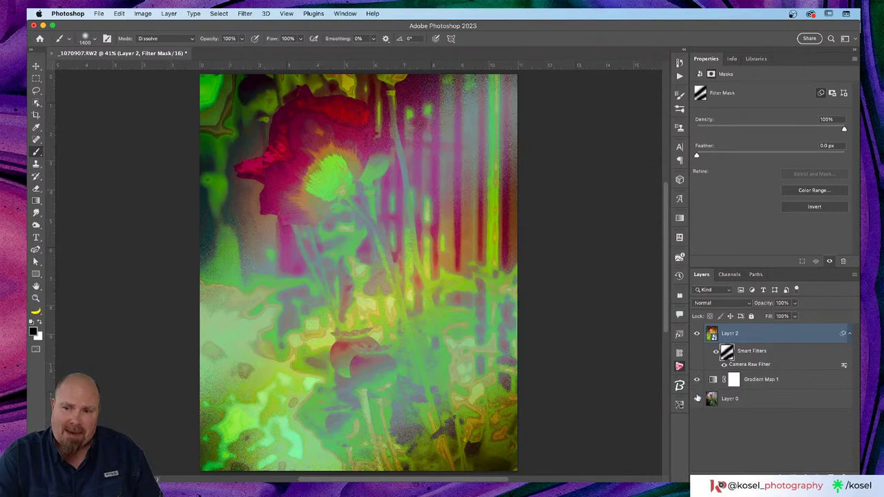
- Set Layer 2's blending mode to Saturation over the visible Gradient Map 1 and Layer 0
click(738, 335)
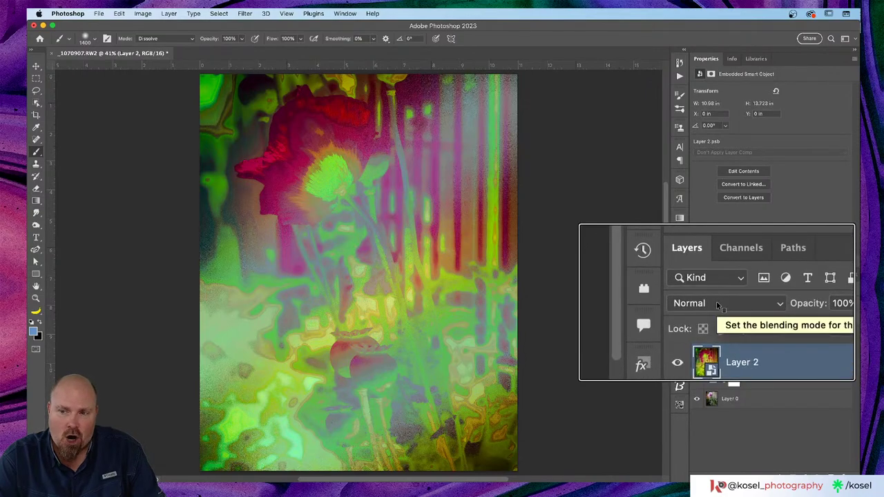
click(747, 304)
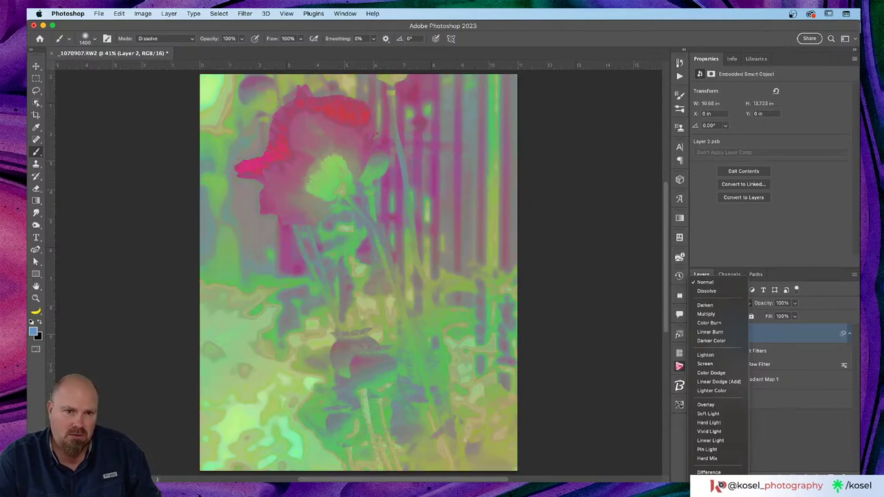
key(Return)
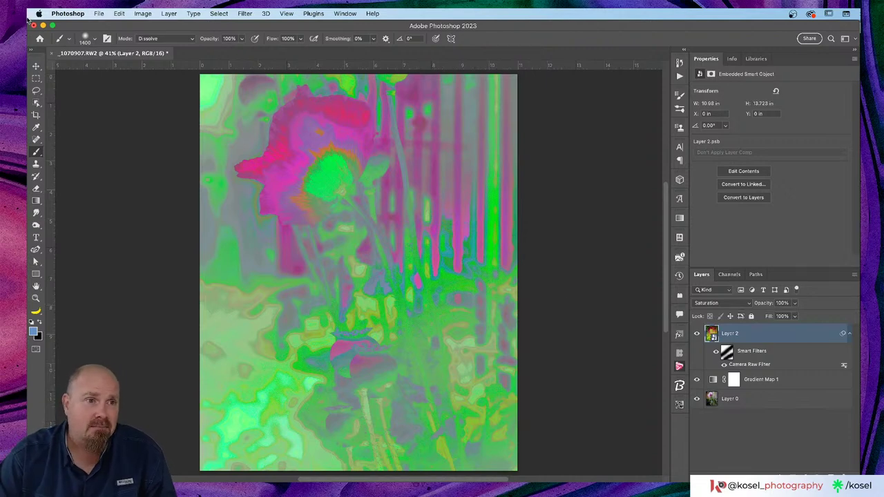
- Close the _1070907.RW2 document without saving and show the Library grid in Lightroom Classic
click(52, 55)
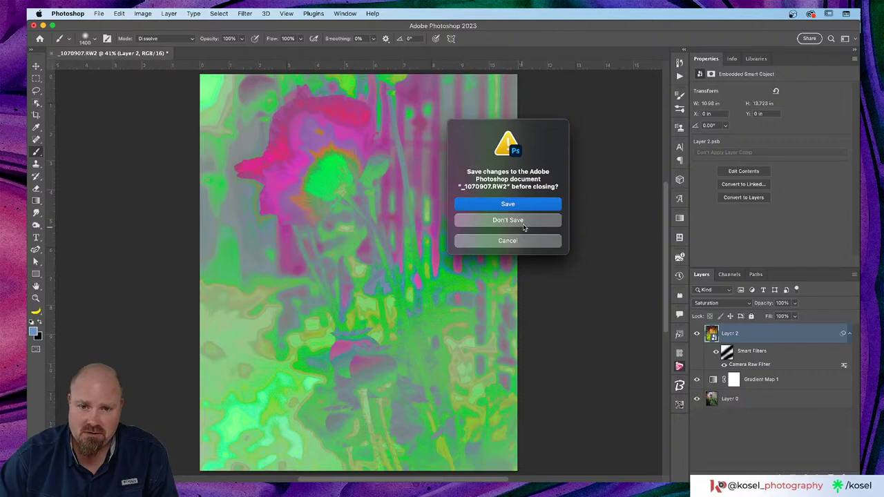
click(524, 221)
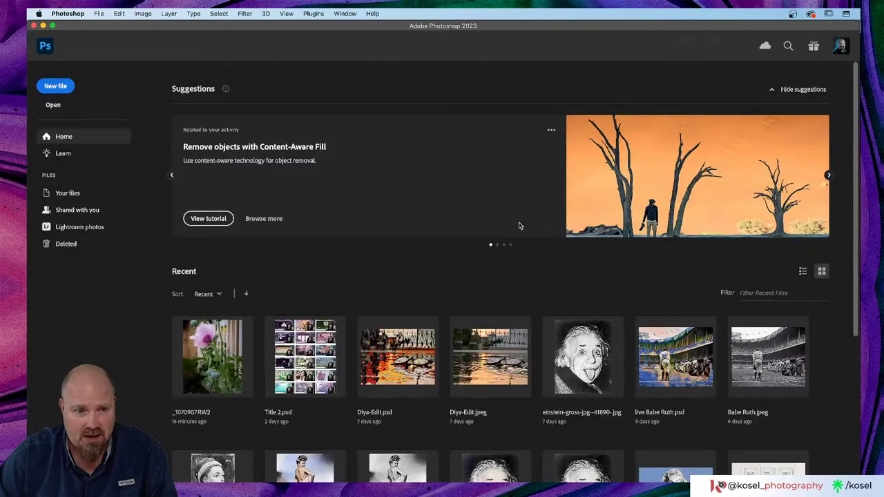
key(super+Tab)
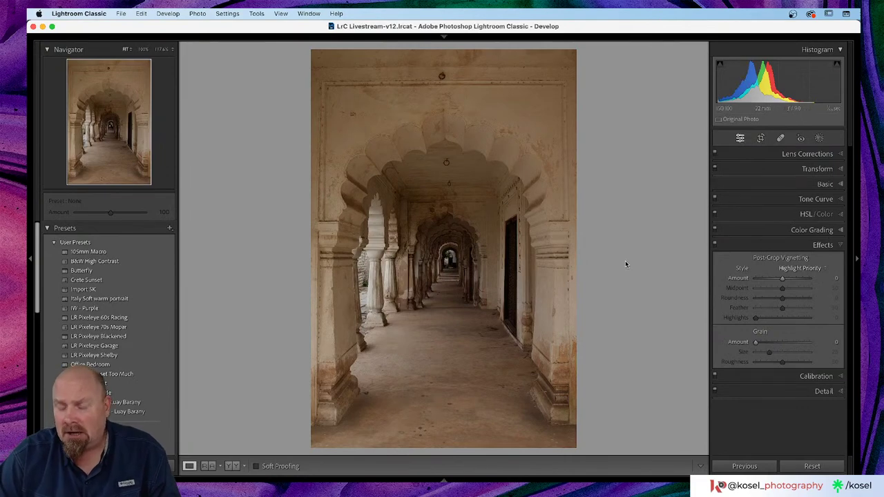
key(g)
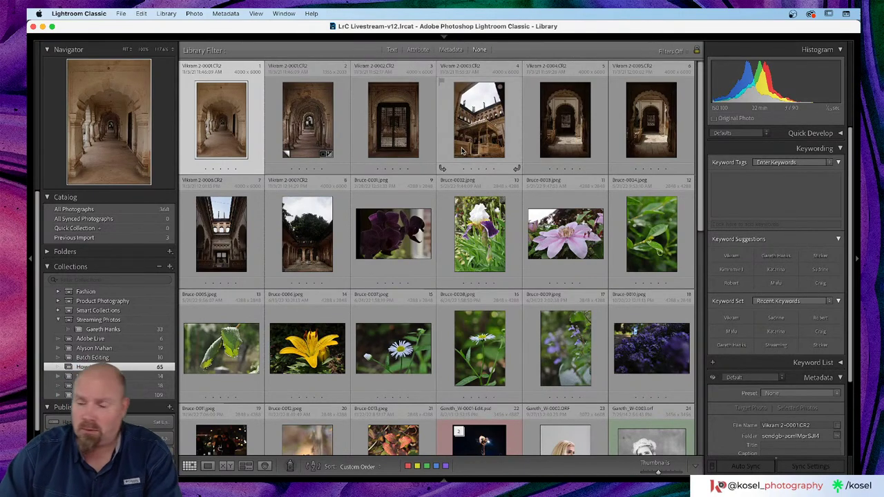
- Switch to Chrome to view the portrait portfolio page
key(super+Tab)
key(super+Tab)
key(super+Tab)
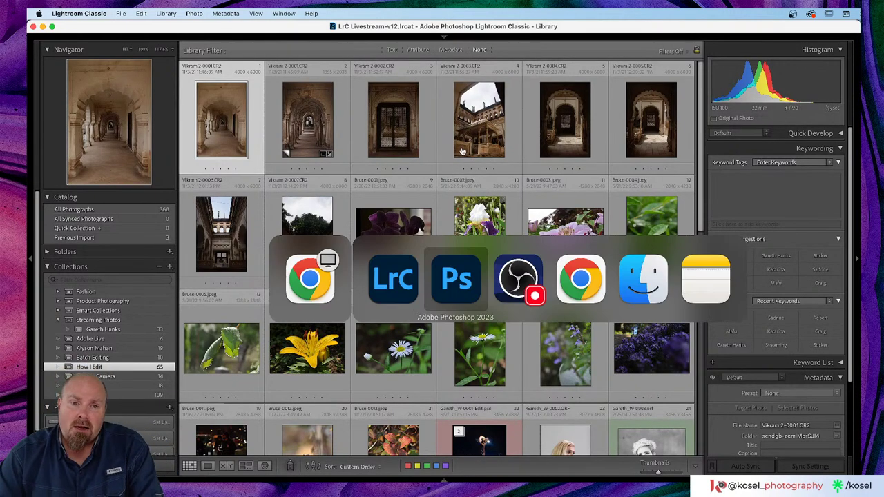
key(super+Tab)
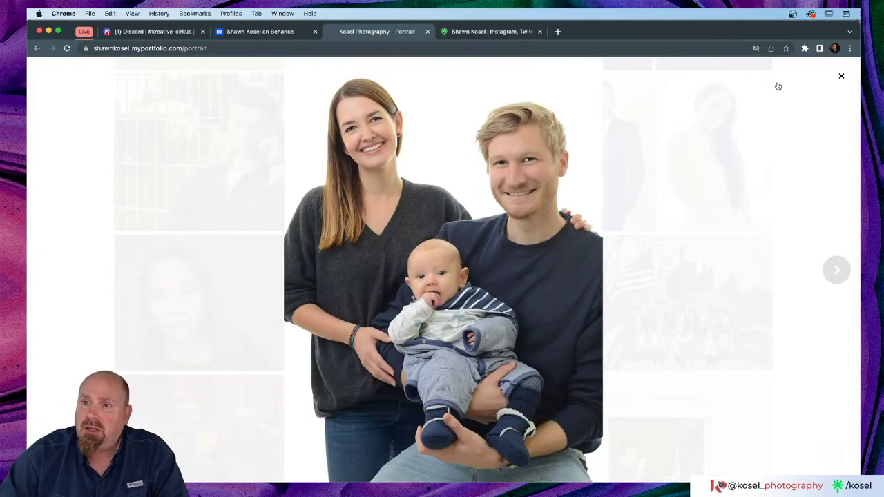
- Close the enlarged family portrait and return to the start of the Portrait gallery page
click(841, 76)
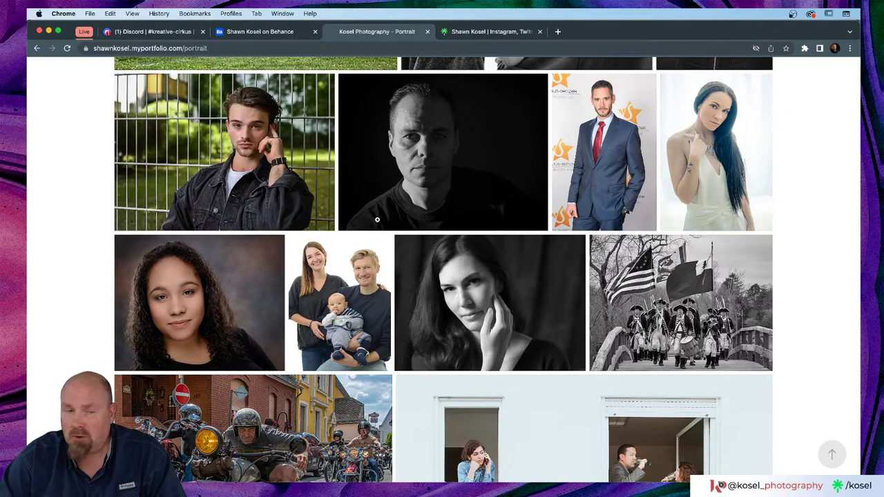
scroll(377, 219, up, 10)
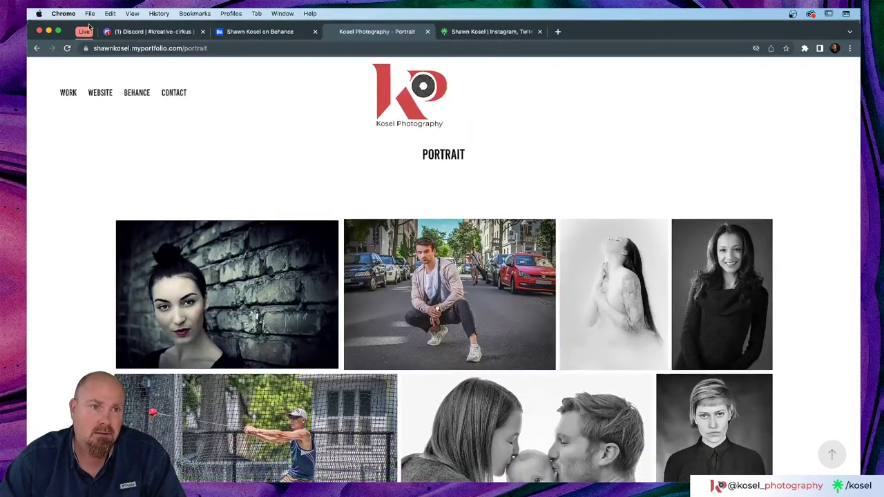
- Find the Kreative Cirkus challenge brief in Discord's kreative-cirkus channel and open its image separately in the browser
click(163, 32)
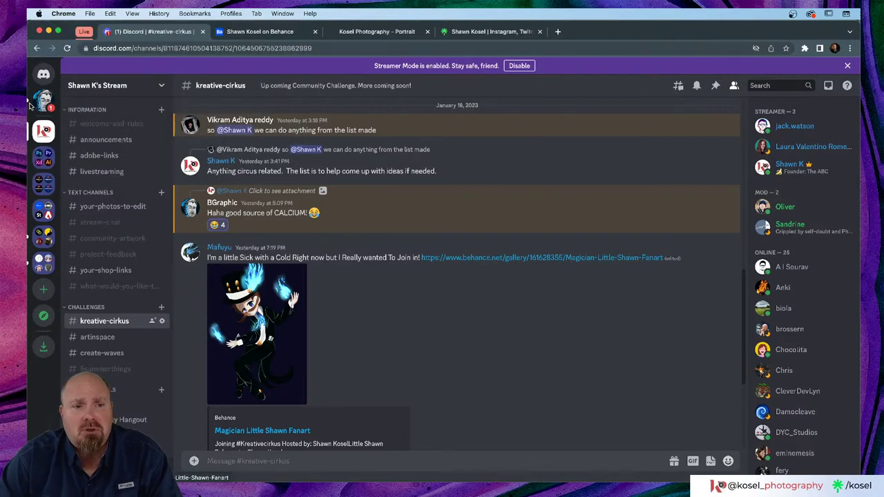
scroll(591, 326, down, 5)
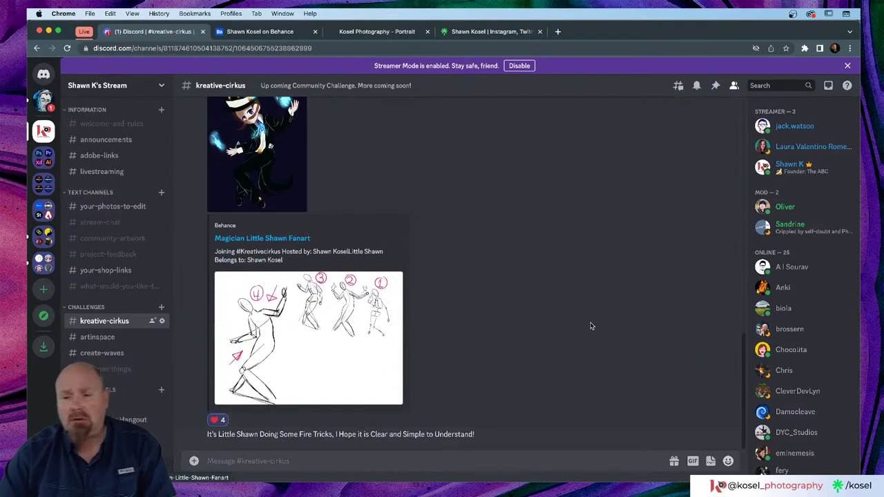
scroll(592, 328, down, 5)
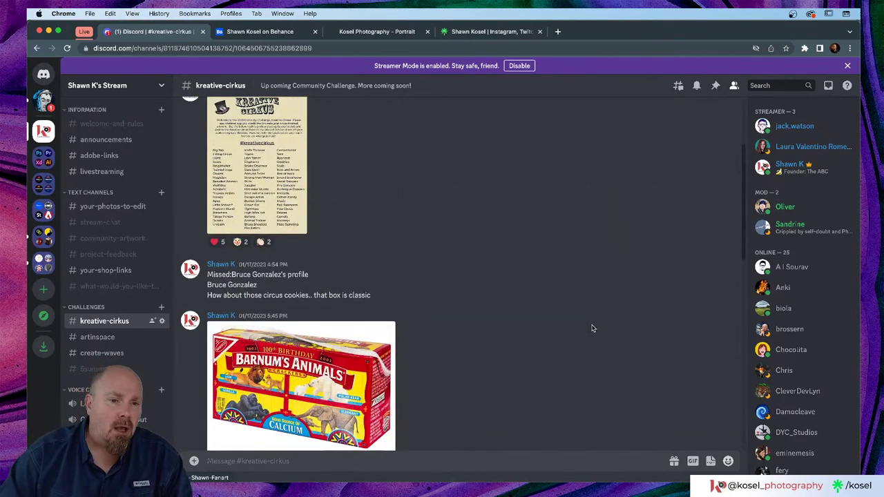
scroll(592, 328, up, 3)
click(271, 264)
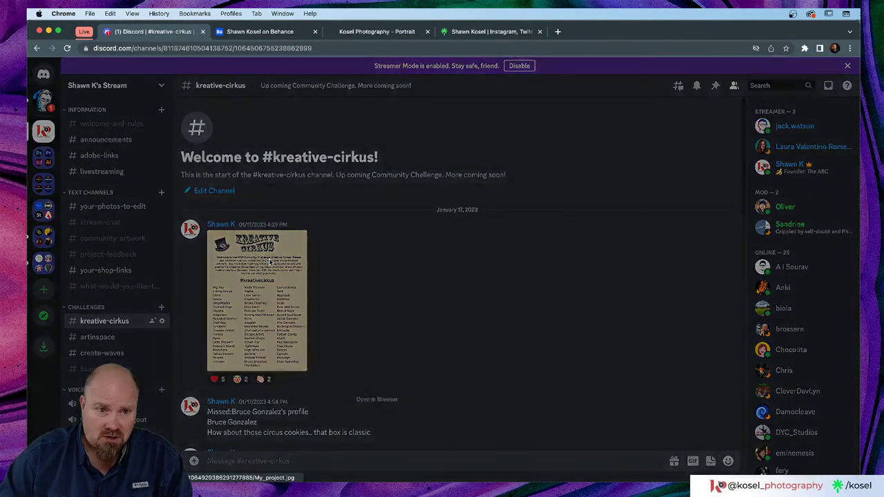
click(373, 416)
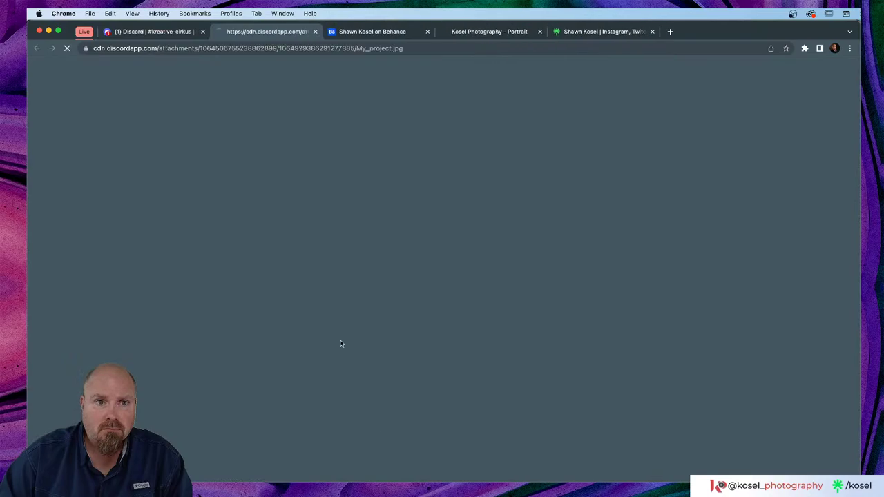
- View the Behance profile header and look through the full list of links on the Linktree page
click(418, 31)
scroll(627, 382, up, 10)
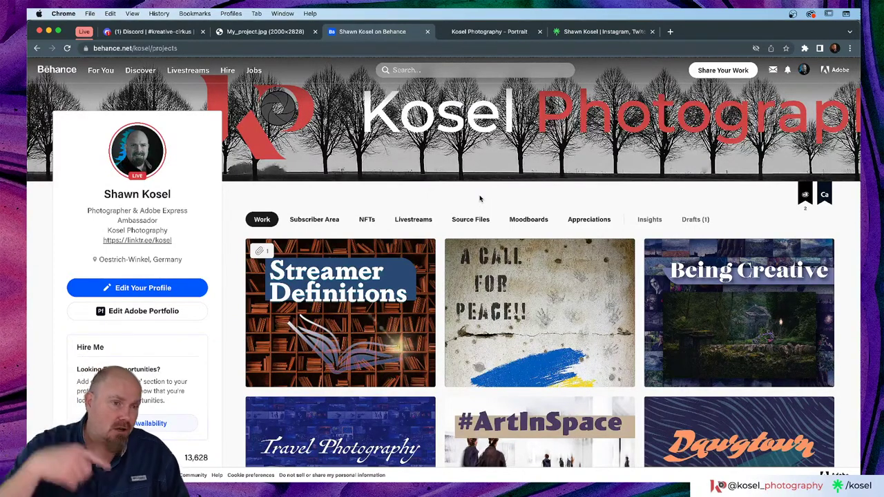
click(601, 31)
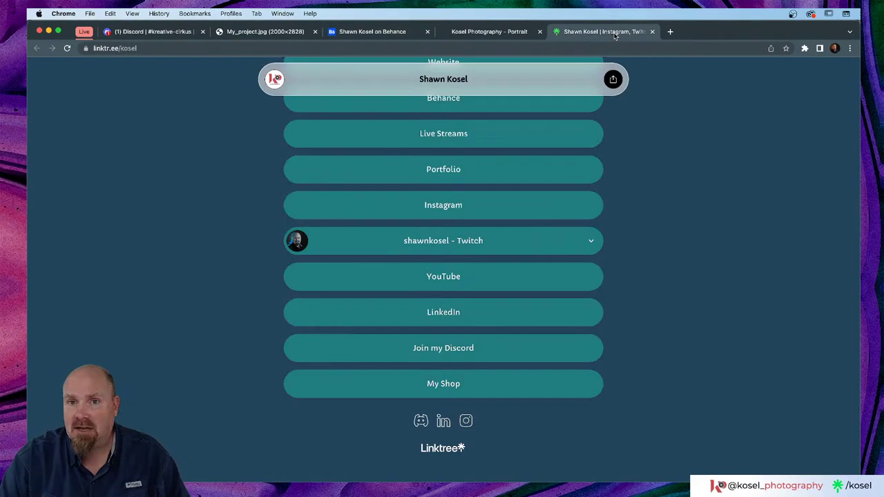
scroll(588, 203, up, 5)
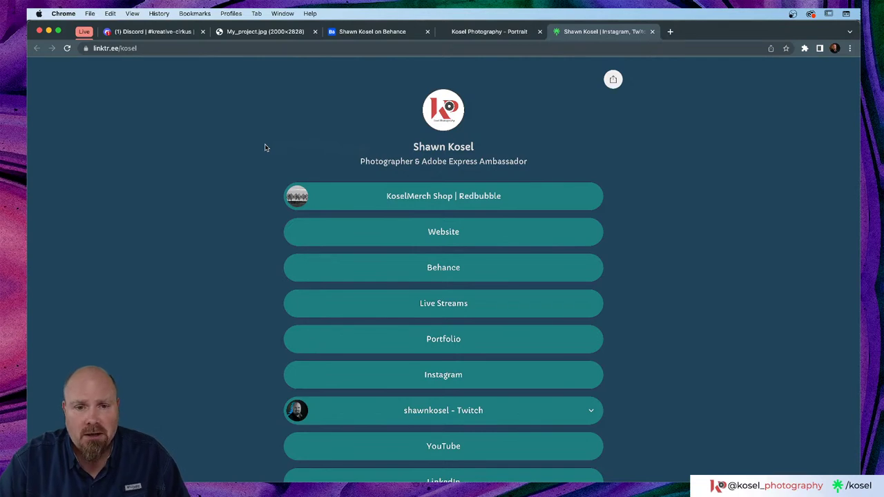
scroll(265, 146, down, 2)
scroll(248, 150, down, 3)
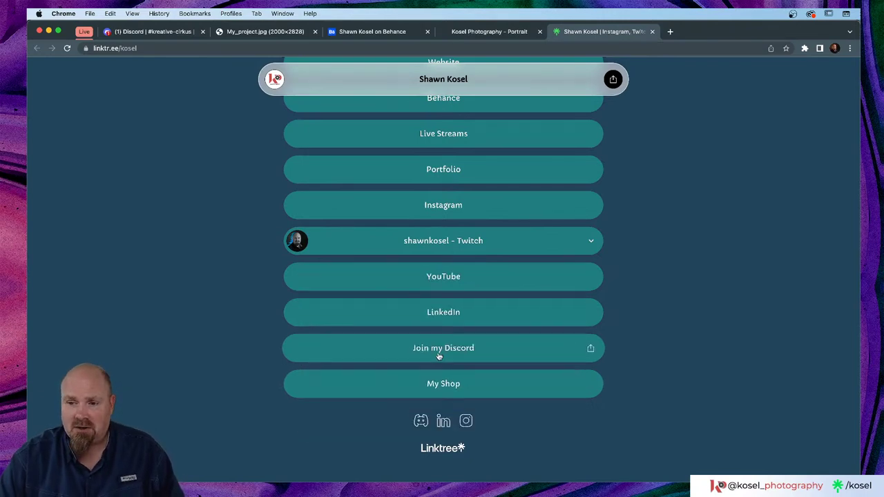
scroll(211, 318, up, 5)
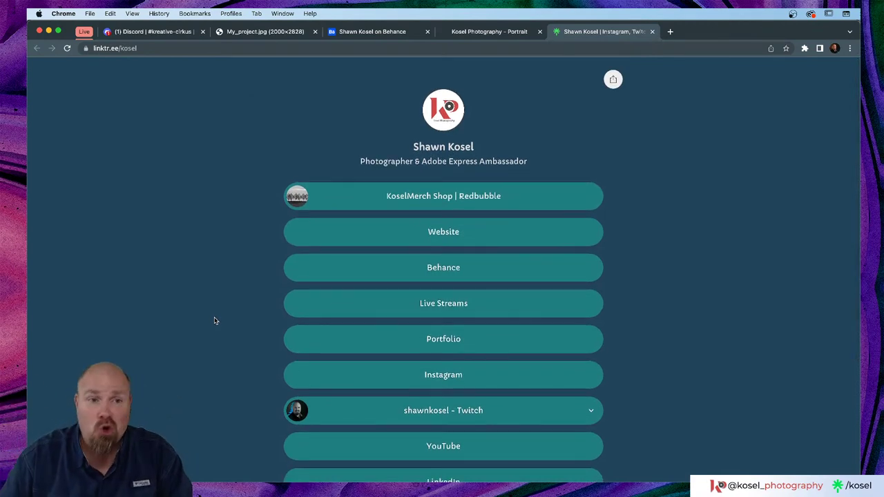
- Recheck the enlarged Kreative Cirkus brief on Discord and browse the project covers on the Behance profile
click(164, 36)
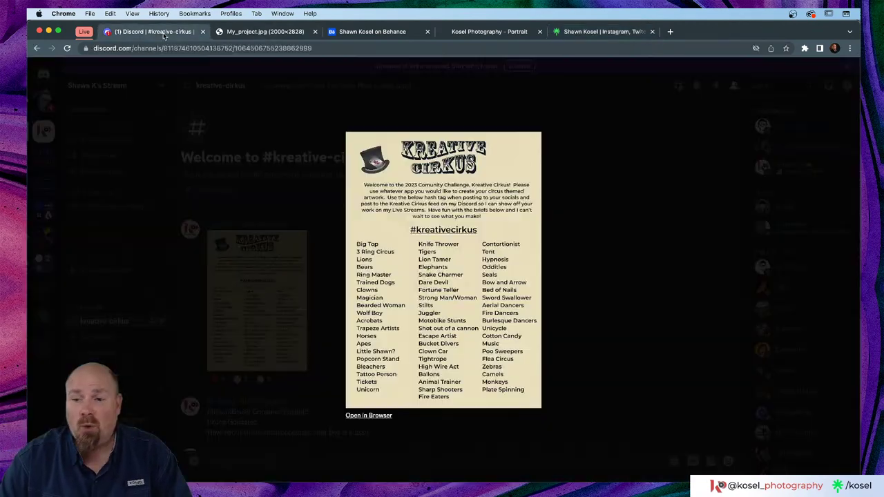
click(374, 32)
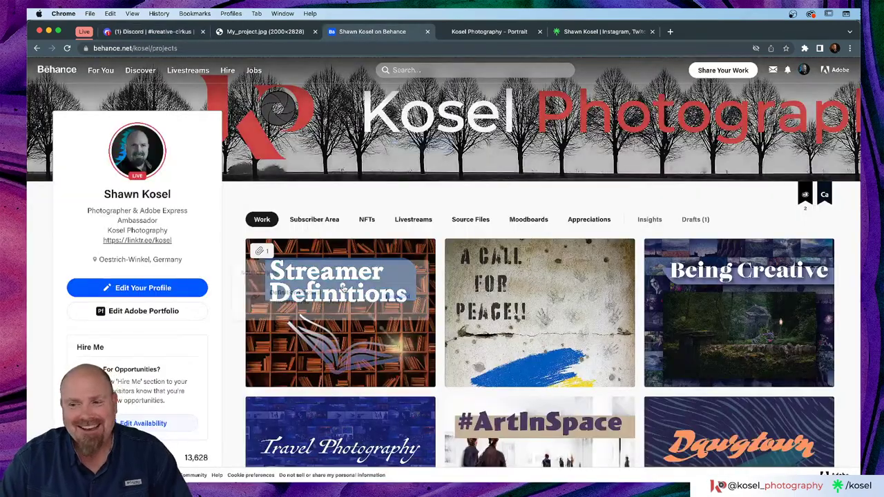
scroll(498, 315, down, 1)
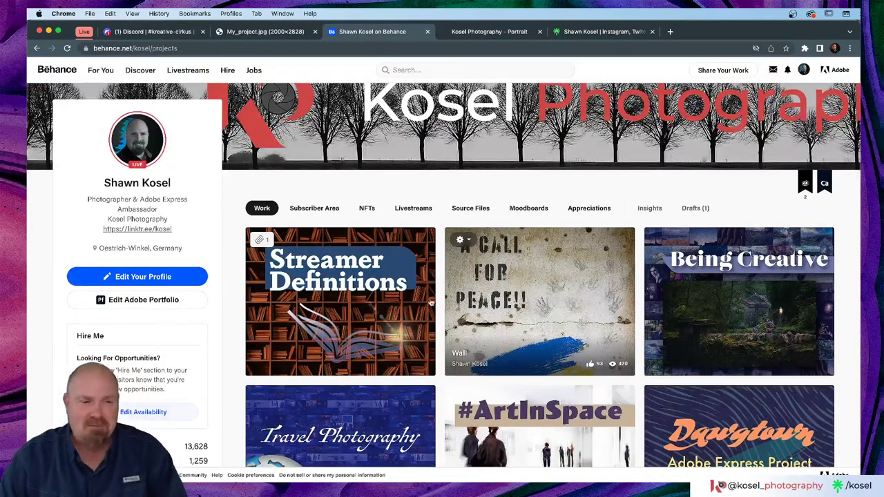
scroll(467, 304, down, 7)
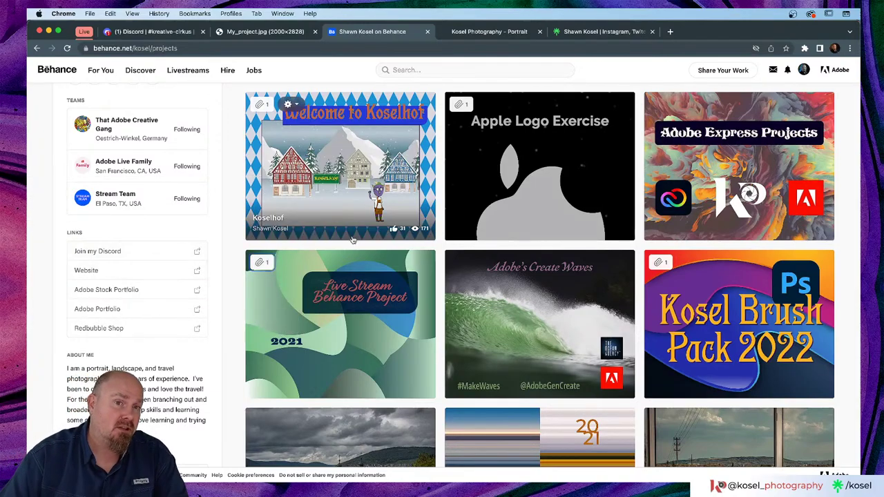
scroll(352, 239, up, 7)
- Close the enlarged challenge brief on Discord and show the your-photos-to-edit channel
click(153, 31)
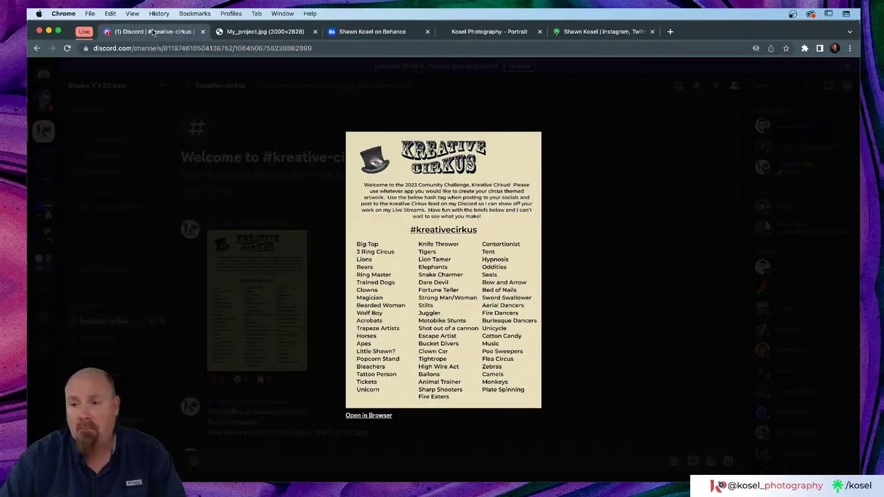
click(659, 241)
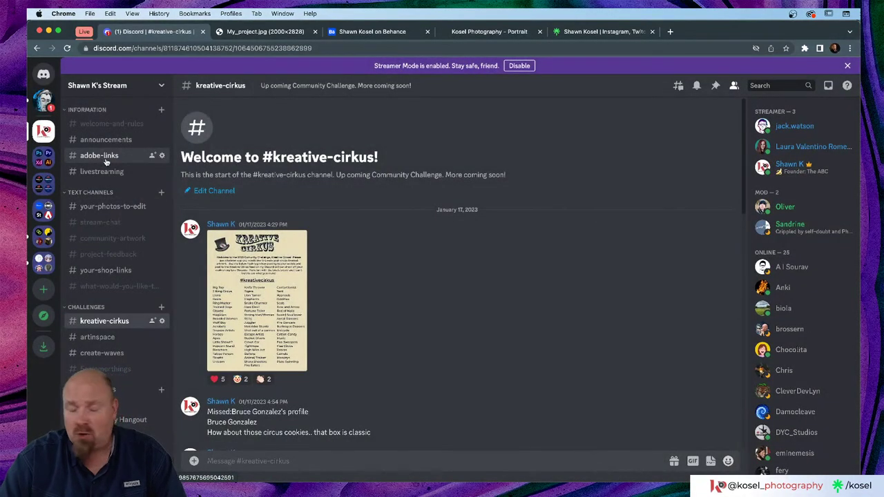
click(98, 208)
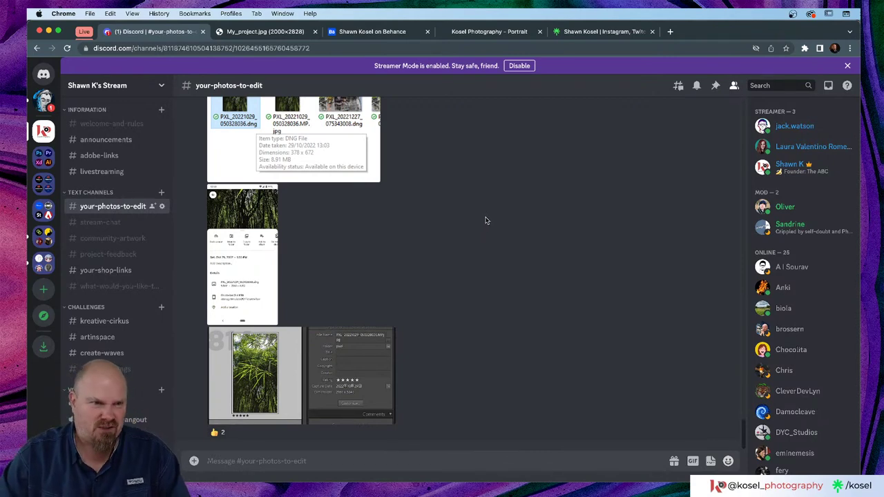
click(129, 213)
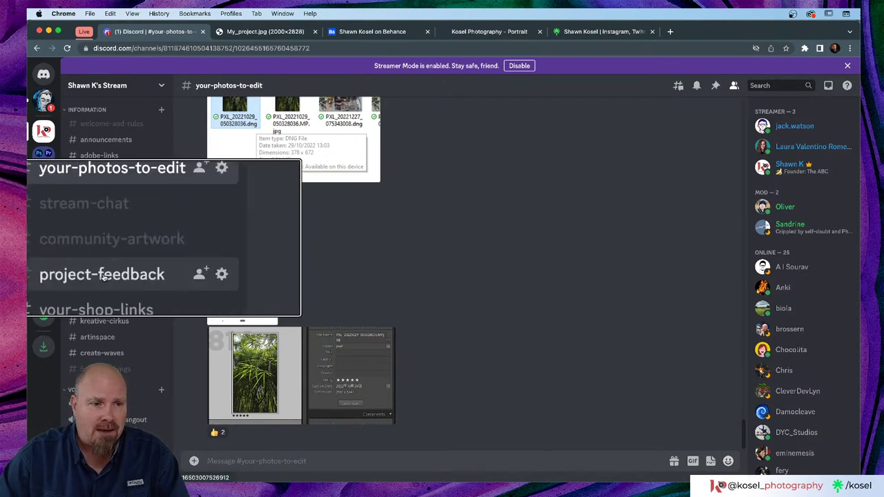
- Find the snowy squirrel photo in the community-artwork channel, view it enlarged and close it
click(111, 238)
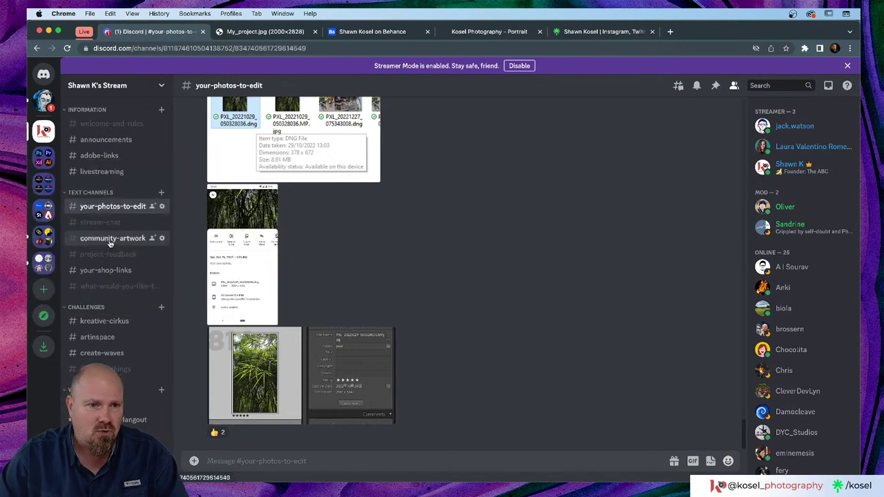
scroll(540, 222, up, 5)
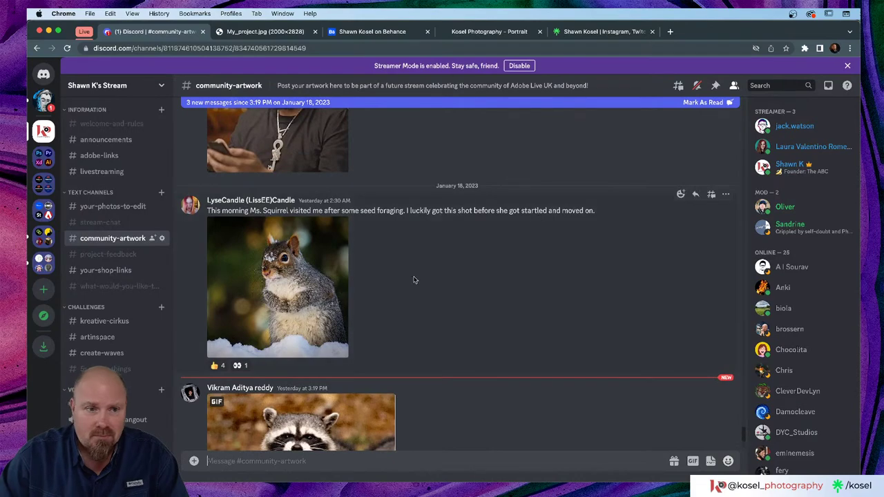
click(304, 315)
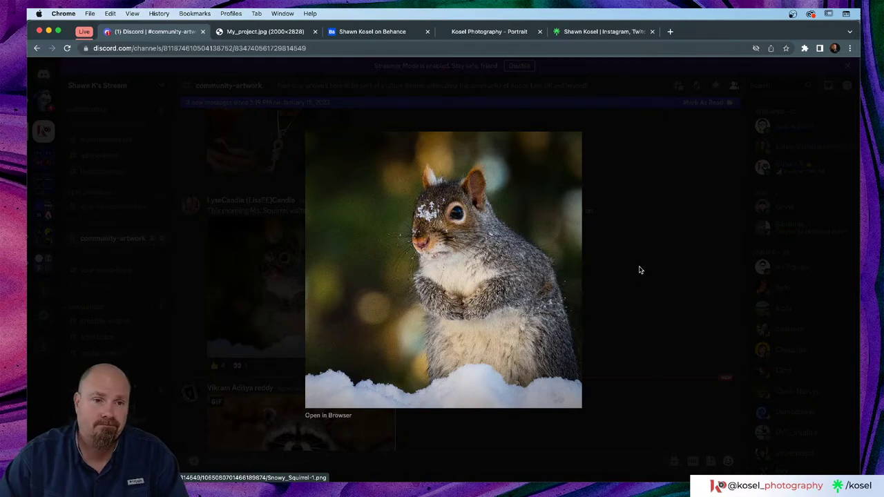
click(639, 270)
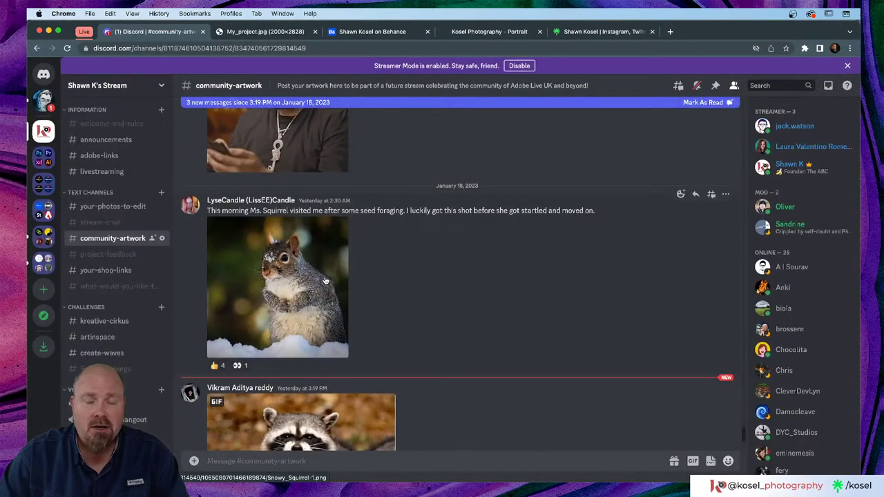
click(326, 283)
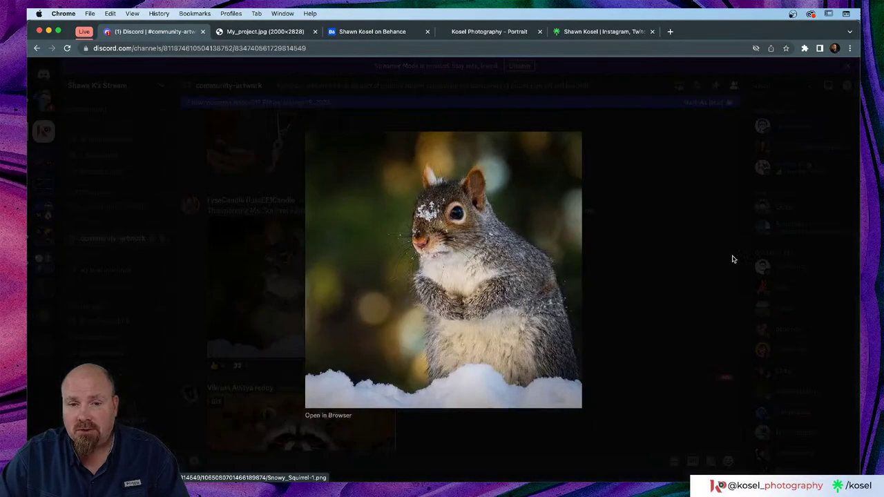
click(638, 266)
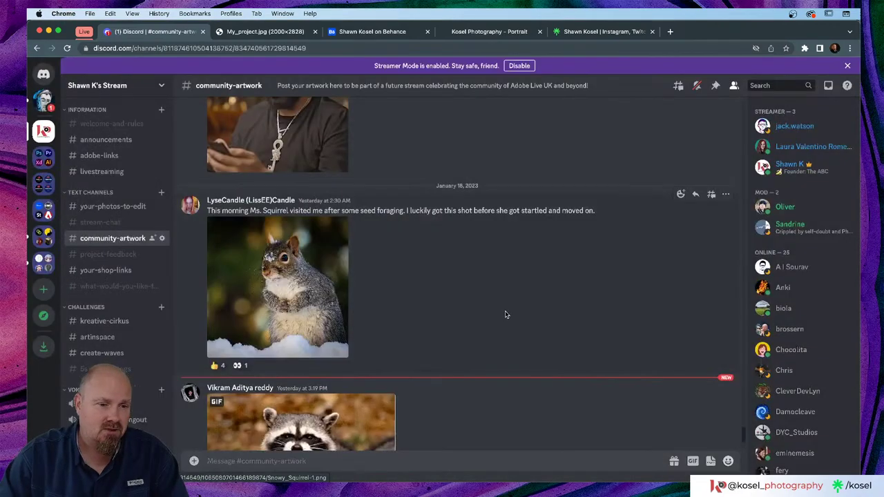
- View the stone urn and purple flowers painting enlarged, inspect its detail with screen magnification, and close it
scroll(505, 311, down, 5)
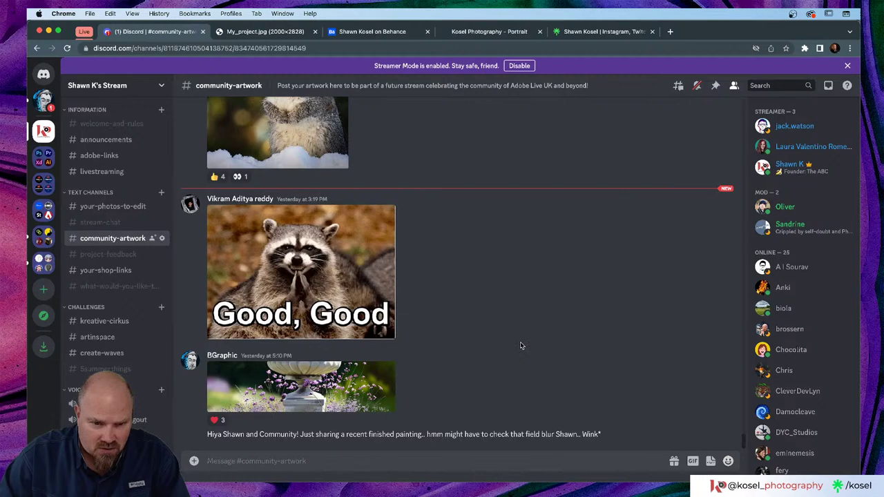
click(318, 404)
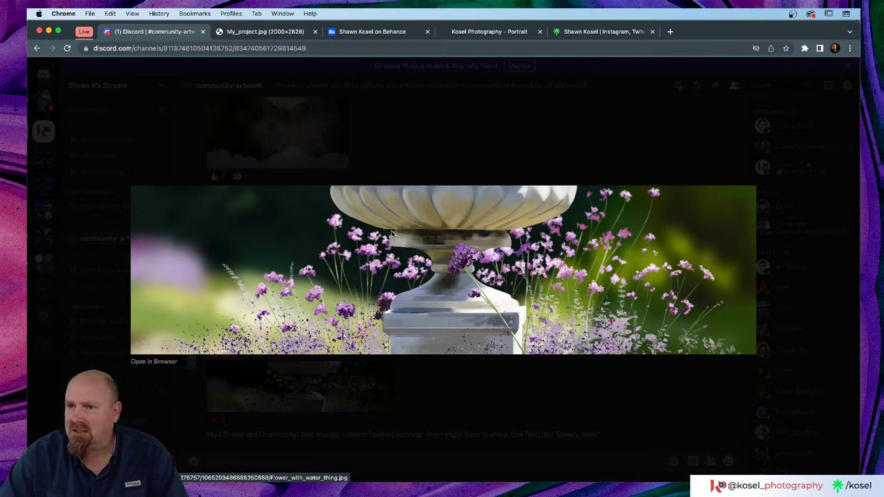
key(alt+super+8)
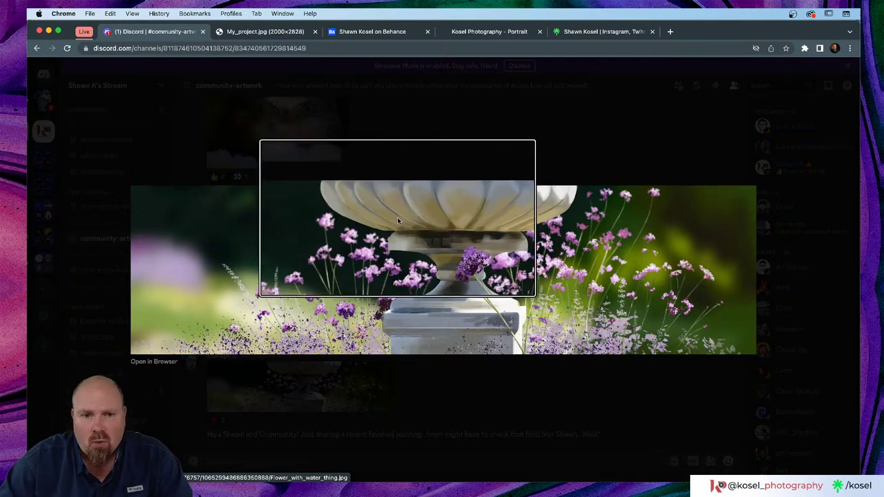
key(alt+super+8)
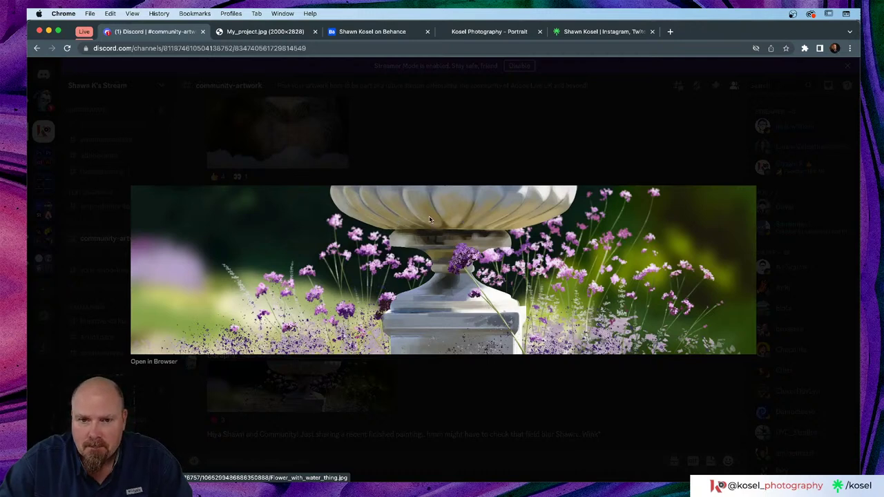
click(458, 396)
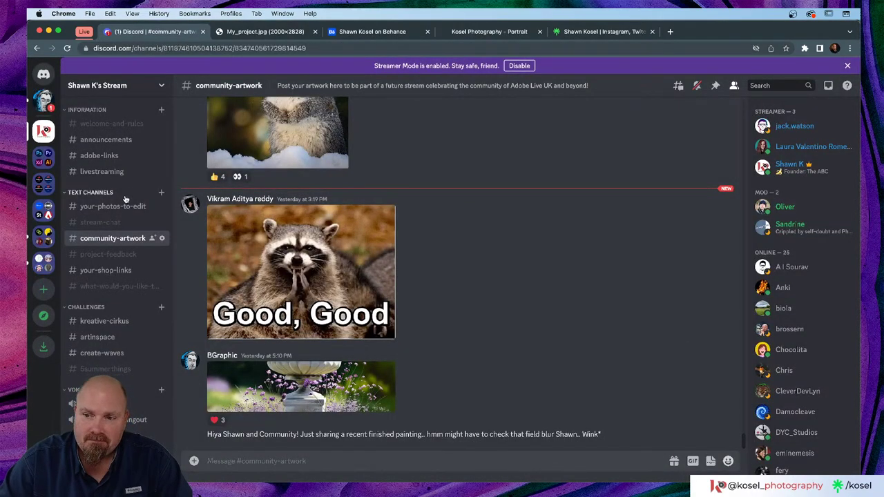
- Look through the recent posts in the project-feedback channel and show the your-shop-links channel
click(114, 255)
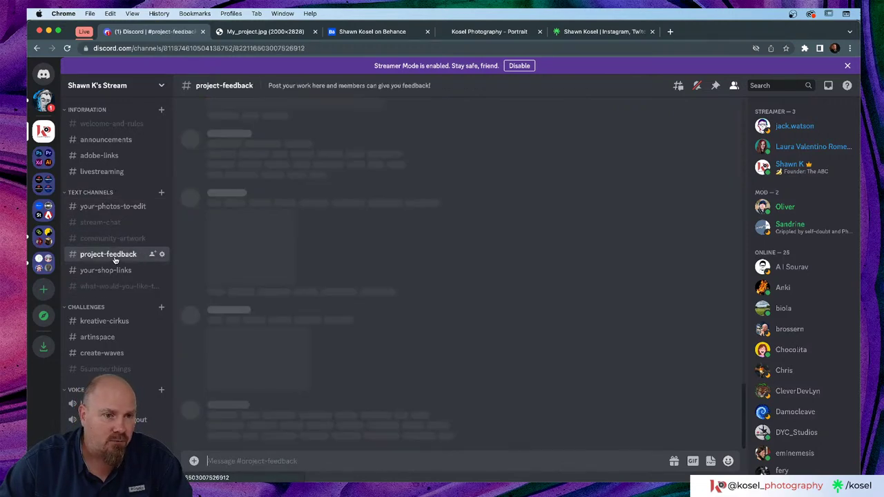
scroll(604, 242, up, 4)
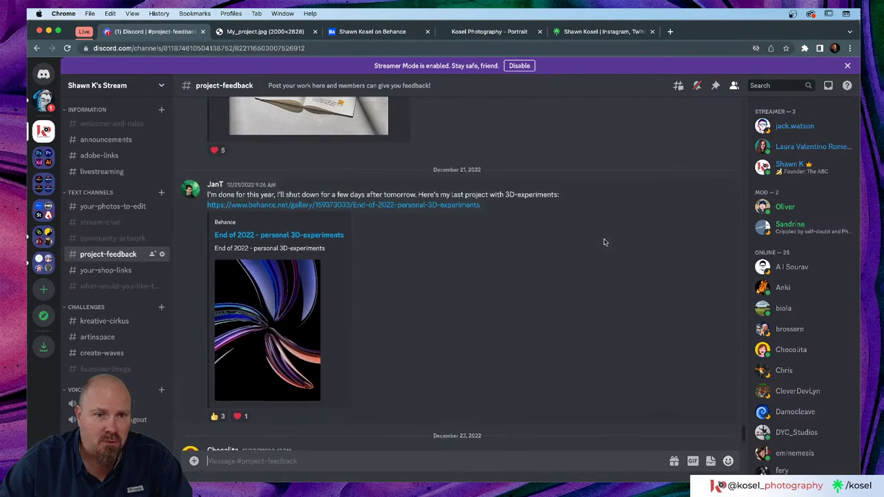
scroll(604, 242, down, 4)
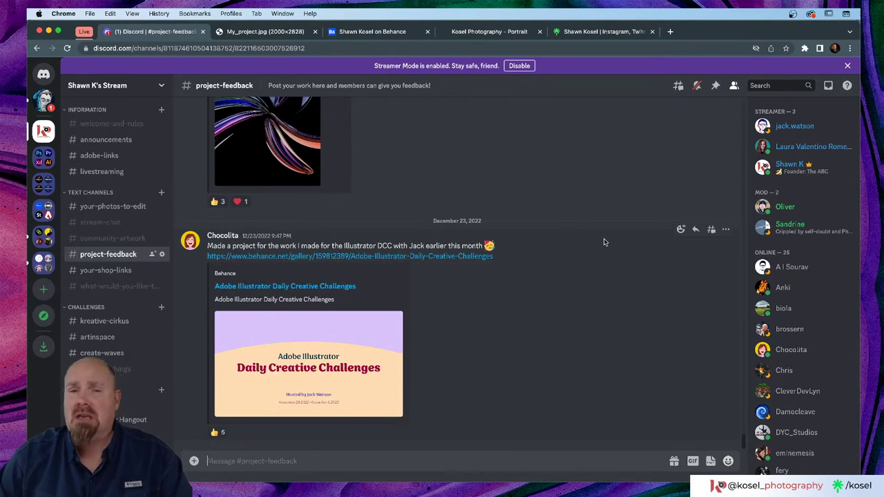
click(97, 270)
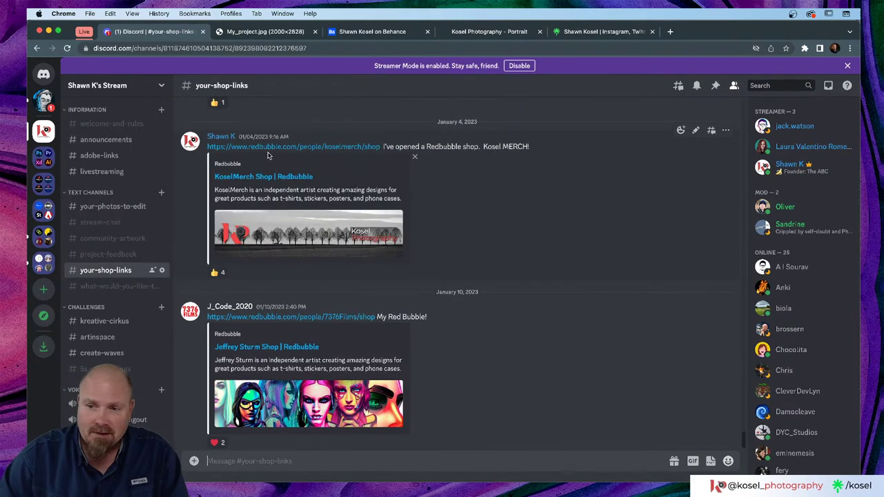
- Show the kreative-cirkus challenge channel, view the Kreative Cirkus brief image in its browser tab, and return to Discord
click(99, 309)
click(91, 310)
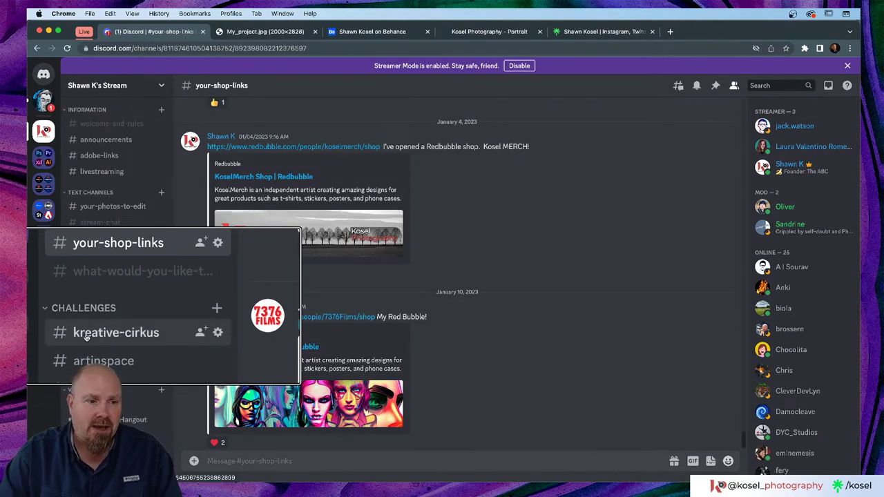
click(88, 322)
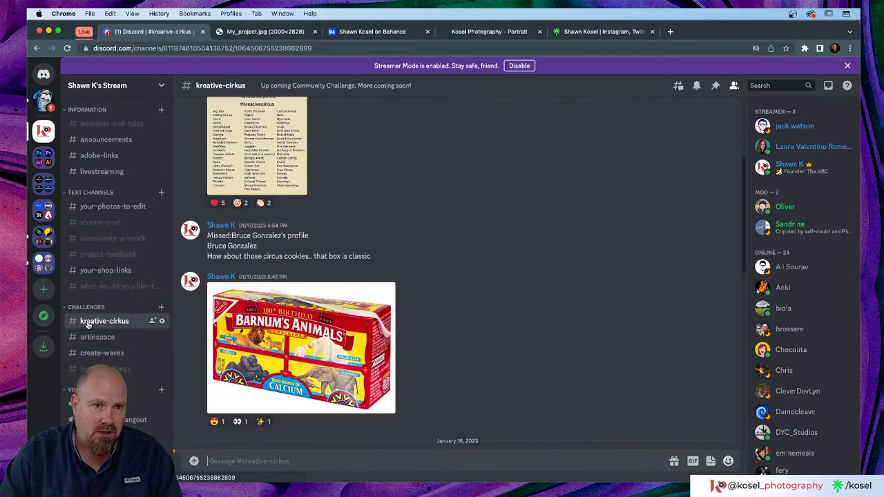
click(291, 34)
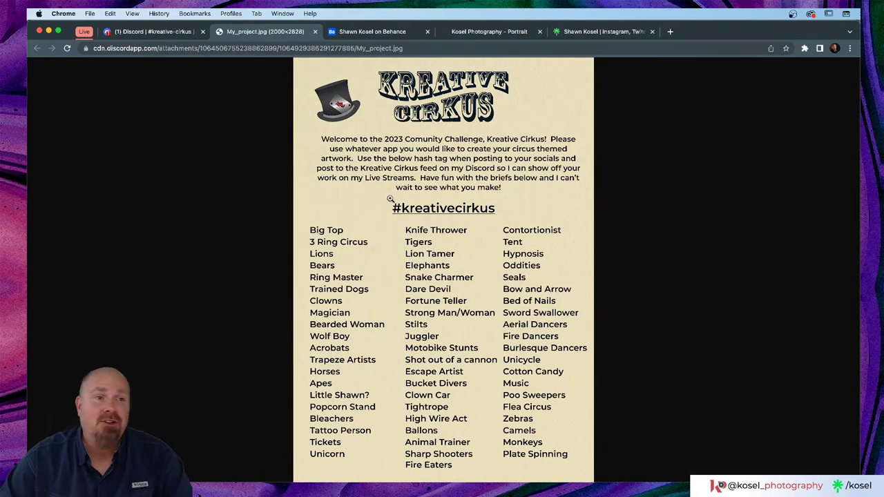
click(168, 35)
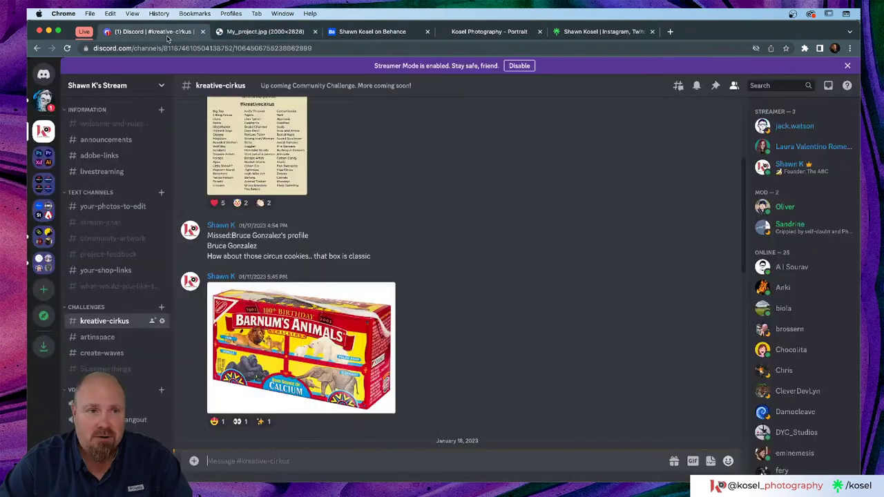
- Find the magician fan art with blue flames in the kreative-cirkus channel, view it enlarged and close it
scroll(455, 207, down, 8)
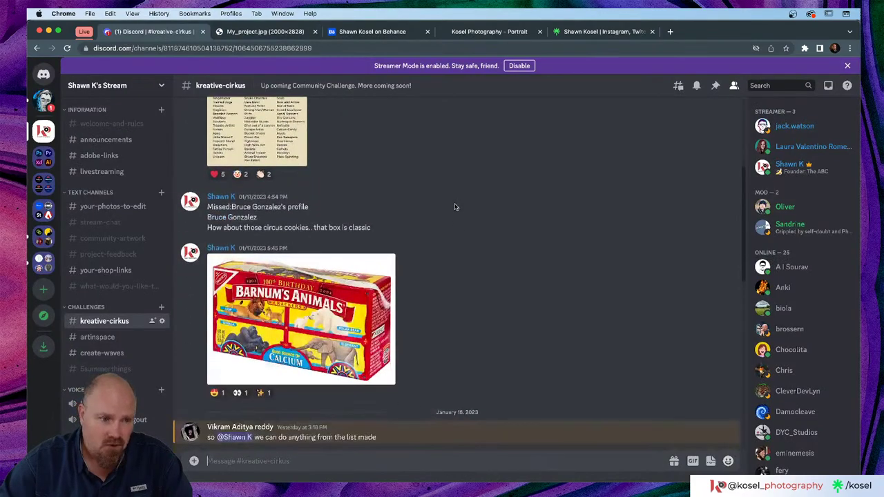
scroll(455, 207, down, 5)
scroll(455, 207, up, 1)
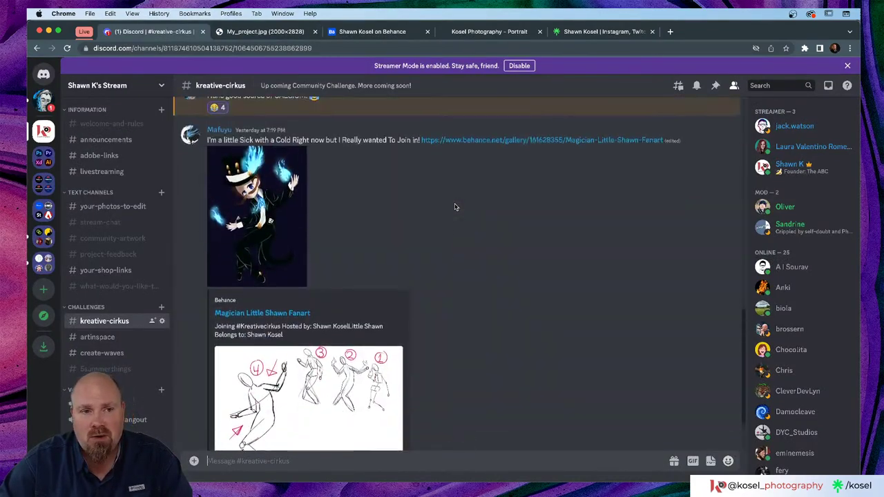
click(221, 216)
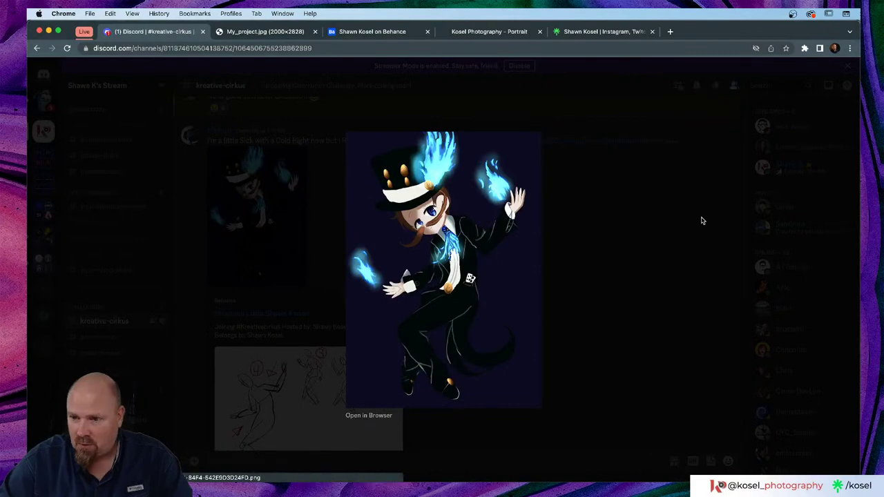
click(622, 233)
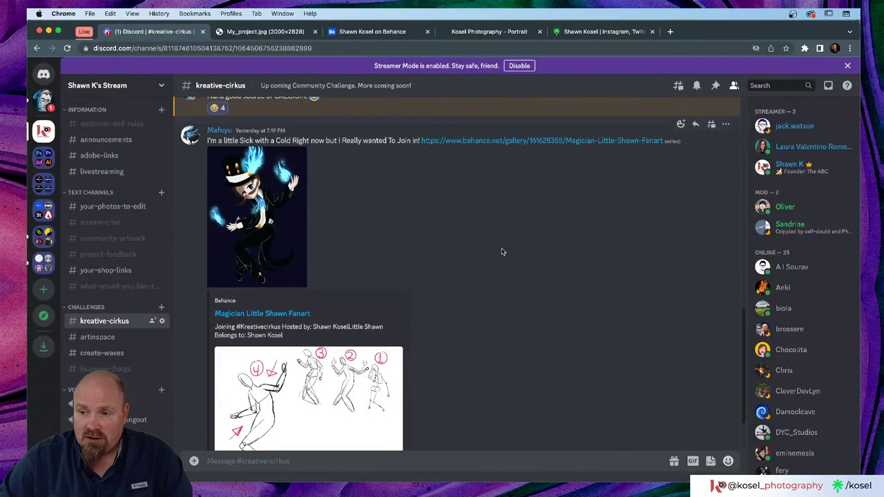
scroll(502, 252, up, 3)
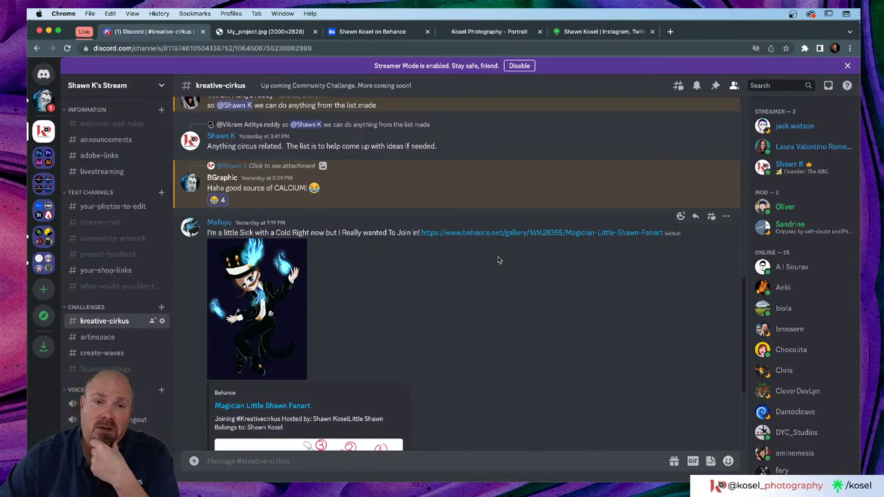
- Close the browser tab with the Kreative Cirkus brief image and switch to Lightroom Classic
click(260, 33)
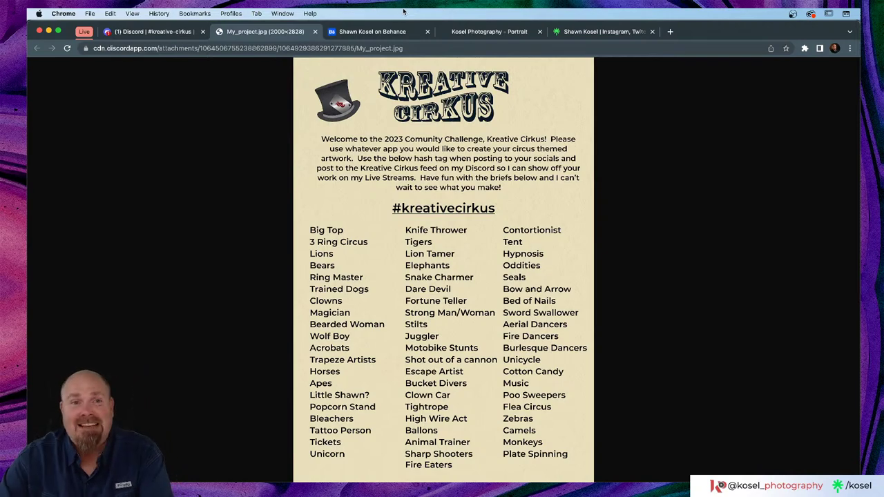
click(316, 32)
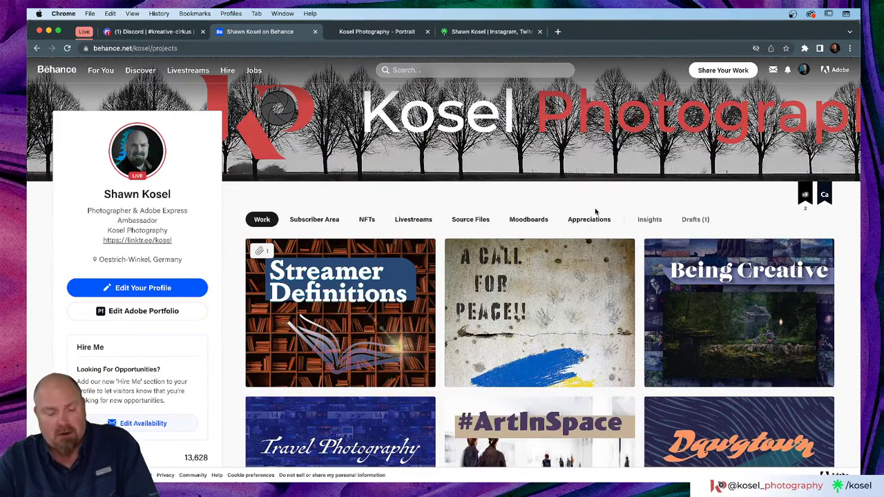
key(super+Tab)
key(super+Tab)
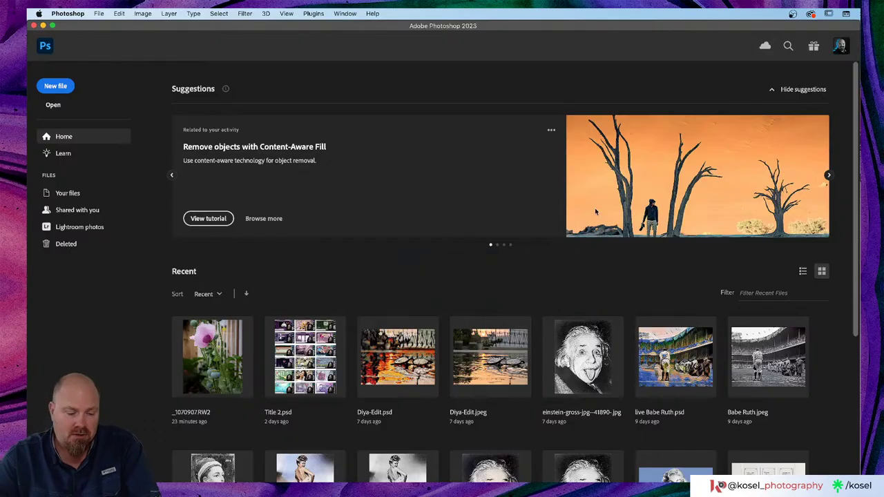
key(super+Tab)
key(super+Tab)
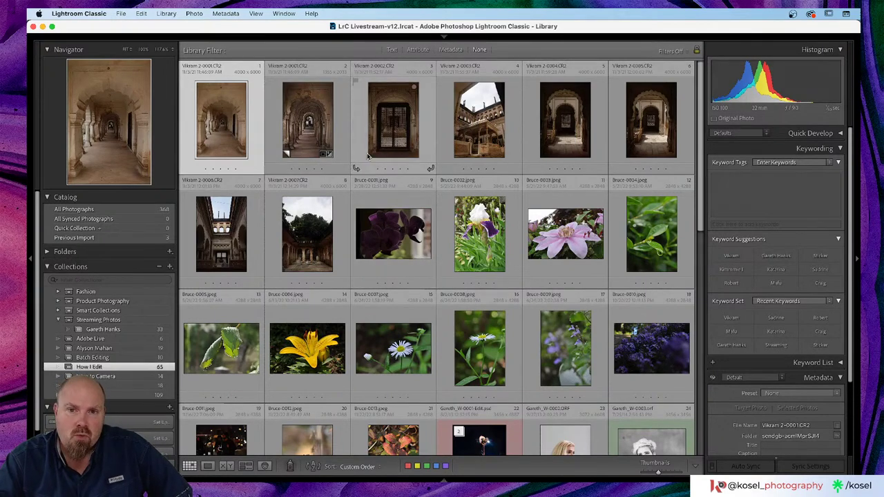
- Find the DNG photo of the bamboo stall with dragon masks, view it in Loupe view and return to the grid
scroll(368, 156, down, 5)
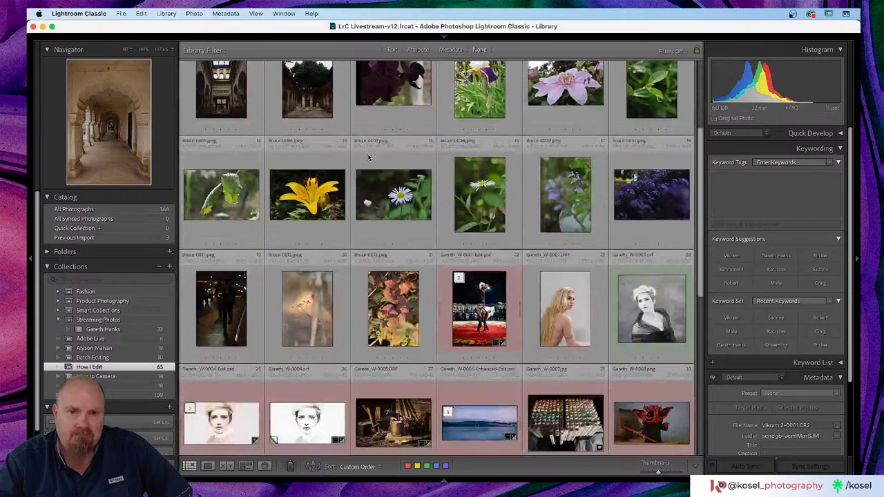
scroll(368, 157, down, 10)
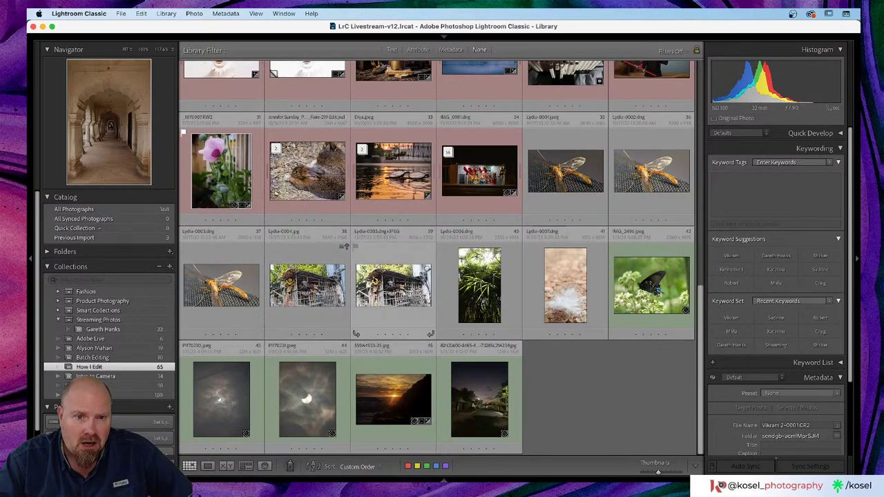
double_click(395, 280)
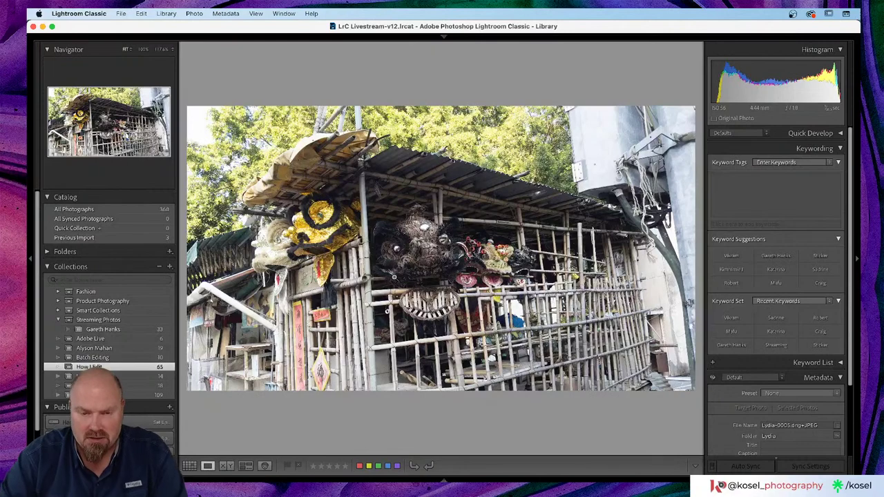
key(g)
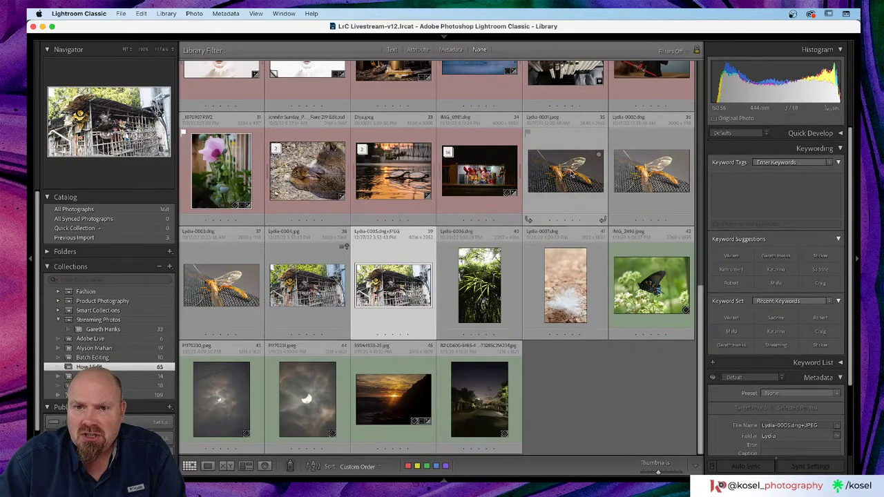
- View the orange insect JPEG in Loupe view, advance to its DNG version, and cycle the info overlay through camera settings back to dimensions
double_click(574, 169)
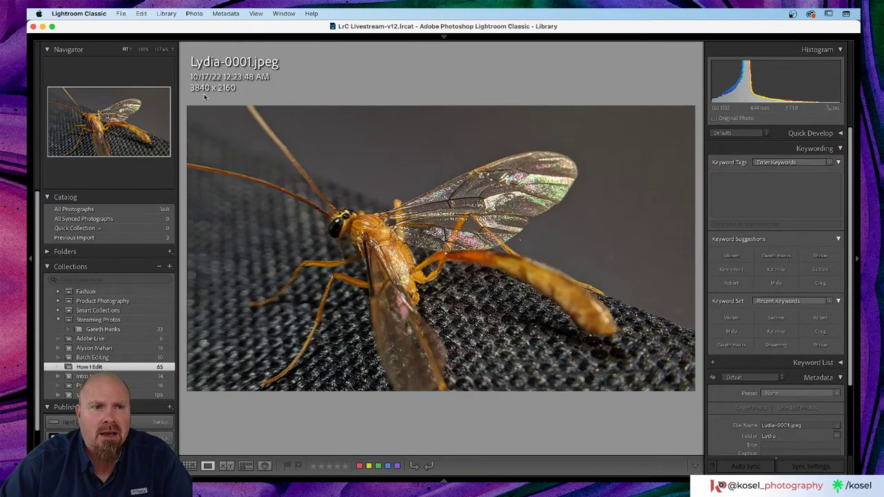
key(alt+super+8)
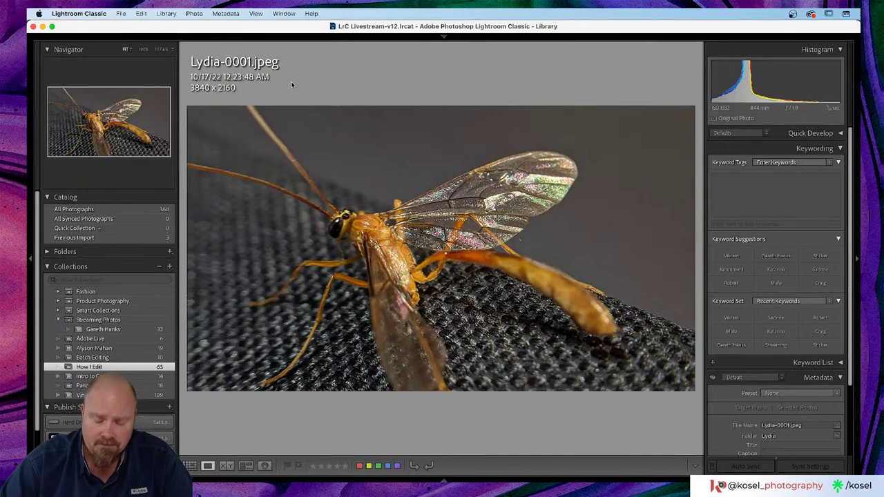
key(Right)
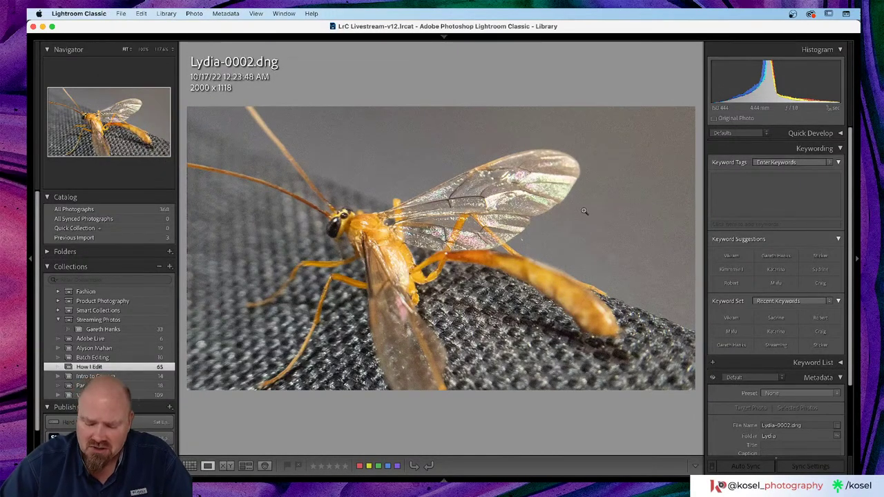
key(i)
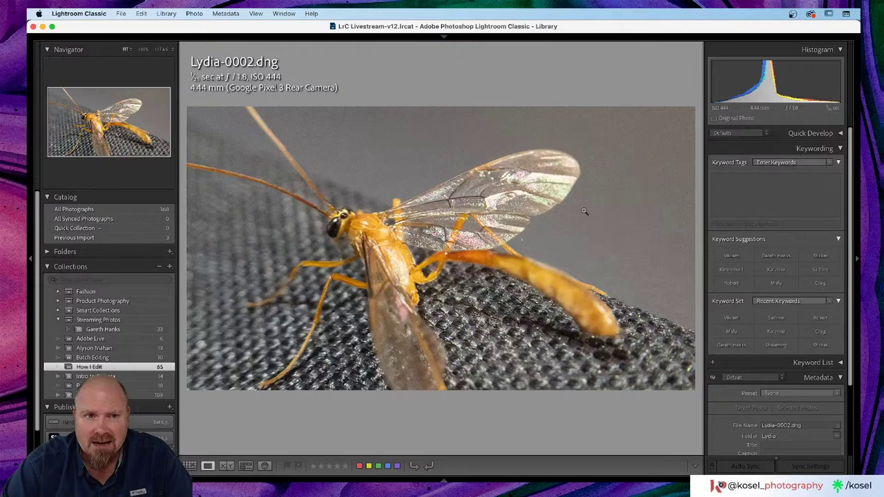
key(i)
key(i)
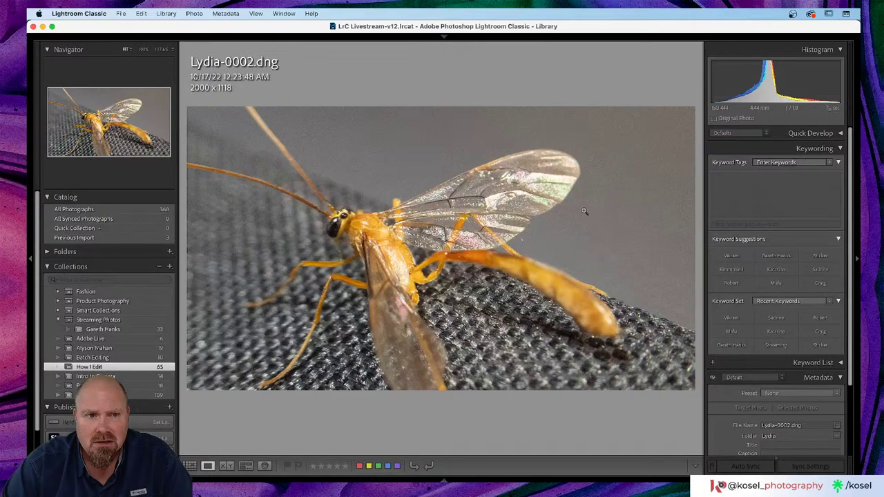
- Compare the JPEG and DNG versions of the orange insect photo by alternating between them, and examine the DNG's metadata
key(Left)
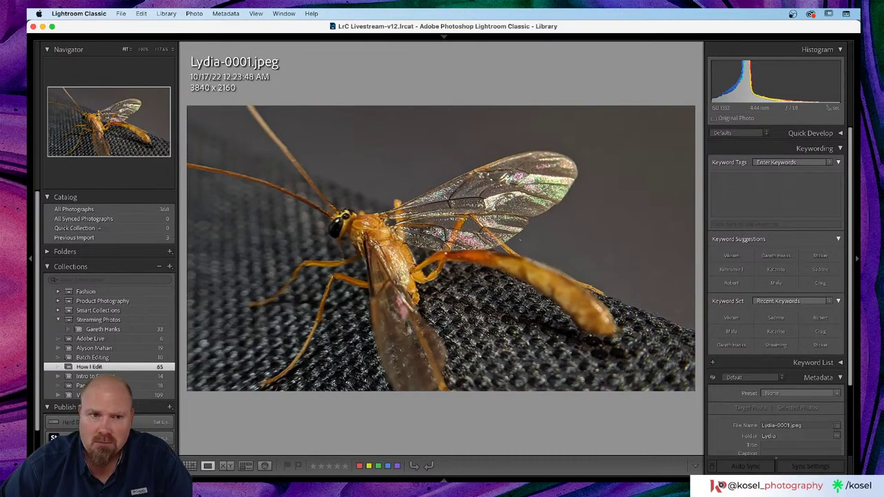
key(Right)
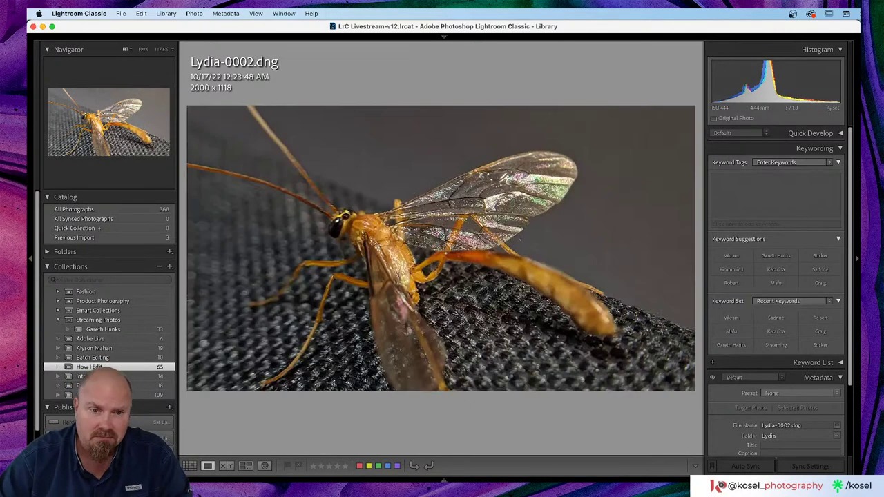
key(Left)
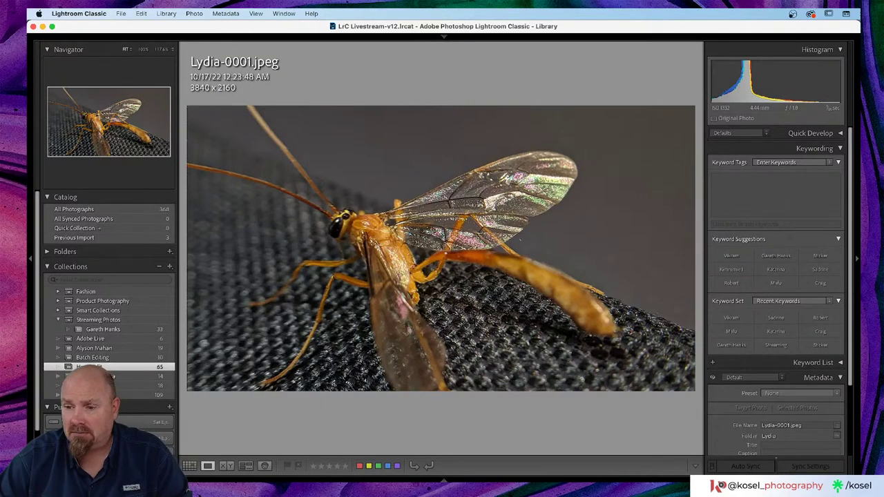
key(Right)
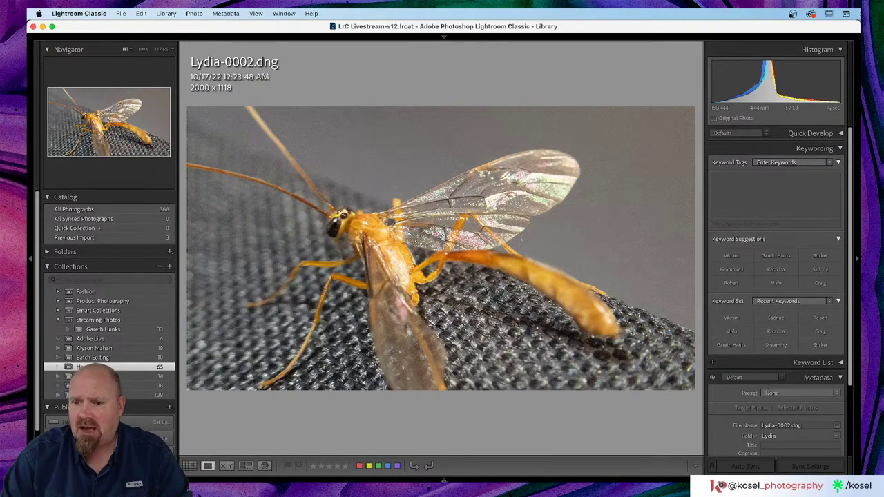
scroll(748, 287, down, 3)
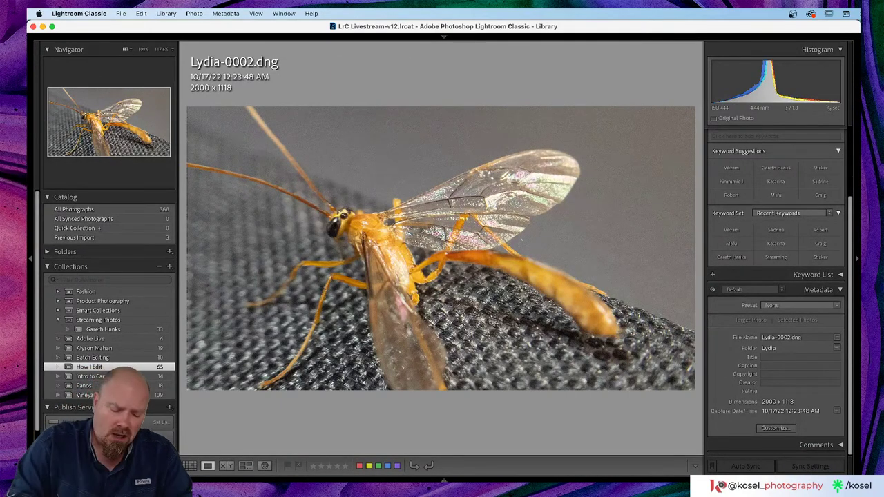
- Return to the grid and resolve the bamboo stall JPEG's metadata conflict with Overwrite Settings
key(g)
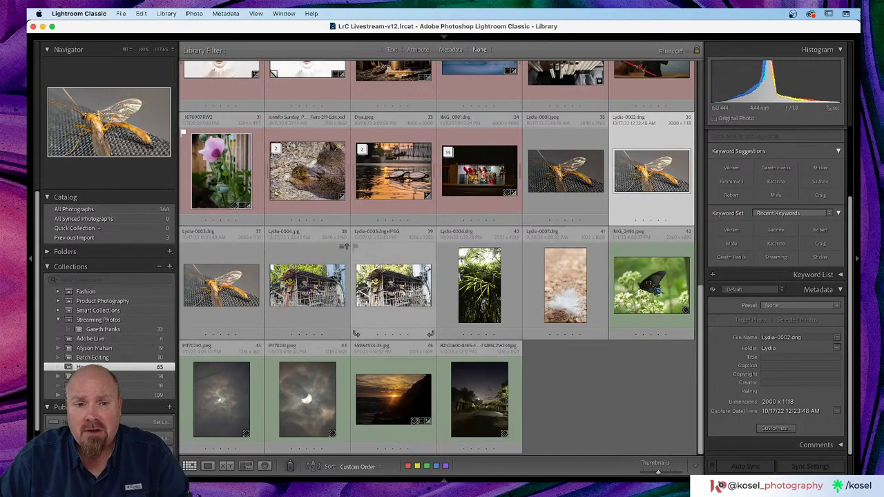
click(347, 248)
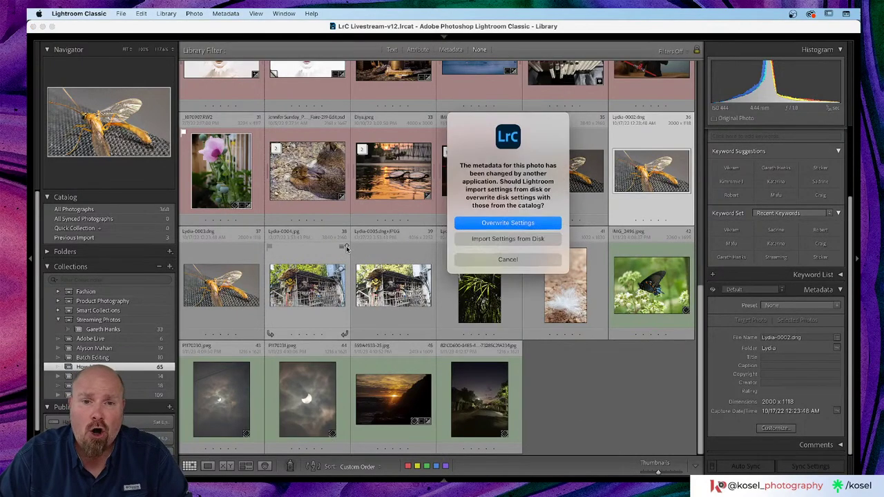
click(557, 224)
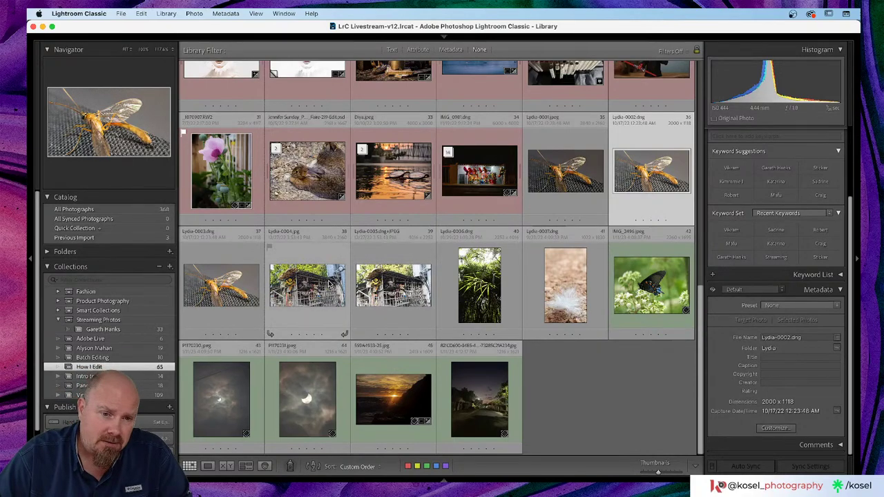
- Compare the JPEG and DNG versions of the bamboo stall photo in Loupe view, including zoomed in on the dragon masks
double_click(330, 283)
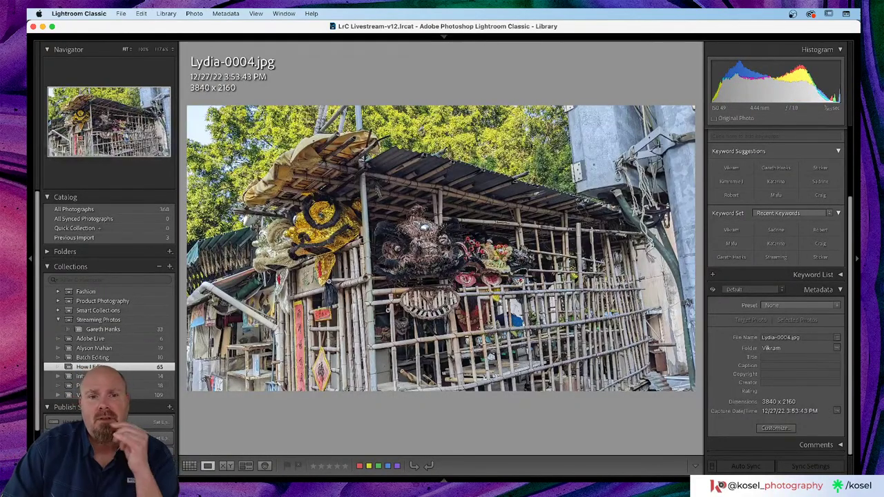
key(Right)
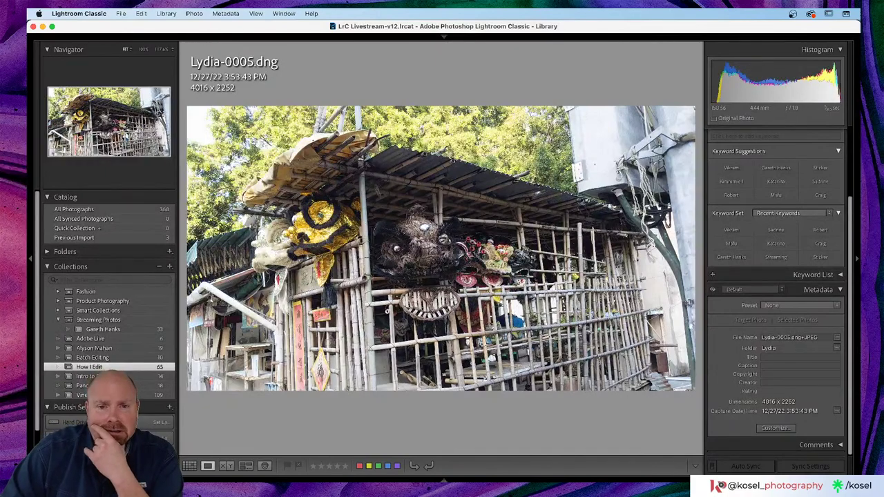
key(Left)
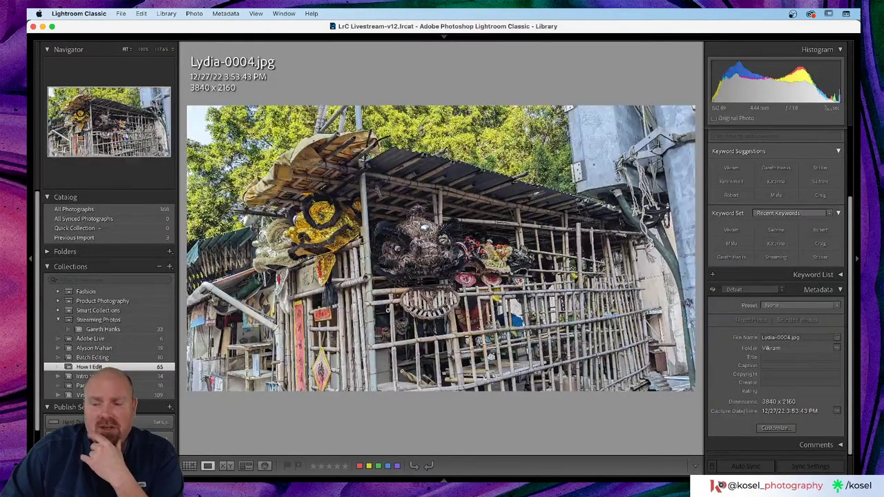
click(423, 235)
click(418, 234)
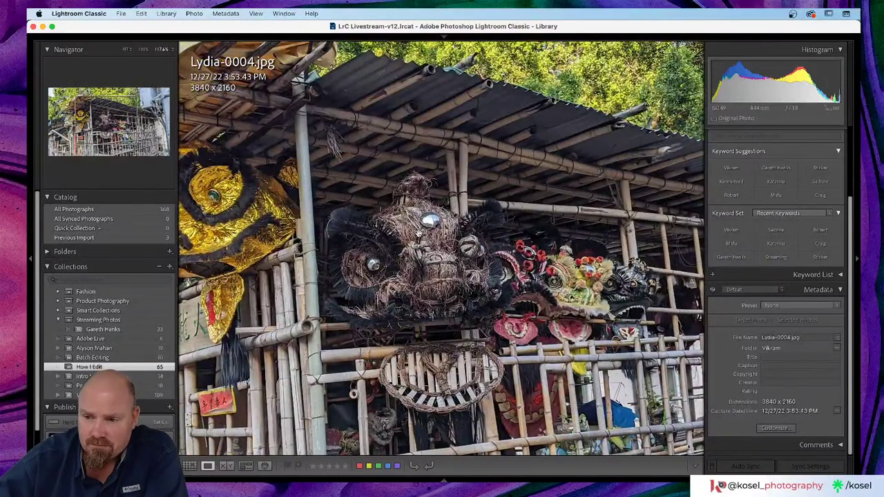
key(Right)
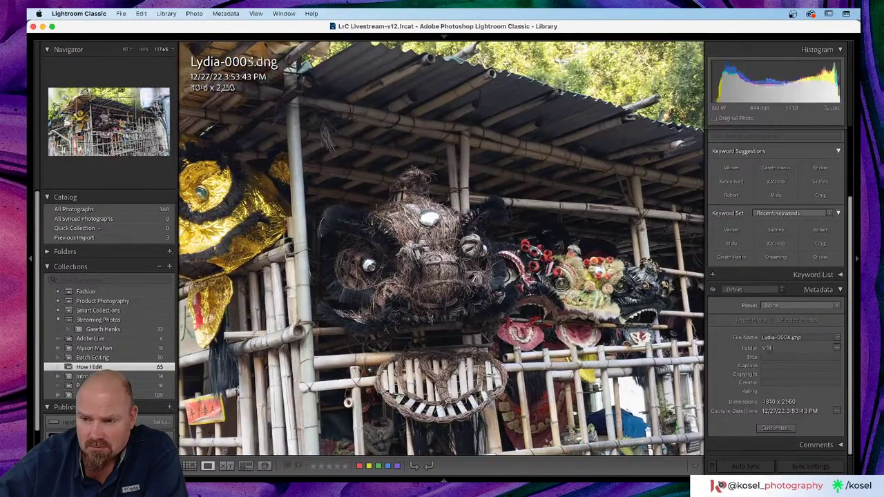
- Return to the grid, reopen the orange insect JPEG in Loupe view, and alternate it with the DNG to compare their rendering
key(g)
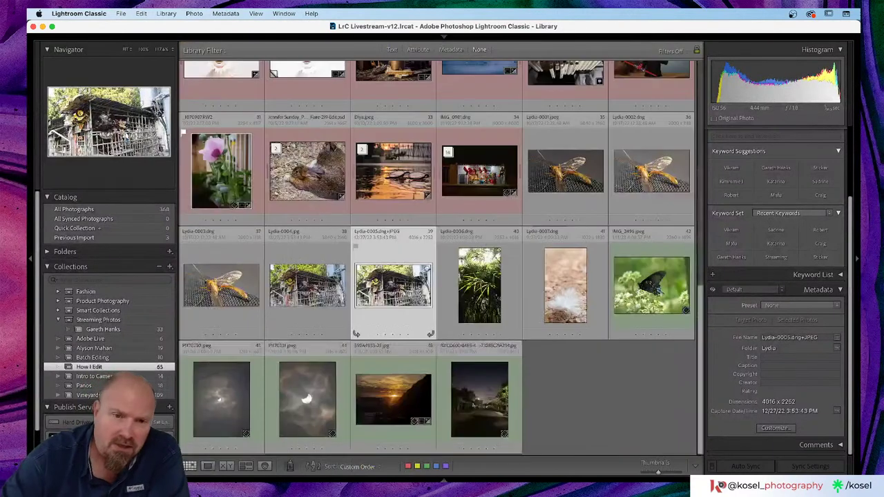
double_click(563, 181)
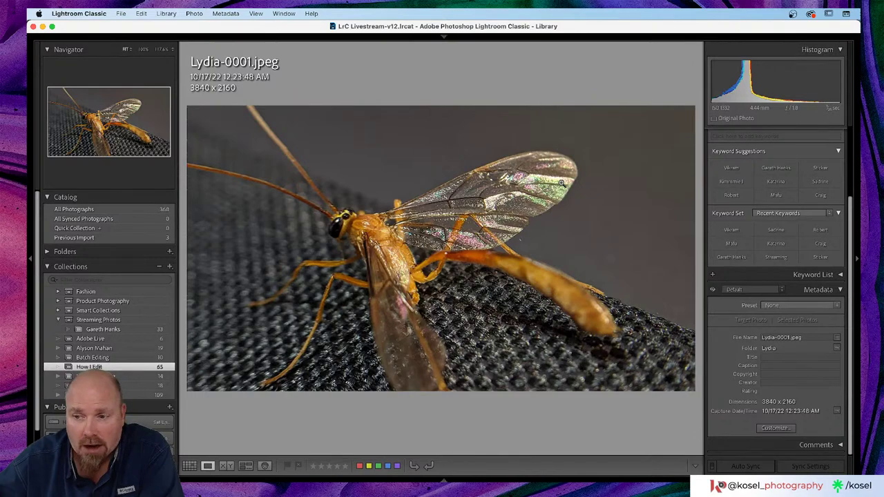
key(Right)
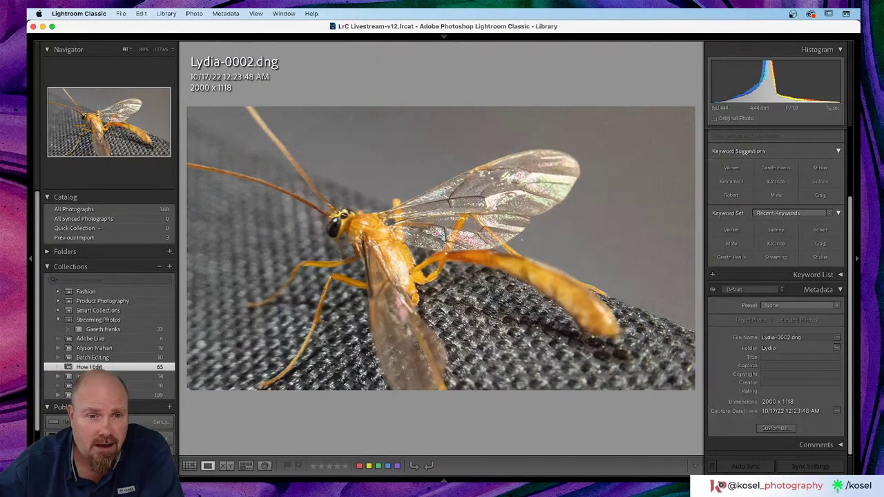
key(Left)
key(Right)
key(Left)
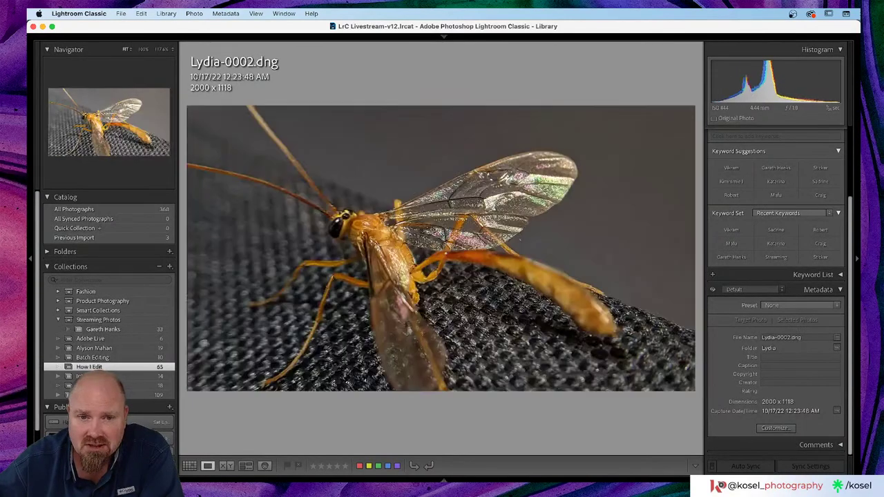
key(Right)
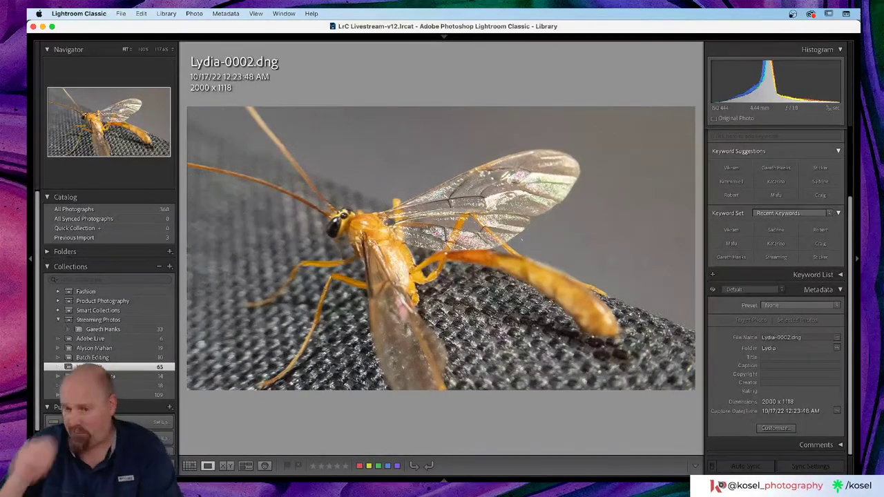
- Open the orange insect DNG in Develop and toggle Enable Profile Corrections in Lens Corrections to compare the photo with and without it
key(d)
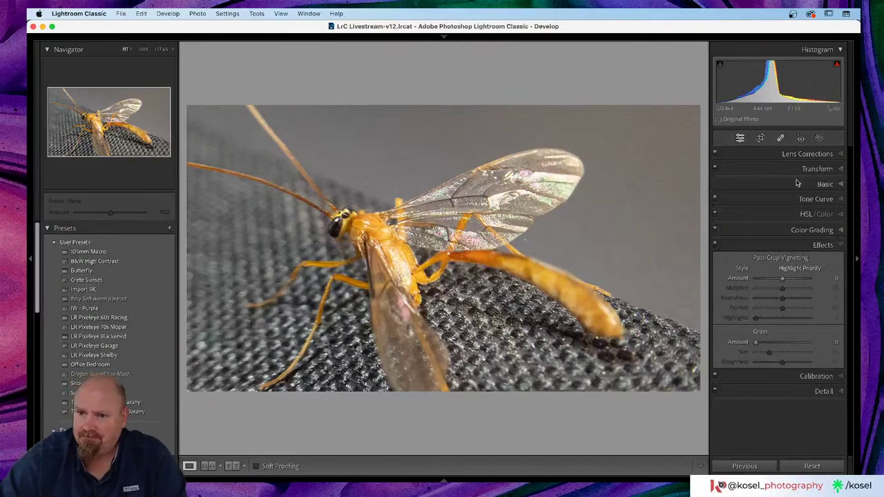
click(836, 170)
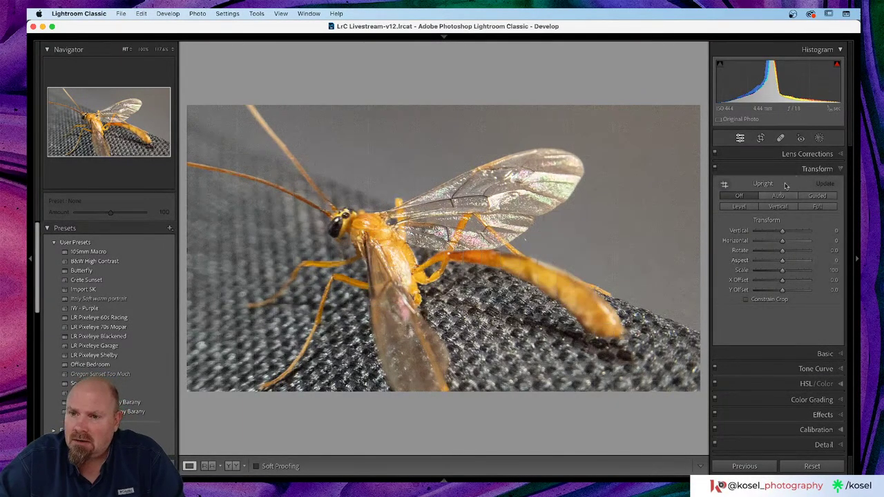
click(804, 155)
click(720, 188)
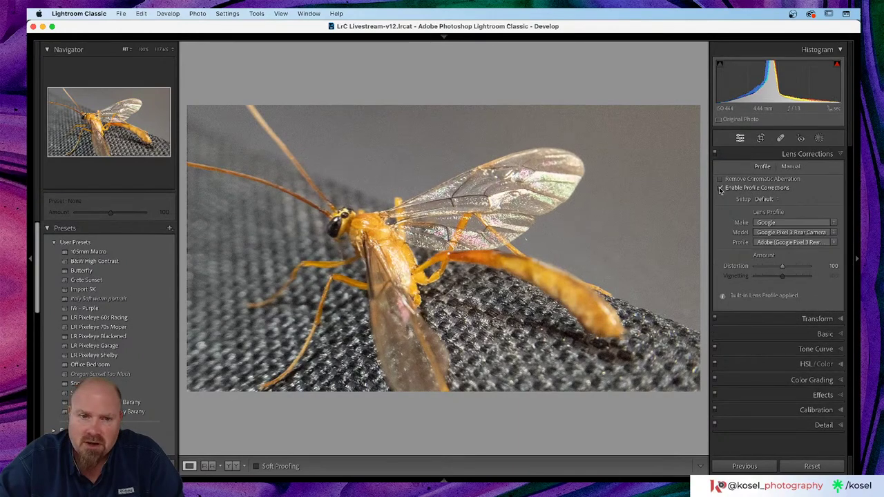
click(720, 188)
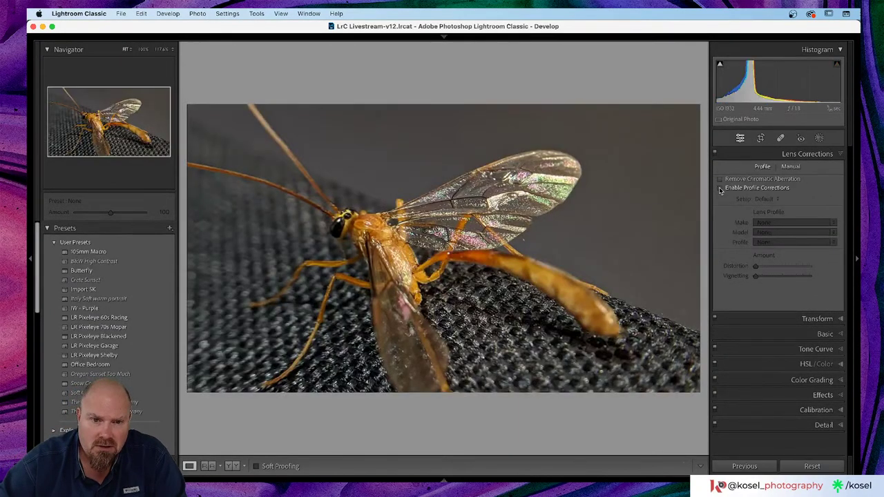
click(720, 188)
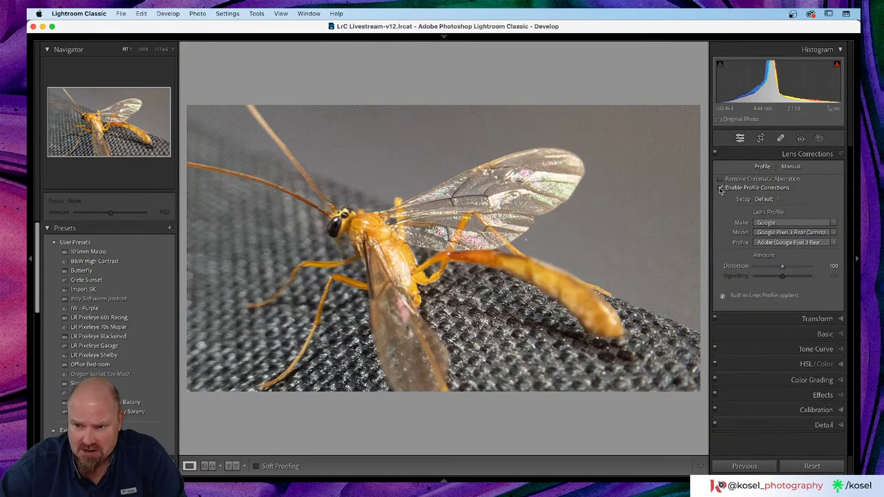
click(720, 188)
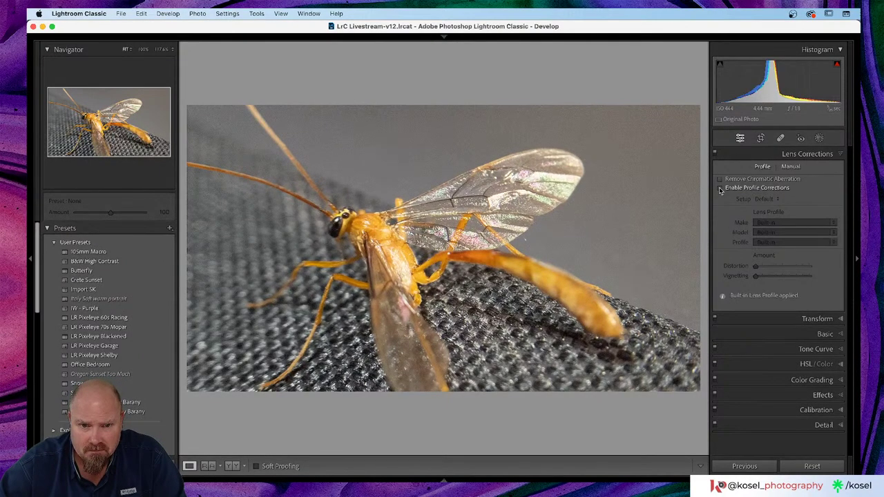
click(720, 188)
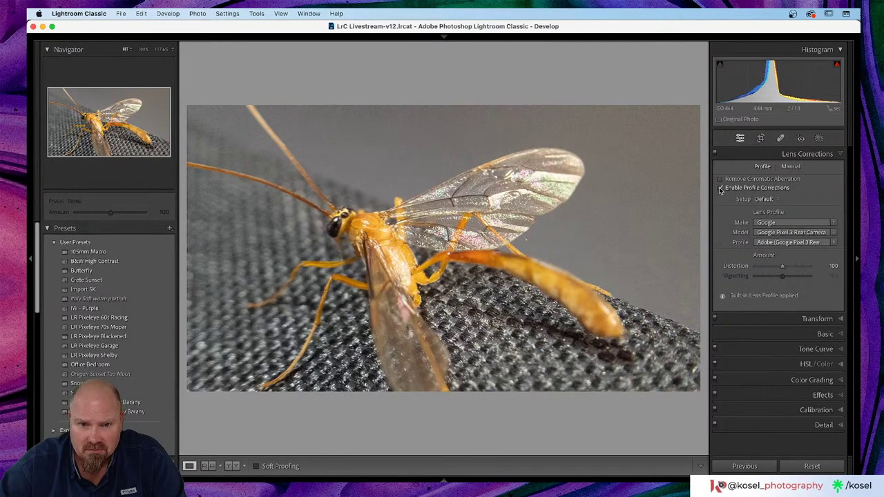
click(720, 188)
click(720, 188)
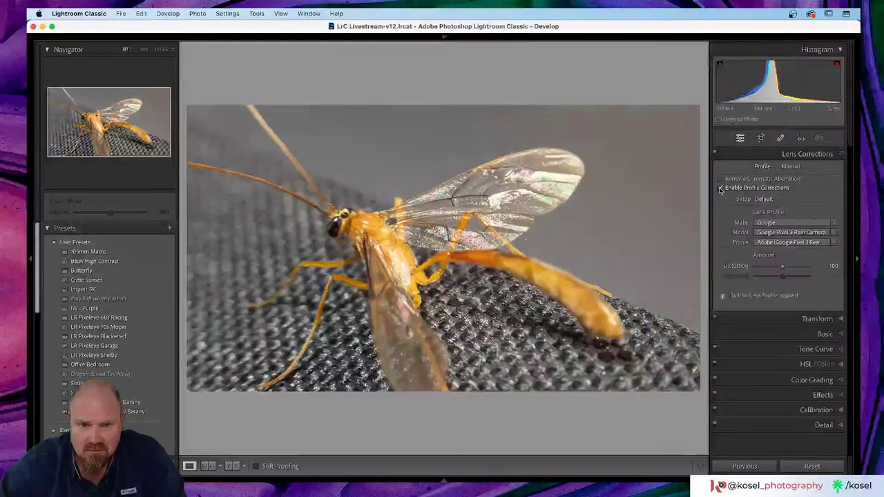
click(720, 188)
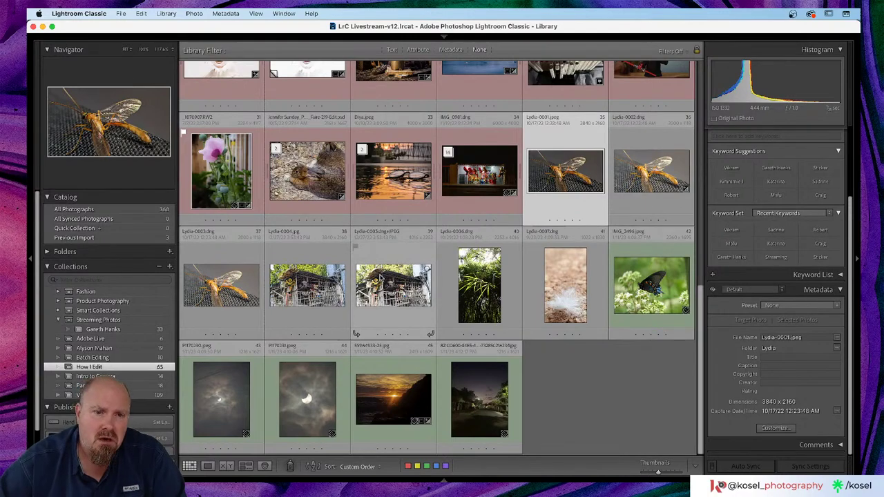
- Browse the phone photos from the bamboo stall DNG to the butterfly, and check the neighbouring DNGs' Lens Corrections in Develop
double_click(380, 277)
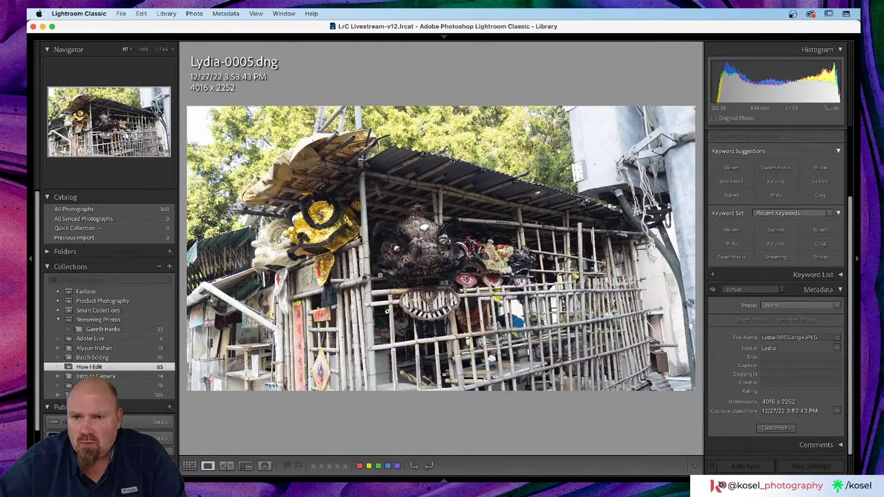
key(Right)
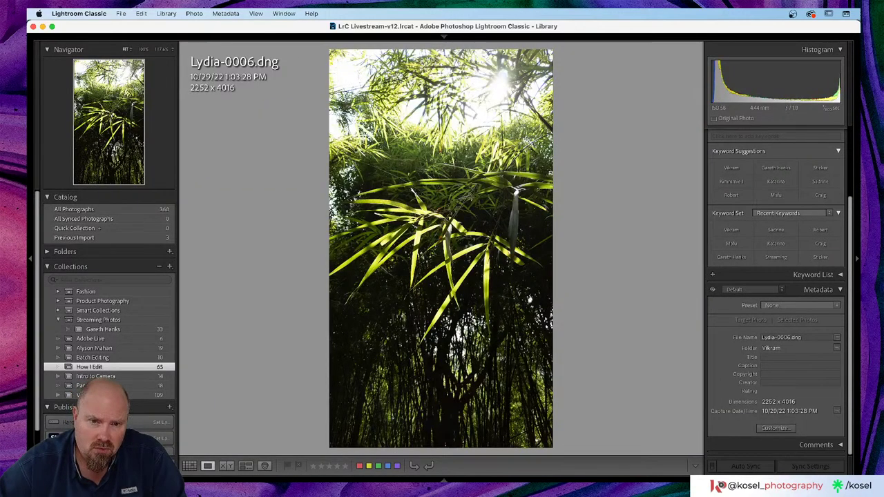
key(Right)
key(Right)
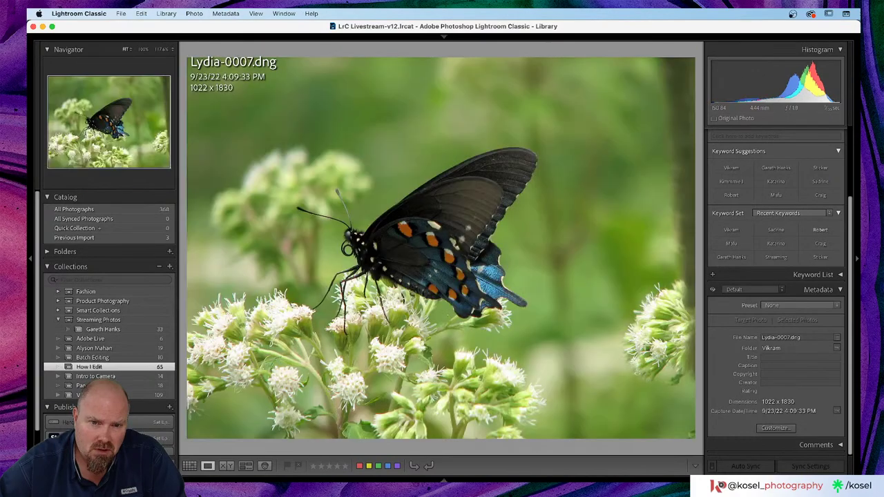
key(d)
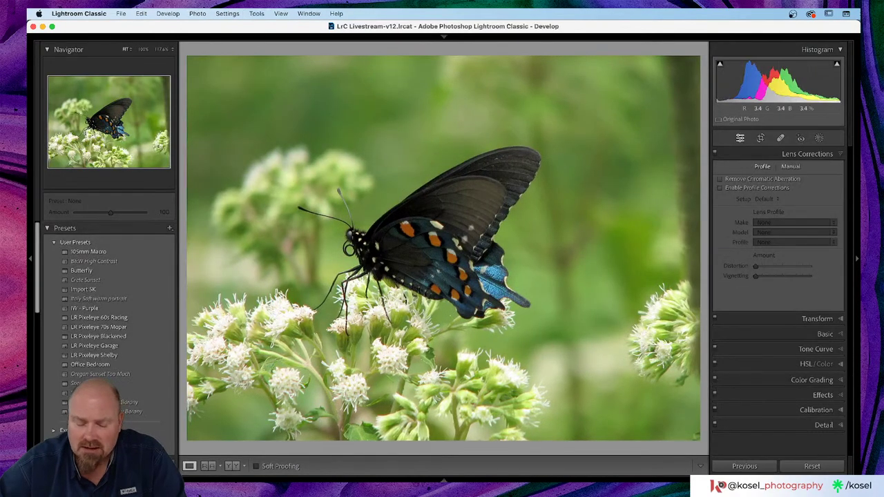
key(Right)
key(Right)
key(Right)
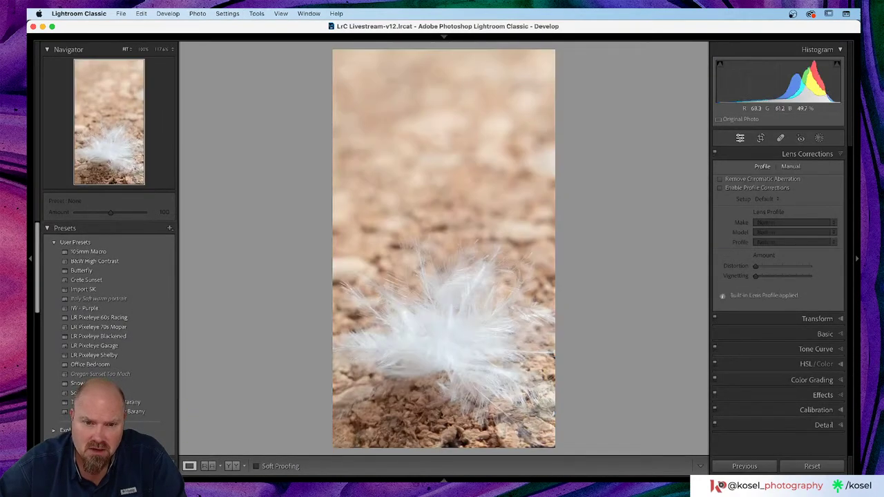
key(Right)
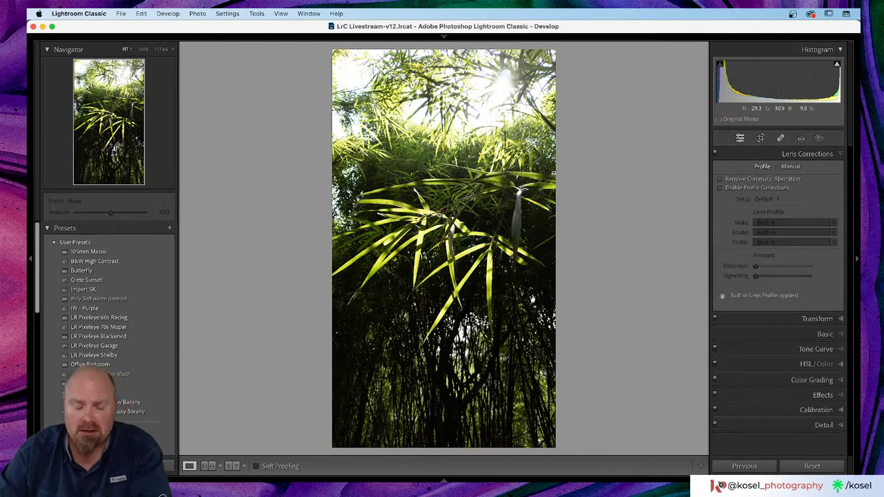
- Return to the grid and create a virtual copy of the bamboo leaves DNG
key(g)
right_click(492, 280)
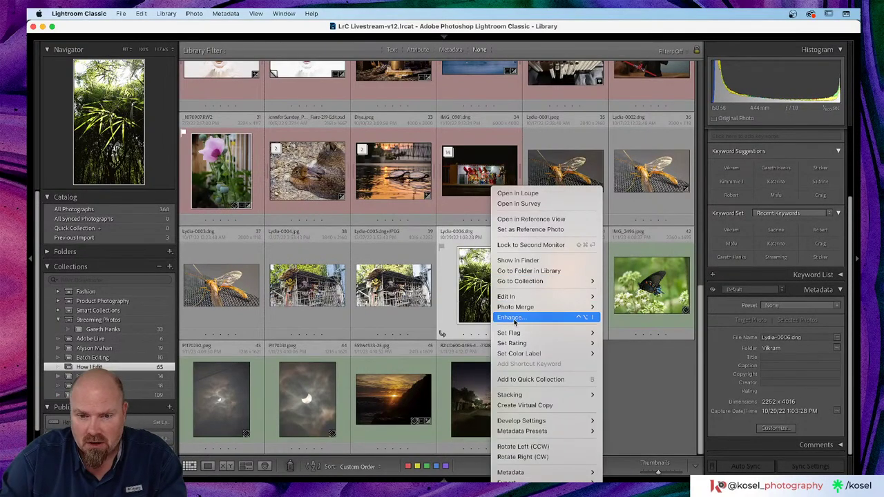
click(523, 406)
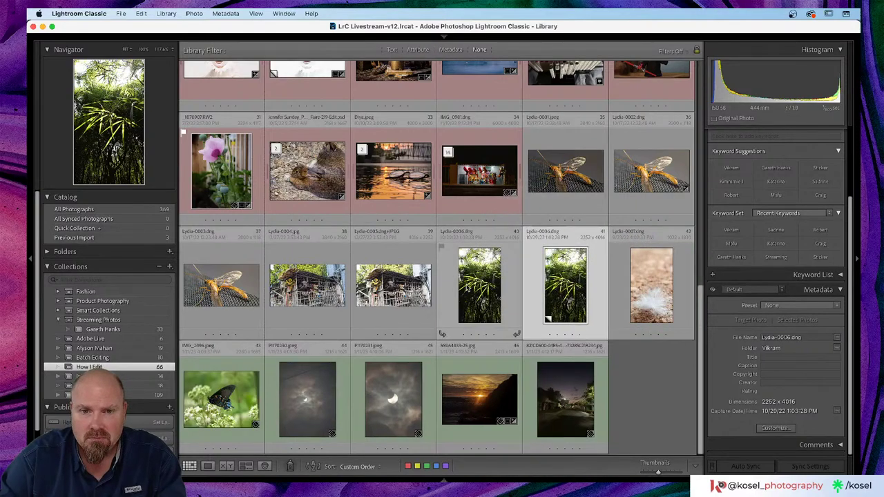
- Open the bamboo leaves virtual copy in Develop and crop it tighter around the bright leaves, keeping the Original aspect ratio
double_click(560, 287)
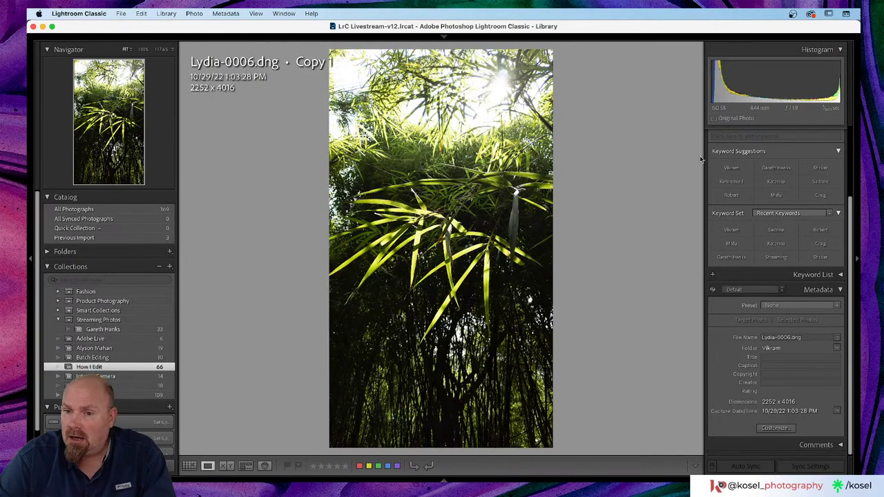
key(d)
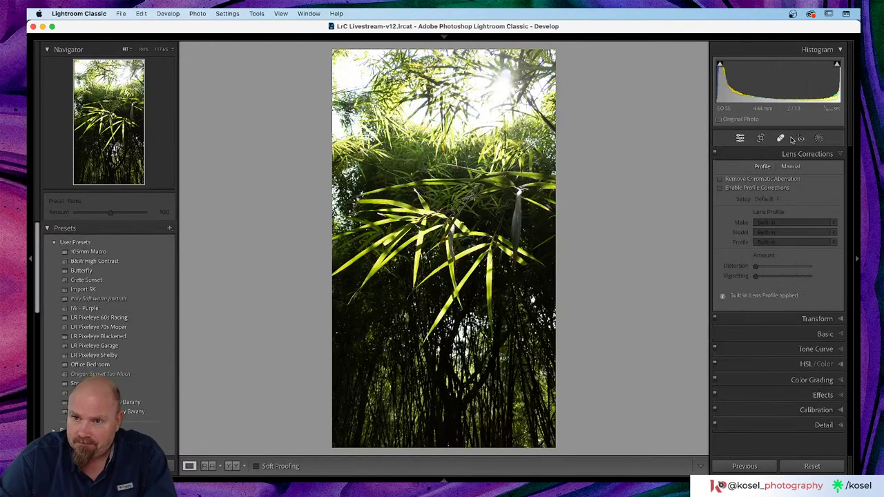
click(760, 138)
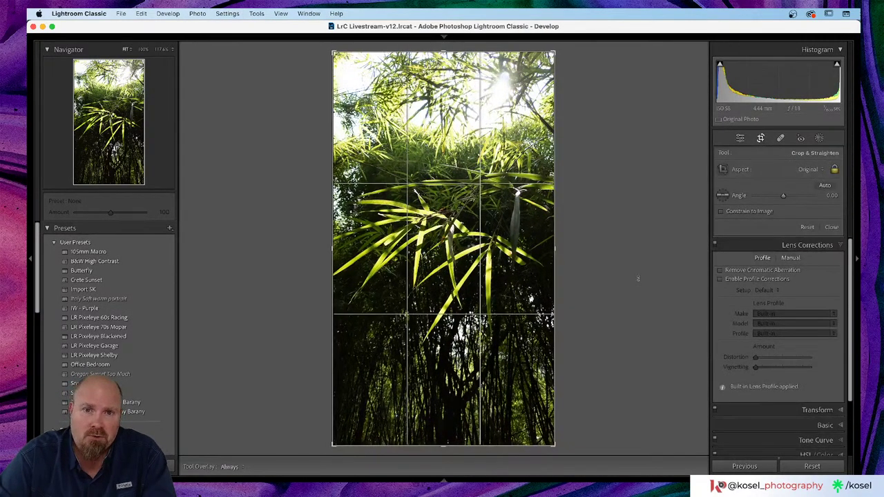
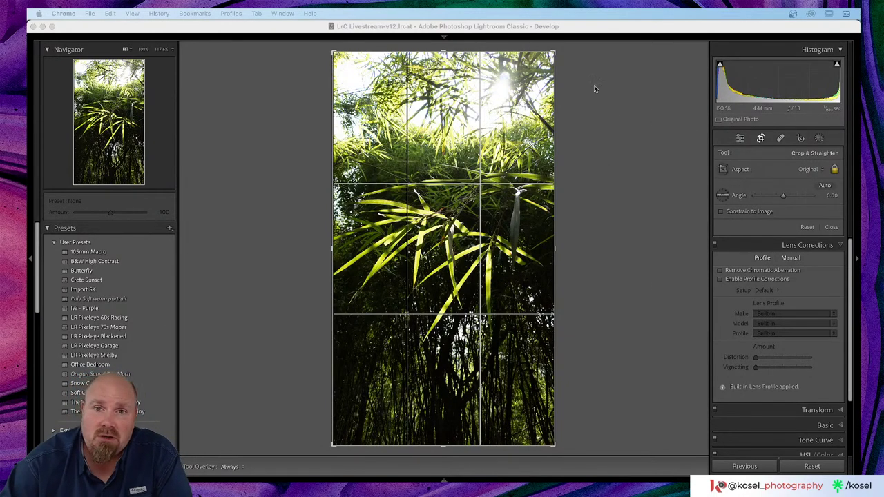
click(553, 52)
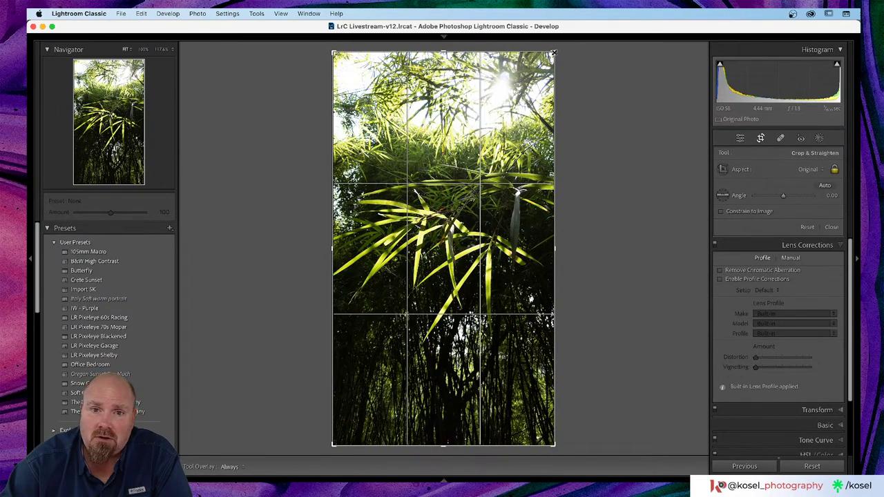
drag(554, 52, 520, 113)
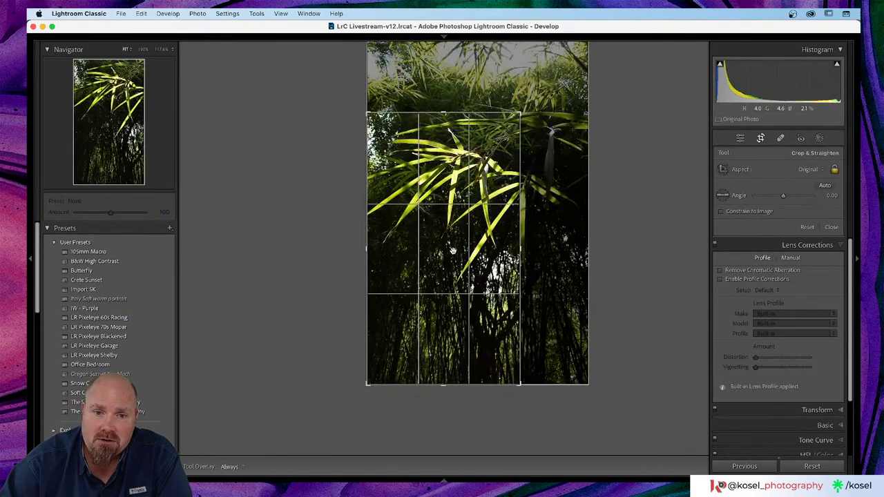
mouse_move(407, 299)
mouse_down()
mouse_move(420, 331)
mouse_move(415, 306)
mouse_up()
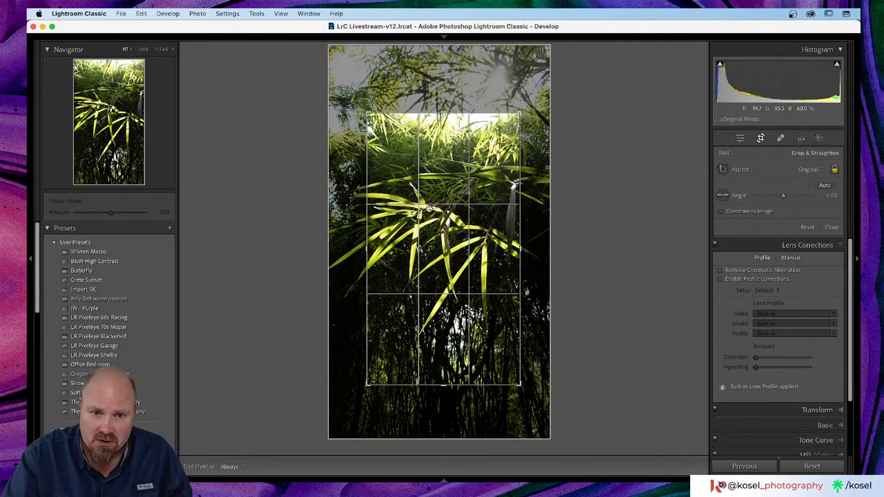
- Cycle the crop guide overlay through its styles to the fine grid, and reset the bamboo leaves crop
key(o)
key(o)
key(o)
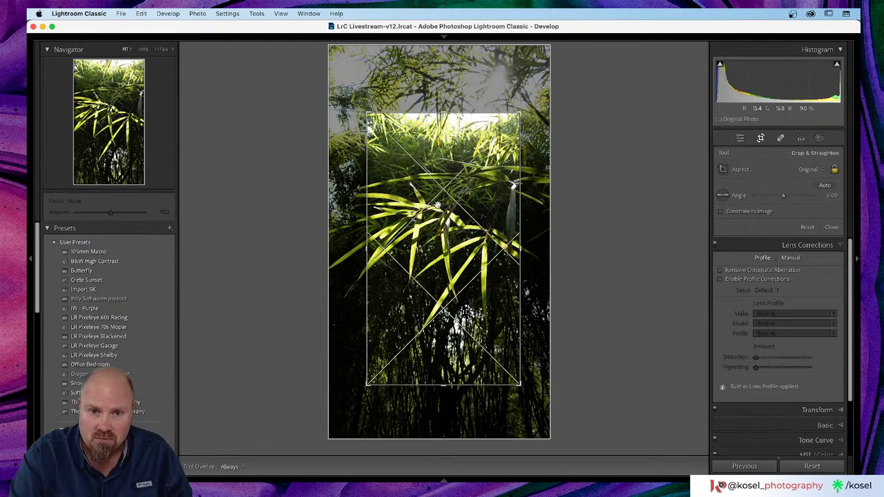
key(o)
key(o)
key(o)
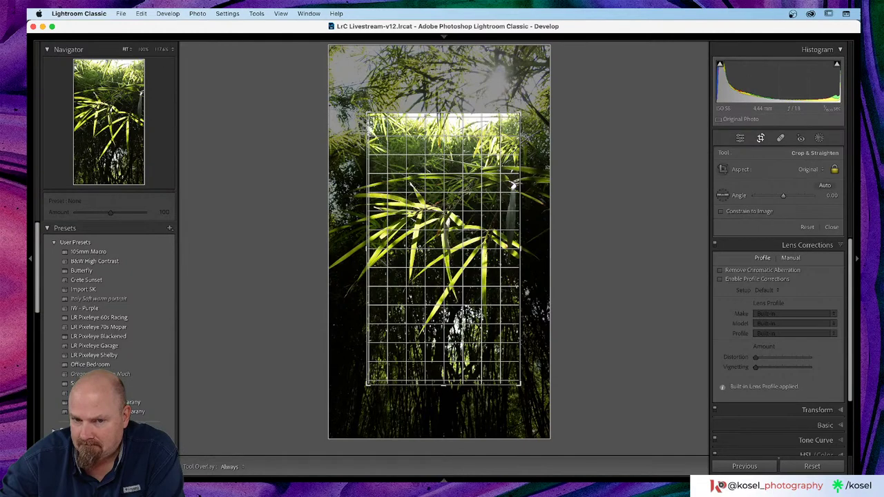
click(807, 226)
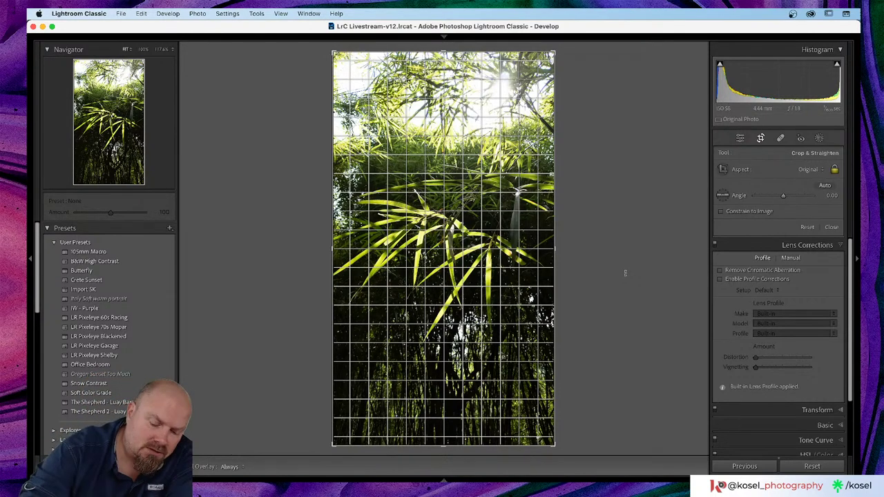
- Return to the grid, reopen the bamboo leaves virtual copy in Loupe view, and examine its pixel dimensions under screen magnification
key(g)
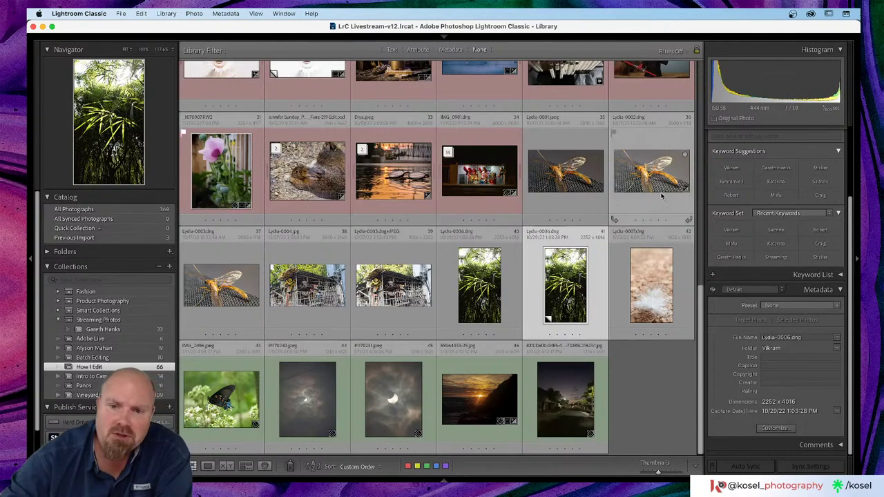
double_click(575, 263)
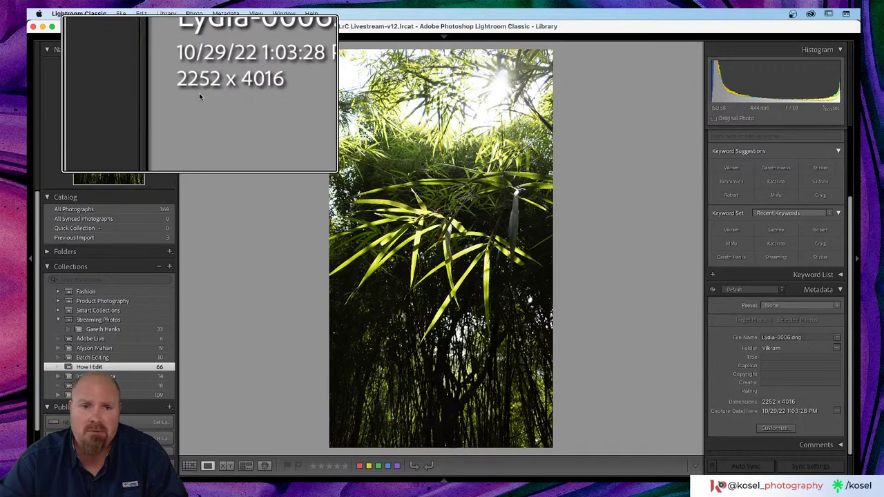
key(alt+super+8)
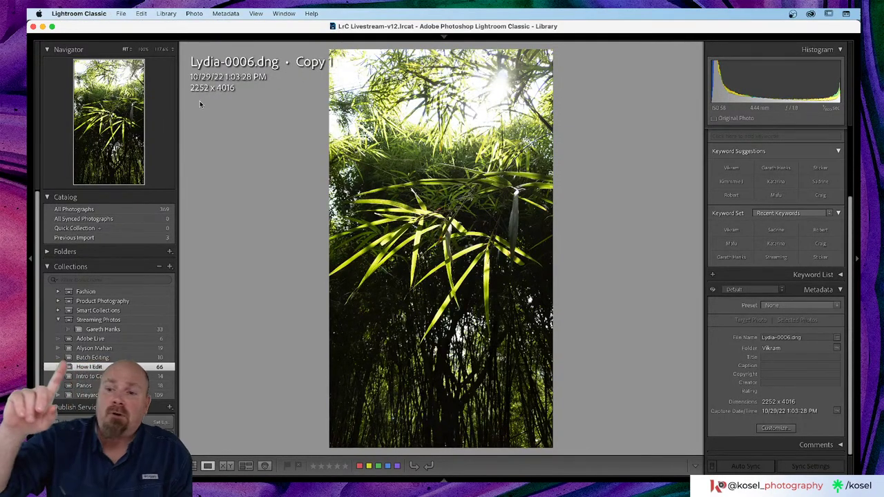
- Return to the grid, open the first arched corridor CR2 in Loupe view, and examine its pixel dimensions under screen magnification
key(g)
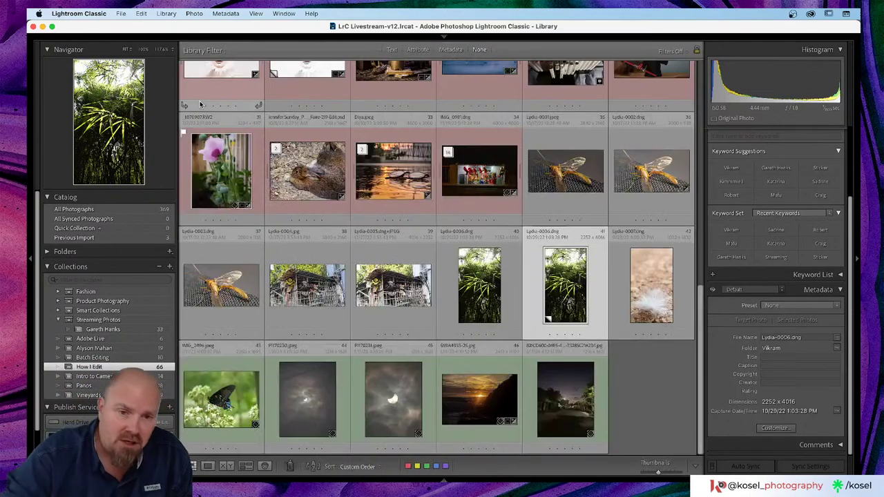
scroll(290, 97, up, 10)
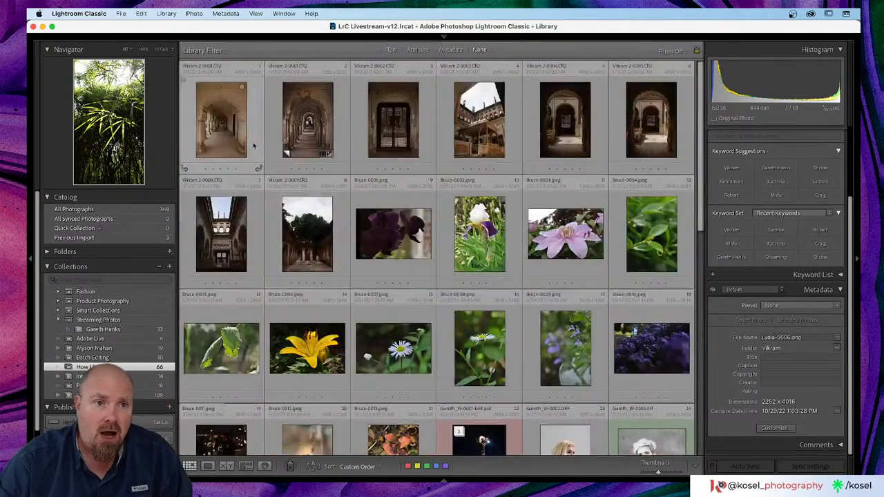
double_click(240, 127)
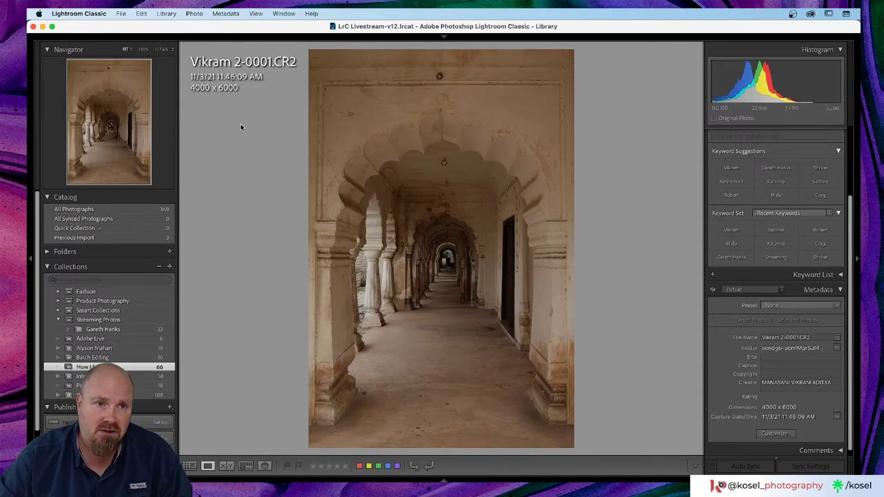
key(alt+super+8)
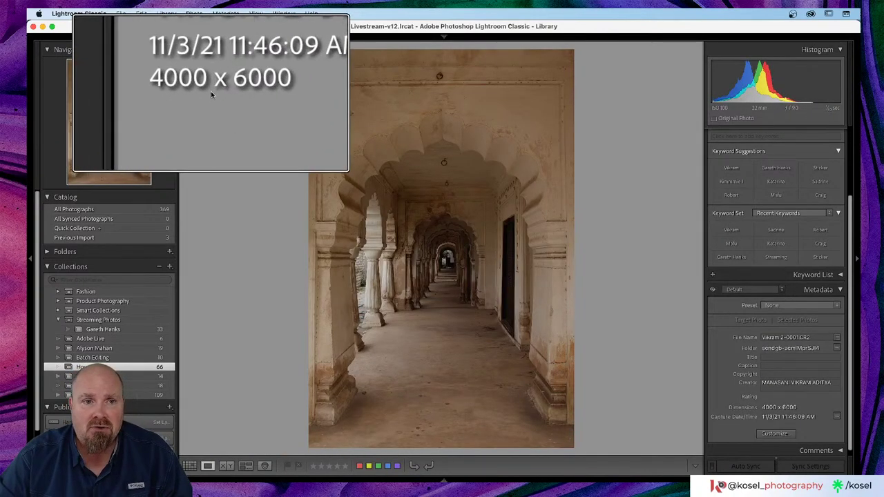
key(alt+super+8)
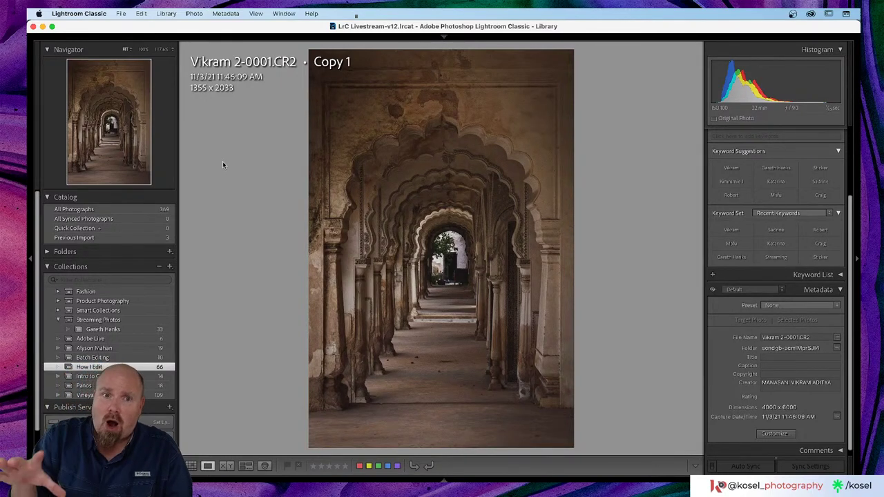
- Cycle the info overlay on the corridor's cropped virtual copy back to date and dimensions, and magnify its pixel dimensions
key(i)
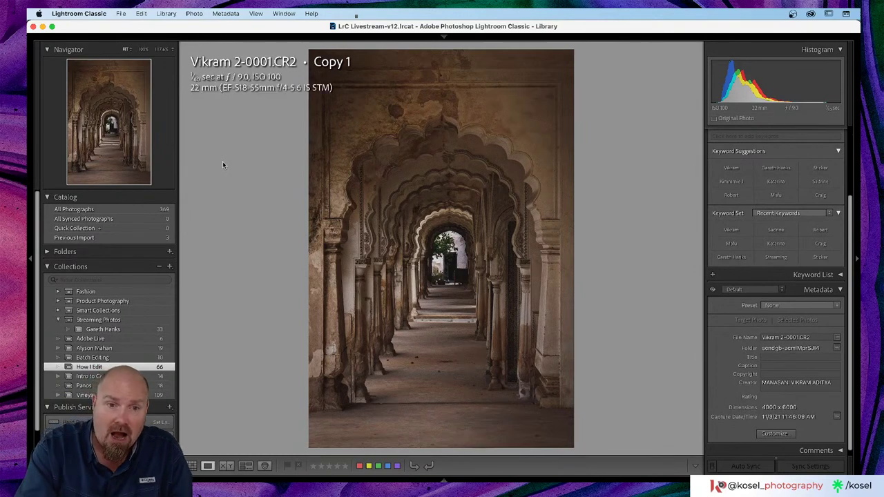
key(i)
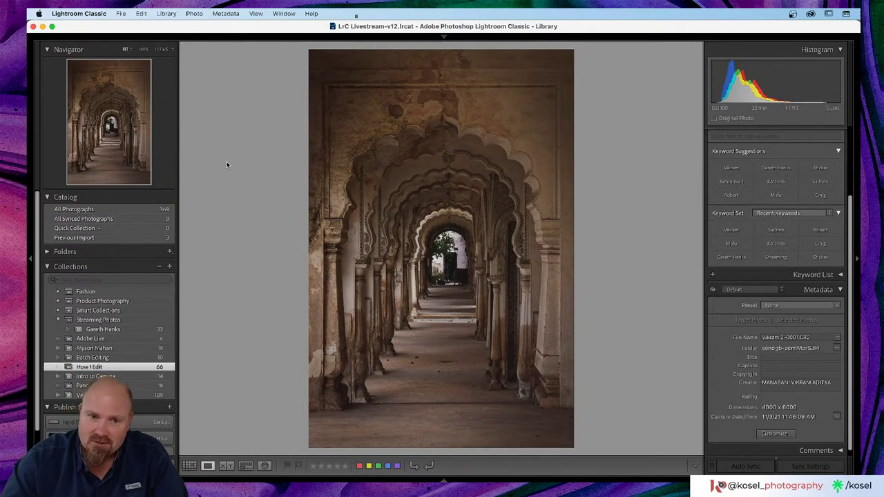
key(i)
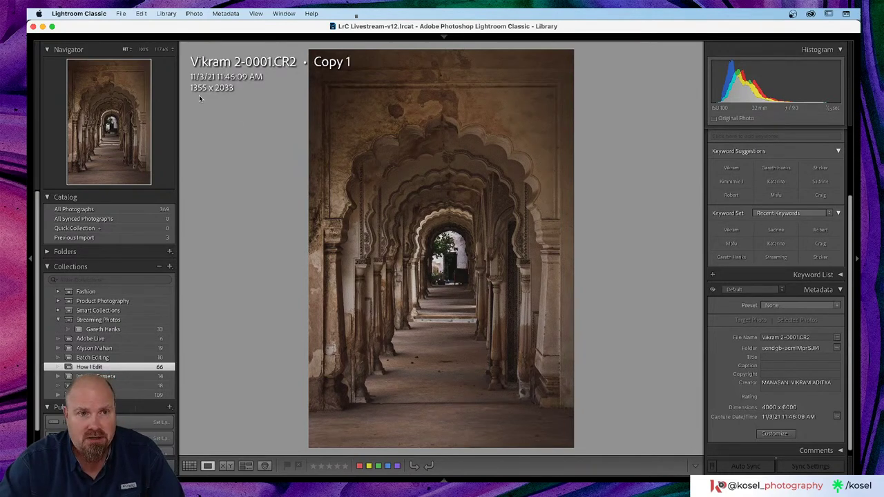
key(alt+super+8)
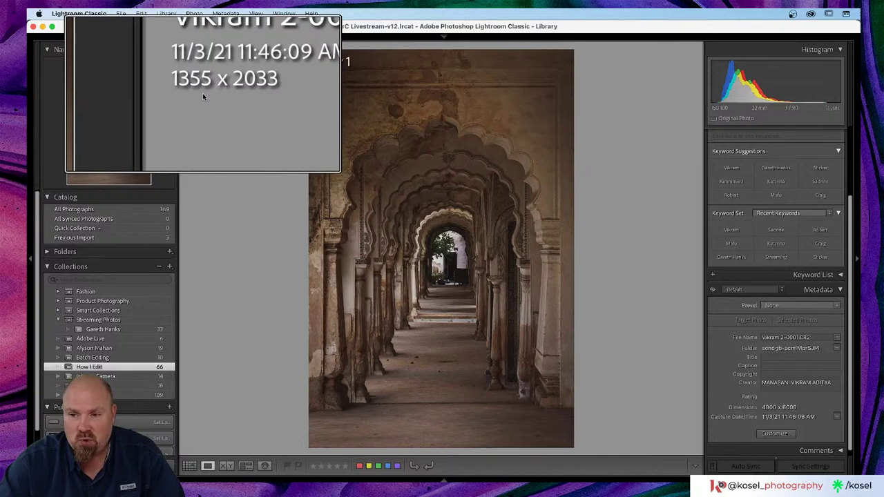
key(alt+super+8)
- Enhance the cropped corridor copy with Super Resolution, keeping Create Stack enabled
right_click(417, 216)
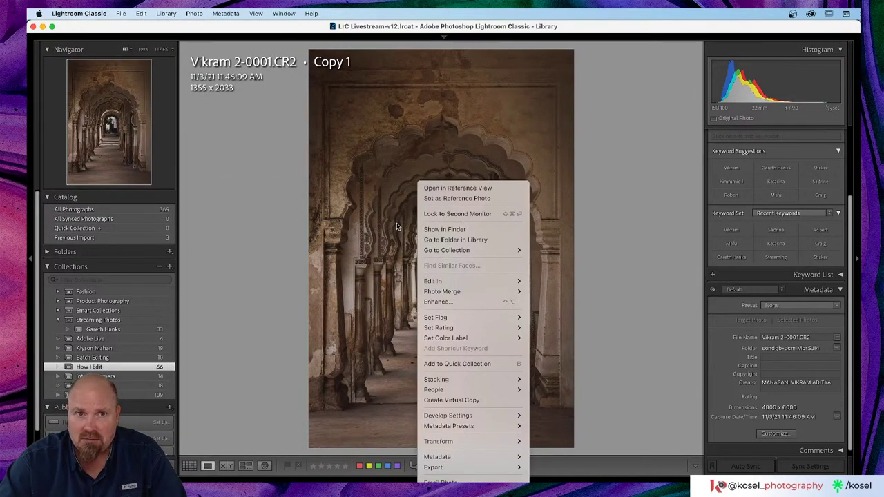
mouse_move(501, 383)
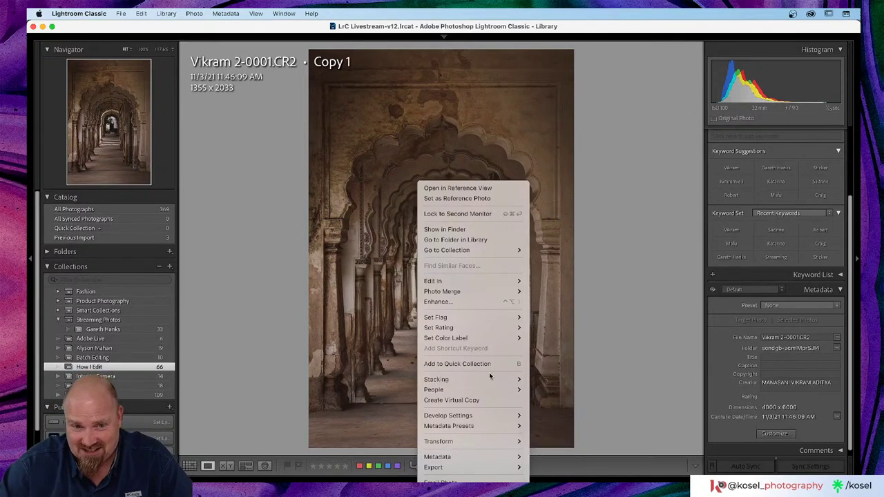
click(441, 303)
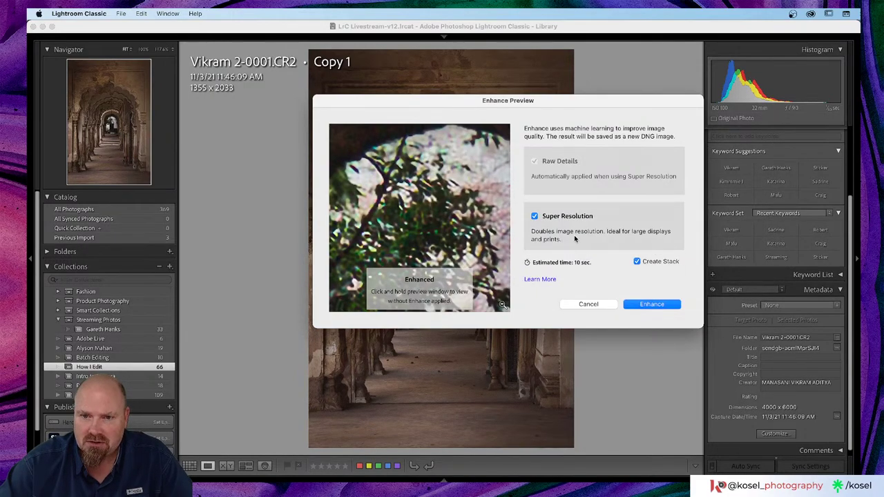
click(638, 262)
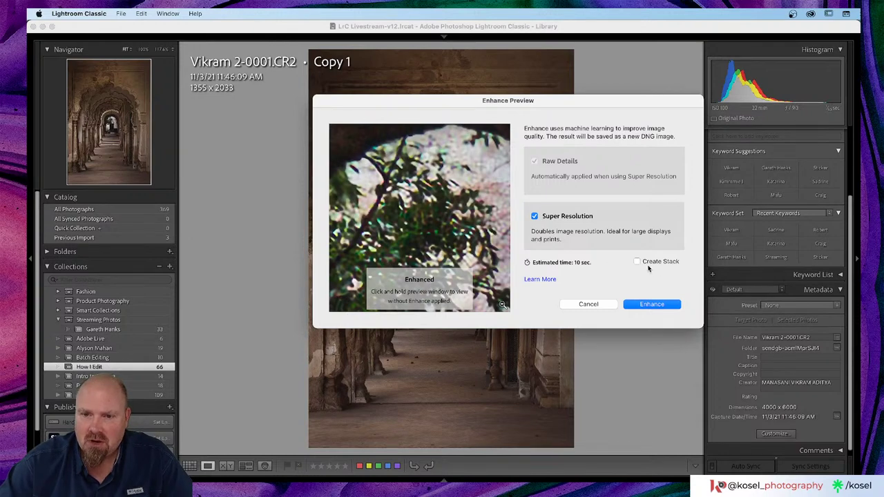
click(638, 261)
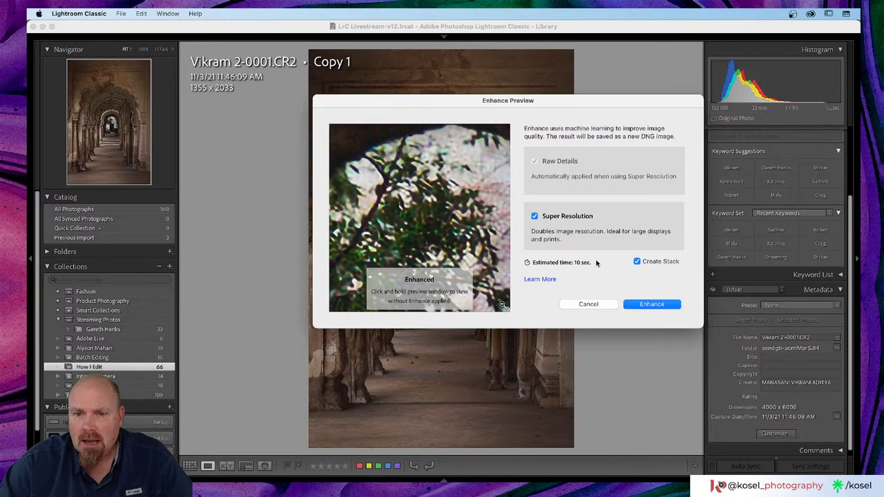
click(647, 310)
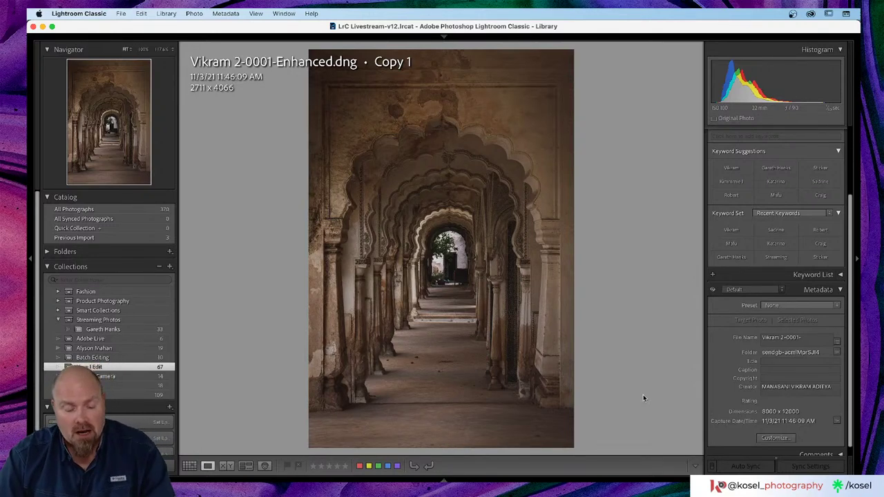
- Examine the enhanced corridor DNG's file name and pixel dimensions under screen magnification
key(alt+super+8)
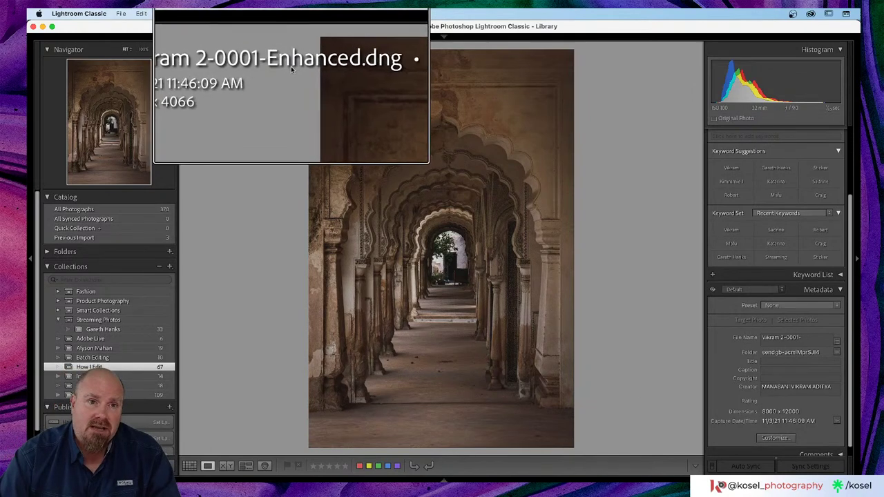
key(alt+super+8)
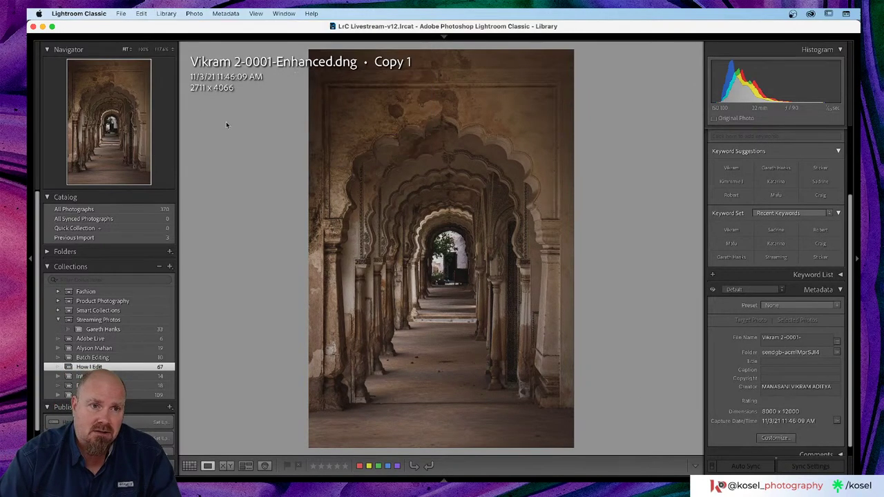
key(alt+super+8)
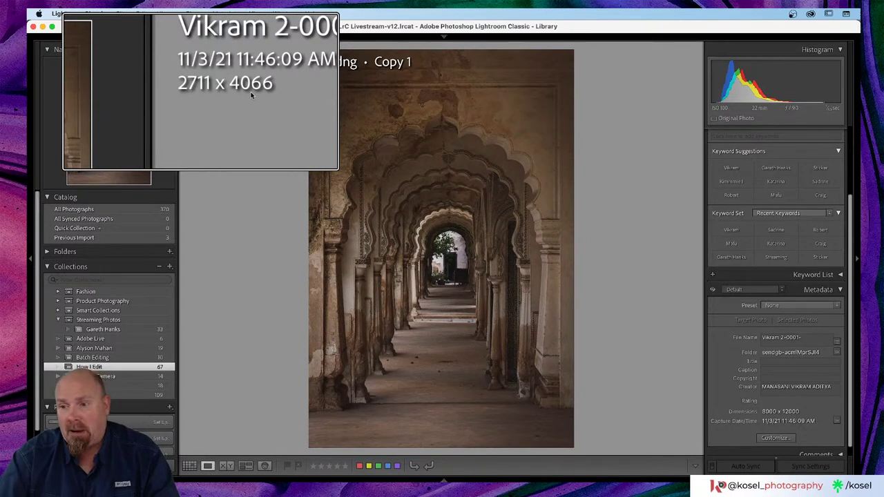
key(alt+super+8)
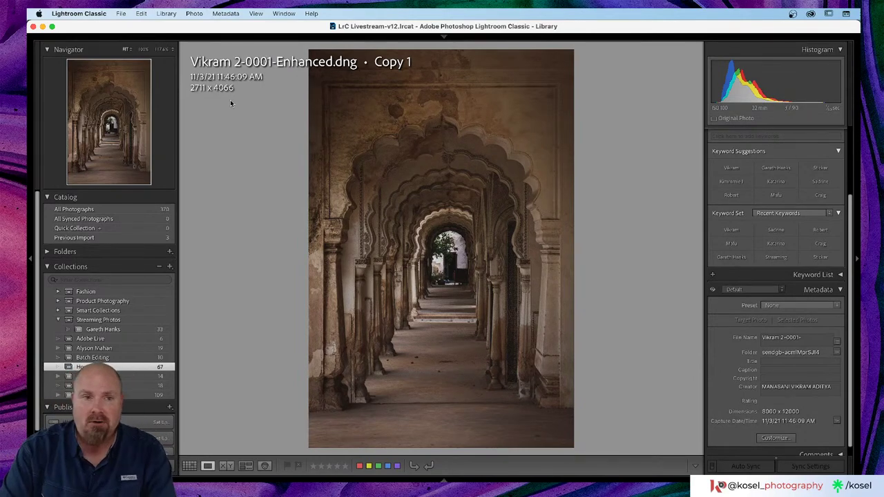
- Look through the neighbouring photos, return to the grid, and expand the stack holding the enhanced corridor DNG
key(Right)
key(Right)
key(Right)
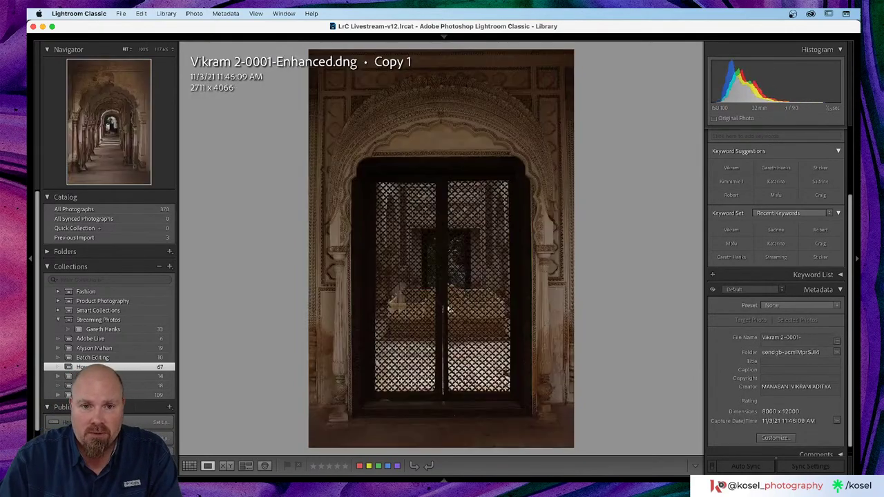
key(Left)
key(g)
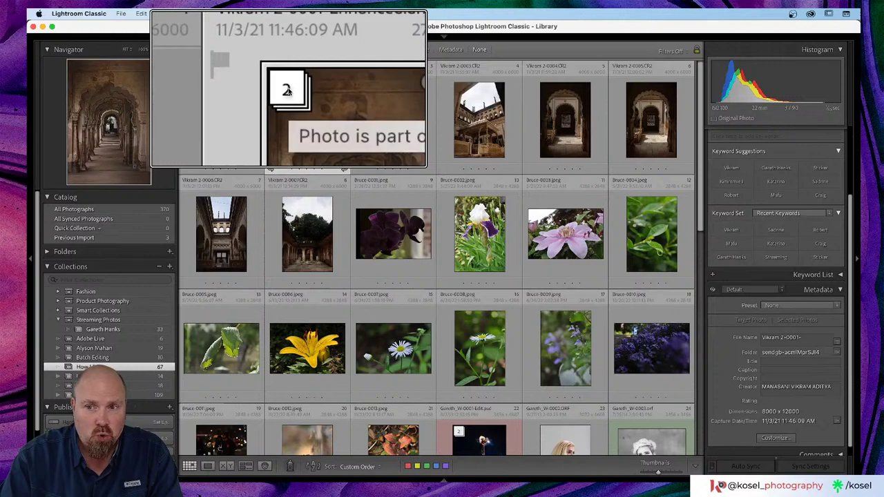
click(287, 90)
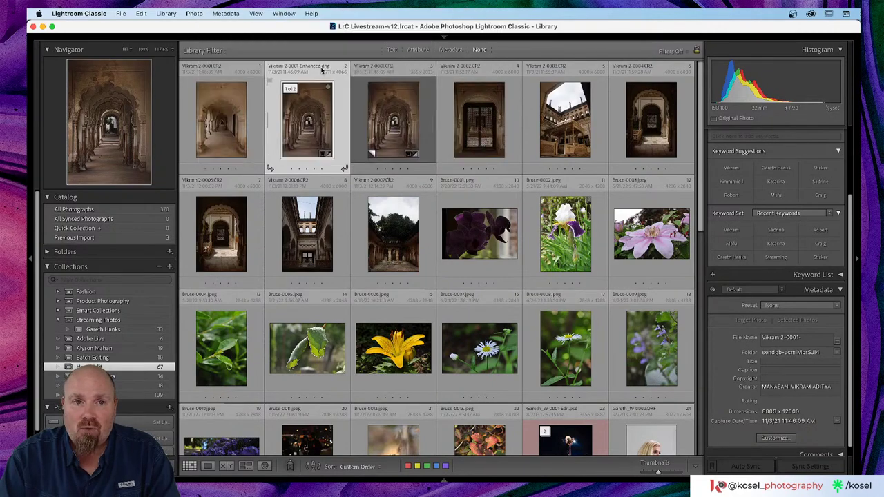
- Open the enhanced corridor DNG in Loupe view and compare its file name and dimensions with the cropped CR2 copy
double_click(305, 130)
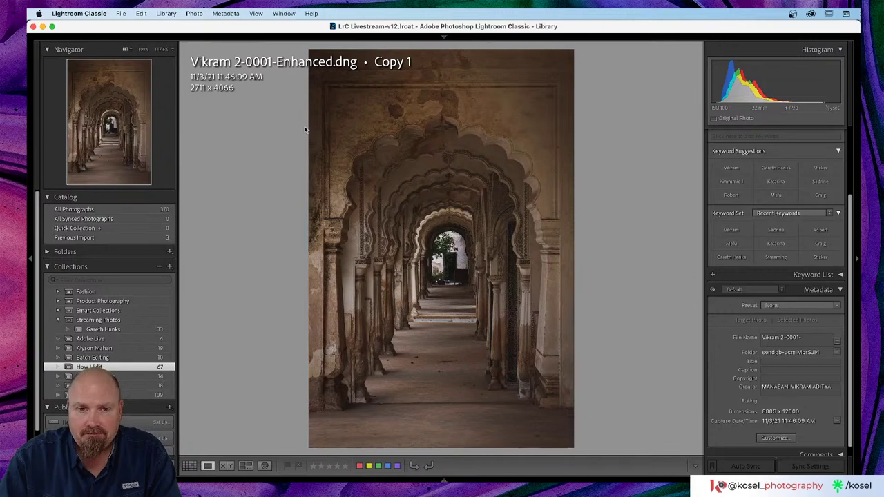
key(Left)
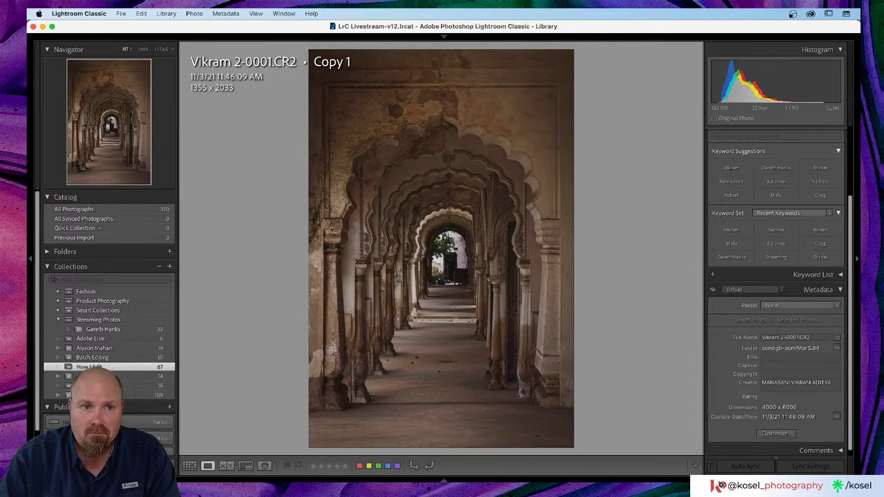
key(alt+super+8)
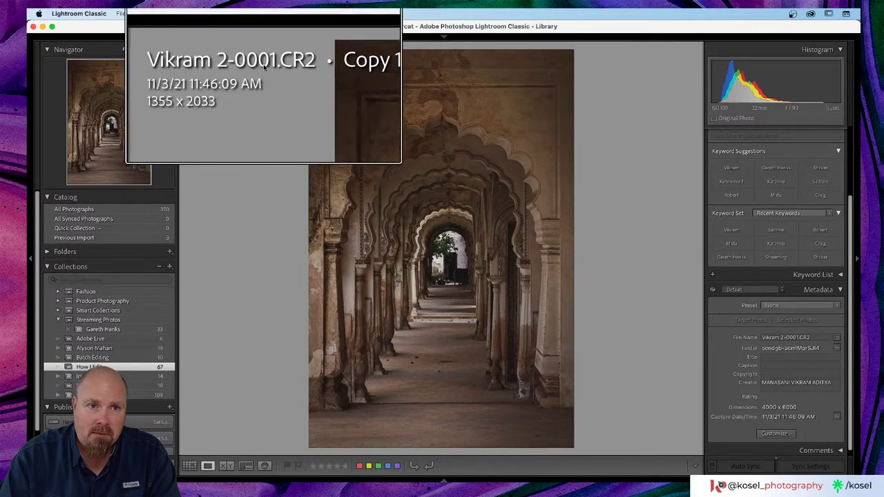
key(alt+super+8)
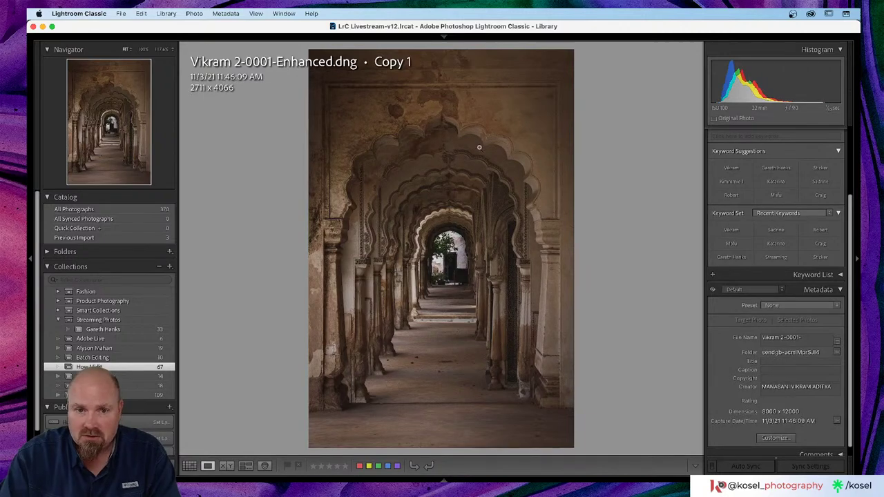
- Compare the enhanced DNG and the cropped CR2 copy zoomed in on the far archway, and return to the fit view
click(524, 242)
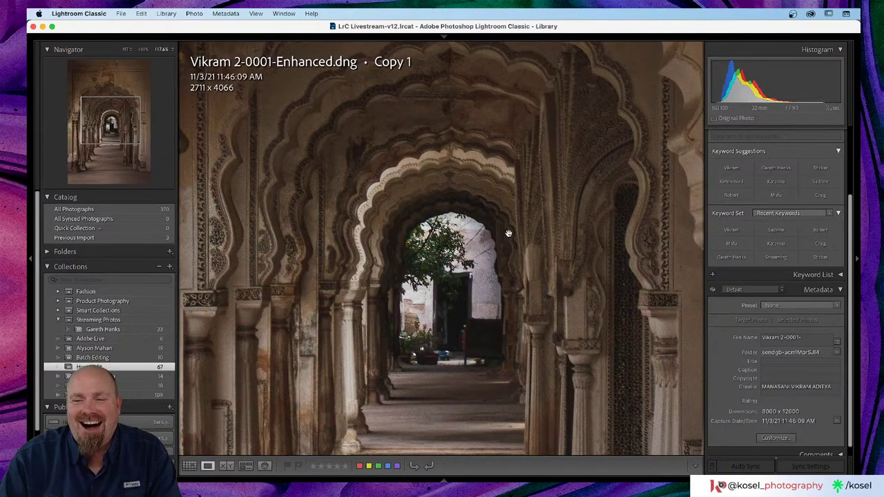
click(509, 234)
key(Left)
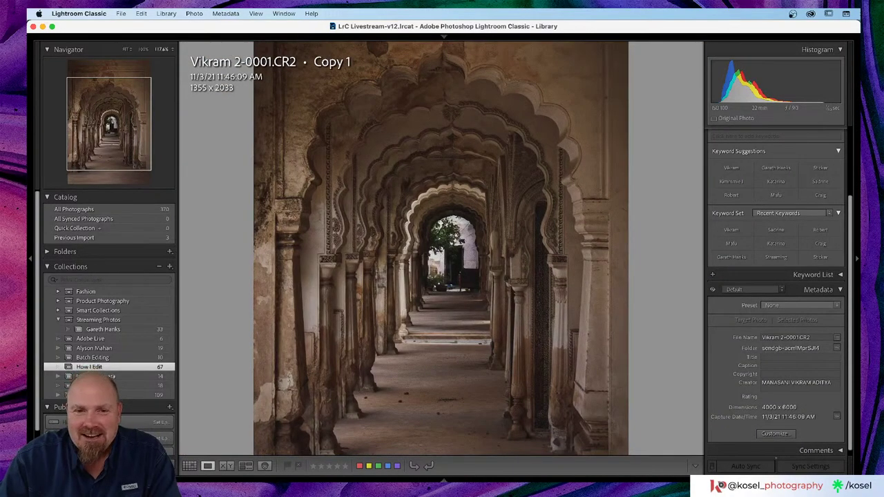
click(523, 206)
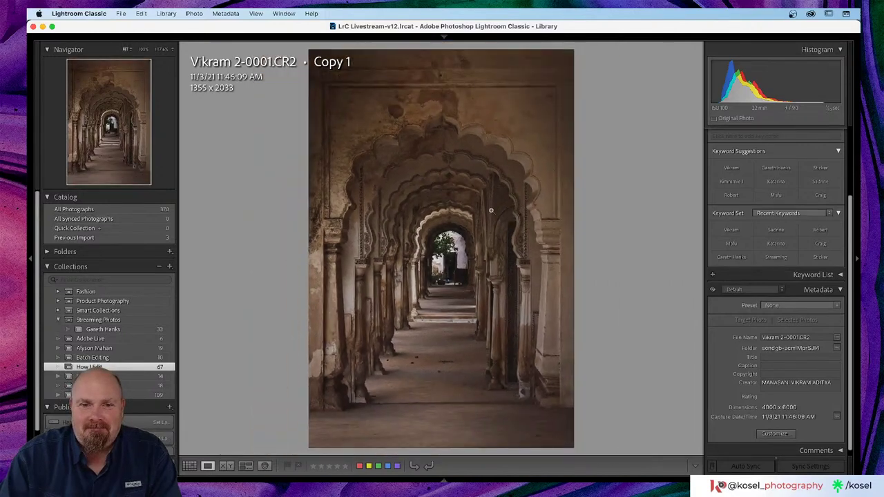
click(491, 210)
click(491, 210)
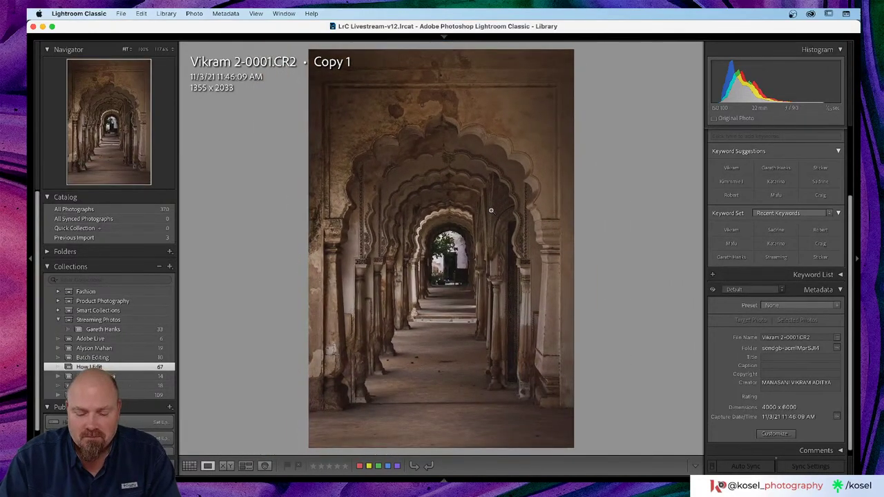
- Switch back and forth between the enhanced DNG and the cropped CR2 copy at fit size to compare them
key(Right)
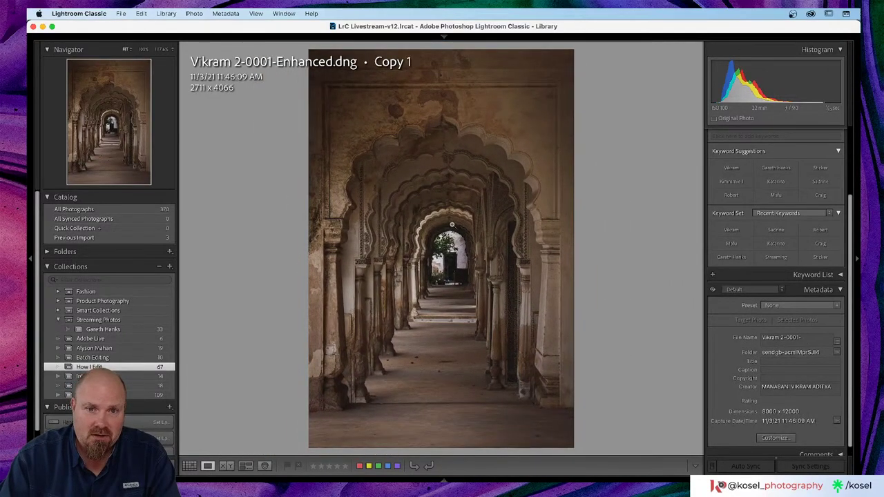
key(Left)
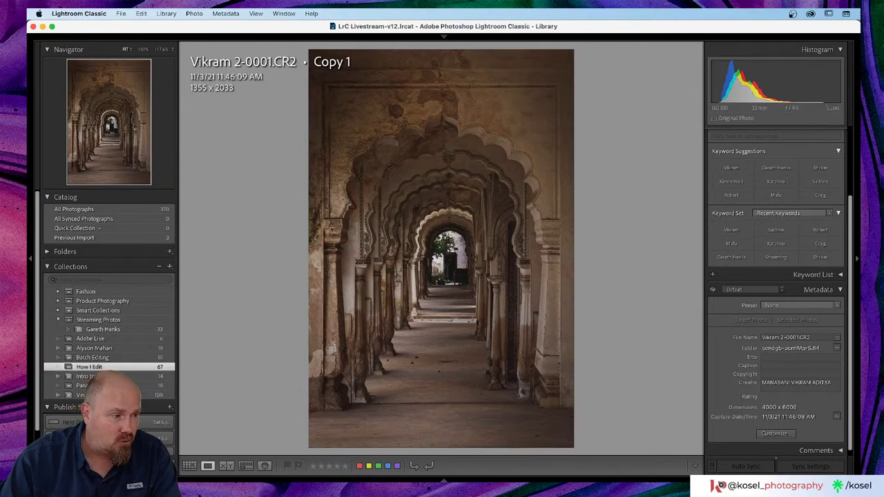
key(Right)
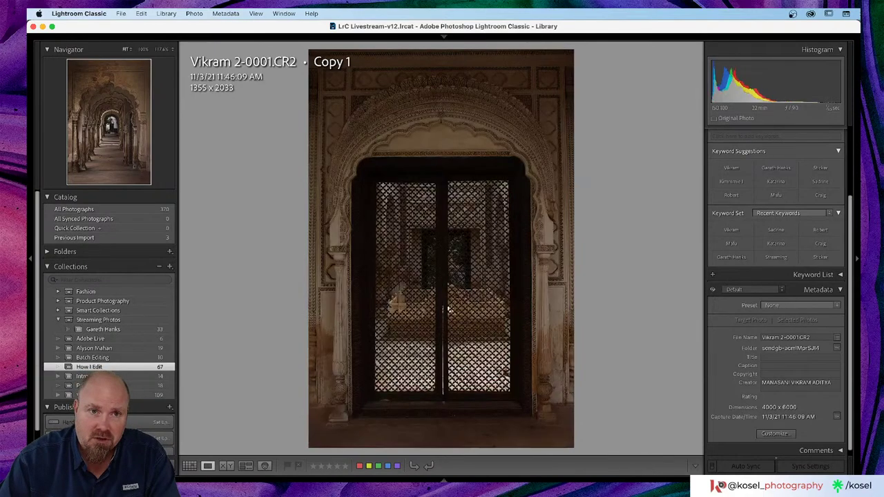
key(Left)
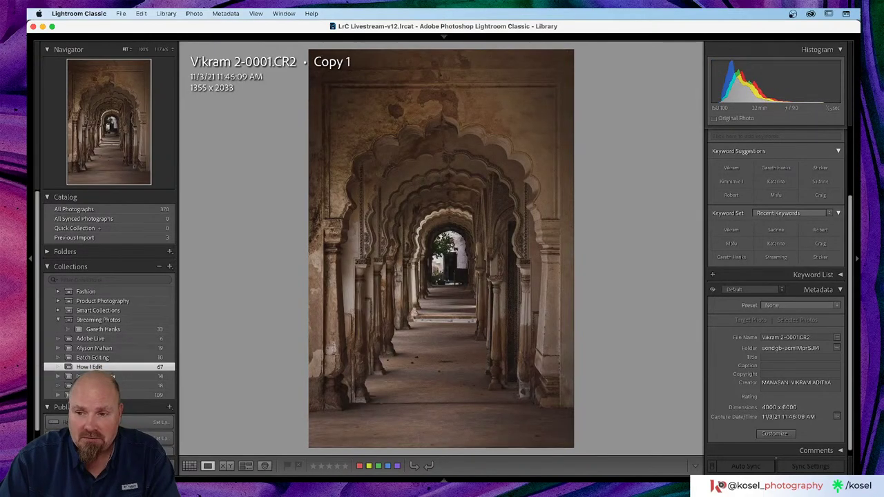
key(Right)
key(Left)
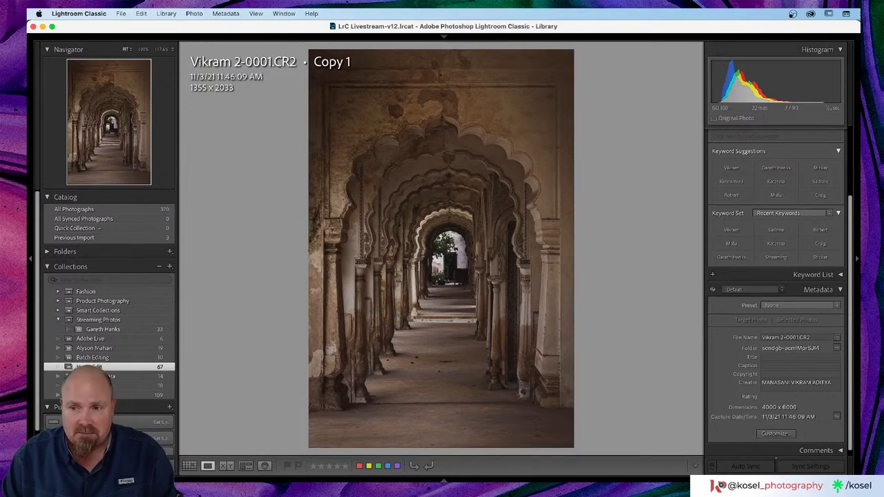
- Return to the grid and browse down the How I Edit collection to select the JPEG numbered 0004
key(g)
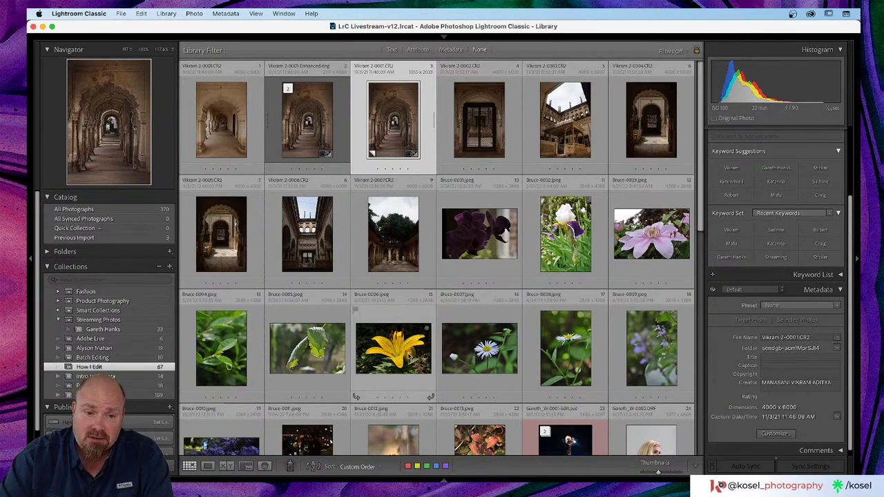
scroll(418, 351, down, 3)
scroll(417, 351, down, 5)
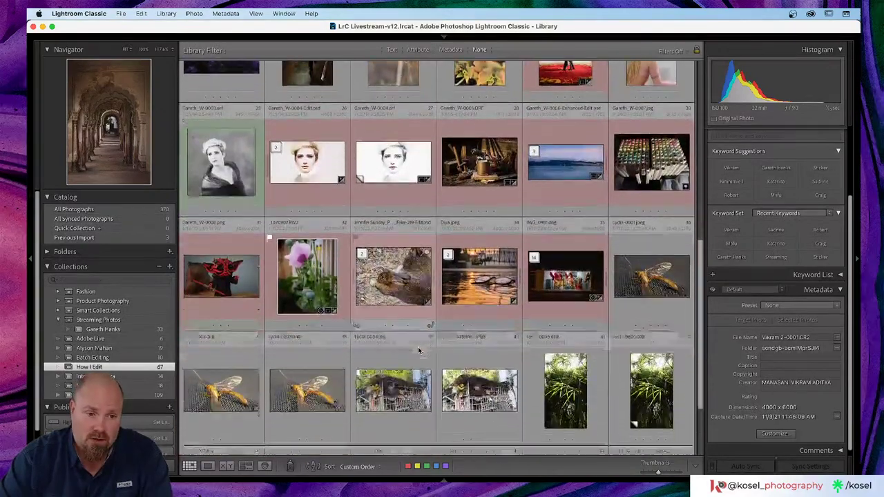
scroll(420, 351, down, 1)
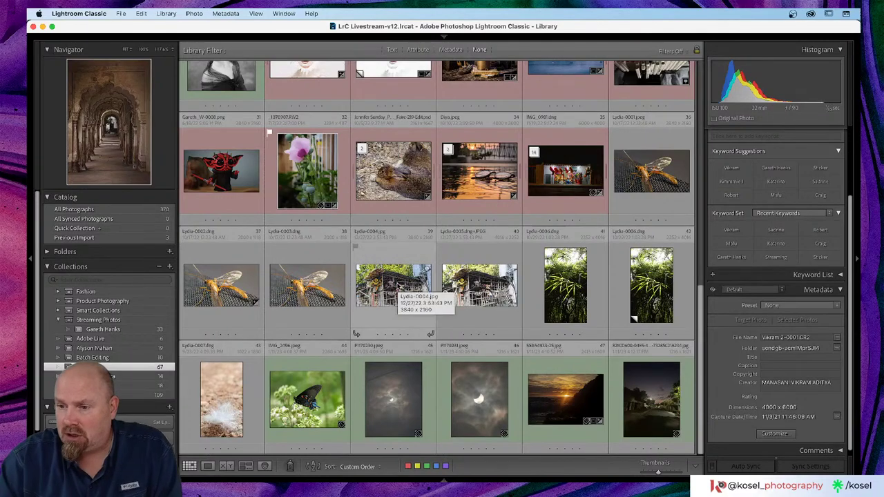
click(397, 288)
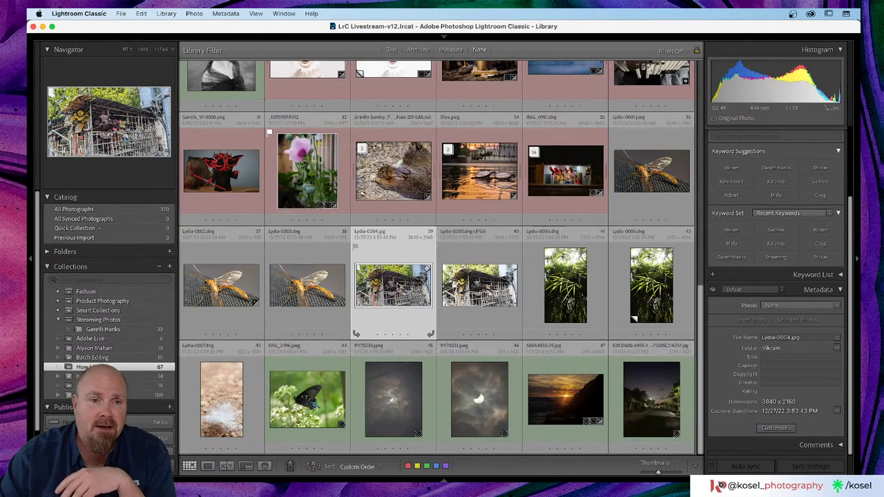
- Open the poppy photo _1070907.RW2 in Photoshop, add a solid colour fill layer of #7590c3 above it, and set its blend mode to Hue
scroll(313, 332, up, 3)
click(313, 332)
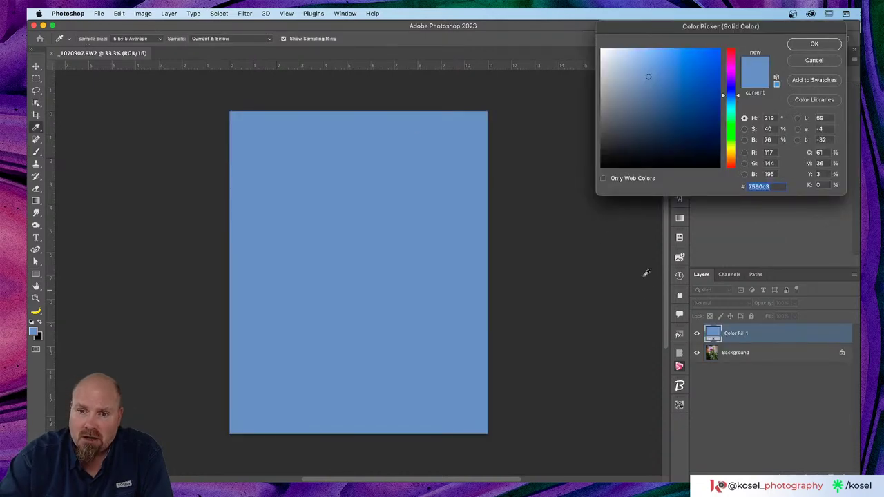
click(822, 44)
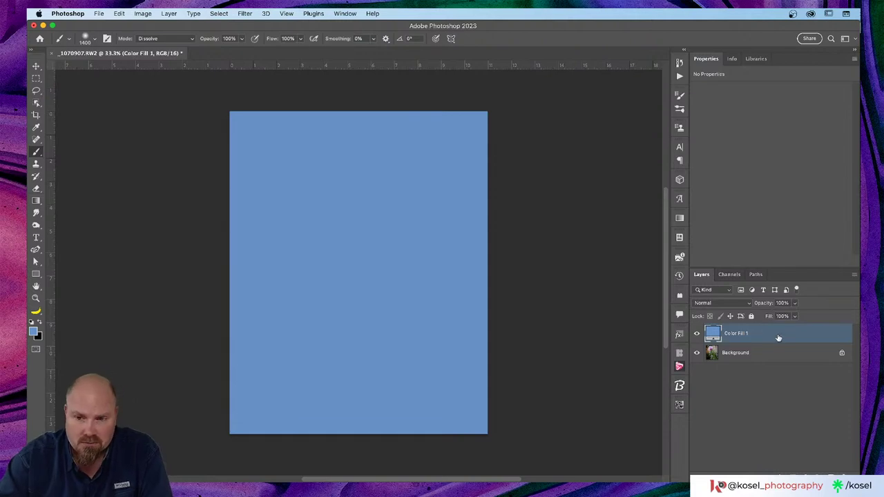
click(722, 302)
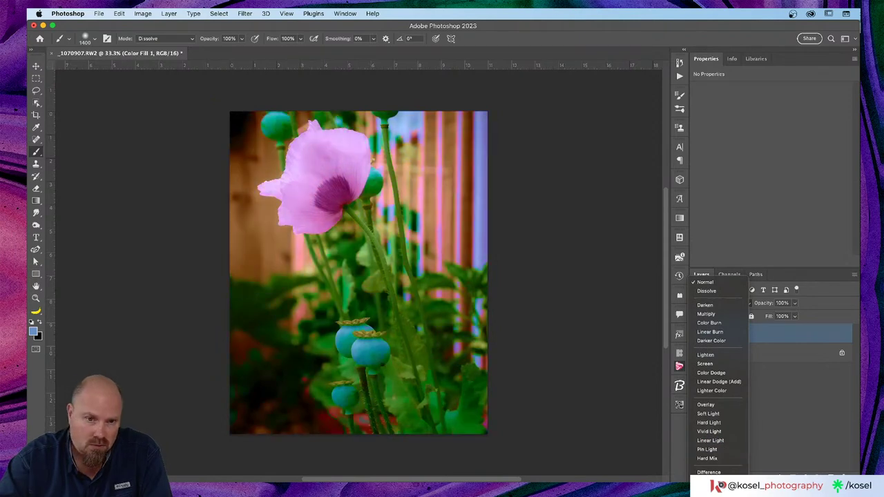
click(725, 459)
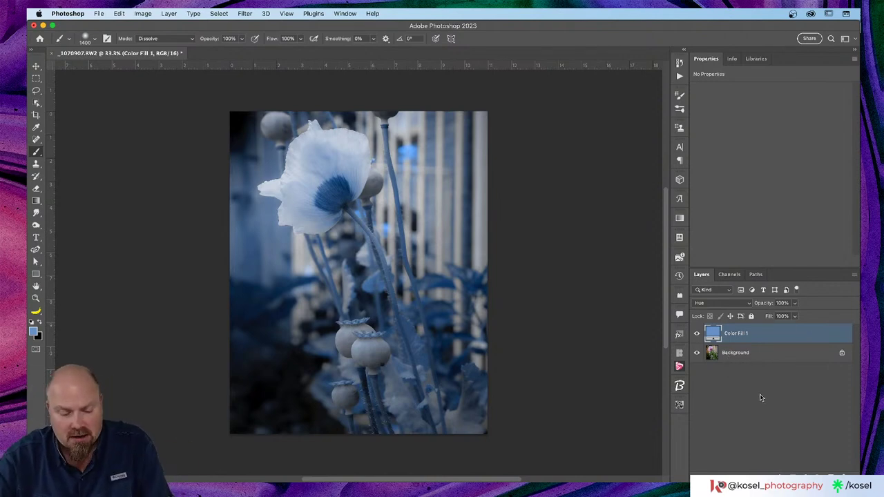
- Stamp the visible layers into a new layer on top and convert it to a smart object
key(super+alt+shift+e)
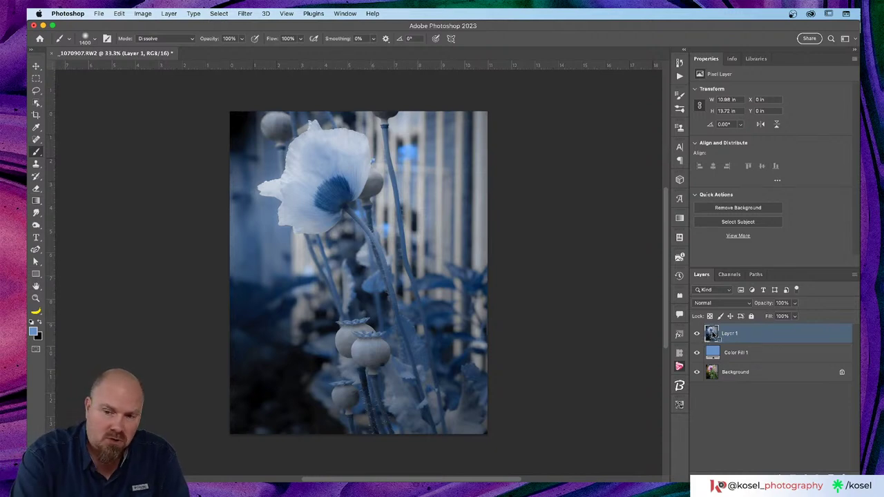
key(super+alt+shift+s)
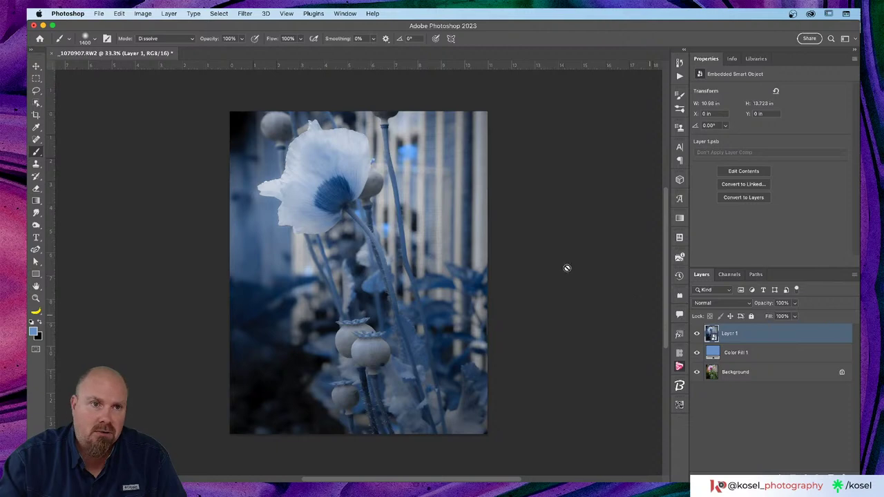
- Apply the Camera Raw Filter to the smart object with the user preset LR Pixeleye 70s Mopar
click(250, 15)
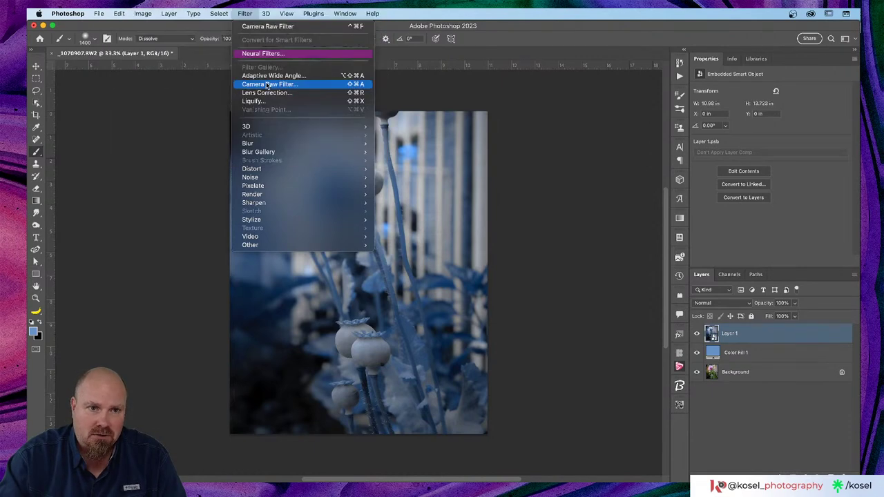
click(267, 84)
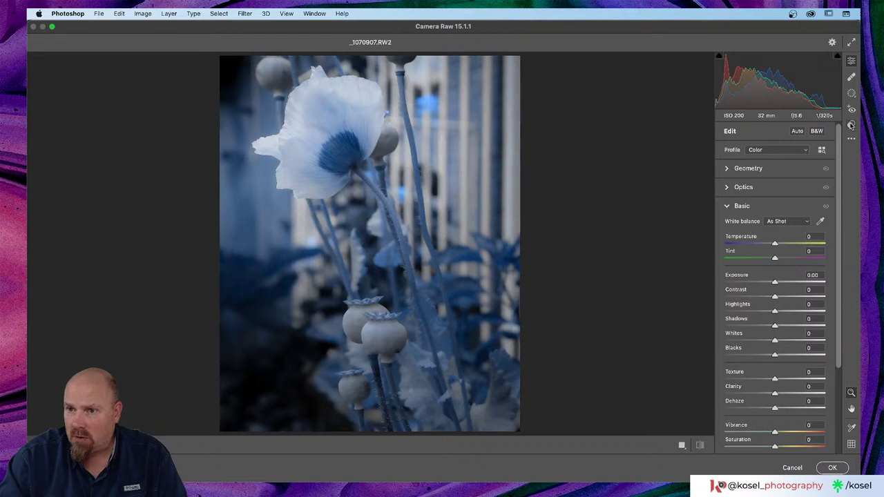
key(alt)
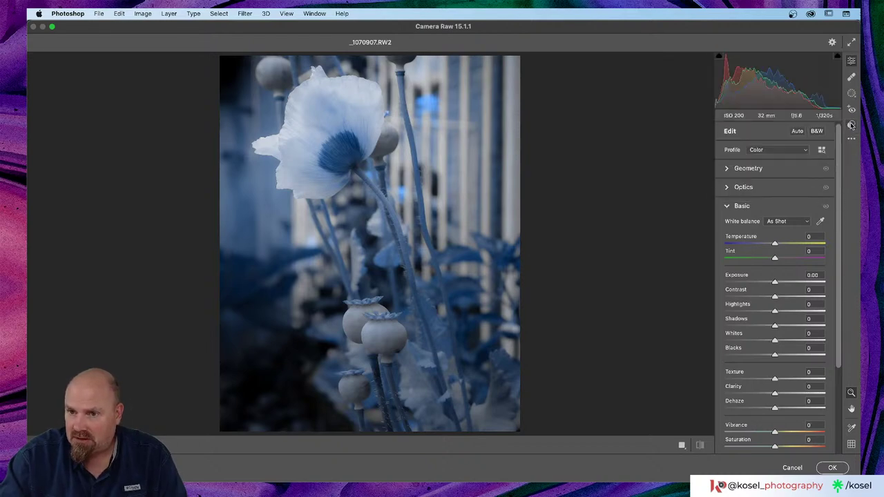
click(727, 206)
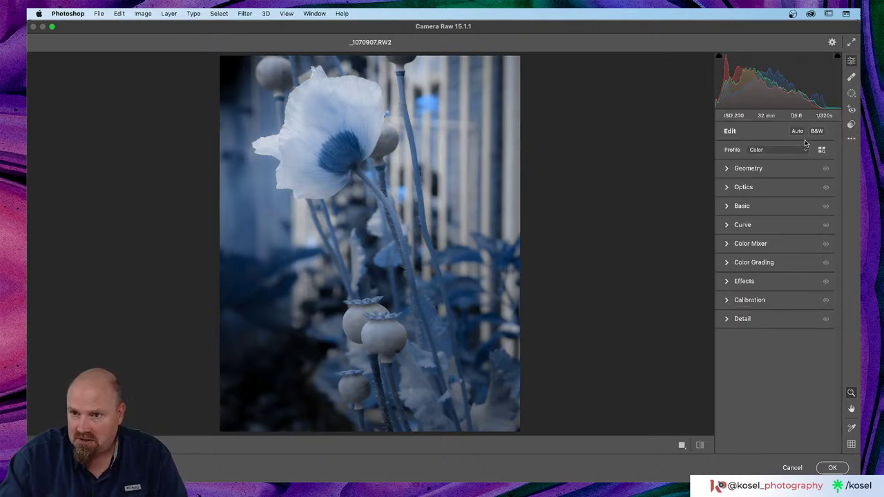
click(851, 124)
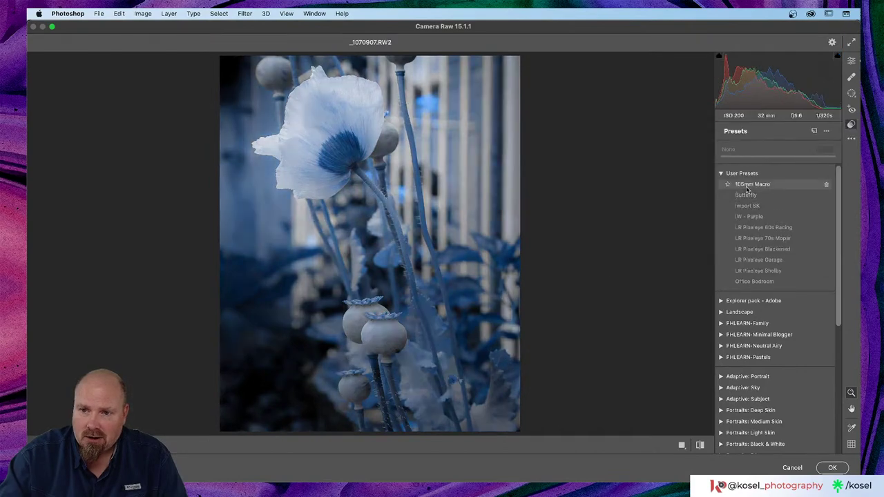
click(747, 240)
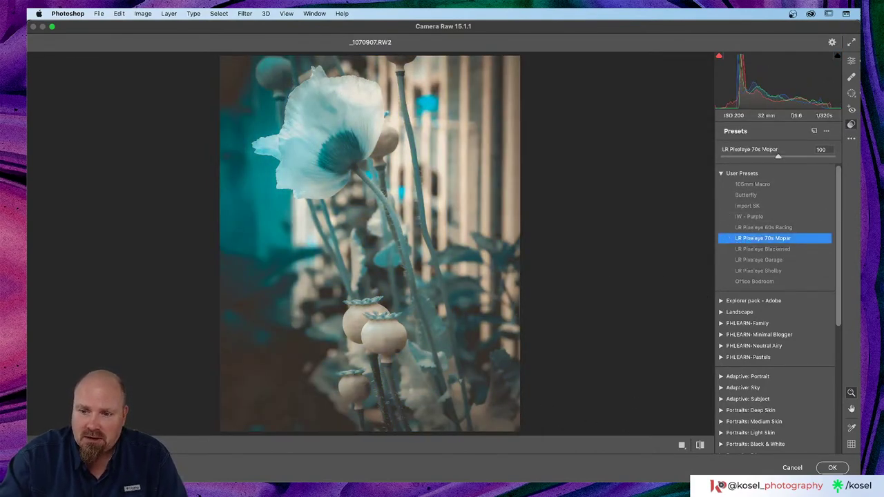
click(832, 467)
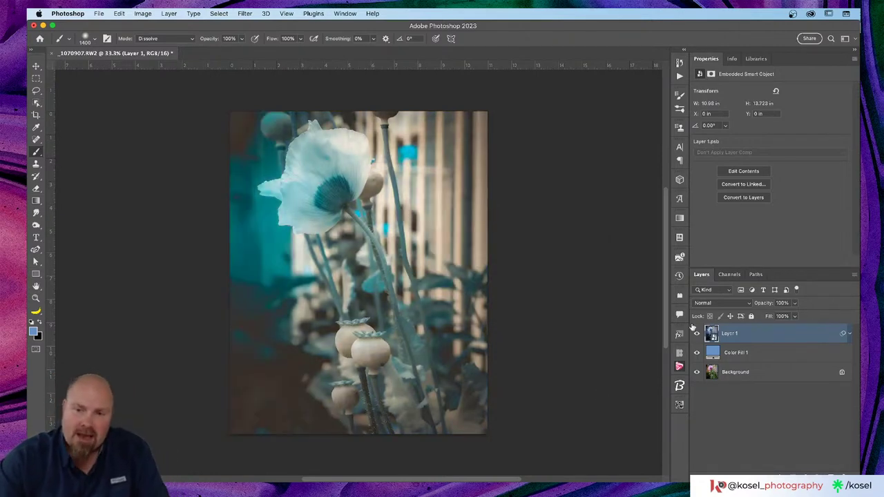
- Hide and show the filtered layer and the colour fill layer to compare the looks with the original poppy photo
click(697, 334)
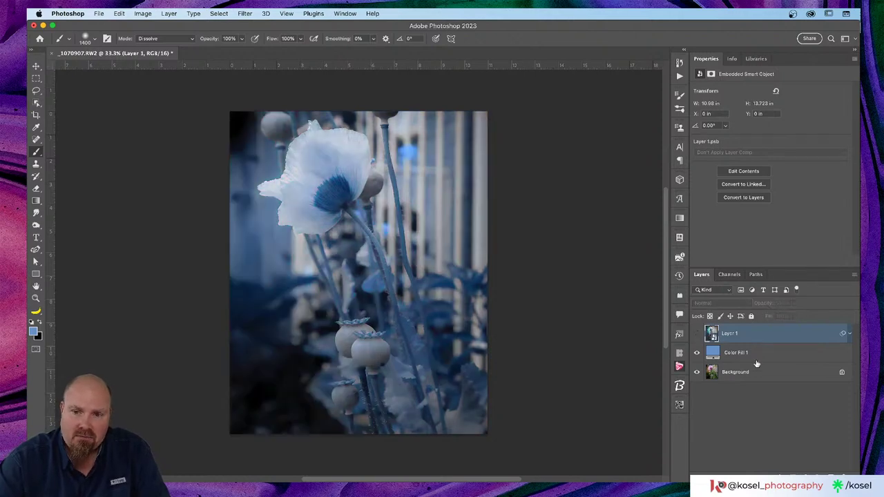
click(696, 353)
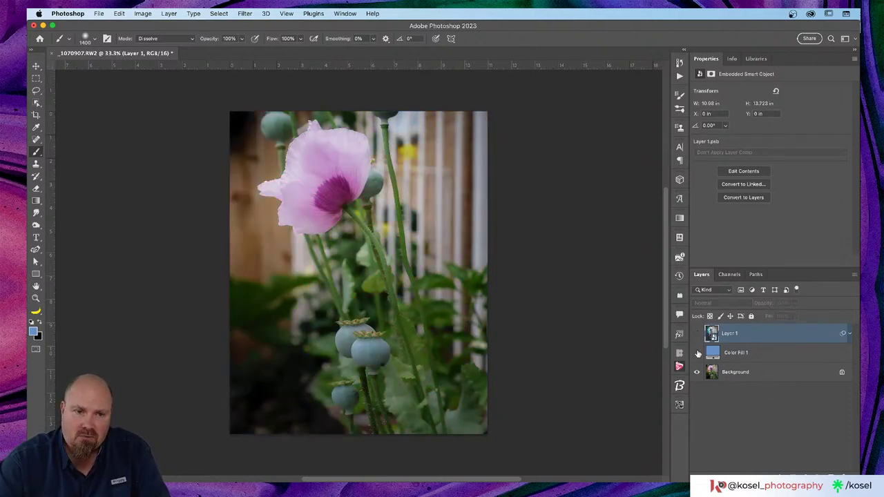
click(696, 353)
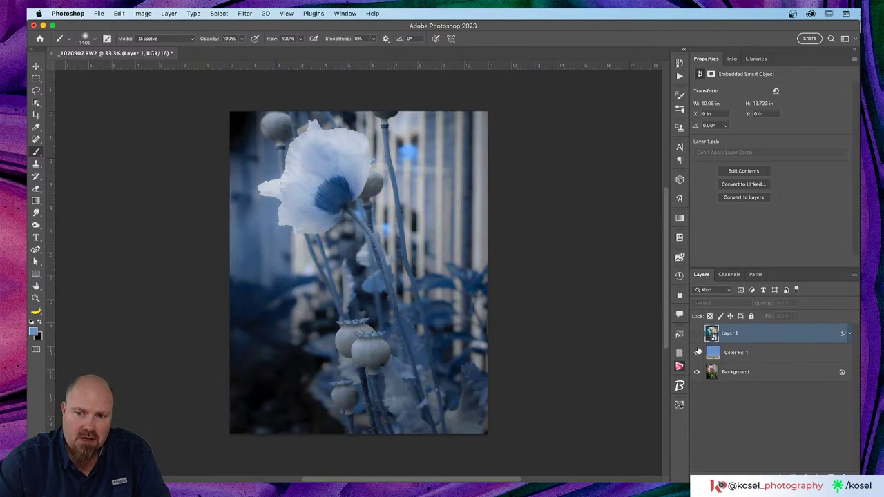
click(697, 336)
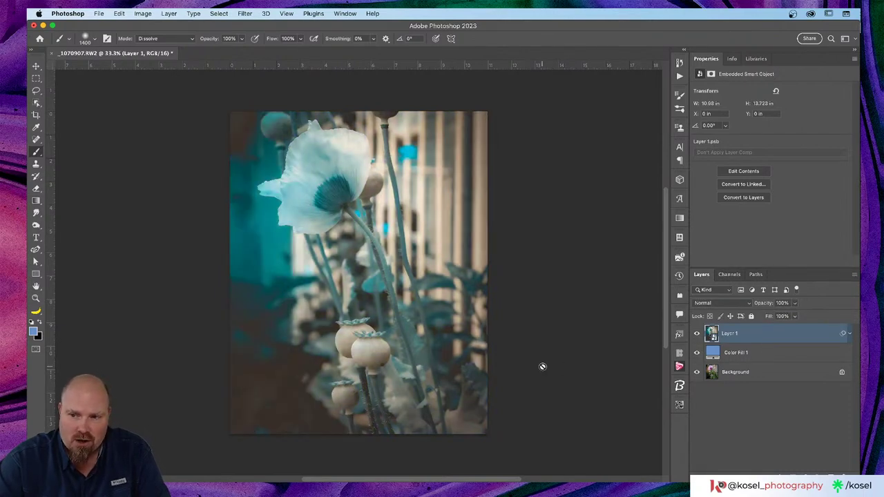
- Reveal the smart filter mask and paint black diagonal strokes on it over the poppy flower and the seed pods
click(848, 335)
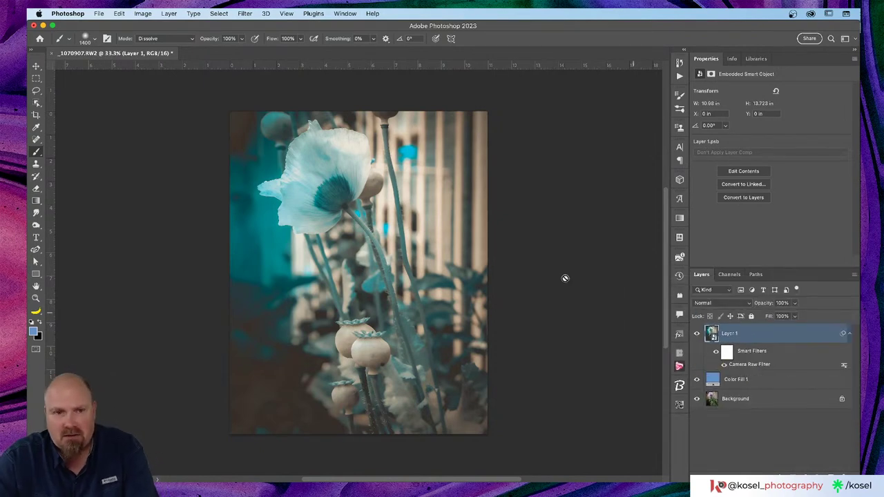
click(727, 353)
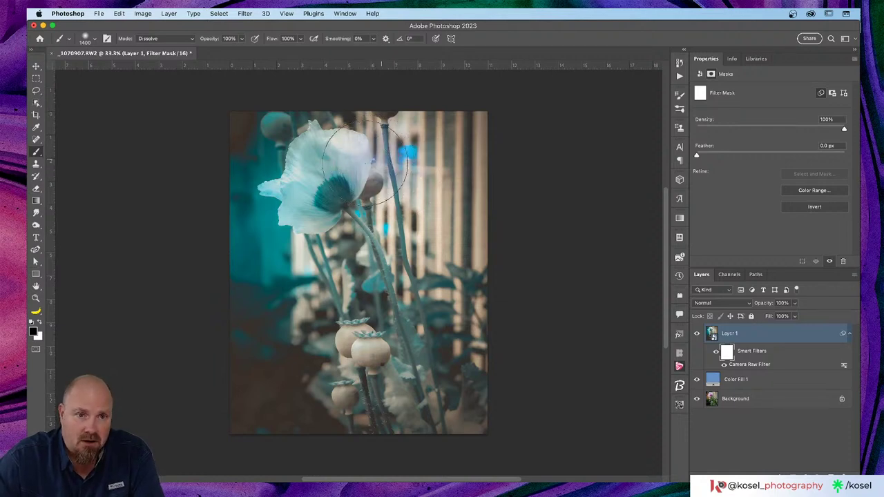
mouse_move(373, 166)
mouse_down()
mouse_move(267, 231)
mouse_move(240, 263)
mouse_up()
mouse_move(322, 380)
mouse_down()
mouse_move(449, 289)
mouse_move(349, 381)
mouse_move(492, 429)
mouse_up()
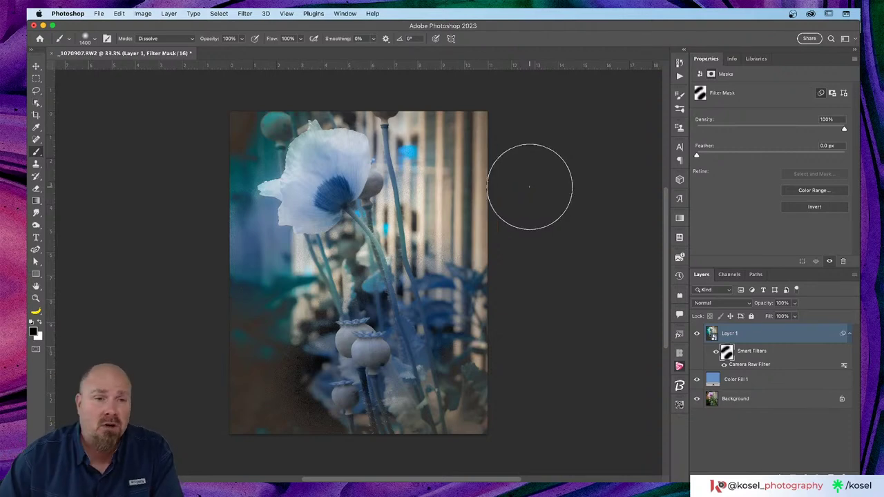
- Close the poppy document without saving its changes and switch back to Lightroom Classic
click(53, 53)
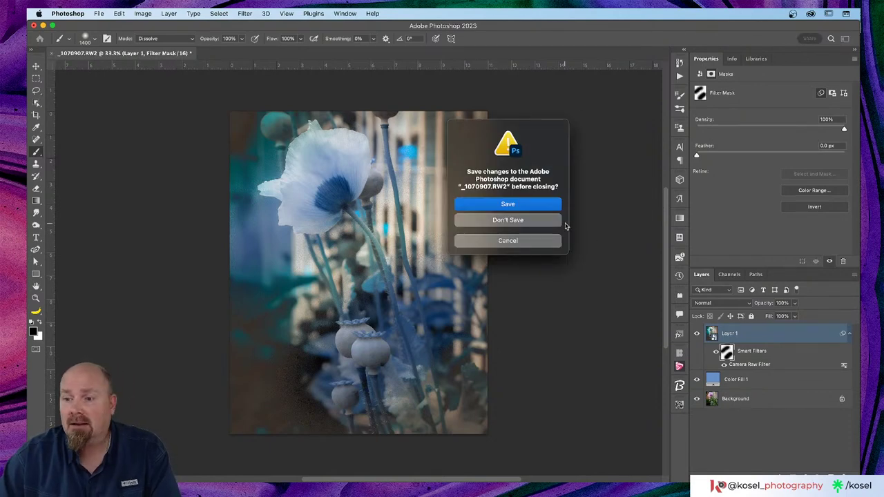
click(521, 221)
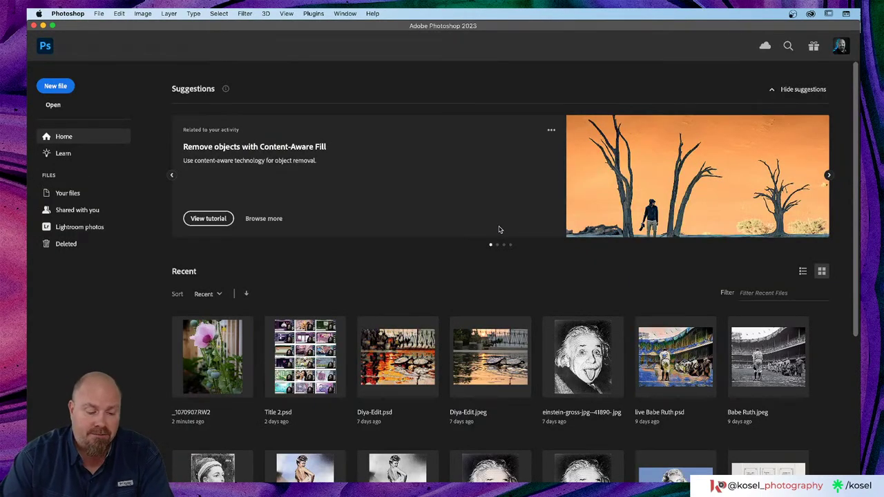
key(super+Tab)
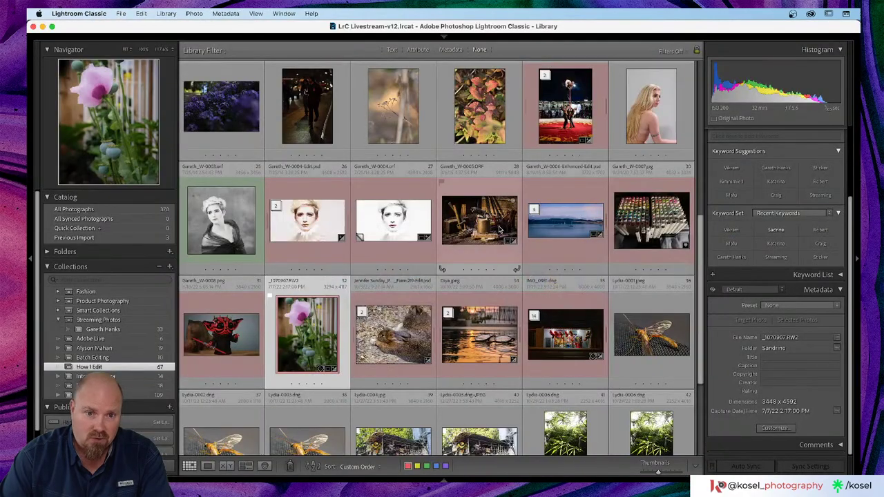
- Open the bamboo photo's virtual copy in Loupe view, go to its original DNG, and cycle through the info overlay to inspect the camera details
scroll(411, 188, down, 2)
scroll(412, 189, down, 2)
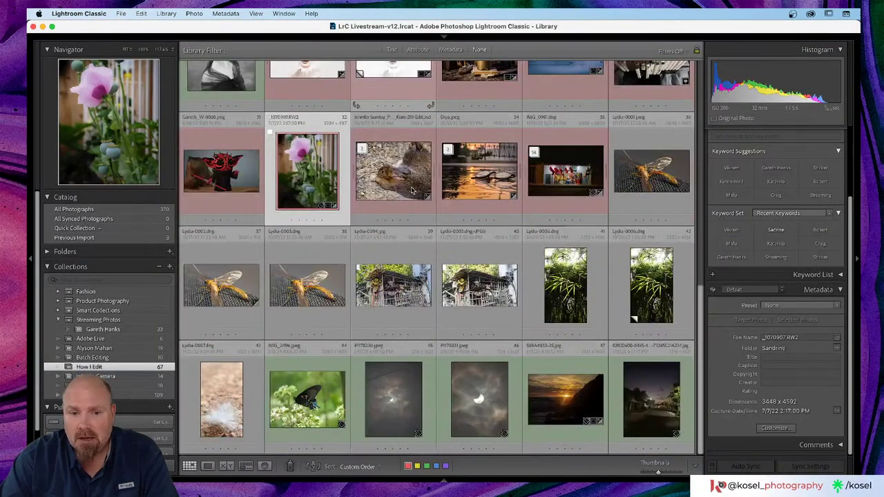
click(637, 263)
double_click(637, 262)
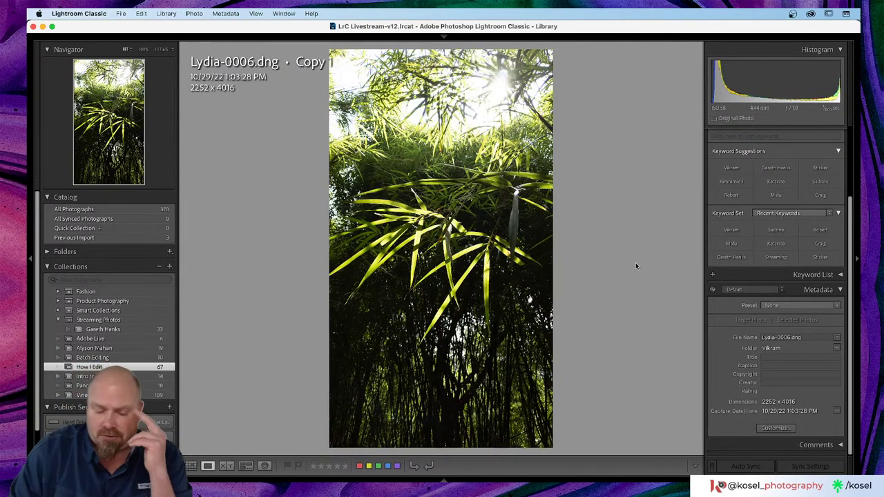
key(Left)
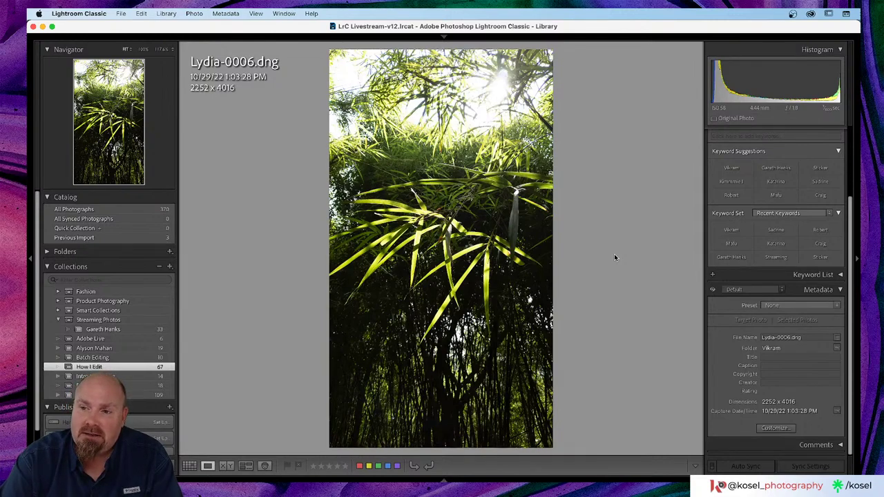
key(i)
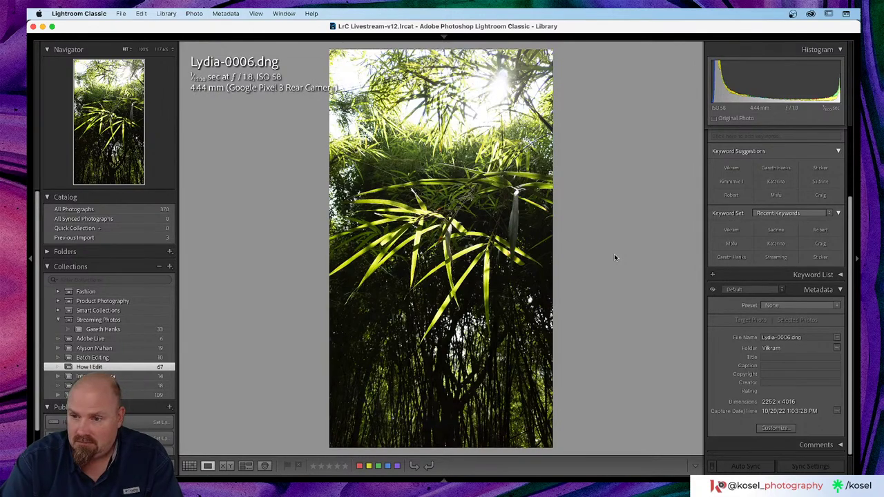
key(i)
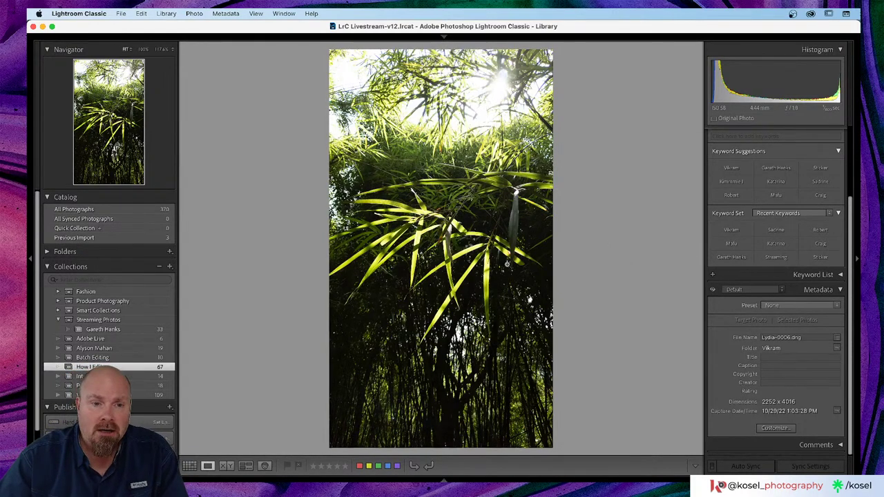
- Reopen the original bamboo DNG from the grid and bring it into the Develop module
key(g)
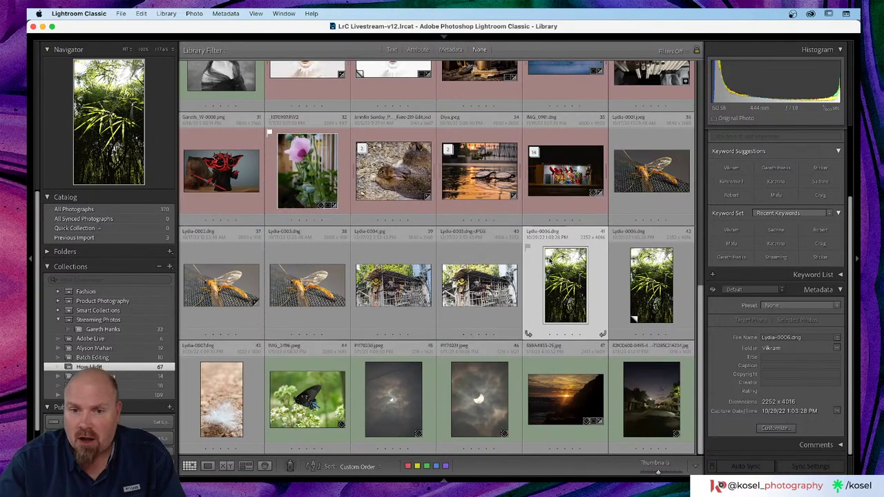
double_click(546, 261)
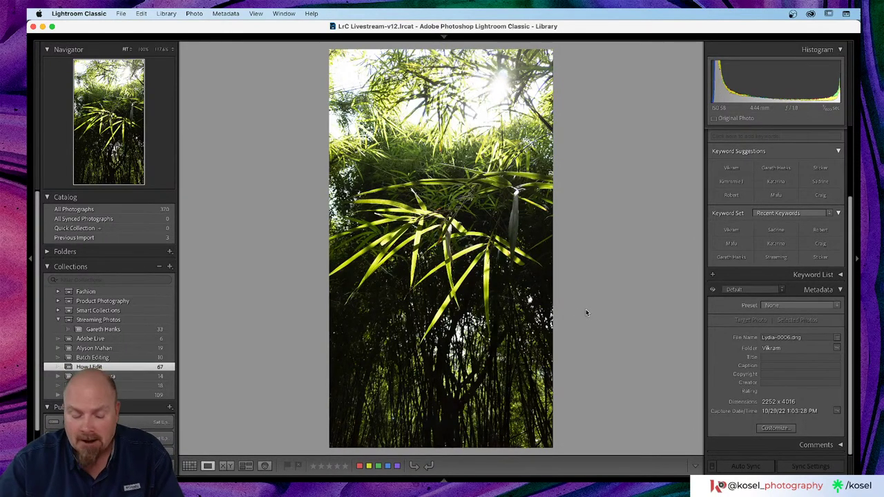
key(d)
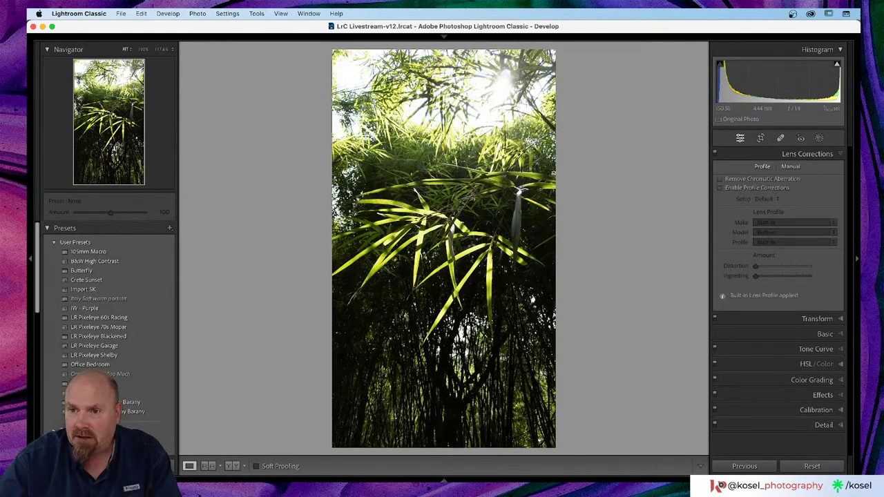
- Enable the lens profile corrections and Remove Chromatic Aberration for the bamboo DNG, and inspect the bright leaves up close
click(721, 187)
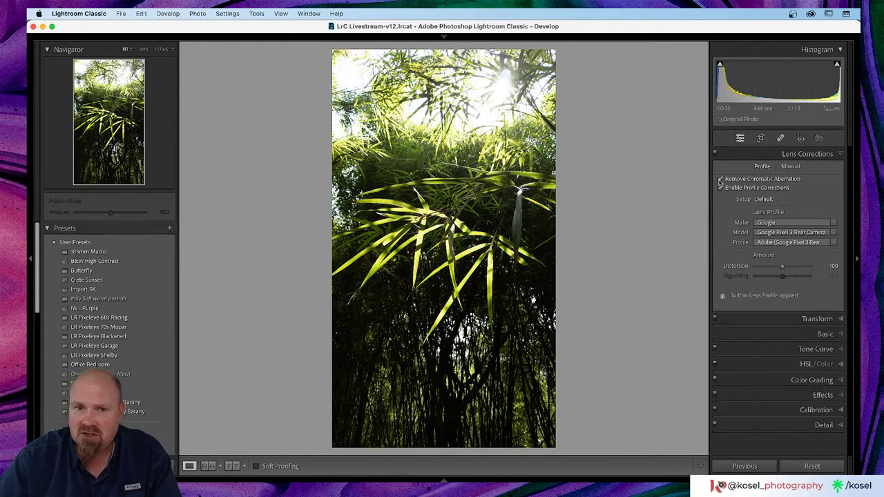
click(720, 179)
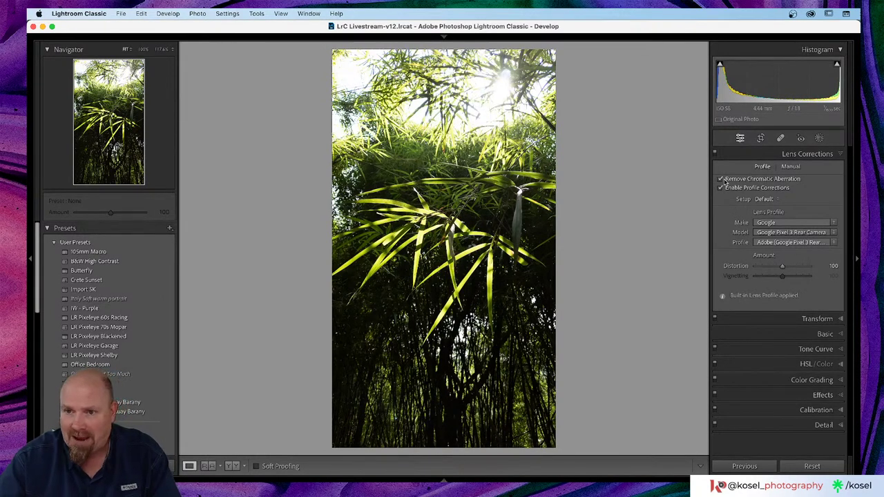
click(477, 141)
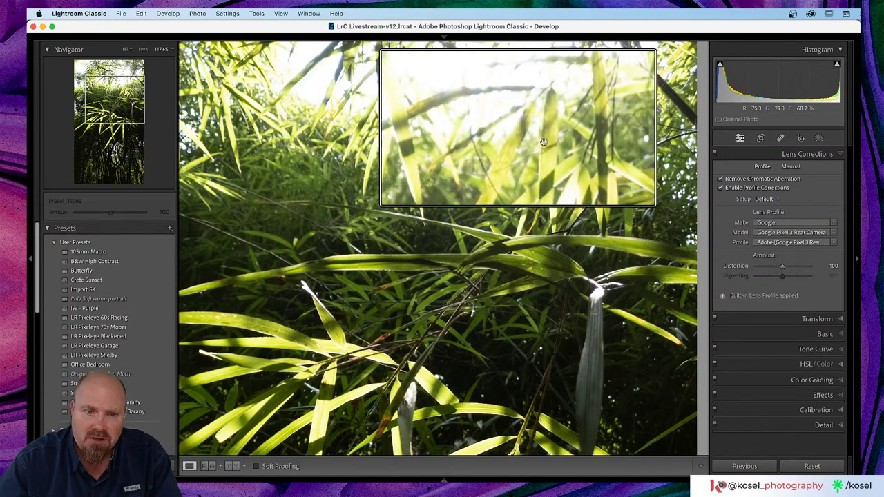
click(481, 265)
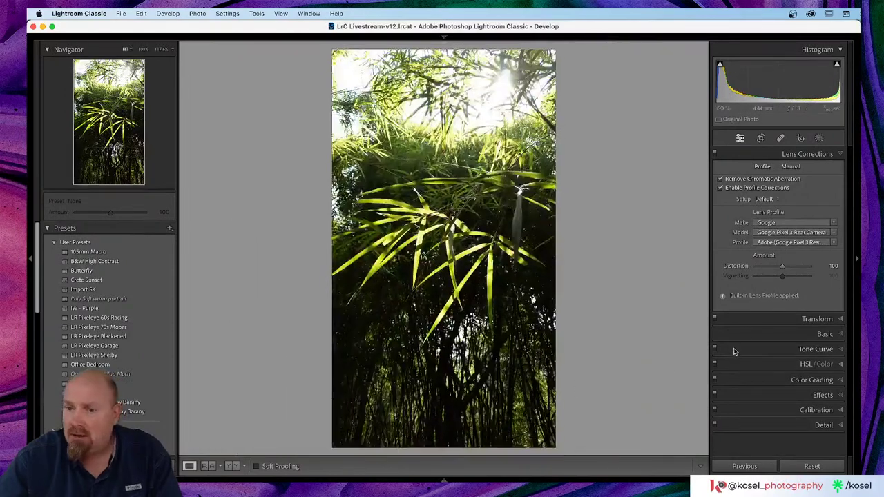
- Assign the Adobe Landscape profile to the bamboo photo and look briefly into the Profile Browser
click(817, 319)
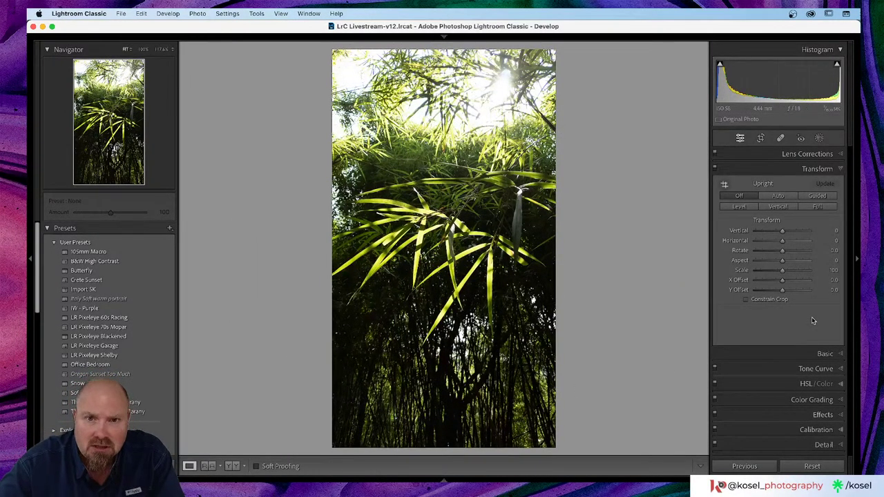
click(832, 355)
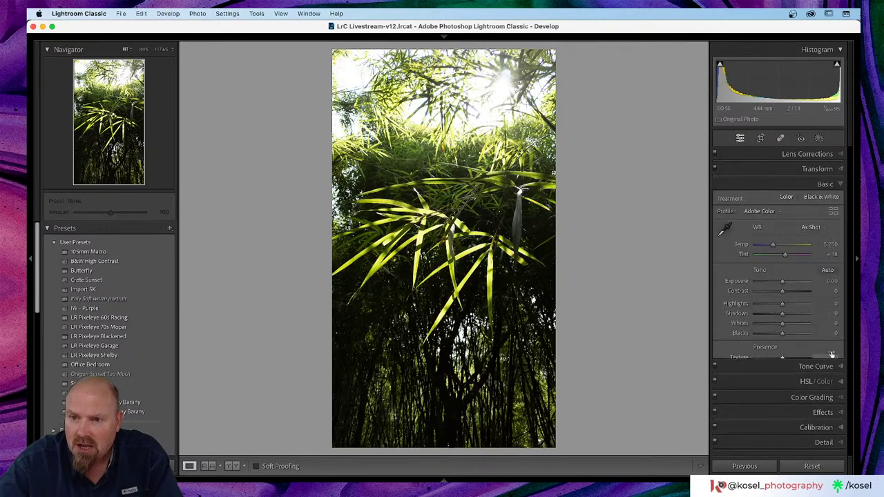
click(763, 213)
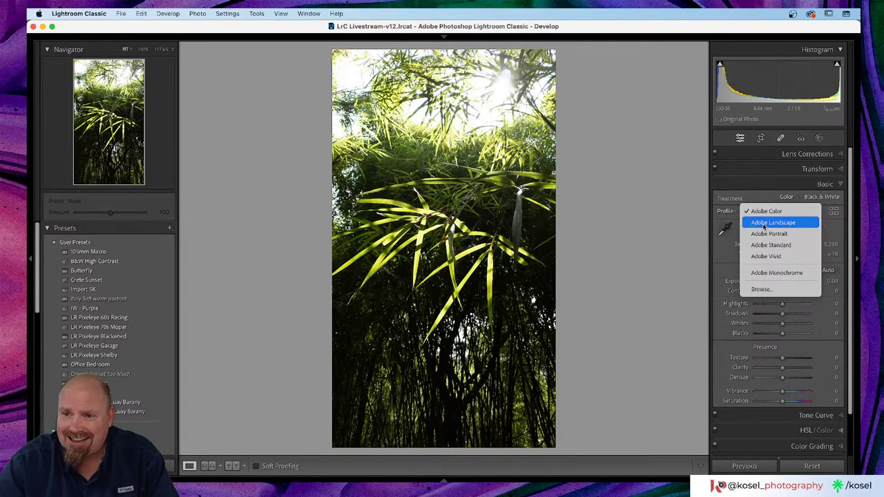
click(764, 224)
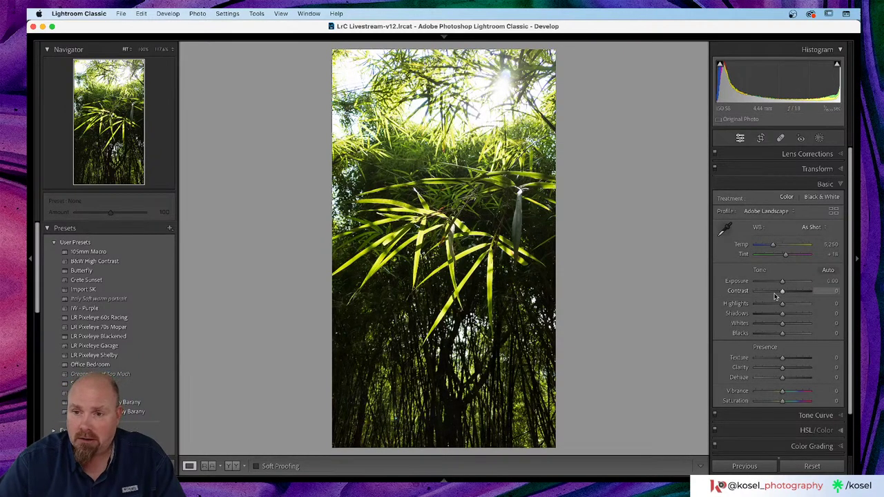
click(835, 211)
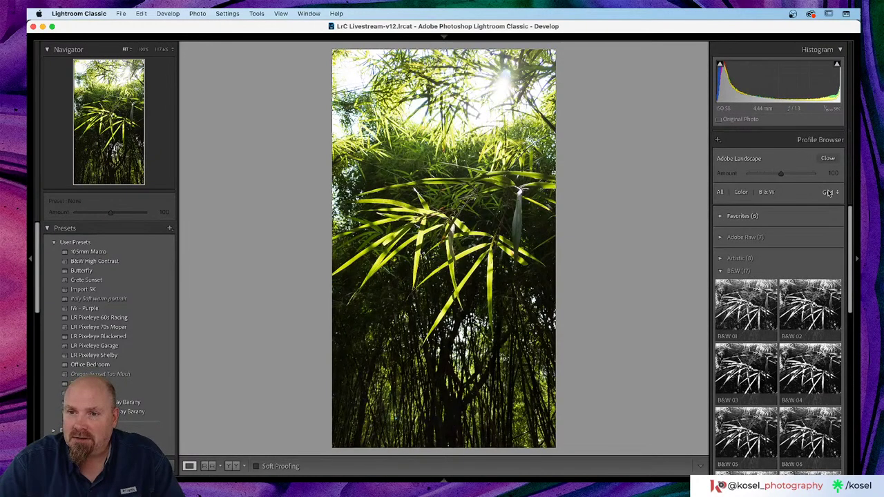
click(828, 159)
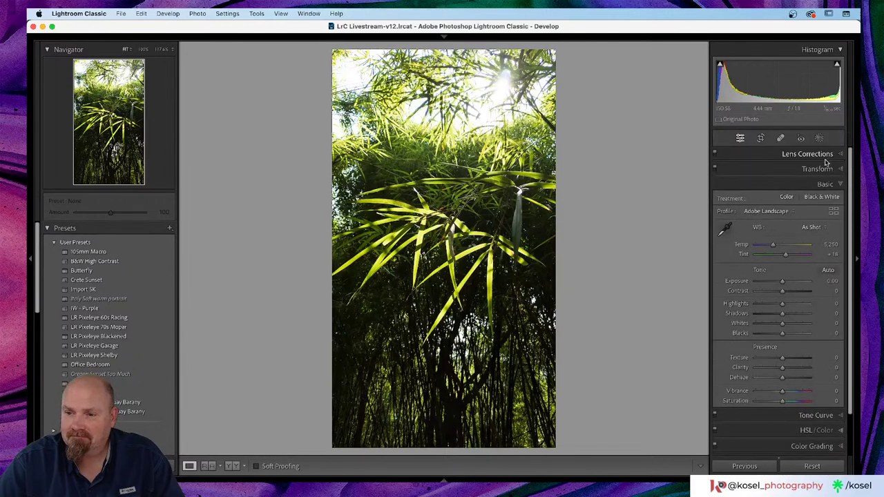
- Convert the bamboo photo to the Black & White treatment and apply the B&W 07 profile, keeping its Amount at 100
click(815, 197)
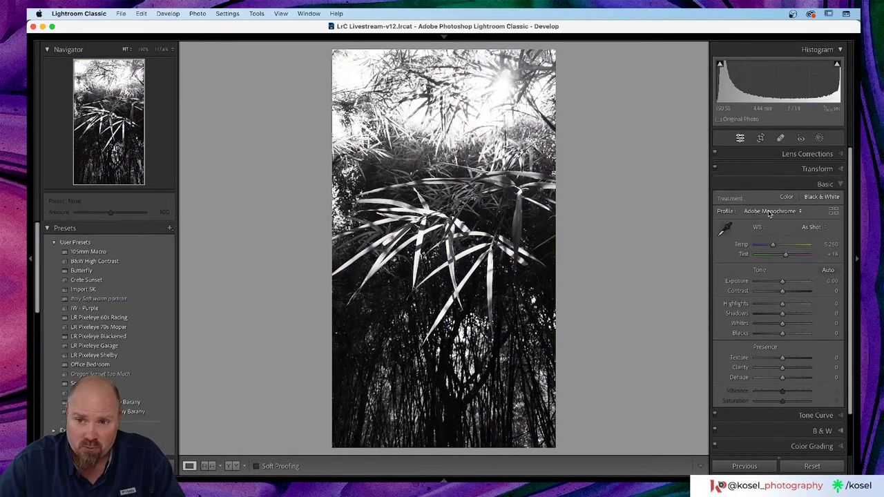
click(834, 212)
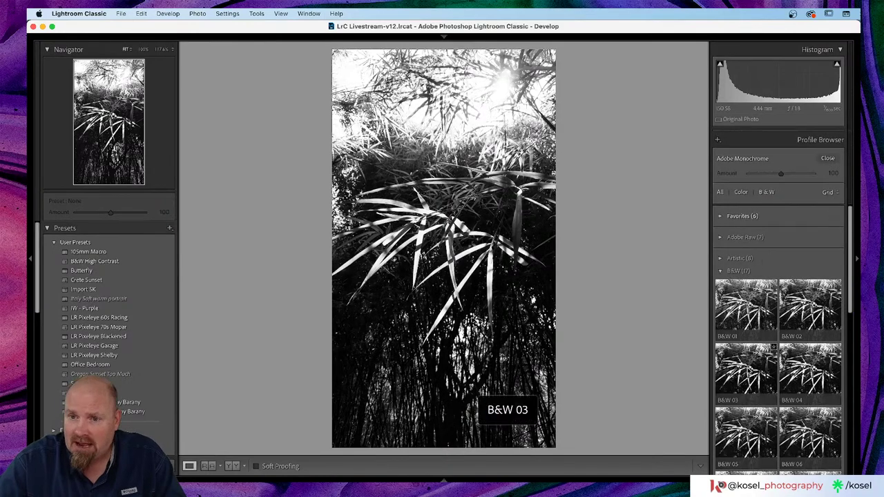
scroll(753, 255, down, 3)
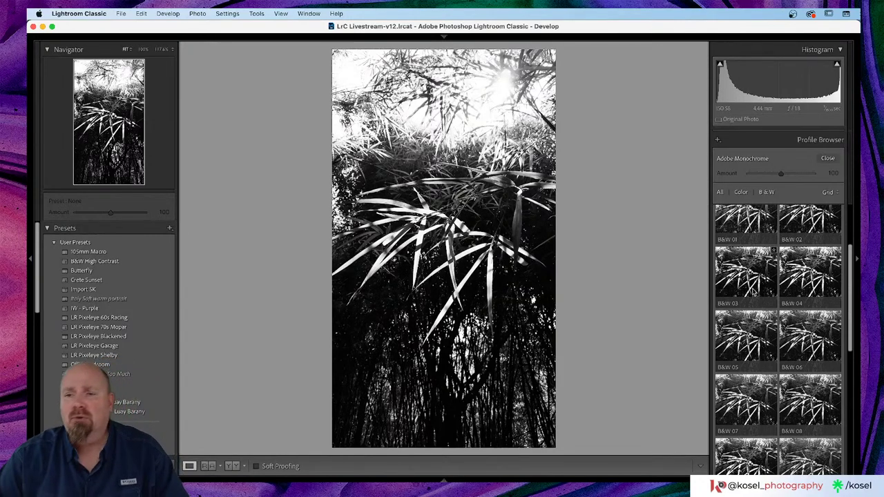
scroll(752, 288, up, 1)
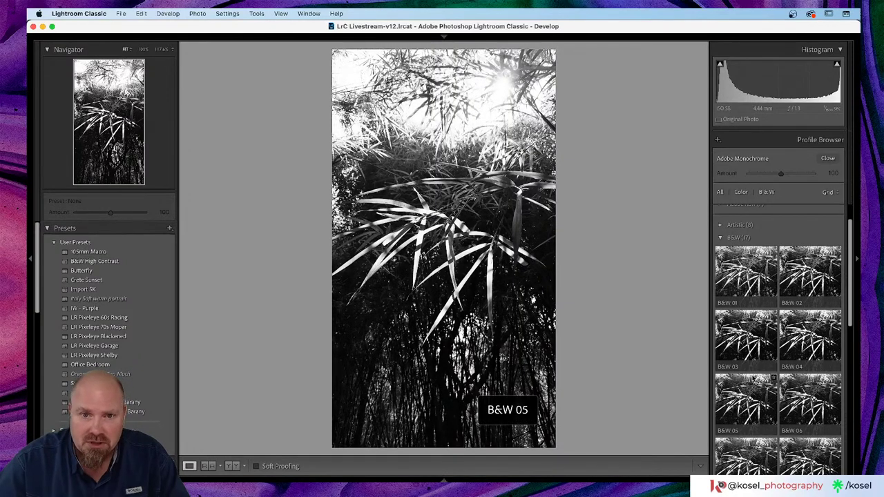
scroll(755, 376, down, 1)
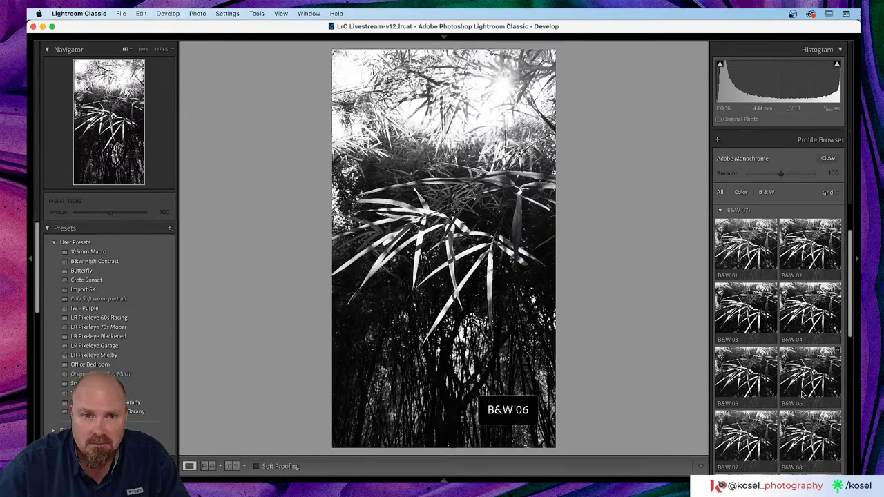
scroll(751, 388, down, 2)
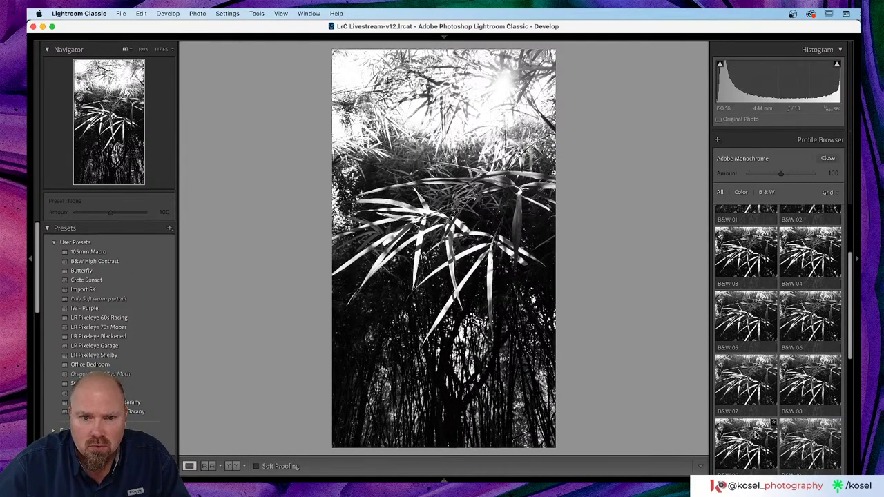
scroll(758, 435, down, 2)
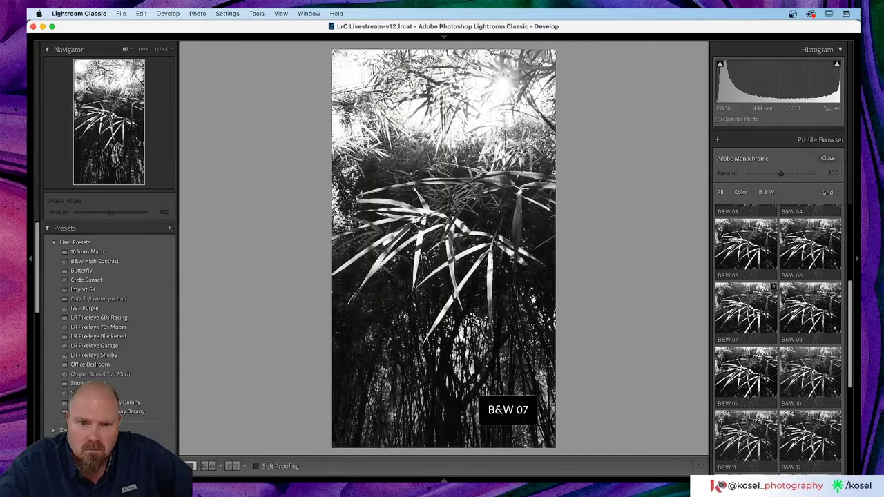
click(746, 309)
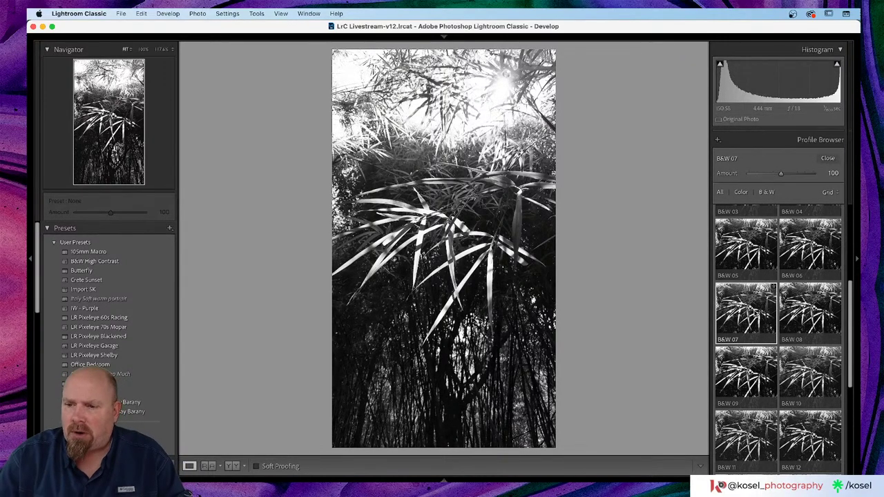
click(829, 158)
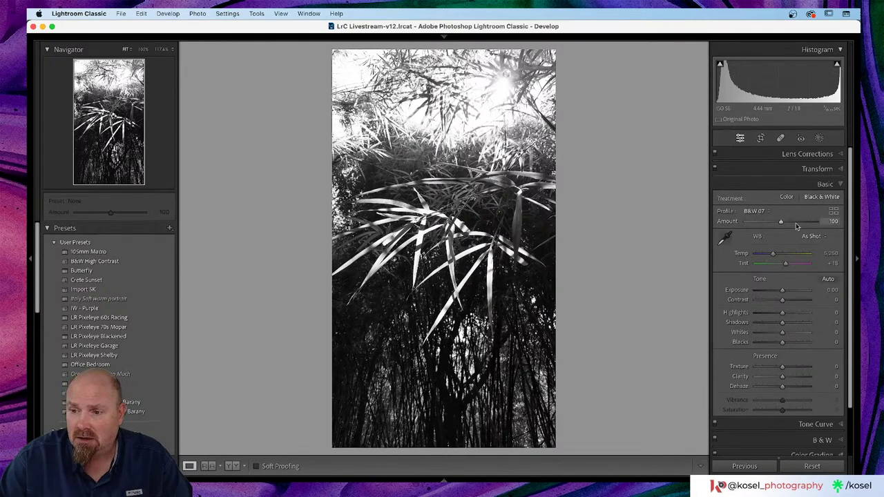
mouse_move(784, 222)
mouse_down()
mouse_move(767, 222)
mouse_move(811, 222)
mouse_move(775, 225)
mouse_move(782, 222)
mouse_up()
double_click(724, 225)
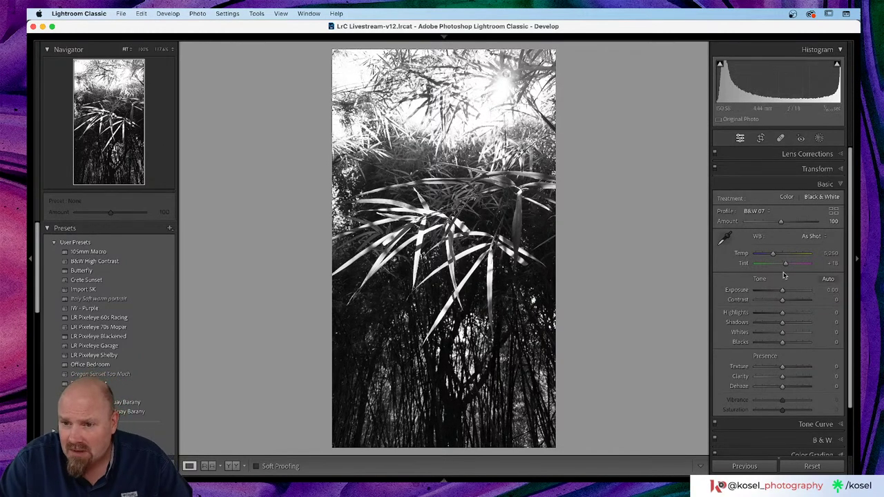
- Try Highlights at -39, inspect the bright foliage up close, and reset Highlights to 0
scroll(784, 274, down, 2)
scroll(784, 275, down, 1)
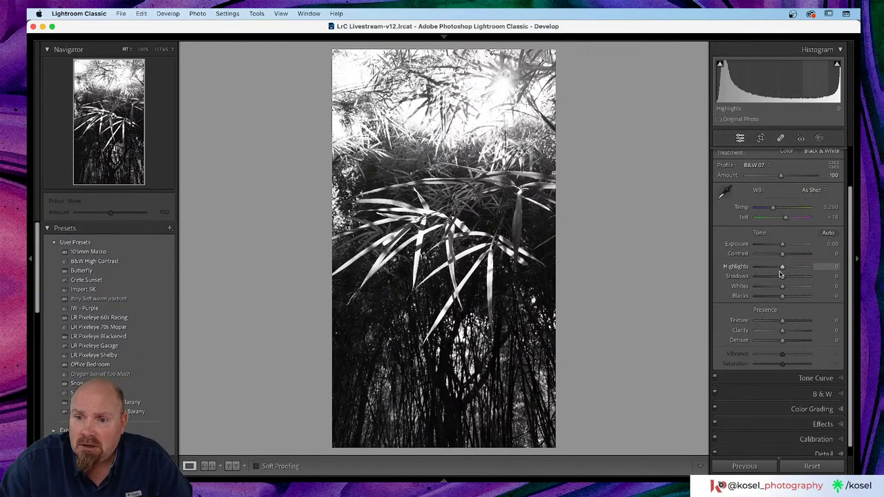
drag(784, 270, 774, 269)
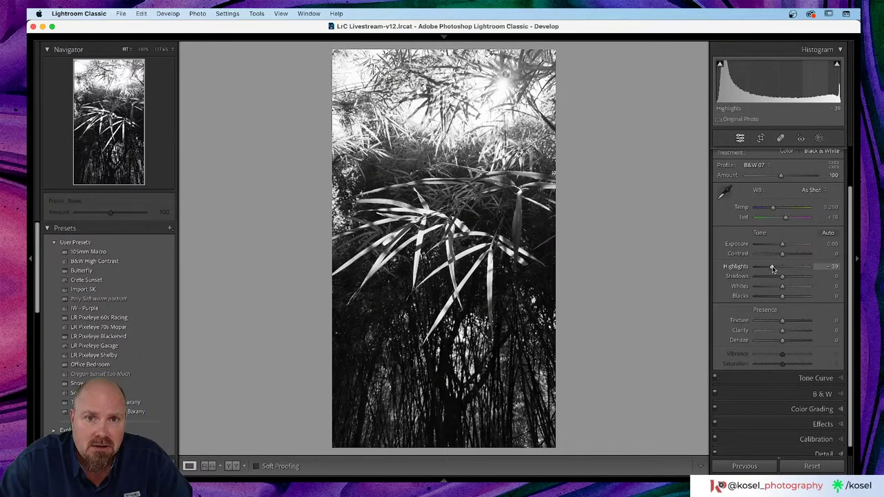
click(359, 73)
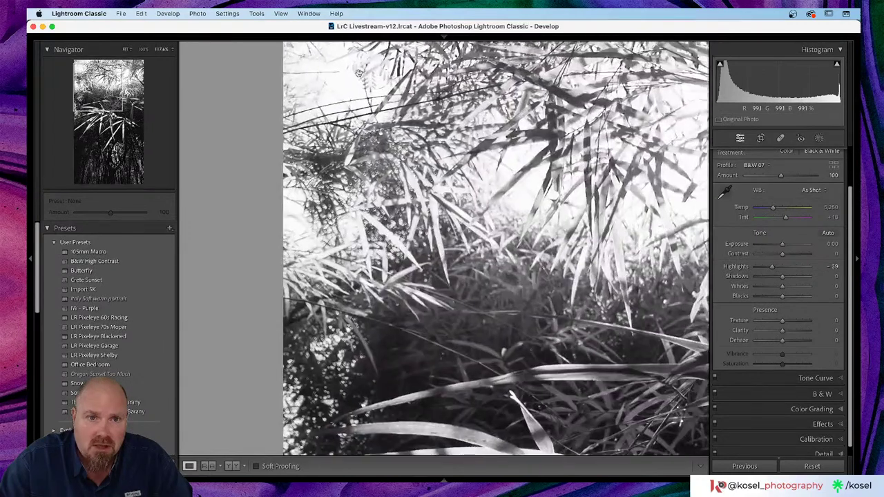
drag(359, 72, 361, 111)
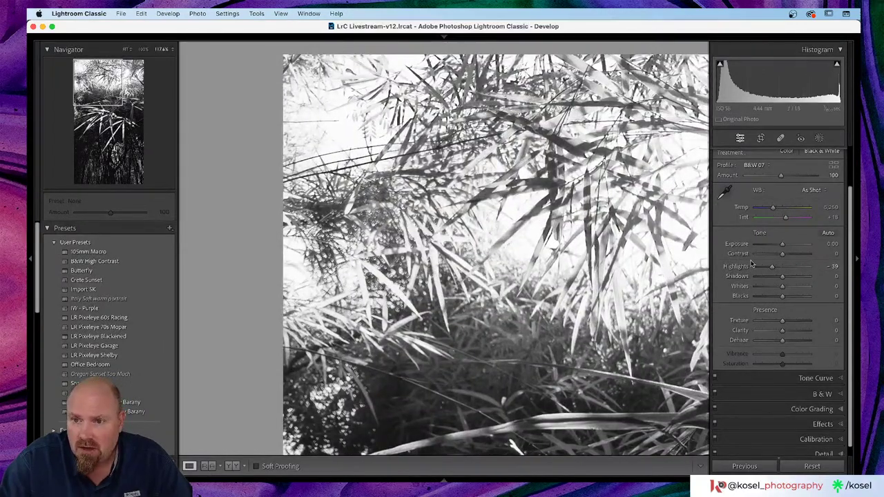
double_click(736, 267)
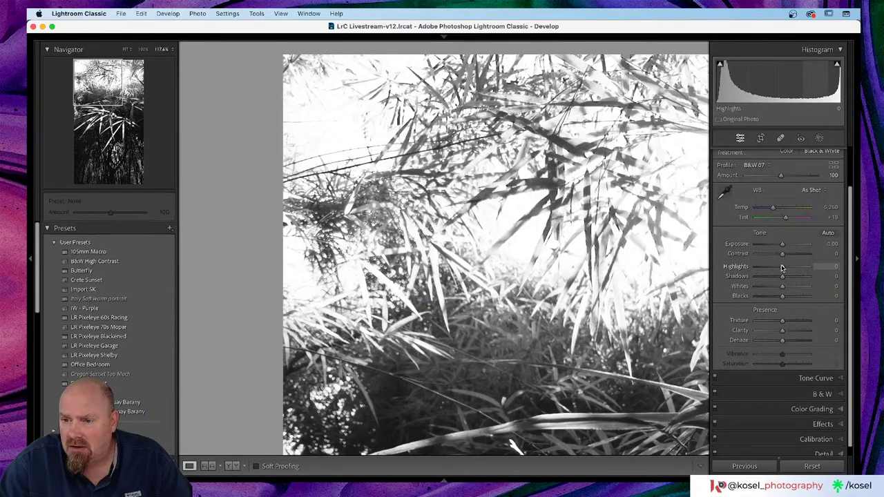
- Lower the Highlights to about -56 to recover detail in the bright foliage, and return to the full photo
drag(782, 268, 778, 268)
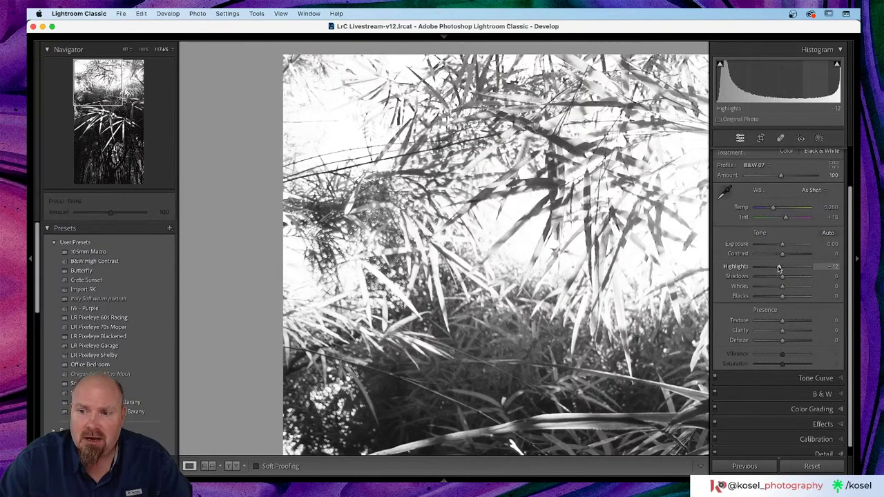
drag(779, 268, 766, 271)
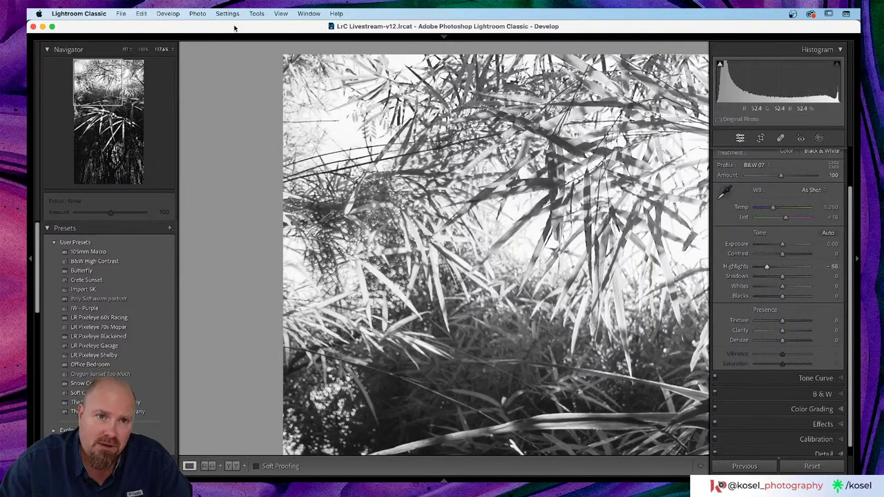
click(491, 228)
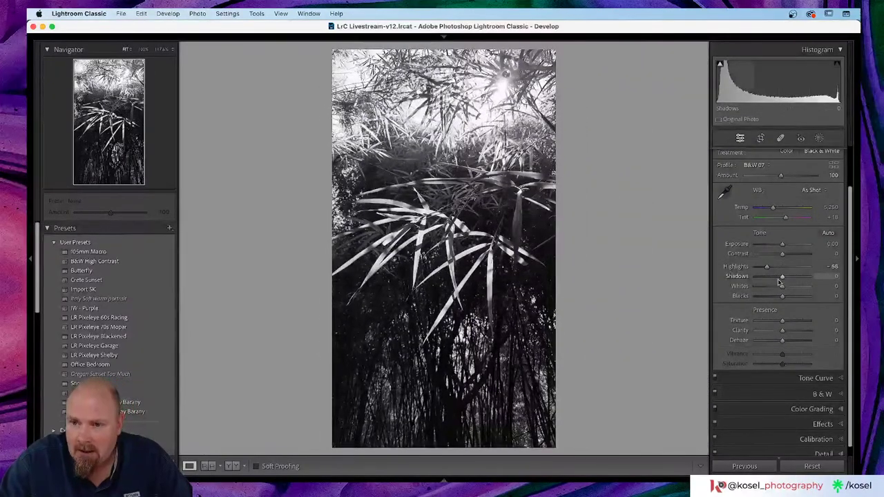
- Try Shadows at about -13, reset Shadows to 0, and raise the Blacks to +4
mouse_move(785, 278)
mouse_down()
mouse_move(770, 275)
mouse_move(794, 274)
mouse_move(780, 277)
mouse_up()
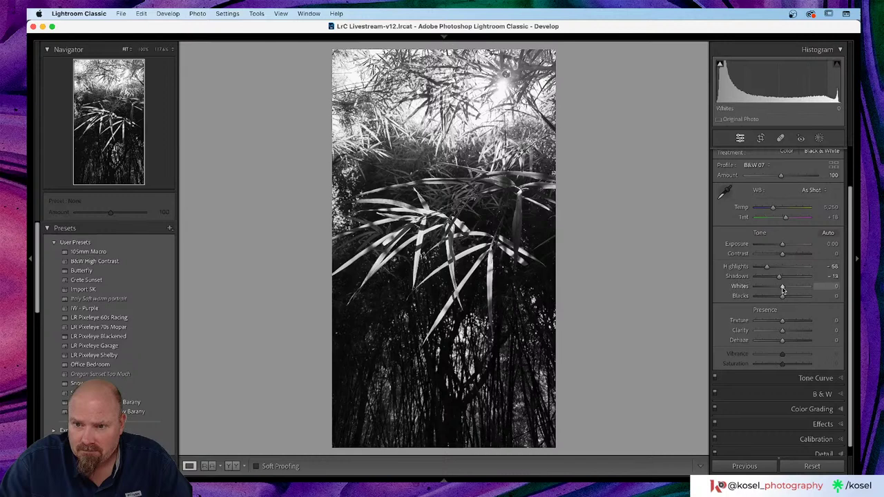
double_click(738, 276)
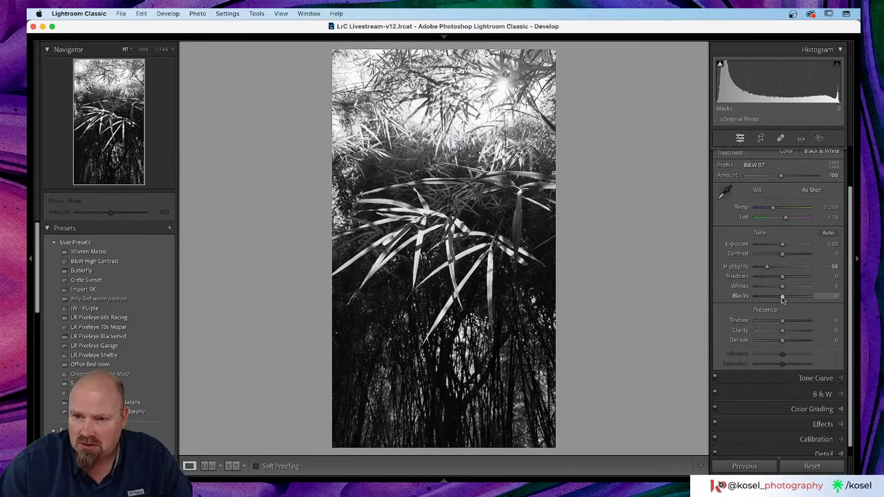
drag(782, 299, 785, 299)
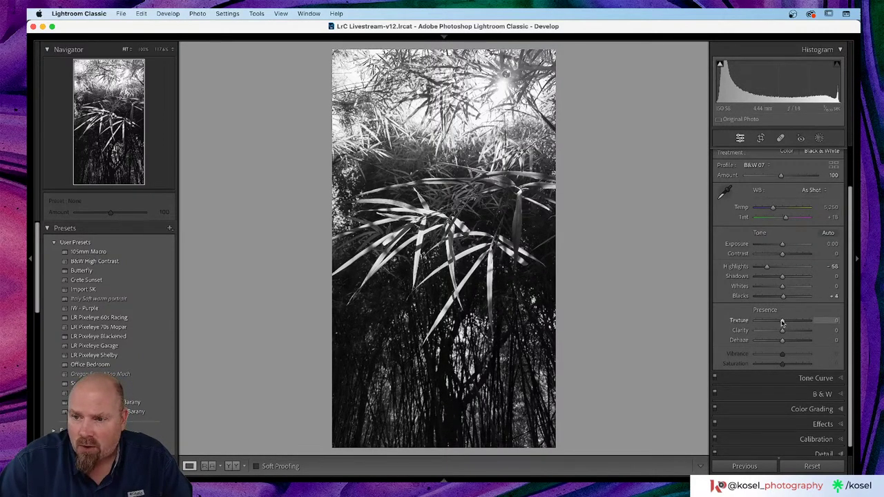
- Set the Presence adjustments to Texture +47, Clarity +37 and Dehaze +2
mouse_move(783, 323)
mouse_down()
mouse_move(795, 322)
mouse_move(790, 334)
mouse_up()
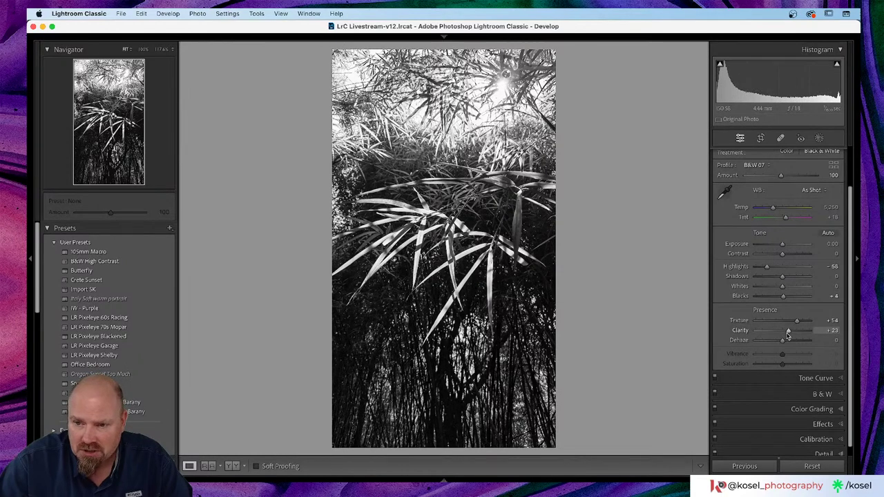
drag(784, 343, 784, 343)
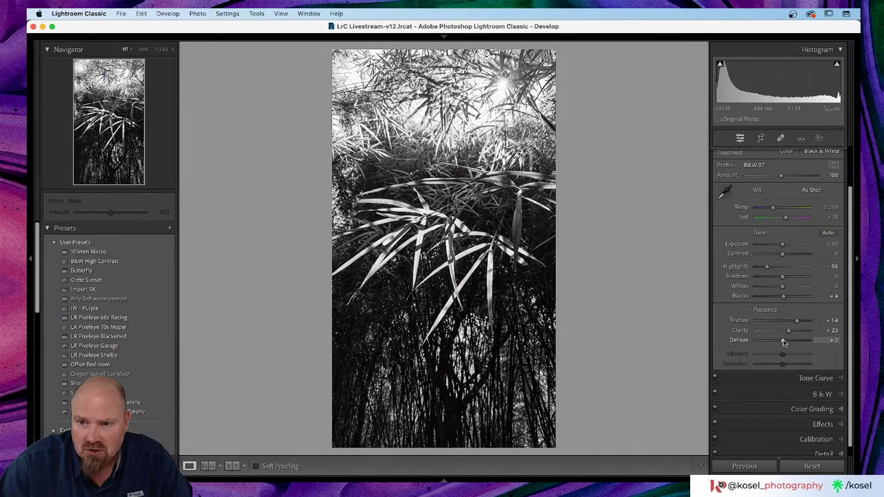
drag(798, 321, 793, 332)
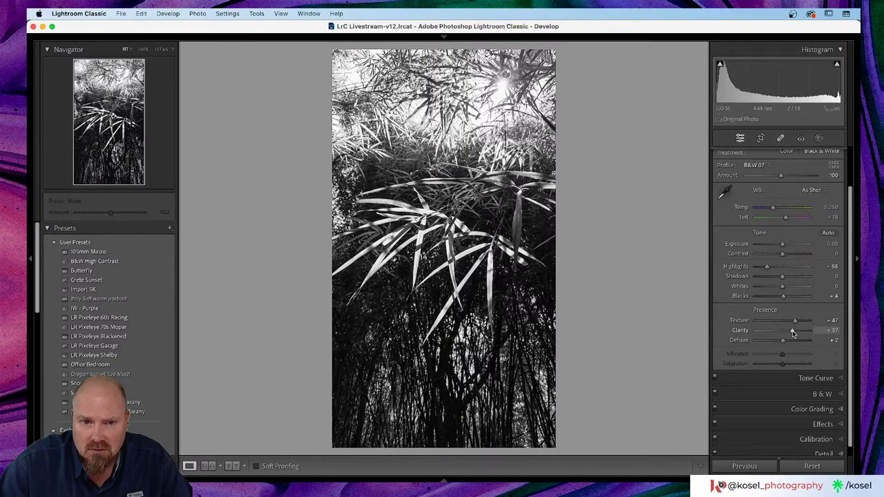
- Shape the point curve into an S with a midtone anchor, shadows about 66 to 38 and highlights about 196 to 209
click(811, 378)
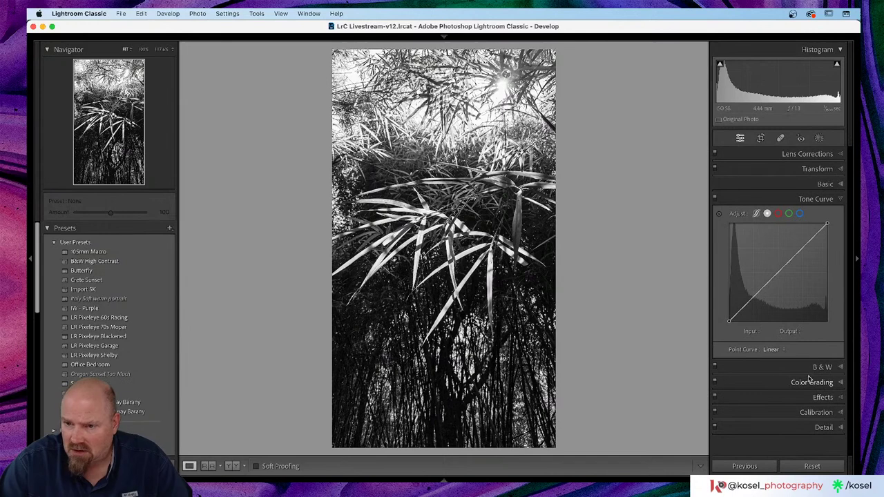
click(779, 273)
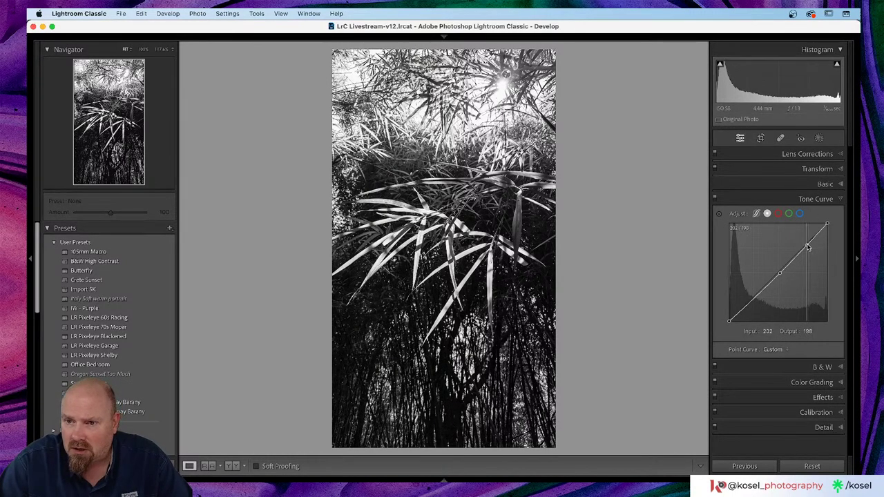
drag(806, 248, 806, 241)
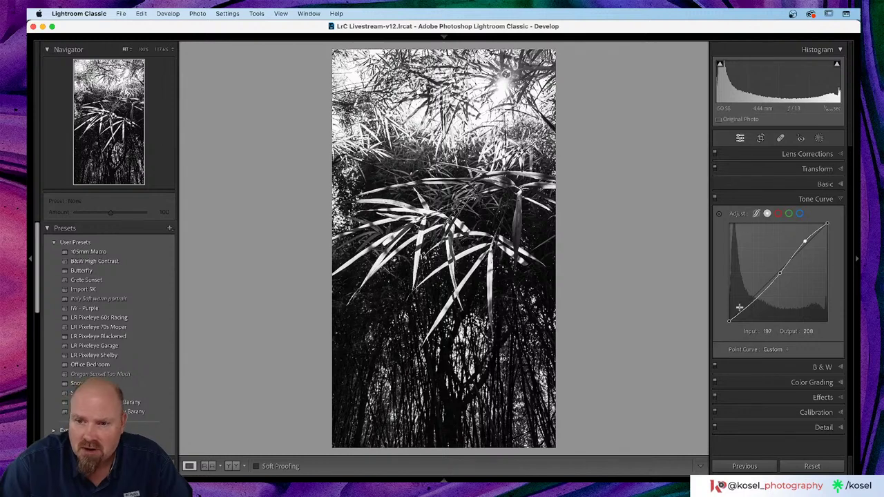
drag(753, 302, 756, 312)
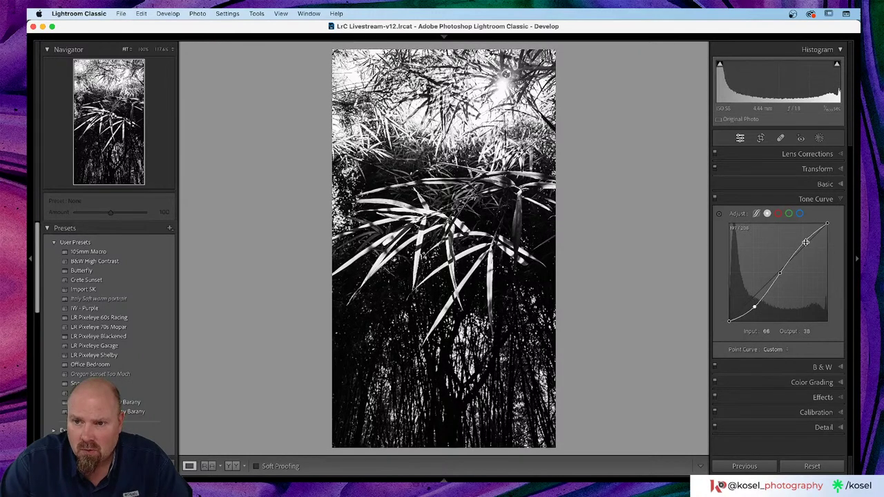
drag(805, 241, 806, 242)
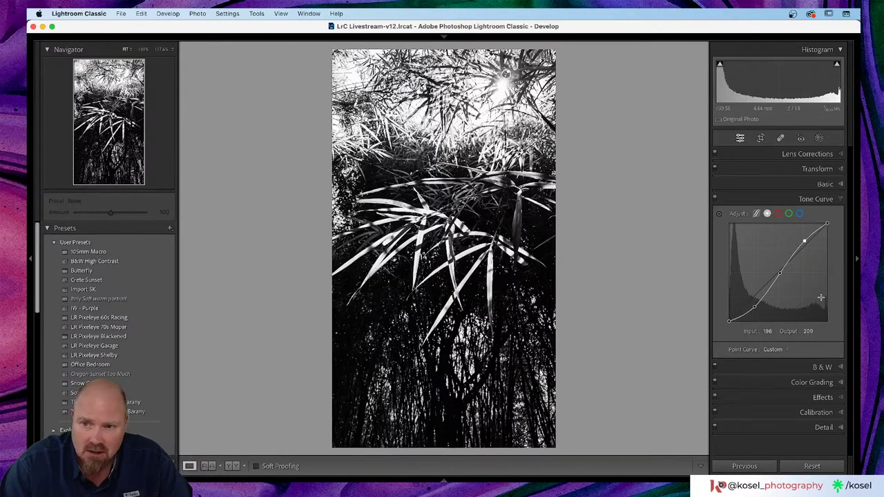
- Lift the point curve's black point to about input 1, output 16, checking the dark stems up close
click(825, 184)
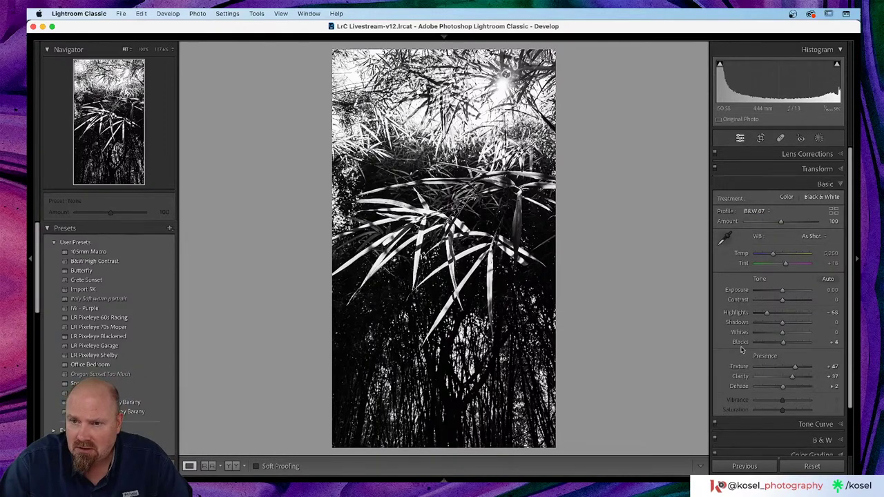
click(807, 424)
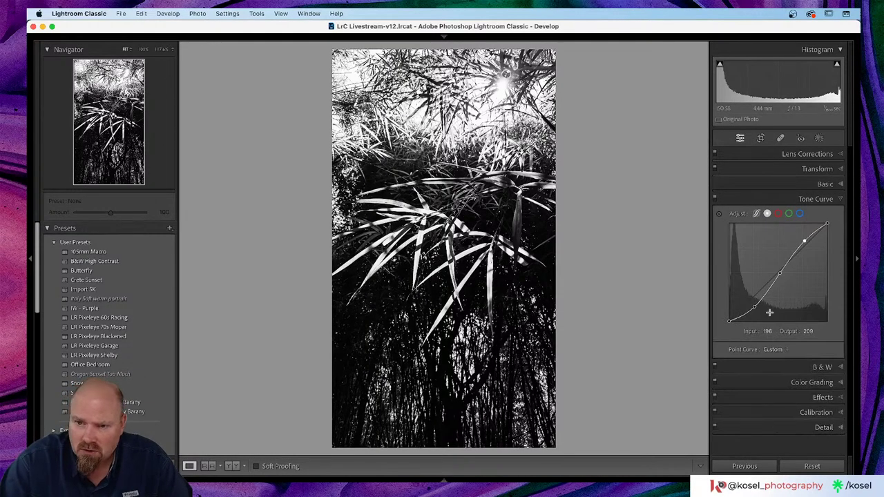
drag(755, 307, 729, 317)
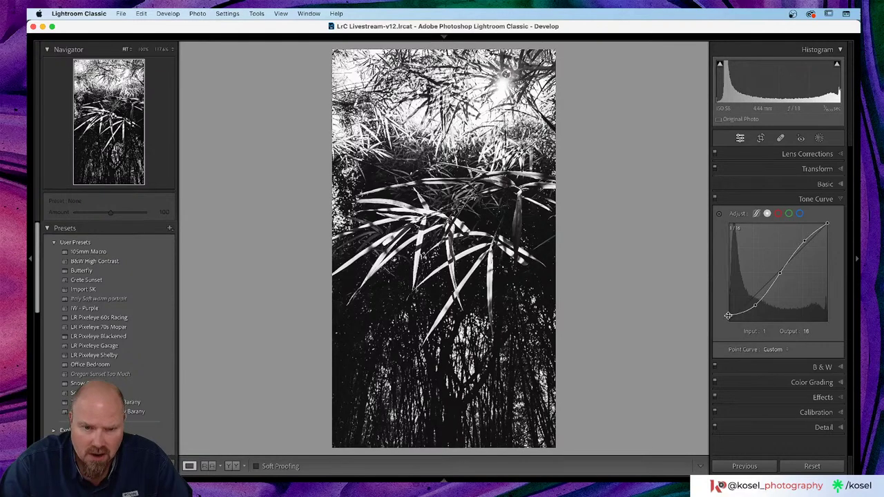
click(466, 419)
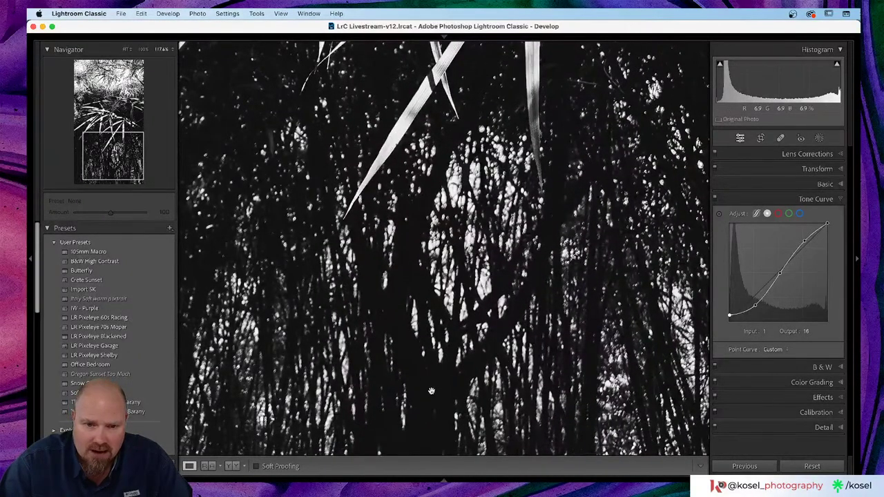
scroll(434, 386, down, 5)
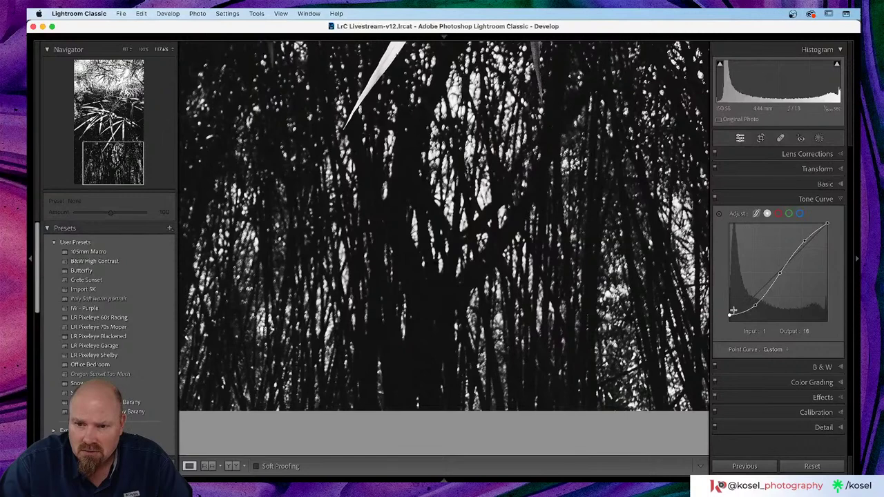
mouse_move(729, 317)
mouse_down()
mouse_move(726, 328)
mouse_move(730, 318)
mouse_up()
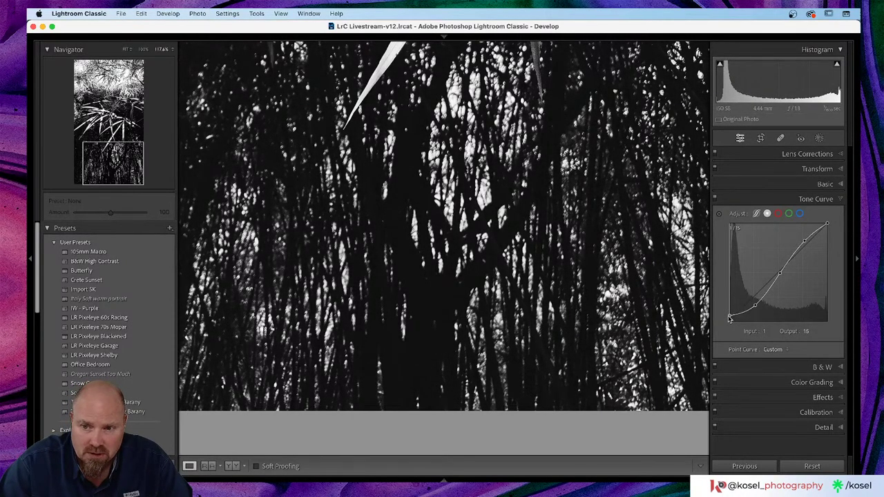
click(668, 235)
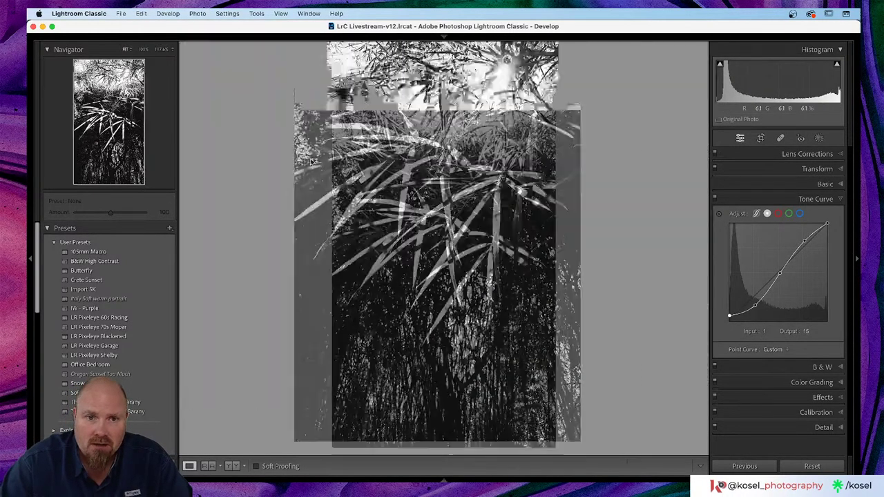
- Brighten the bamboo leaves with the Black & White Mix targeted adjustment, setting Yellow and Green to +28
click(822, 367)
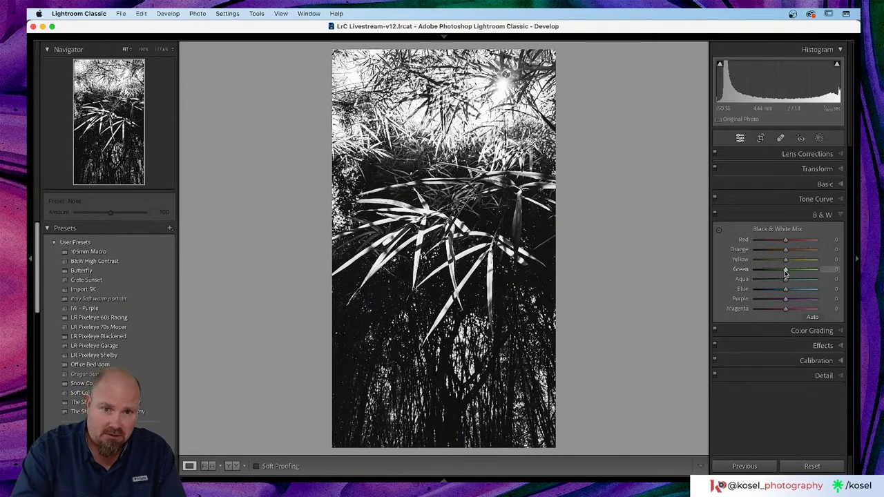
click(719, 231)
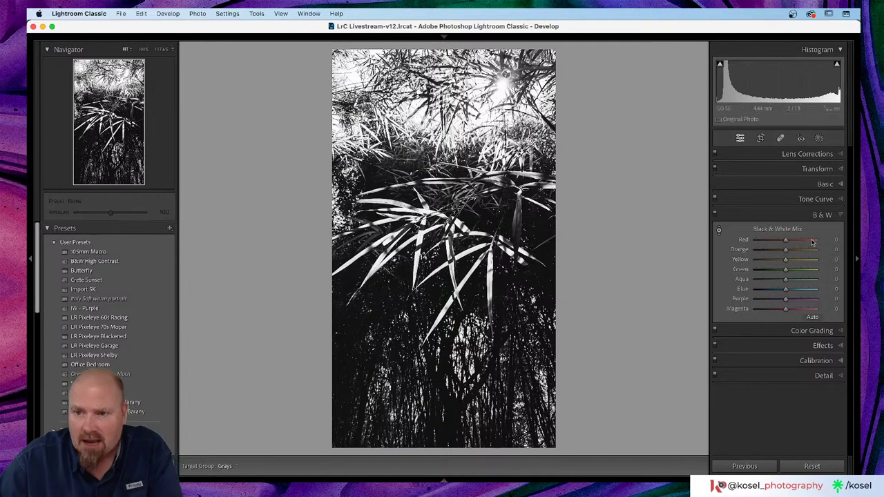
key(alt)
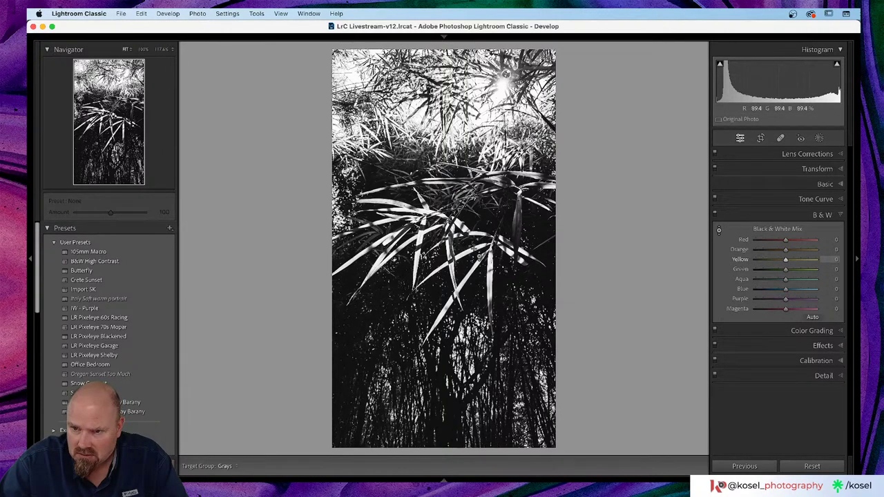
mouse_move(475, 254)
mouse_down()
mouse_move(471, 193)
mouse_move(471, 328)
mouse_move(471, 238)
mouse_up()
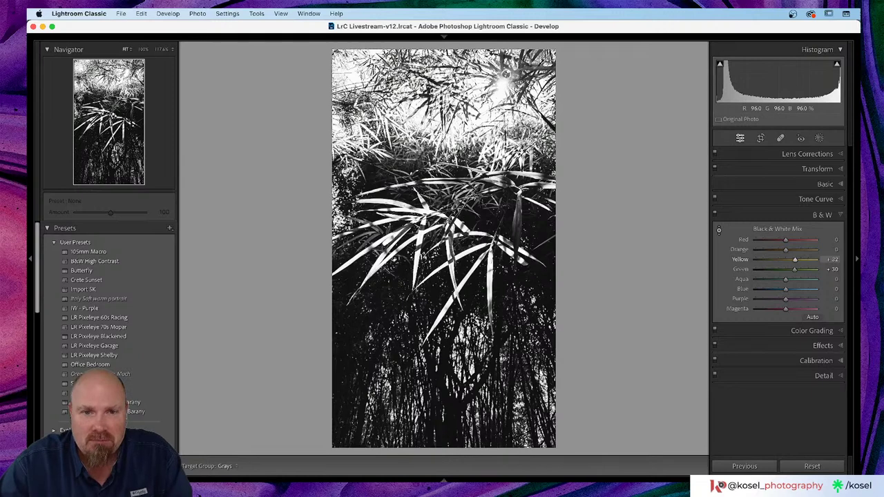
drag(471, 238, 475, 260)
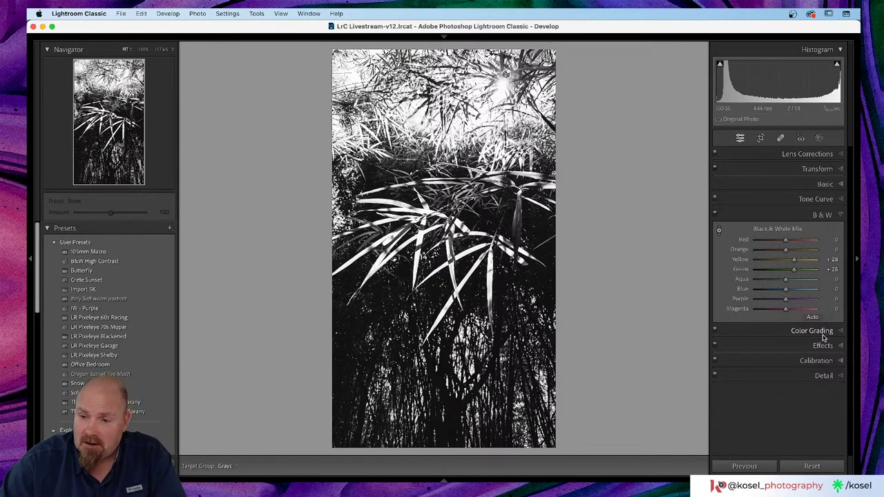
- Add a post-crop vignette with Amount -22 and Highlights 34, and compare the photo with its Before version
click(824, 345)
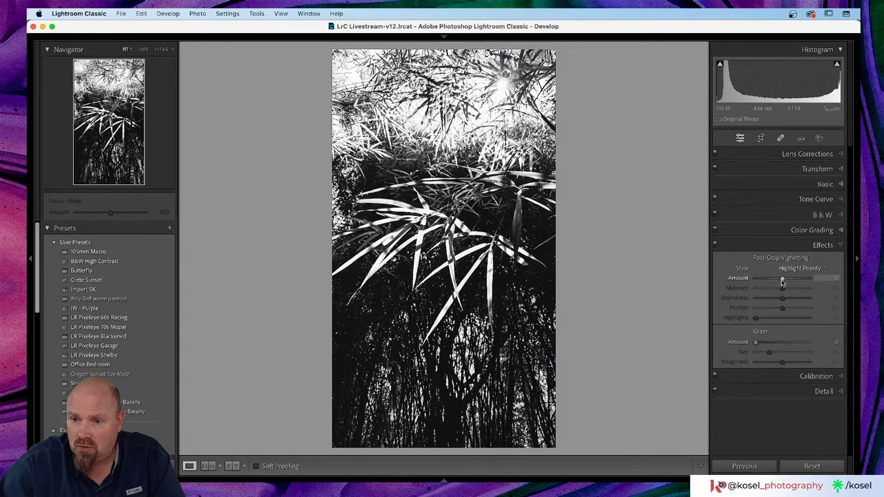
mouse_move(783, 280)
mouse_down()
mouse_move(769, 280)
mouse_move(777, 280)
mouse_up()
key(alt)
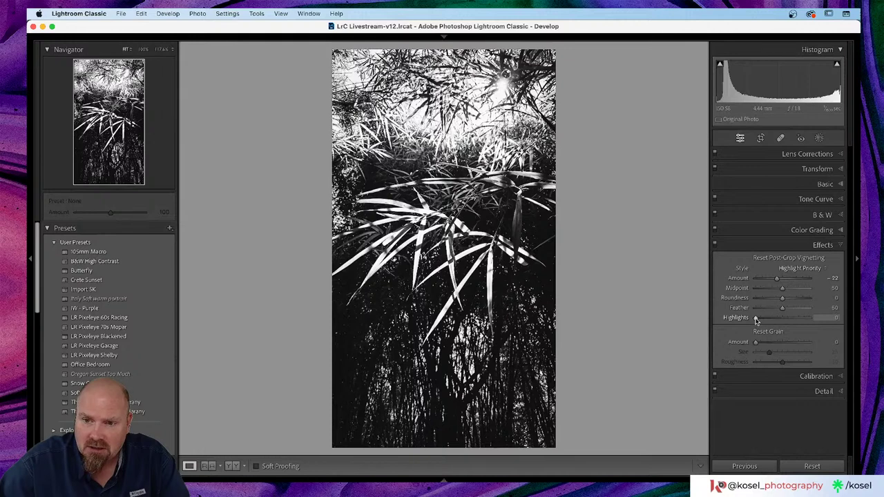
drag(756, 320, 737, 320)
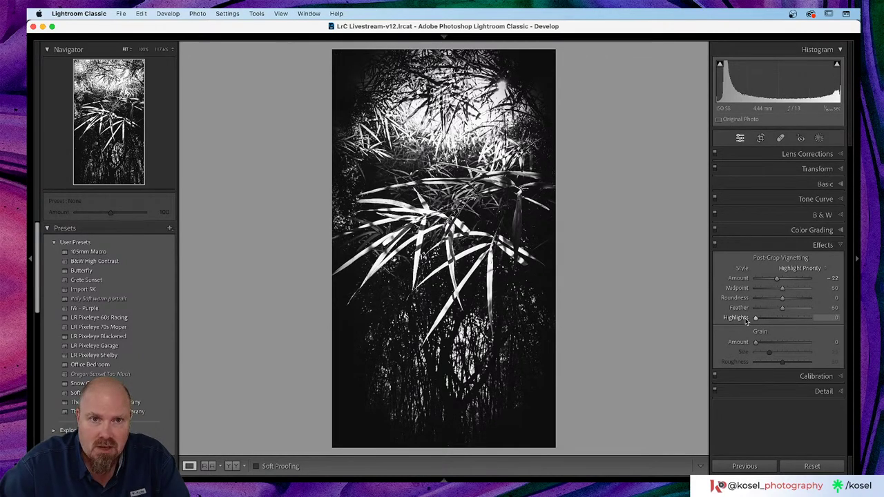
drag(756, 320, 774, 323)
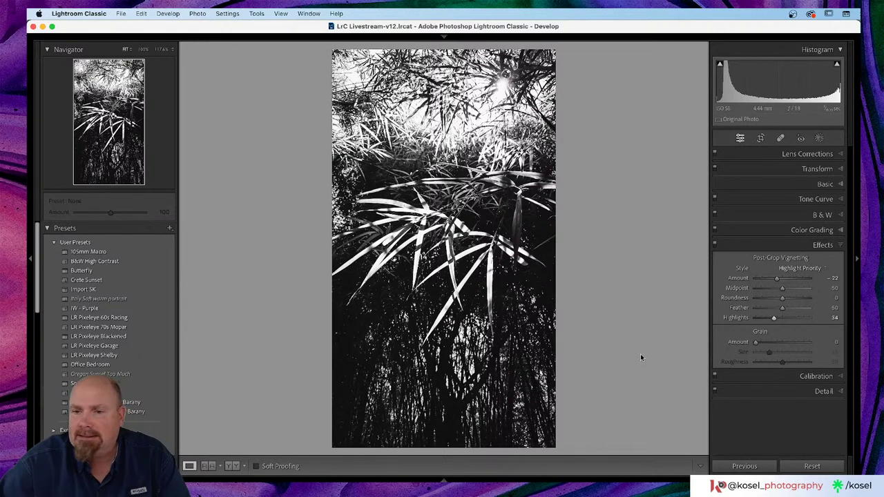
key(backslash)
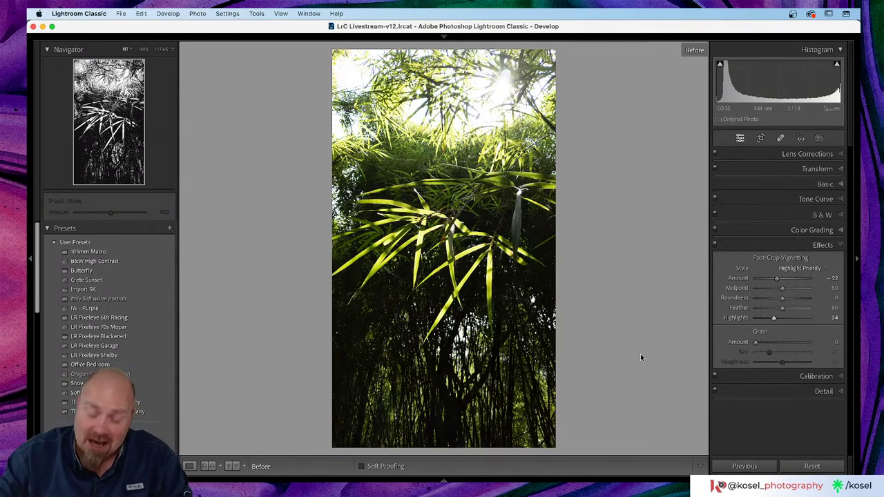
key(backslash)
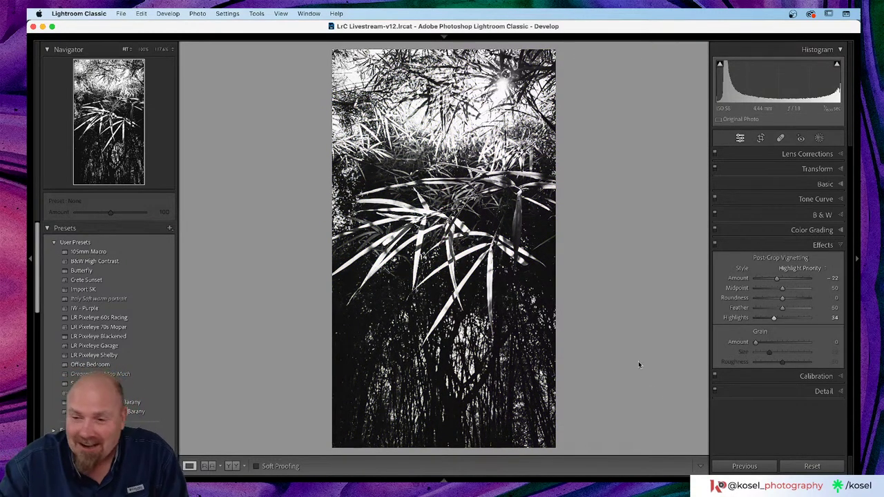
- Inspect the leaves up close and set the Luminance noise reduction to 12
click(822, 391)
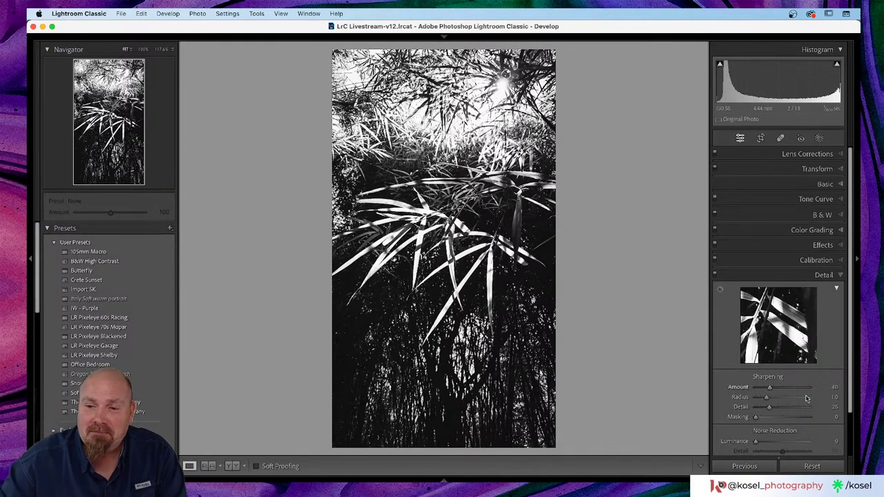
scroll(772, 298, down, 3)
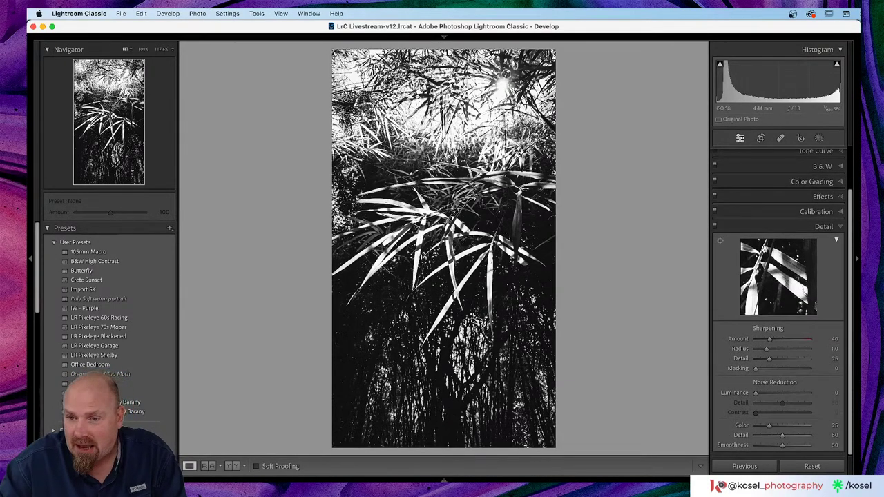
click(413, 211)
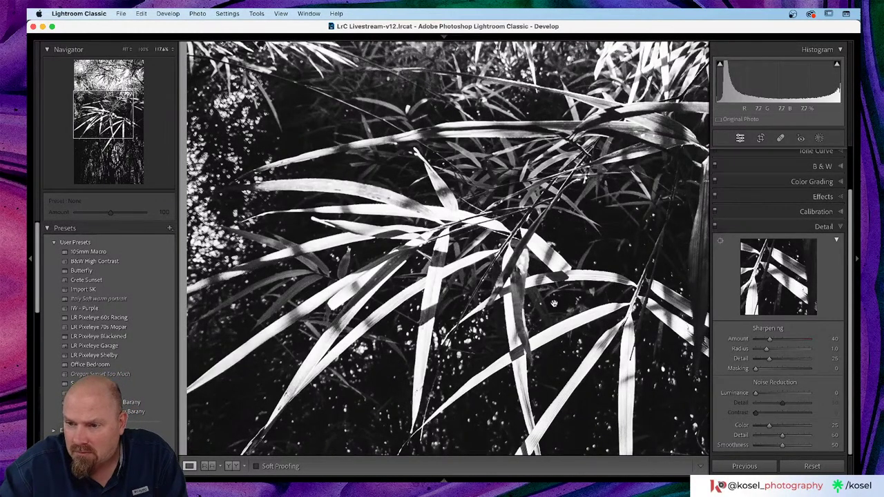
scroll(533, 303, down, 5)
scroll(501, 270, down, 3)
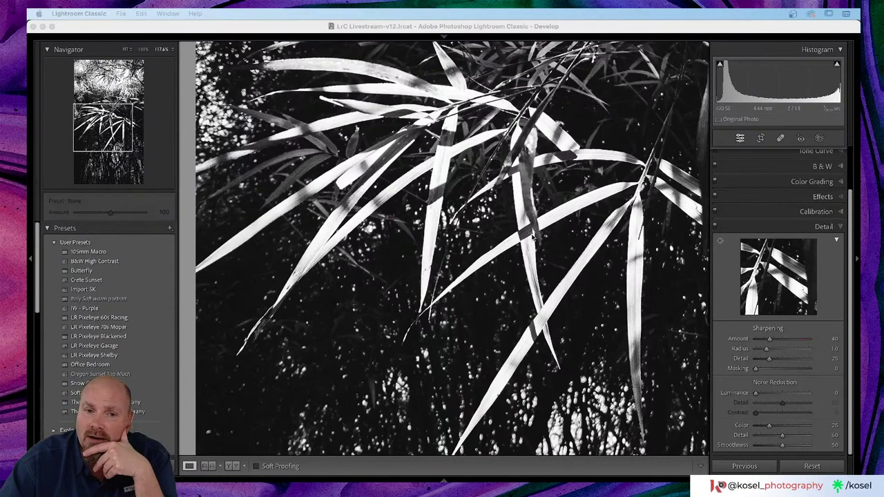
click(485, 274)
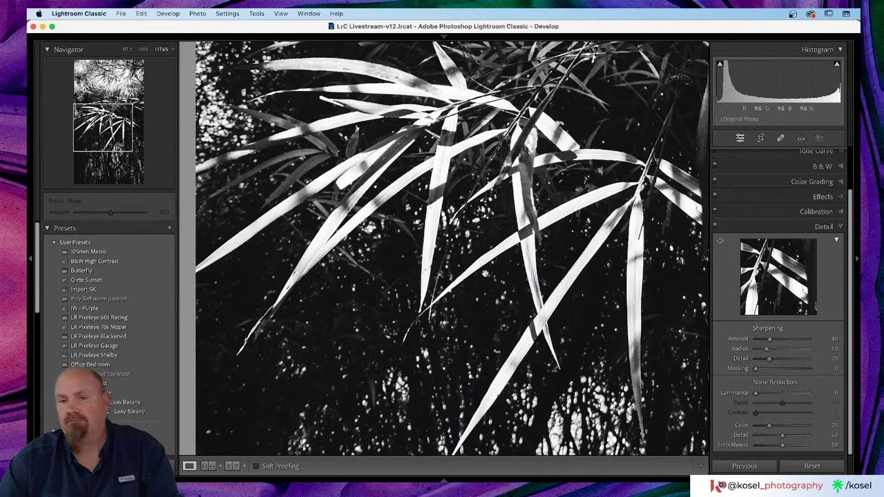
drag(491, 255, 457, 324)
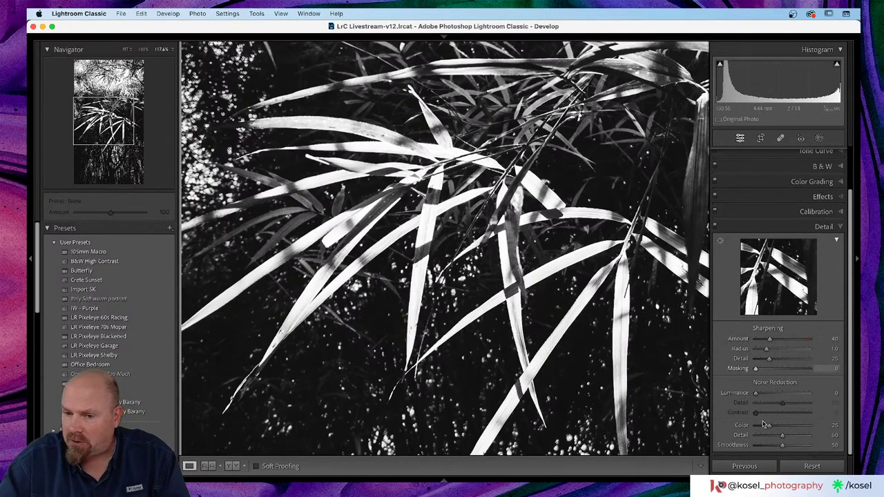
drag(756, 396, 769, 396)
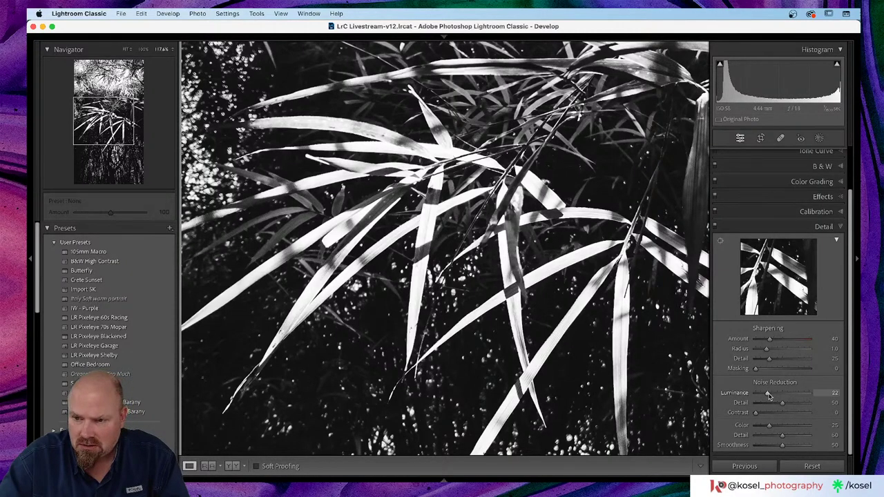
drag(769, 395, 762, 395)
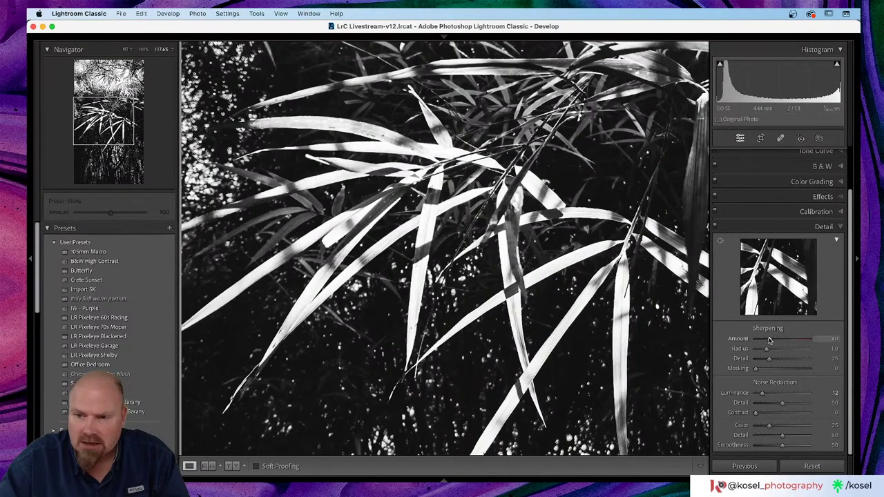
- Set Sharpening Amount to 75 and Masking to 82 using the mask preview, and return to the full photo
drag(770, 340, 783, 341)
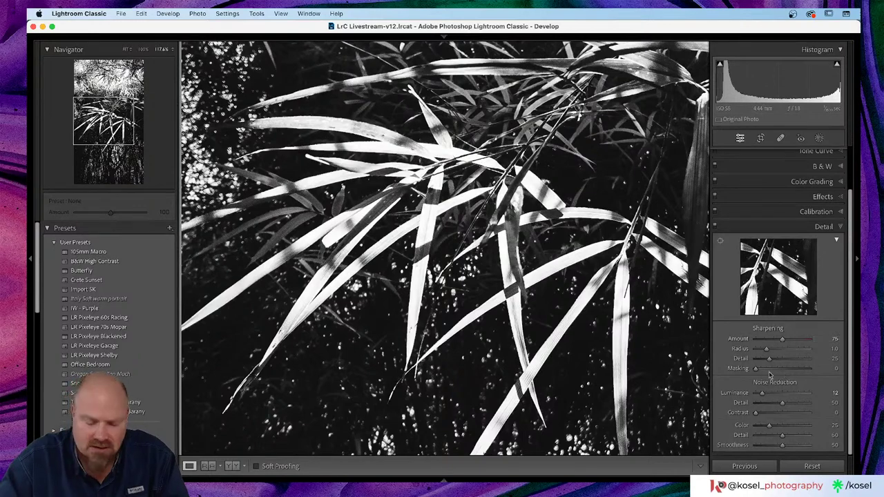
key(alt)
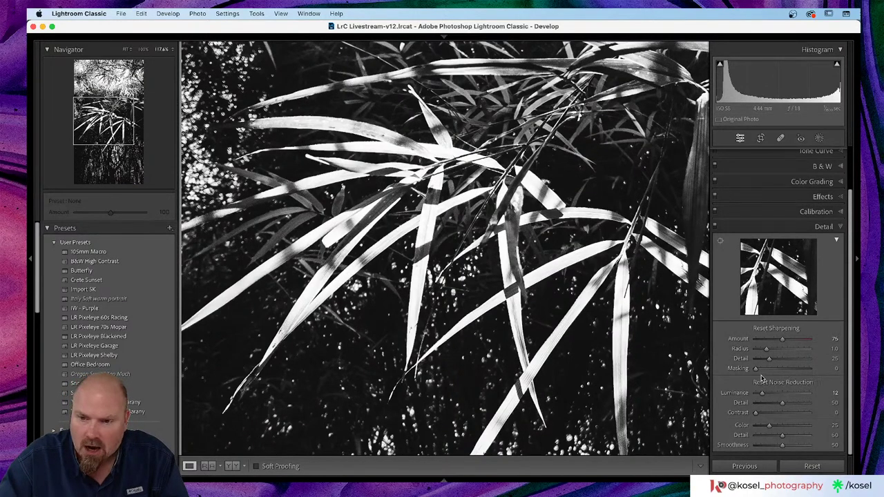
drag(756, 369, 812, 373)
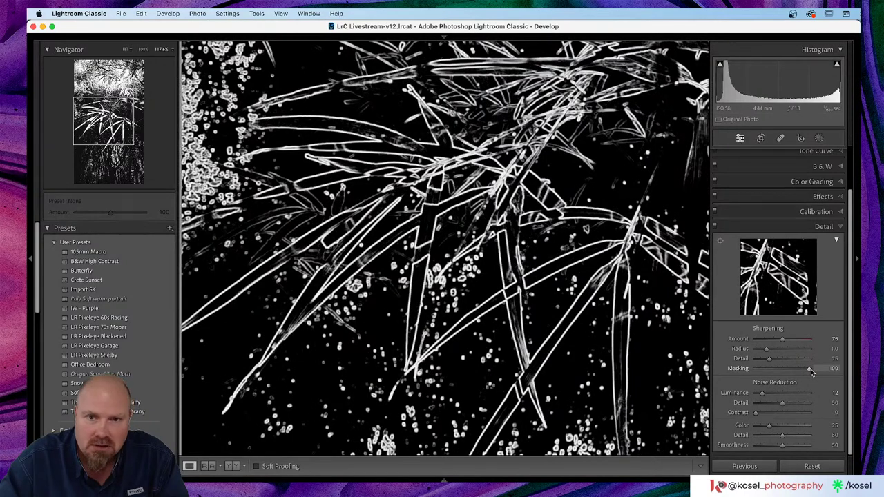
drag(812, 372, 800, 372)
click(528, 277)
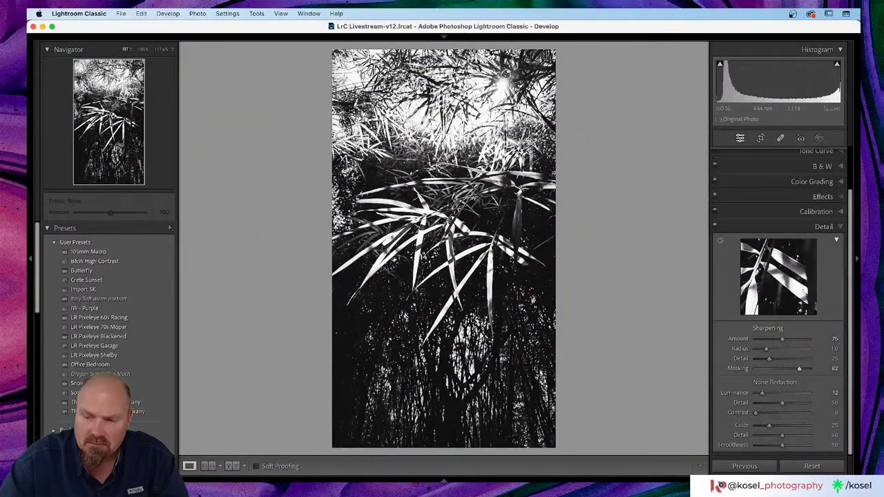
- Compare the finished black-and-white bamboo photo with its Before version and return to the library grid
key(backslash)
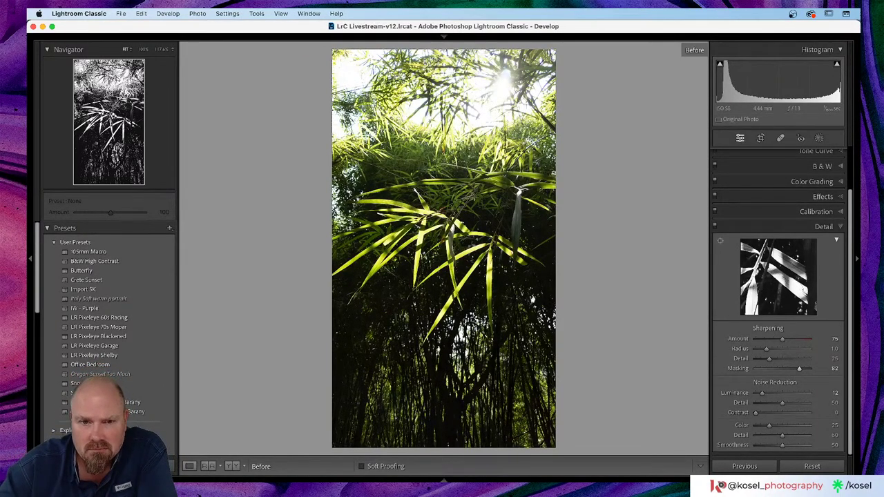
key(backslash)
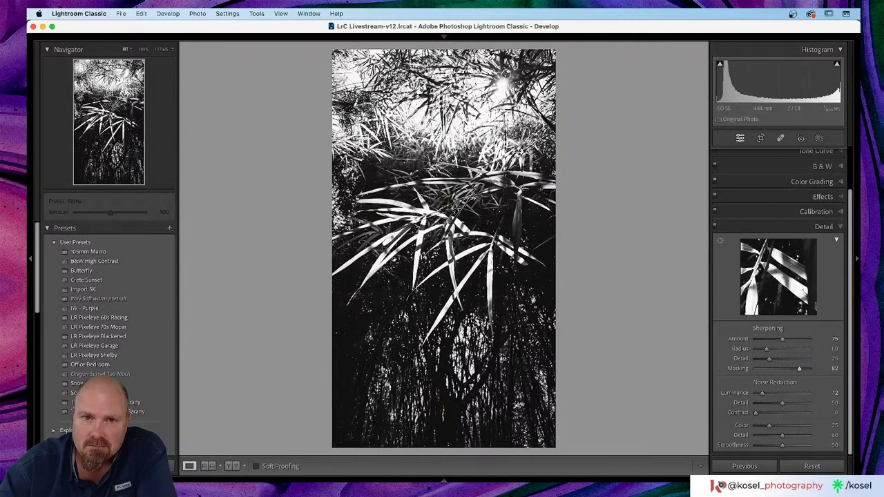
key(g)
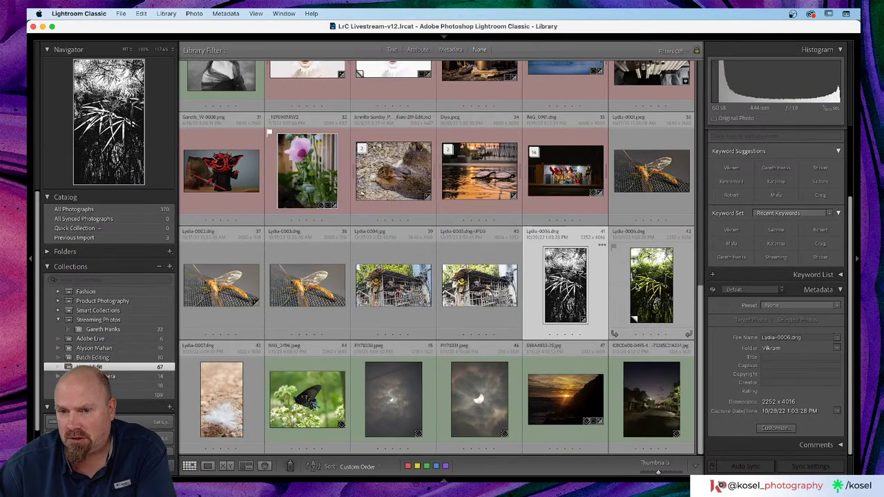
- Open the unedited color virtual copy of the bamboo photo for editing in Develop
click(639, 286)
double_click(631, 302)
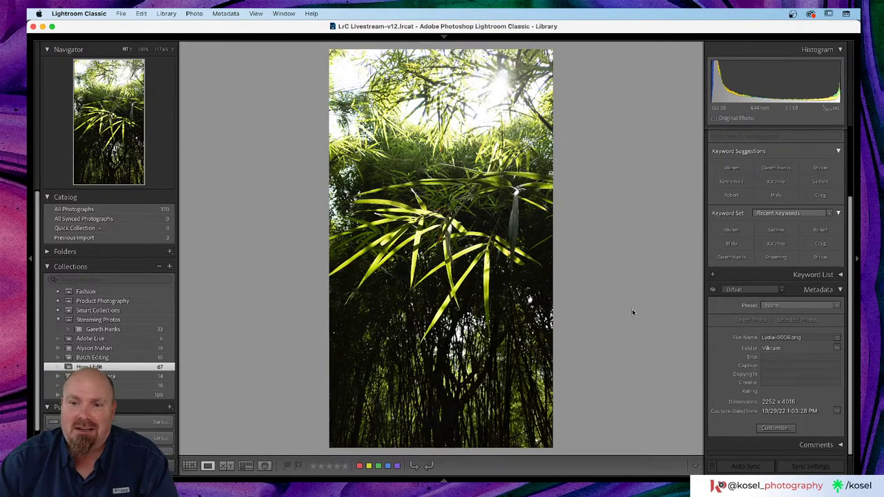
key(g)
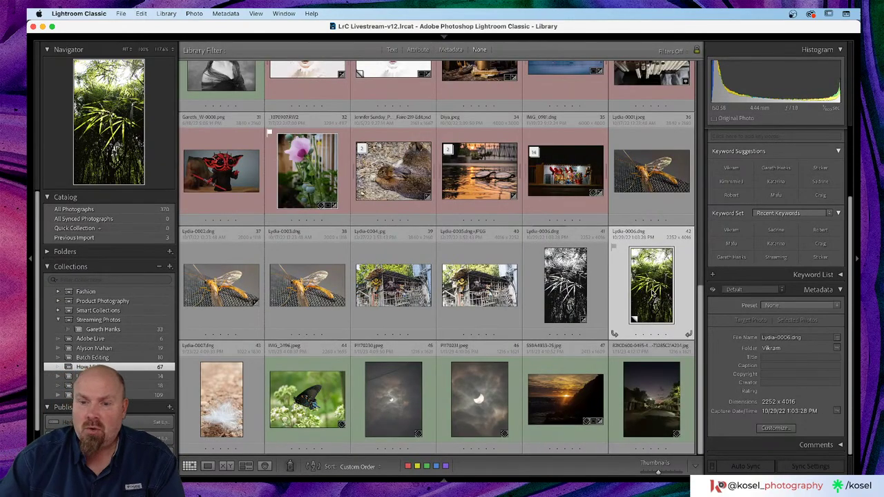
double_click(652, 288)
key(d)
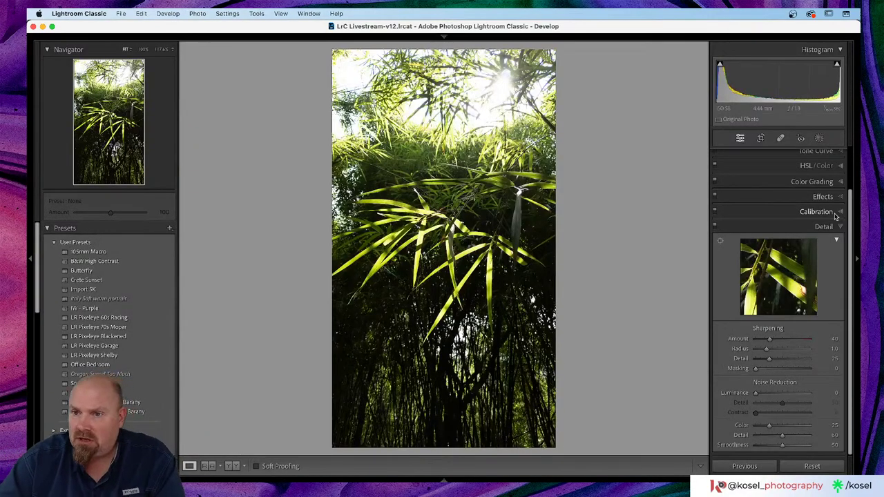
- Check the bright upper leaf edges up close and enable Remove Chromatic Aberration and Profile Corrections for the bamboo photo
scroll(829, 200, up, 3)
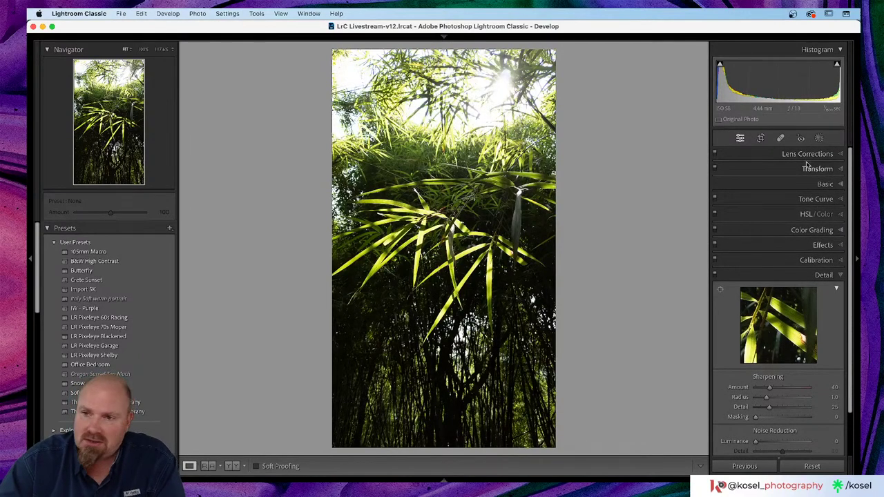
click(806, 154)
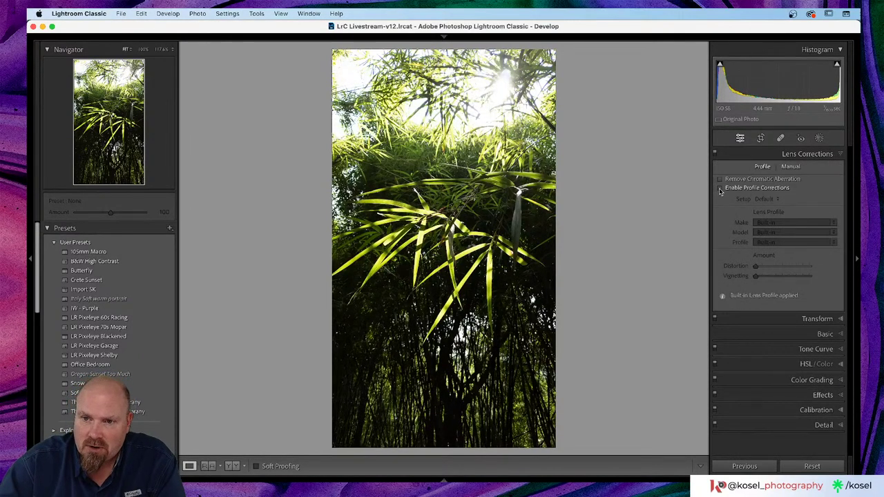
click(467, 133)
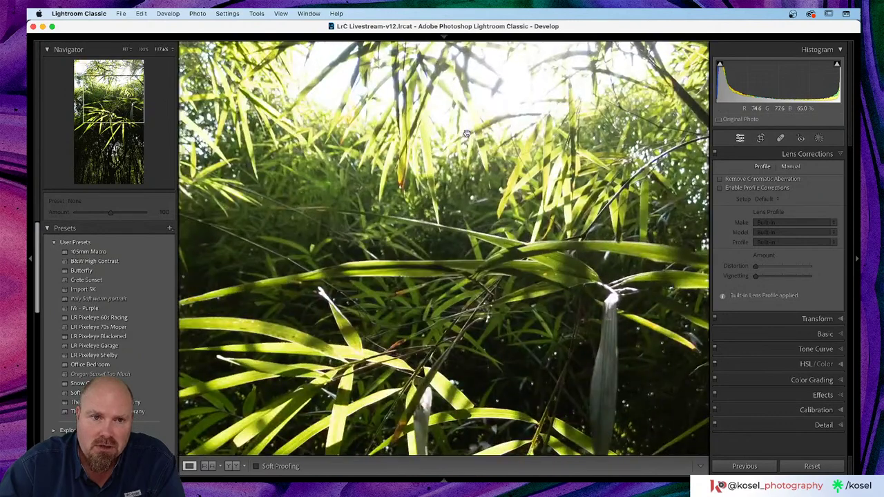
scroll(468, 134, up, 5)
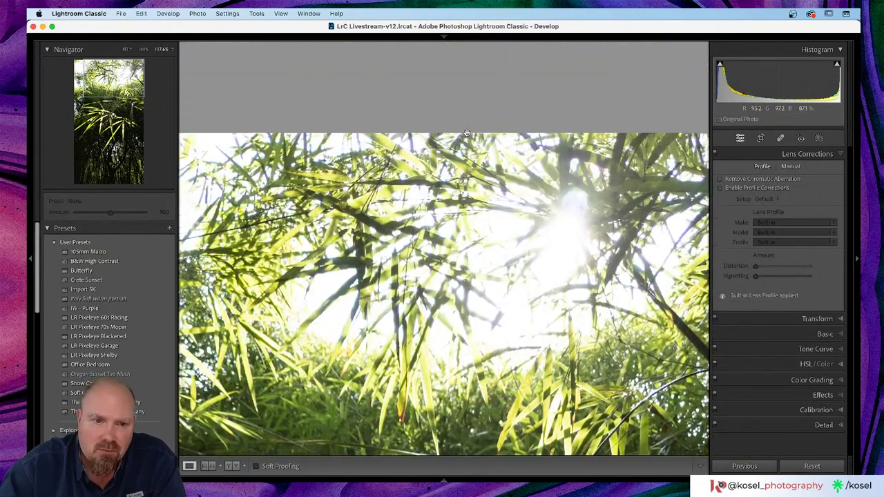
scroll(425, 153, left, 4)
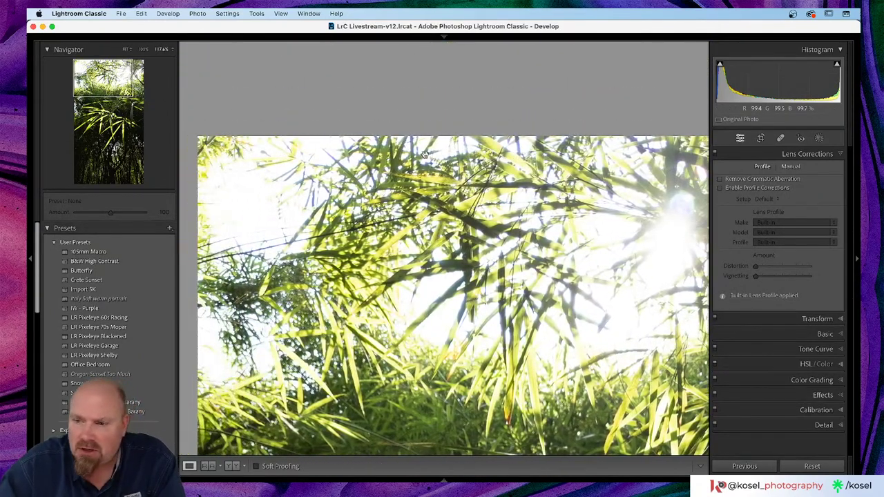
scroll(425, 153, left, 2)
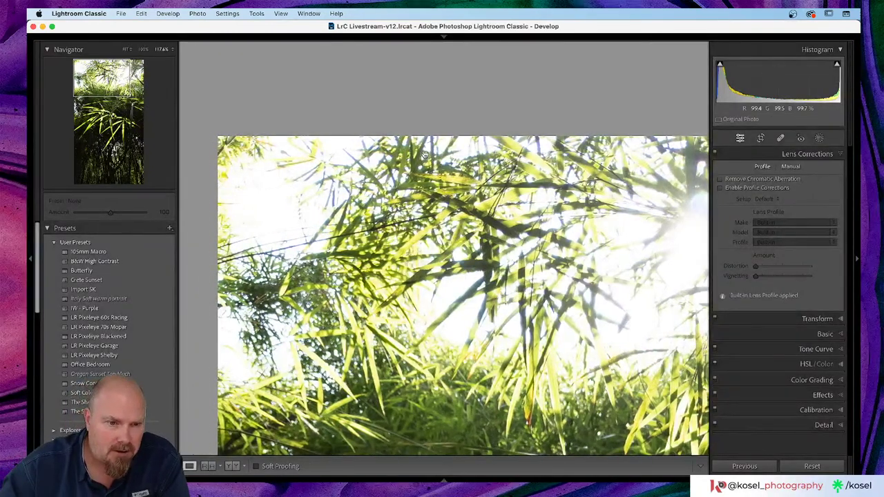
scroll(424, 153, down, 5)
scroll(424, 153, right, 3)
scroll(424, 153, right, 3)
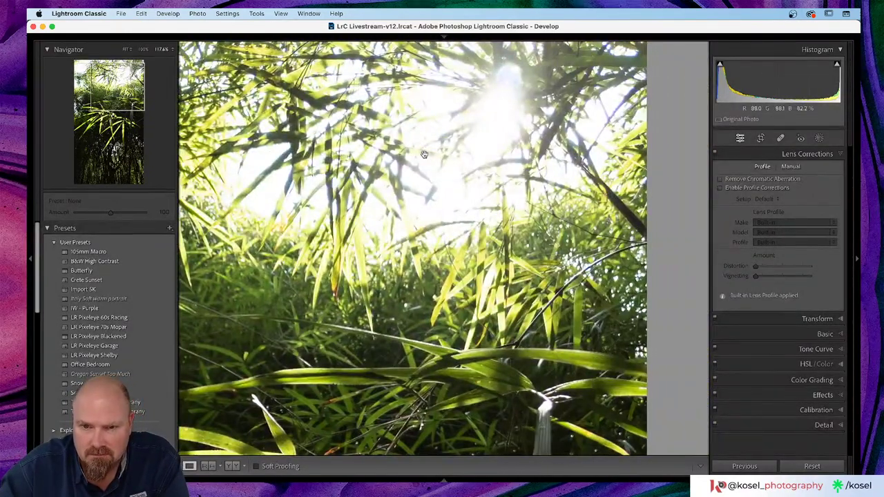
click(721, 179)
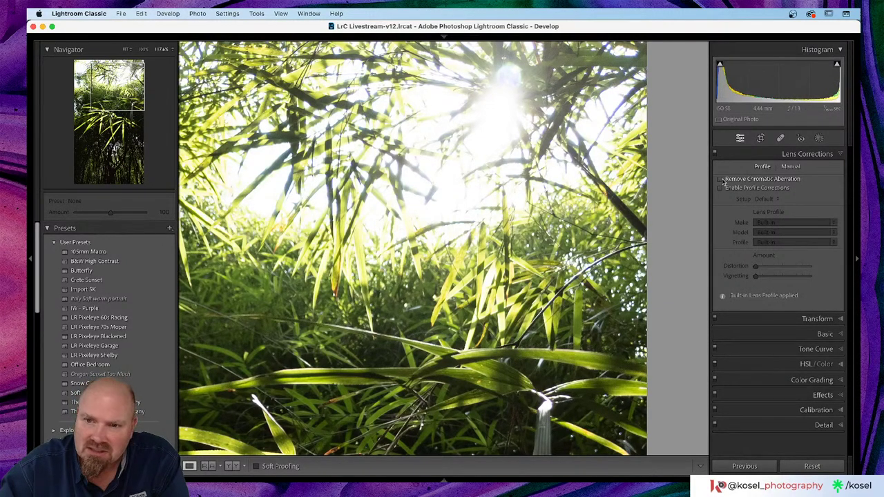
scroll(561, 228, down, 3)
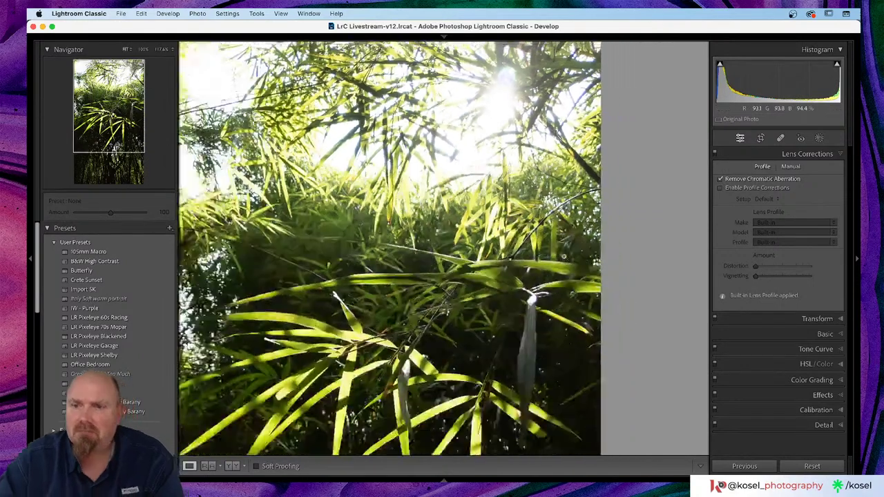
click(563, 257)
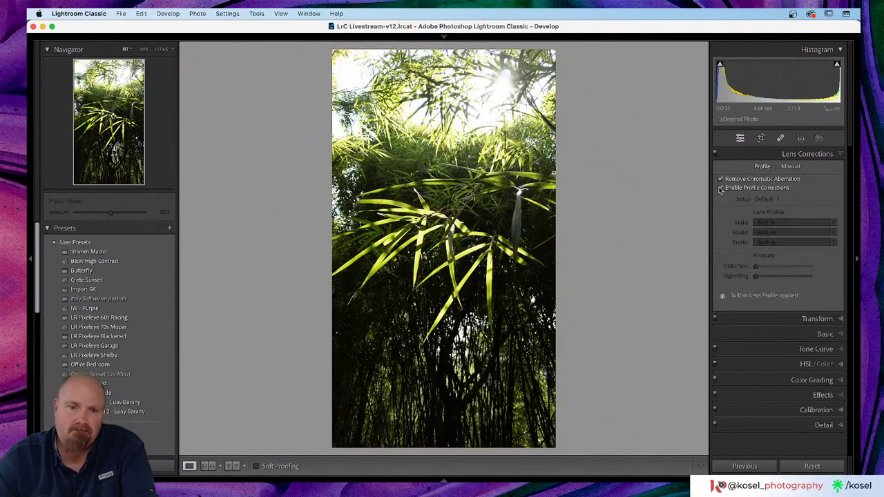
click(721, 188)
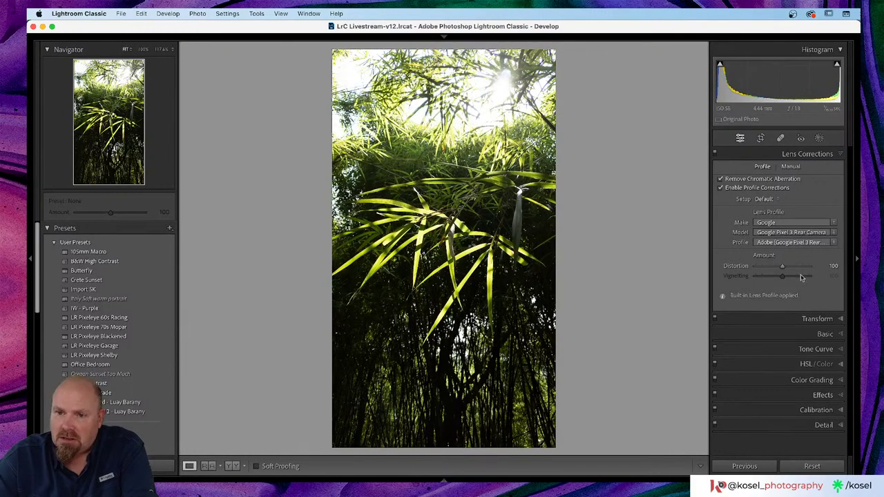
- Change the photo's color profile to Adobe Landscape and open the Tone Curve settings
click(826, 334)
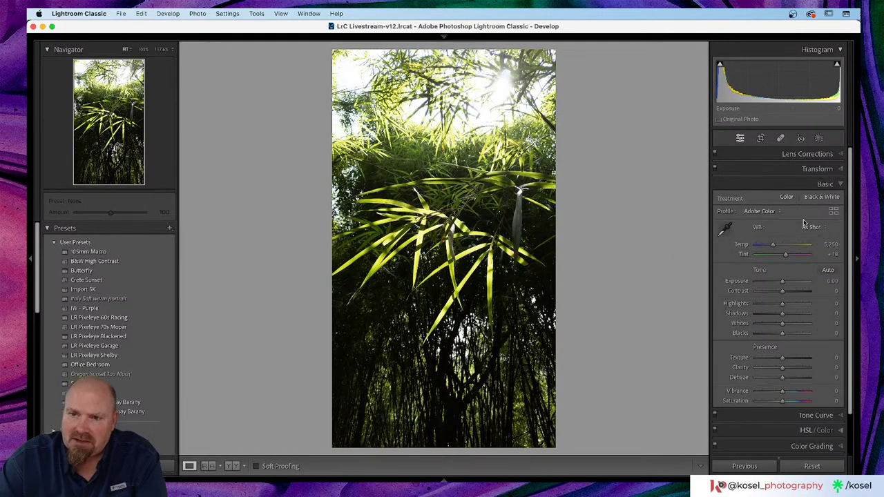
click(763, 211)
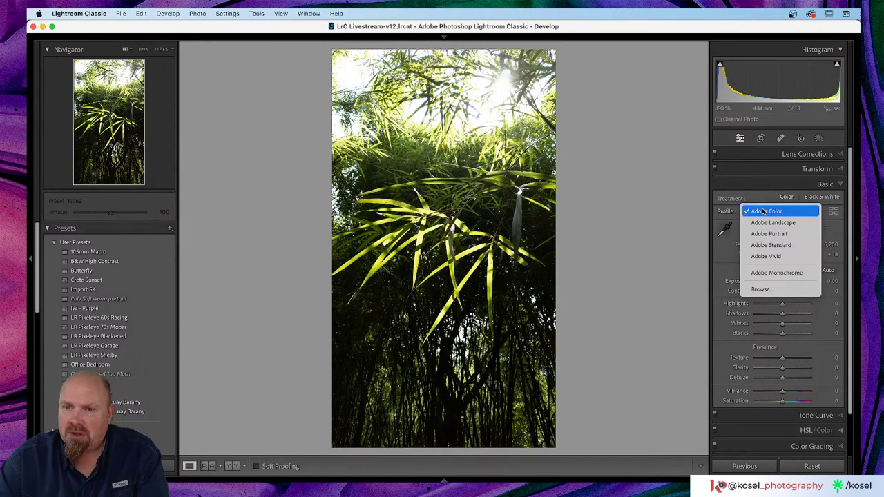
click(765, 222)
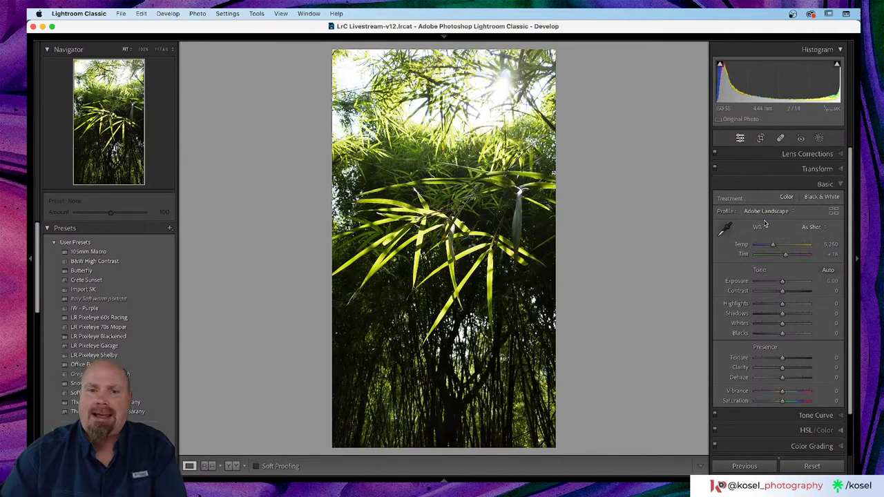
click(821, 418)
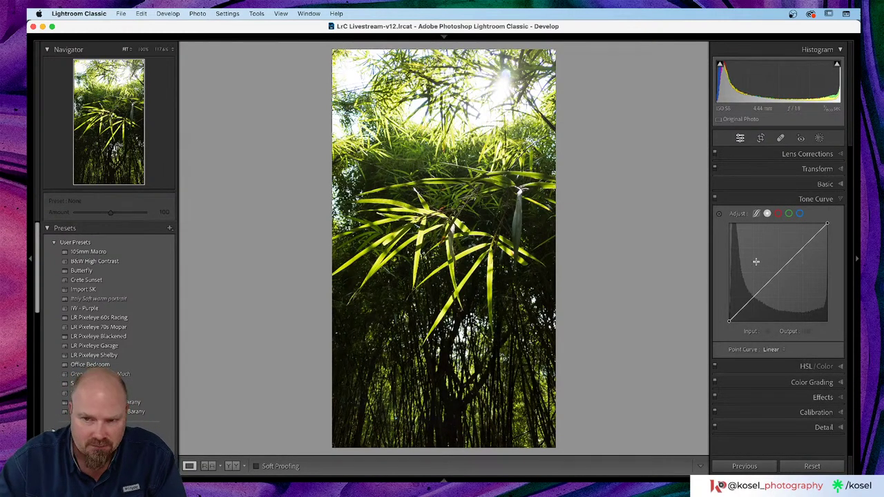
click(780, 271)
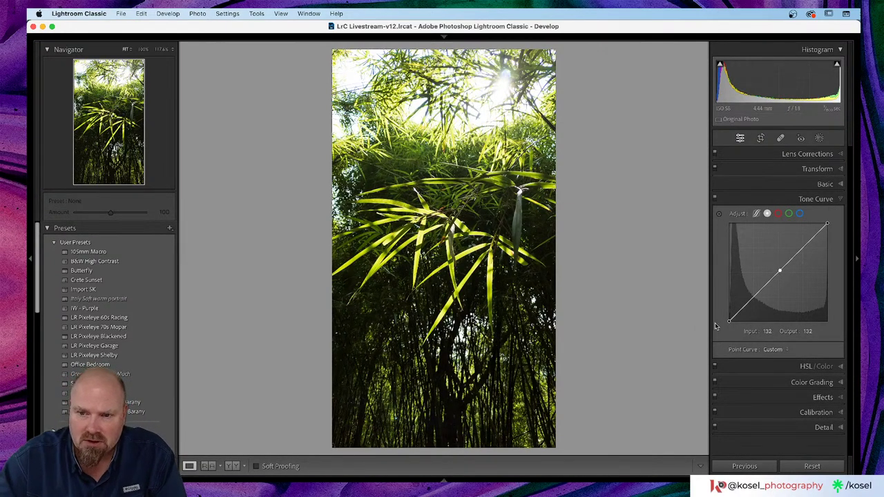
drag(730, 322, 728, 321)
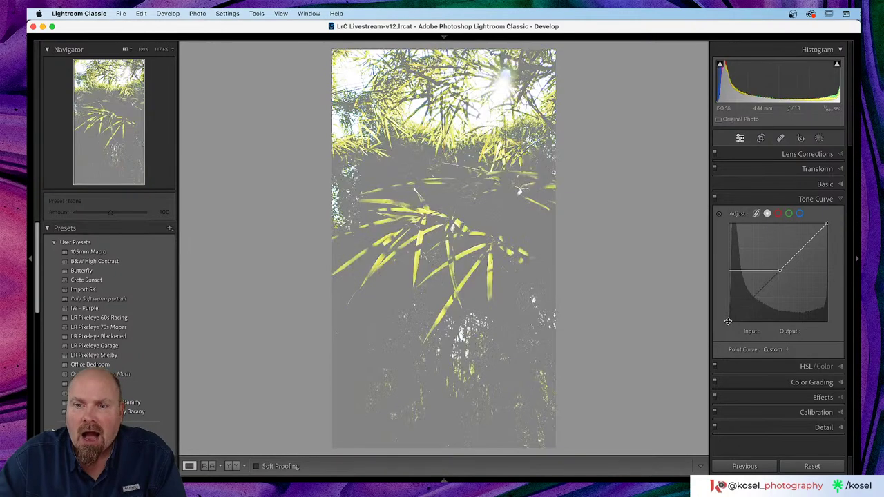
key(super+z)
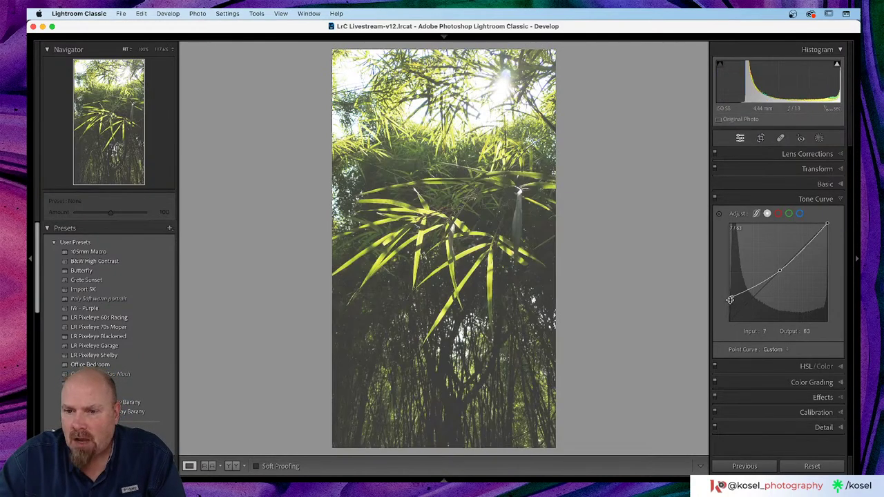
click(756, 297)
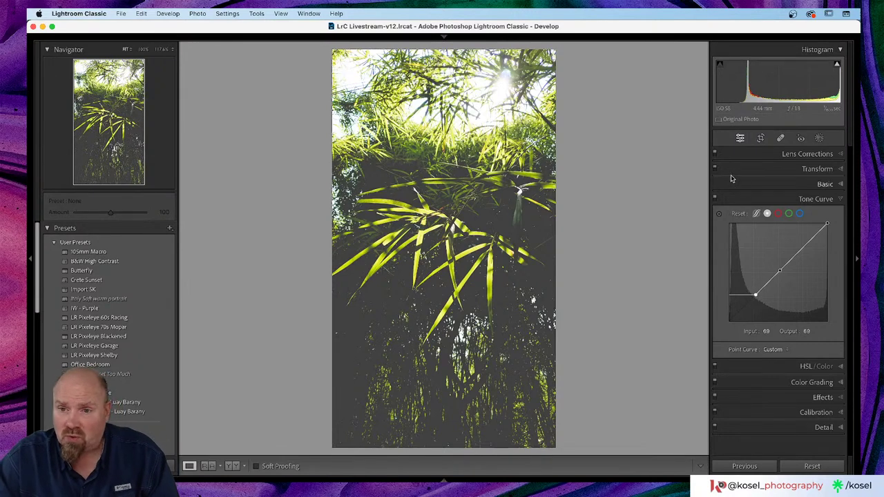
alt+click(739, 214)
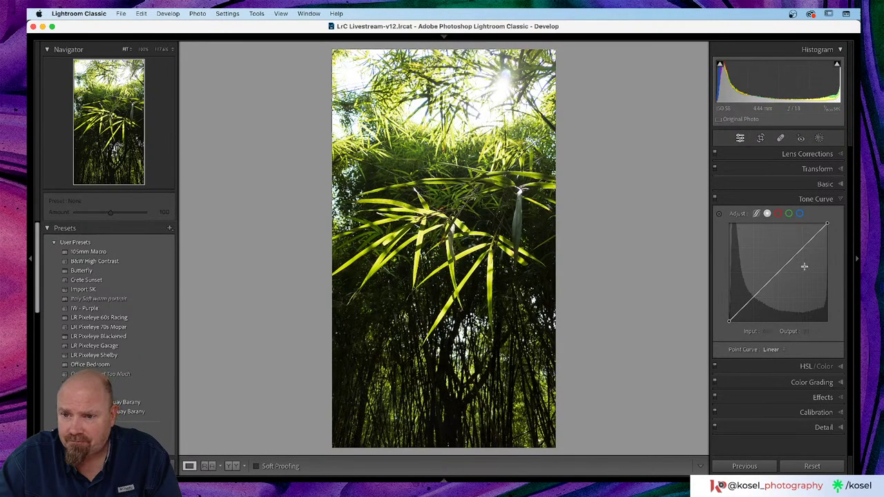
- Anchor the point curve's midtones at 129 and lift its black point to Output 20 for faded shadows
click(778, 273)
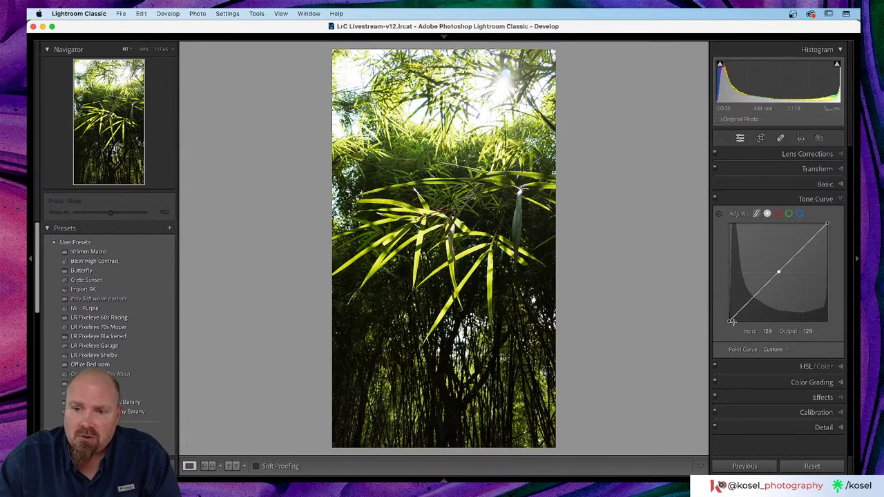
drag(731, 323, 729, 315)
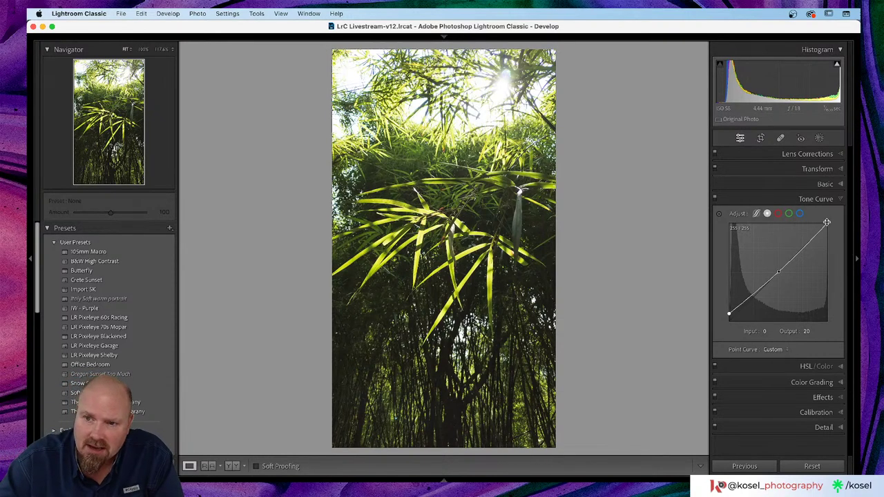
- Lower the tone curve's white endpoint, then add a highlight point at 192/201 and a shadow point at 71/61
drag(828, 225, 804, 245)
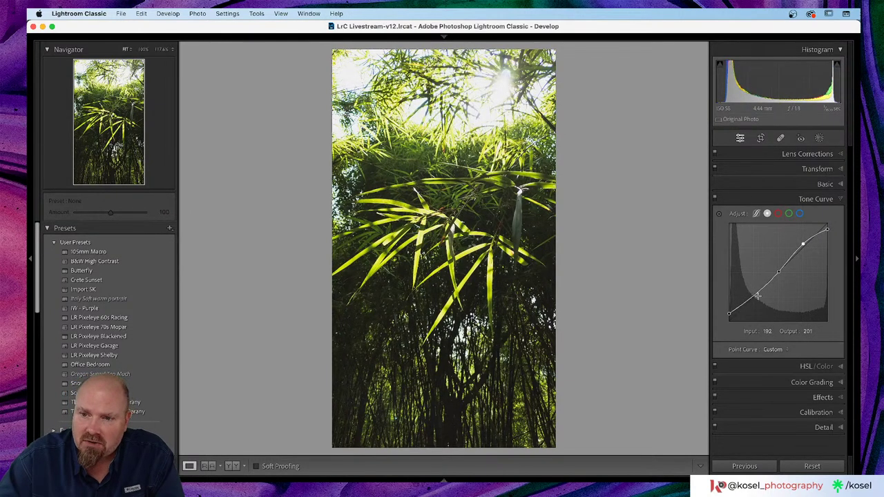
drag(756, 295, 757, 302)
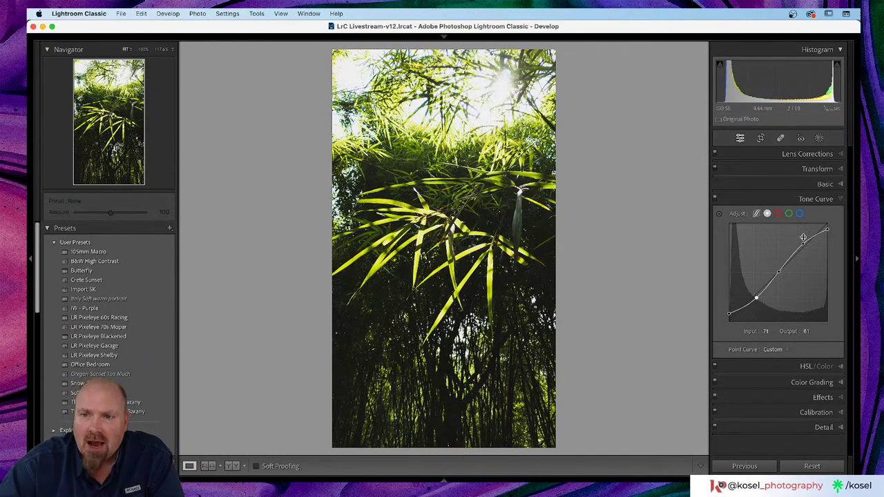
- Warm the white balance temperature to 5,794, lower Highlights to −56 and raise Shadows to +24
click(825, 185)
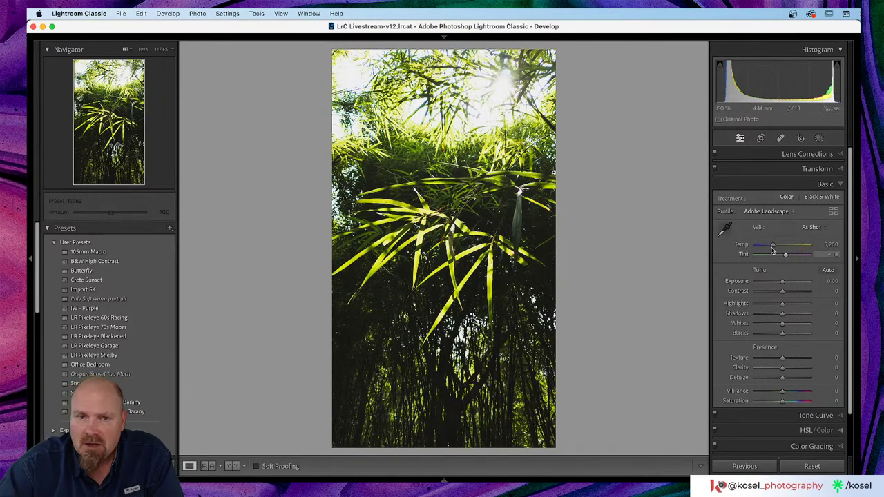
drag(775, 247, 777, 247)
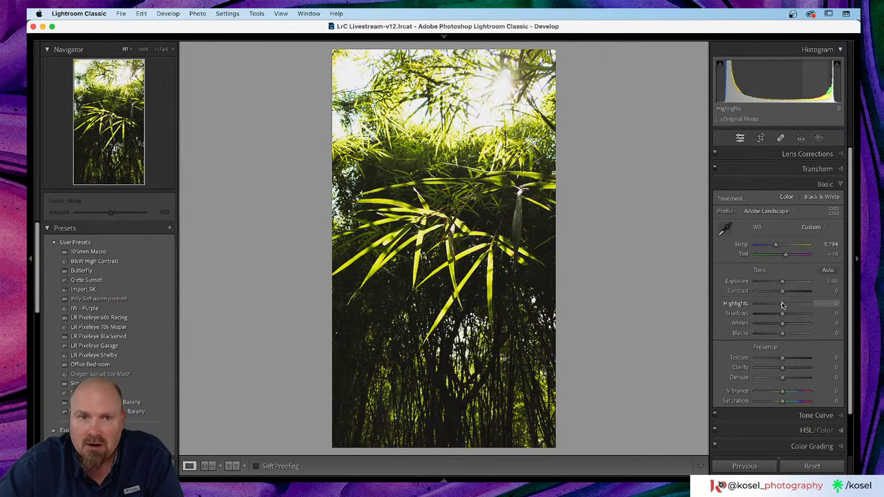
drag(783, 304, 768, 305)
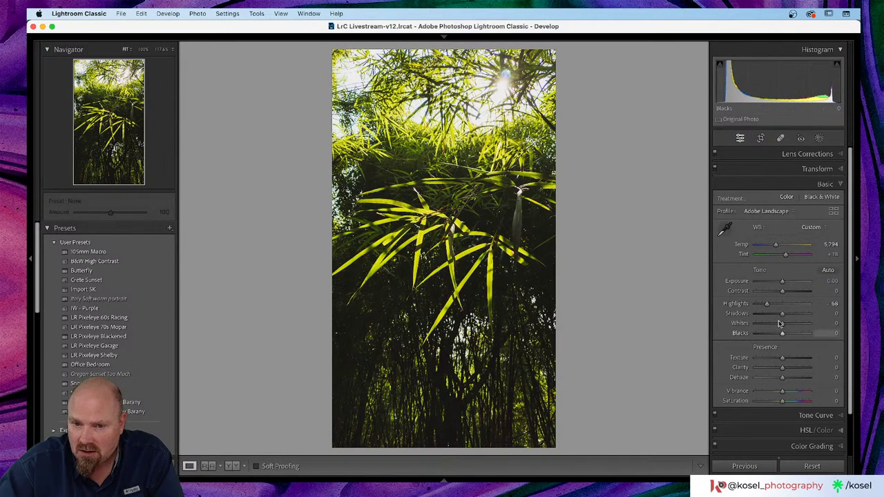
drag(783, 315, 790, 316)
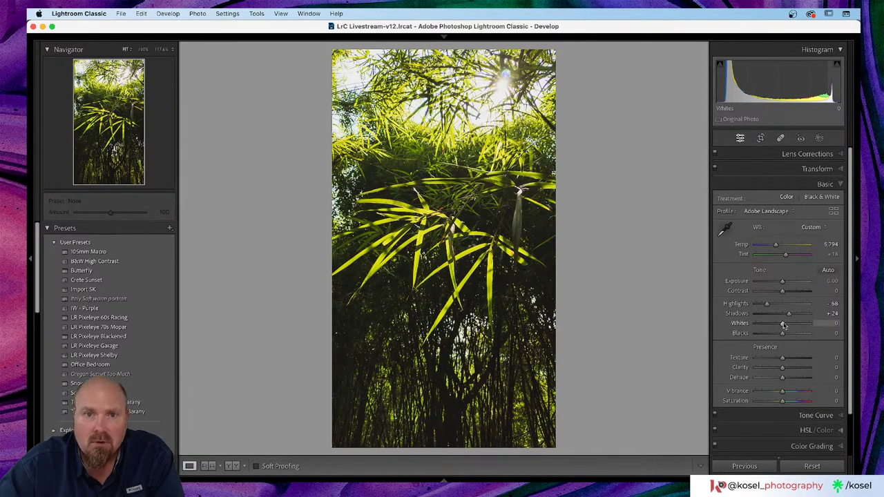
- Set Blacks to +3, Texture to −33, Clarity to −24 and Vibrance to +16
drag(783, 337, 775, 360)
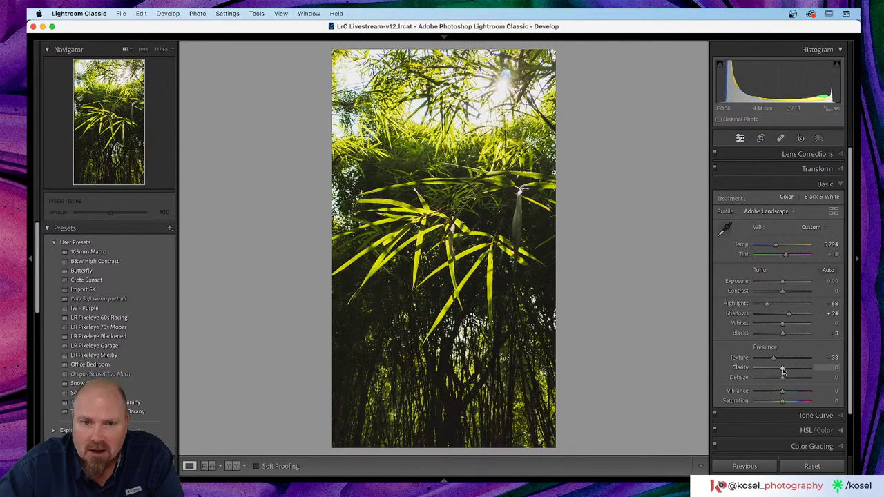
drag(784, 372, 778, 371)
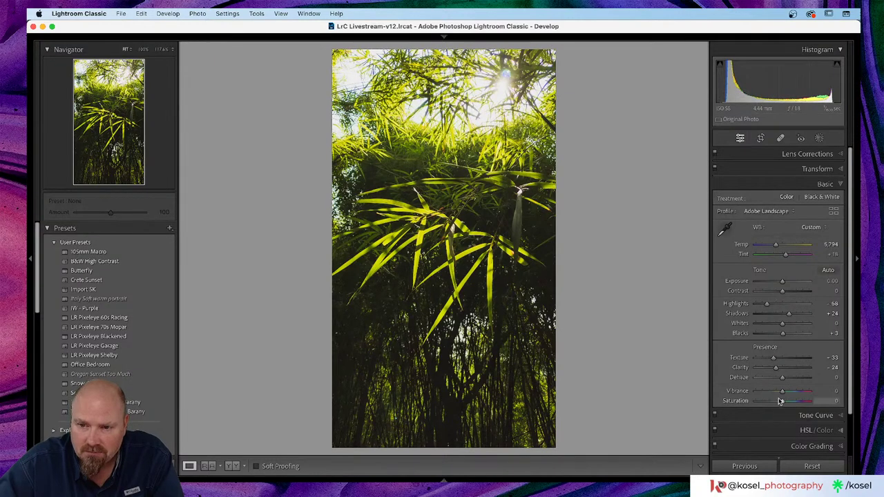
drag(782, 394, 788, 395)
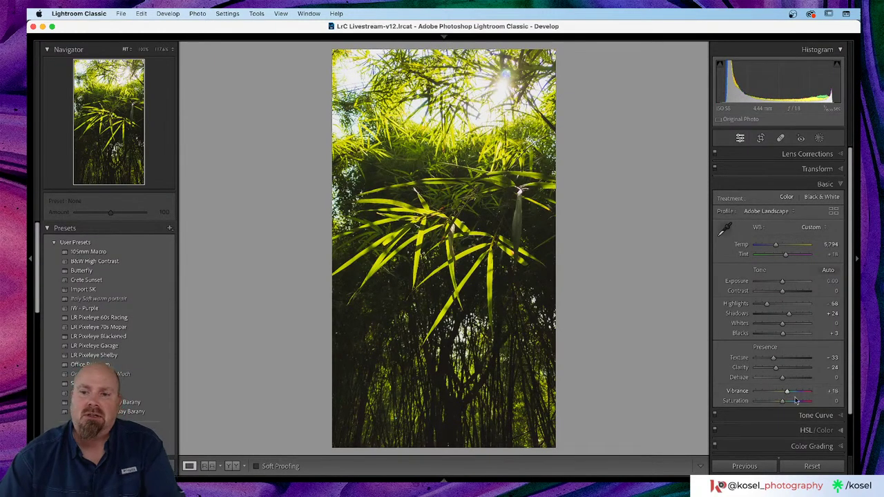
- Shift the leaf hues to Yellow −41 and Green −20 with the targeted adjustment tool, and compare with the original photo
click(816, 417)
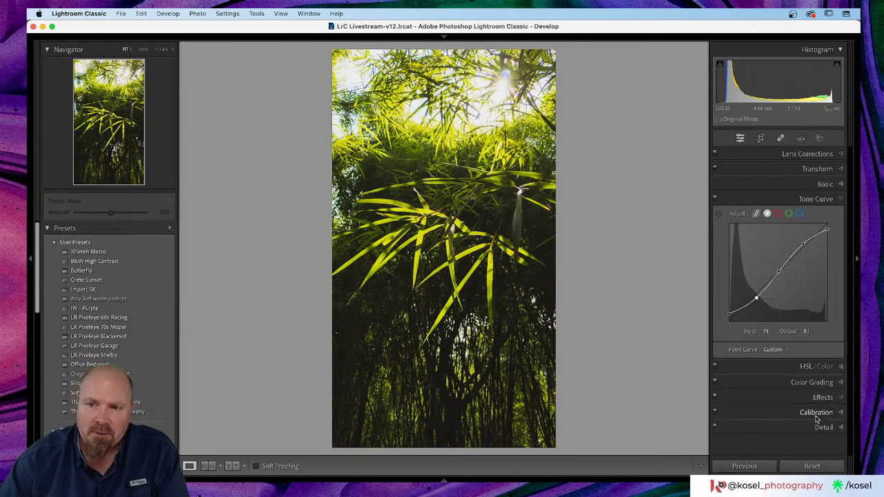
click(815, 366)
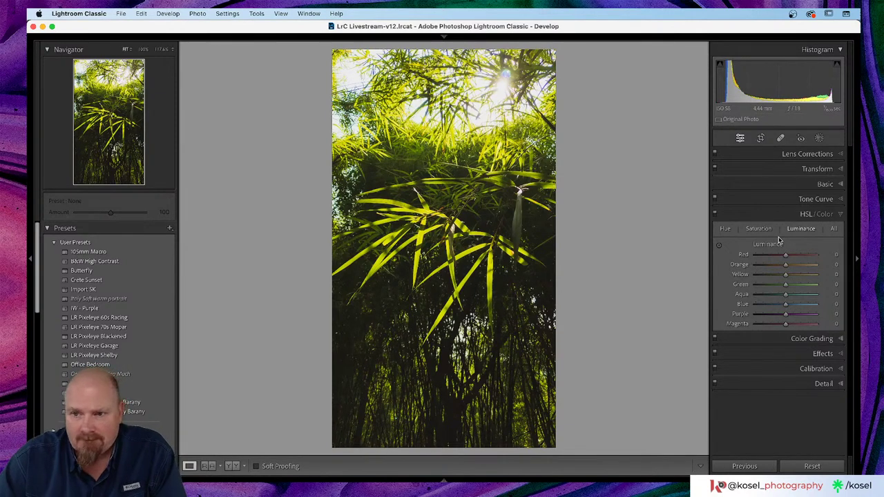
click(726, 230)
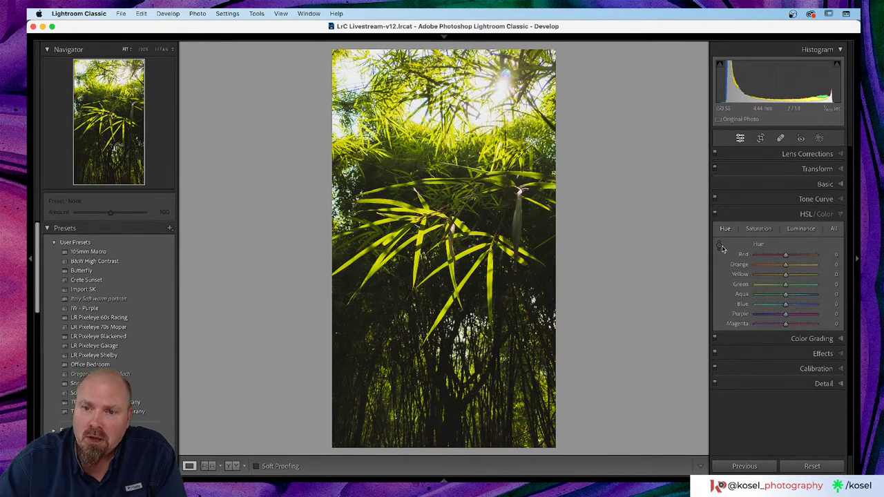
click(720, 247)
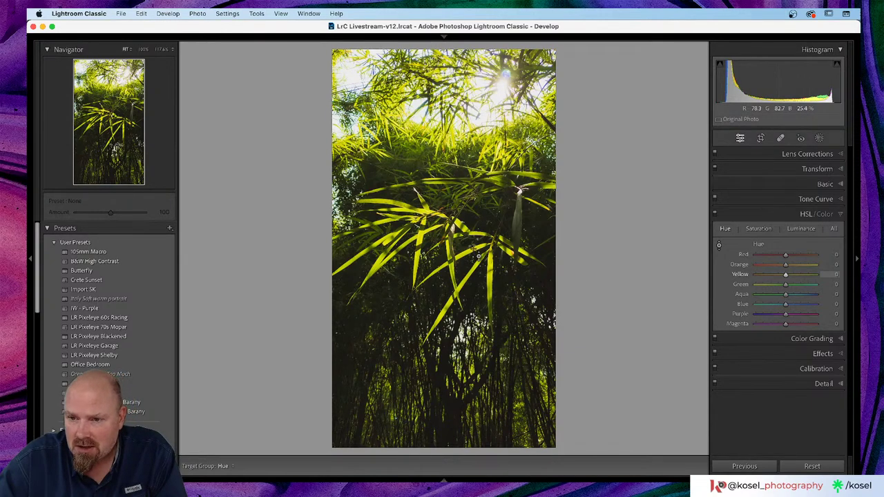
key(Down)
key(Down)
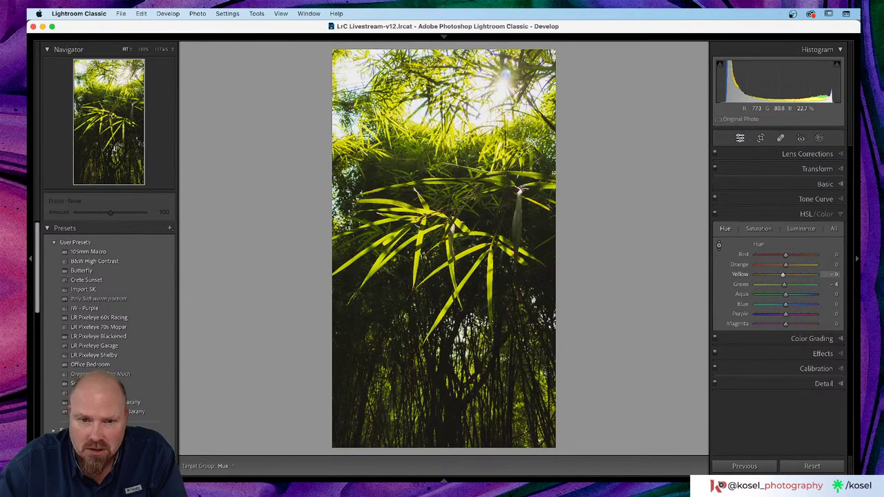
key(Down)
key(Down)
key(Down)
key(Down)
key(Down)
key(Down)
key(Down)
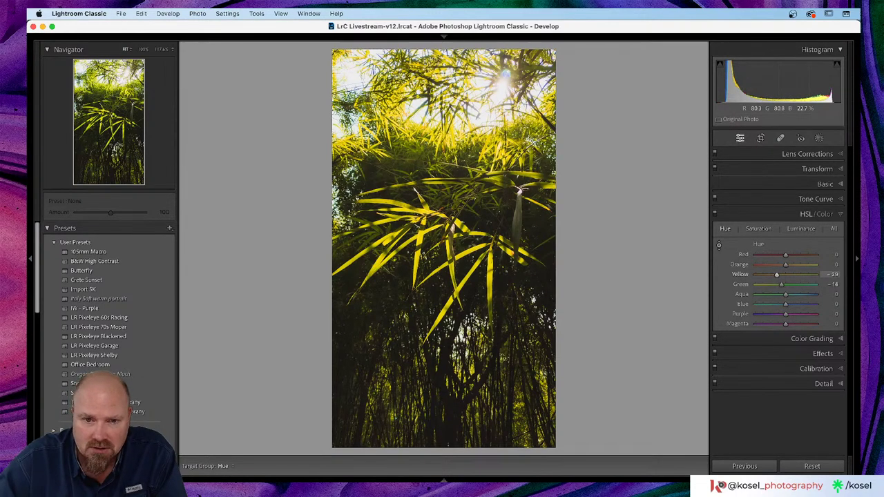
key(Up)
key(Up)
key(Up)
key(Up)
key(Up)
key(Up)
key(Up)
key(Up)
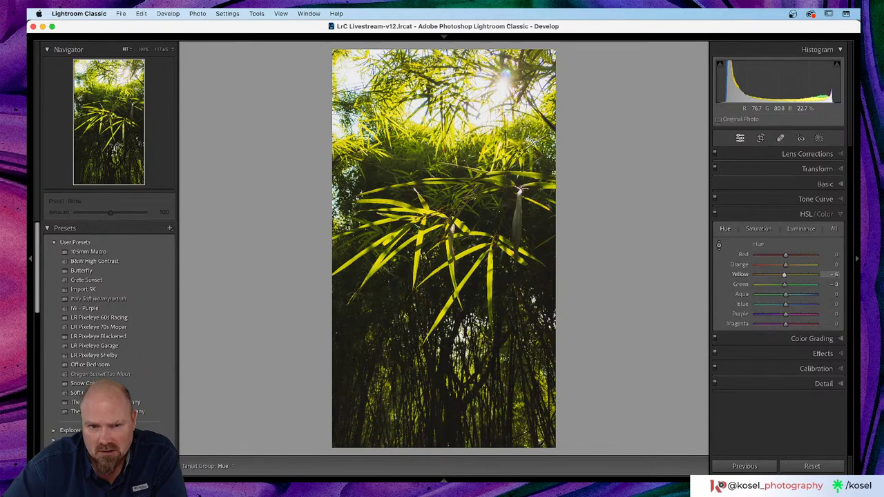
key(Down)
key(Down)
key(Down)
key(Down)
key(Down)
key(Down)
key(Down)
key(Down)
key(Down)
key(Down)
key(Down)
key(Down)
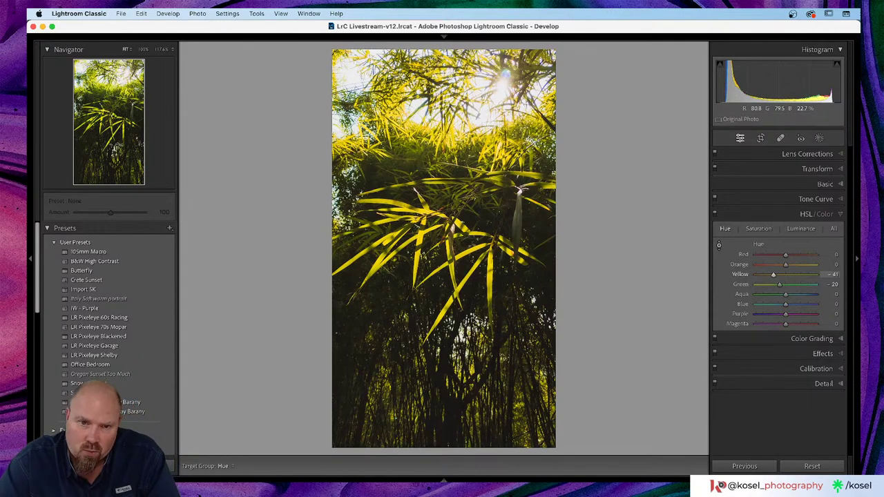
key(Up)
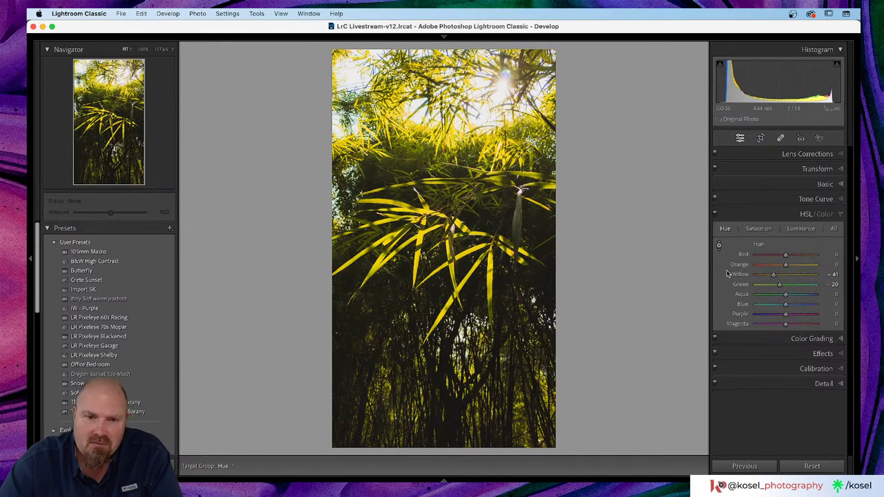
key(backslash)
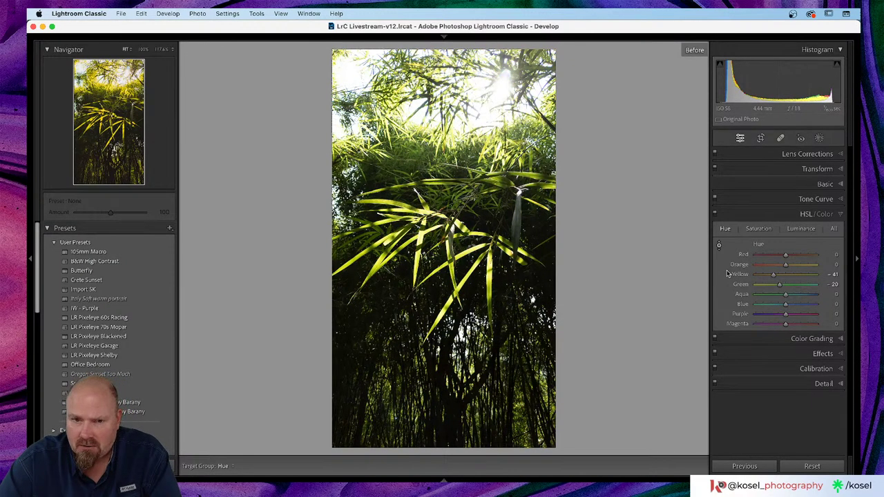
key(backslash)
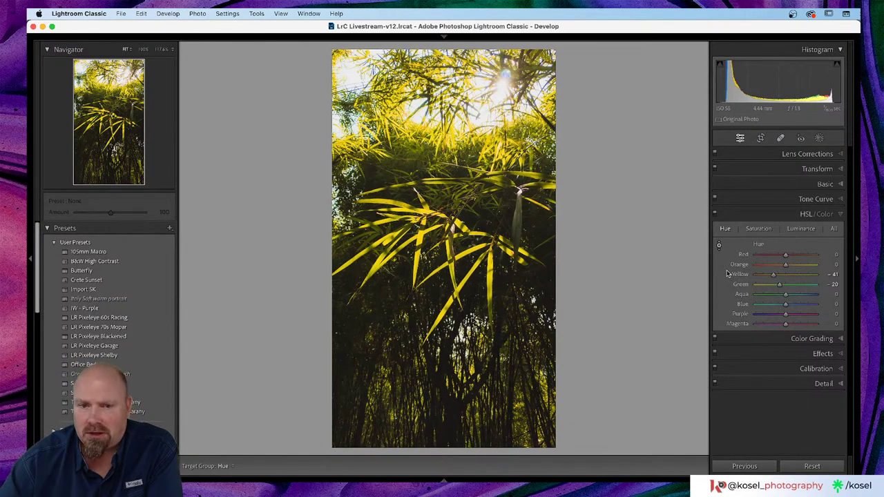
key(backslash)
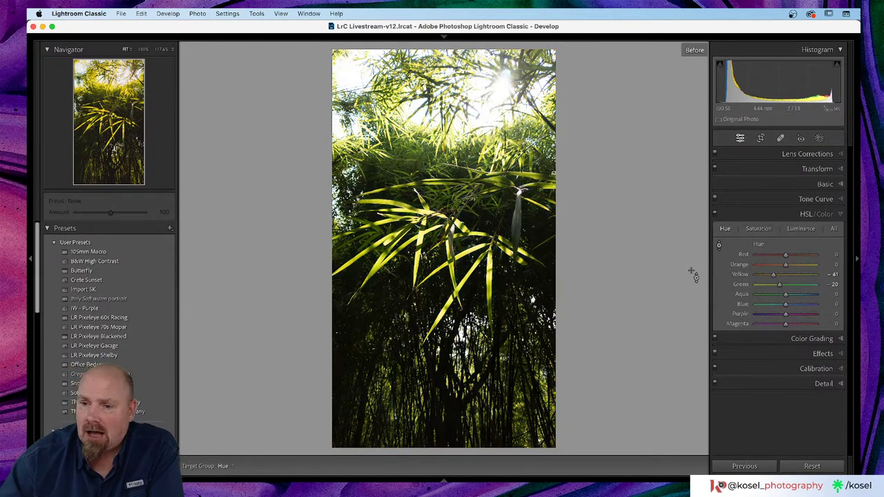
- Tint the shadows blue in Color Grading with hue 215 and a saturation of about 53
click(812, 339)
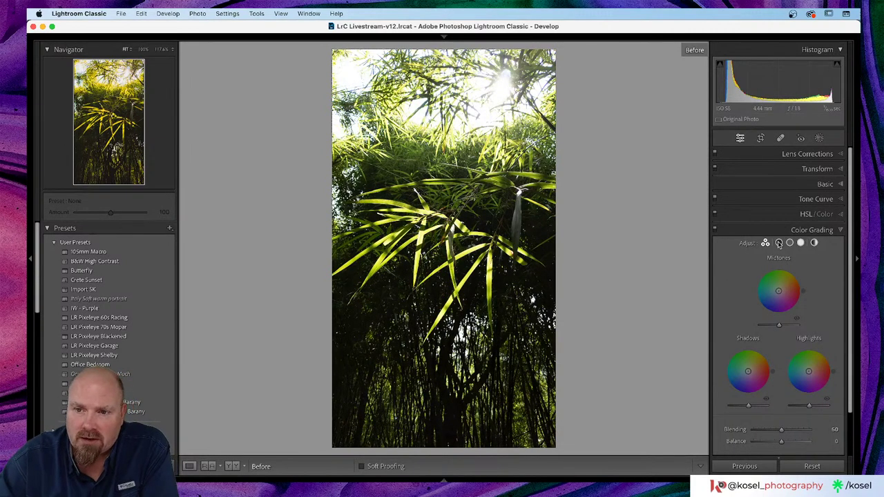
click(778, 244)
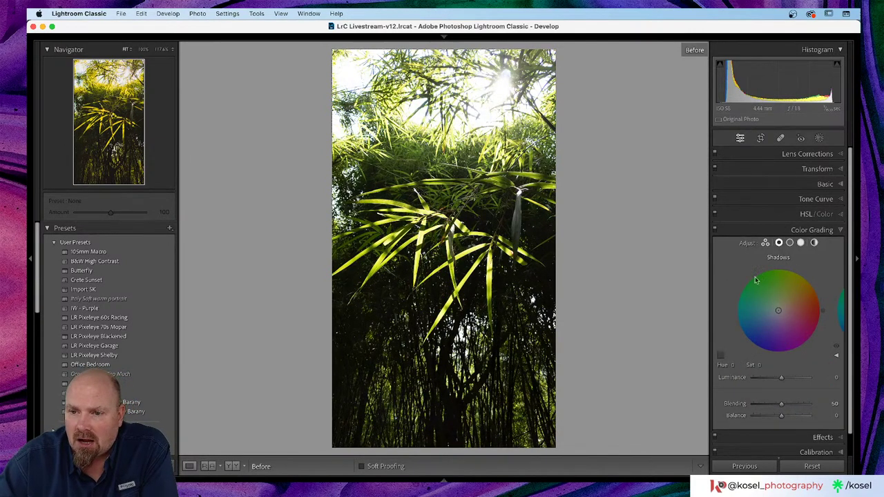
click(767, 319)
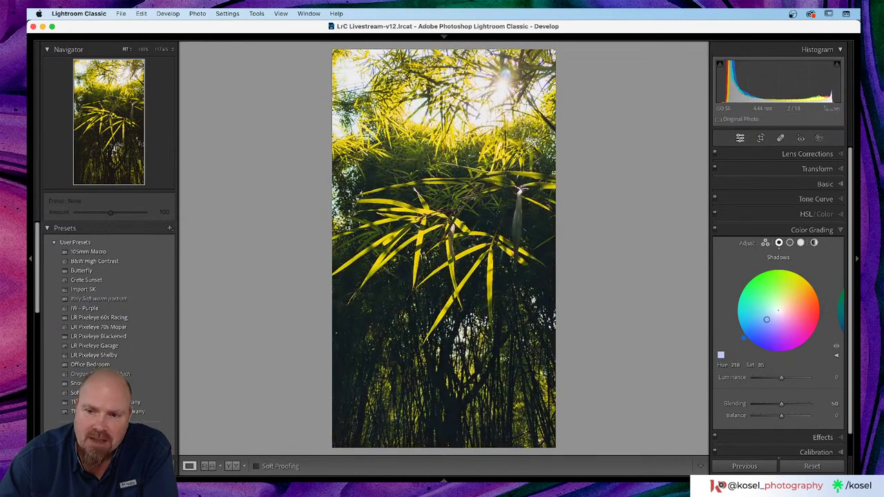
click(735, 365)
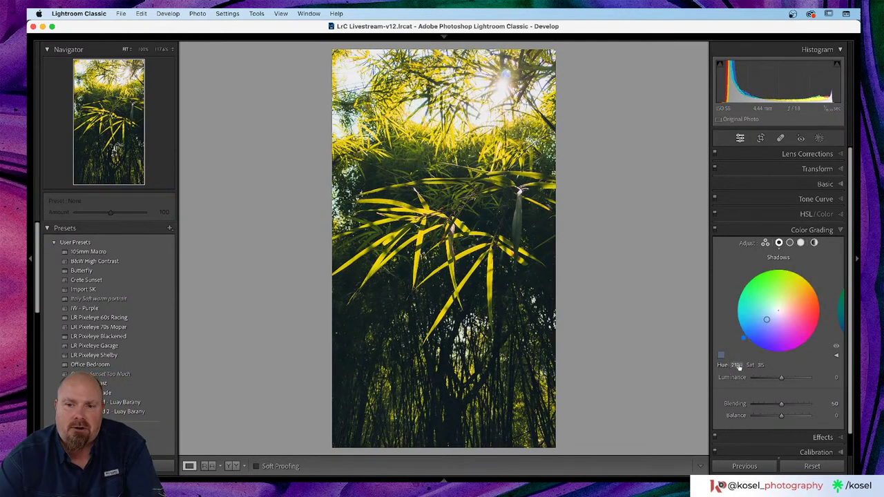
text(215)
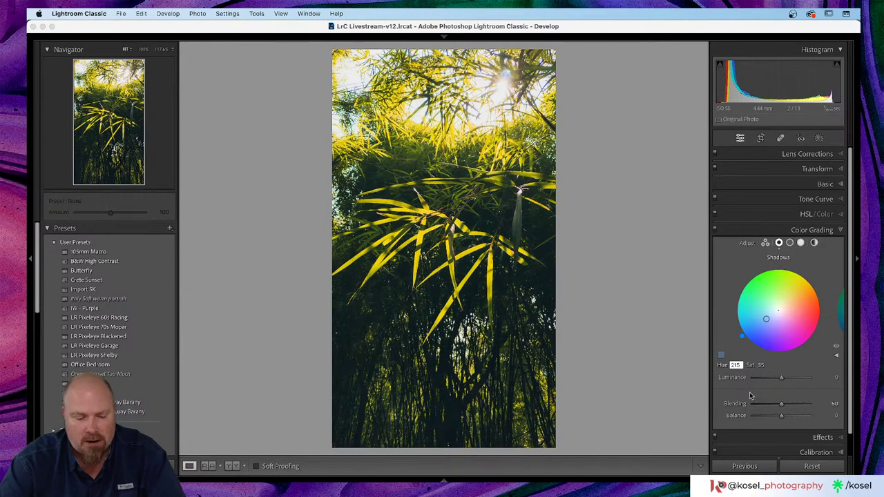
key(Return)
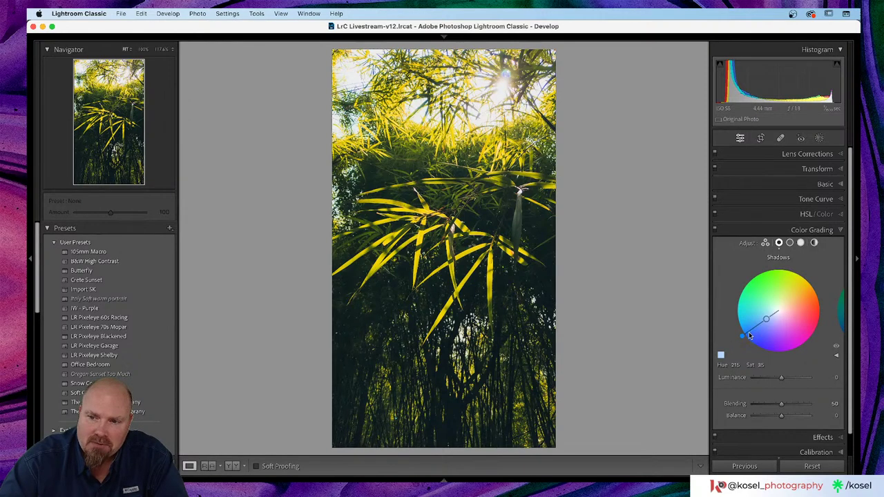
mouse_move(764, 333)
mouse_down()
mouse_move(772, 328)
mouse_move(747, 333)
mouse_move(778, 311)
mouse_move(764, 320)
mouse_up()
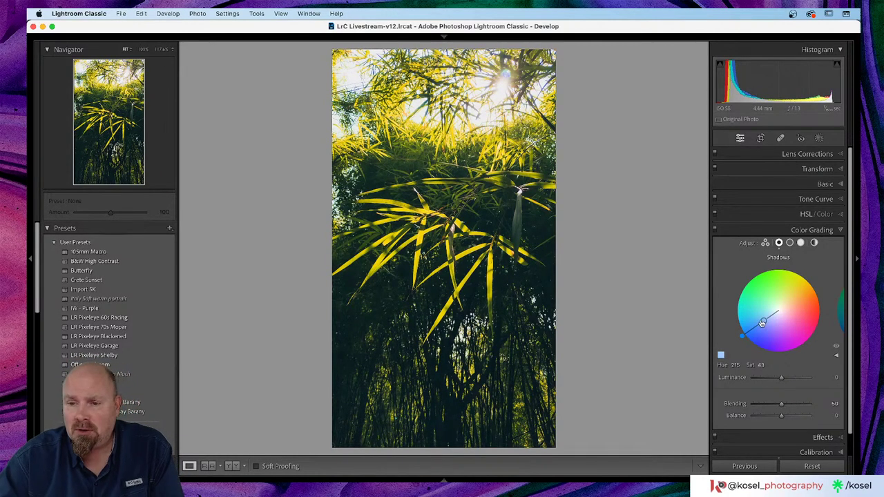
drag(764, 322, 761, 323)
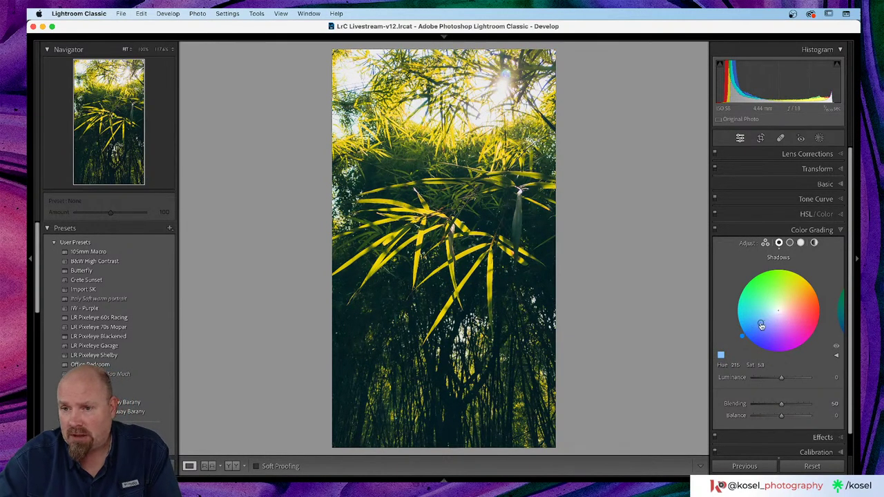
- Tint the midtones orange in Color Grading with hue 25 and a saturation of about 21
click(789, 243)
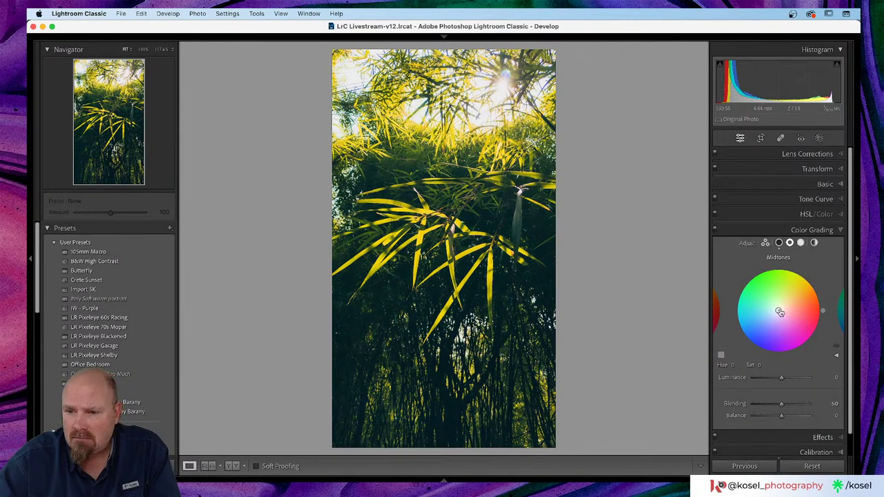
drag(778, 311, 782, 309)
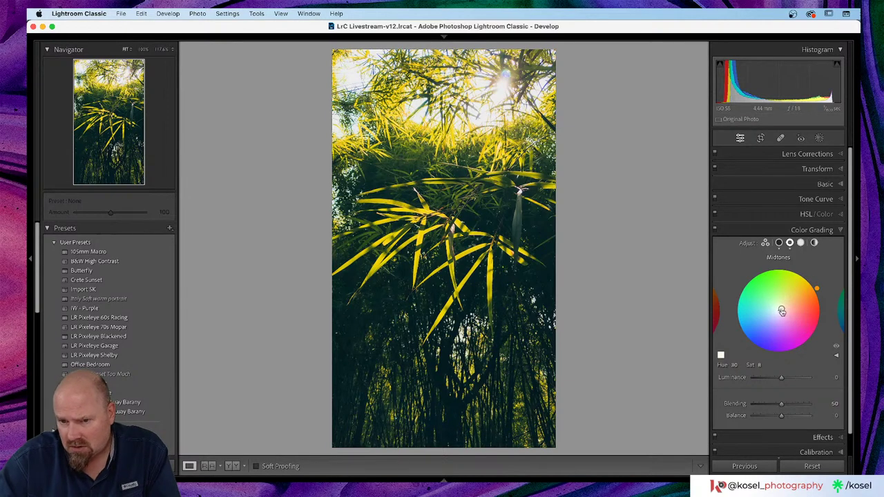
click(734, 365)
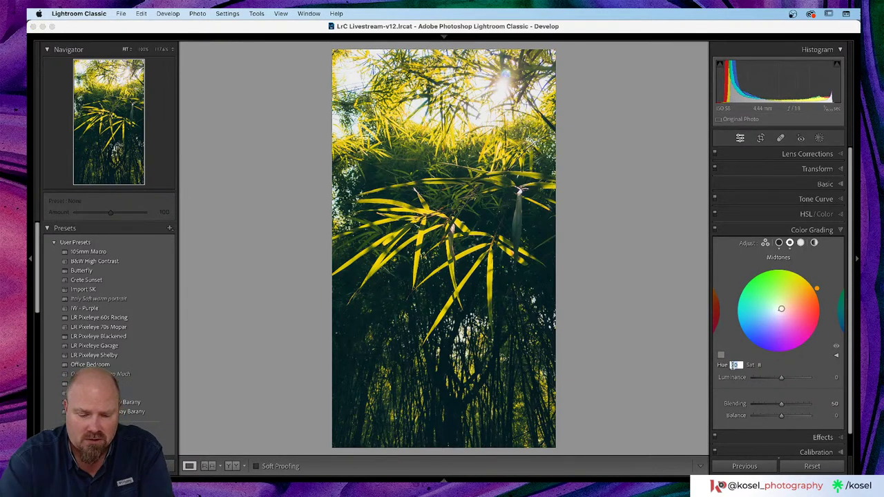
text(25)
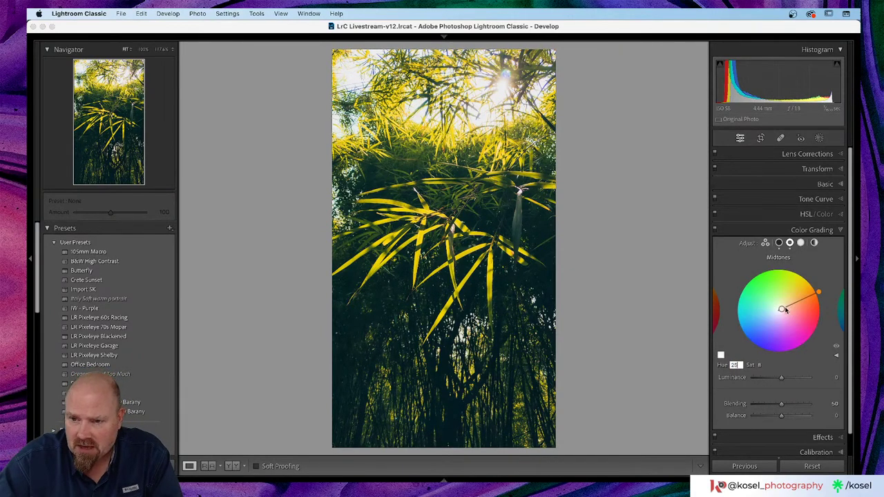
key(Tab)
text(80)
key(Return)
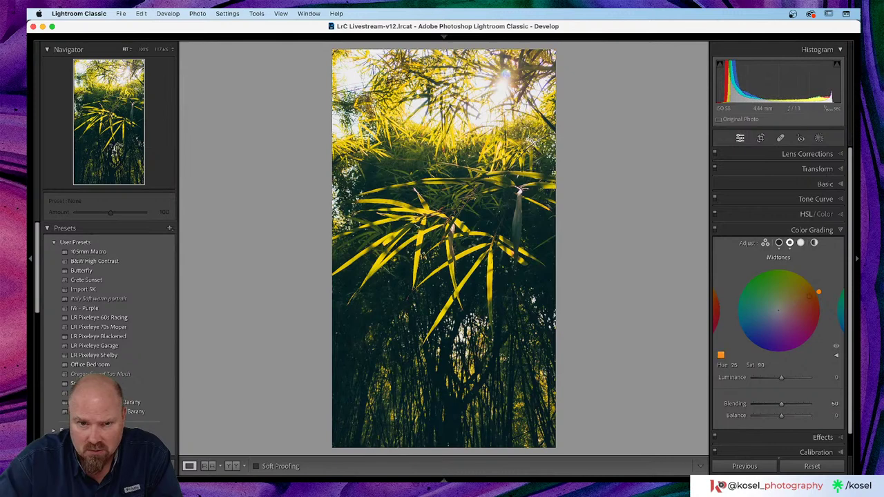
drag(810, 296, 785, 307)
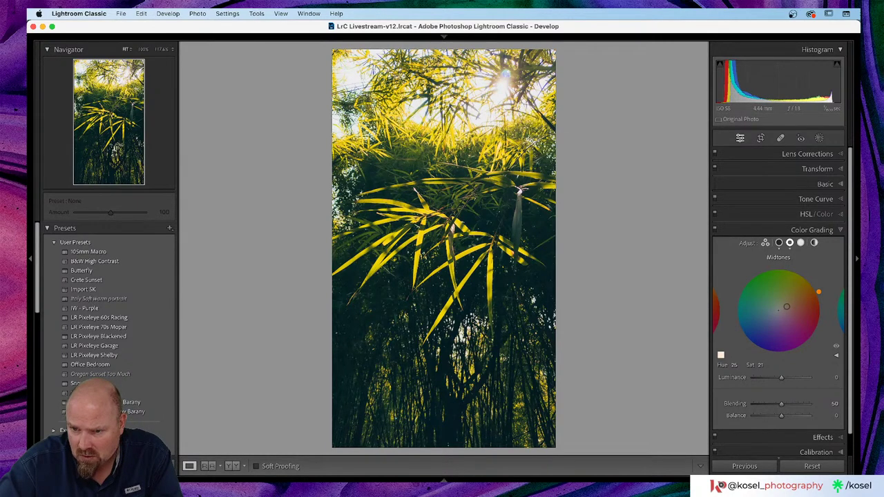
- Tint the highlights warm yellow in Color Grading with a hue of about 46 and a saturation of about 27
click(801, 243)
drag(779, 311, 784, 304)
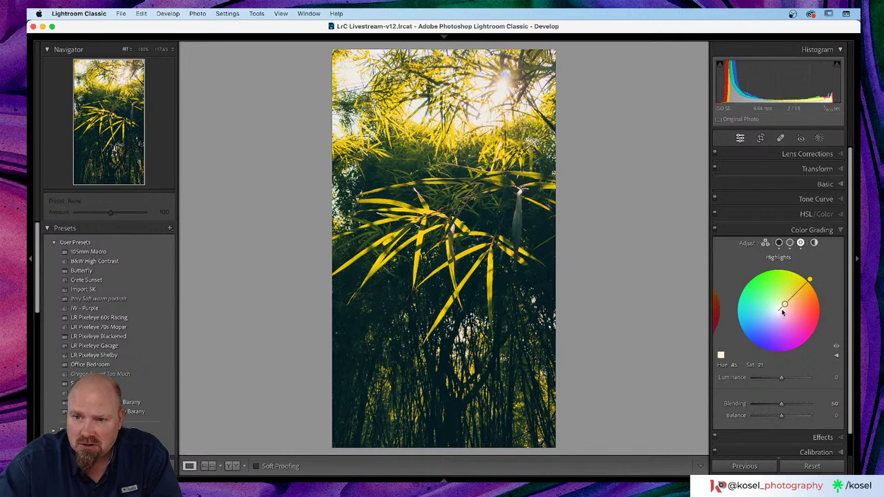
mouse_move(785, 304)
mouse_down()
mouse_move(804, 284)
mouse_move(786, 303)
mouse_up()
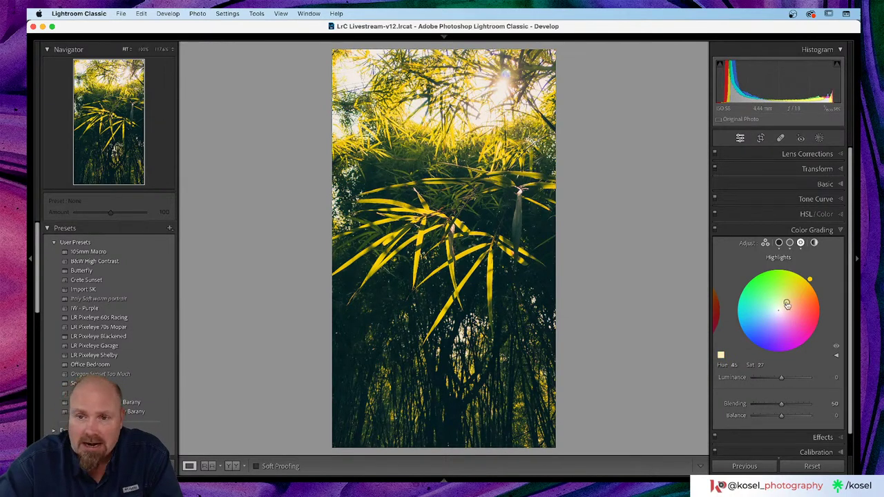
click(833, 232)
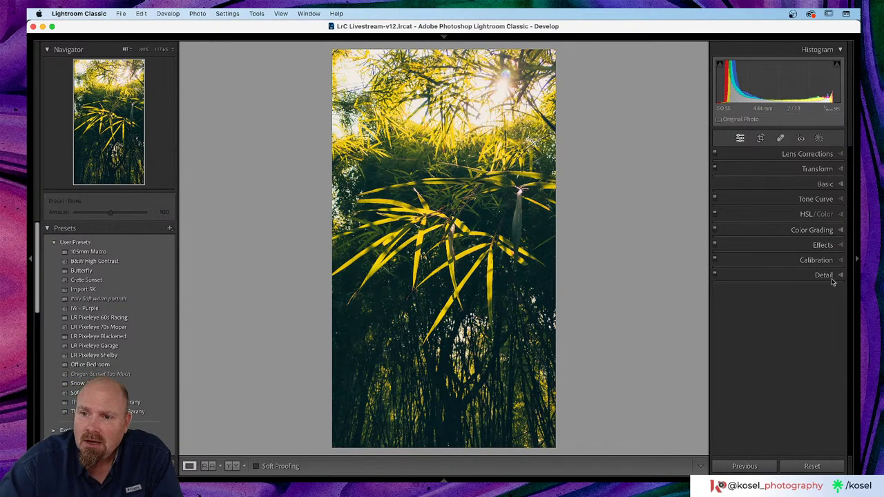
- Add a post-crop vignette with Amount about −26 and Highlights at 46
click(825, 246)
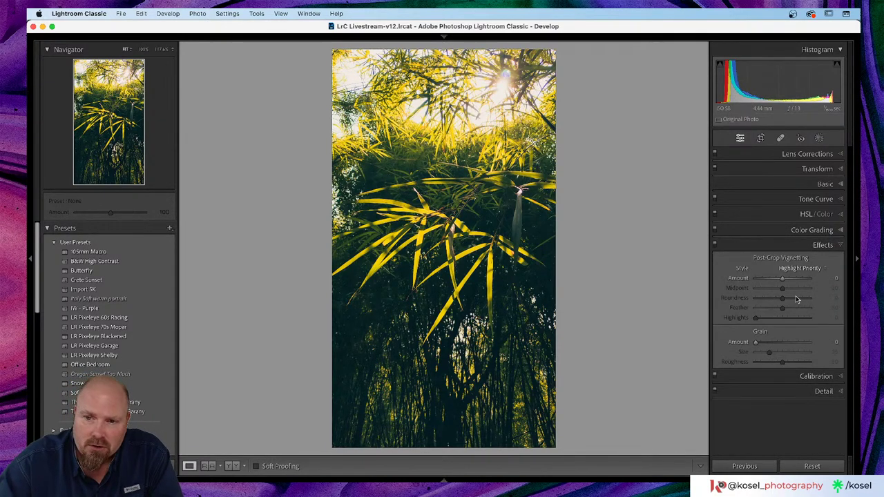
drag(783, 278, 779, 282)
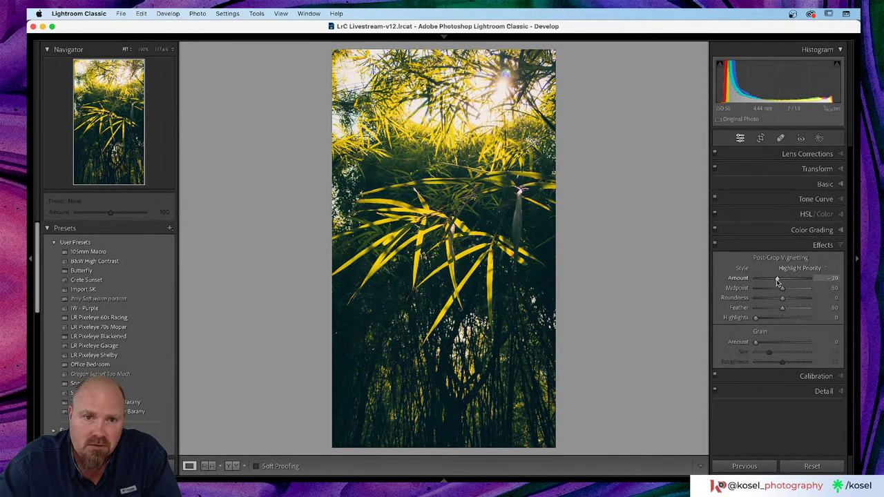
drag(777, 281, 775, 279)
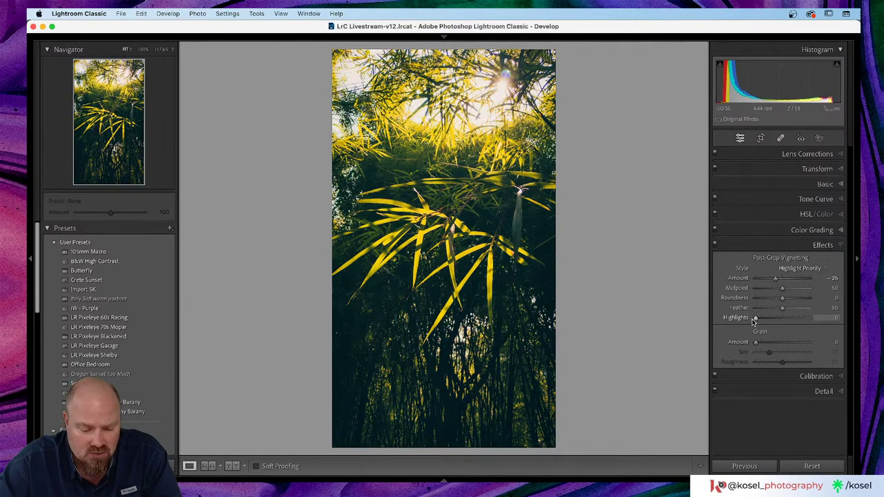
drag(753, 321, 781, 321)
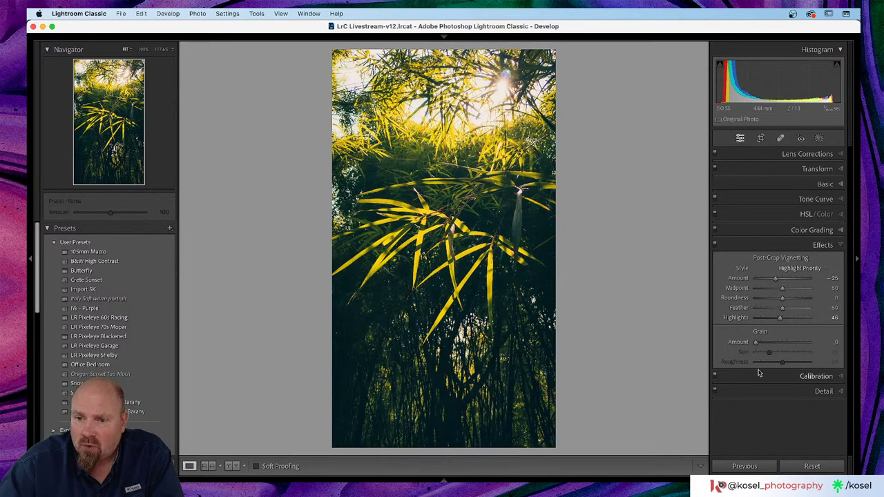
- Add film grain with an Amount of about 25, judging it on an enlarged view of the leaves
drag(757, 344, 763, 346)
key(z)
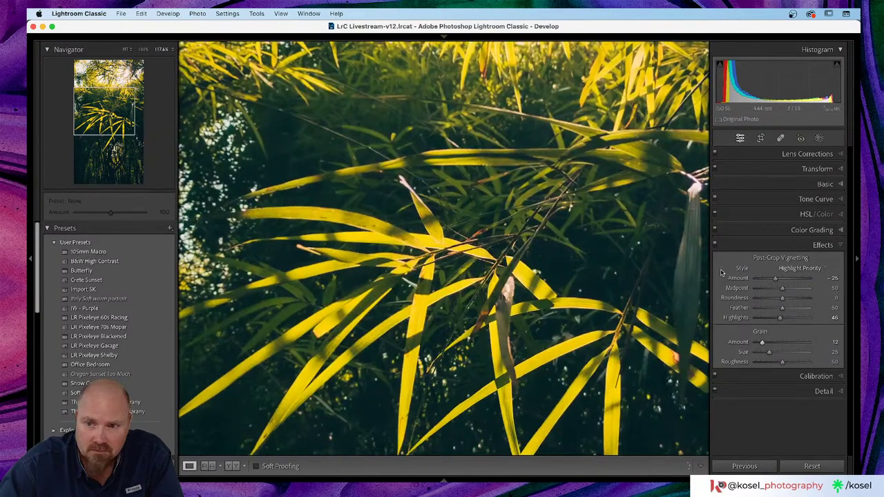
double_click(743, 343)
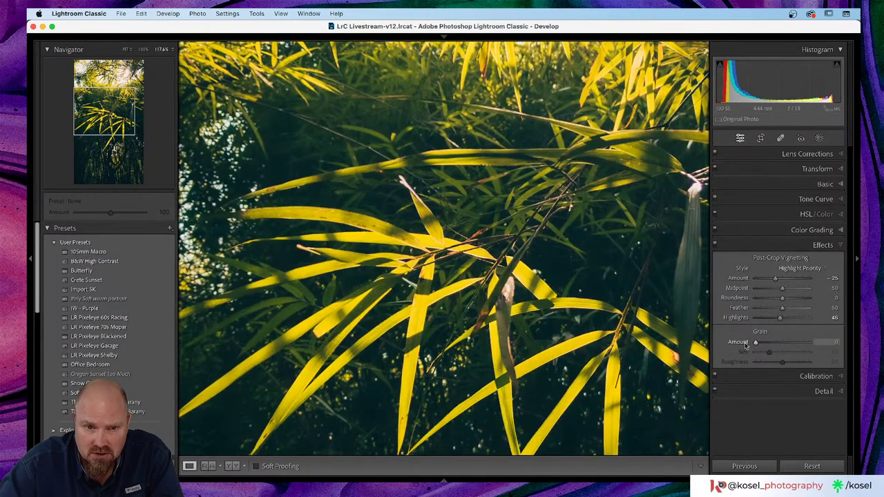
drag(756, 343, 768, 344)
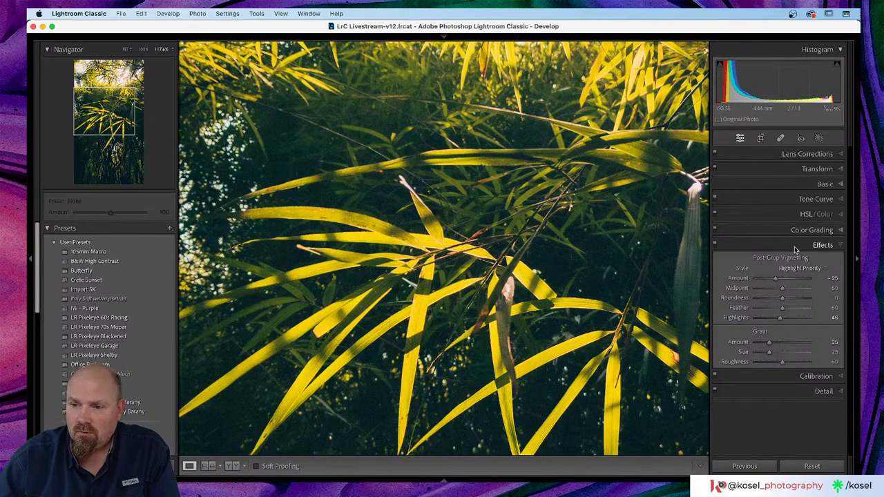
click(820, 246)
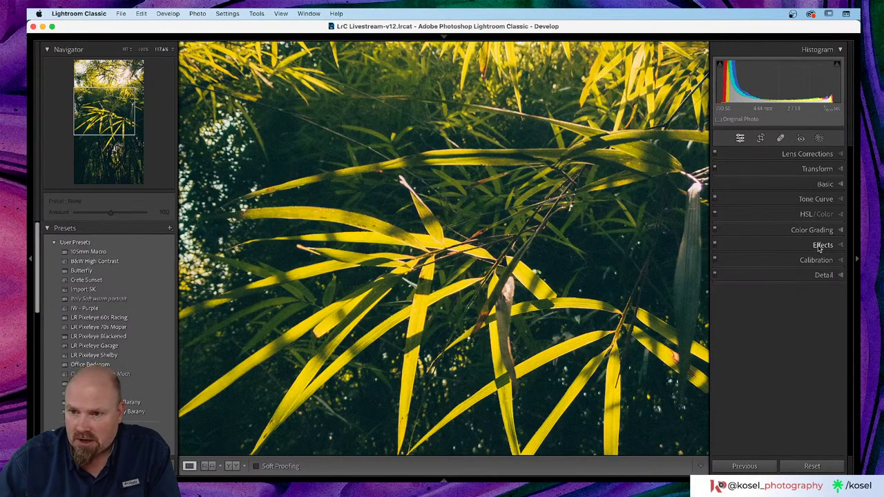
- Set the luminance noise reduction in the Detail adjustments to 25
click(820, 277)
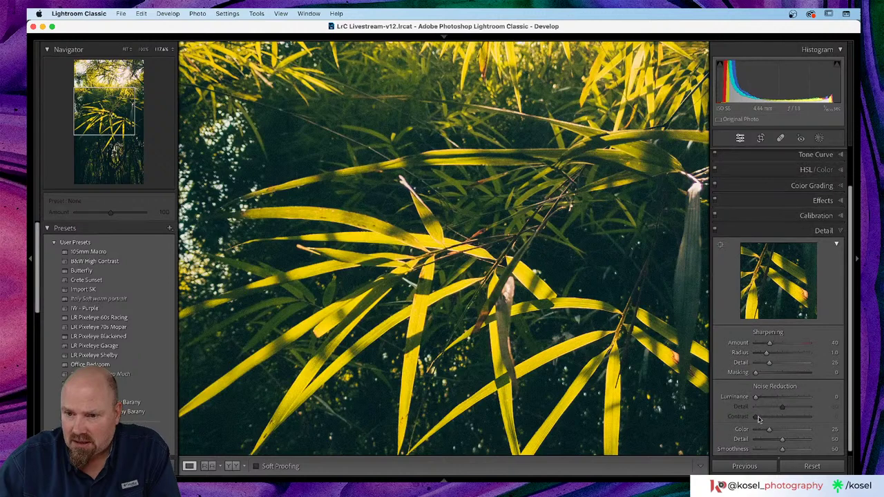
scroll(719, 355, down, 1)
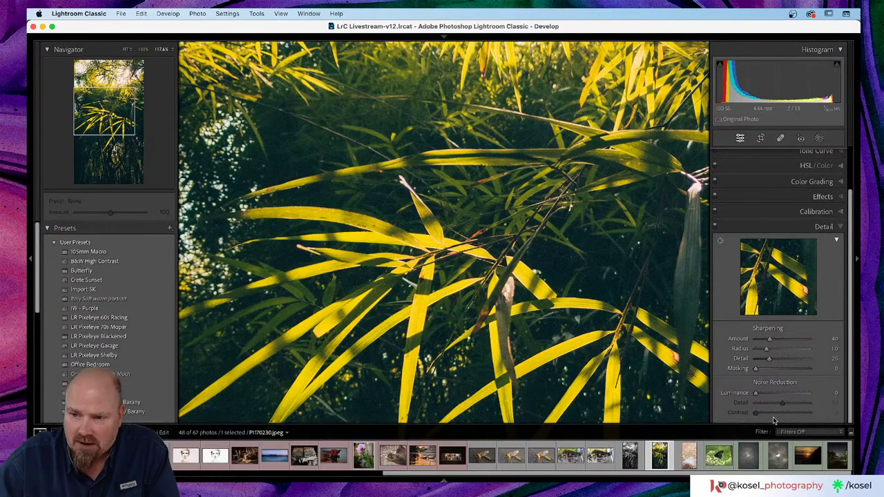
mouse_move(756, 395)
mouse_down()
mouse_move(767, 395)
mouse_move(745, 396)
mouse_move(769, 396)
mouse_up()
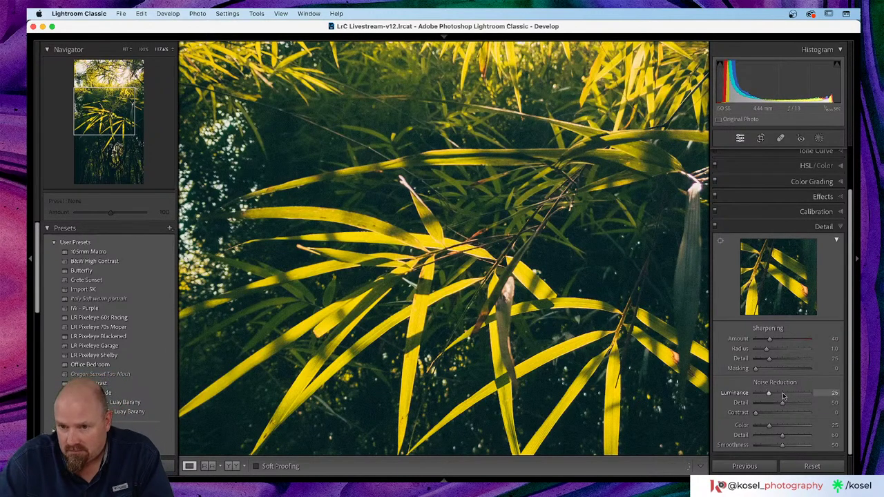
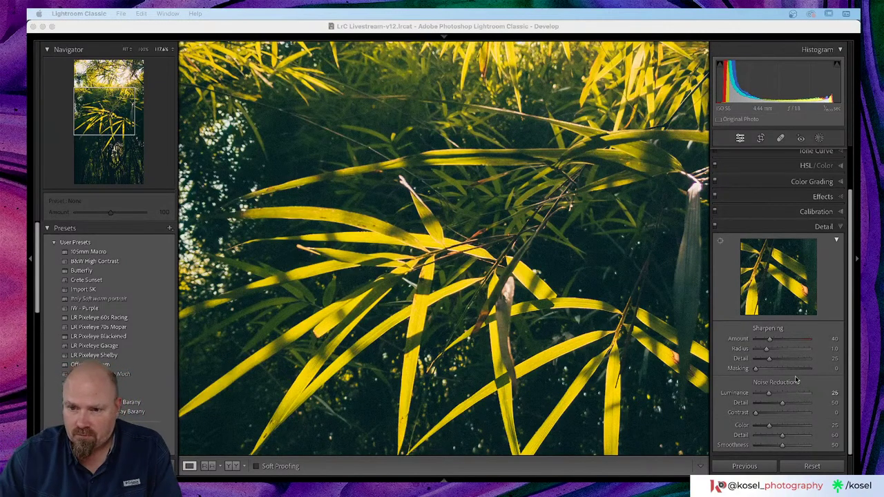
- Set the sharpening Amount to 66 and Masking to 92, previewing the mask while adjusting it
click(772, 342)
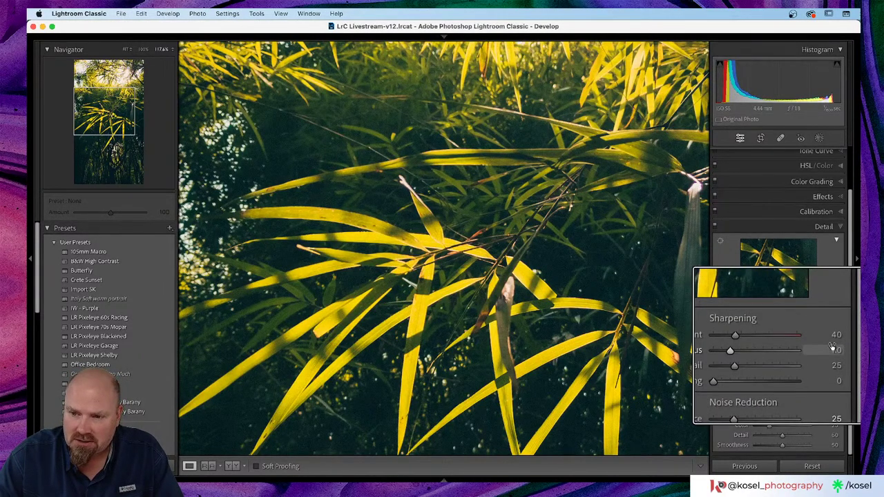
drag(768, 340, 781, 341)
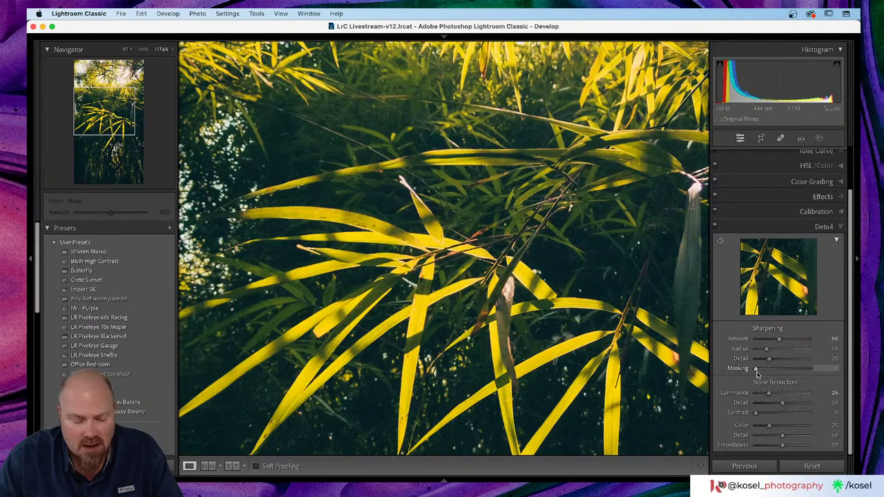
alt+click(757, 371)
drag(757, 371, 807, 372)
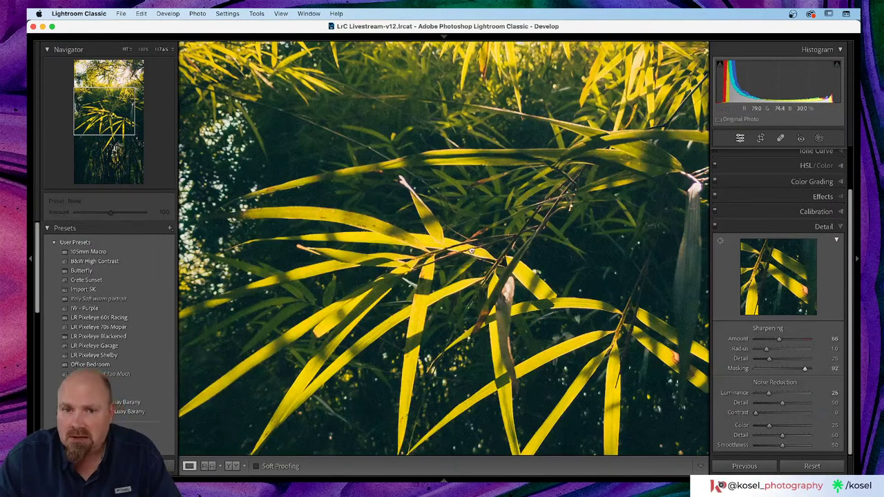
- Compare the whole edited photo with its original state
key(z)
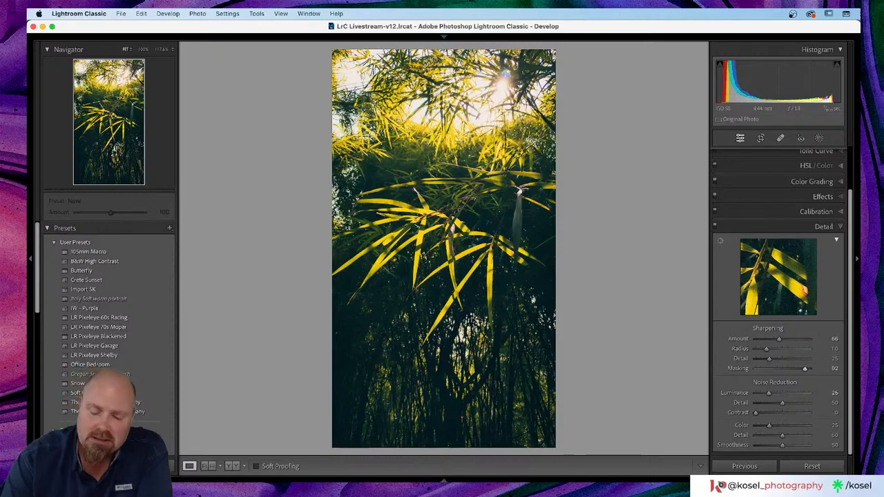
key(backslash)
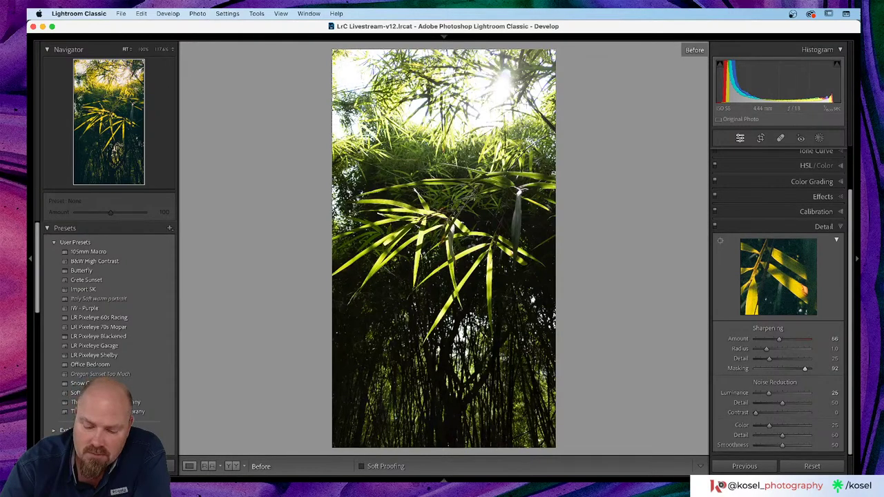
key(backslash)
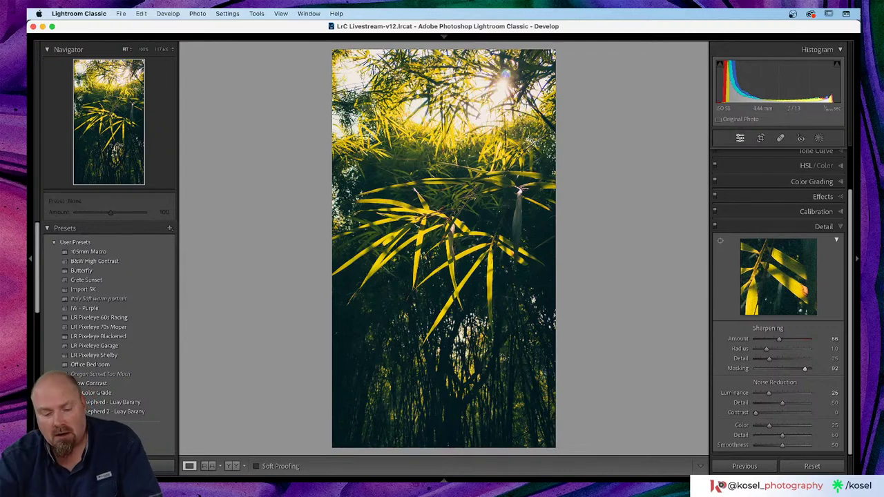
- Compare the black-and-white and color versions of the bamboo photo in the Library, and inspect the sun area of the color one up close
key(g)
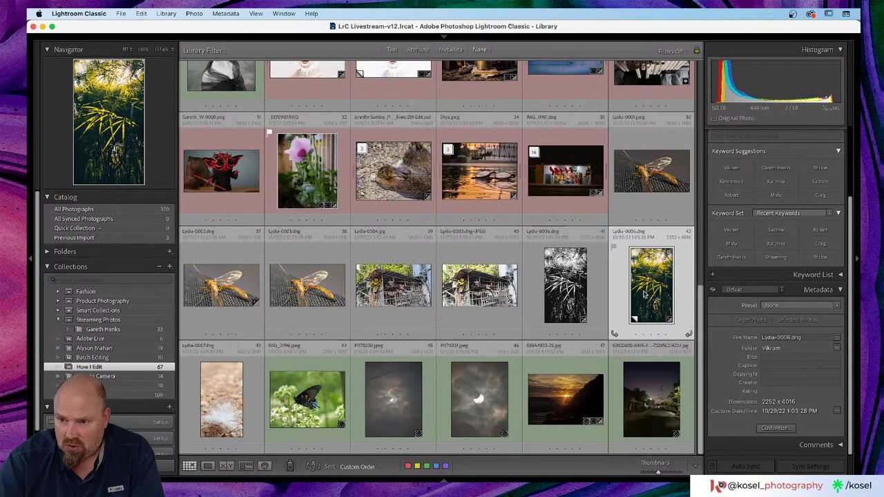
click(577, 291)
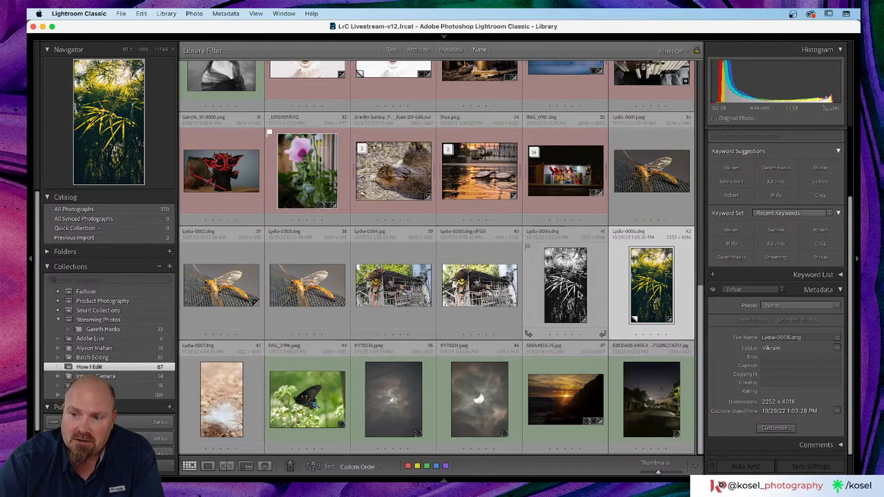
double_click(578, 291)
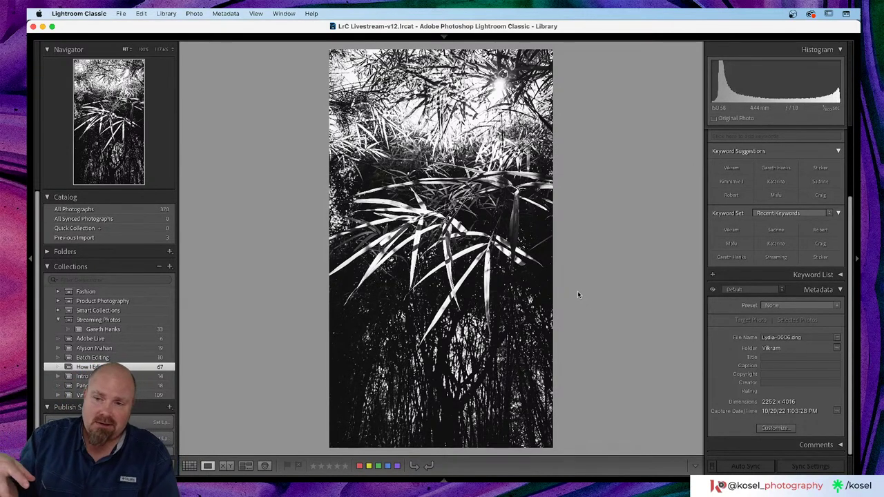
key(v)
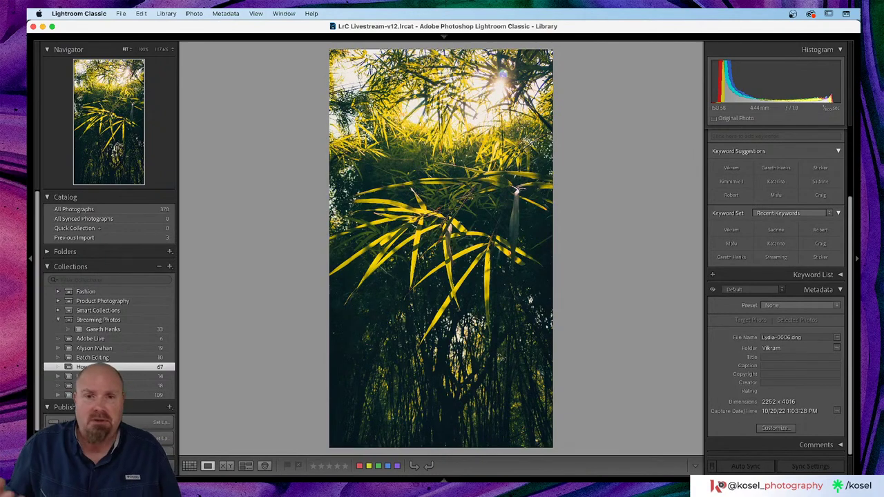
key(g)
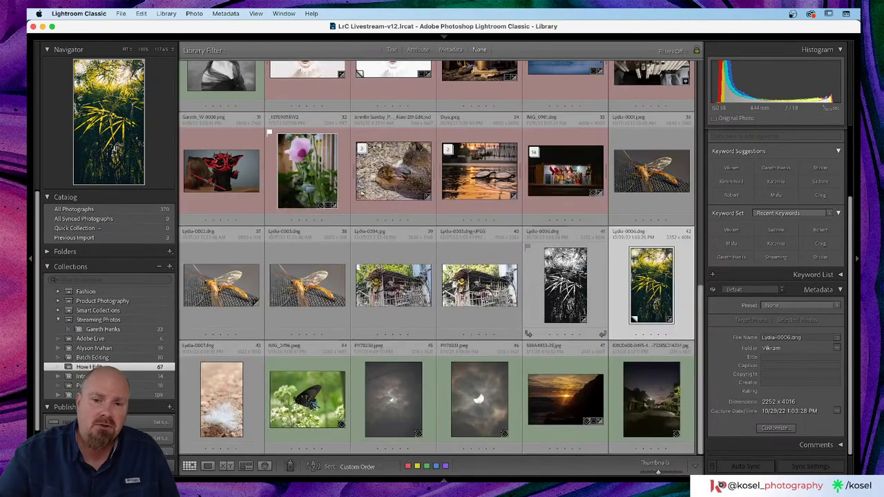
click(553, 286)
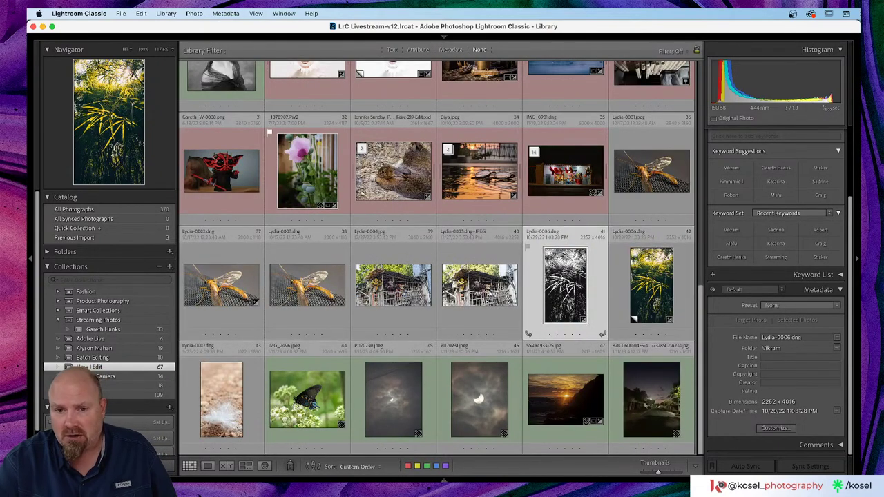
double_click(566, 278)
key(v)
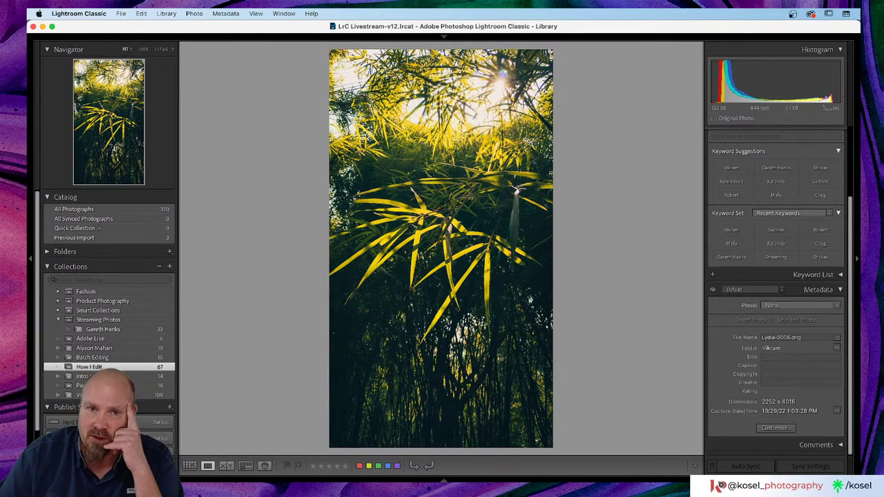
click(513, 81)
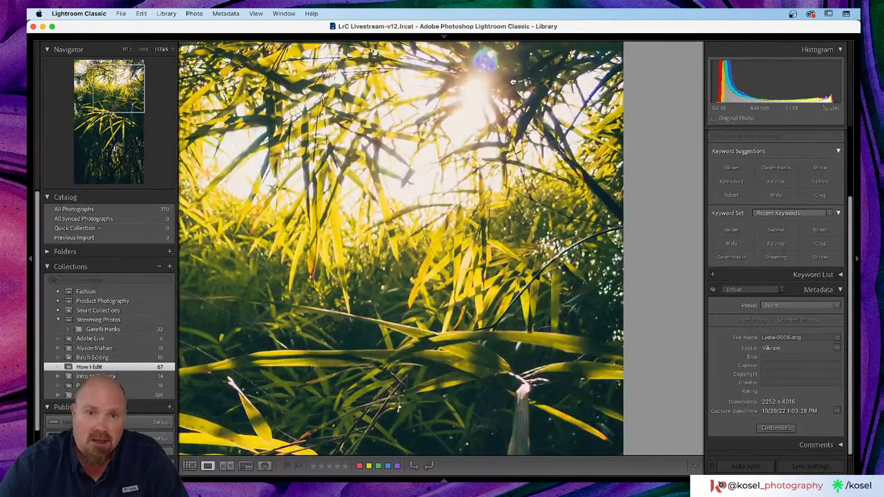
click(512, 81)
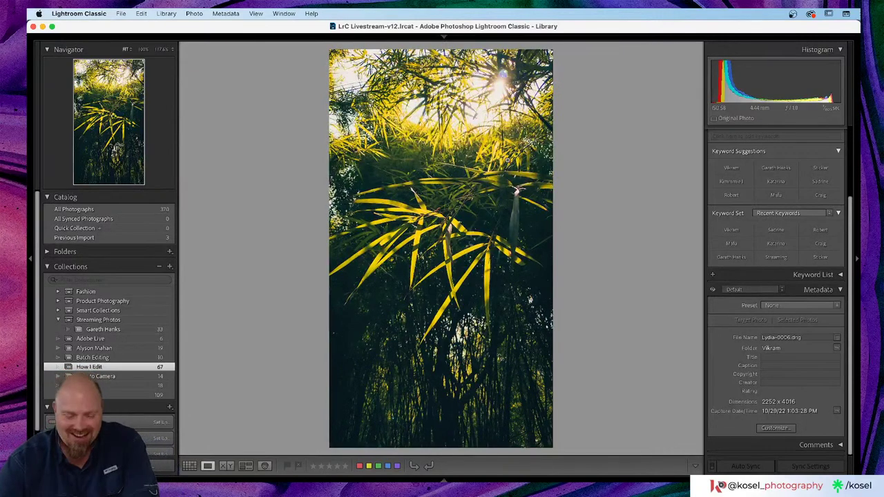
- Open the color bamboo copy in Photoshop with its Lightroom adjustments and convert the Background layer to a smart object
key(g)
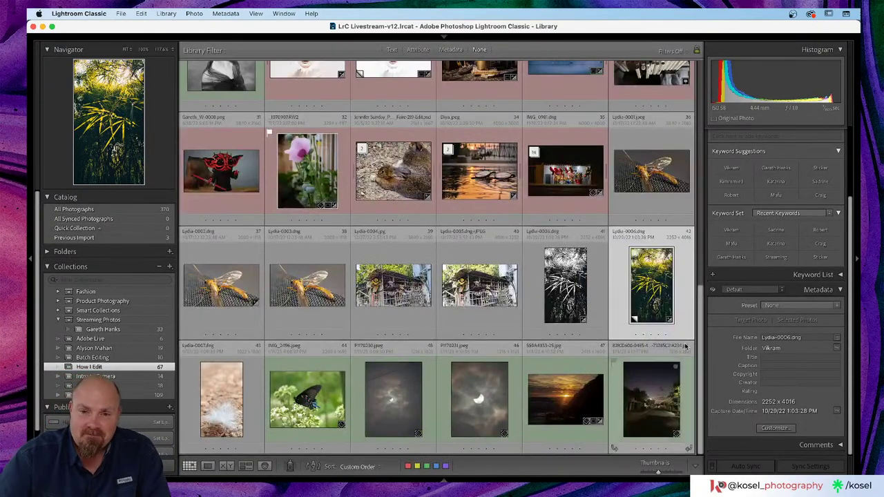
right_click(651, 280)
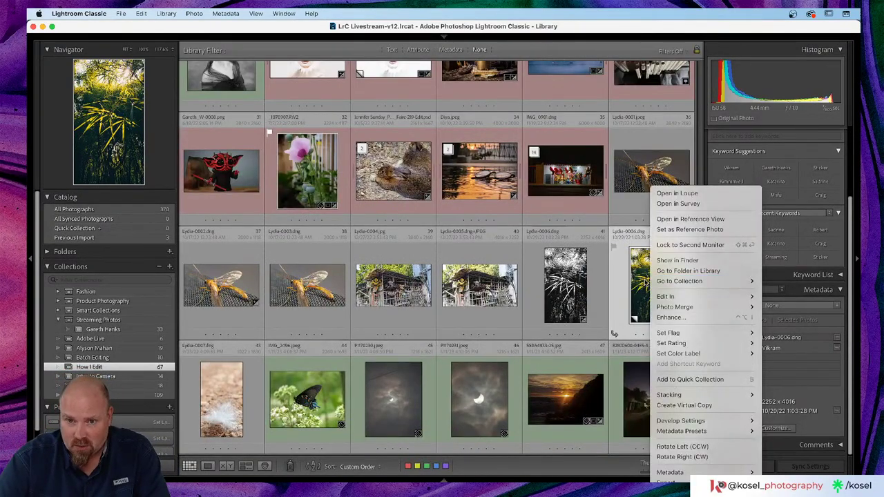
click(645, 282)
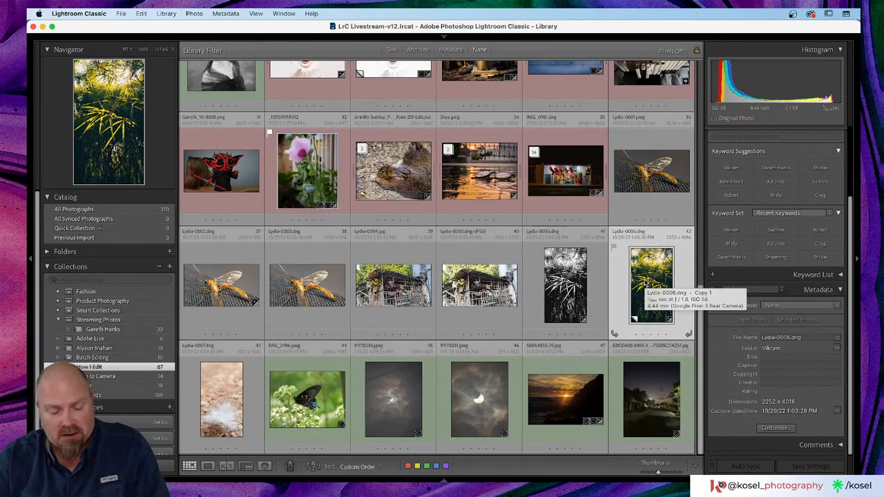
key(super+e)
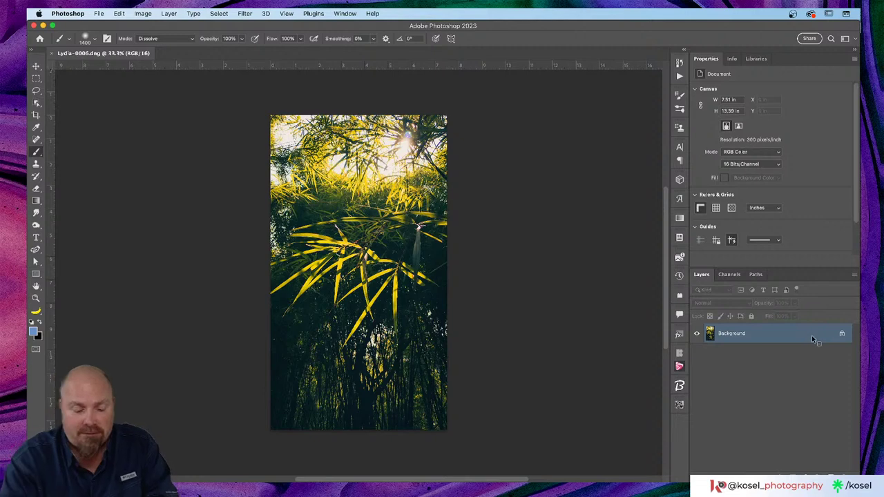
key(super+shift+s)
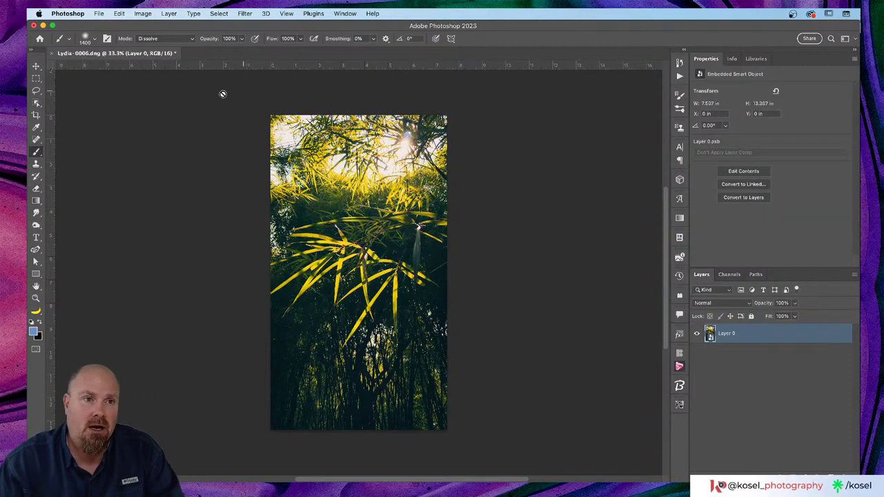
- Open the bamboo layer in the Camera Raw Filter, preview its User Presets and Explorer pack presets, and leave without applying any
click(245, 13)
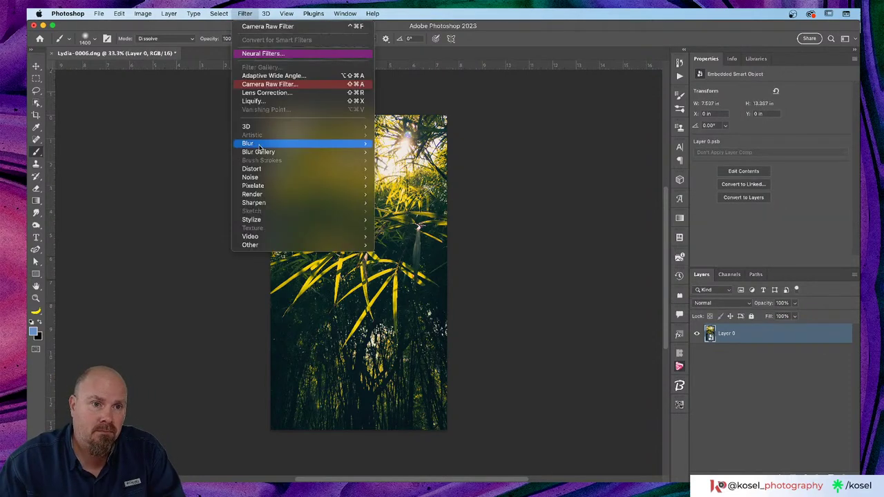
click(286, 84)
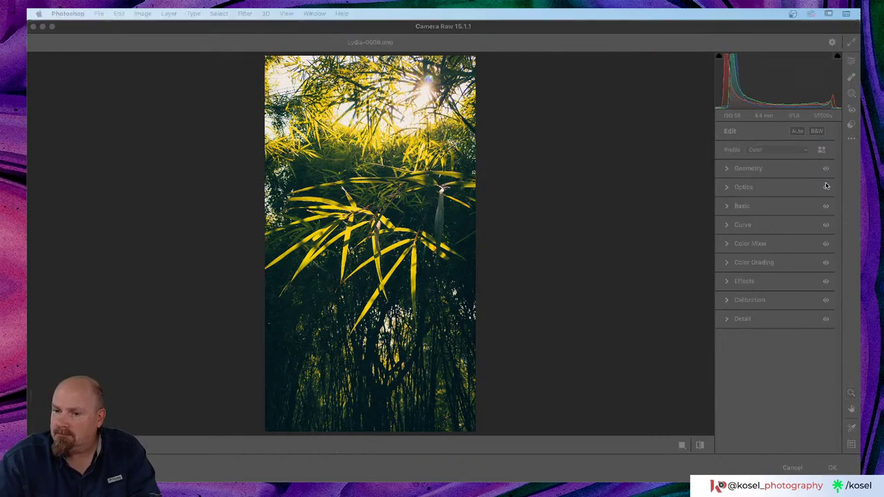
click(779, 386)
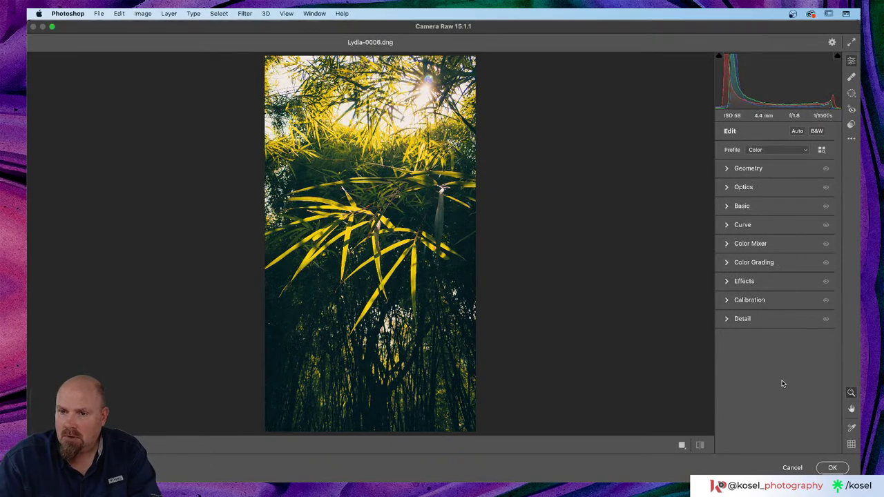
click(852, 125)
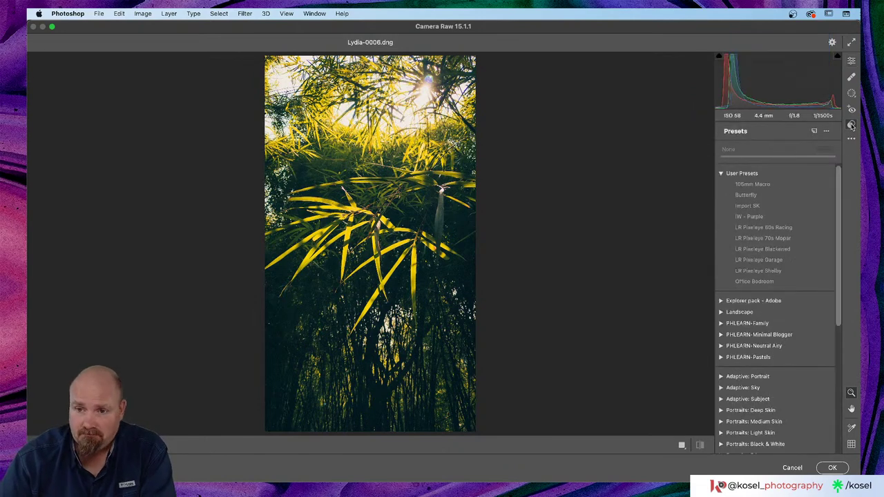
click(722, 173)
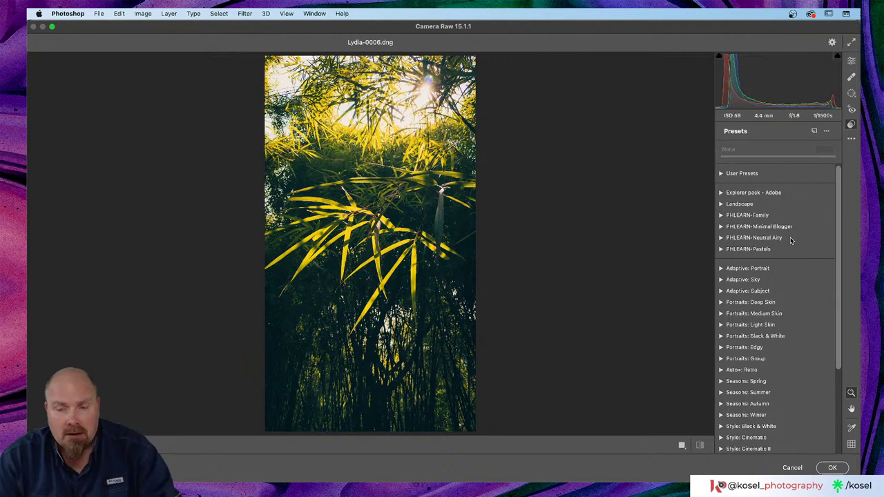
click(722, 173)
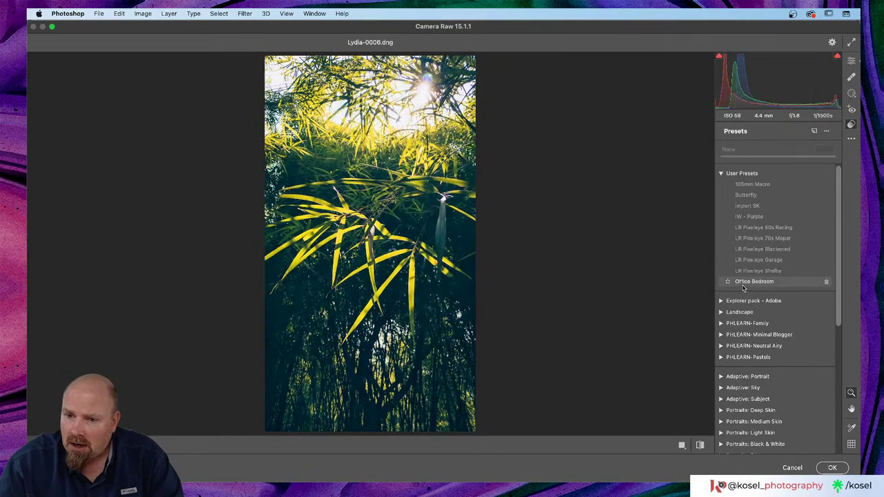
click(721, 301)
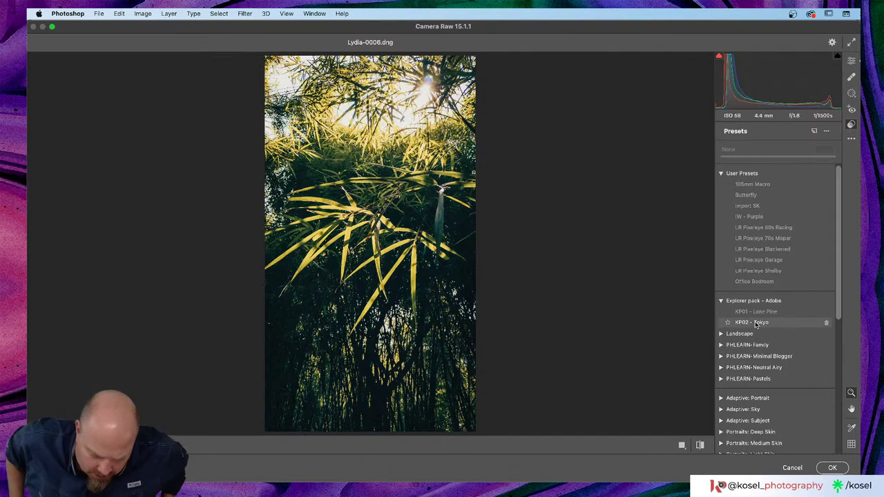
click(756, 323)
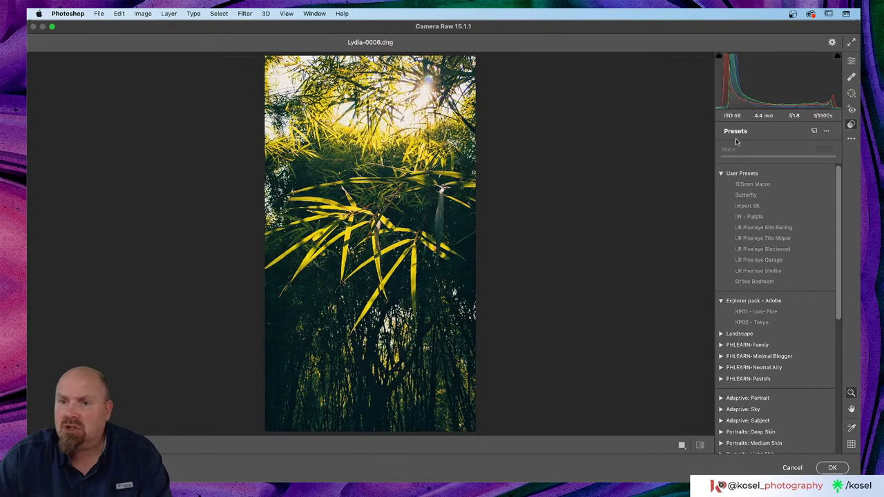
click(720, 174)
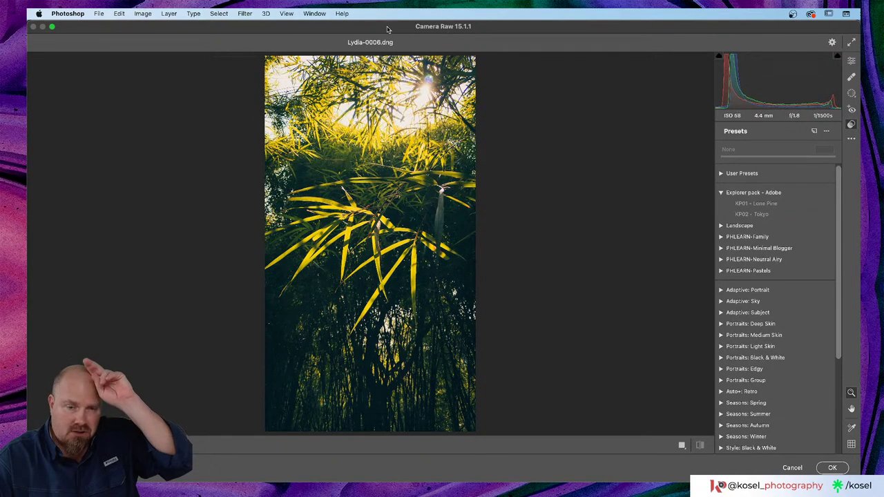
click(791, 468)
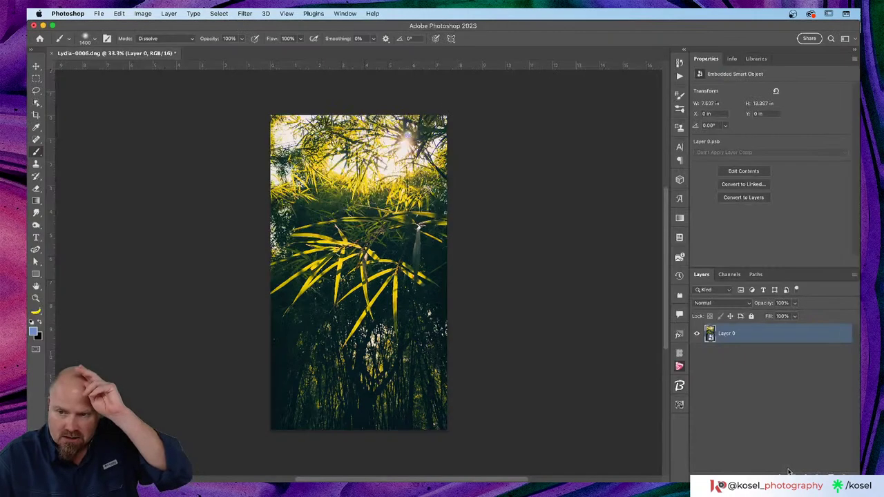
- Switch to the Creative Cloud app, enlarge its window and launch Lightroom from the installed apps
key(super+Tab)
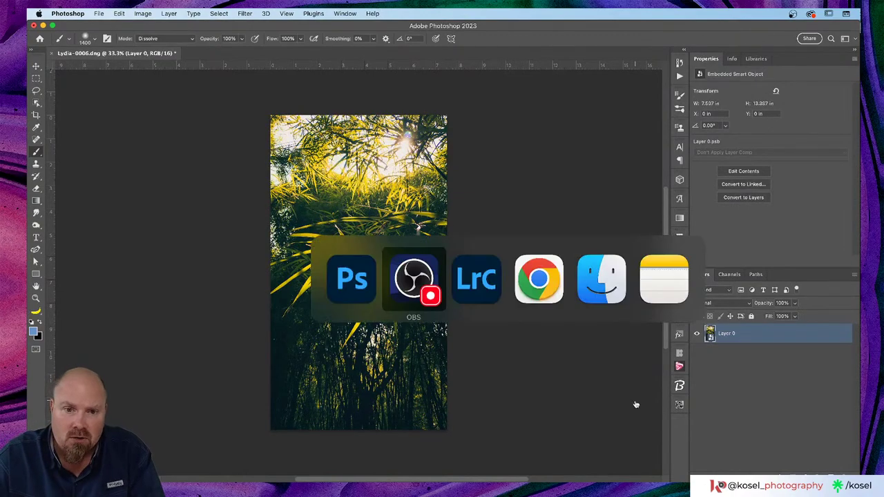
key(super+Tab)
key(super+Tab)
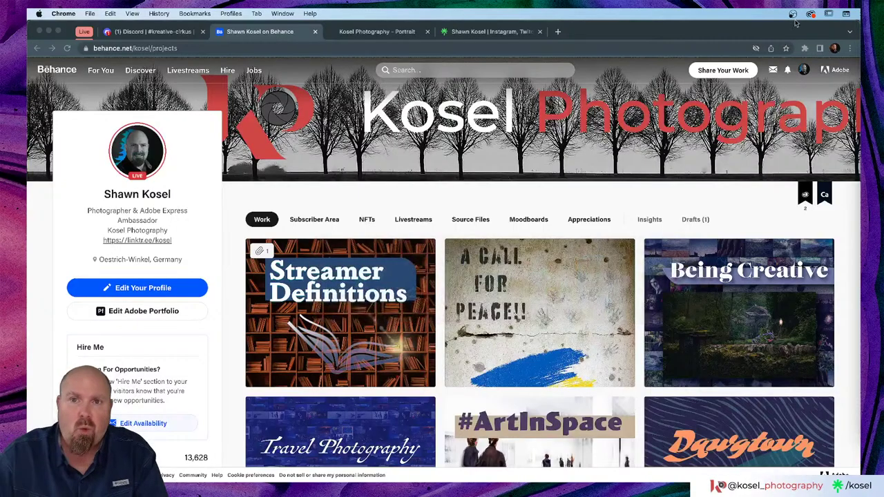
click(810, 14)
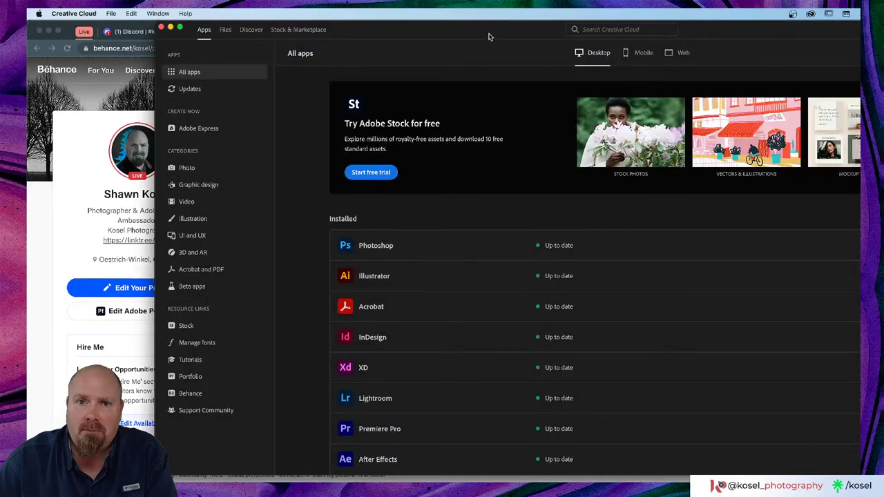
double_click(359, 28)
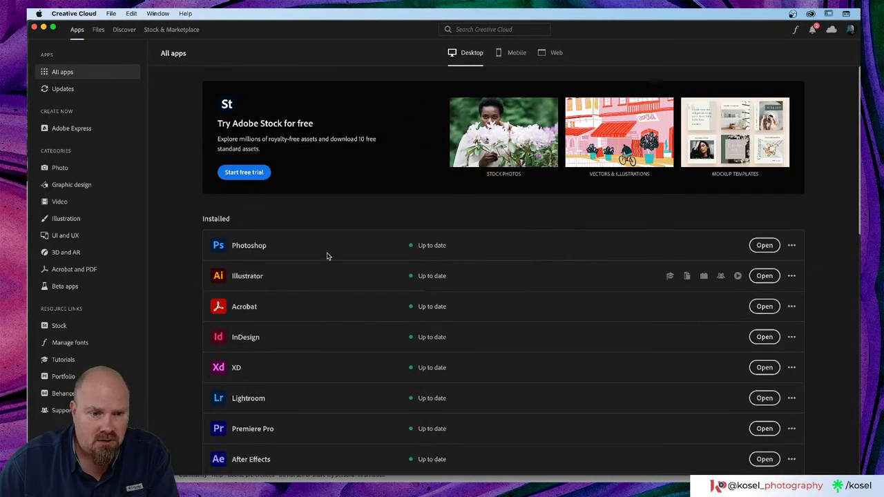
scroll(329, 257, down, 3)
scroll(329, 259, down, 2)
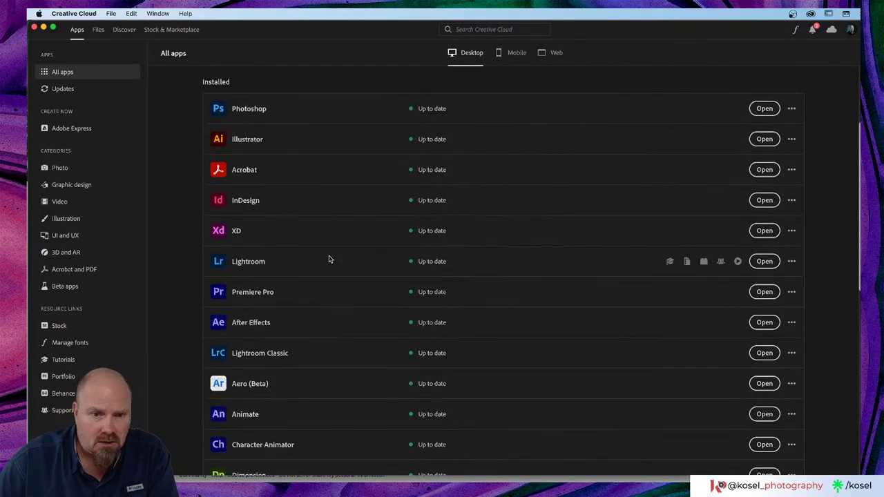
click(765, 261)
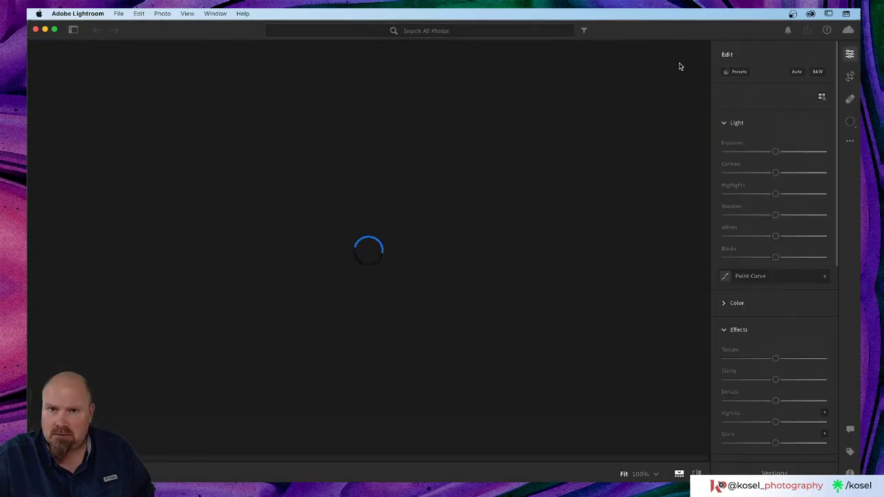
- Put away the Creative Cloud window and fit the Lightroom window back into the full screen area
drag(661, 30, 668, 100)
click(662, 29)
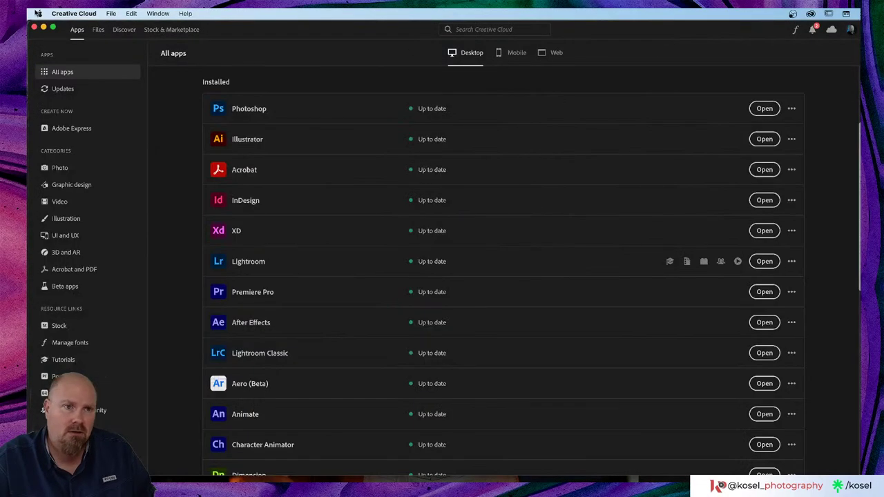
click(42, 27)
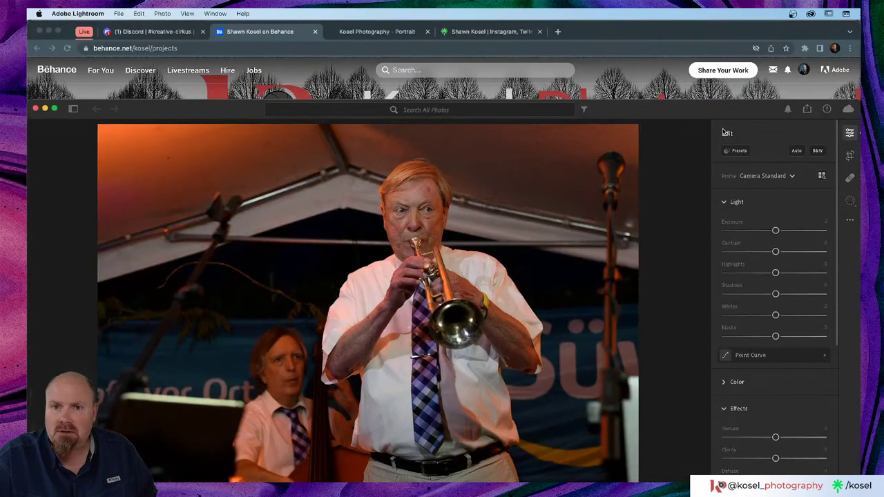
drag(732, 115, 716, 30)
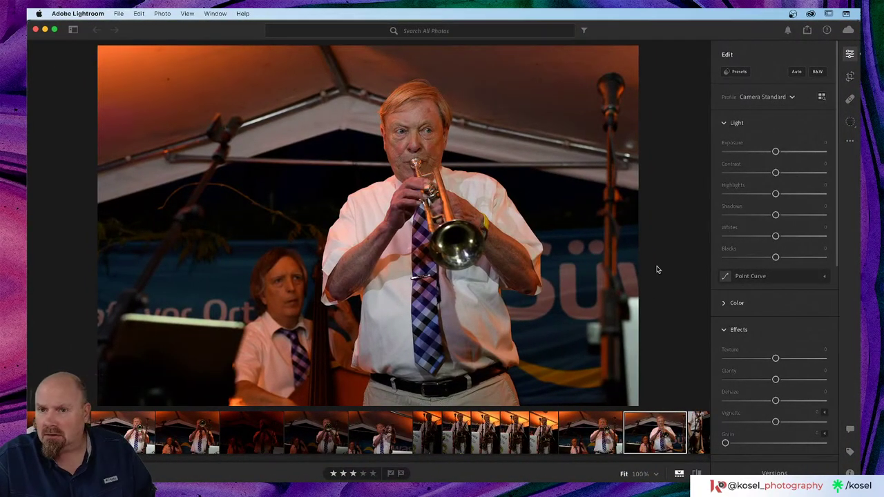
- Look at the masking tools and the additional edit options for the trumpet player photo
click(850, 122)
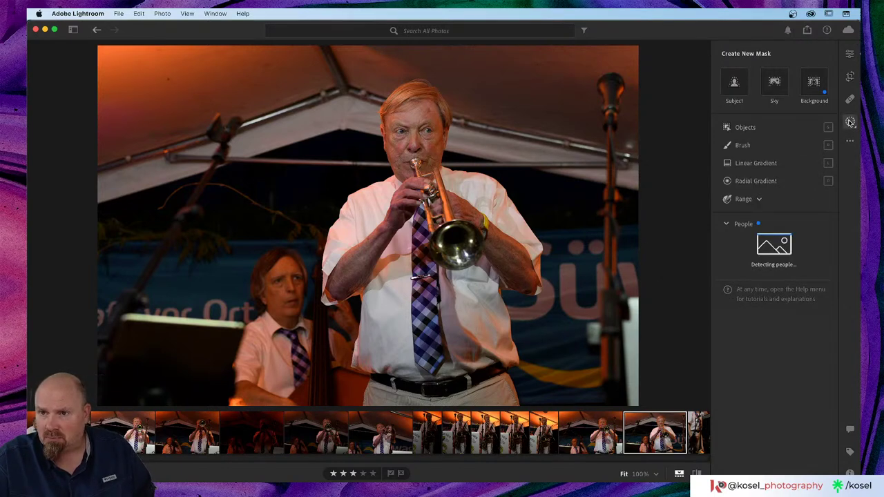
click(850, 122)
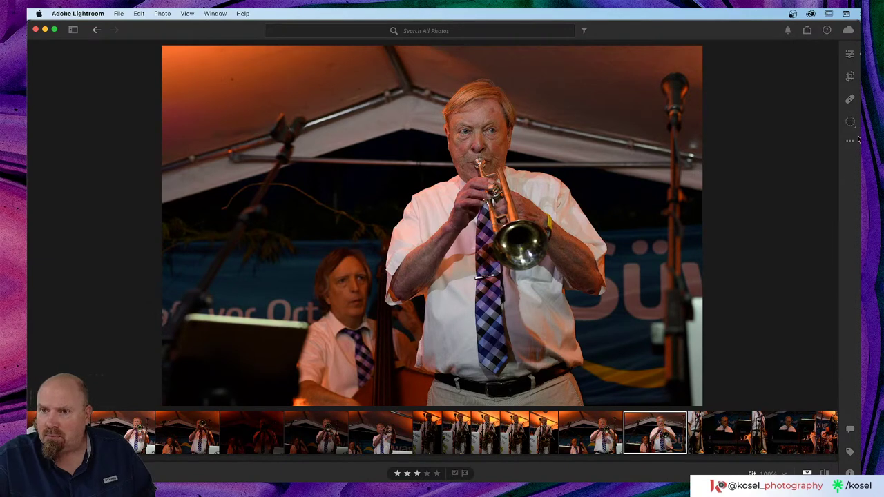
click(850, 142)
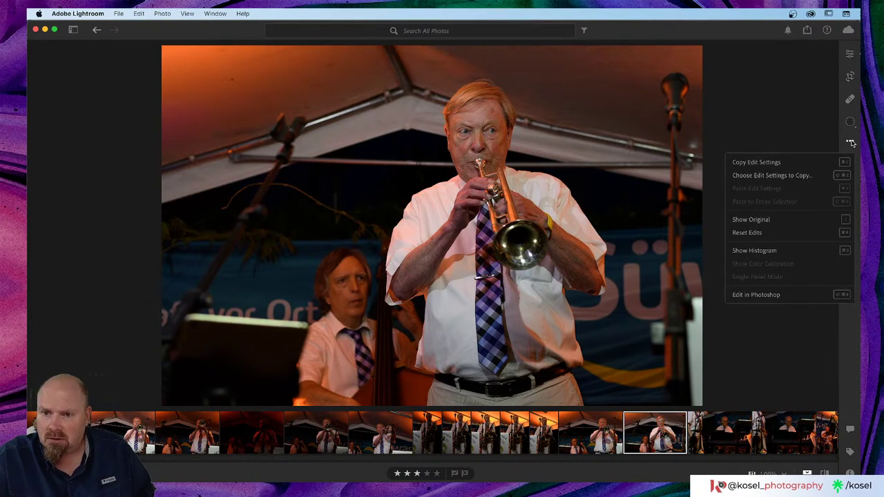
click(850, 142)
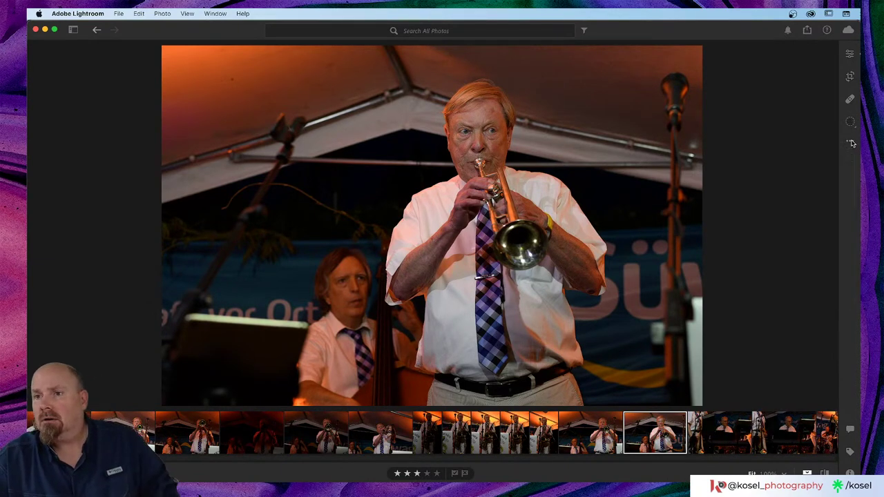
- Open the vertical saxophone player photo from the photo grid and show its edit controls
key(g)
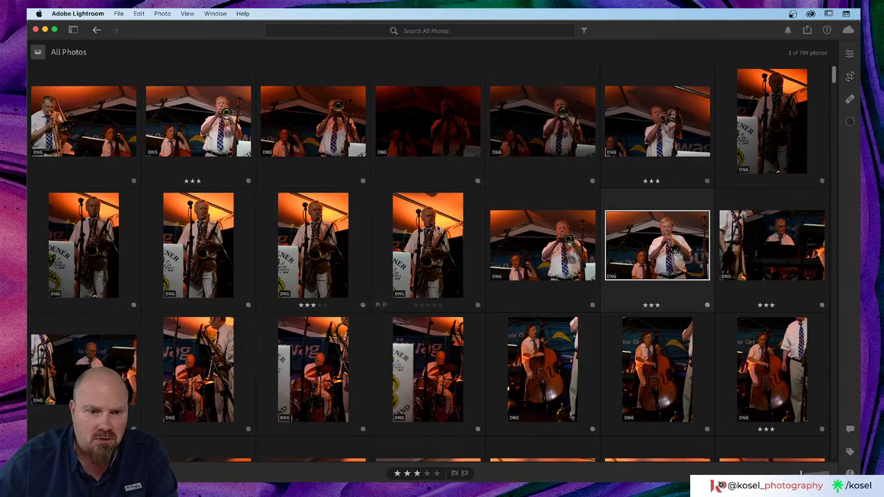
double_click(427, 228)
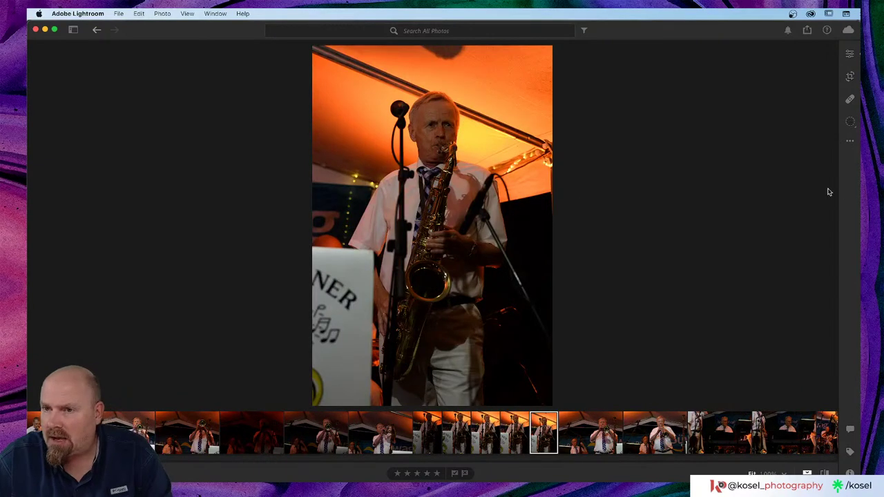
click(850, 54)
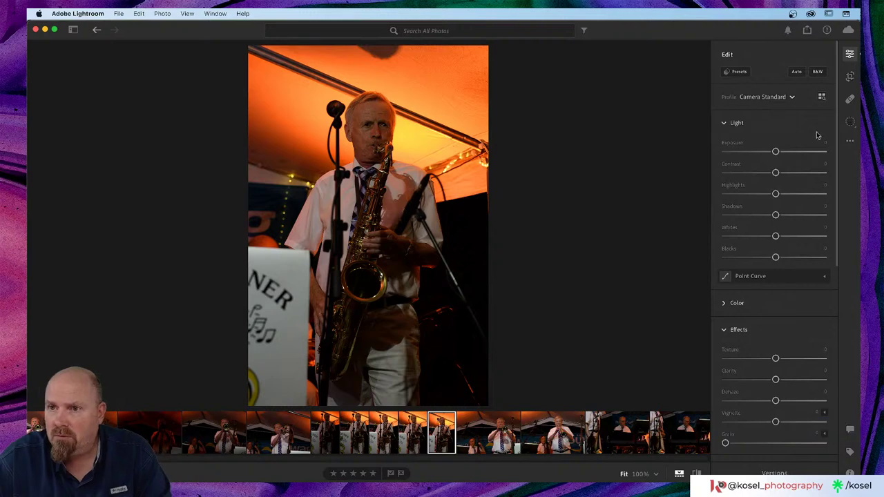
- Examine the additional edit options available for the saxophone player photo
click(851, 143)
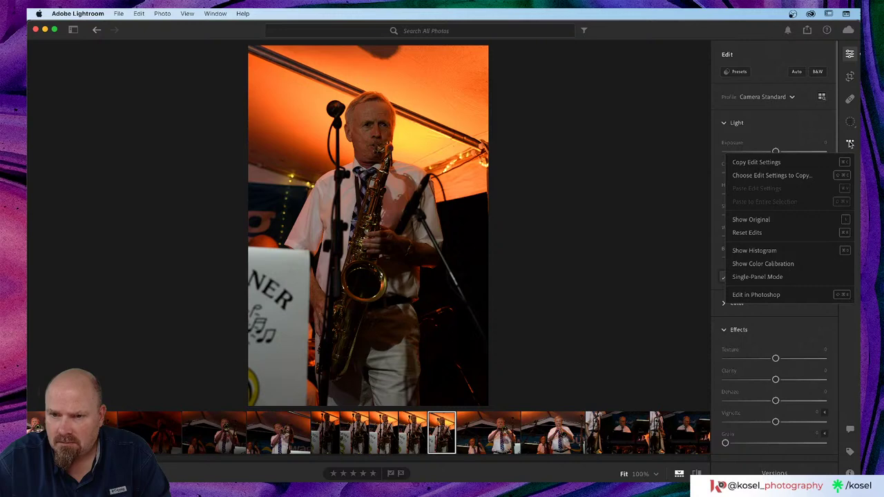
click(753, 163)
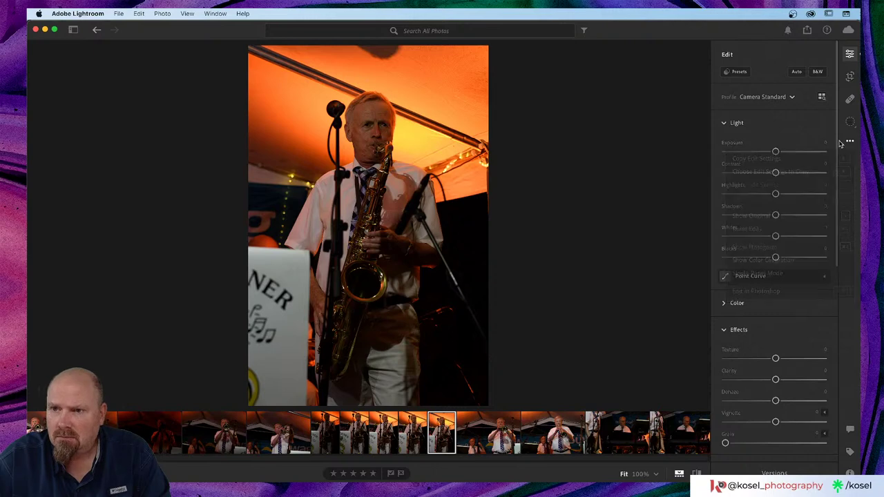
click(849, 138)
click(598, 138)
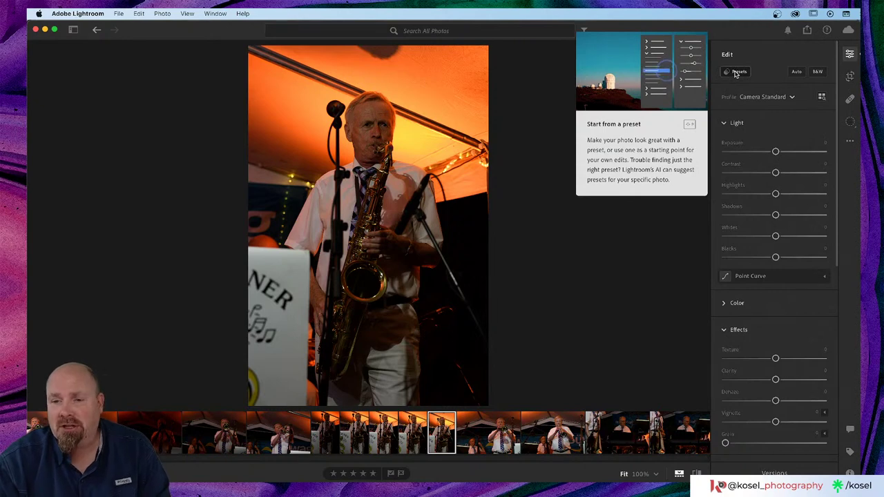
- Open the presets, select a trumpet player photo, and look through its own user presets and the Recommended ones
click(735, 73)
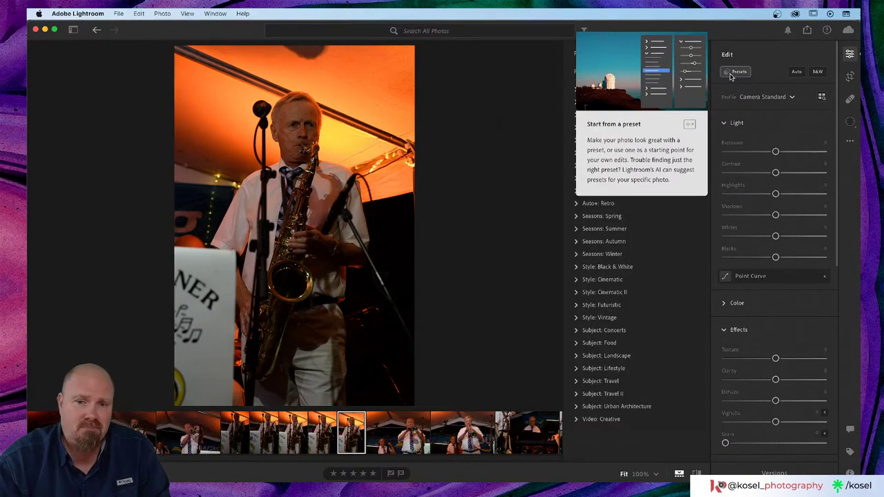
click(540, 98)
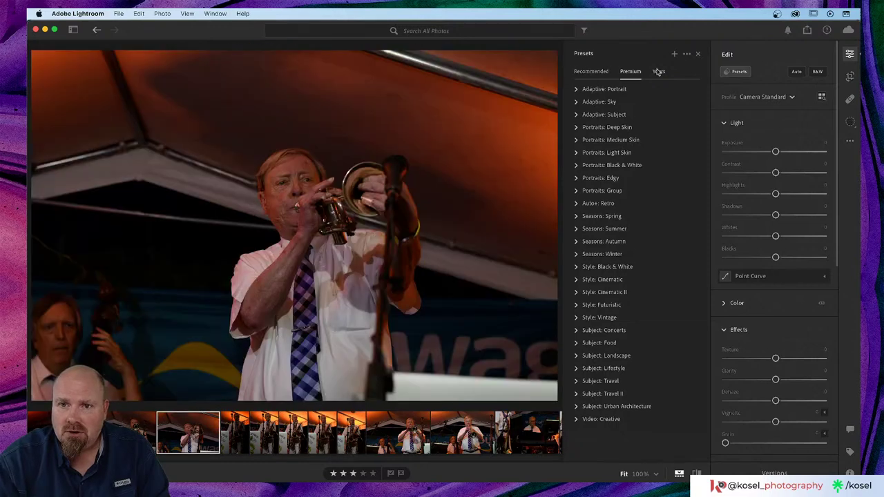
click(658, 72)
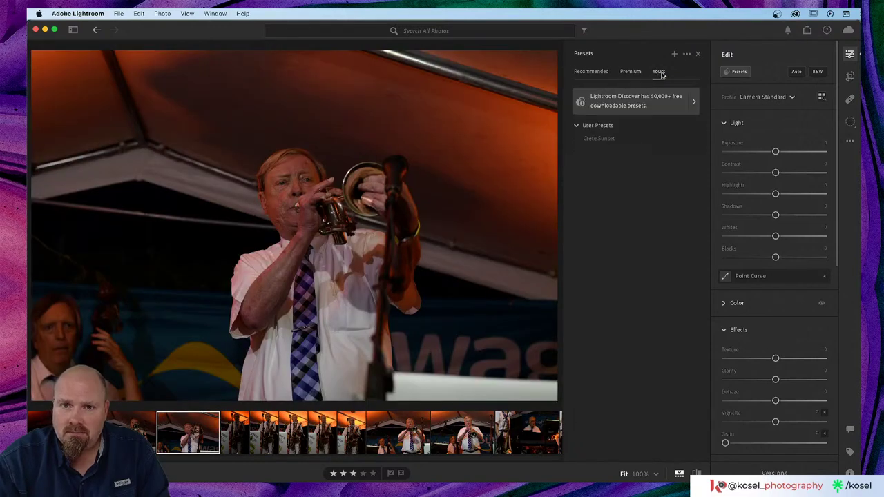
click(577, 126)
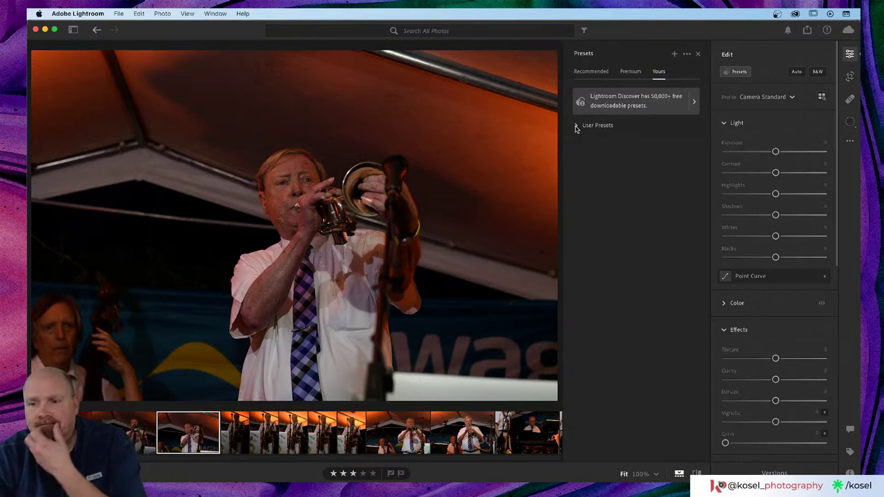
click(576, 128)
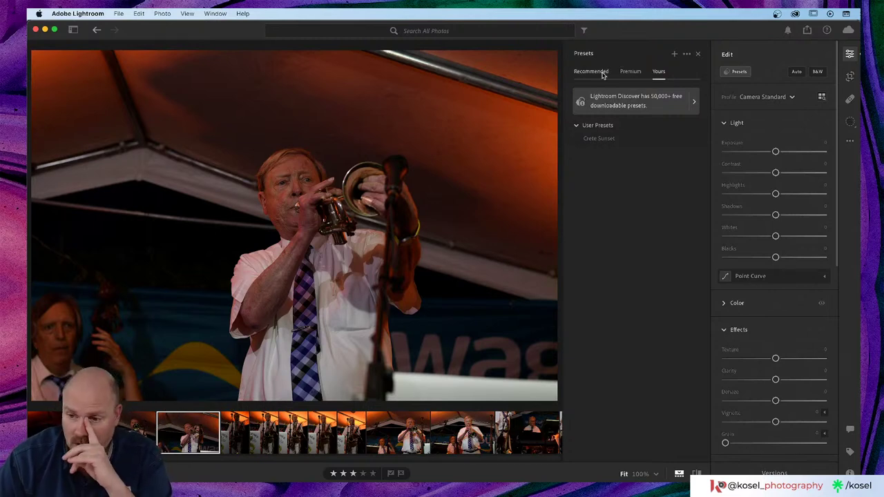
click(602, 73)
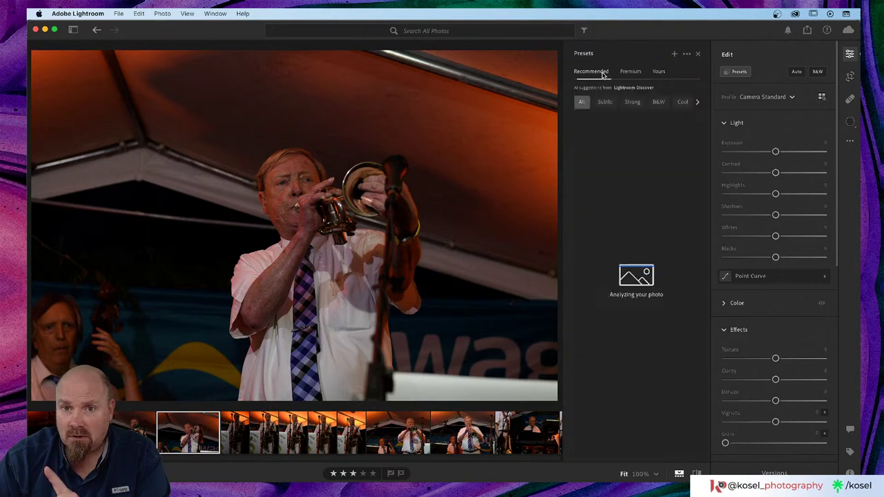
- Look through the Premium presets and the user's own presets for the trumpet player photo
click(630, 74)
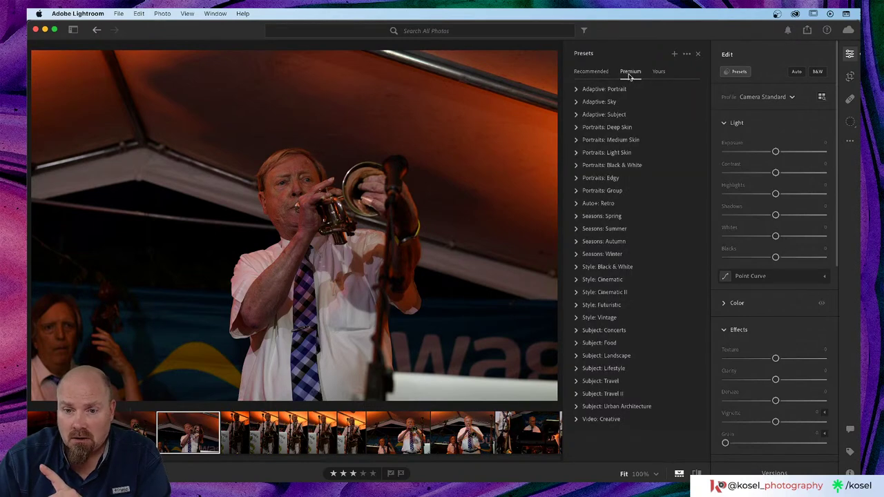
click(658, 73)
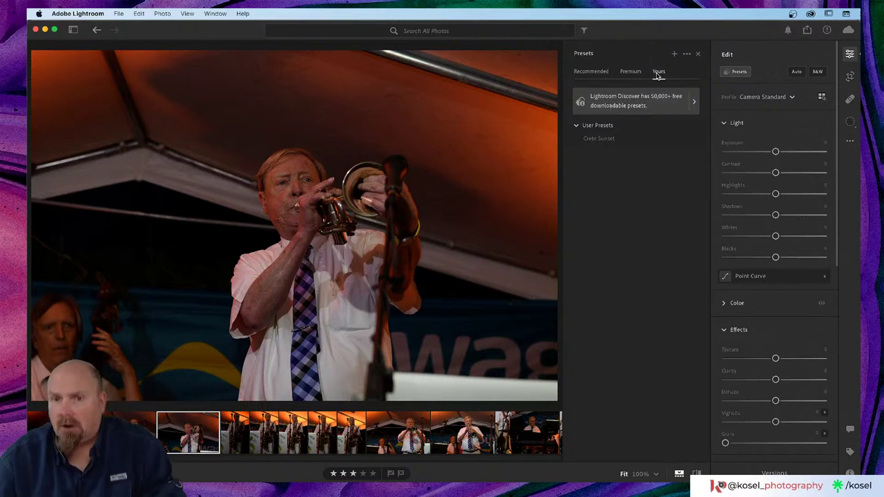
- Review the General, Local Storage, Import, Interface and Performance preferences, and close them without making changes
click(78, 14)
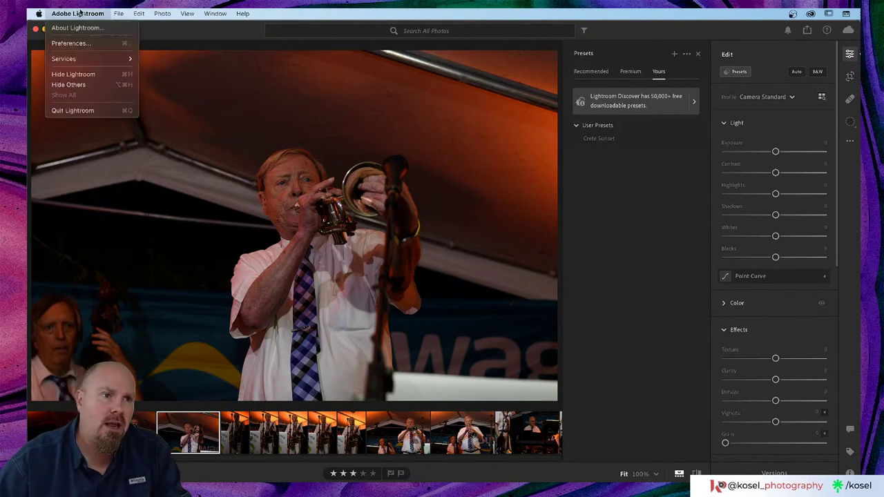
click(99, 43)
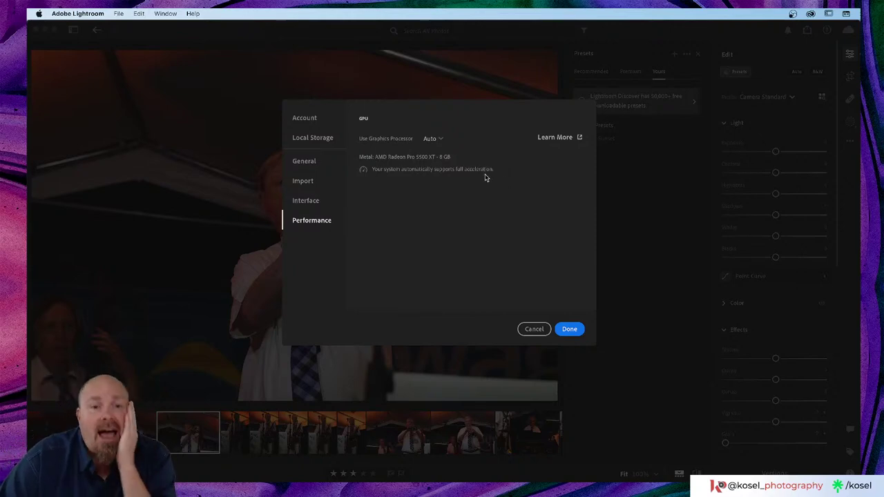
click(308, 164)
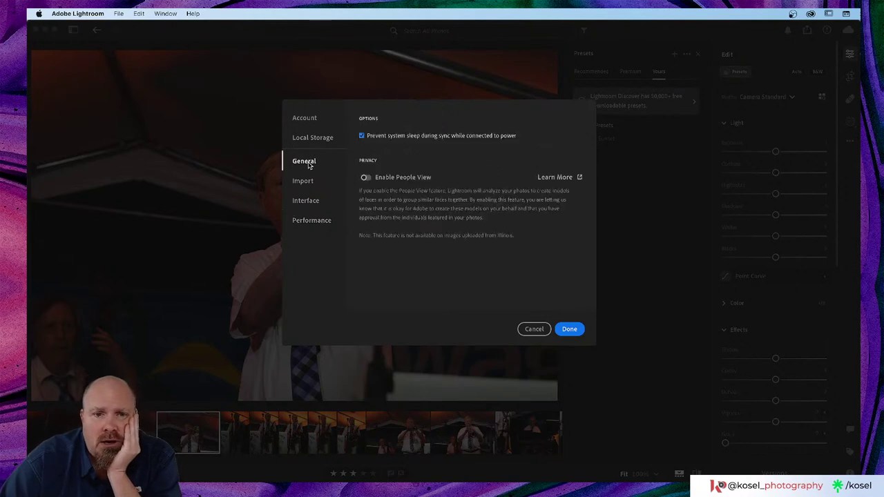
click(315, 141)
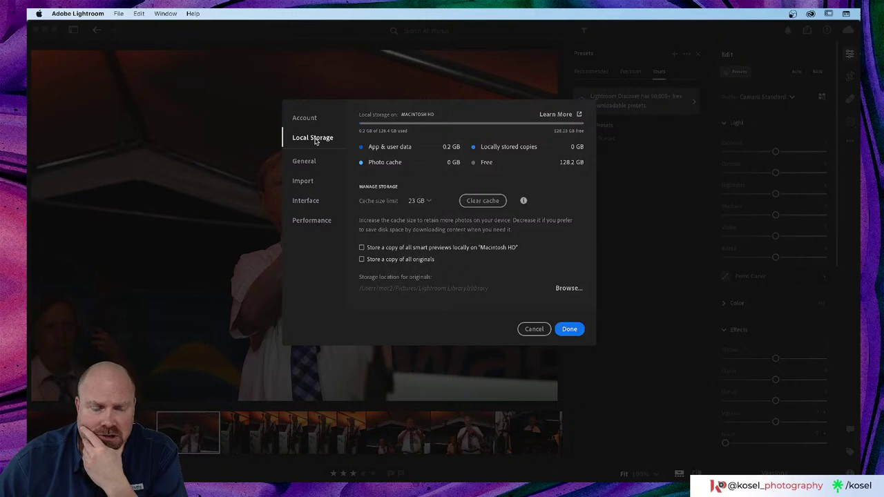
click(308, 179)
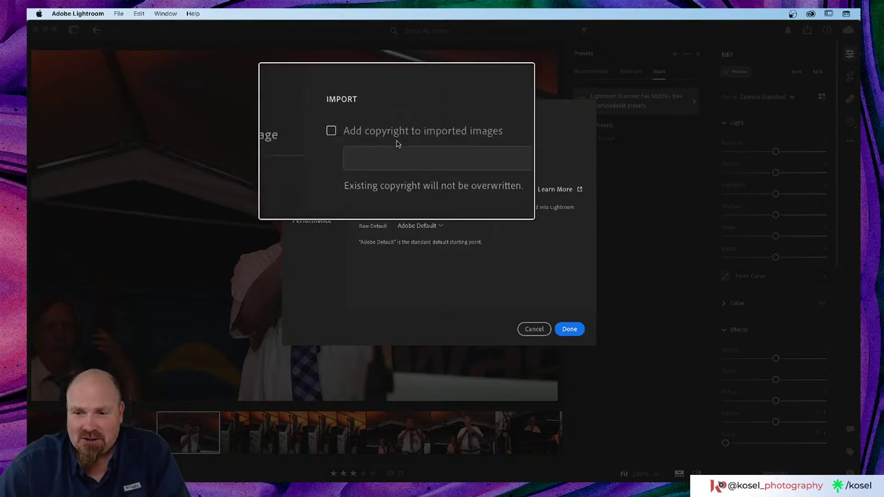
click(311, 202)
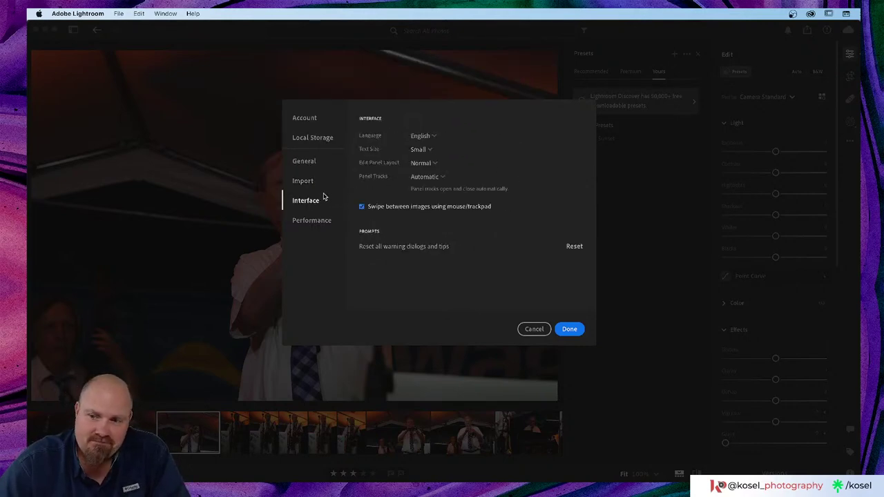
click(301, 221)
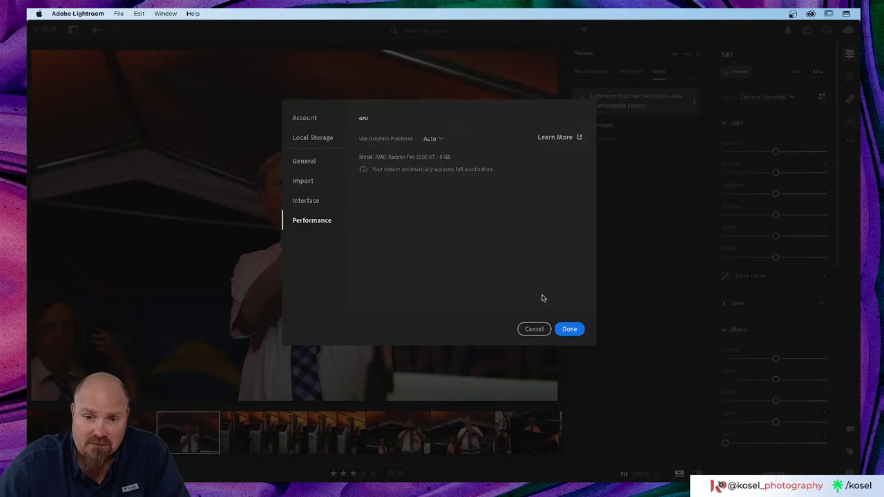
click(534, 329)
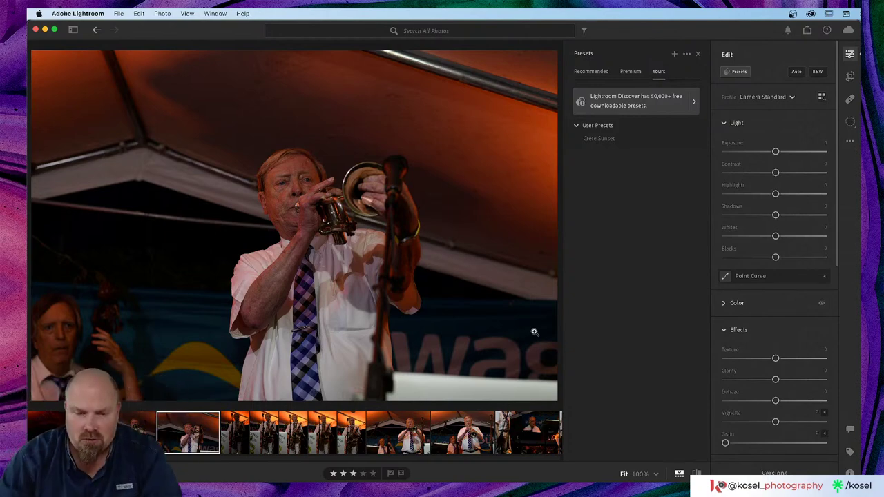
- Return to the photo grid, browse the concert photos, and open a trombone player photo in the large view
key(g)
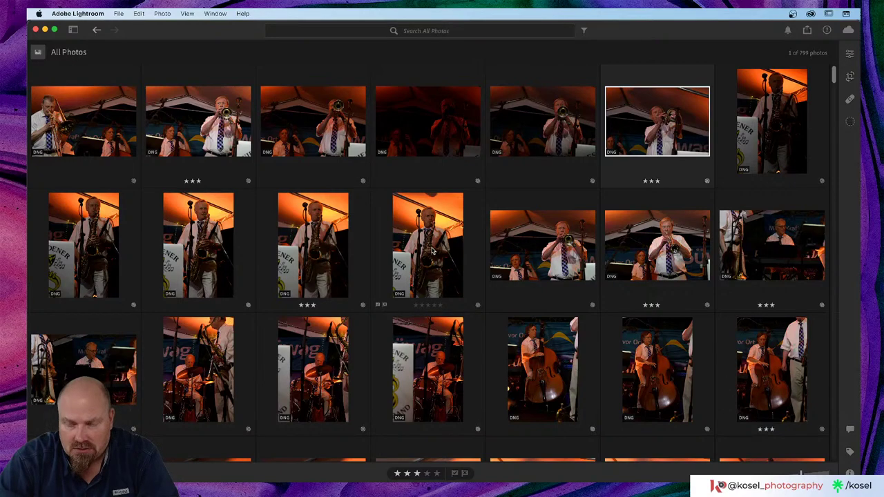
scroll(433, 253, down, 10)
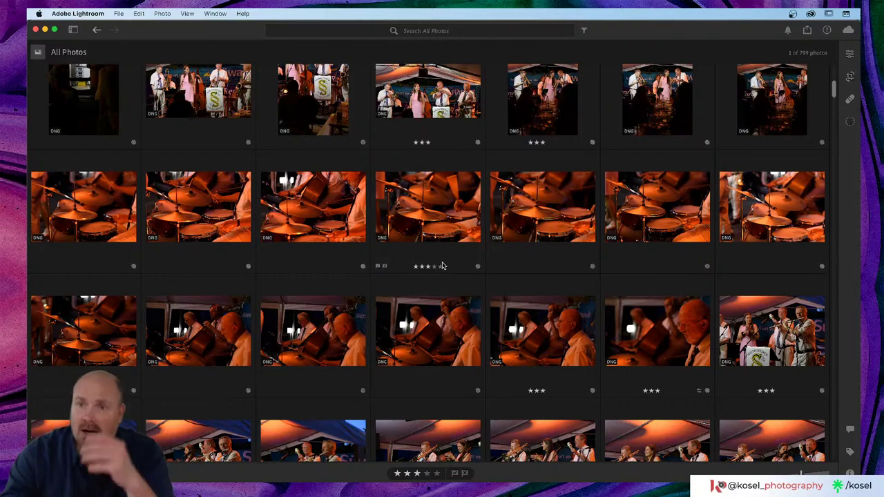
scroll(427, 350, down, 5)
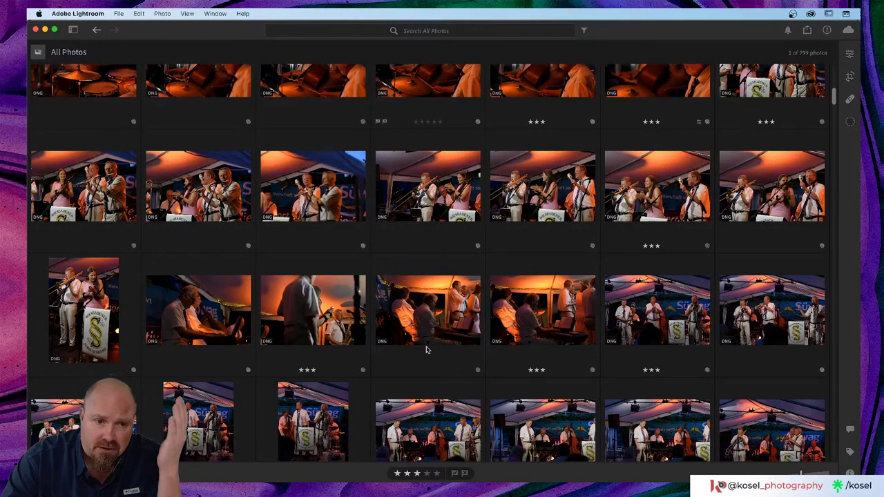
scroll(426, 351, down, 10)
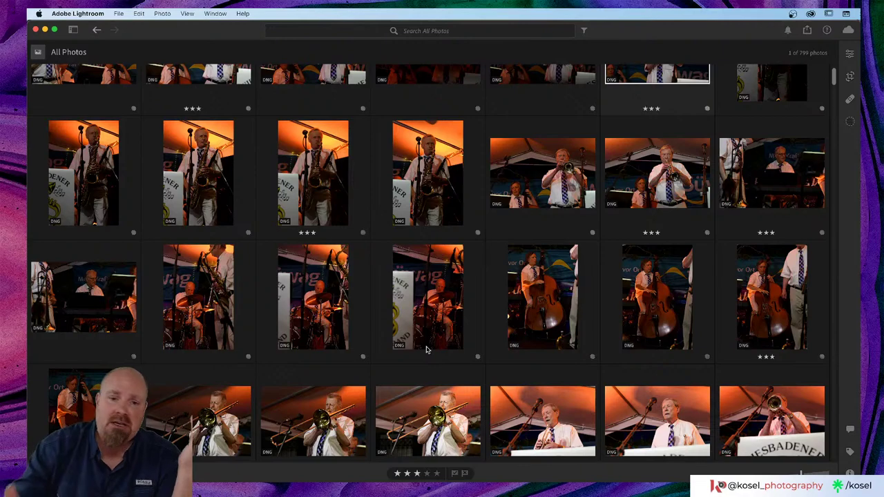
double_click(443, 407)
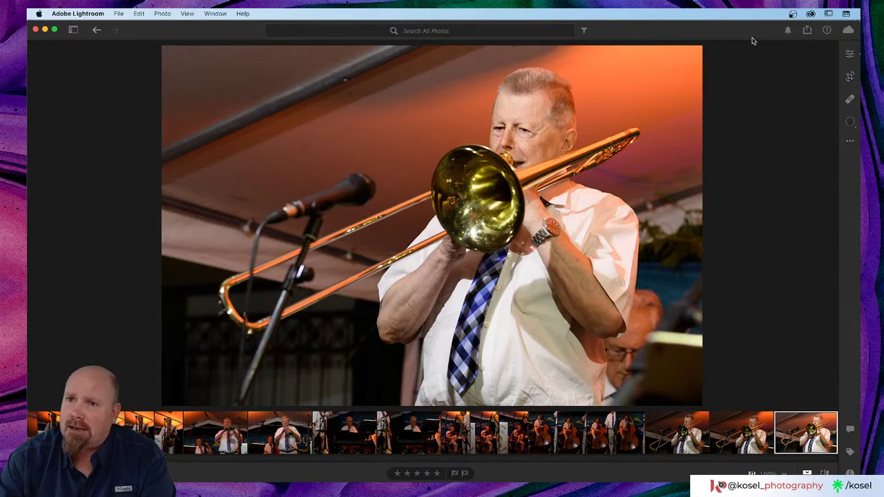
- Look at the export and sharing options for the trombone player photo, and close them
click(807, 31)
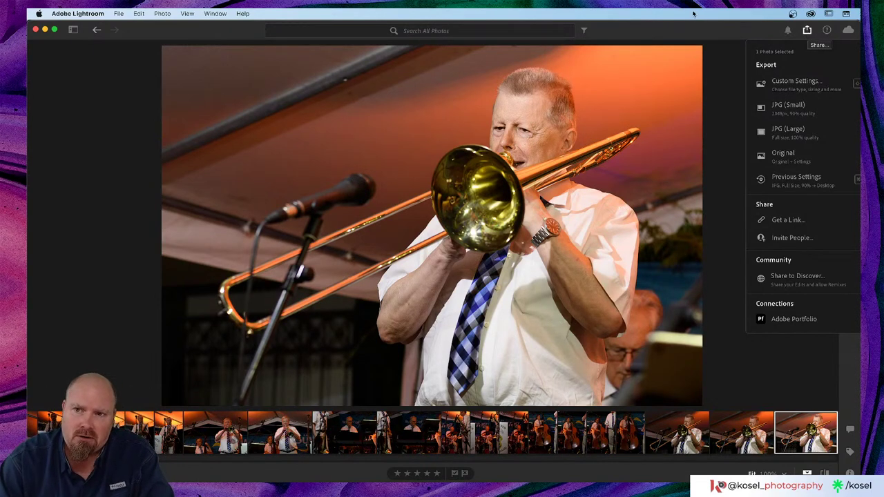
click(700, 34)
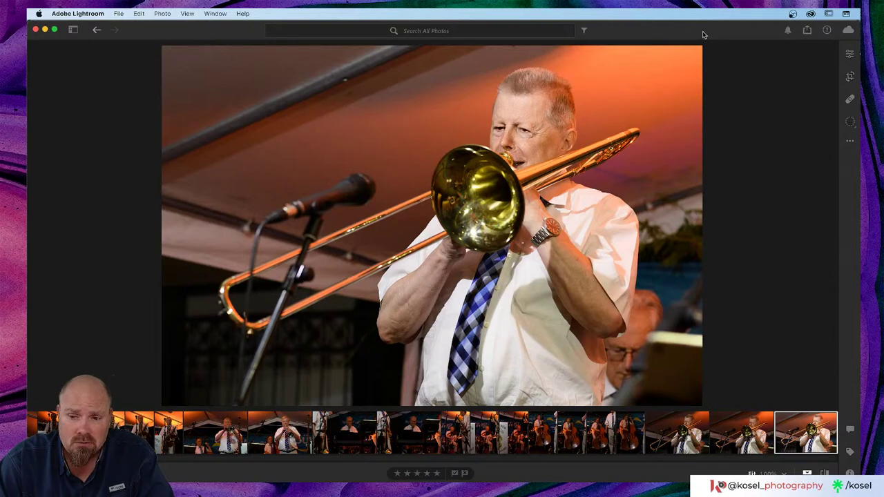
- Switch to Lightroom Classic and open the export settings for the selected bamboo photo
key(super+Tab)
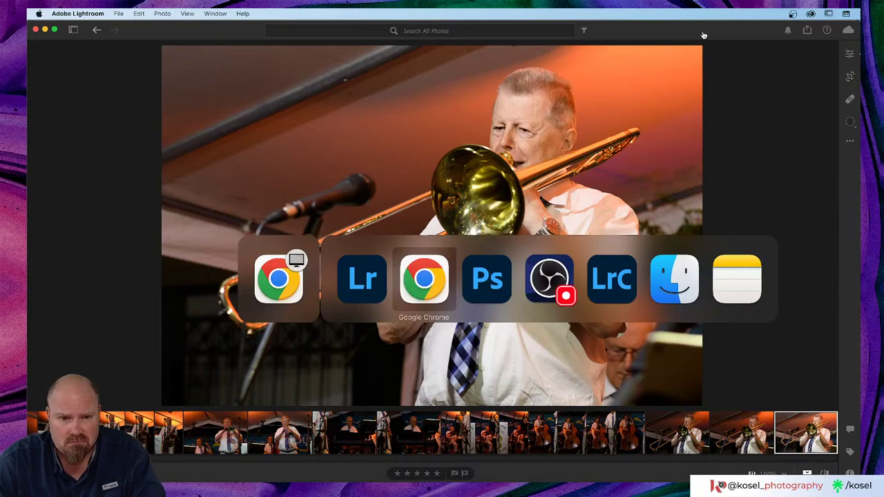
key(super+Tab)
key(super+Tab)
key(super+Tab)
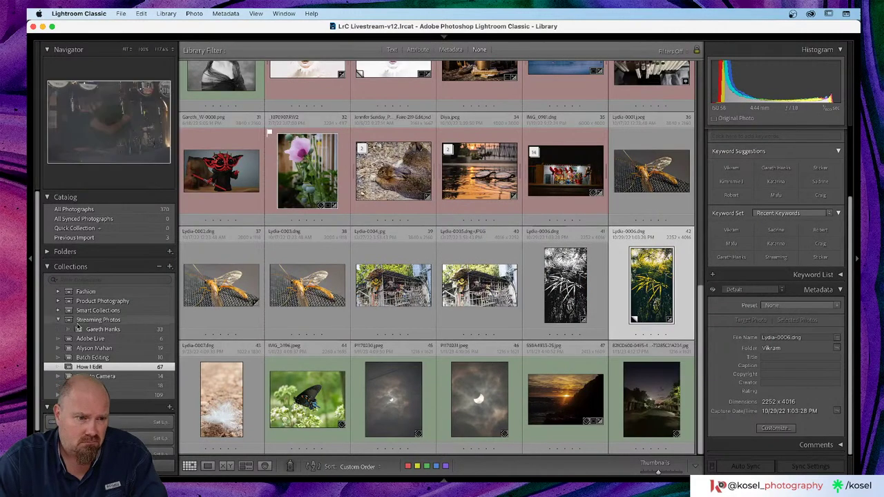
key(super+shift+e)
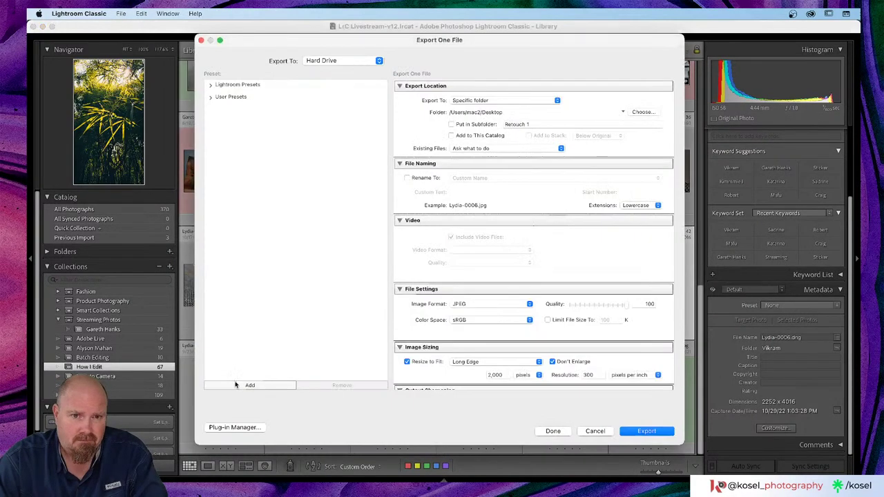
- Examine the built-in export presets, the export destinations and the file settings, and leave without exporting
click(212, 86)
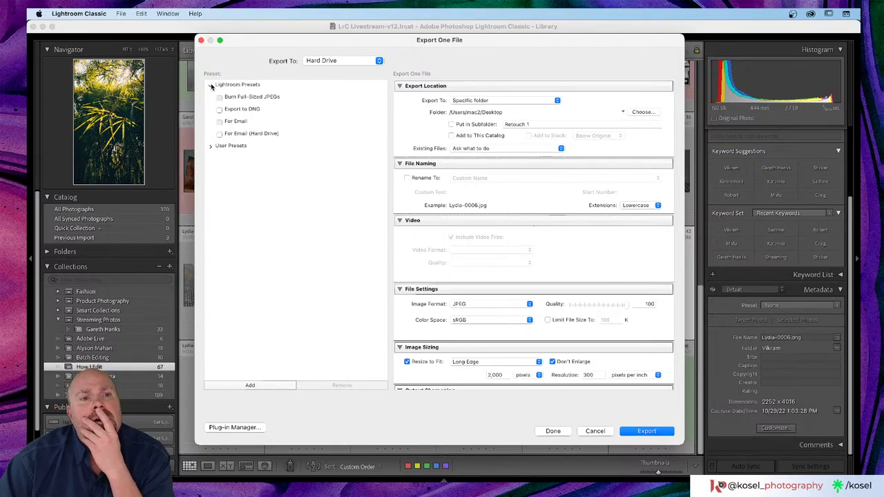
click(212, 86)
click(380, 61)
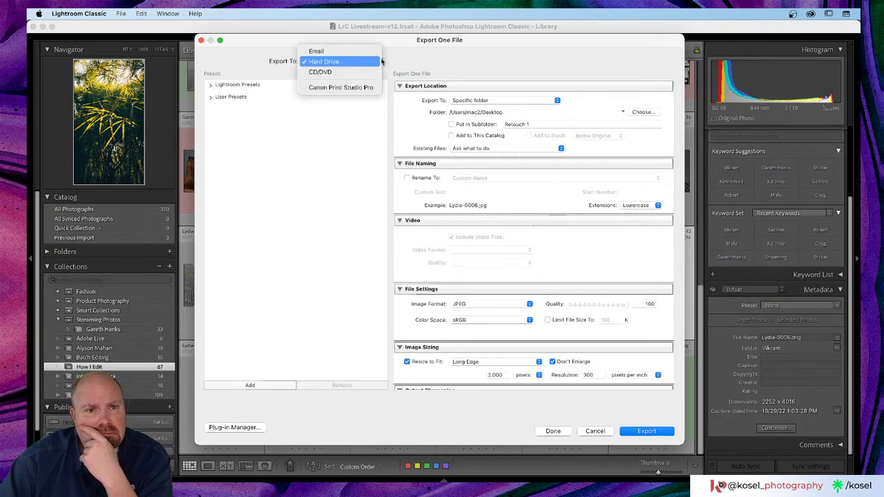
click(418, 59)
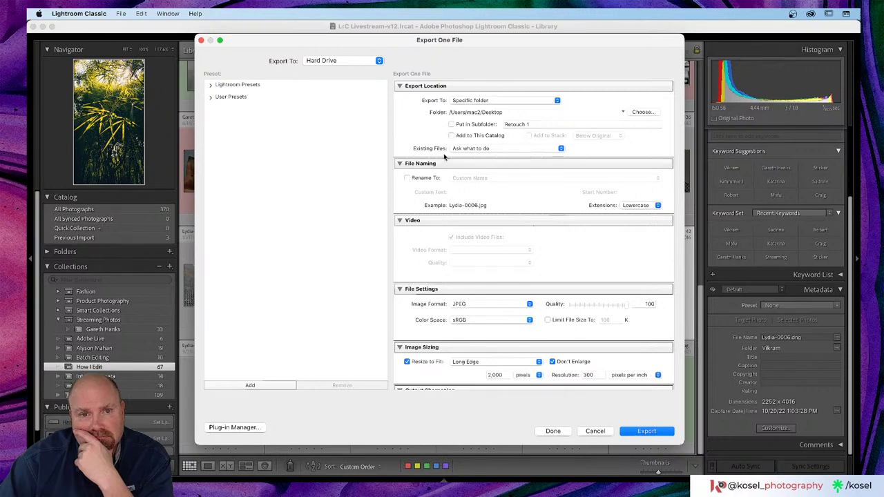
scroll(444, 157, down, 5)
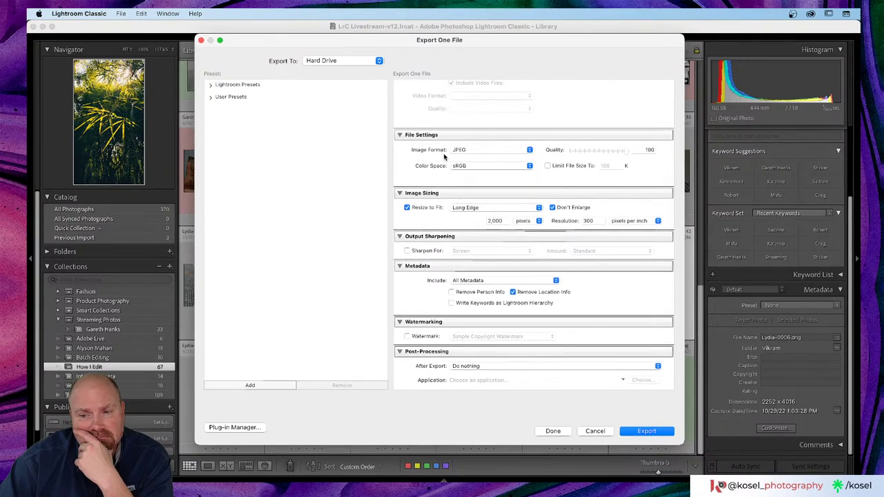
scroll(445, 156, up, 5)
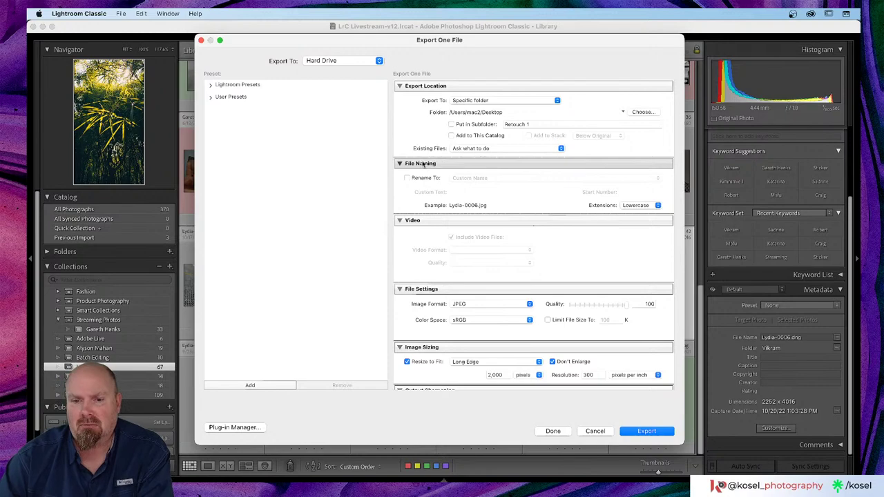
click(595, 431)
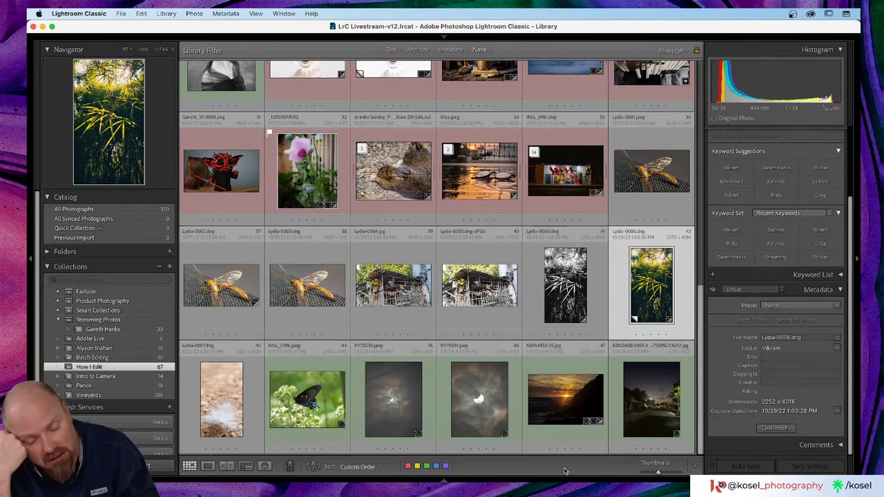
- Switch to Chrome, open the Adobe Support Community from the Adobe bookmarks in a new tab, and select its web address
key(super+Tab)
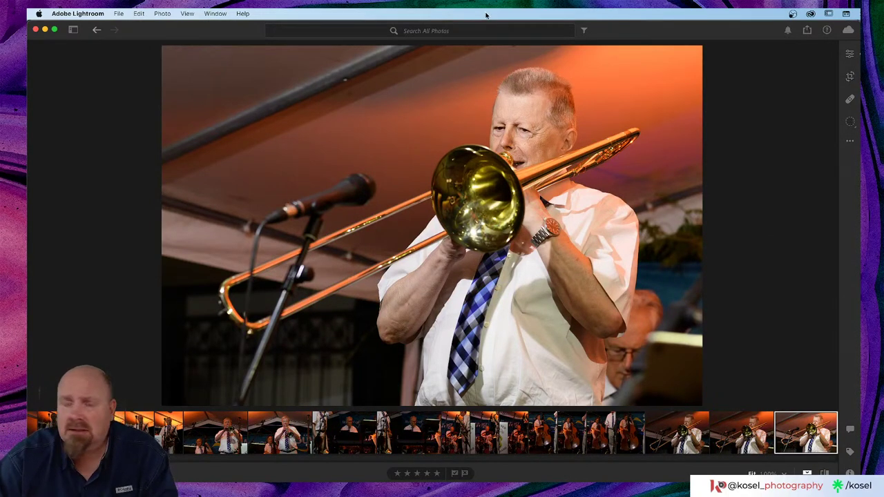
key(super+Tab)
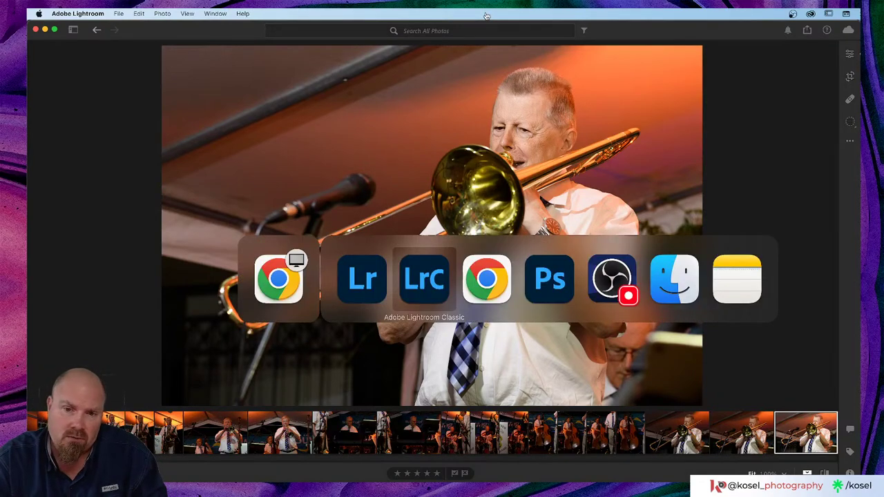
key(super+Tab)
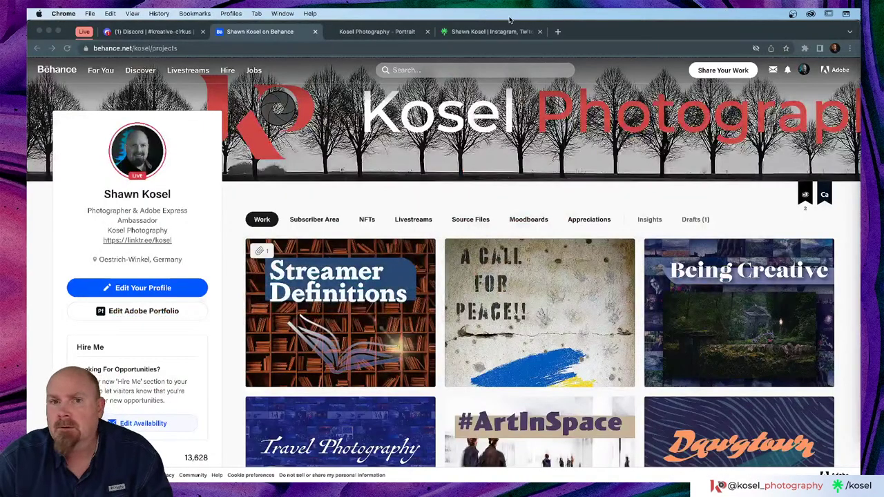
click(559, 32)
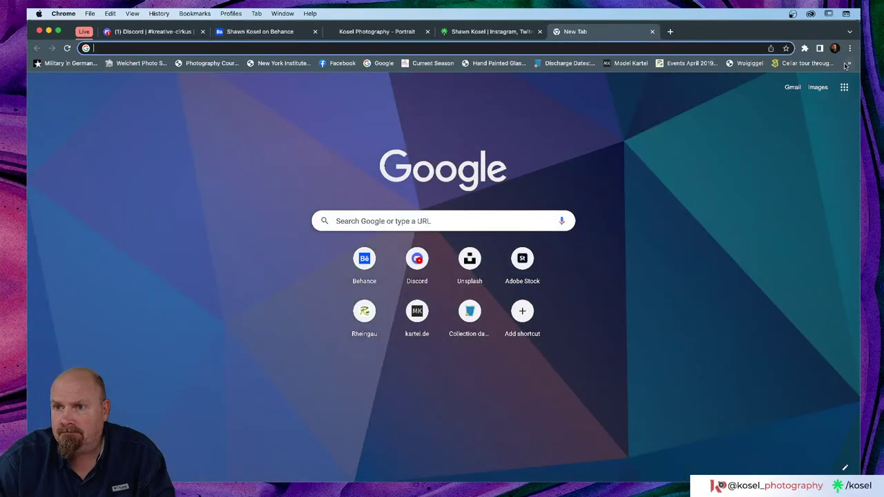
click(847, 65)
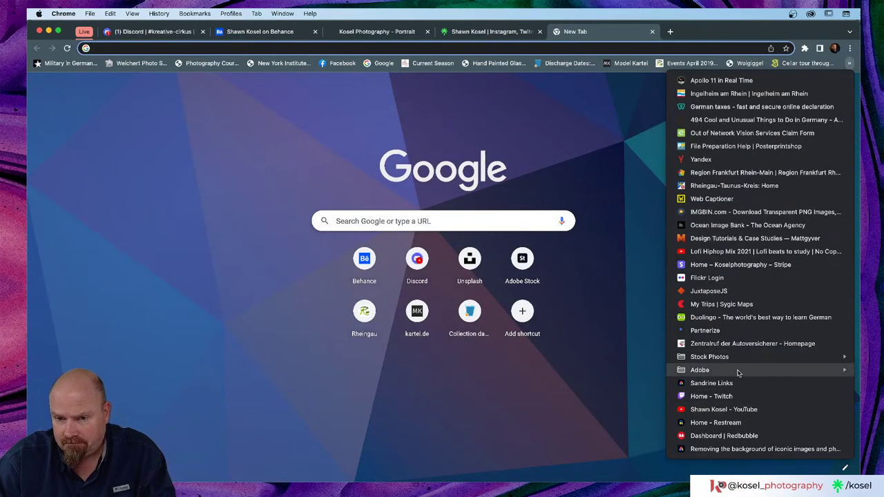
mouse_move(738, 371)
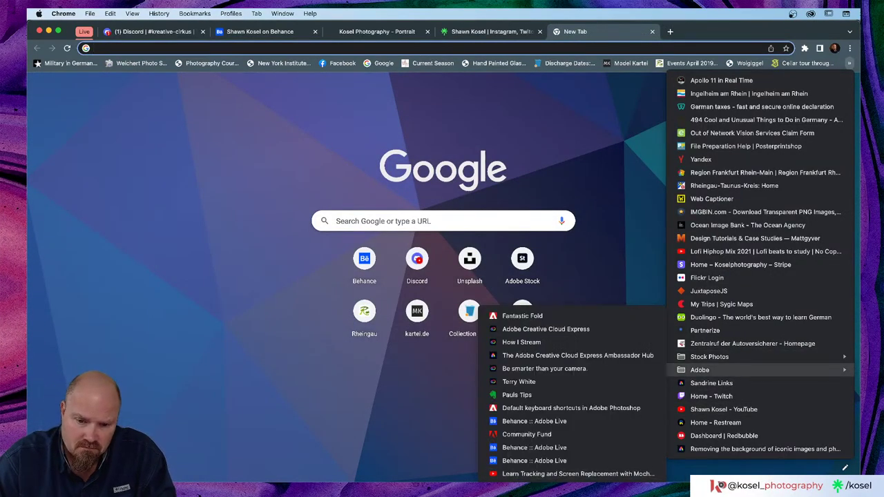
click(526, 434)
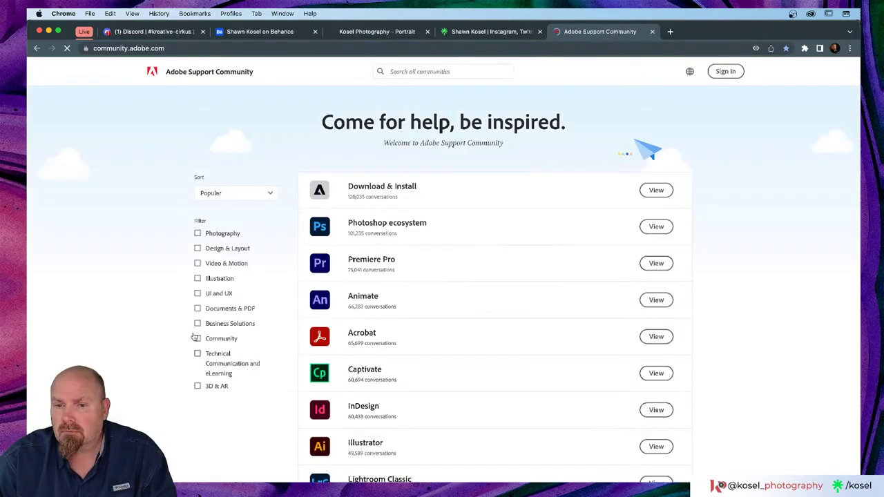
click(257, 46)
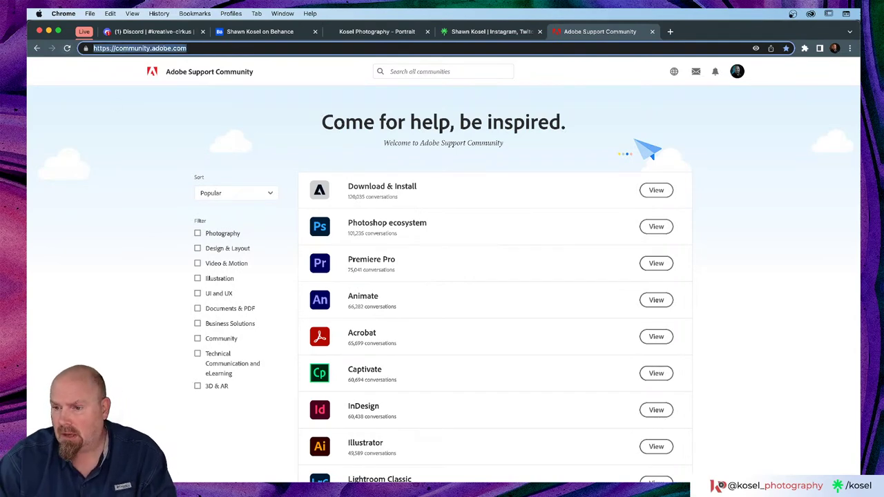
key(super+Tab)
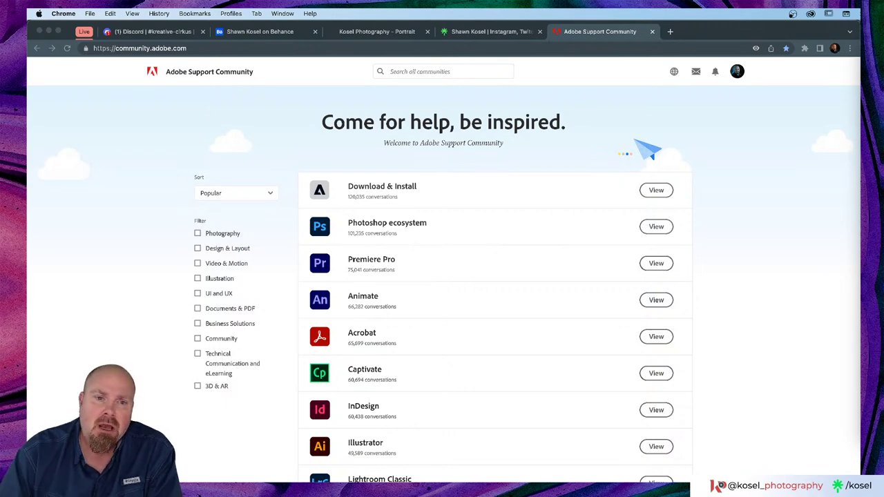
- Browse the list of product communities in the Adobe Support Community and return to its beginning
scroll(489, 350, down, 5)
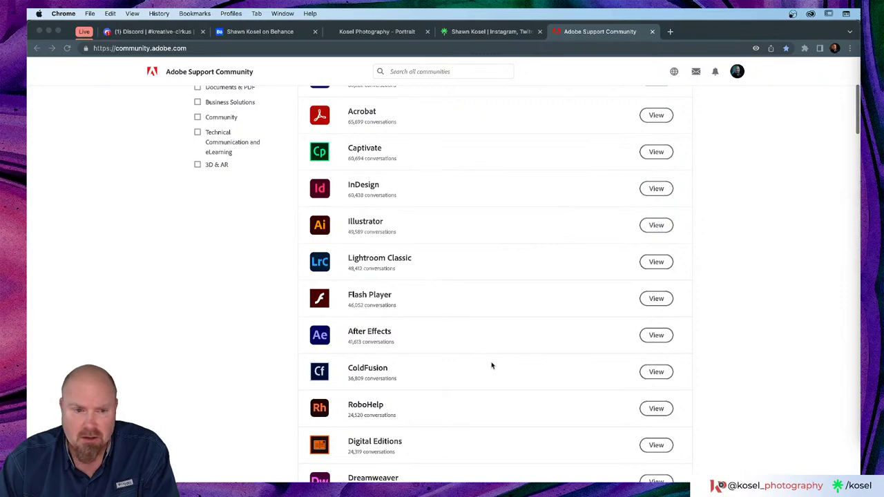
scroll(492, 366, down, 14)
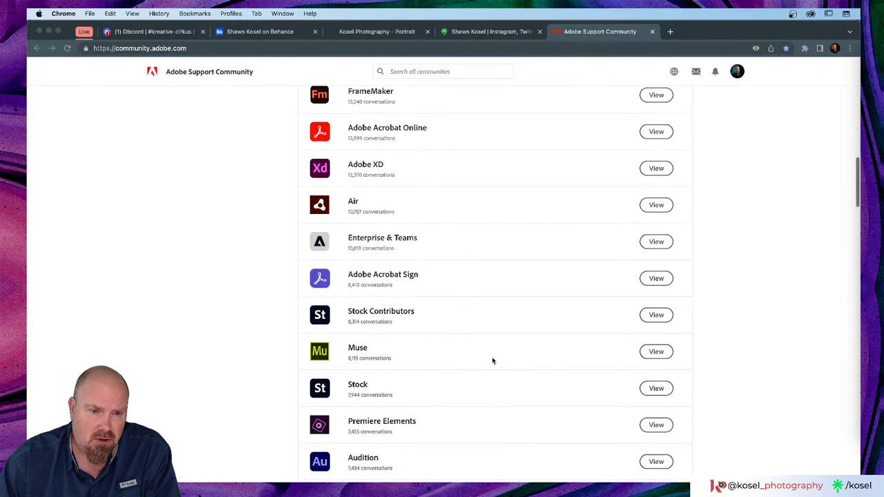
scroll(492, 360, down, 7)
scroll(493, 361, down, 8)
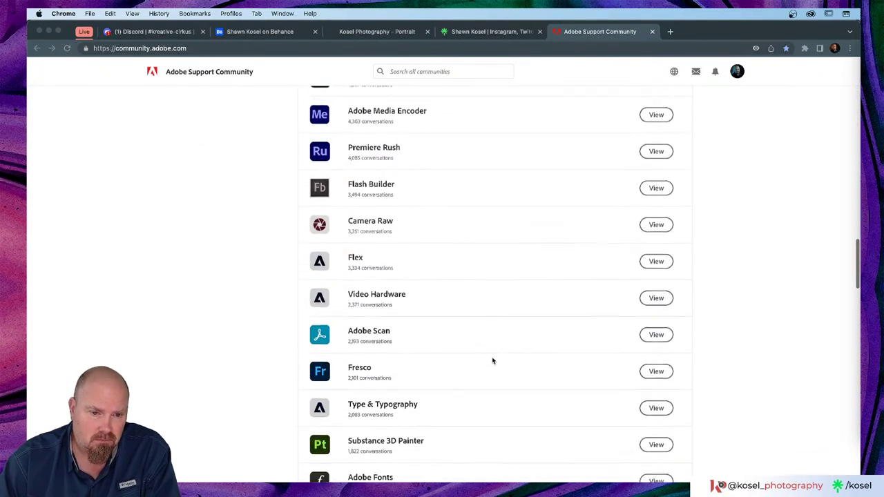
scroll(493, 361, down, 1)
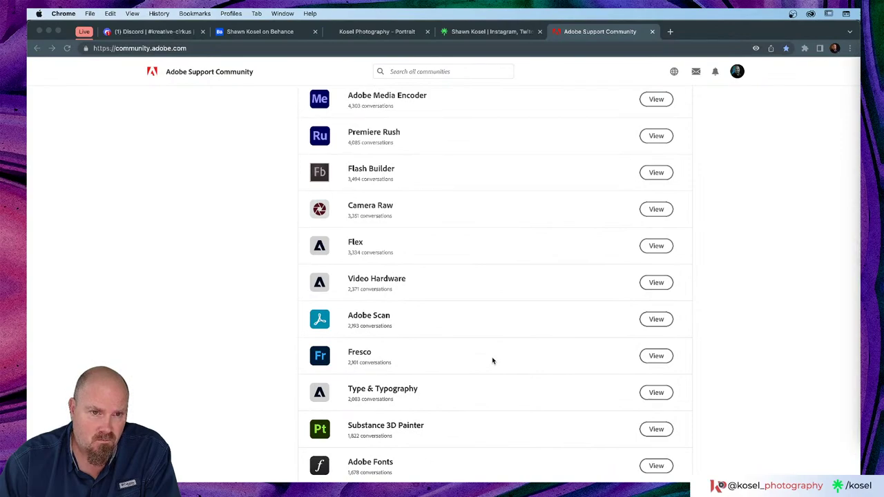
scroll(493, 360, up, 10)
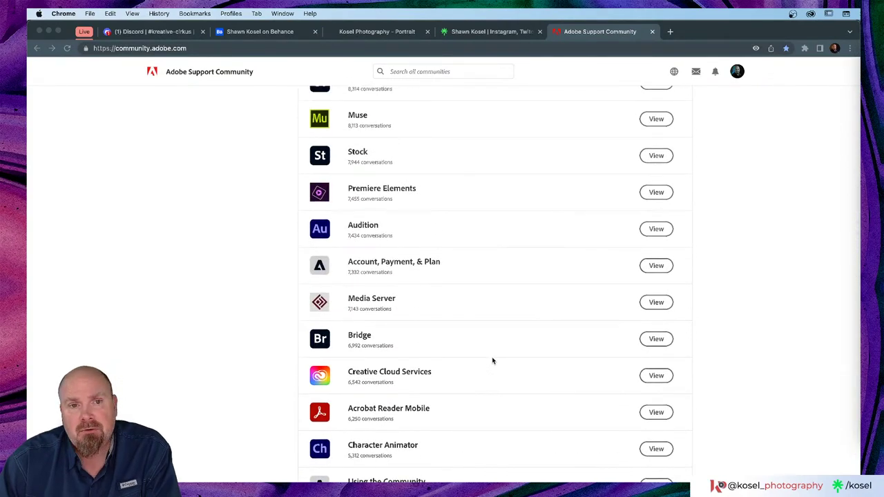
scroll(493, 360, up, 1)
scroll(493, 360, up, 6)
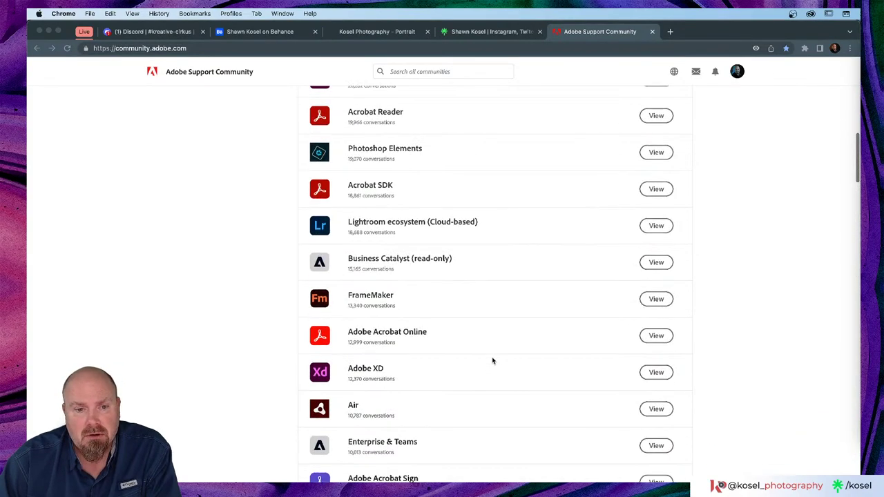
scroll(493, 360, up, 1)
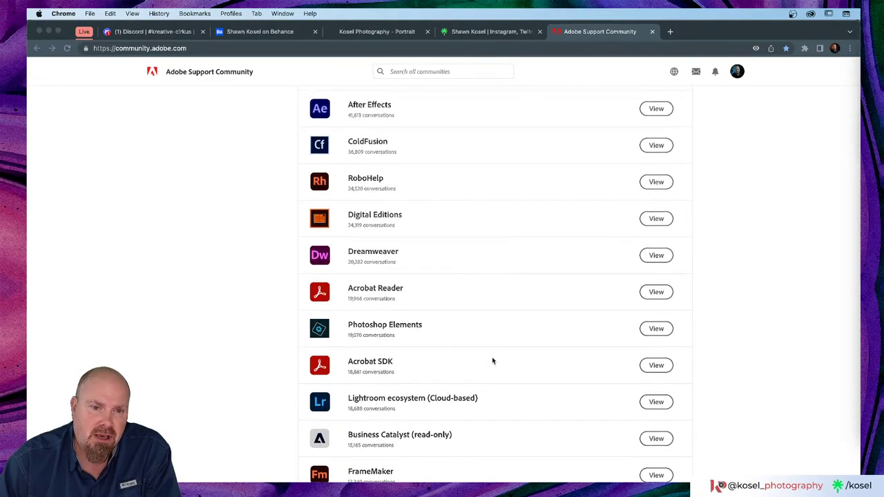
scroll(497, 360, up, 1)
scroll(502, 360, up, 5)
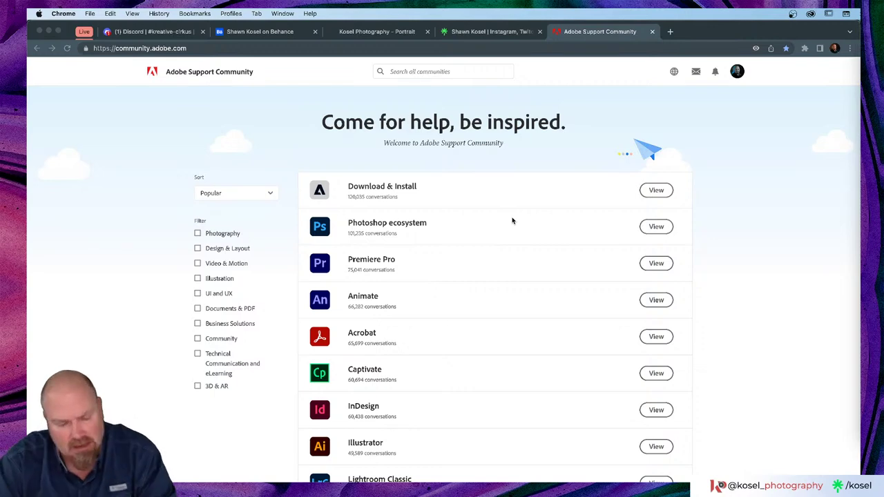
- Switch to Lightroom and apply the Crete Sunset user preset to the trombone player photo
key(super+Tab)
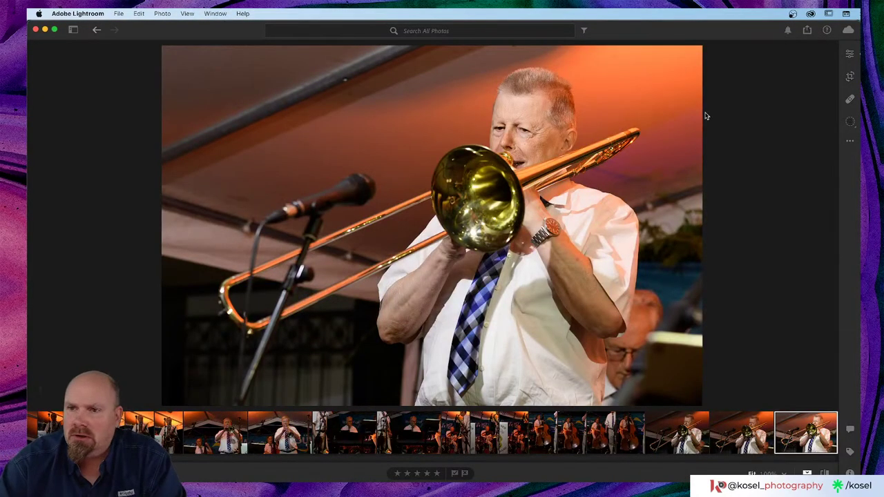
click(850, 56)
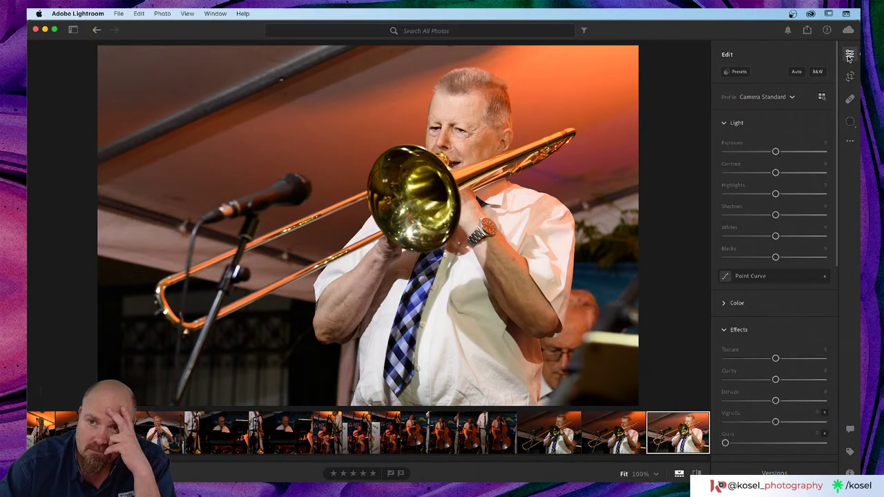
click(738, 72)
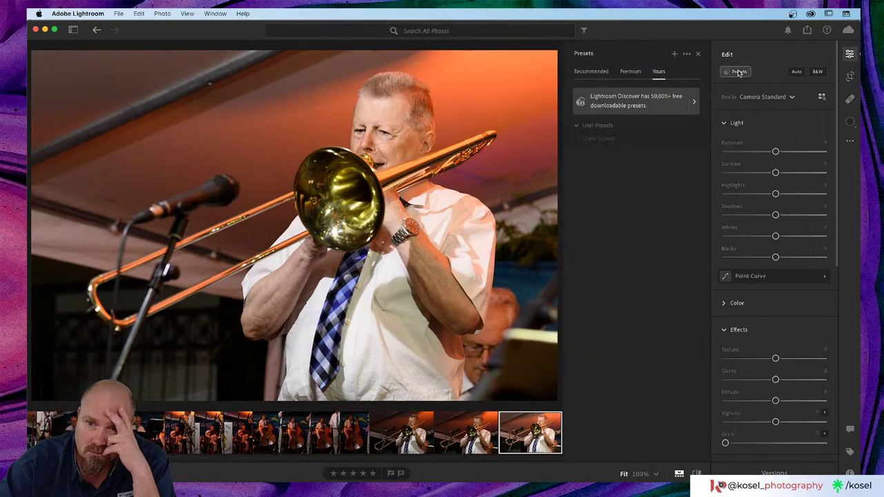
click(592, 140)
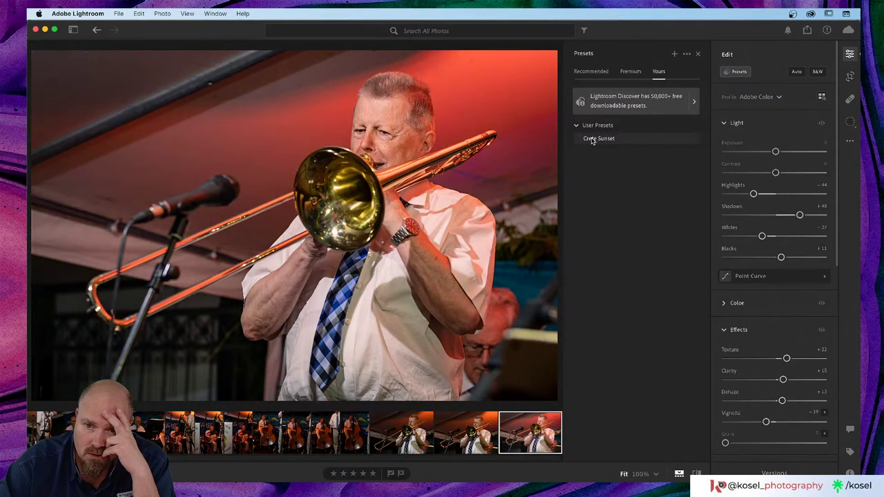
click(592, 139)
- Examine the management and export commands offered for the Crete Sunset preset, and close them
right_click(592, 139)
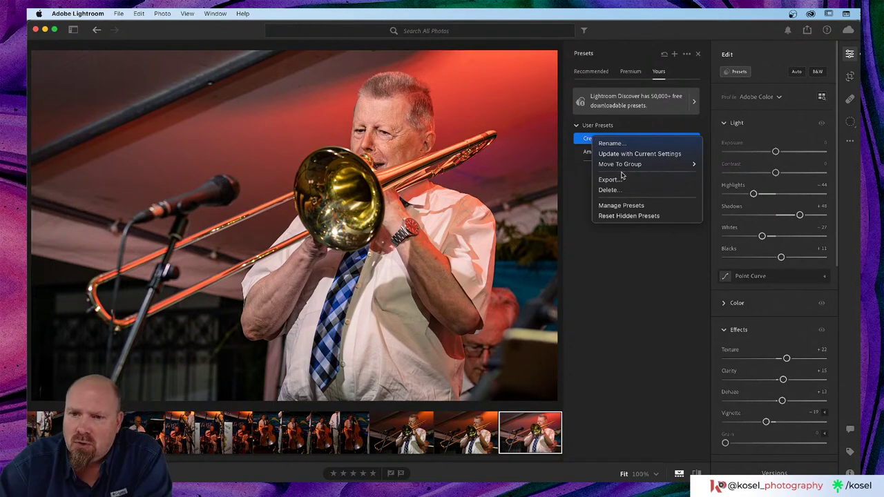
mouse_move(622, 169)
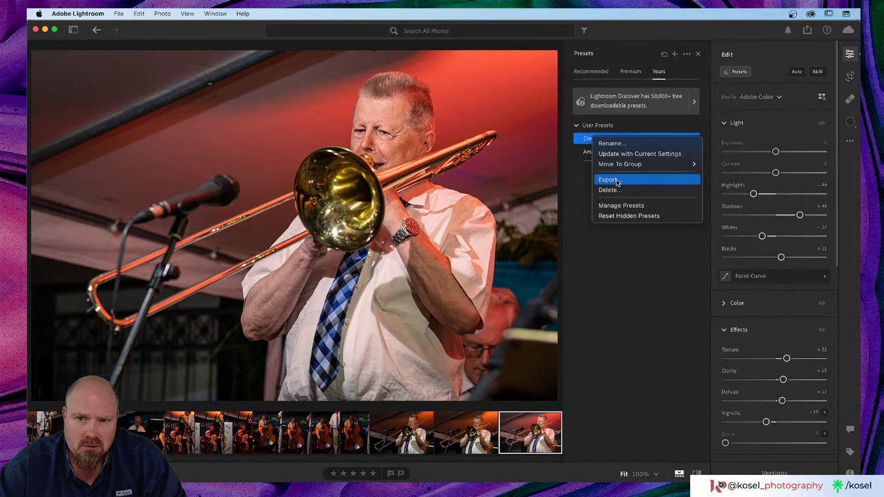
click(573, 185)
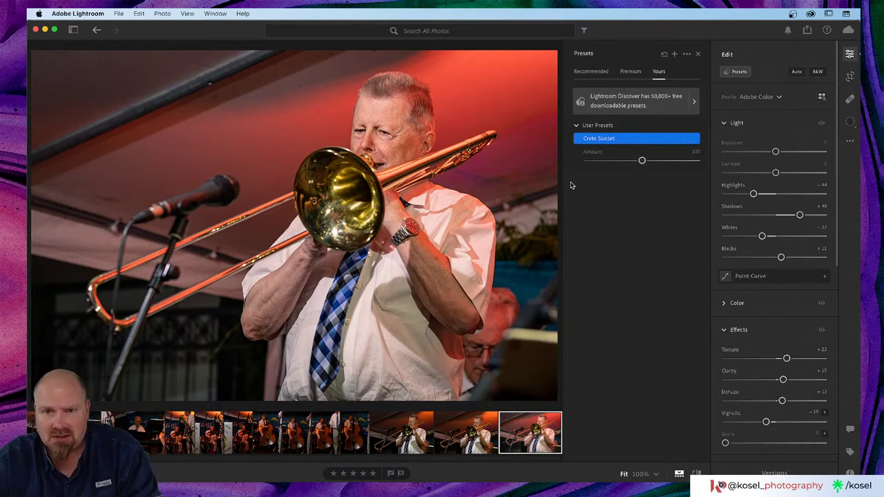
- Switch to Lightroom Classic and open the orange winged insect photo from the library in the Develop module
key(super+Tab)
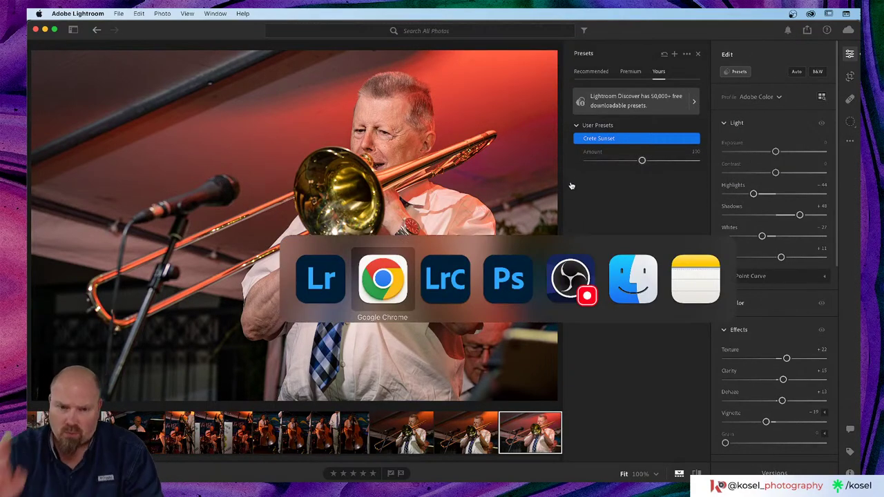
key(super+Tab)
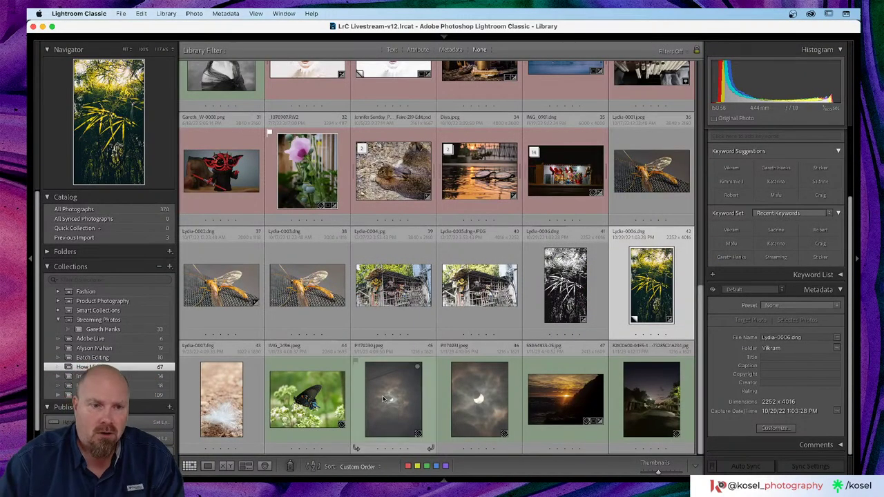
double_click(218, 293)
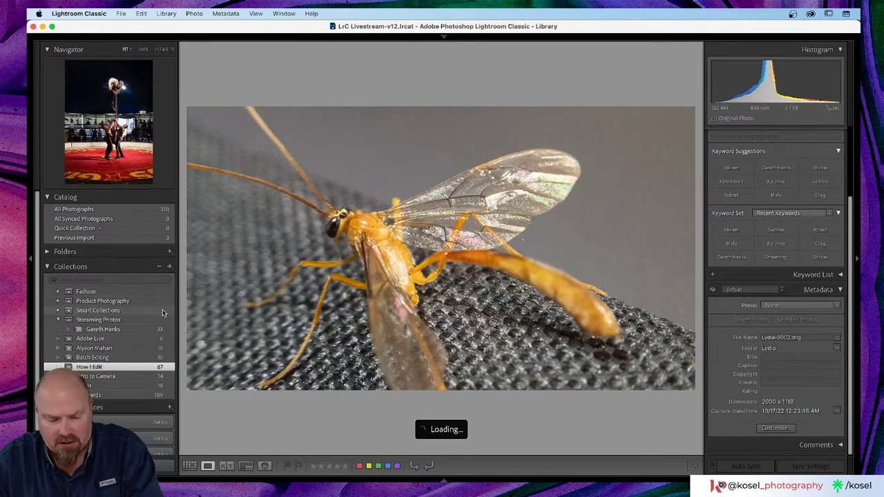
key(d)
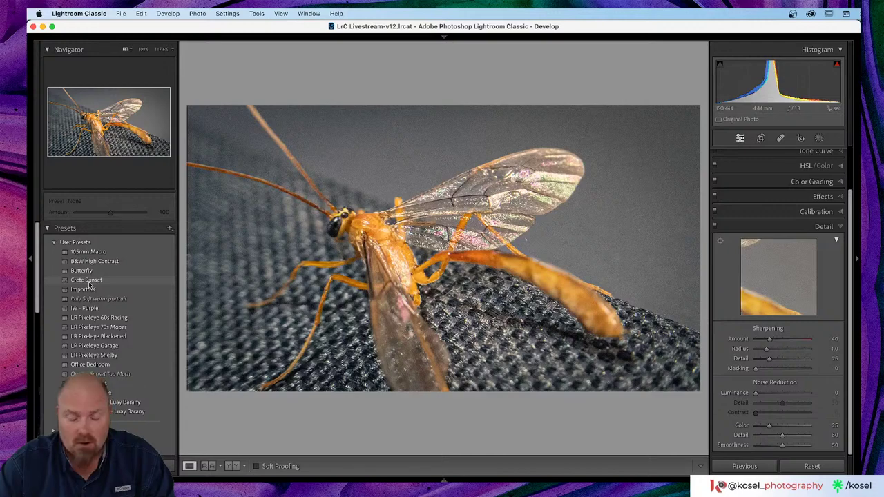
- Switch back to Lightroom and export the Crete Sunset preset to the iCloud Desktop as Crete Sunset Test
key(super+Tab)
key(super+Tab)
key(super+Tab)
key(super+Tab)
key(super+Tab)
key(super+Tab)
key(super+Tab)
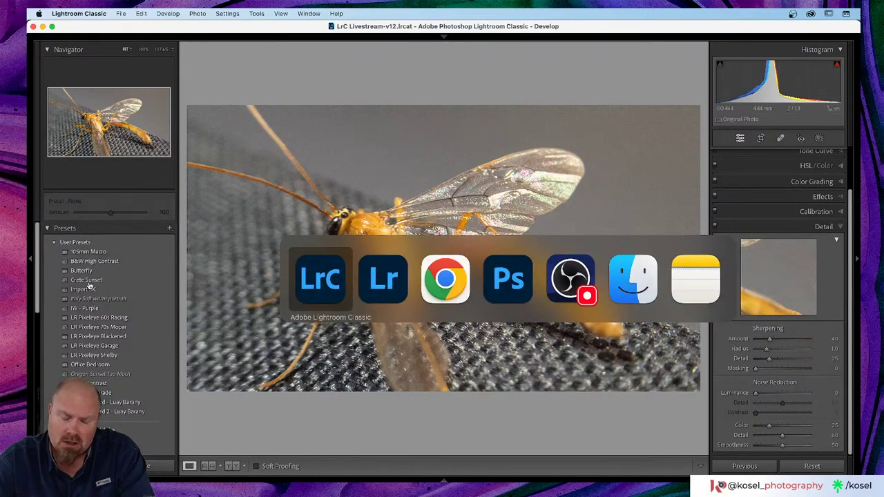
key(super+Tab)
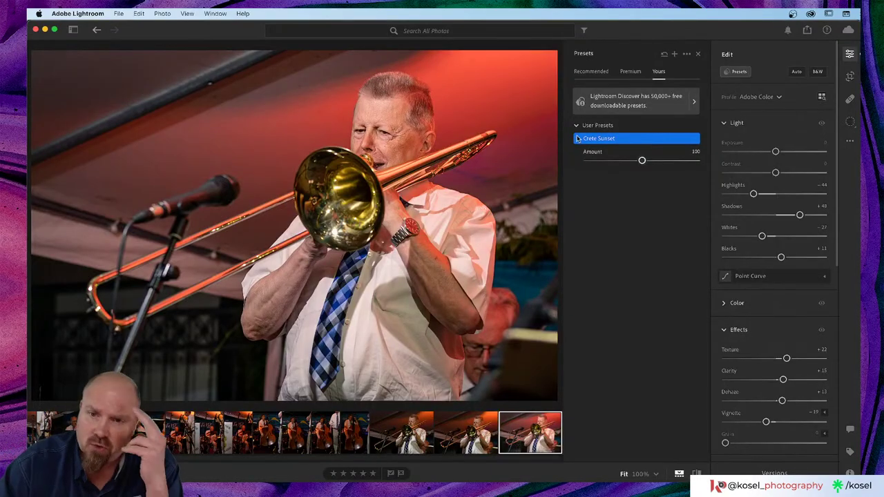
right_click(629, 143)
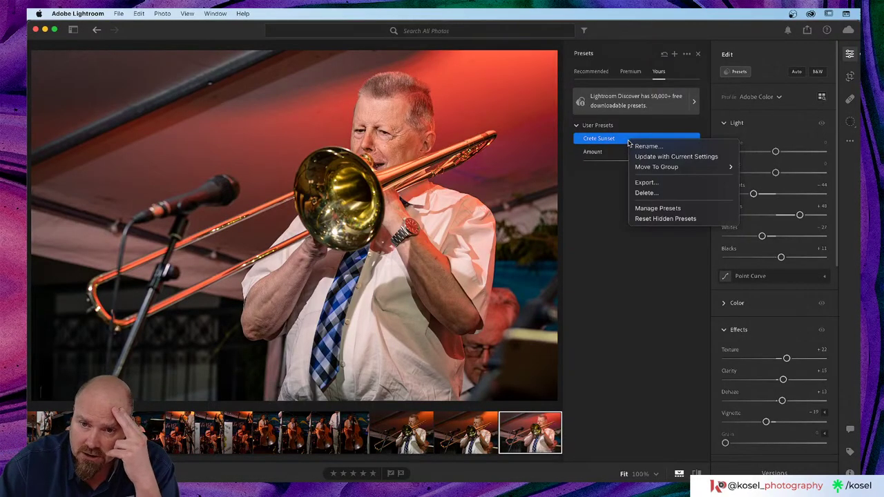
click(645, 183)
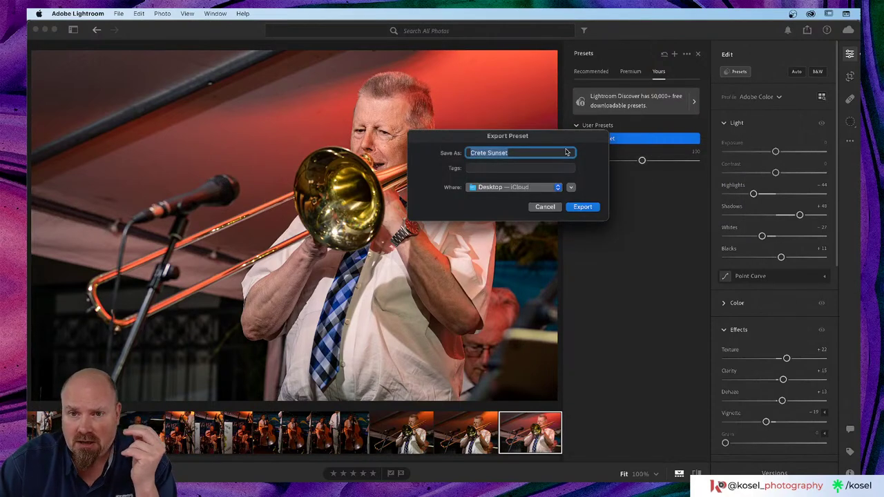
drag(568, 144, 475, 140)
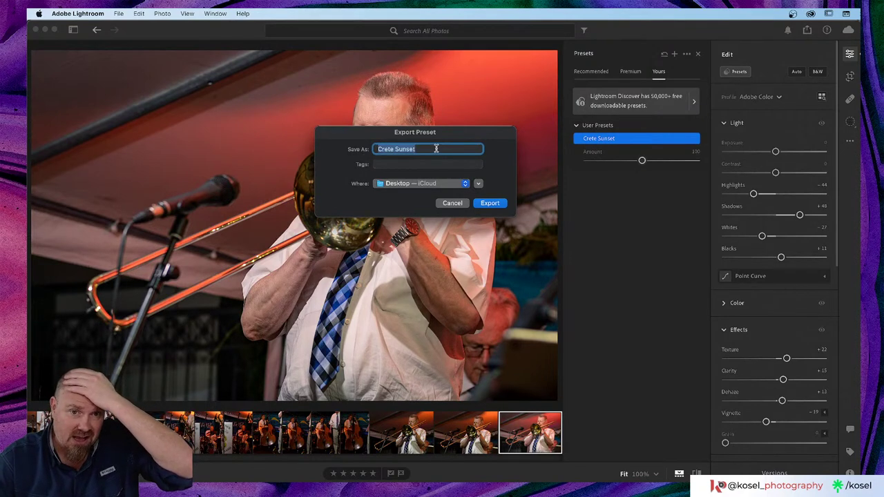
click(437, 149)
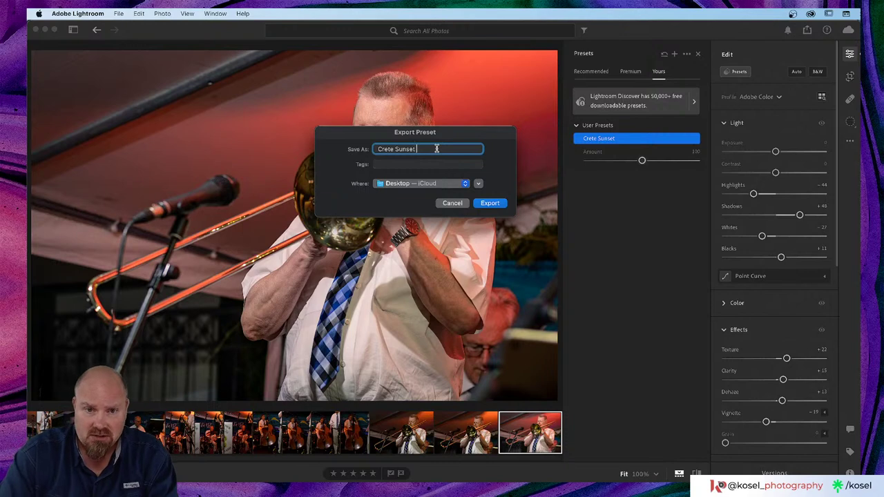
text(Test)
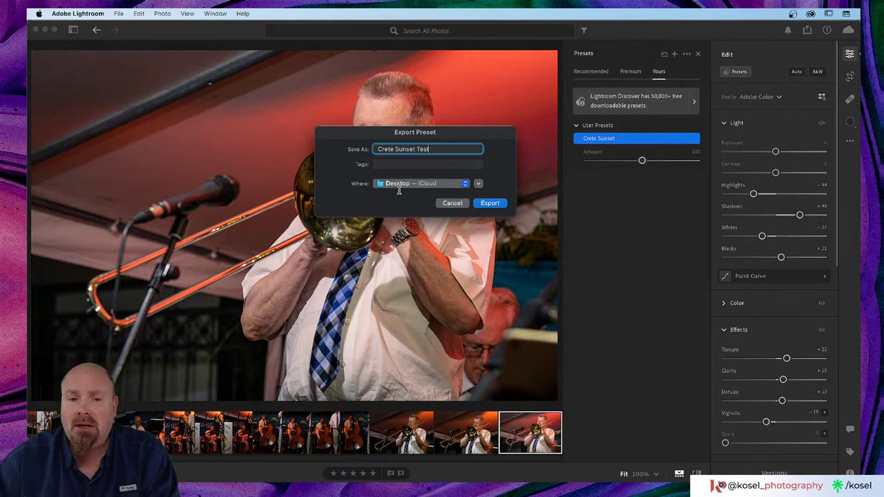
click(490, 203)
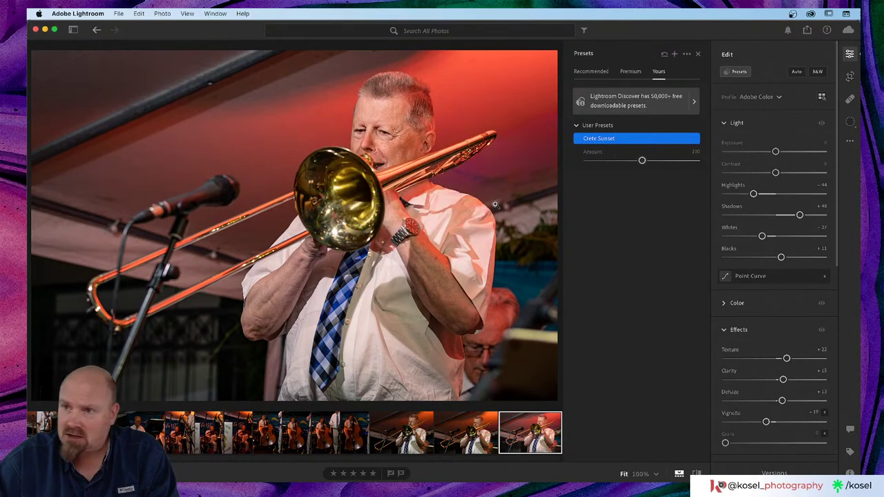
key(super+Tab)
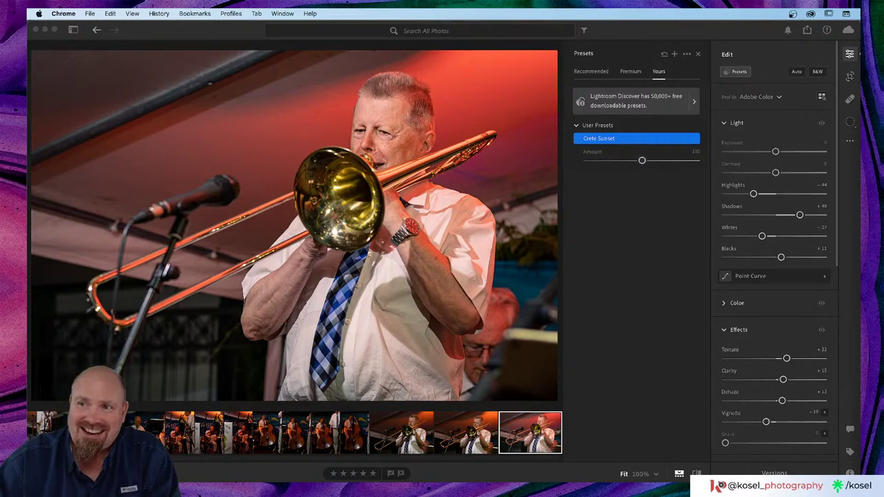
drag(857, 75, 496, 197)
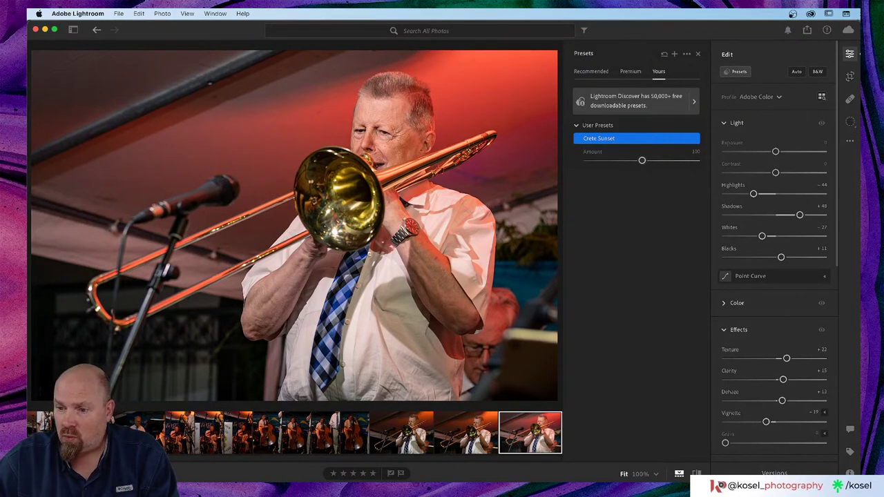
key(super+Tab)
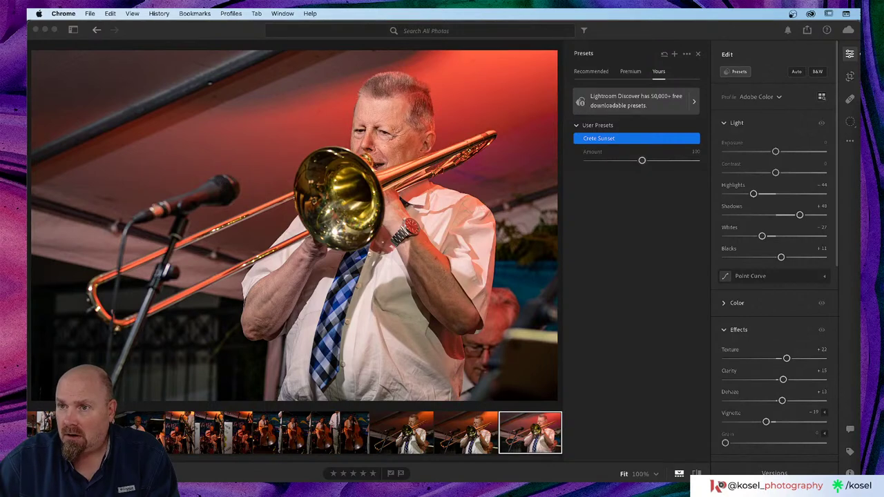
key(super+Tab)
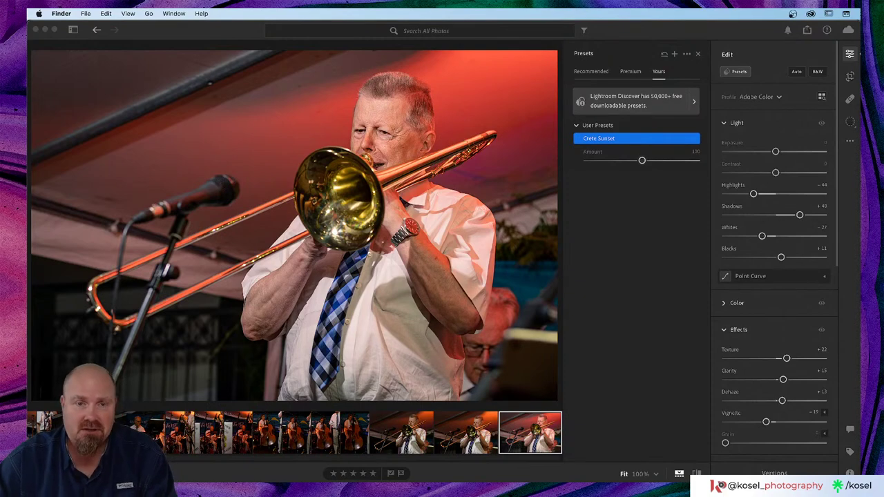
- Switch to Photoshop and open the Camera Raw Filter for the bamboo photo's smart object layer
key(super+Tab)
key(super+Tab)
key(super+Tab)
key(super+Tab)
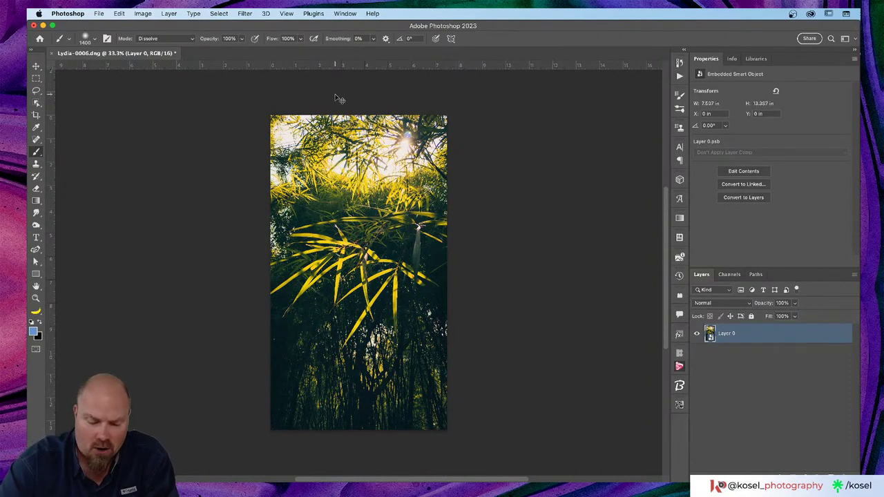
key(super+0)
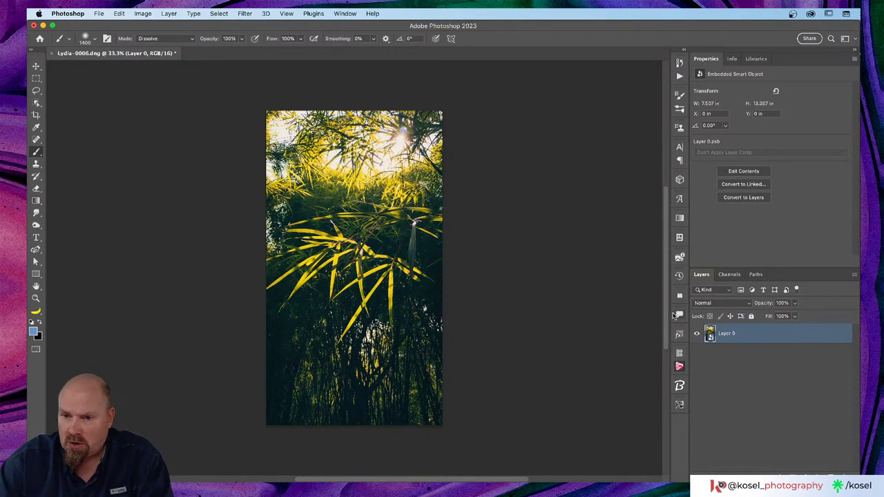
click(245, 13)
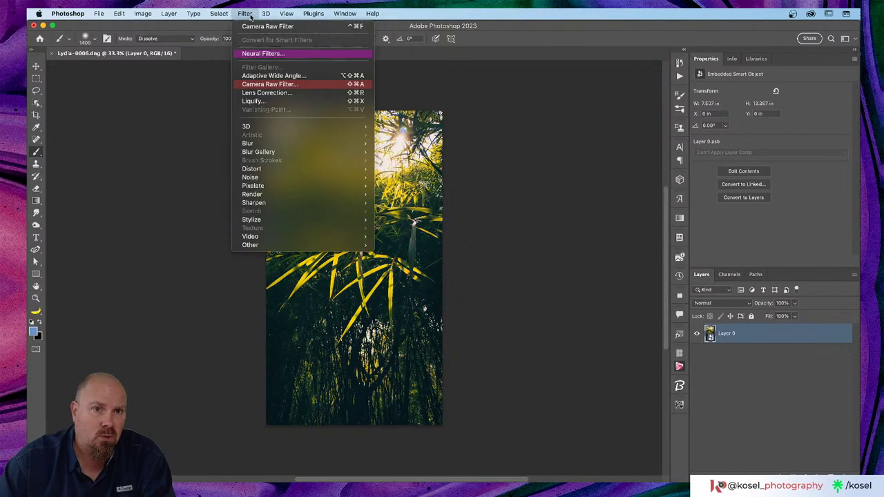
click(286, 85)
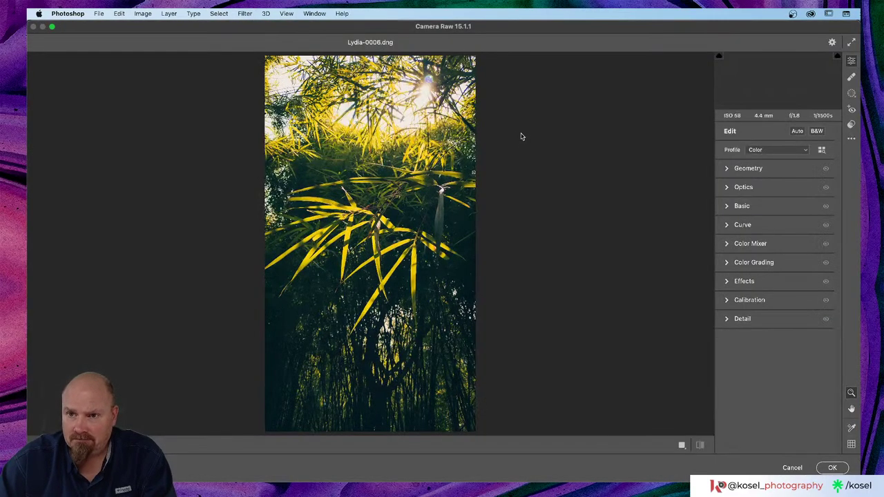
- Show the Camera Raw presets, look through the iCloud Desktop files offered for preset import, and cancel the import
click(852, 125)
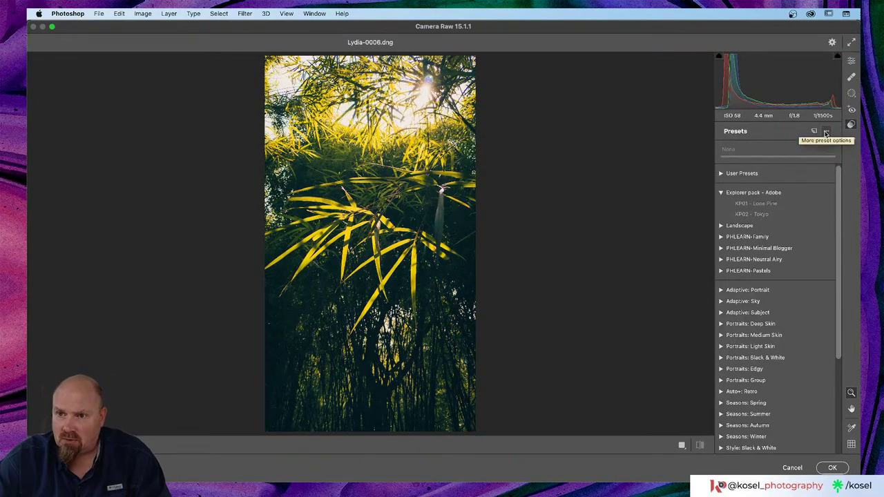
click(826, 133)
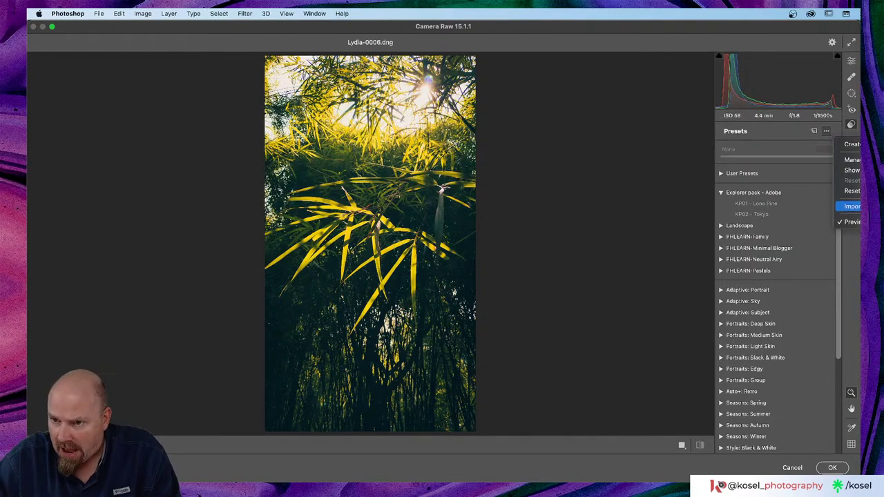
click(852, 206)
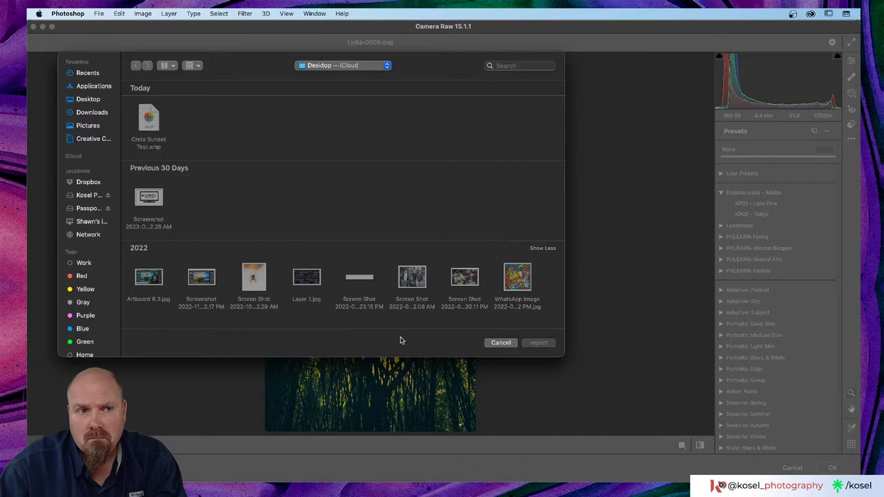
click(495, 341)
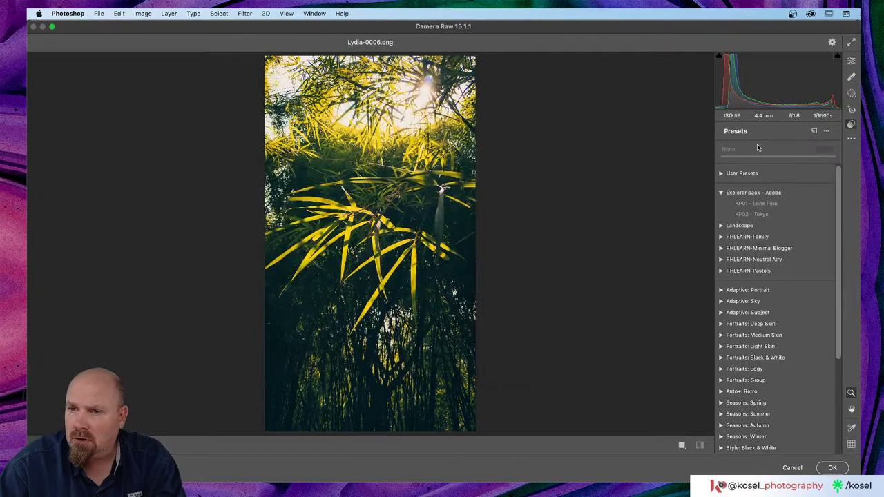
- Examine the full list of preset groups in Manage Presets and close it without changes
click(827, 132)
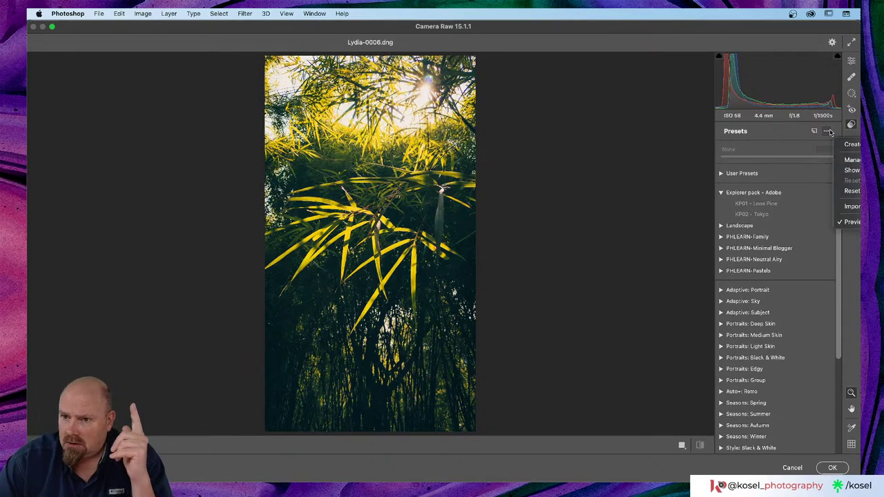
click(855, 160)
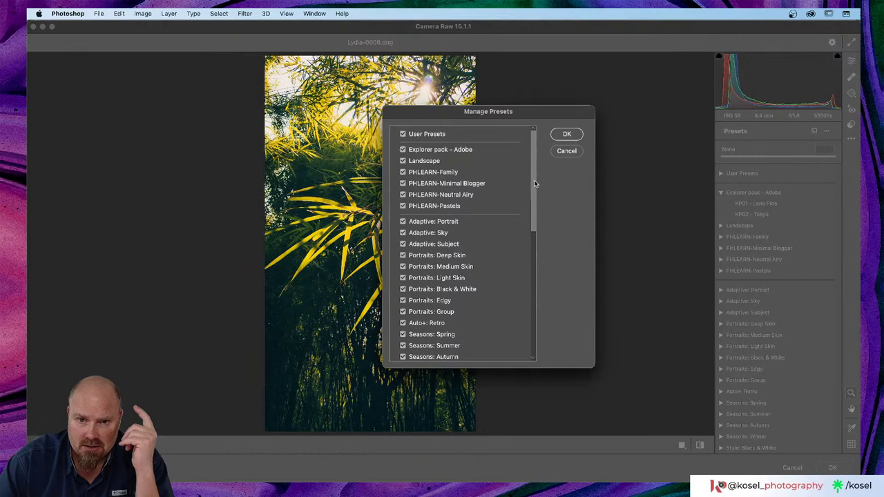
drag(533, 184, 529, 323)
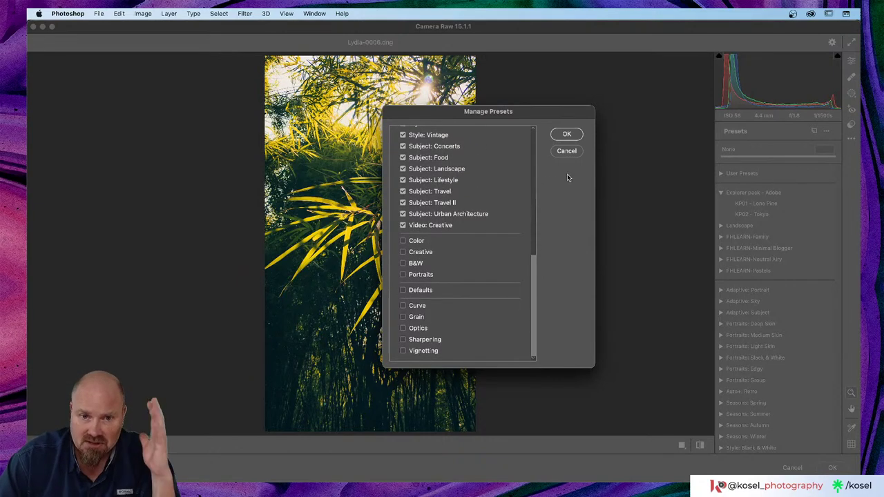
click(567, 152)
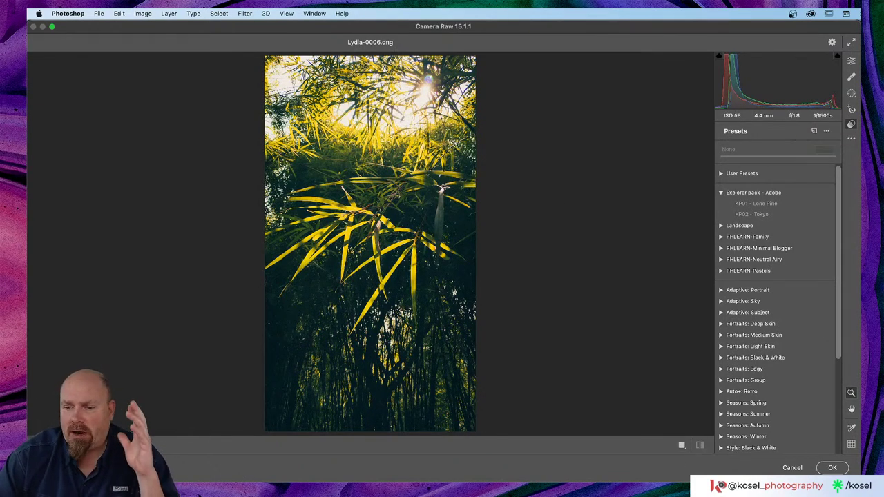
- Cancel the Camera Raw Filter and close the bamboo photo without saving changes
click(792, 468)
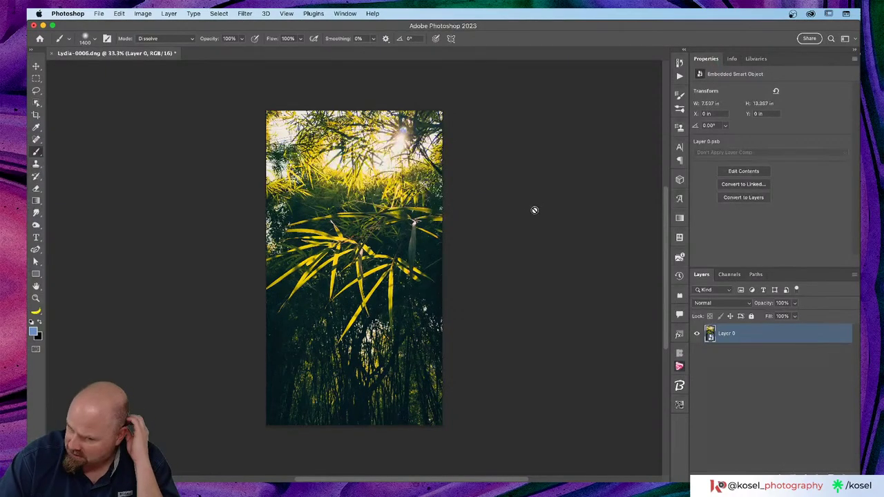
click(53, 53)
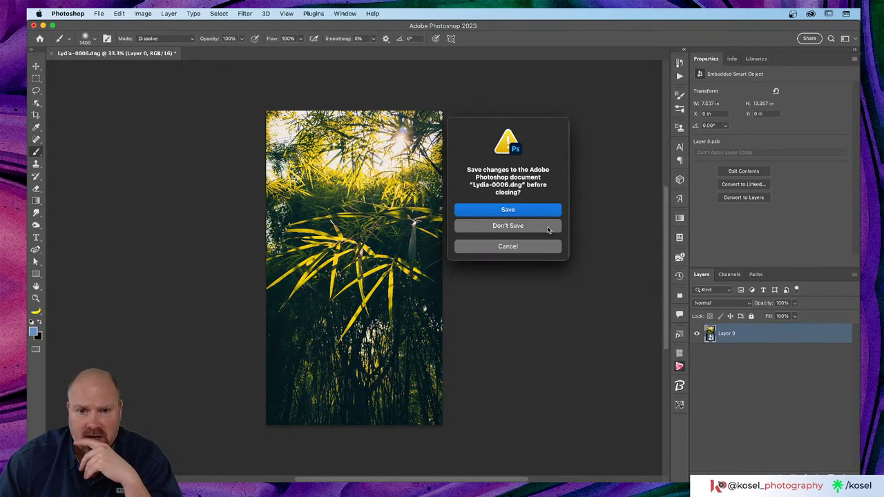
click(548, 228)
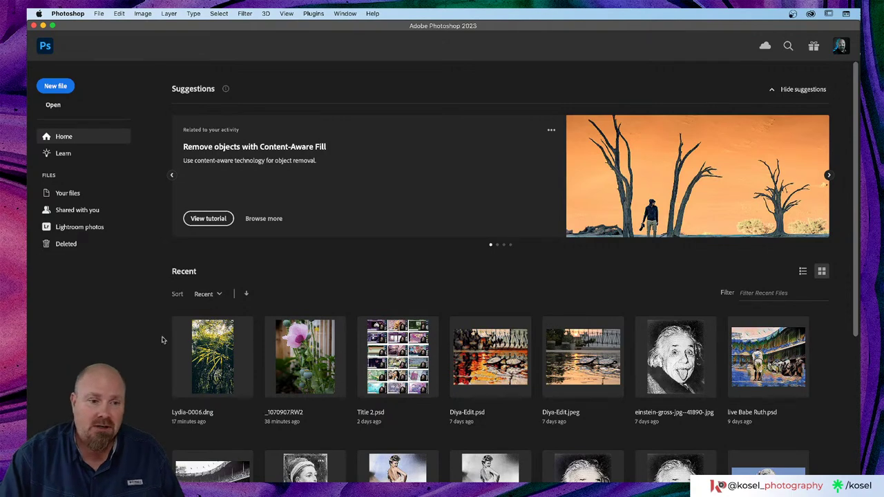
- Reopen the bamboo DNG from the recent files, and open the Camera Raw Filter for its smart object layer
click(224, 366)
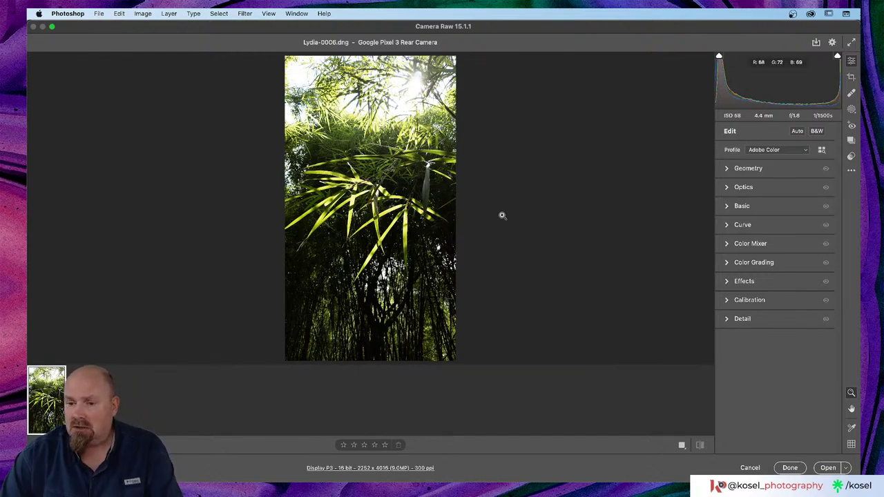
click(829, 469)
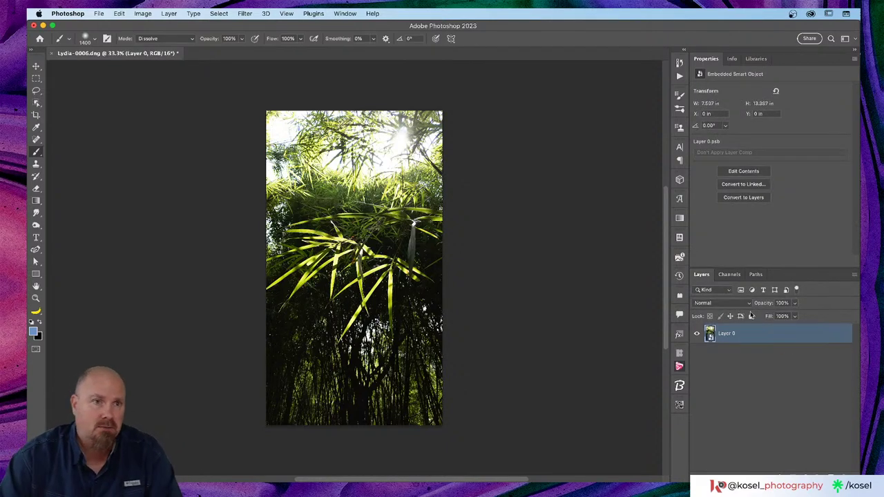
click(241, 14)
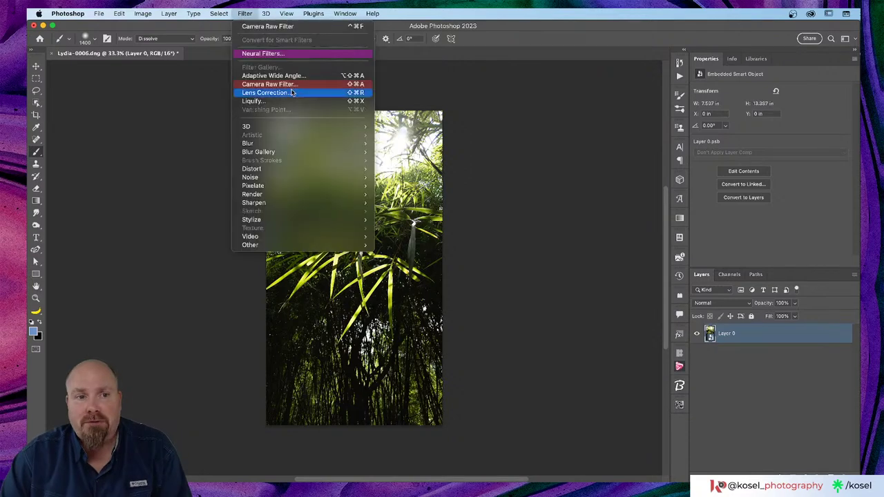
click(296, 84)
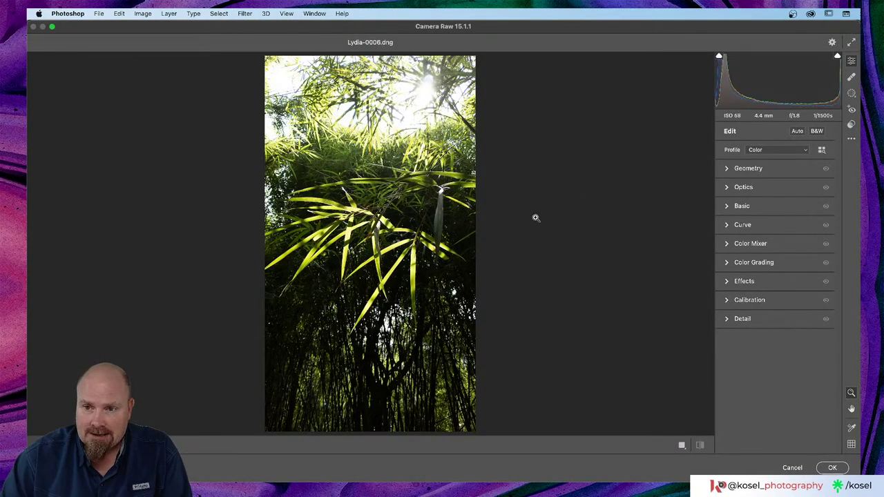
- Show the presets, expand the User Presets group, and look through the whole preset list for the Crete Sunset preset
click(850, 125)
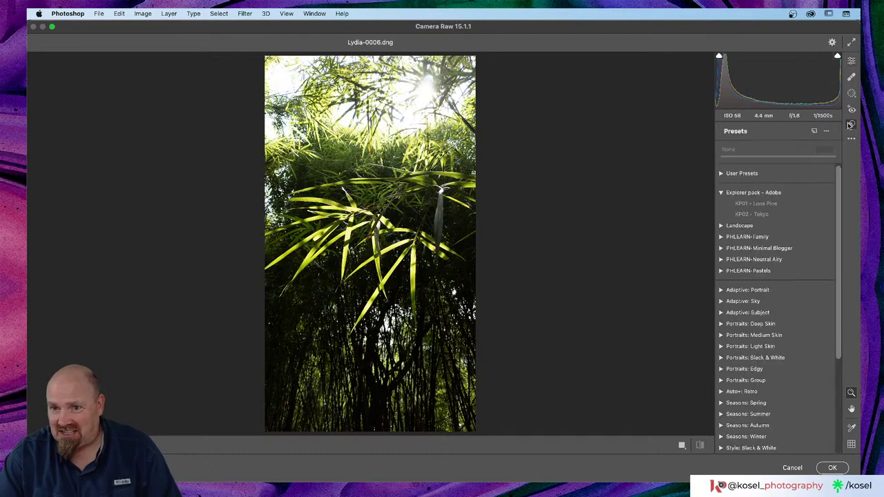
click(721, 175)
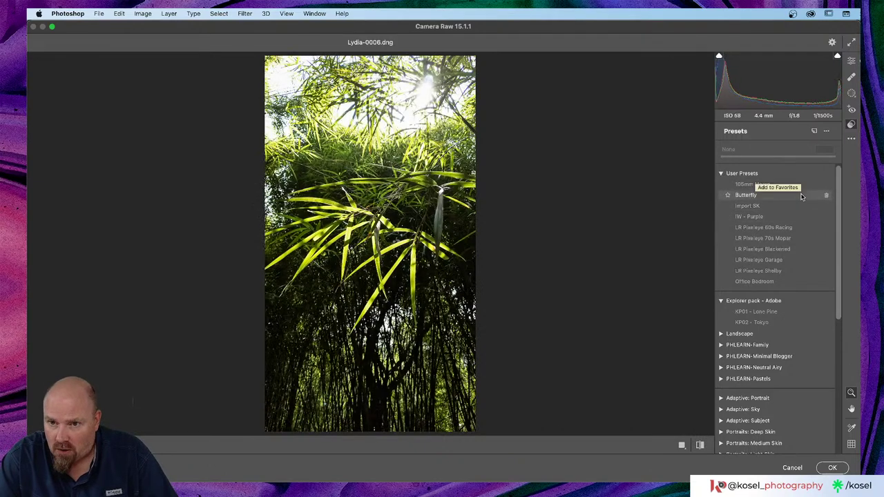
scroll(801, 201, down, 1)
scroll(801, 196, down, 2)
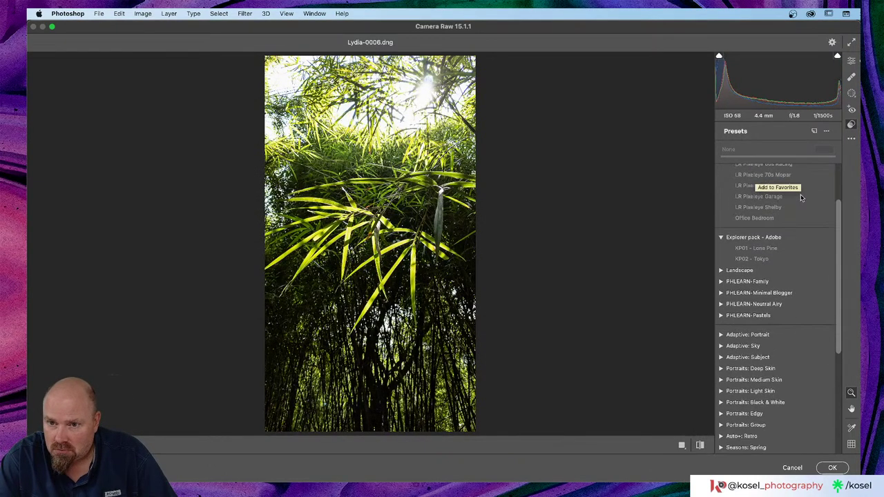
scroll(801, 198, down, 6)
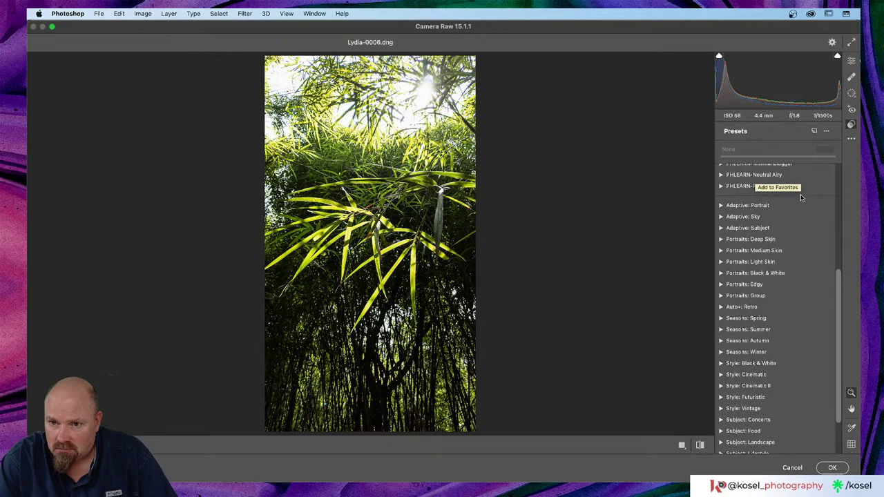
scroll(801, 198, down, 2)
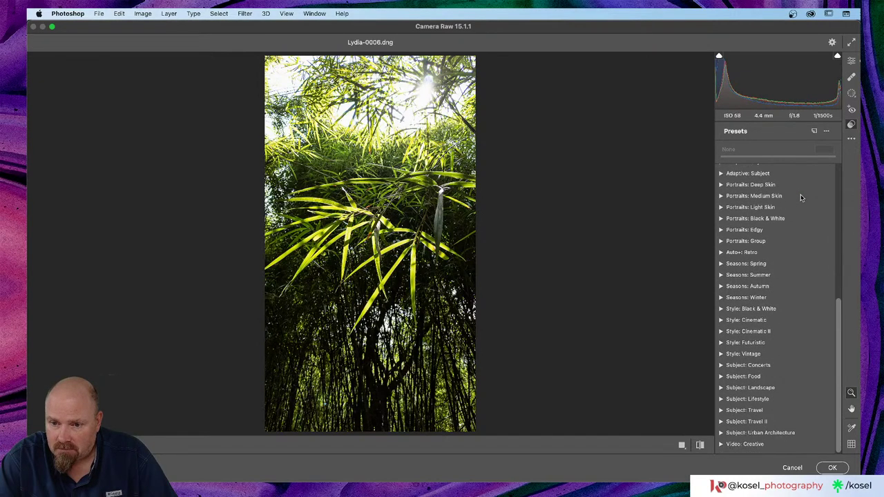
scroll(801, 198, up, 4)
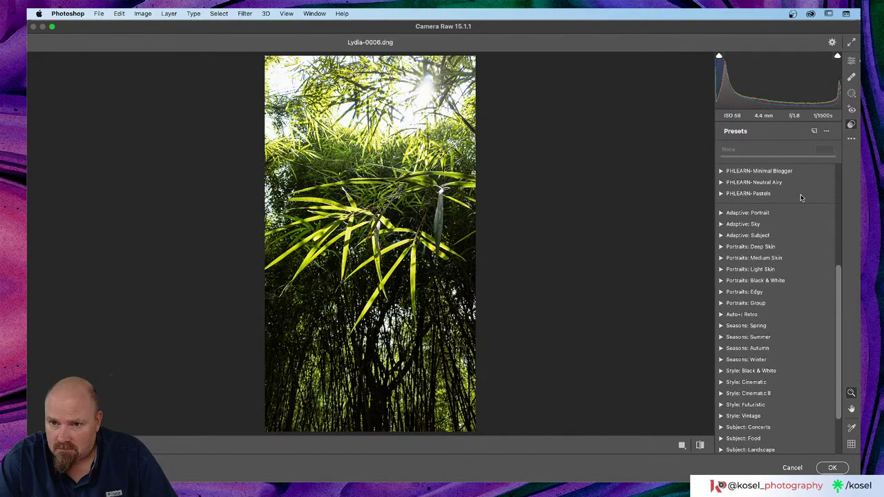
scroll(801, 197, up, 5)
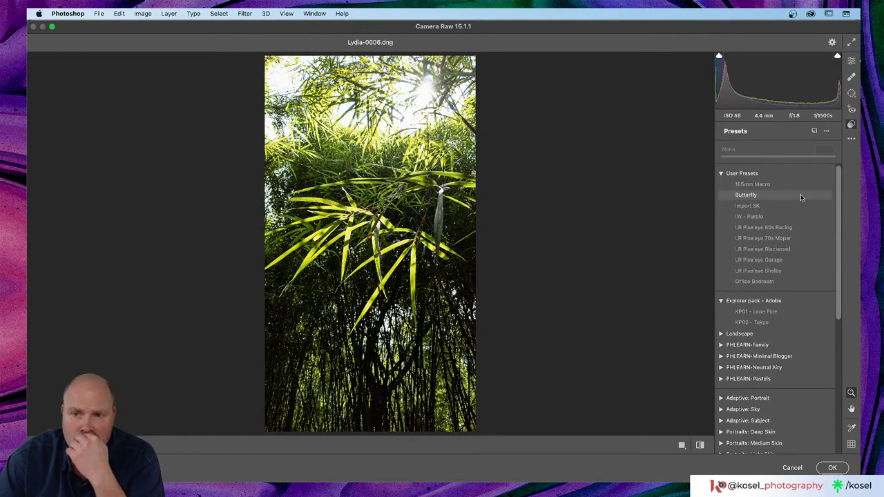
- Examine the commands offered for the Import SK preset, view its preset info, and close it
right_click(751, 206)
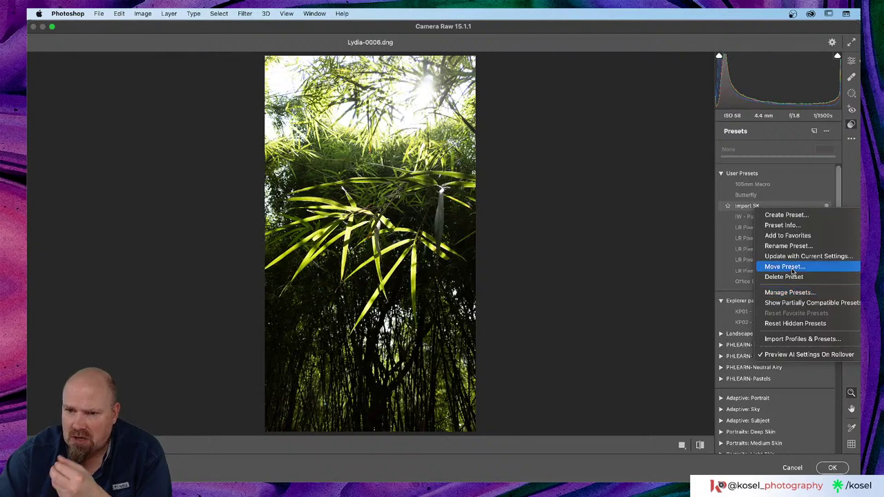
click(784, 228)
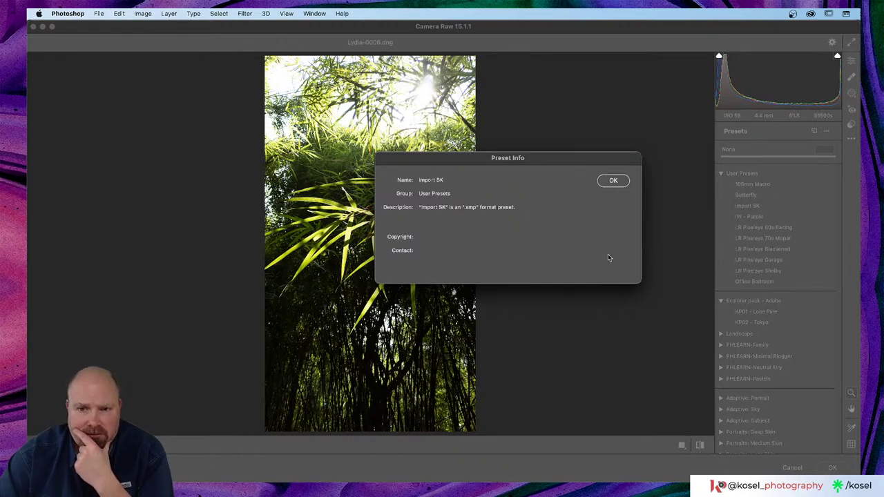
click(619, 184)
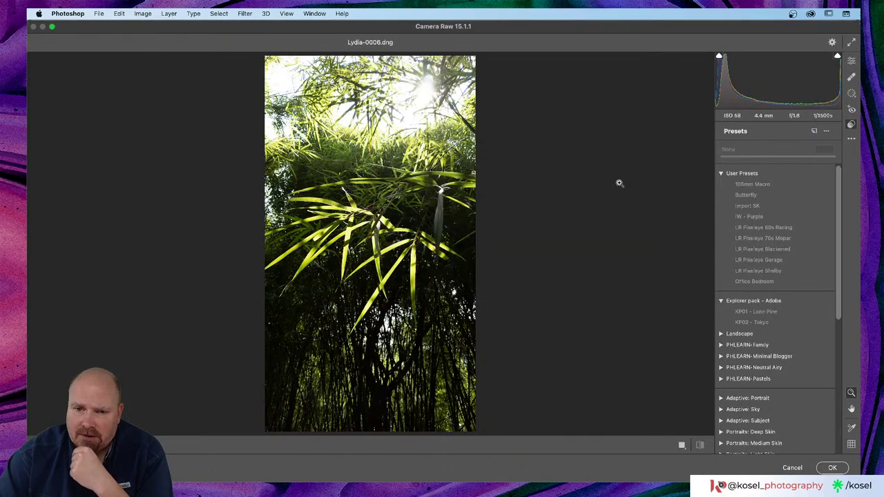
- Try to import Crete Sunset Test.xmp from the iCloud Desktop into the Camera Raw presets, and cancel the import
click(826, 134)
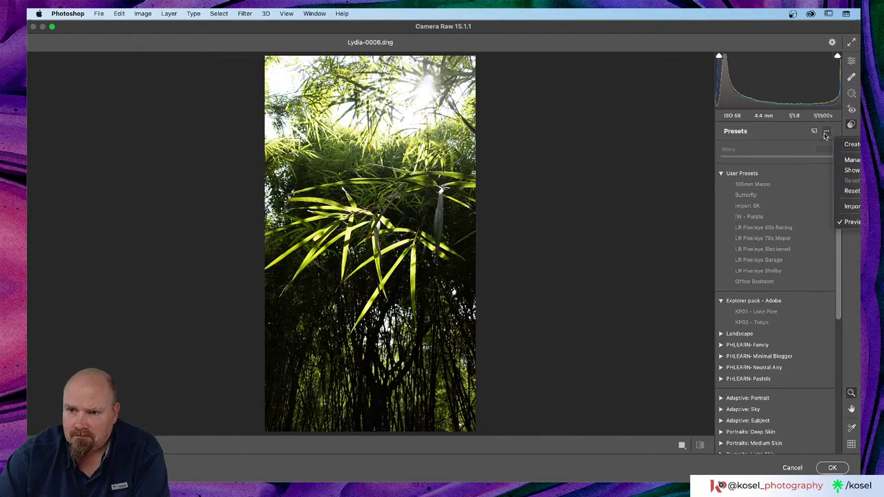
click(852, 206)
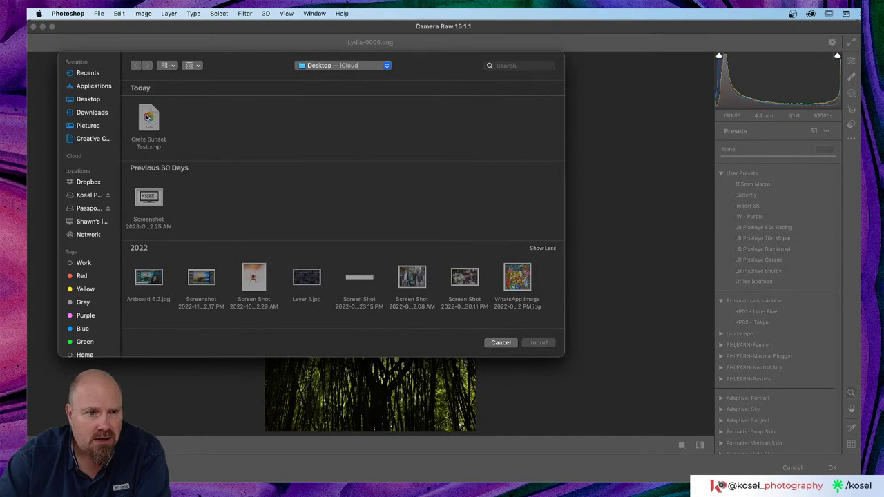
click(148, 117)
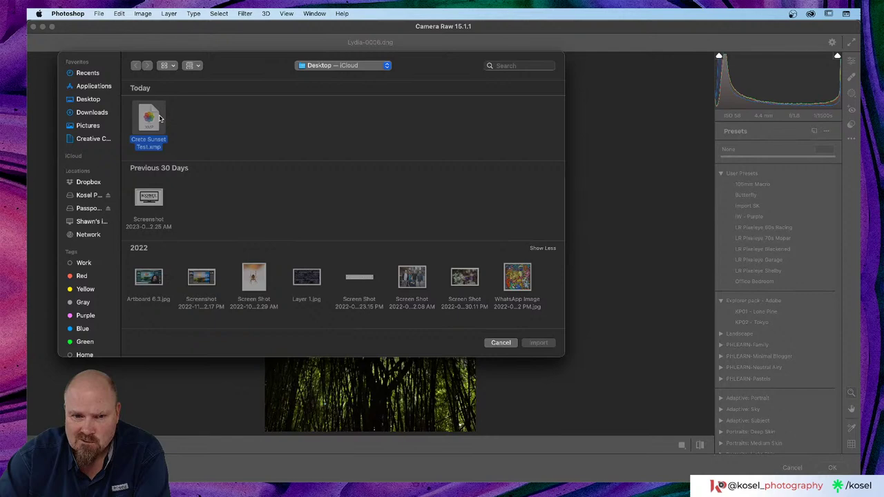
click(502, 344)
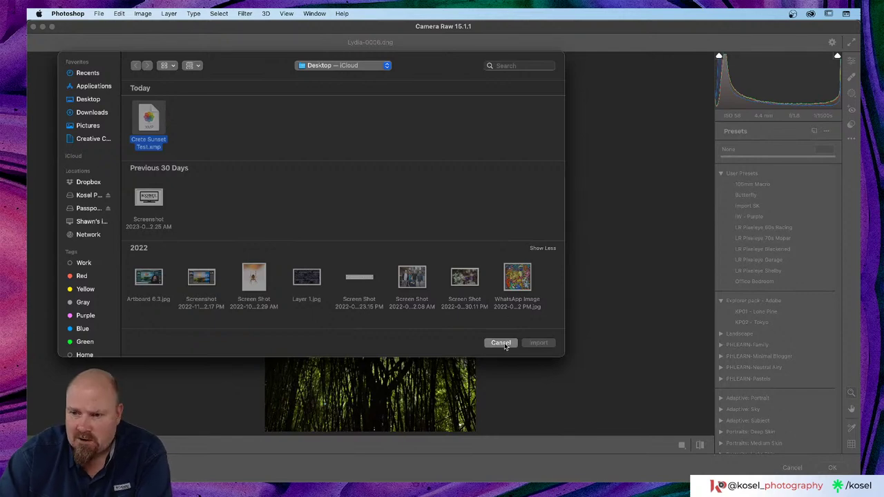
- Examine the options for creating a preset and the commands for the User Presets group, closing both without changes
click(815, 132)
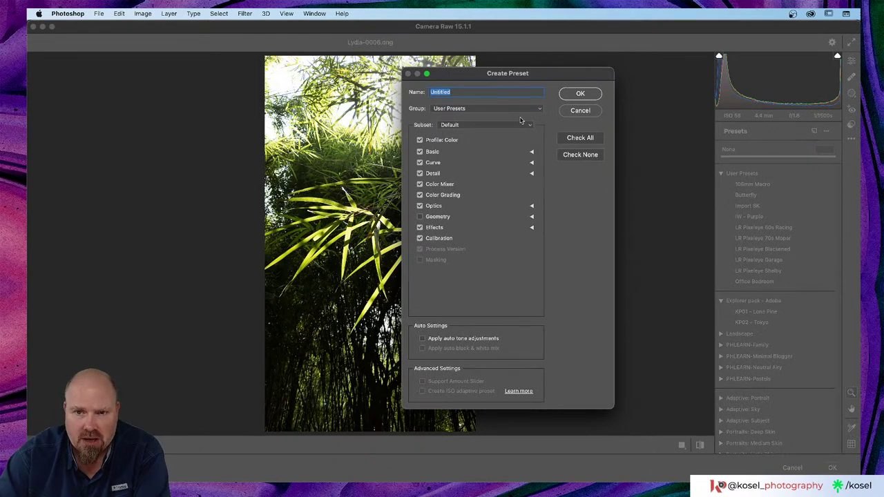
click(569, 113)
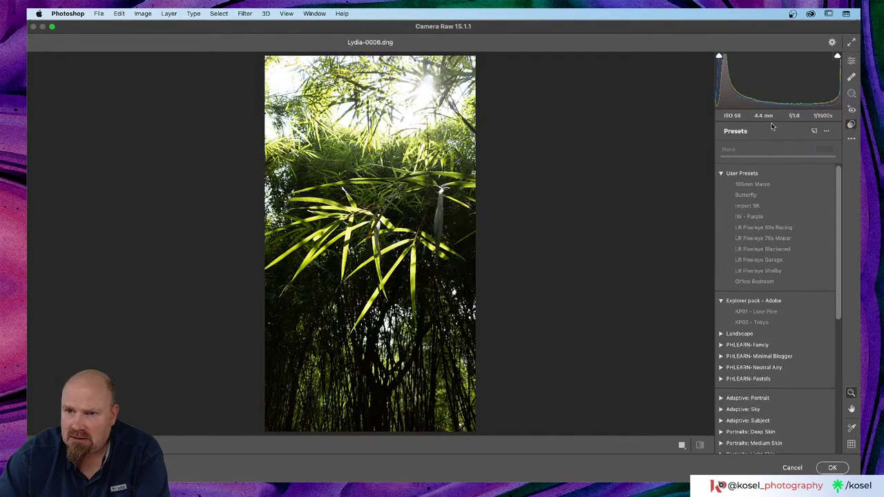
right_click(747, 177)
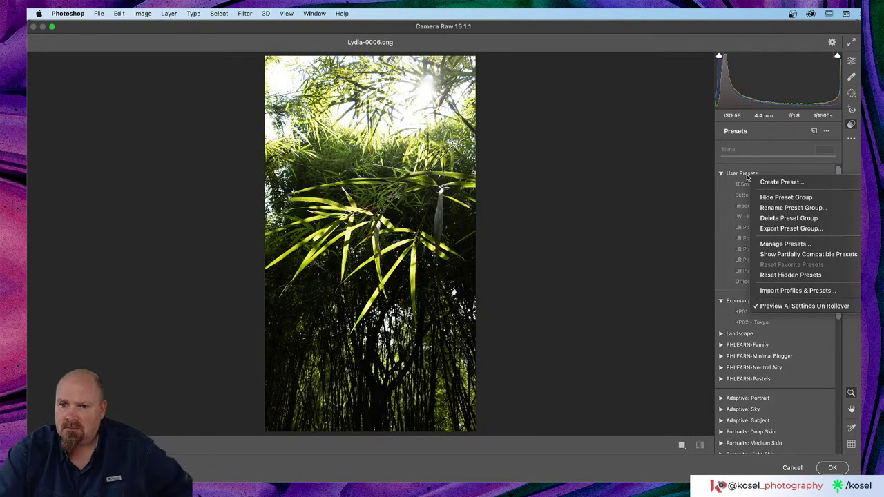
click(742, 207)
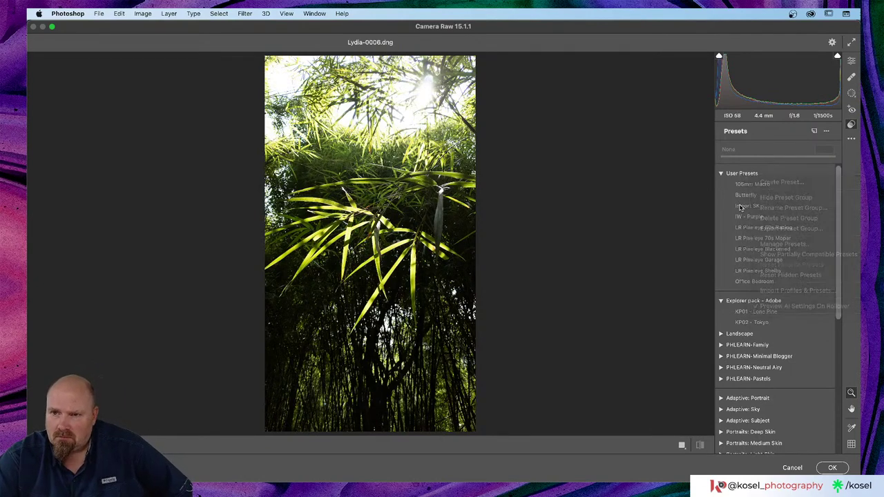
- Review which preset groups are shown in Manage Presets, close it without changes, and check the preset options
click(827, 131)
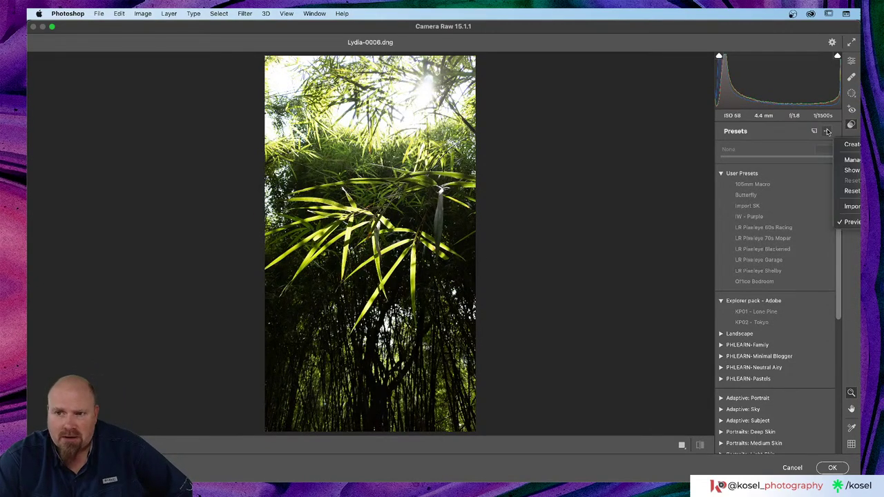
click(853, 160)
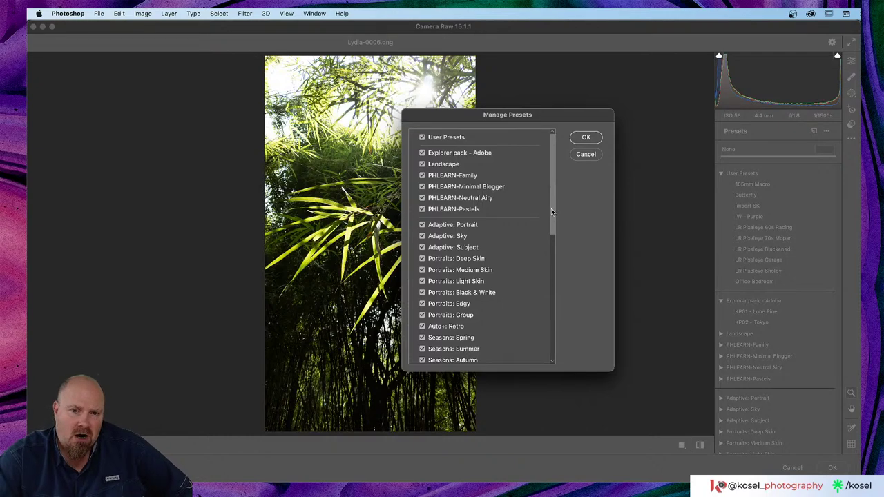
drag(551, 211, 549, 325)
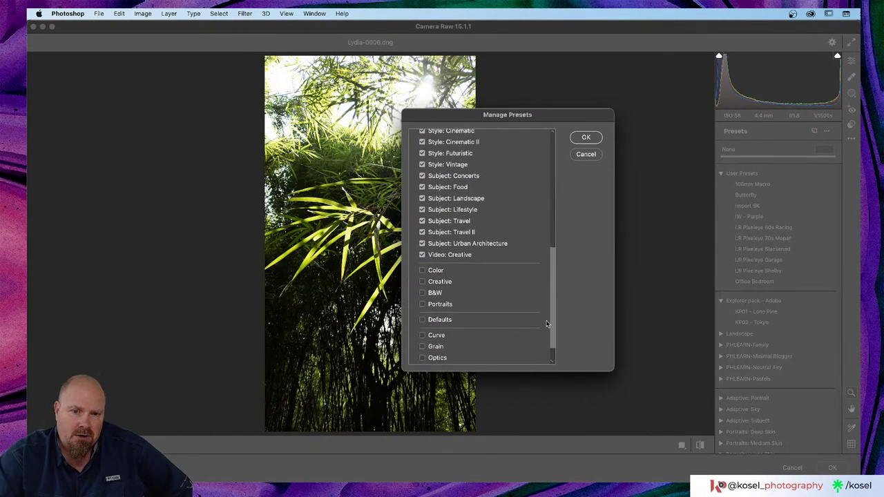
click(586, 138)
click(827, 133)
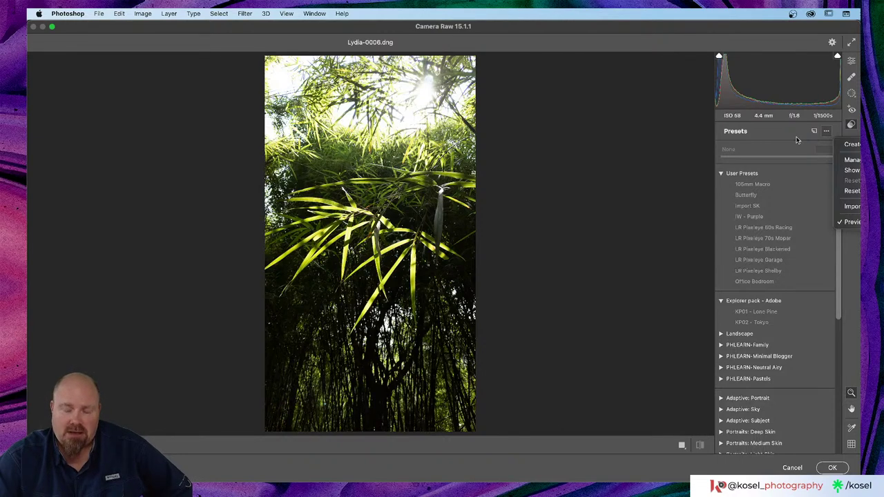
key(Escape)
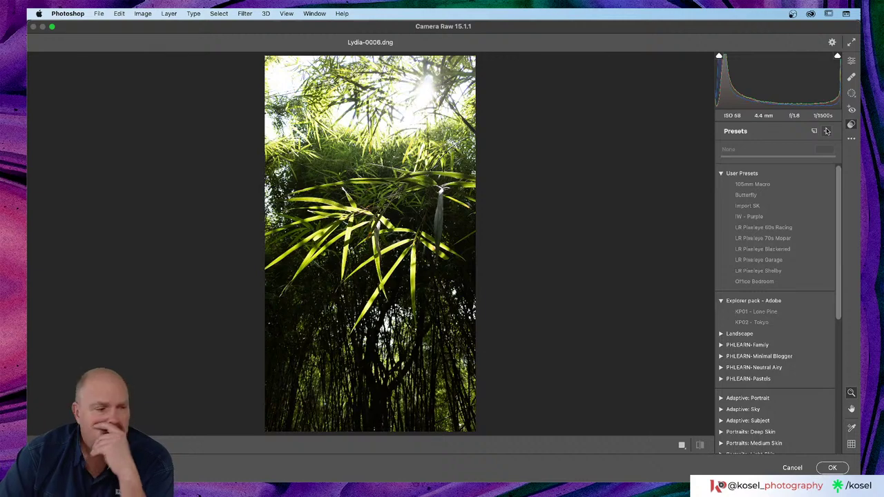
- Toggle the Preview AI Settings On Rollover option for the presets and examine the additional image settings commands
click(828, 131)
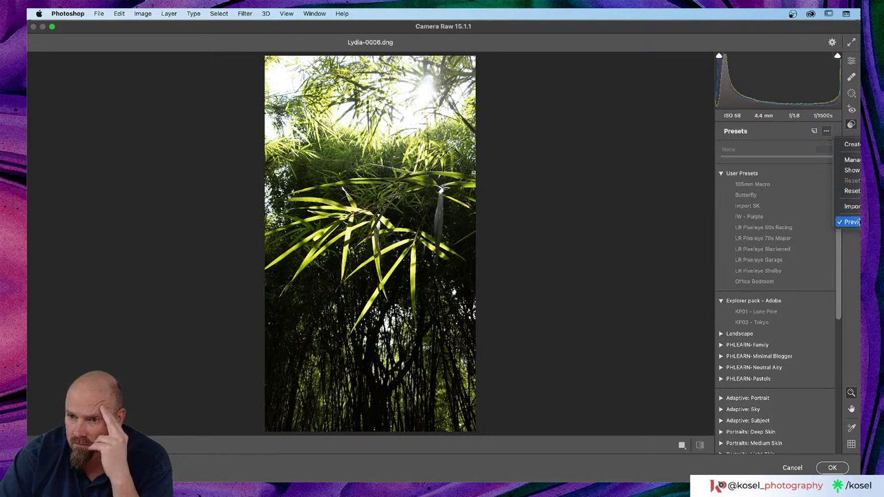
click(857, 222)
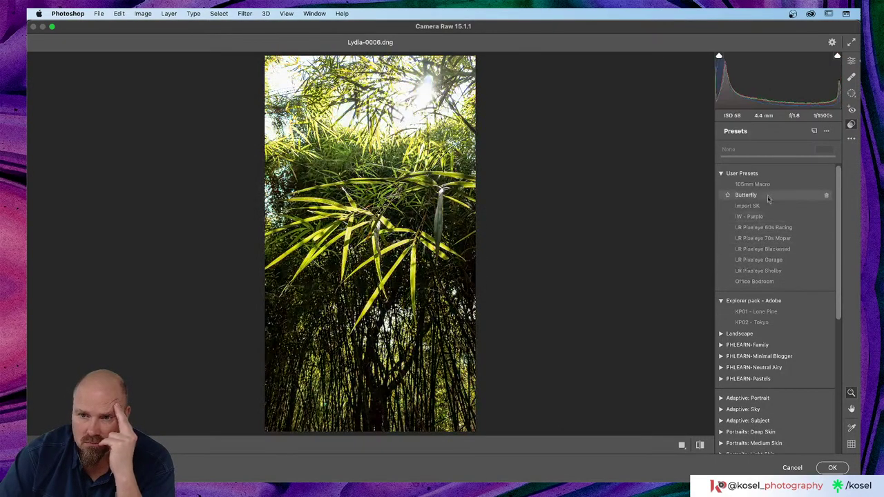
click(852, 140)
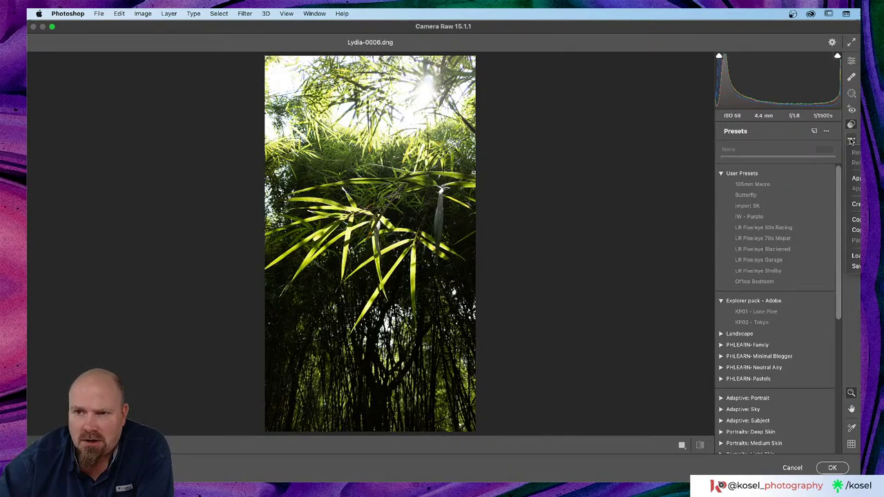
click(807, 168)
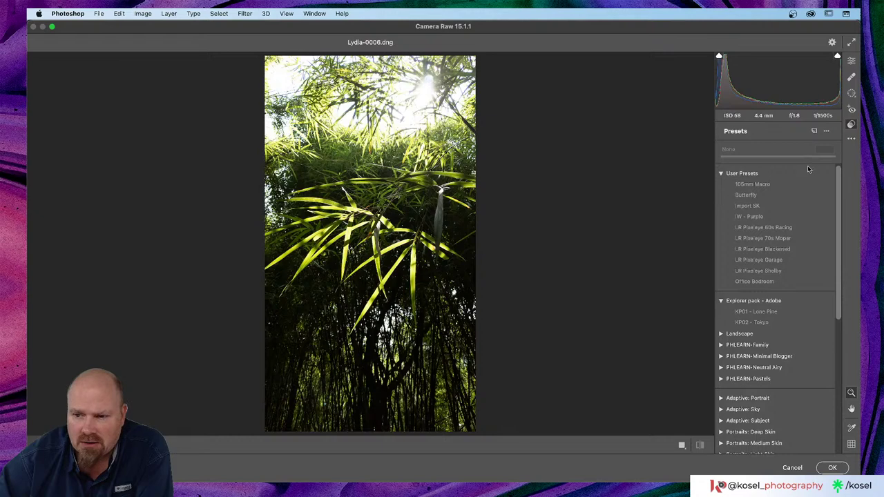
- Look through the Camera Raw preset list once more for Crete Sunset and cancel out of Camera Raw
scroll(809, 169, down, 10)
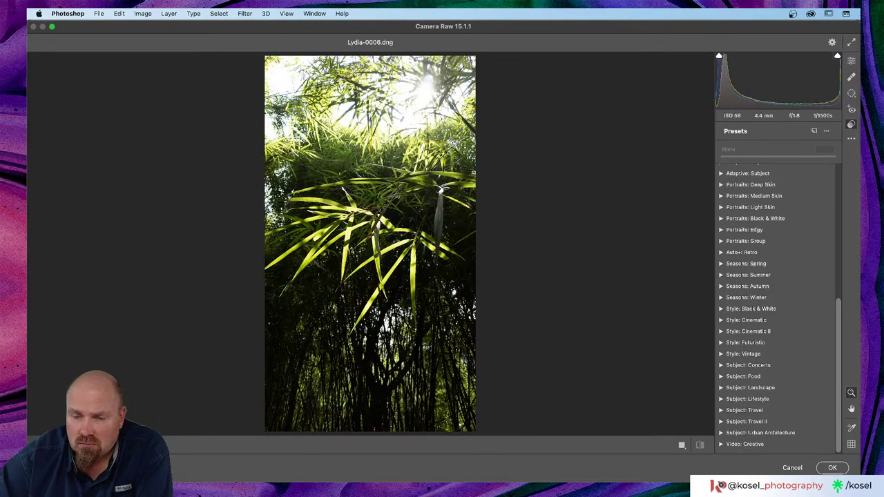
scroll(776, 197, up, 10)
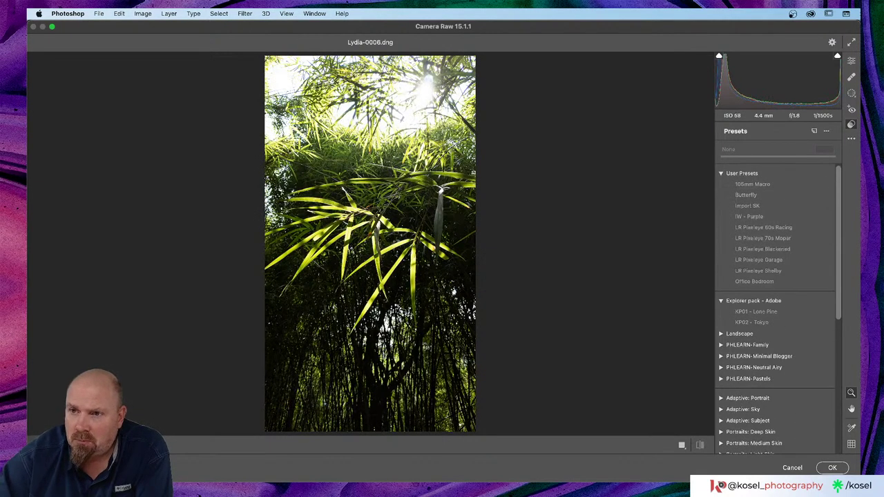
drag(758, 233, 745, 177)
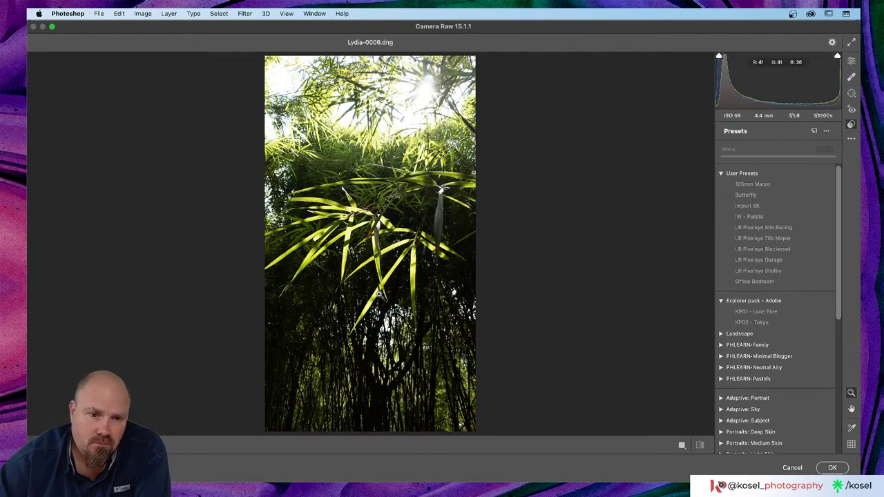
click(793, 468)
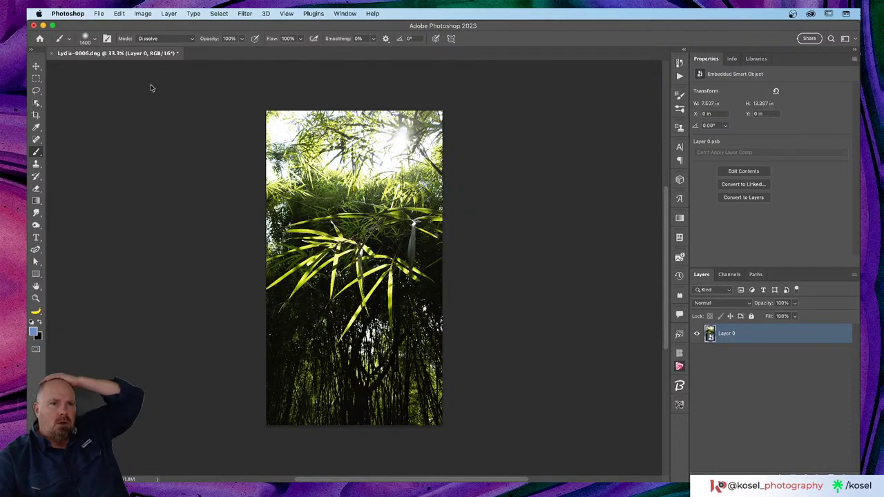
- Examine the settings categories Photoshop offers, including Camera Raw, without opening any of them
click(84, 14)
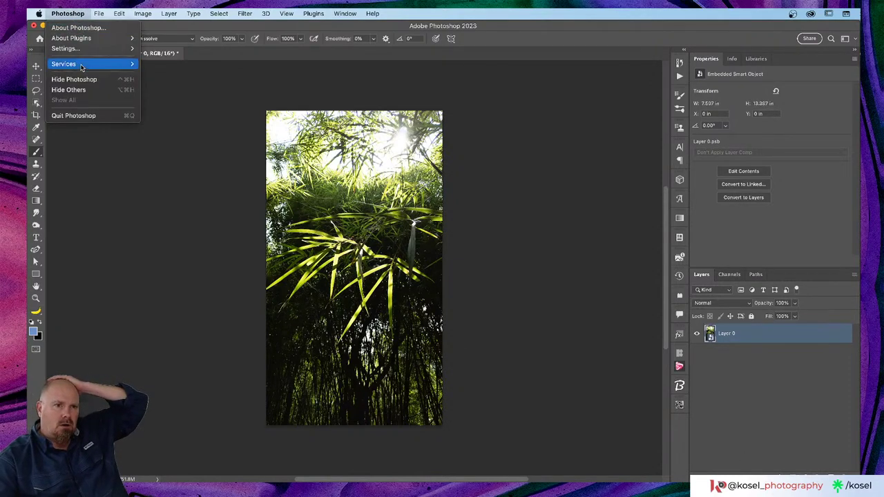
mouse_move(86, 51)
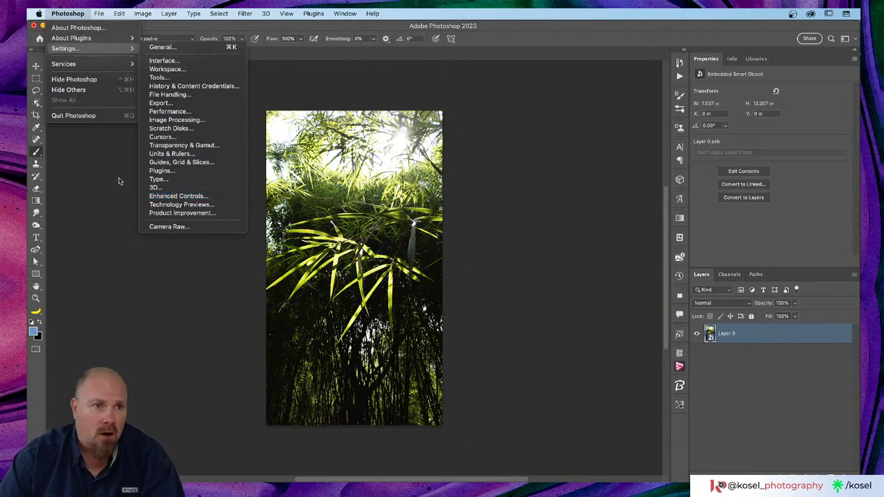
click(94, 181)
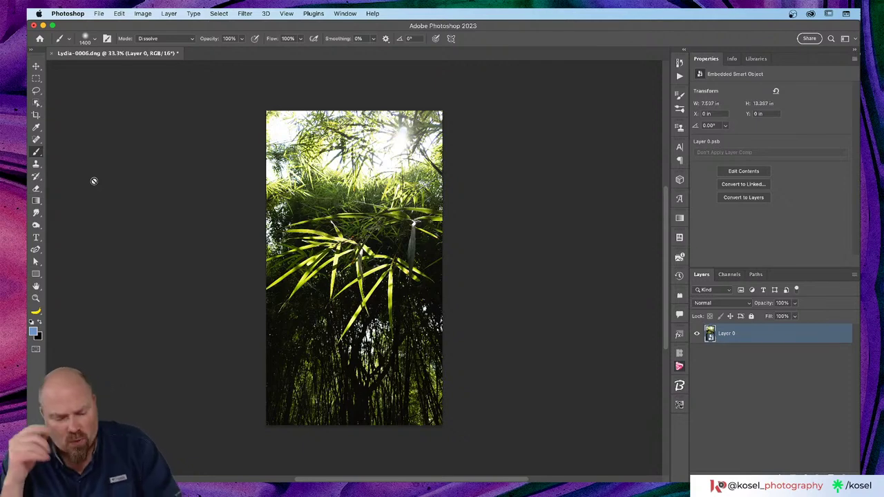
- Switch to Lightroom Classic and try to import Crete Sunset Test.xmp from the iCloud Desktop into the presets
key(cmd+Tab)
key(super+Tab)
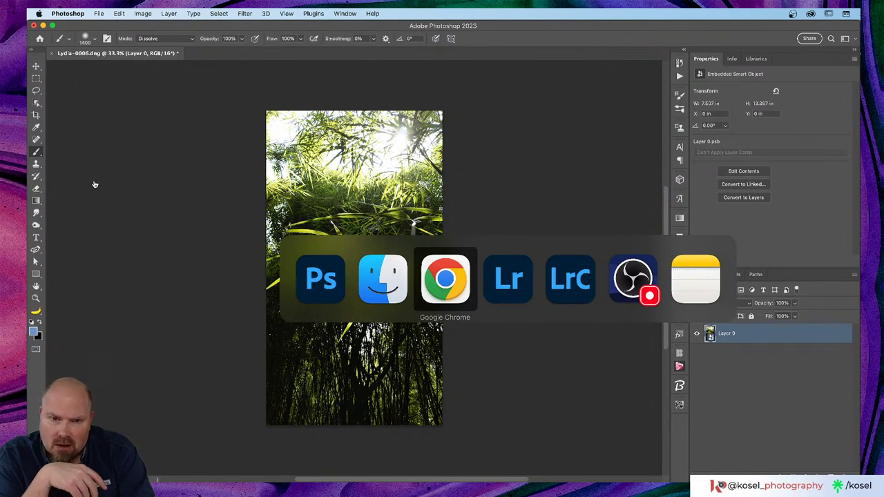
key(super+Tab)
key(super+Tab)
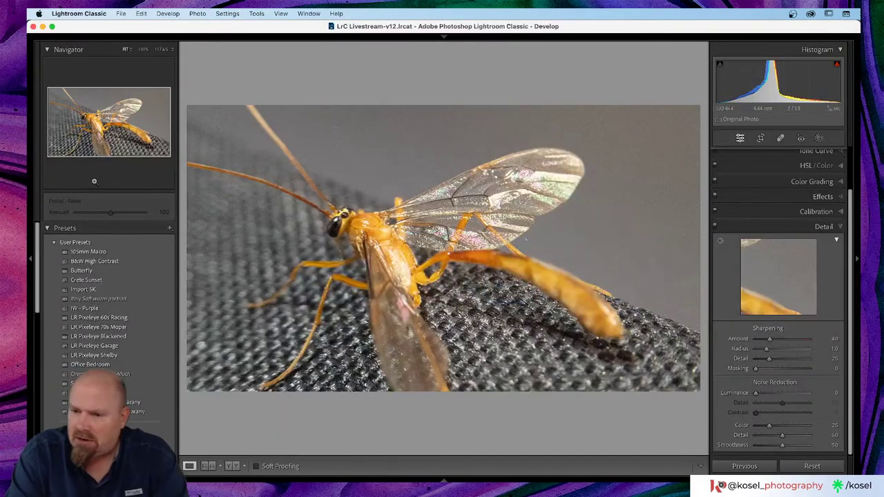
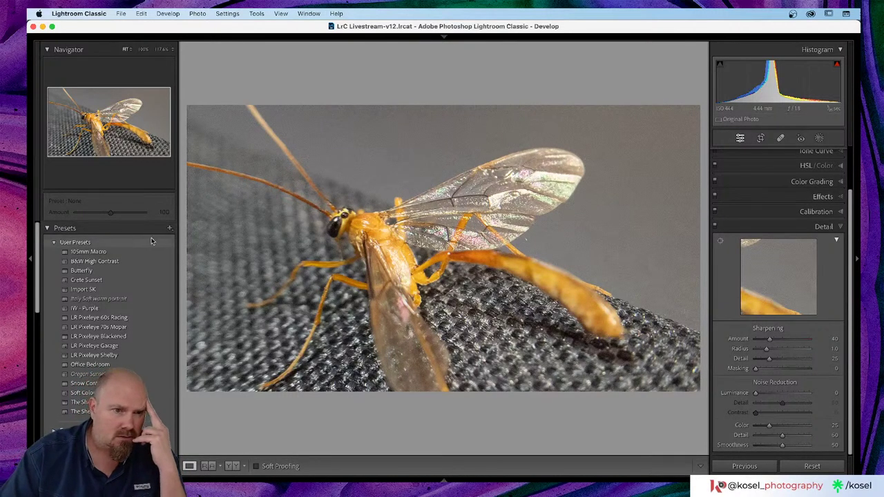
click(169, 229)
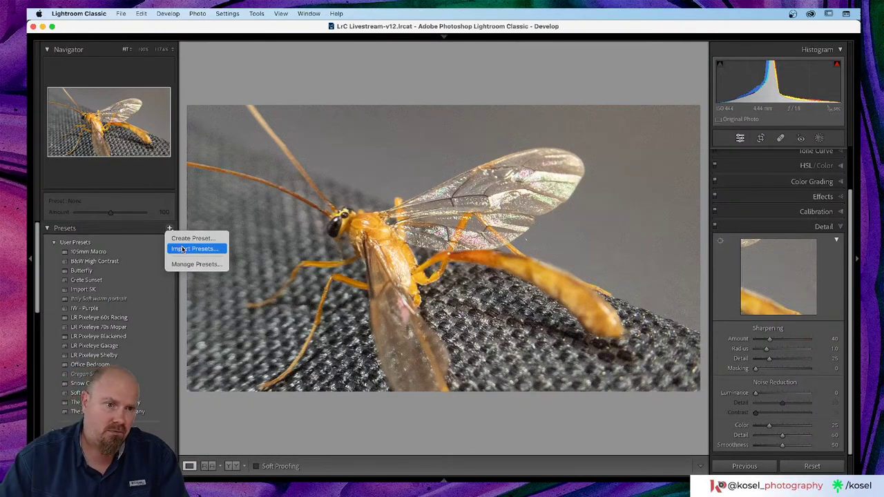
click(185, 249)
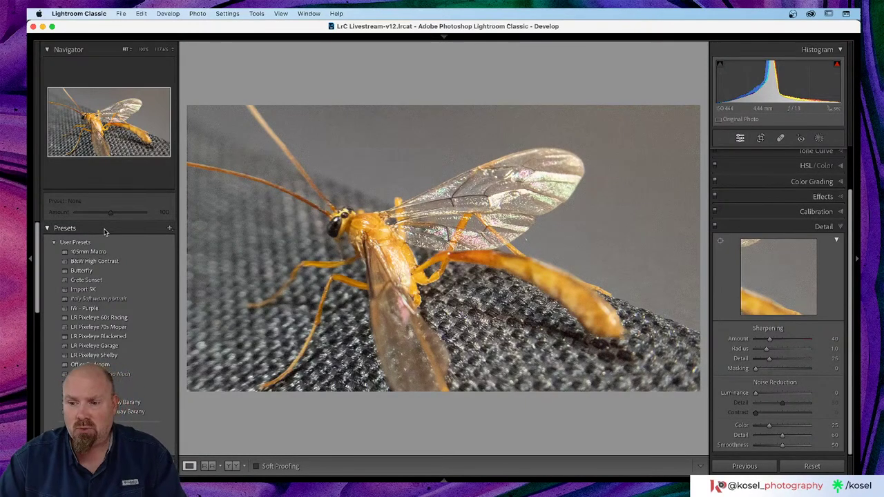
click(169, 231)
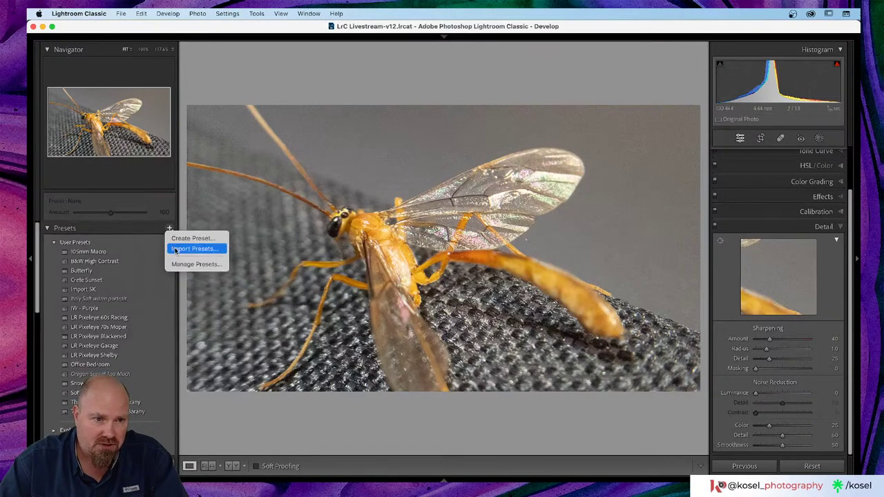
click(174, 250)
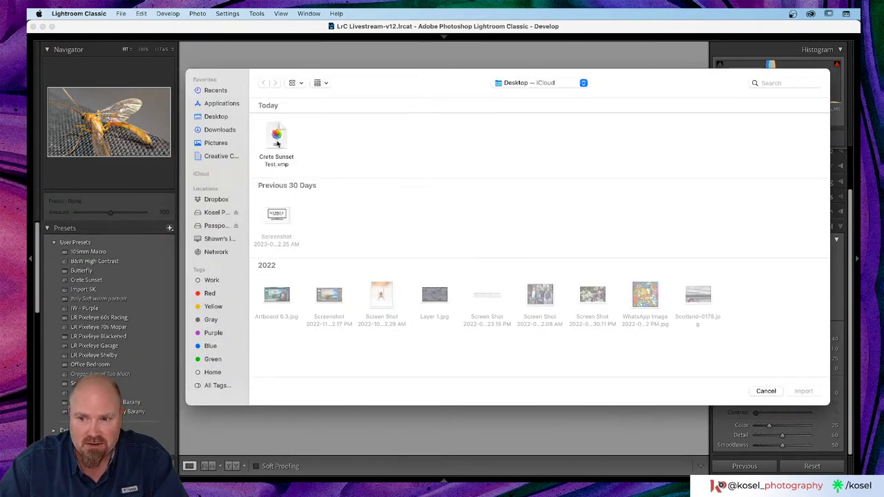
click(277, 138)
click(804, 392)
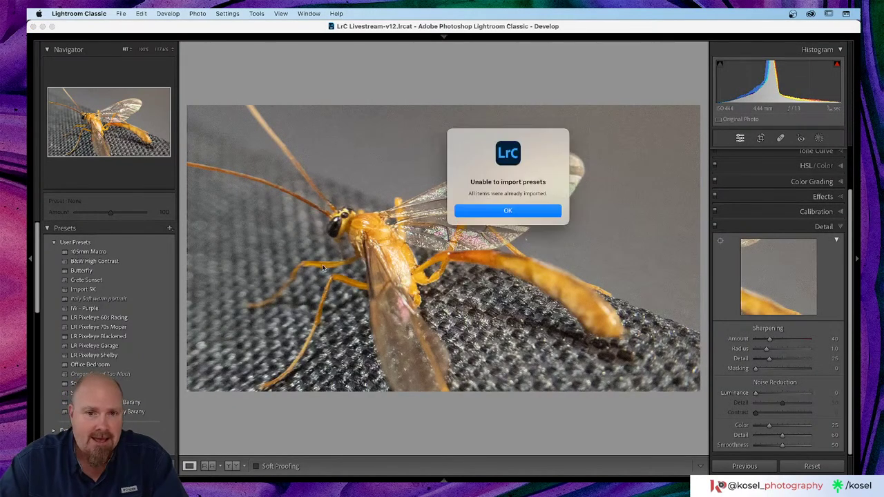
click(520, 216)
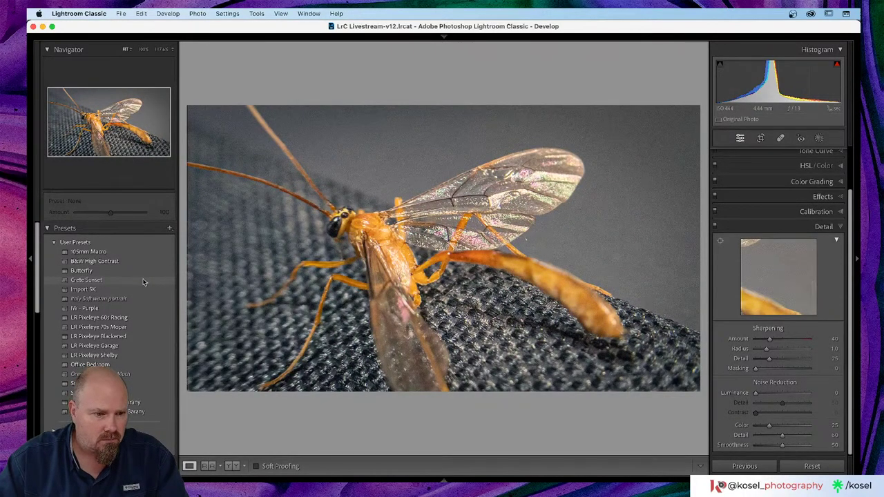
- Look through the whole Lightroom Classic preset list for the Crete Sunset Test preset
scroll(145, 278, down, 5)
scroll(143, 282, down, 5)
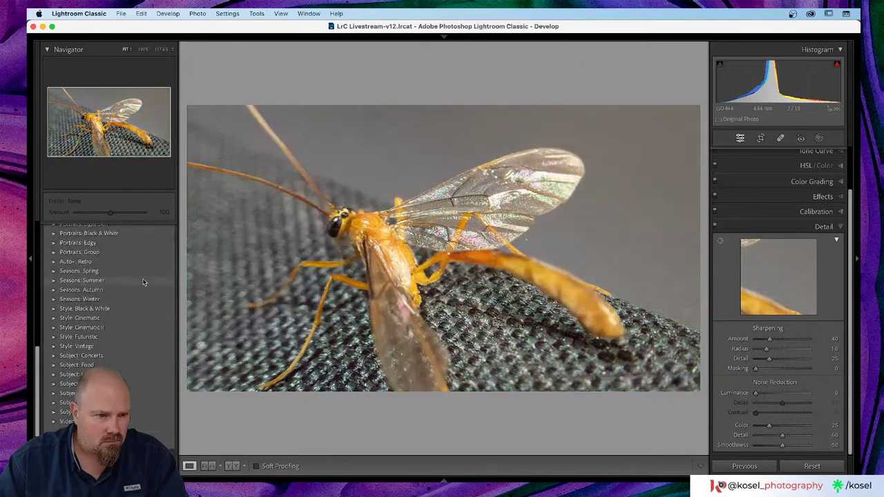
scroll(144, 282, down, 3)
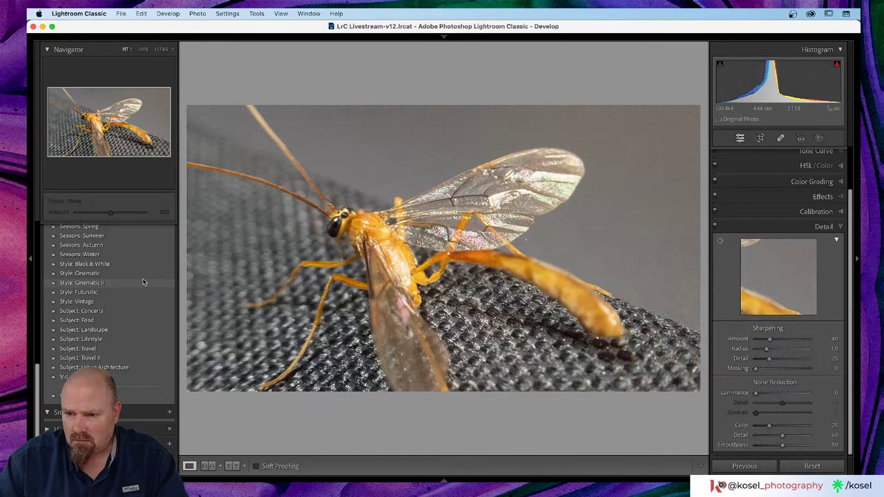
scroll(143, 281, up, 10)
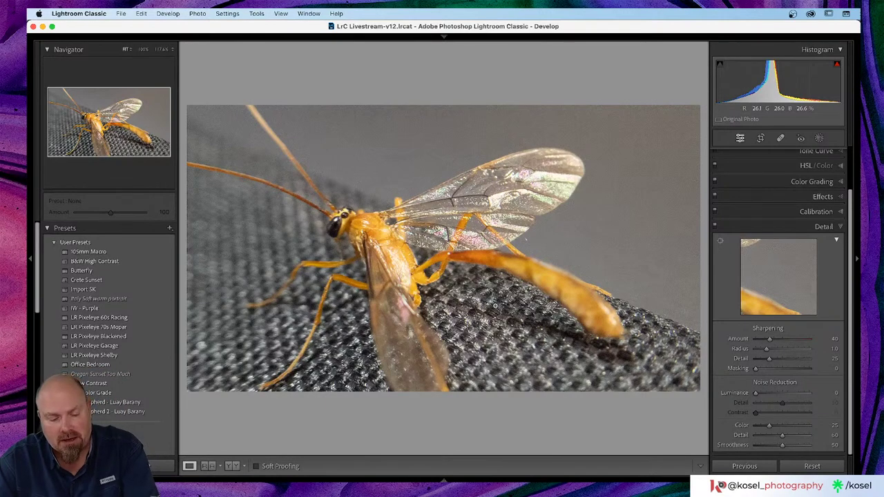
- Switch to Lightroom and rename the Crete Sunset user preset to OM GOD WHY
key(super+Tab)
key(super+Tab)
key(super+Tab)
key(super+Tab)
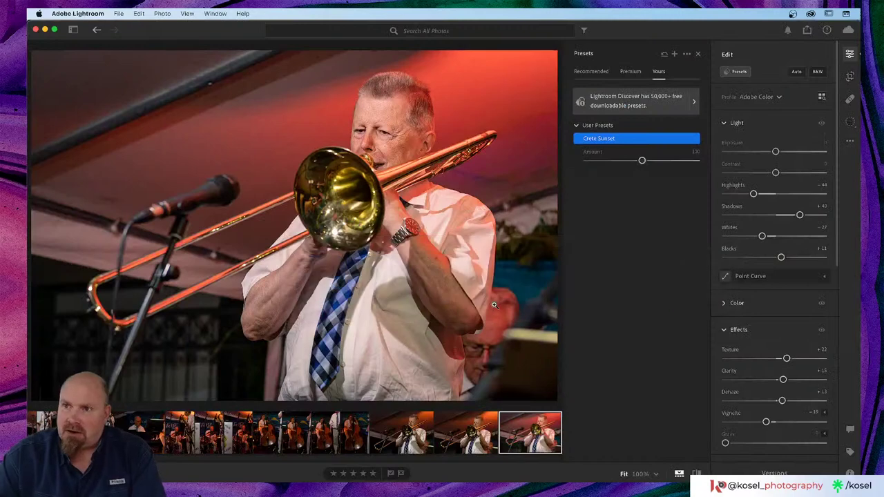
right_click(610, 141)
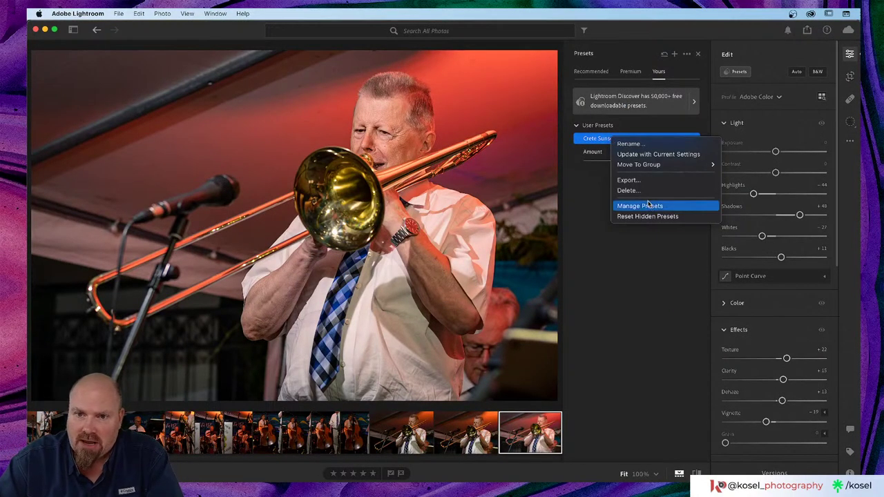
click(644, 145)
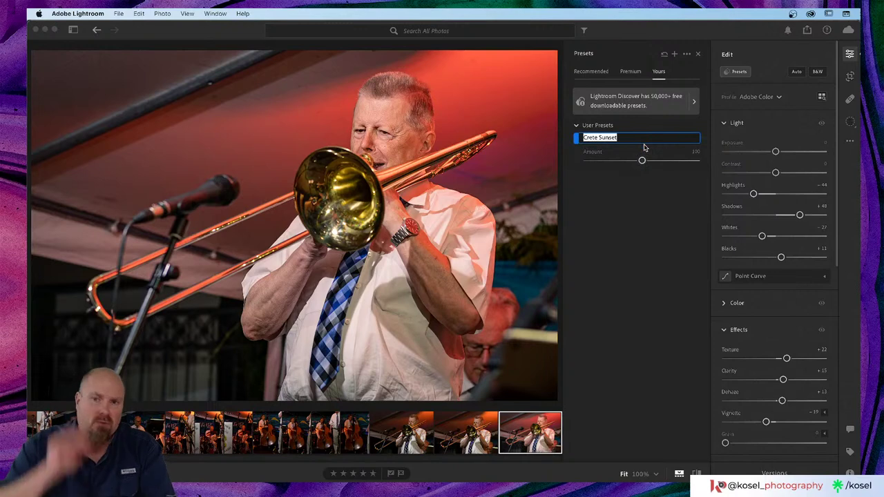
text(OM GO)
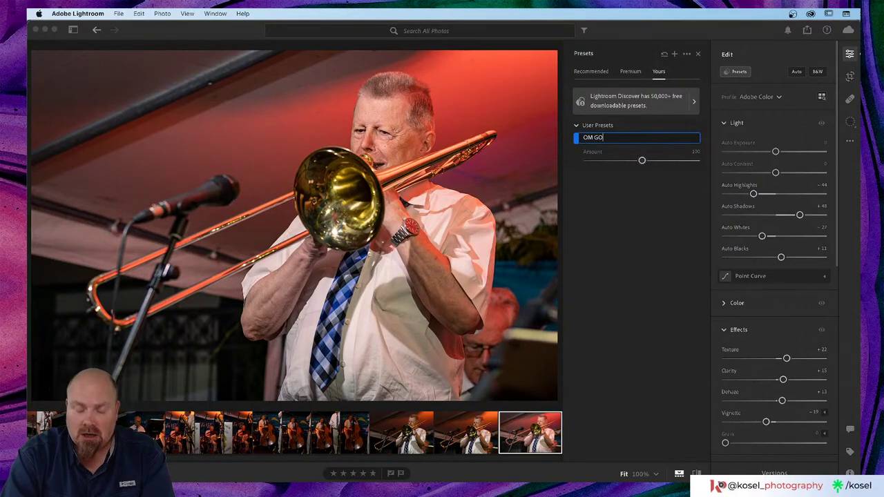
text(D)
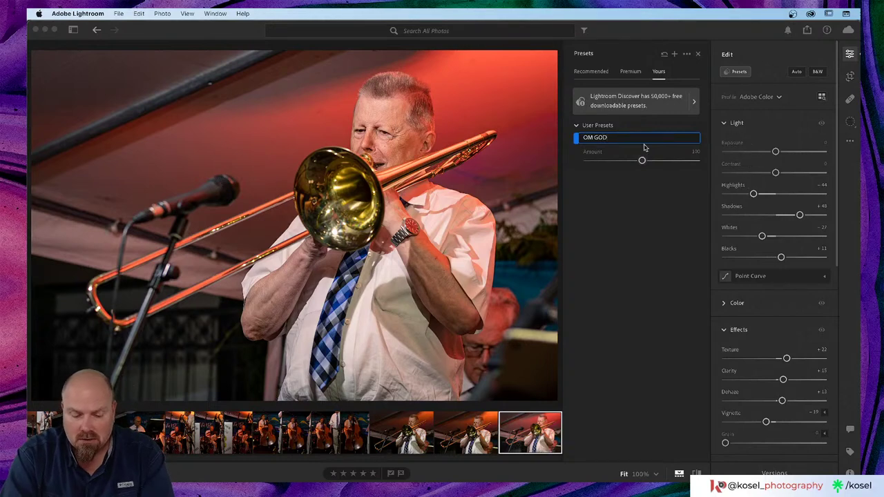
text( WHY)
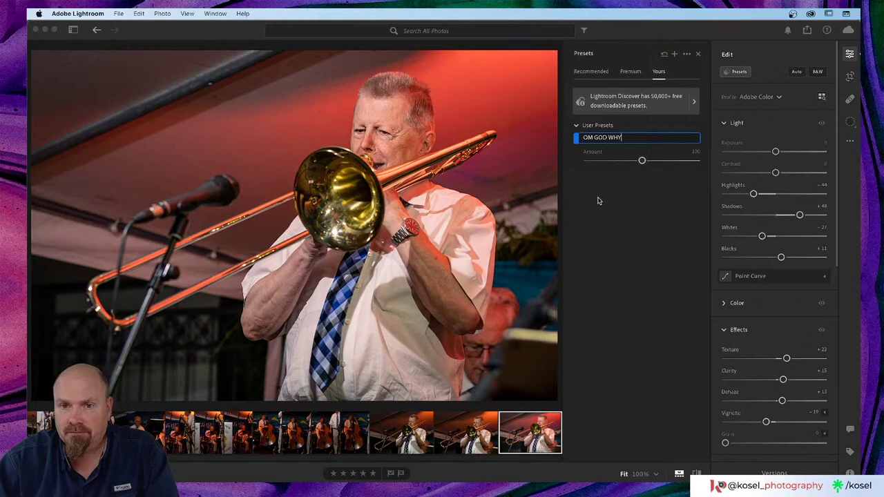
key(Return)
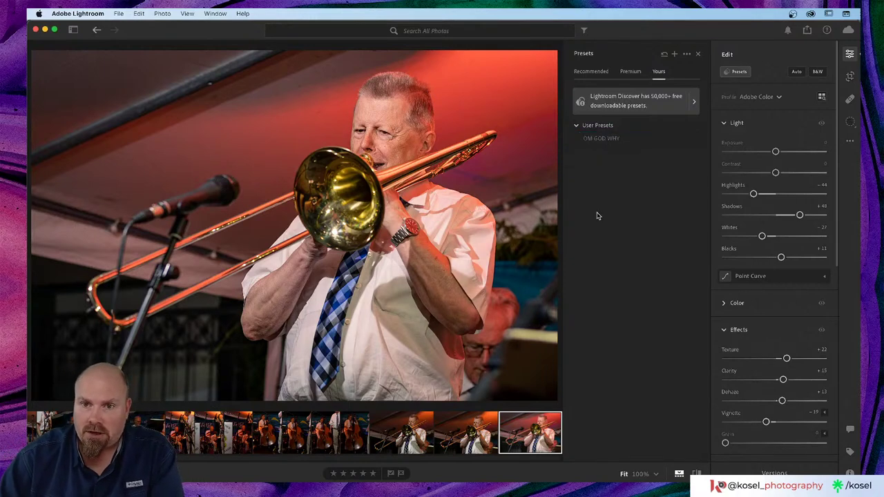
- Export the OM GOD WHY user preset to the iCloud Desktop under its own name
right_click(609, 140)
click(641, 182)
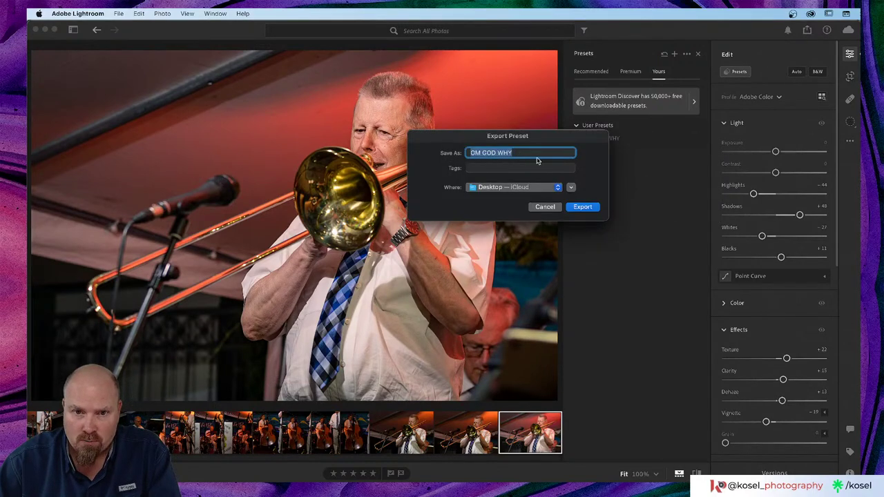
click(586, 207)
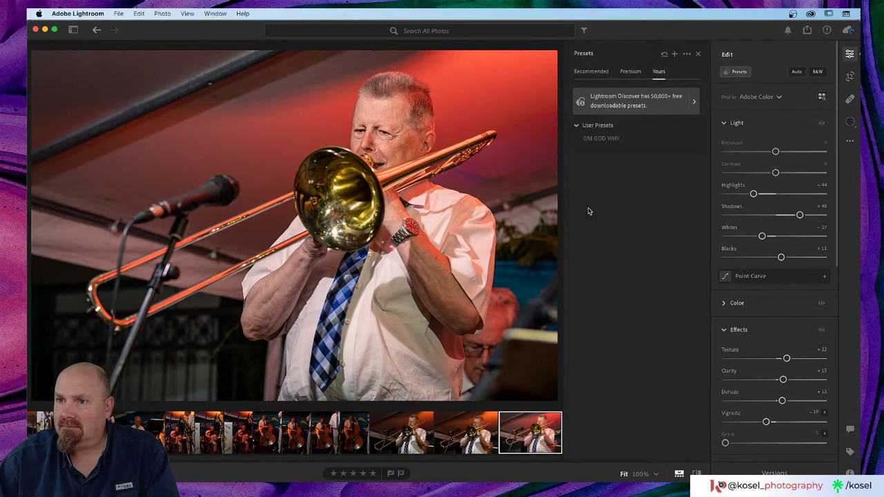
- Switch to Lightroom Classic, import OM GOD WHY.xmp from the iCloud Desktop into the presets and preview it on the insect photo
key(super+Tab)
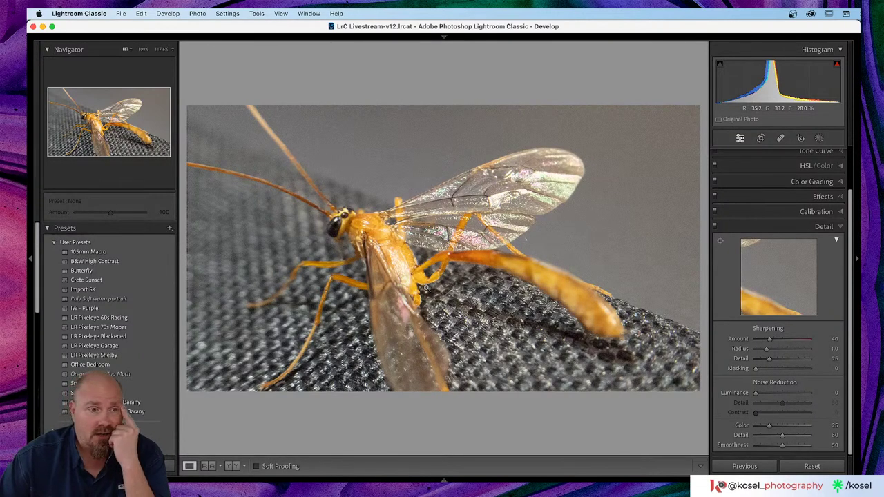
click(170, 230)
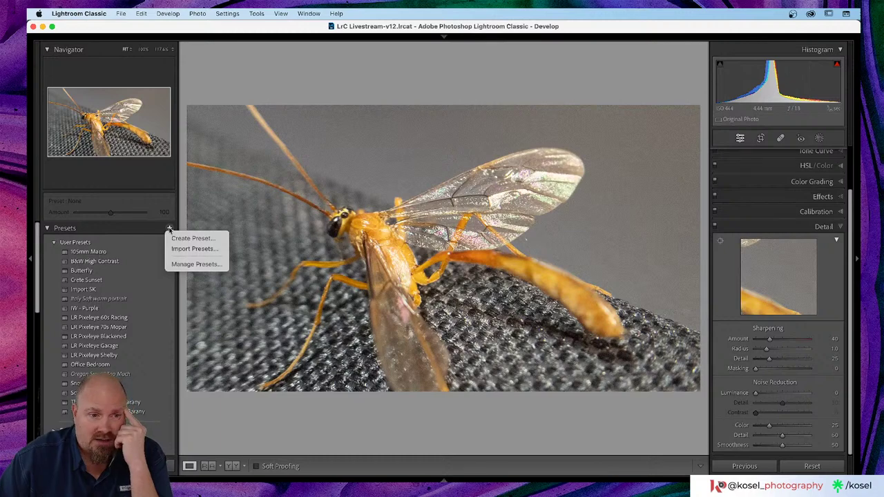
click(192, 250)
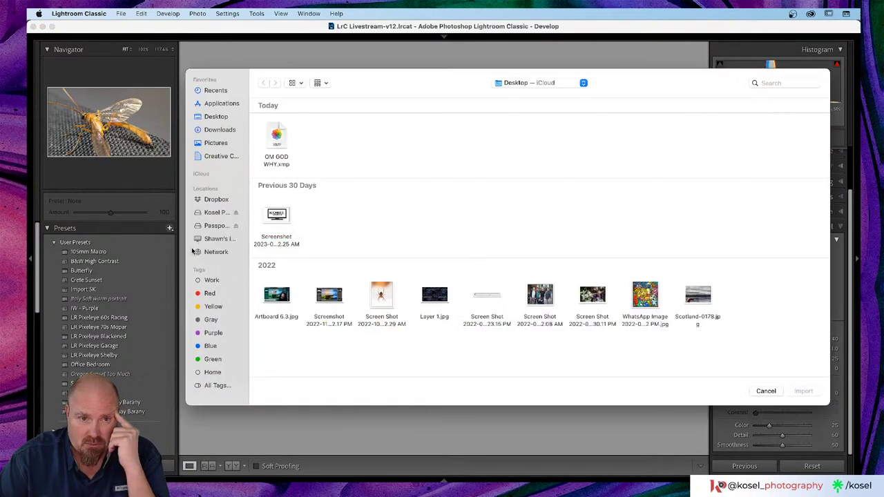
click(280, 138)
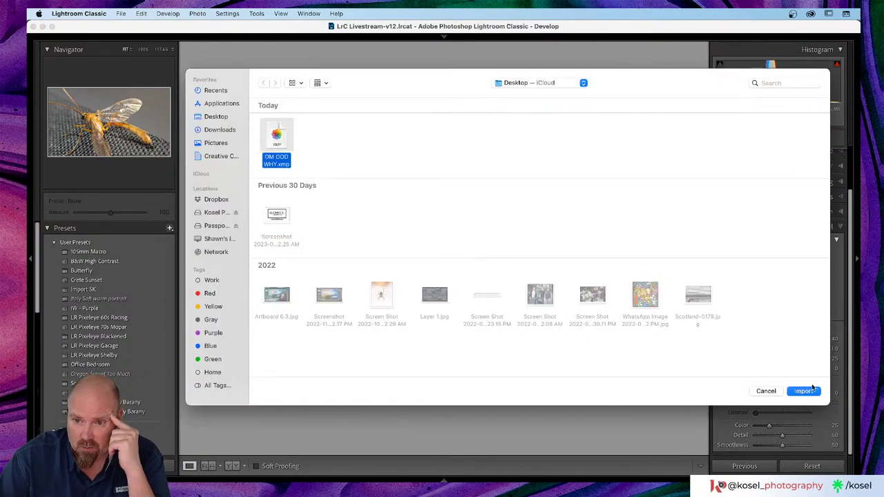
click(816, 394)
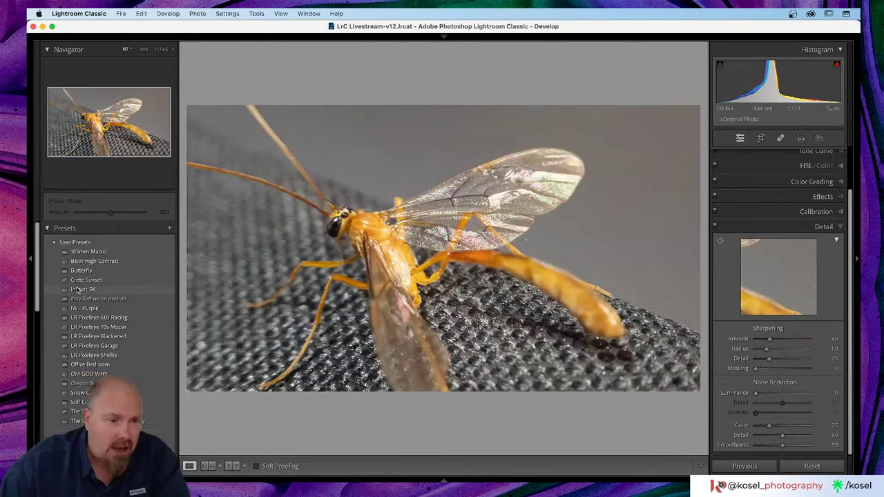
click(89, 375)
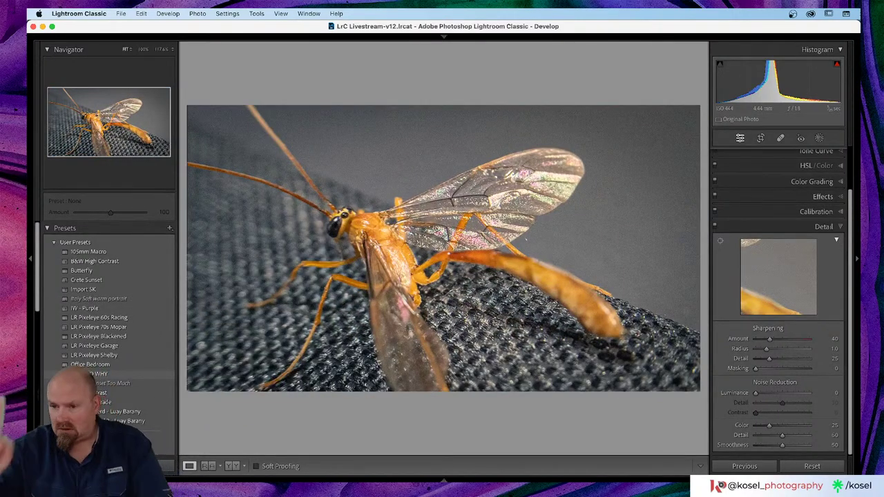
- Switch to Photoshop and check the Camera Raw filter's user presets for OM GOD WHY, leaving the filter without applying anything
mouse_move(260, 38)
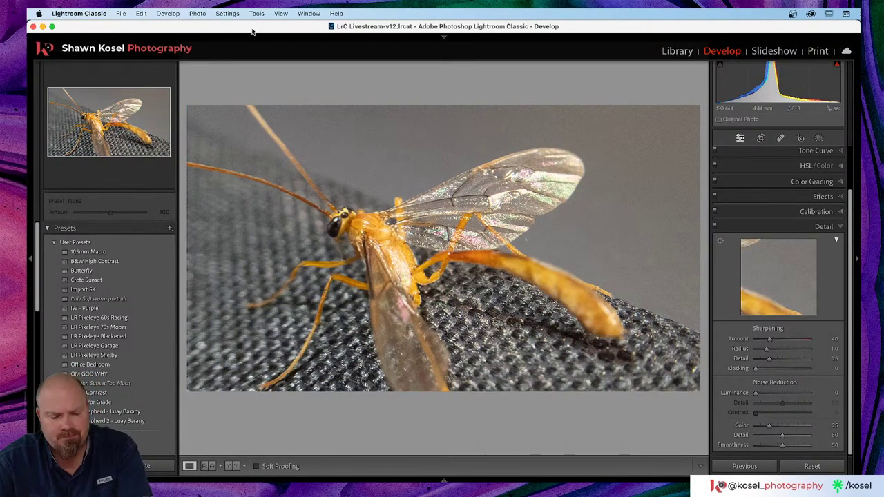
key(super+Tab)
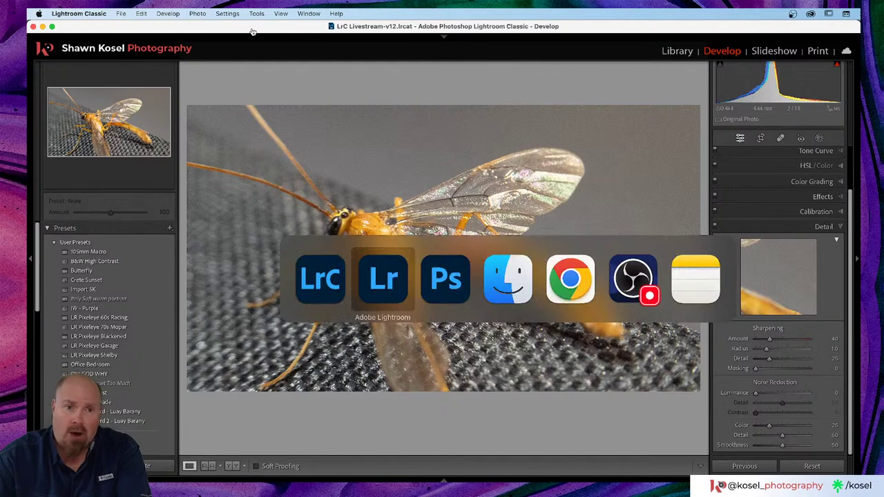
key(super+Tab)
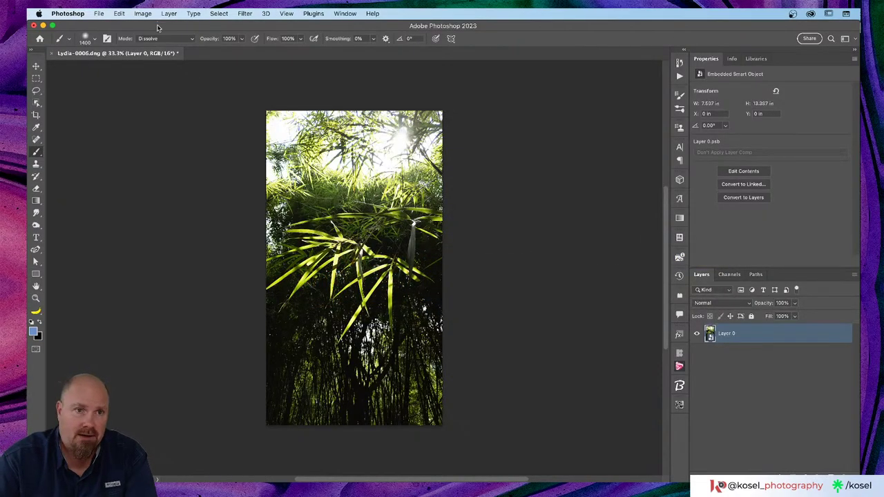
click(247, 14)
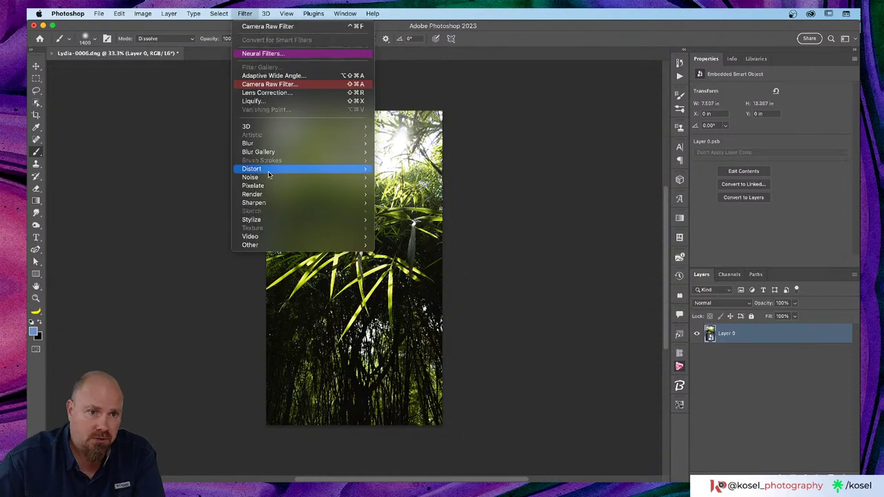
click(290, 85)
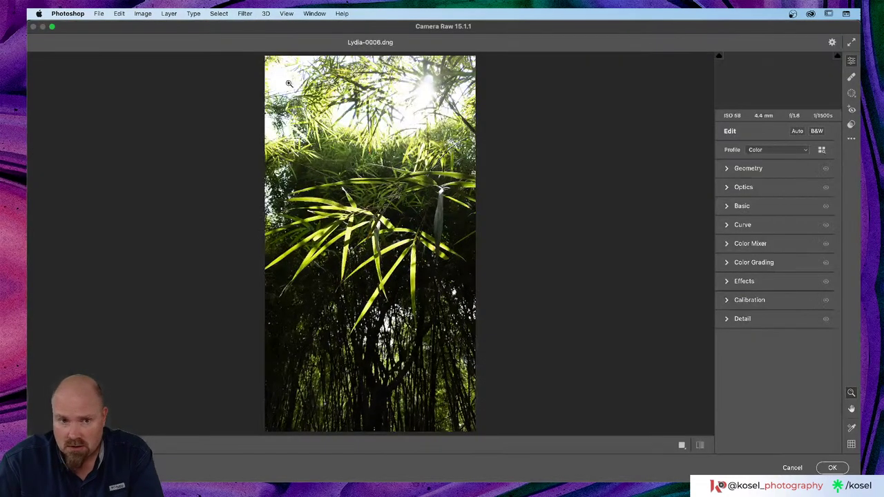
click(852, 124)
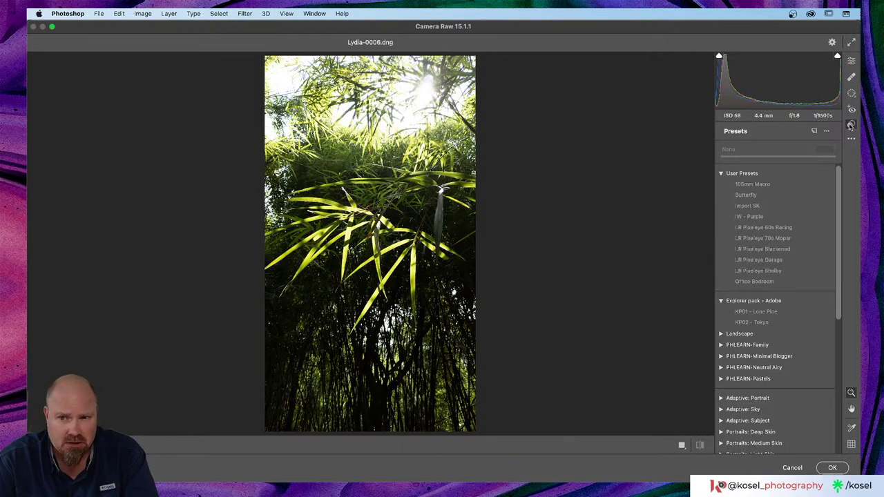
click(793, 469)
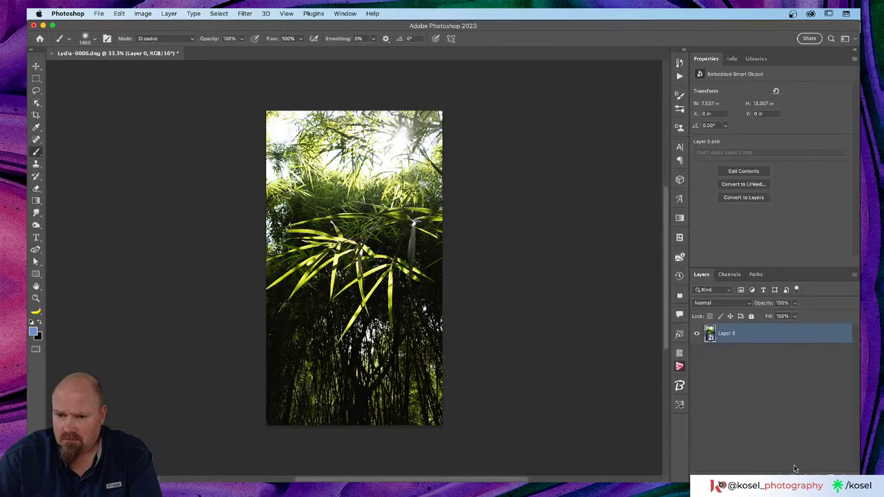
- Close Lydia-0006.dng without saving and quit Photoshop
click(51, 54)
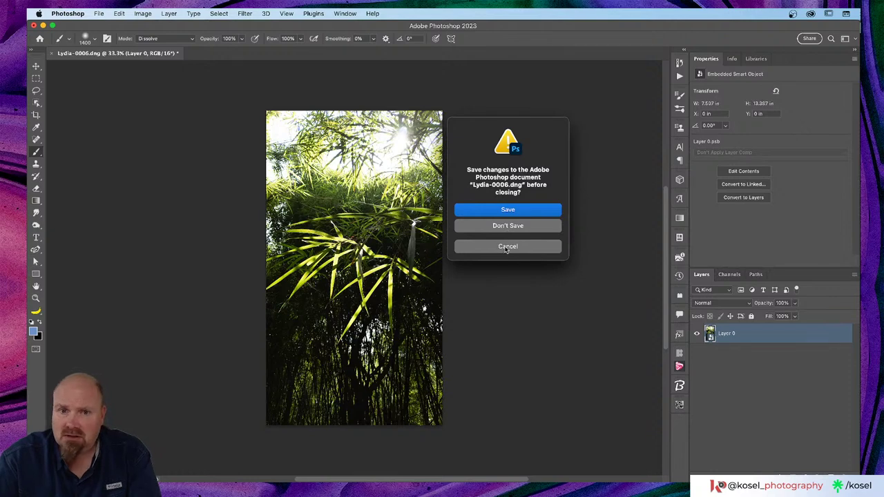
click(507, 228)
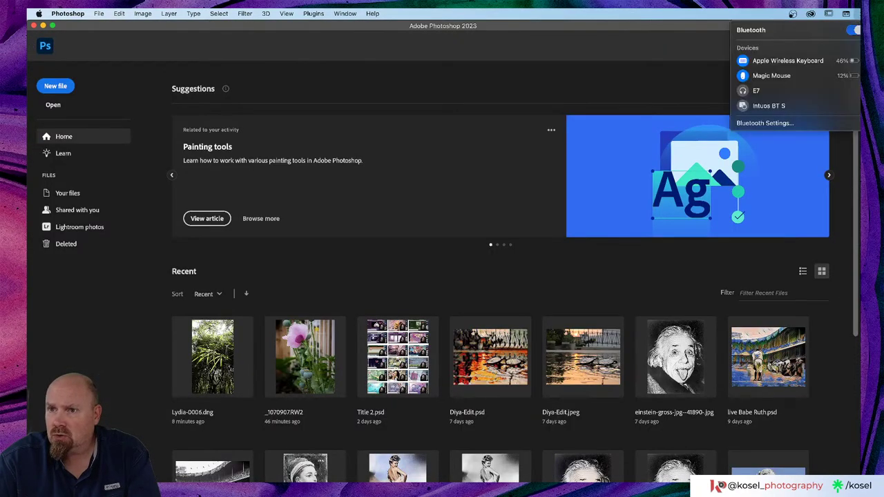
key(Escape)
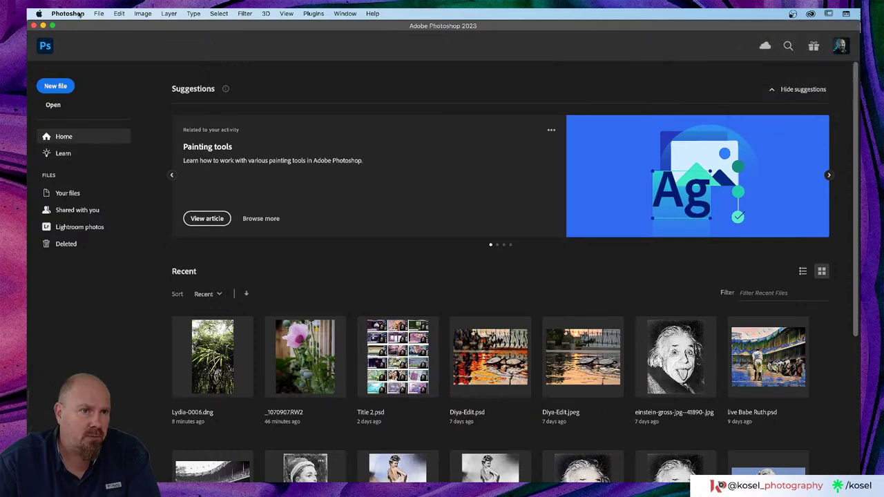
click(74, 14)
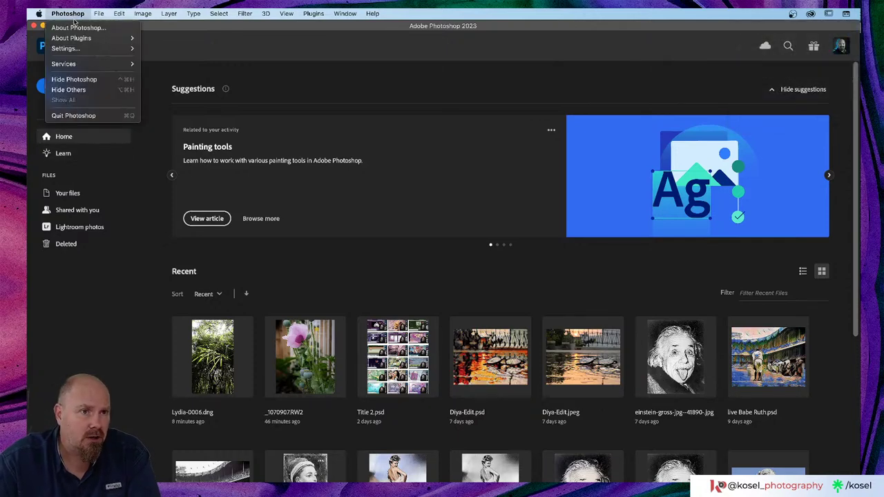
click(94, 114)
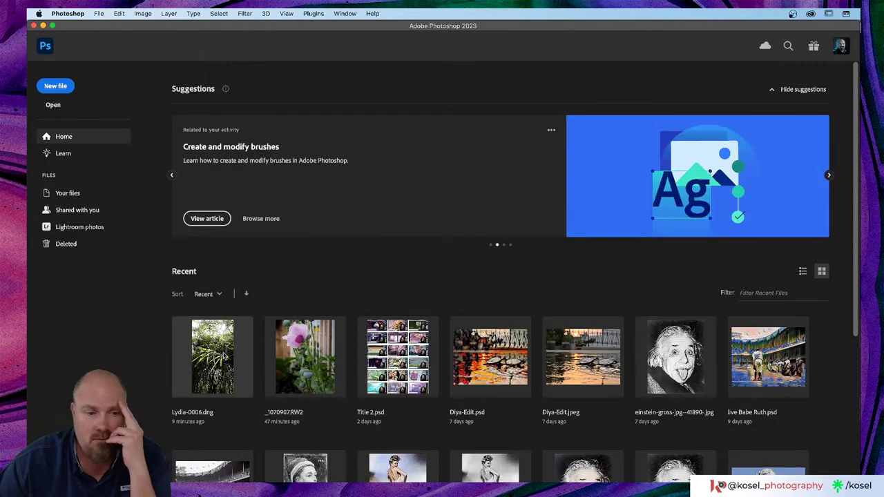
- Reopen the recent file Lydia-0006.dng through Camera Raw and convert its Background layer to a smart object
click(224, 355)
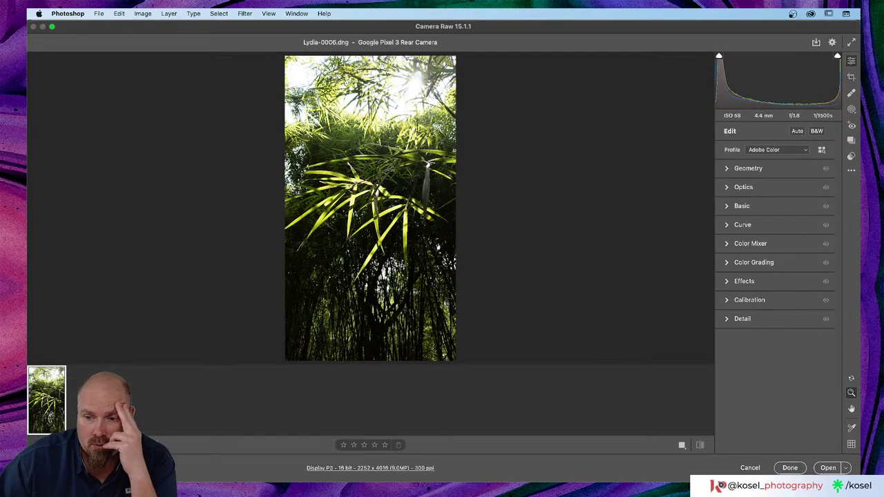
click(828, 468)
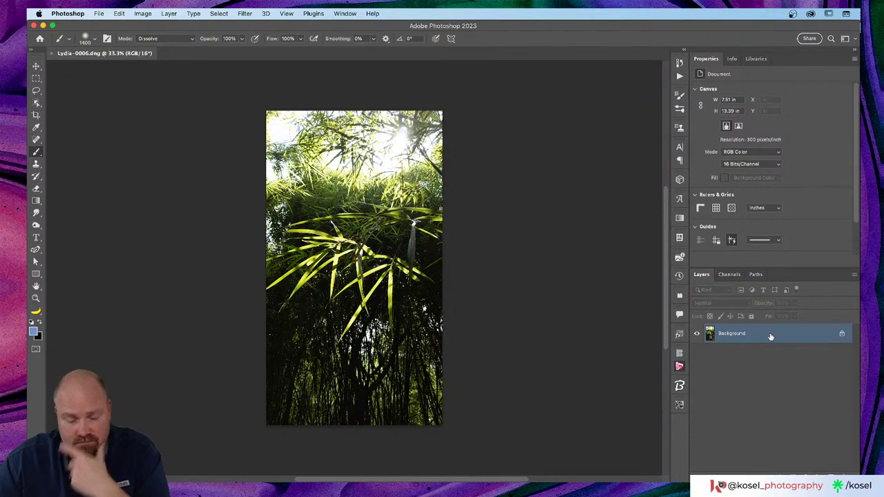
key(super+shift+s)
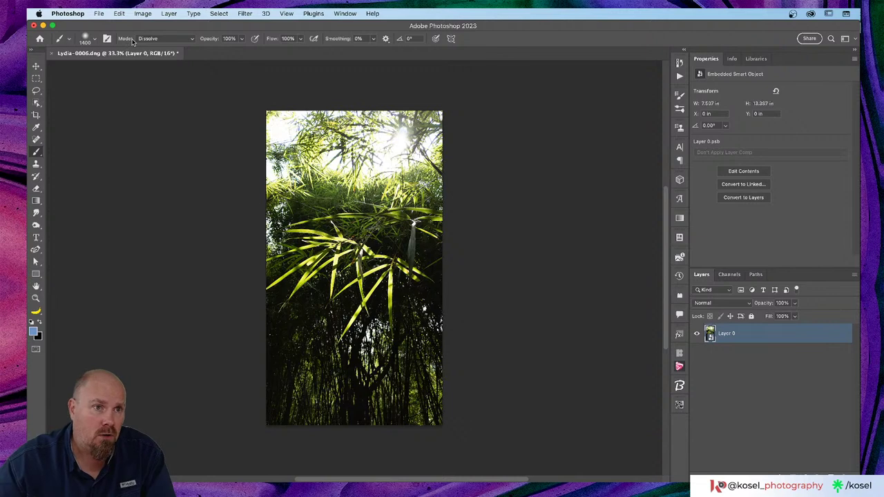
- Open the Camera Raw filter on the smart object and look through its preset list for OM GOD WHY
click(98, 14)
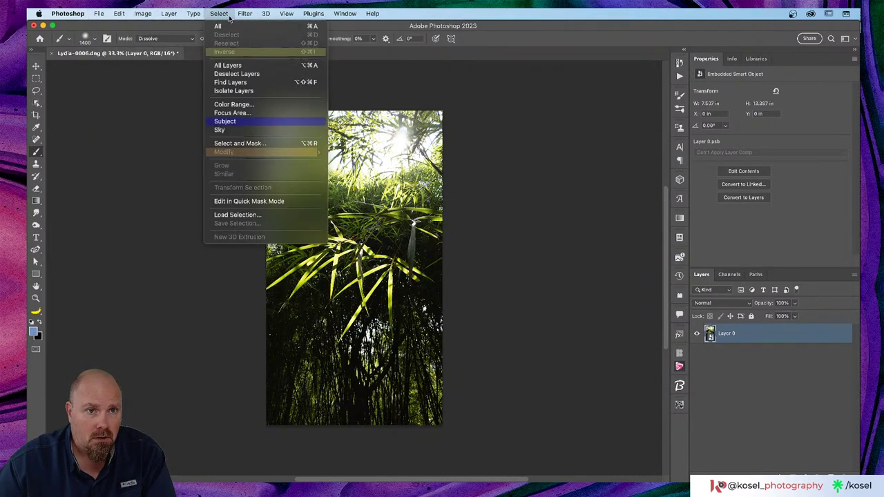
mouse_move(246, 14)
click(270, 84)
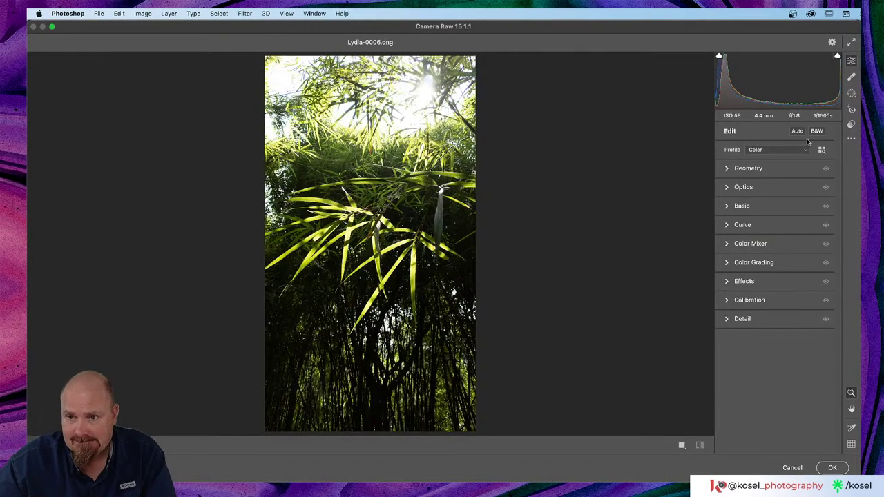
click(851, 125)
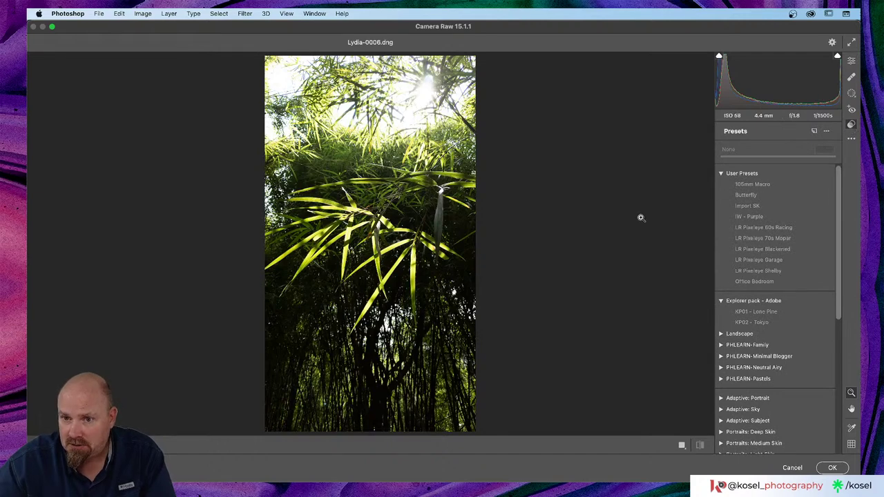
scroll(781, 209, down, 2)
scroll(781, 212, down, 2)
scroll(781, 212, up, 4)
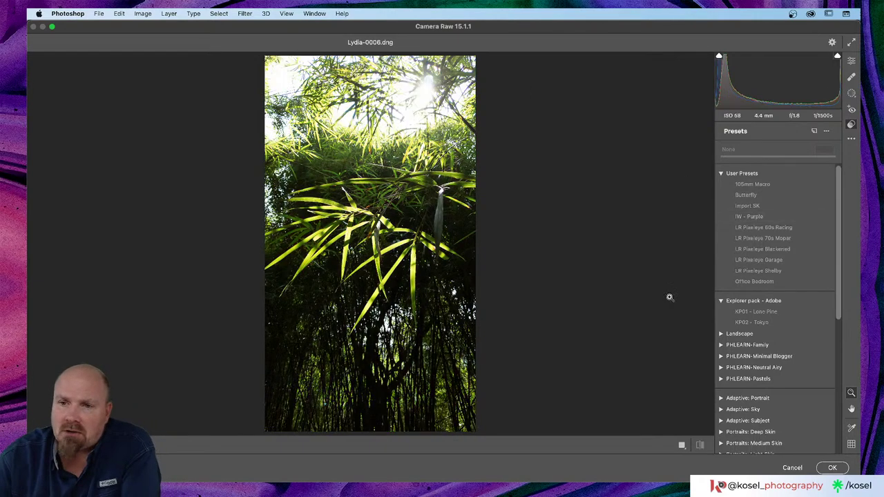
- Check Camera Raw's image settings commands and preset management options, leaving the filter without applying anything
click(851, 139)
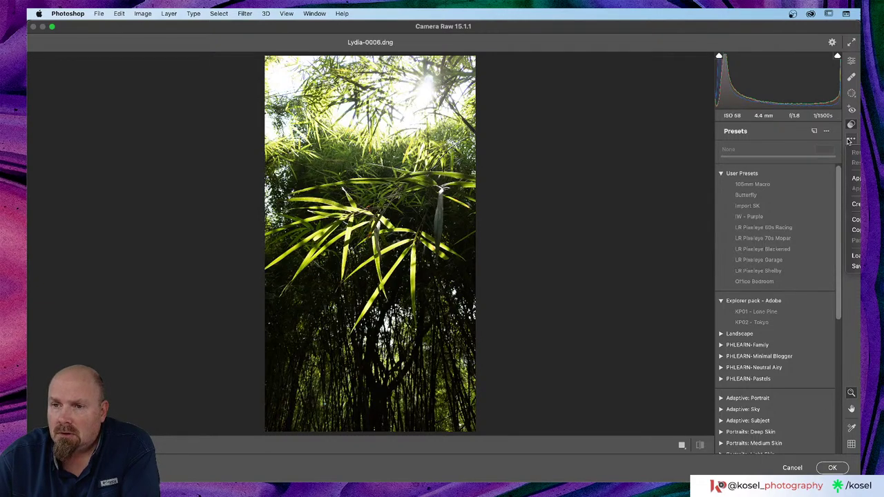
click(828, 141)
click(828, 131)
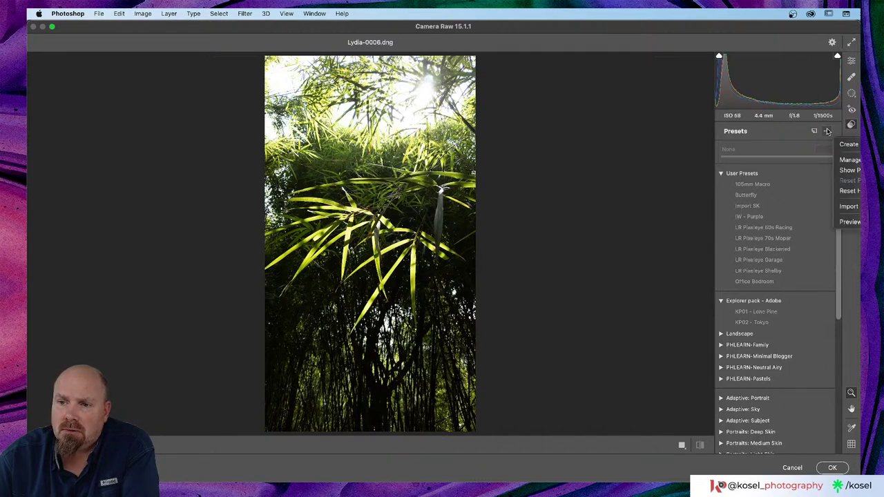
click(794, 469)
click(795, 469)
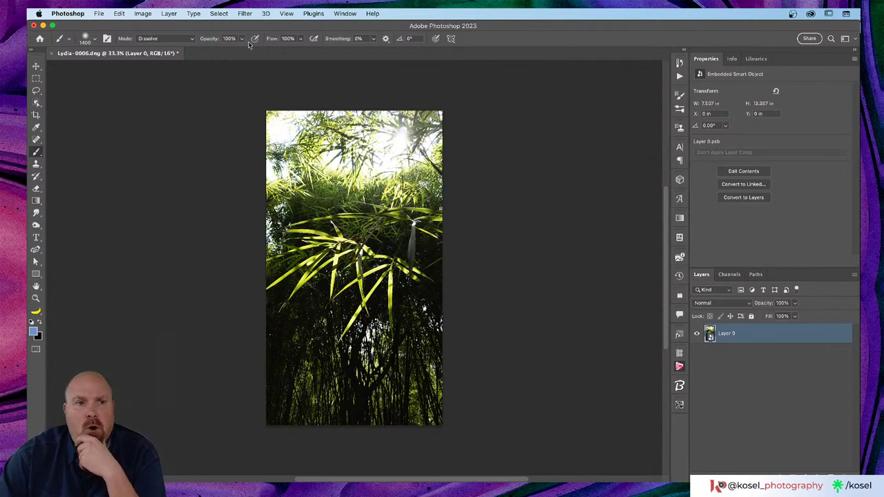
- Reopen the Camera Raw filter on the smart object and look through the full preset list for OM GOD WHY
click(245, 14)
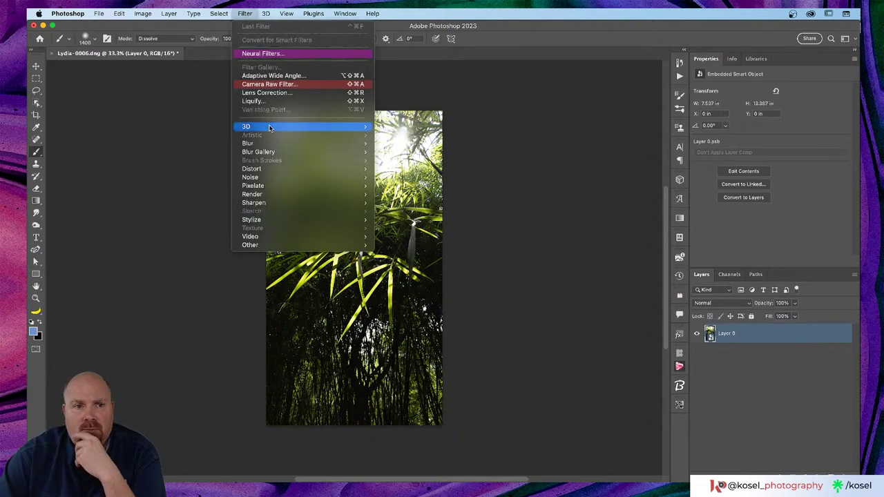
click(267, 84)
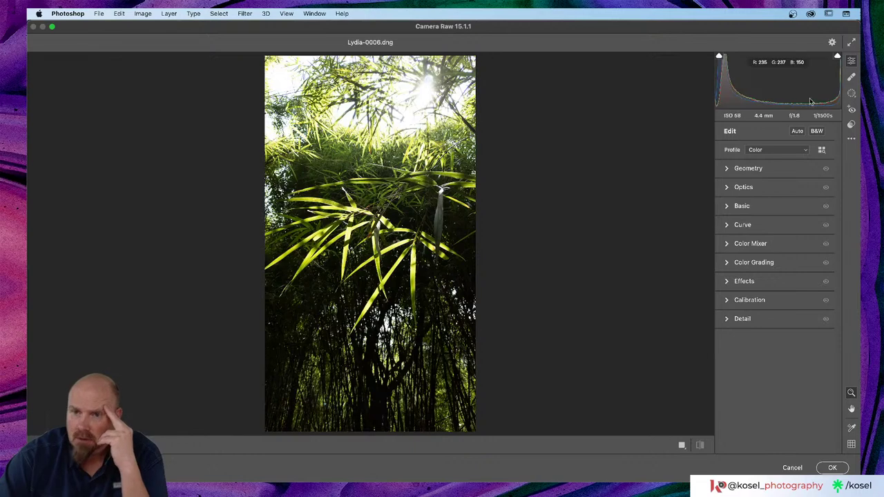
click(850, 138)
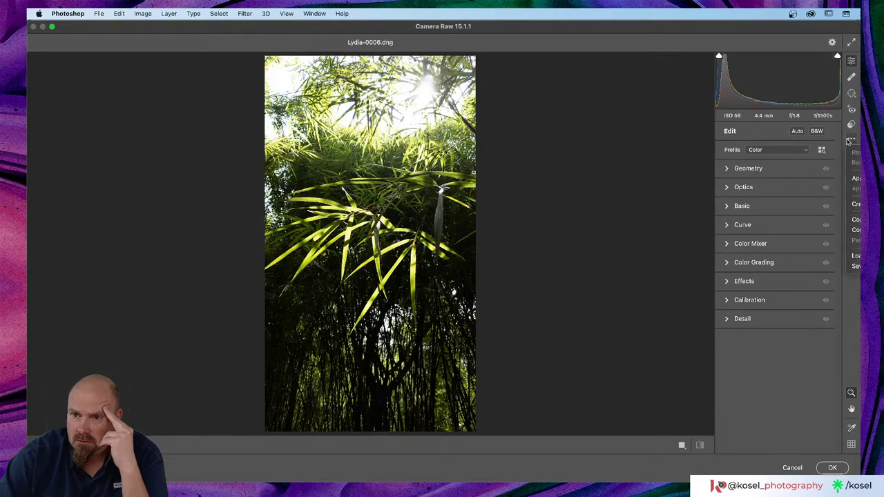
click(850, 141)
click(852, 124)
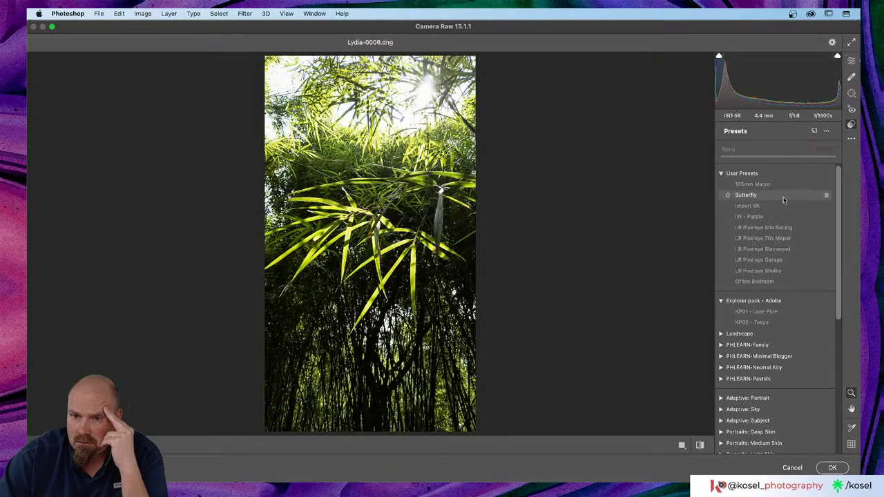
scroll(784, 199, down, 3)
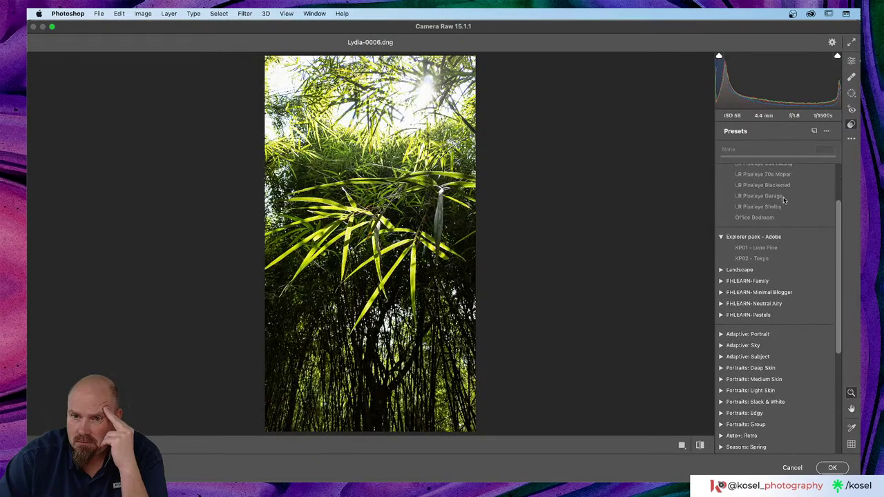
scroll(784, 199, down, 8)
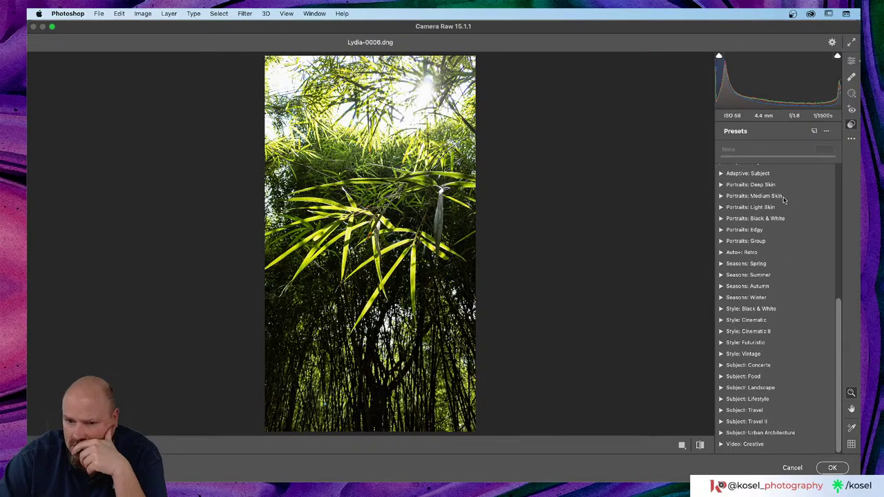
scroll(783, 199, up, 11)
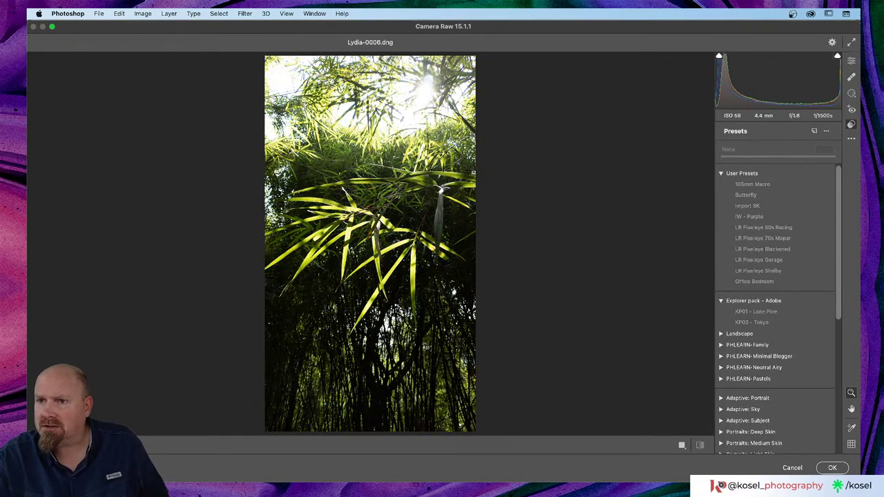
- Switch to Creative Cloud to pause and resume file syncing, and cancel the open Camera Raw filter on returning to Photoshop
click(810, 13)
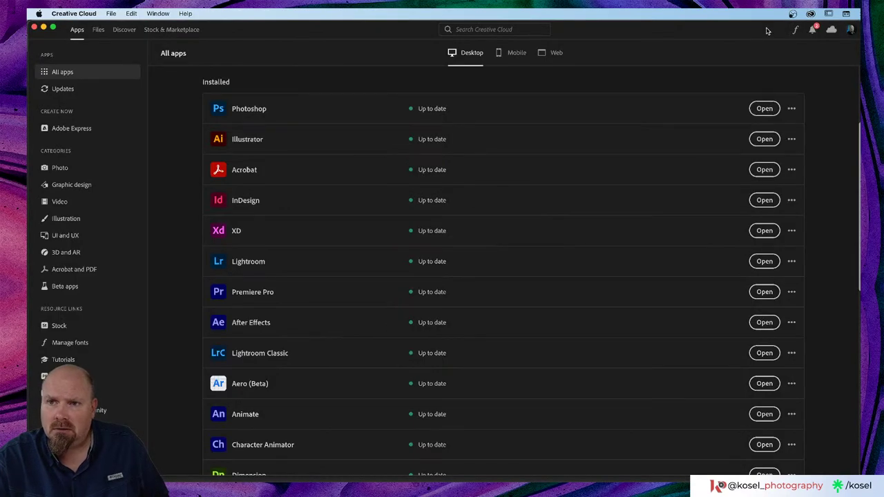
click(832, 30)
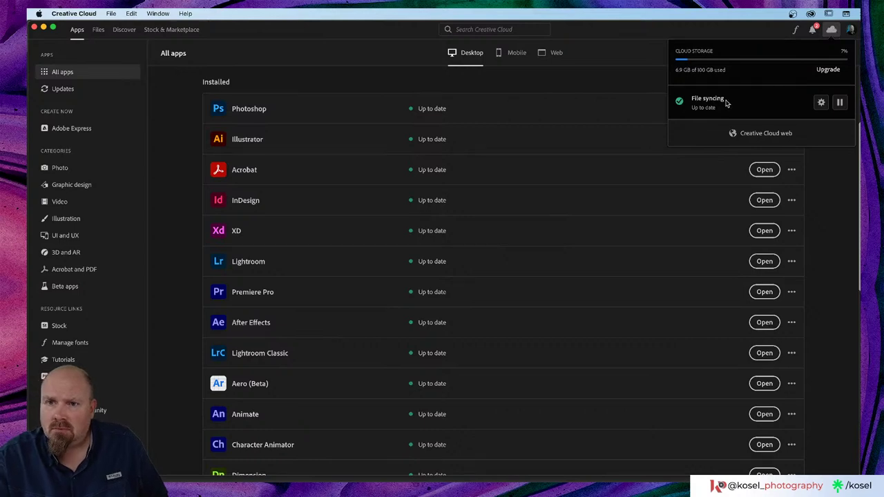
click(822, 104)
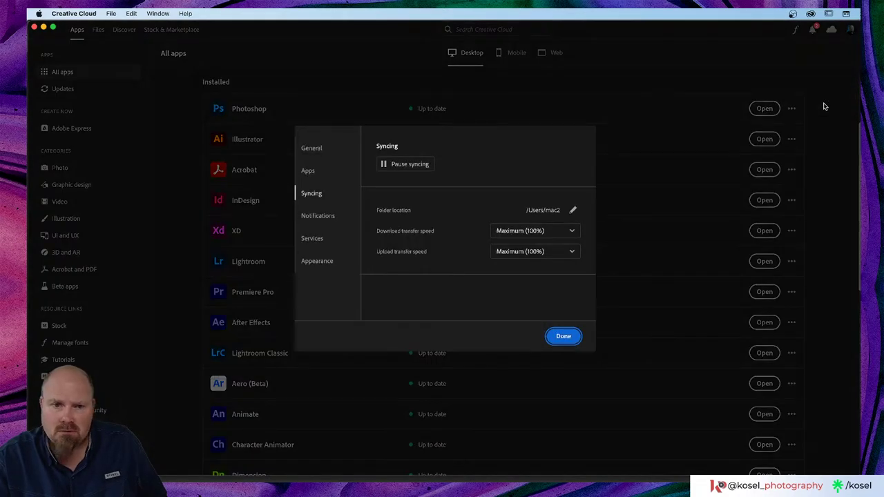
click(405, 168)
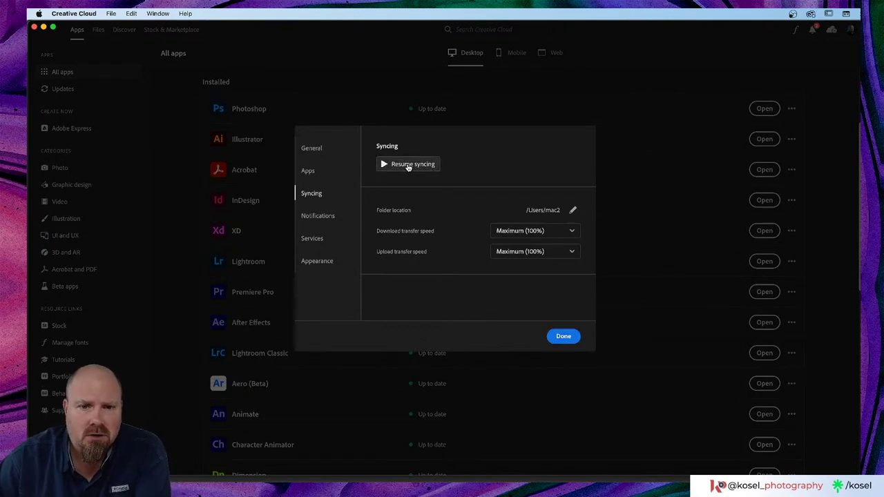
click(405, 168)
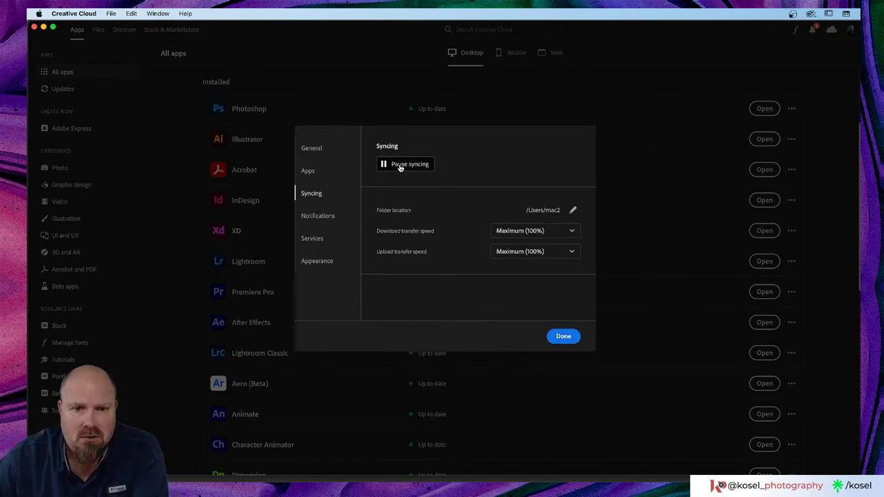
click(400, 168)
click(384, 166)
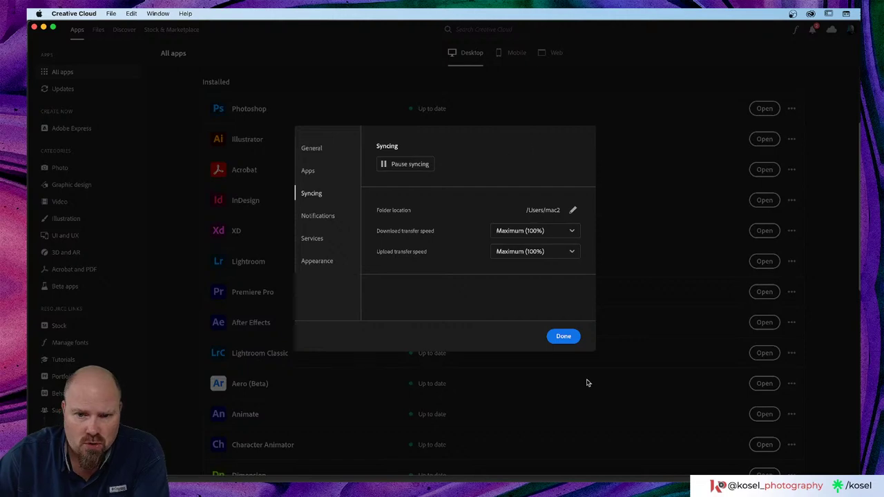
click(561, 336)
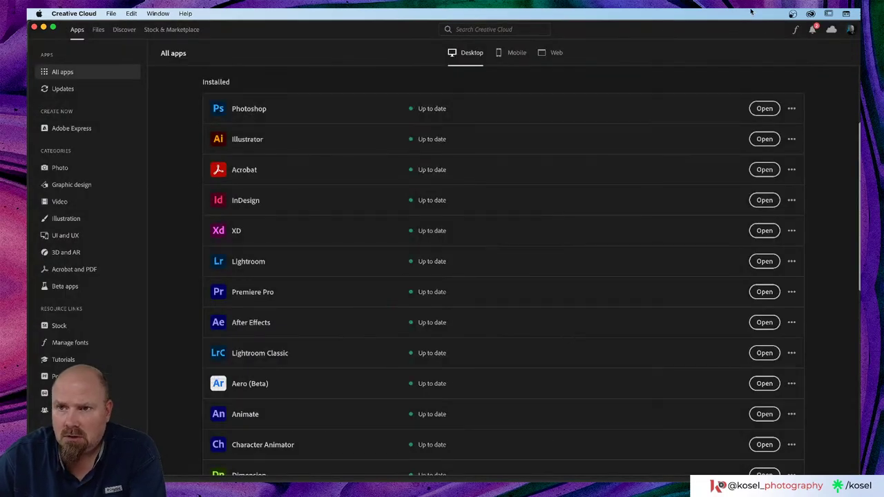
click(34, 27)
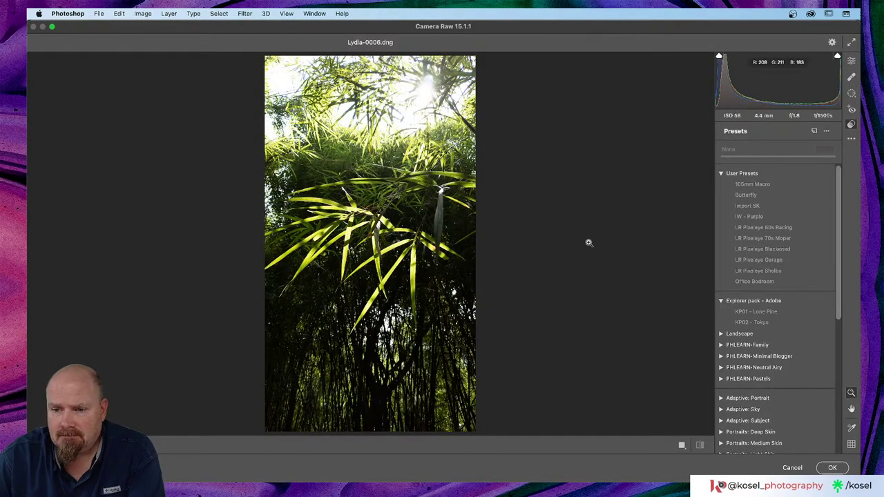
click(792, 467)
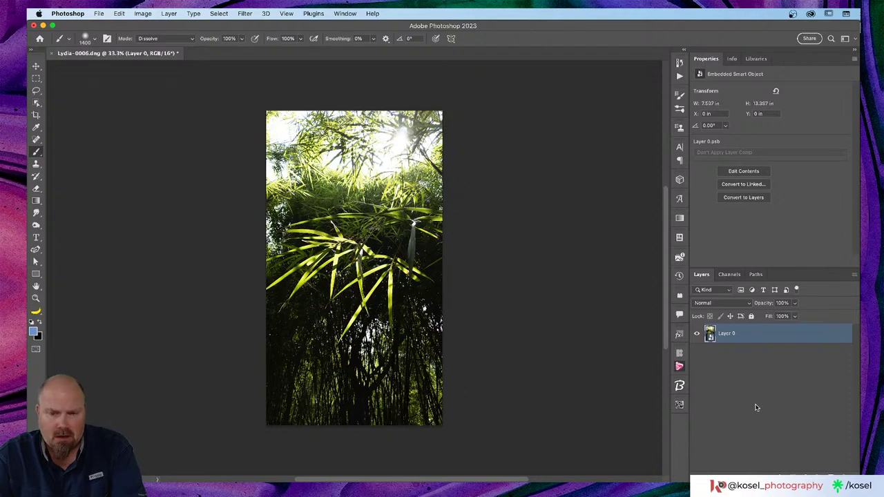
- Switch to Lightroom Classic and apply the OM GOD WHY user preset to the insect photo
key(super+Tab)
key(super+Tab)
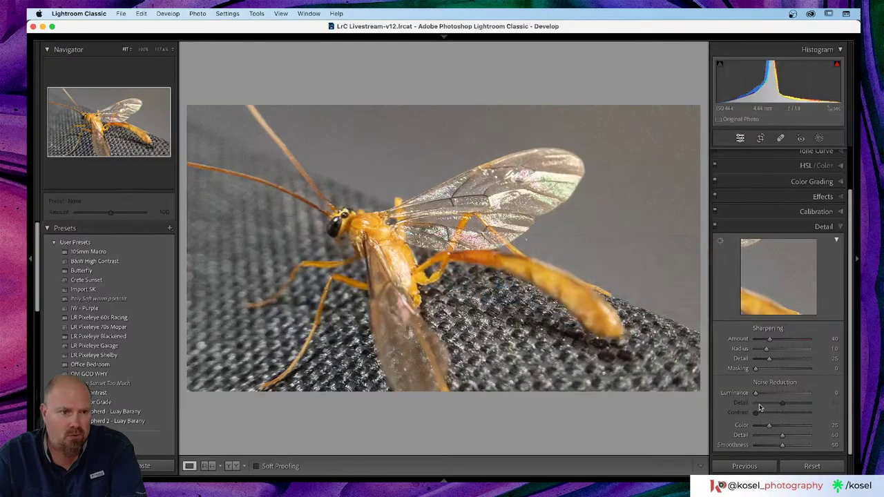
click(76, 356)
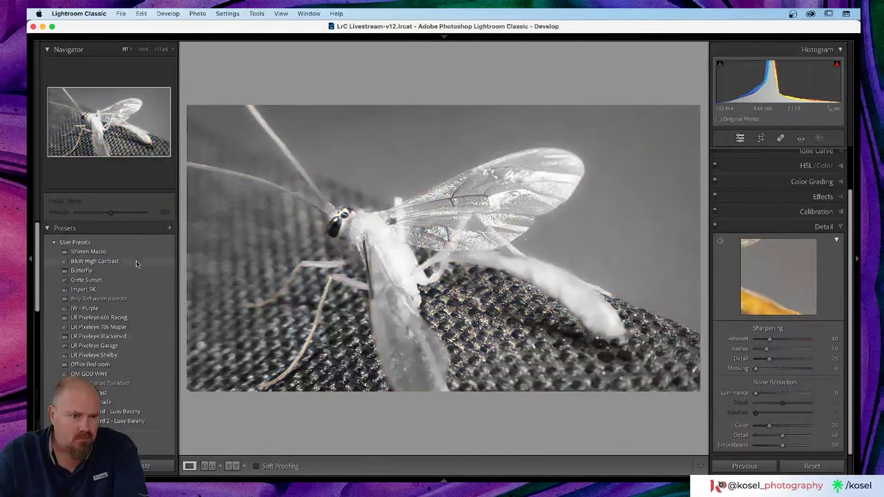
click(90, 374)
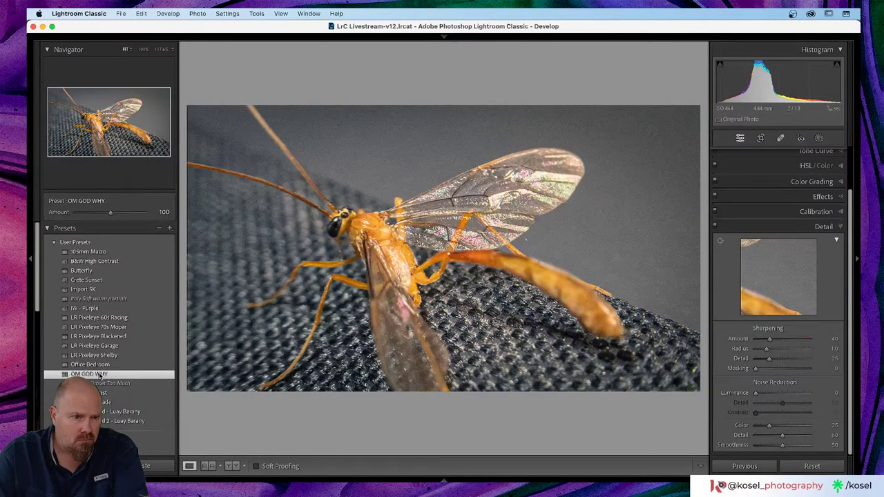
- Check the Manage Presets group list, the preset panel options and the file commands for preset sharing, leaving everything unchanged
click(169, 228)
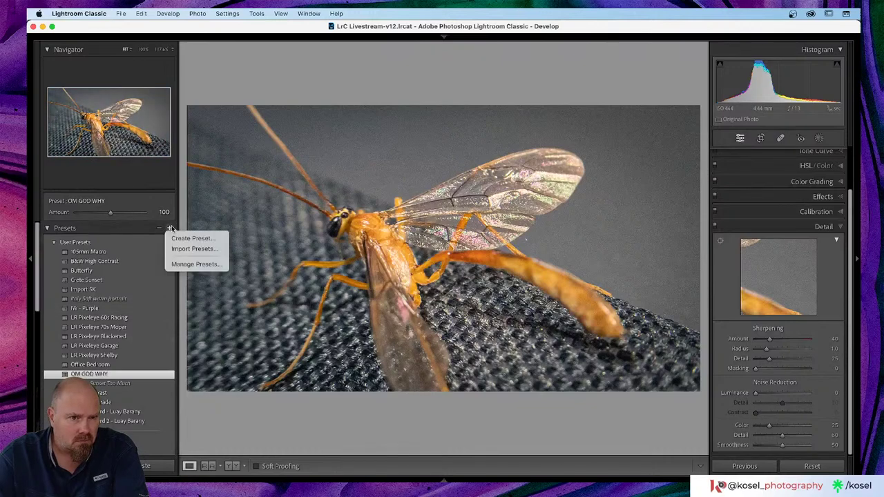
click(182, 264)
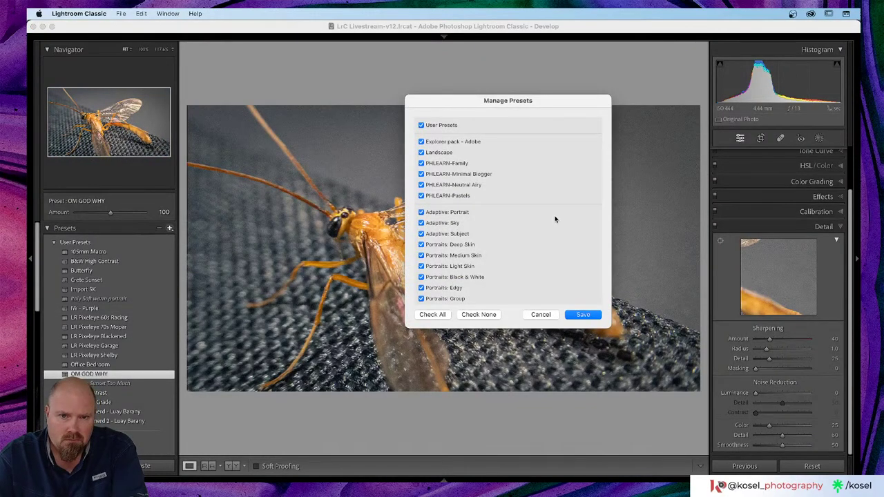
scroll(555, 219, down, 15)
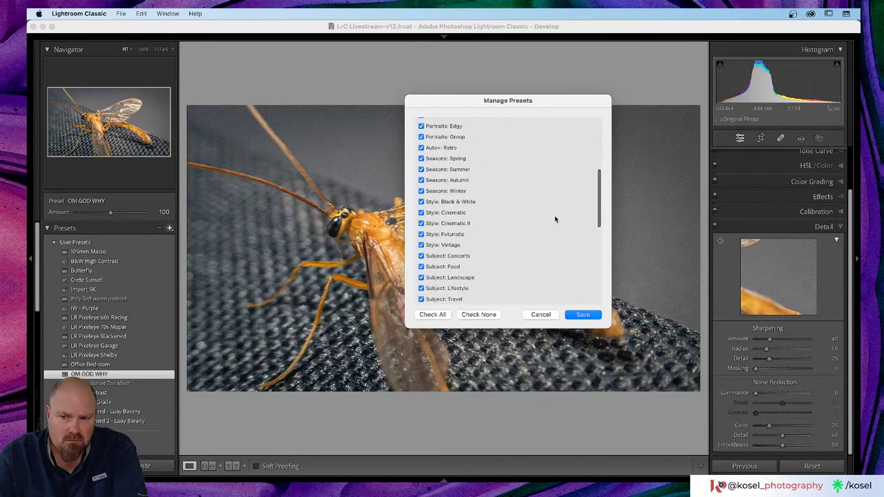
click(541, 315)
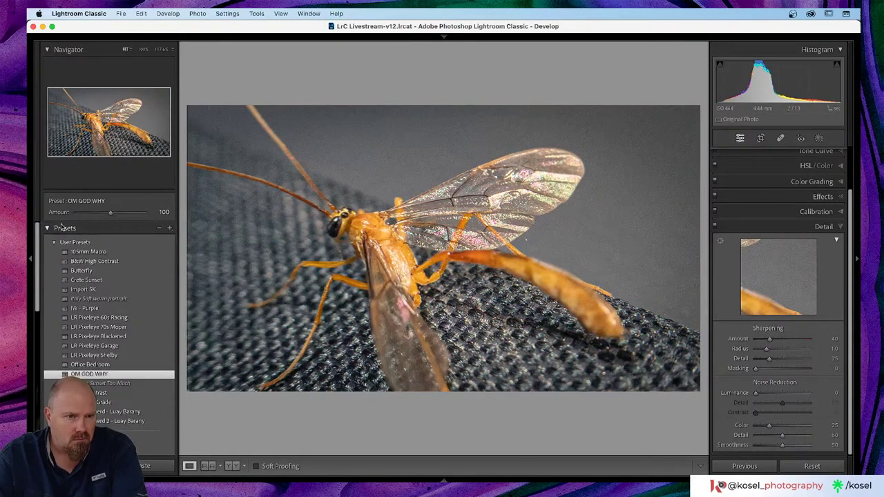
right_click(61, 228)
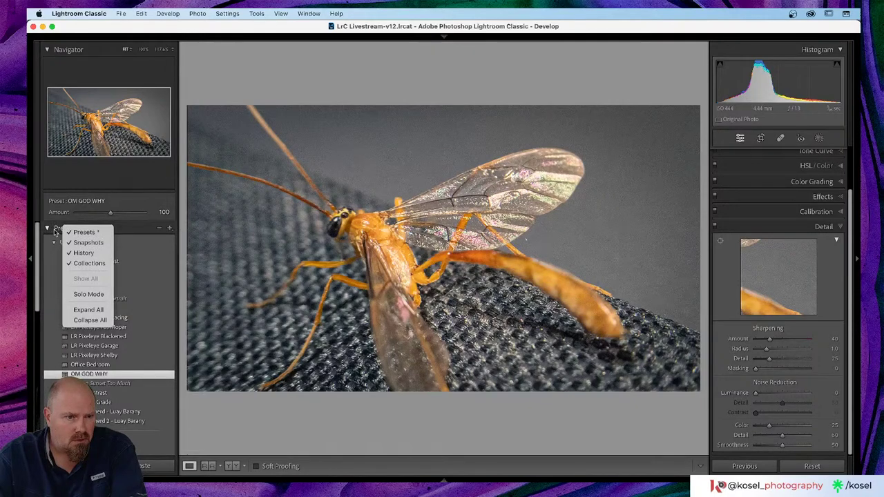
key(Escape)
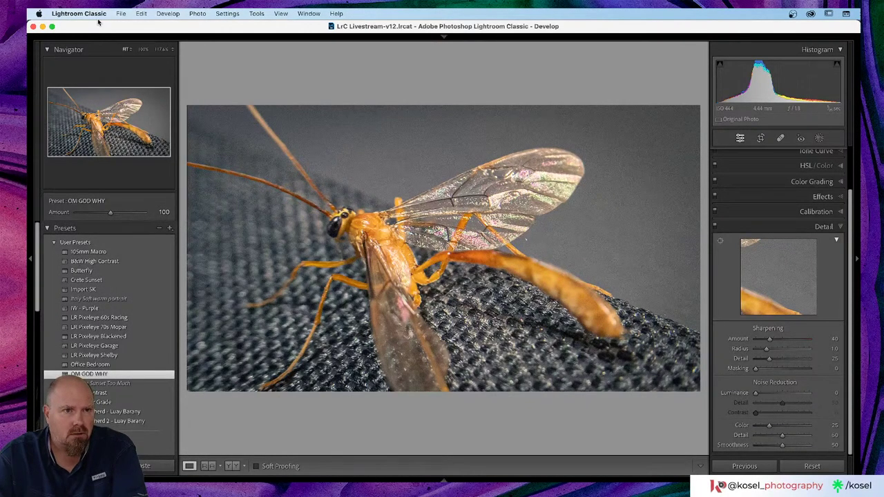
click(100, 14)
mouse_move(124, 14)
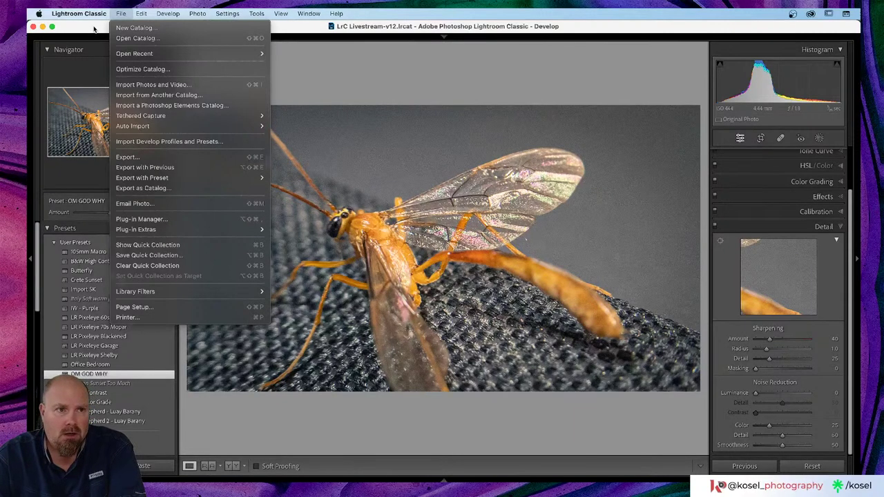
click(94, 29)
mouse_move(95, 30)
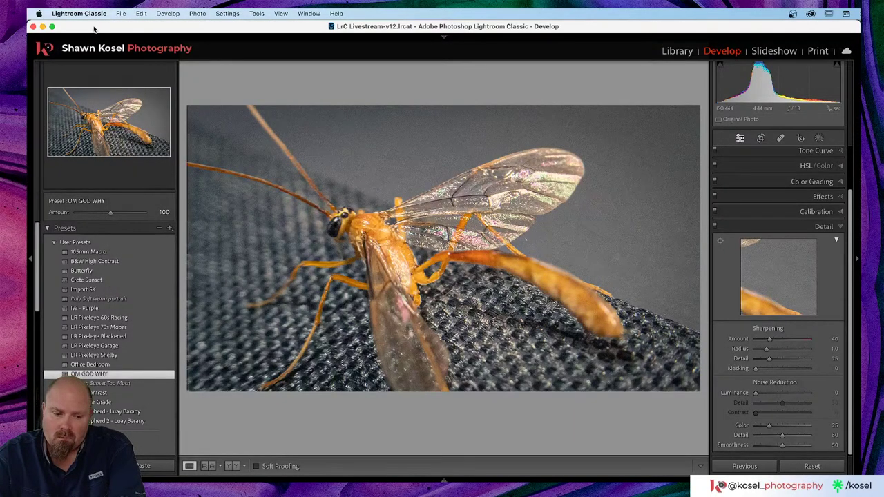
- Switch back to Photoshop and check the Preset Syncing option in the General preferences, leaving the settings as they are
key(super+Tab)
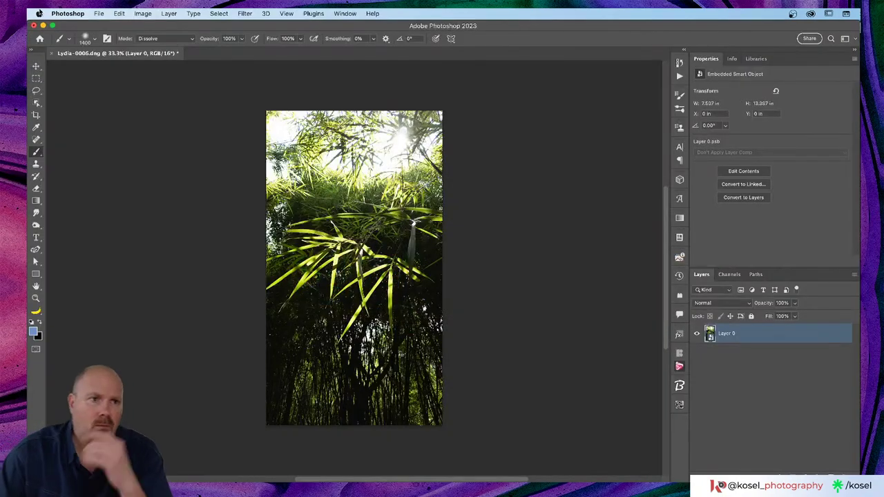
click(75, 13)
mouse_move(85, 40)
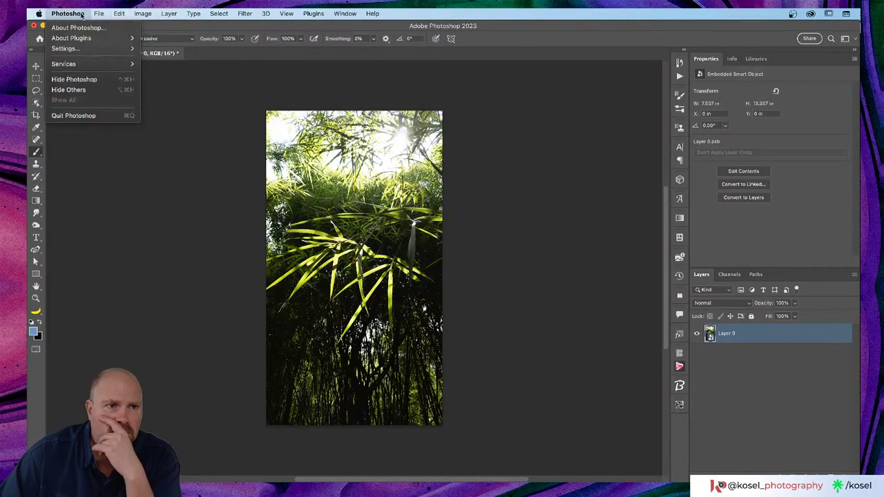
mouse_move(120, 55)
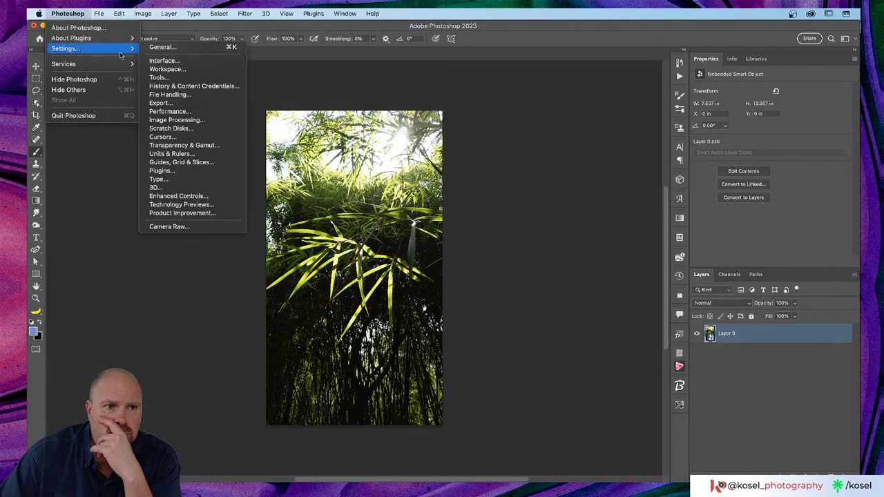
click(160, 46)
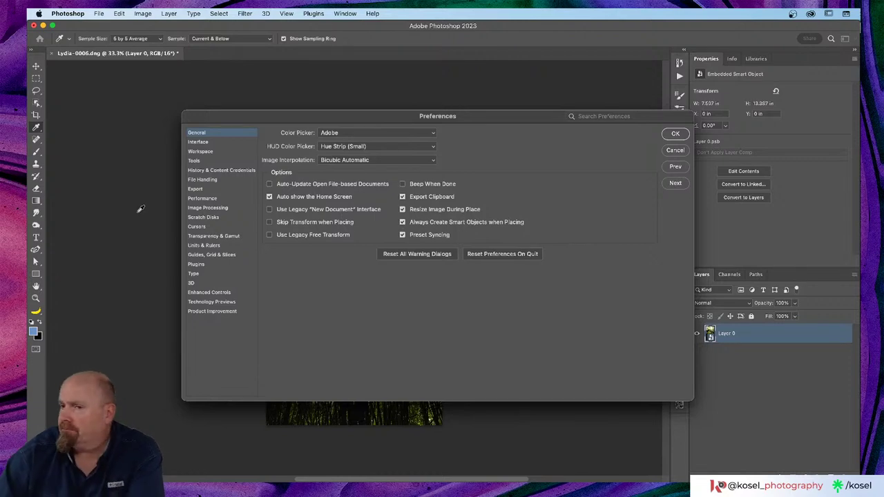
drag(361, 115, 347, 113)
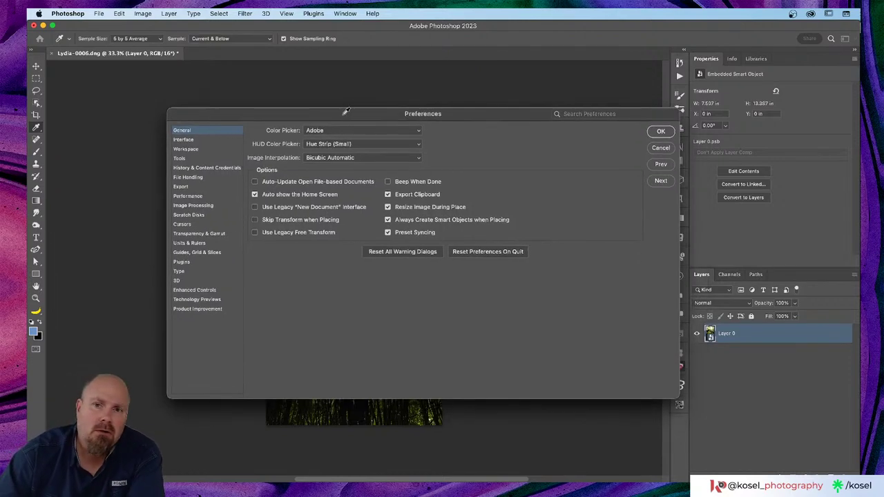
click(661, 131)
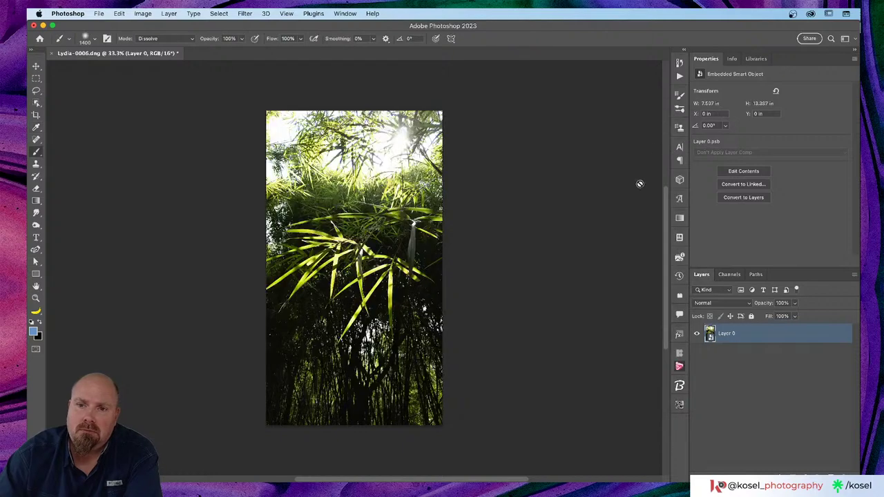